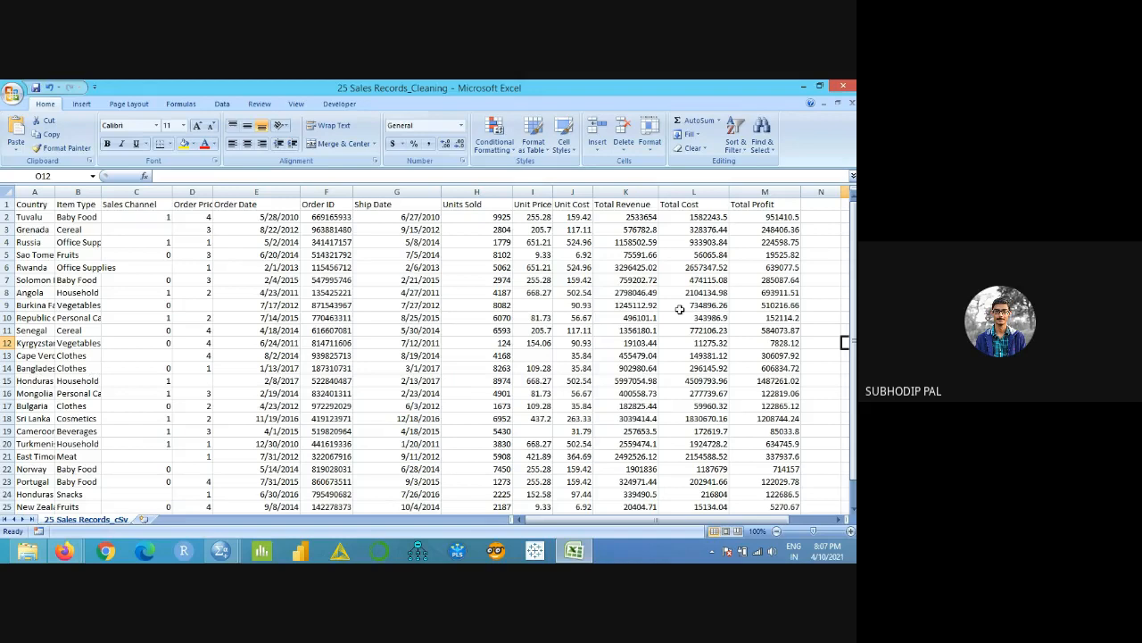
- Check the blank Unit Price cells for Burkina Faso, Cape Verde and Cameroon, and widen the Unit Price column
left_click(543, 307)
left_click(539, 359)
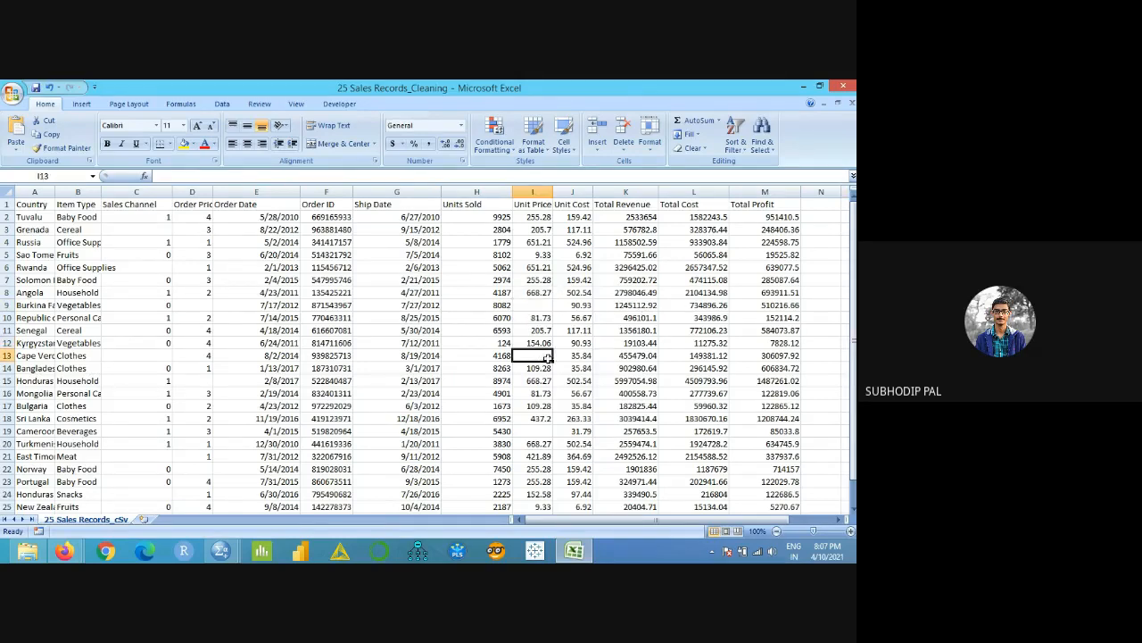
left_click(540, 432)
left_click_drag(553, 192, 574, 194)
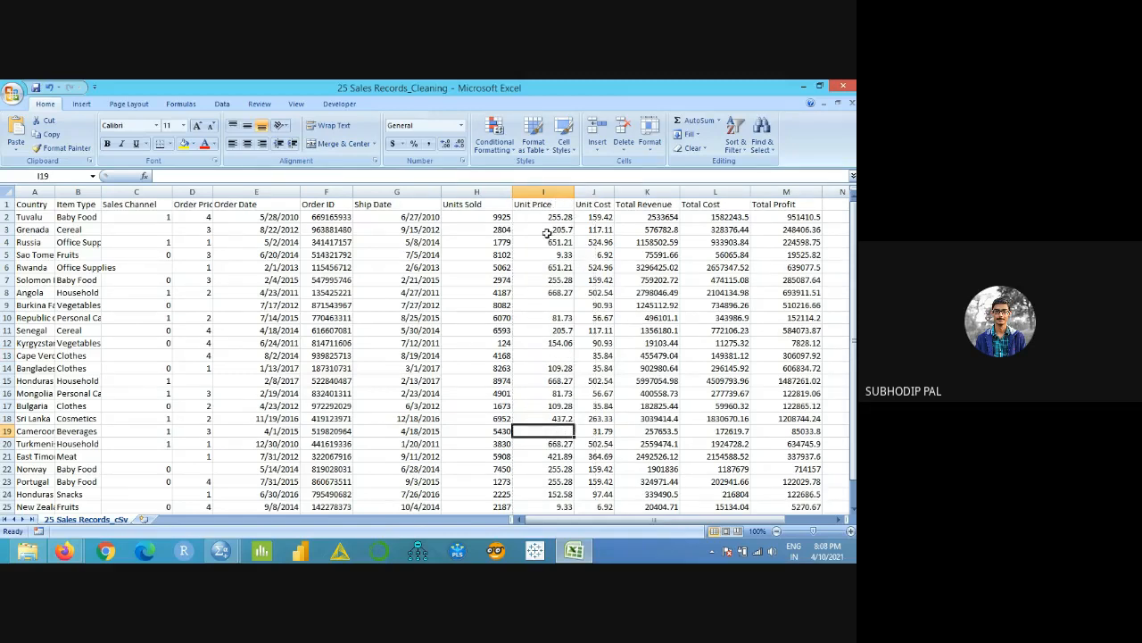
- Examine the missing Unit Price entries in the sales sheet against the rest of the Burkina Faso record
left_click(560, 353)
left_click(555, 305)
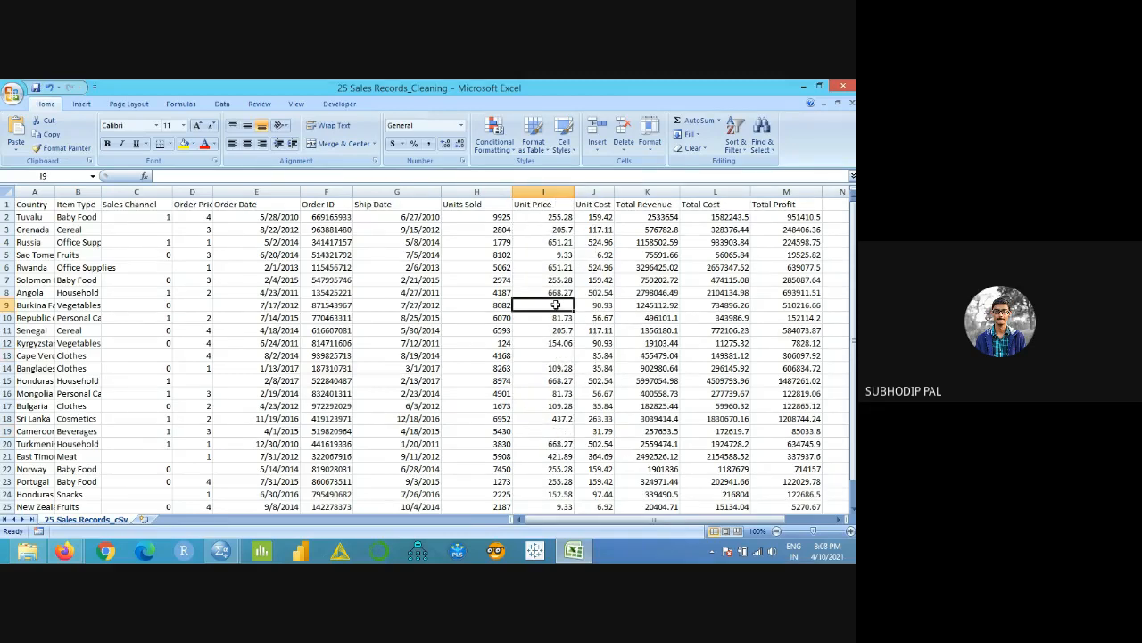
left_click(555, 431)
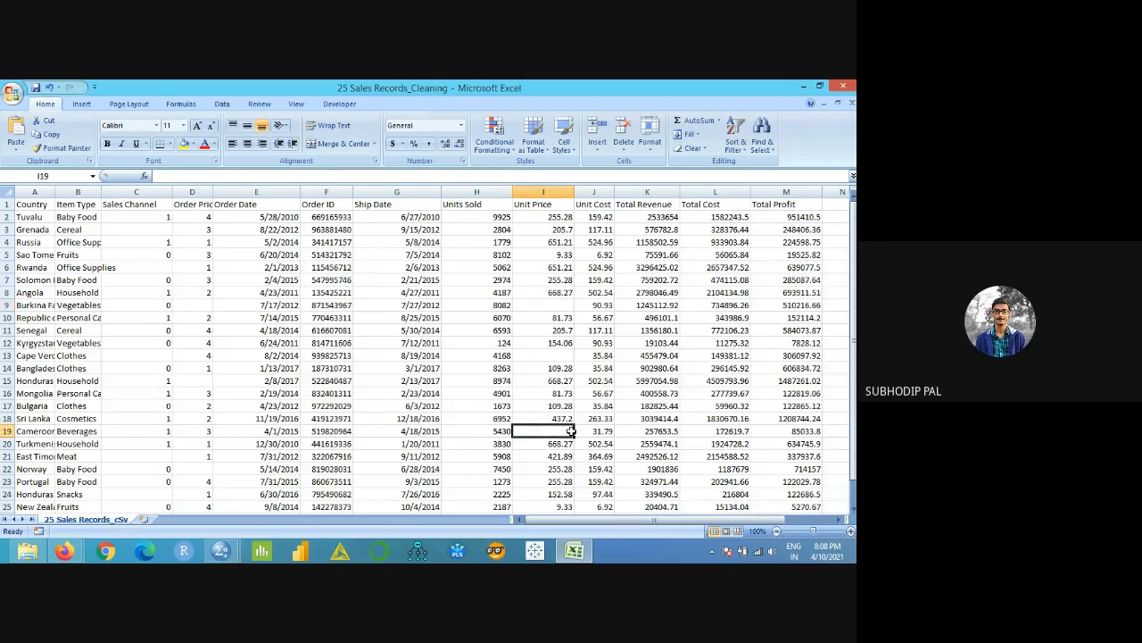
left_click(560, 305)
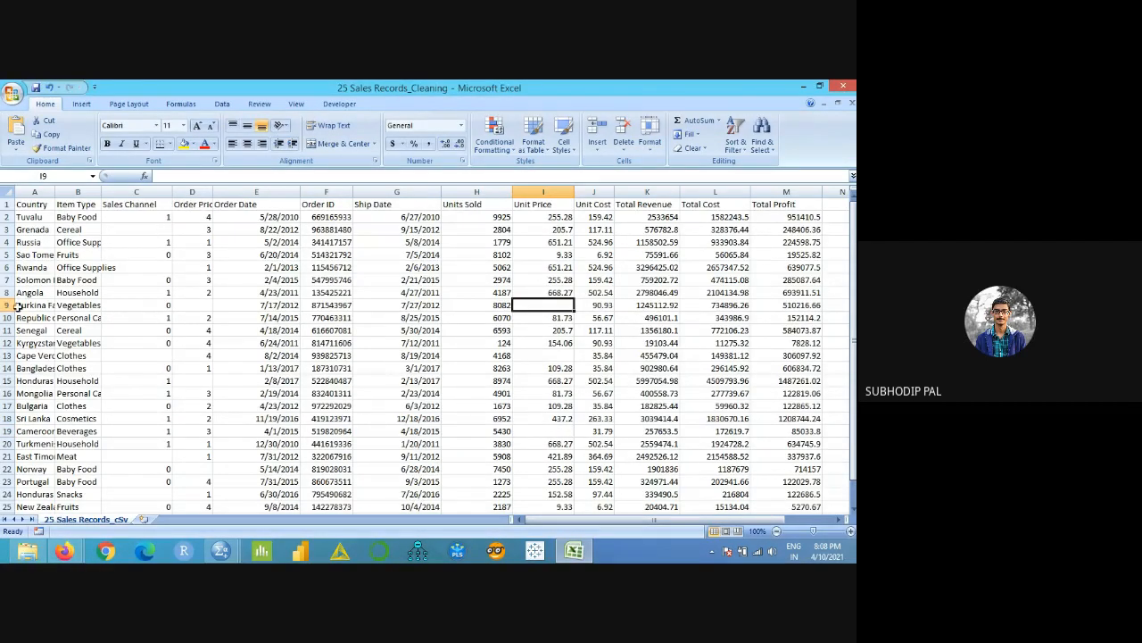
left_click_drag(17, 305, 786, 305)
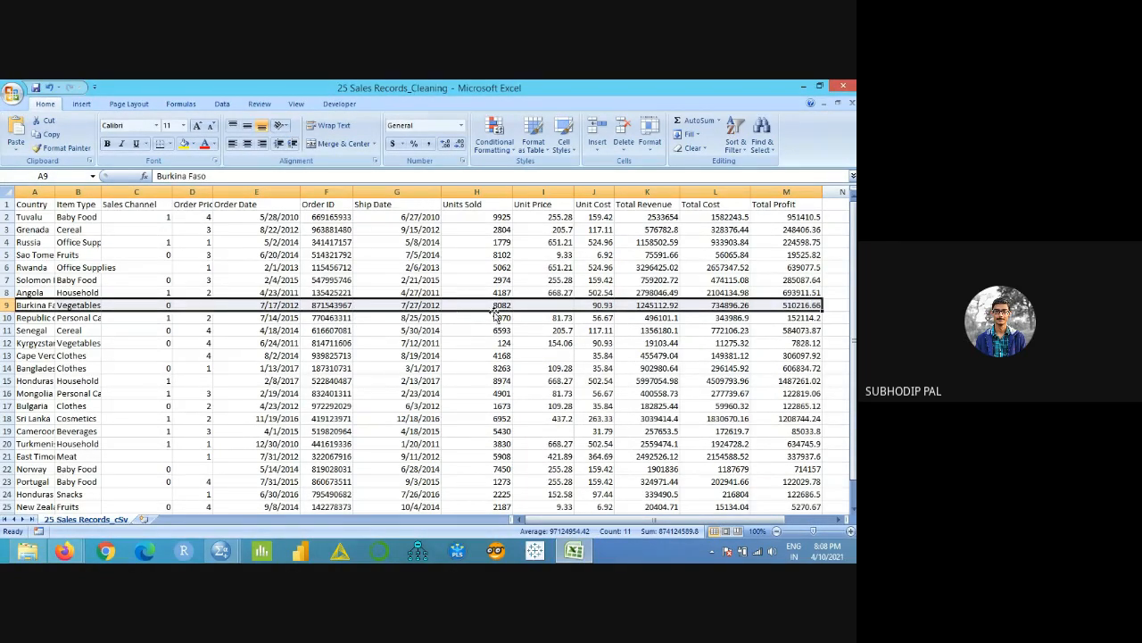
left_click(559, 304)
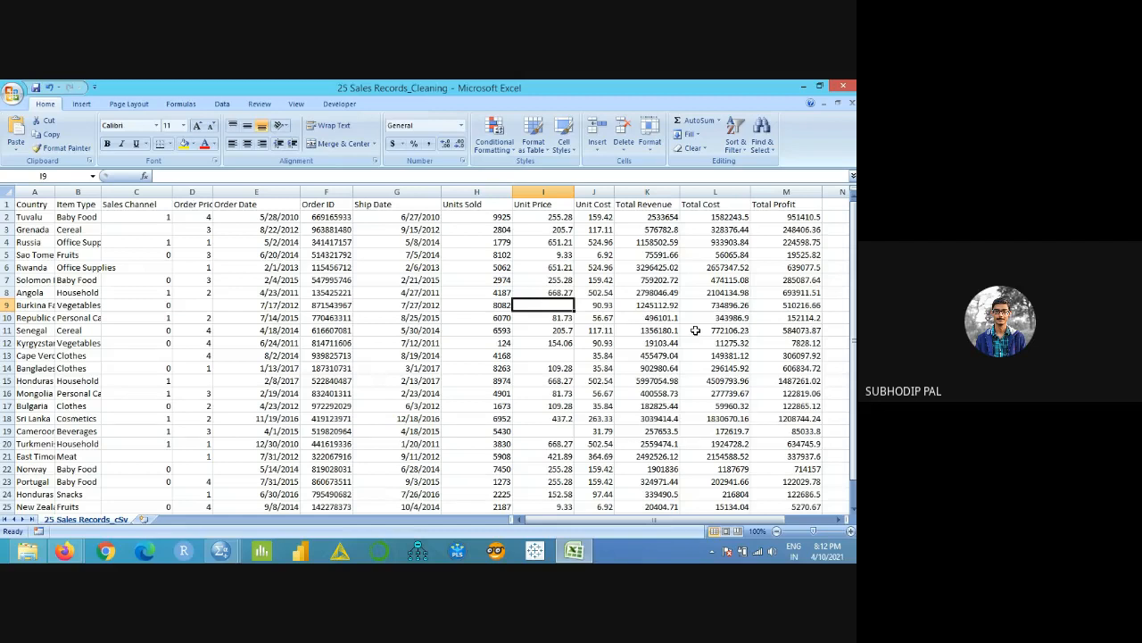
left_click(658, 357)
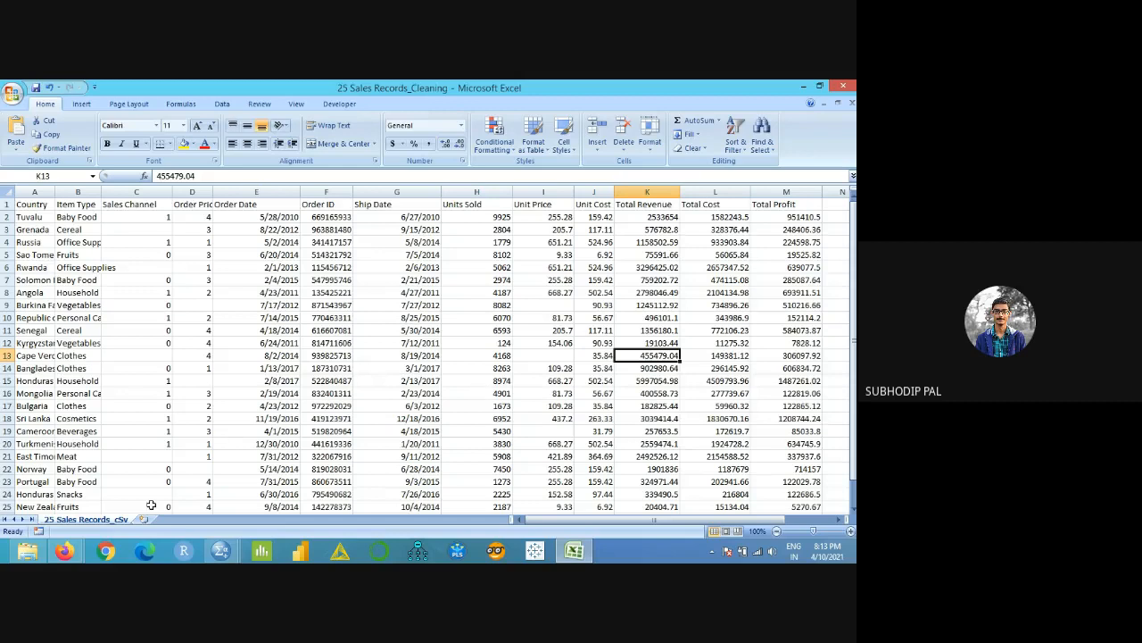
- Switch to SPSS Statistics and look over the output viewer and the empty dataset's Data View and Variable View
mouse_move(220, 553)
left_click(188, 497)
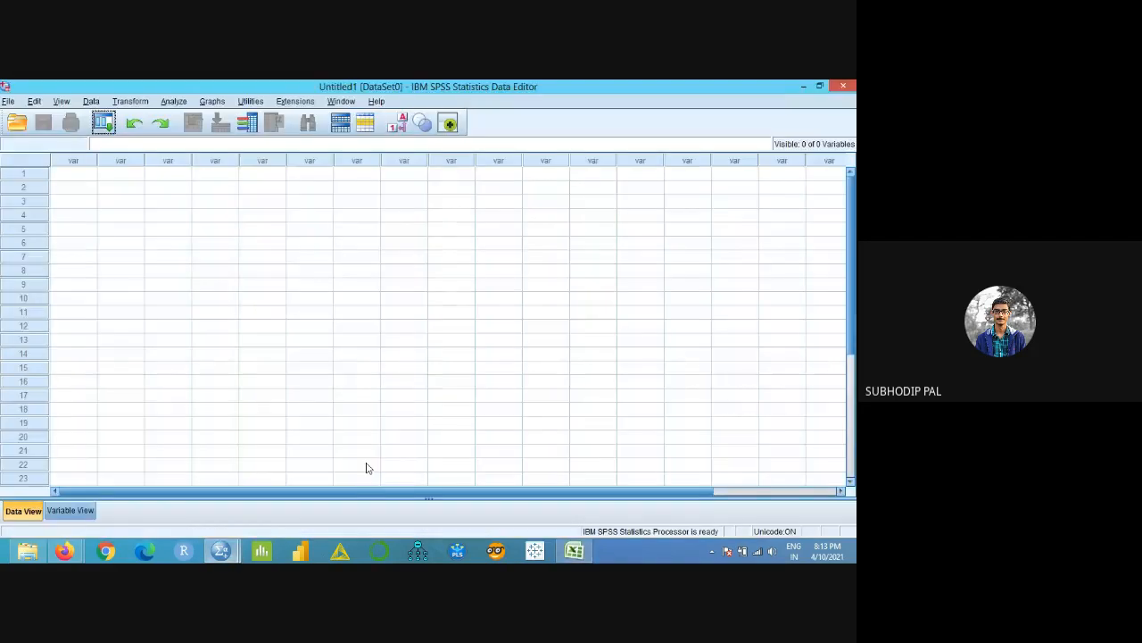
mouse_move(221, 551)
left_click(276, 496)
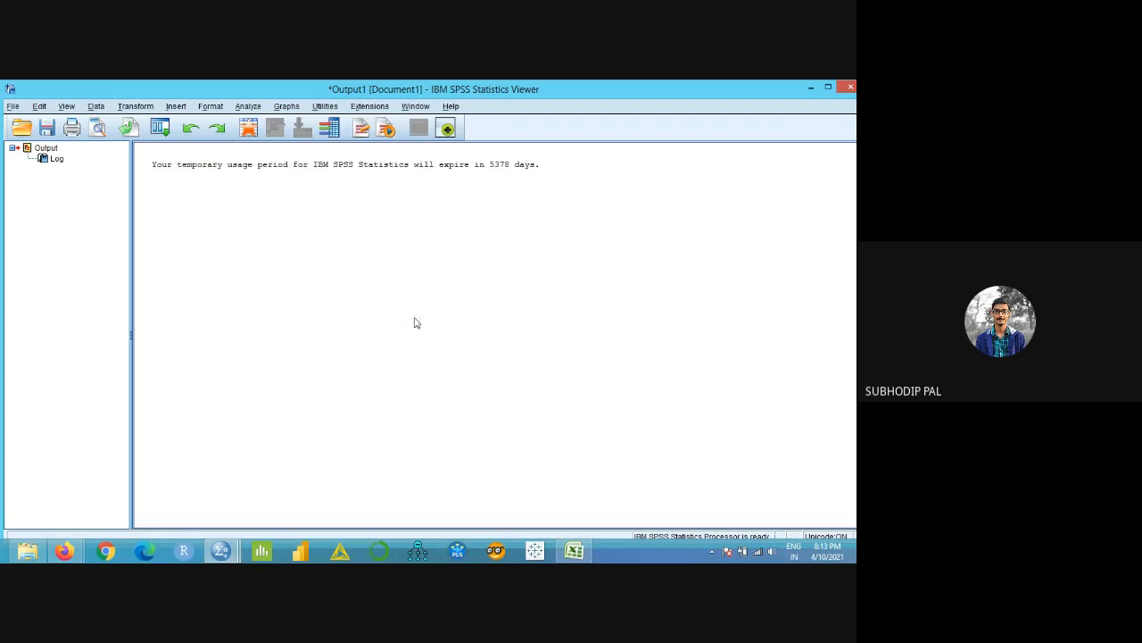
mouse_move(220, 551)
left_click(194, 516)
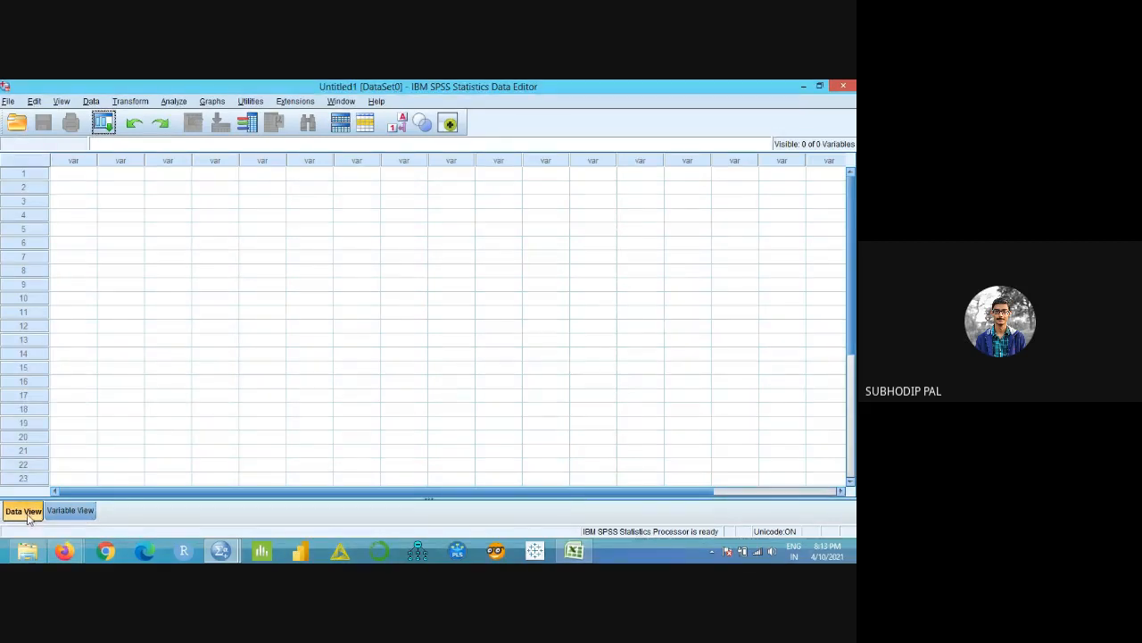
left_click(75, 517)
left_click(23, 511)
- Locate the 25 Sales Records_Cleaning workbook in the DATA SET folder in File Explorer, and return to the SPSS Data Editor
left_click(33, 553)
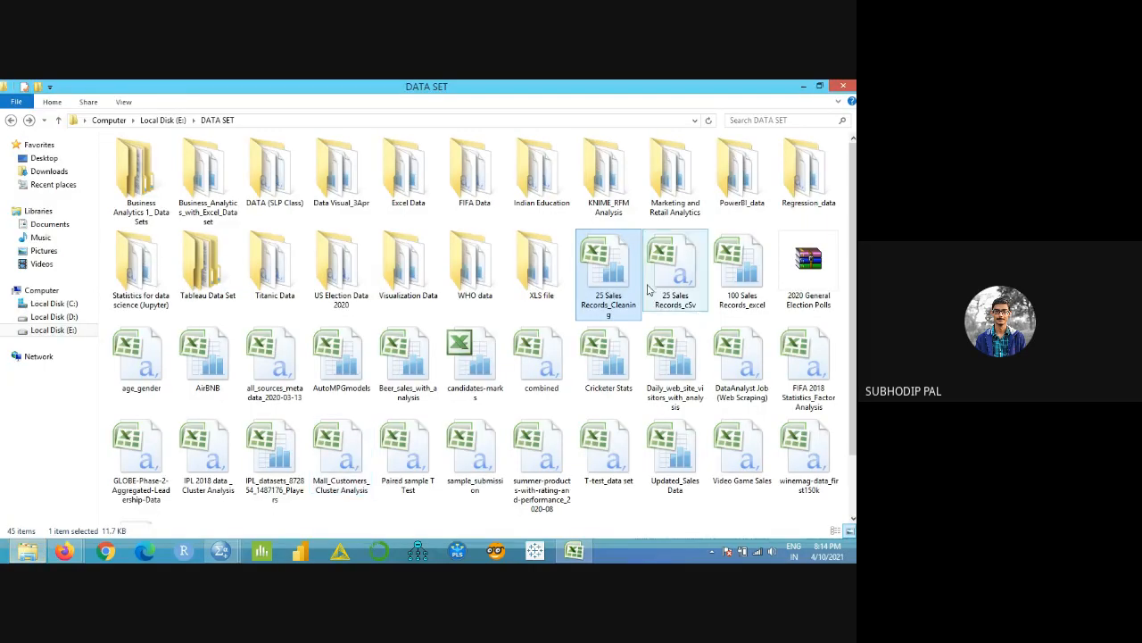
left_click(612, 284)
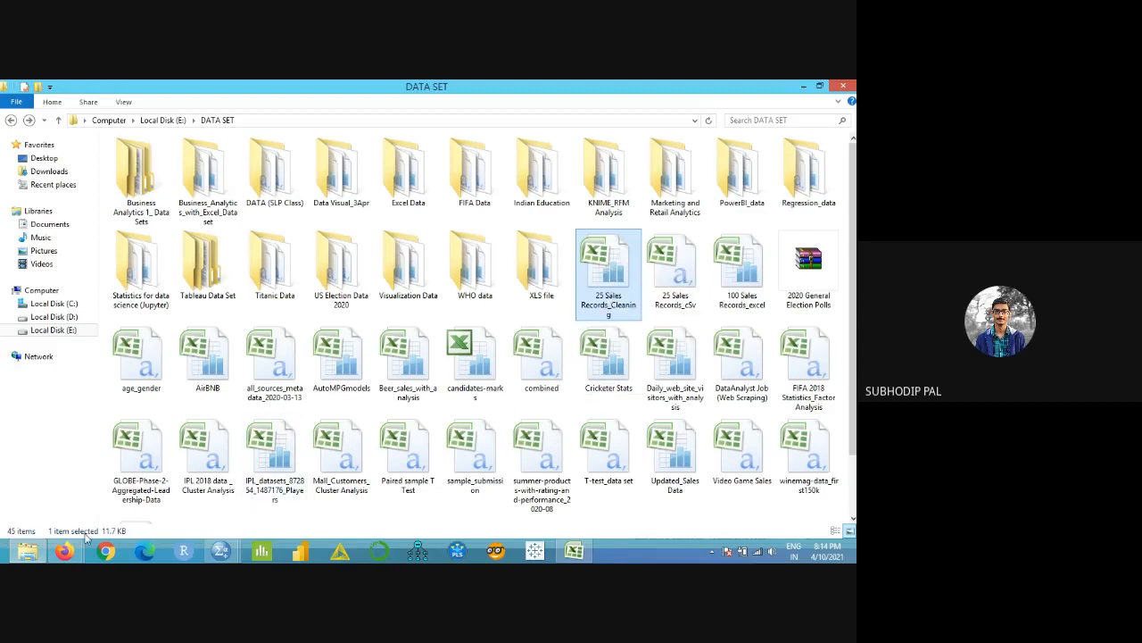
mouse_move(220, 550)
left_click(180, 496)
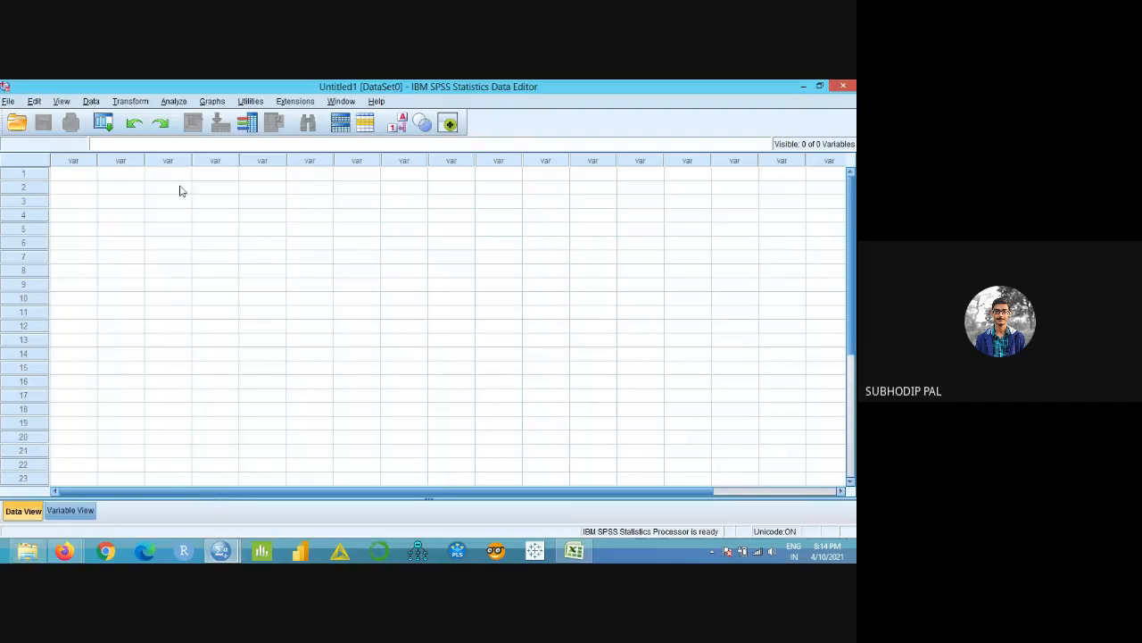
- Start an Excel data import and open 25 Sales Records_Cleaning.xlsx from the DATA SET folder on Local Disk (E:)
left_click(7, 102)
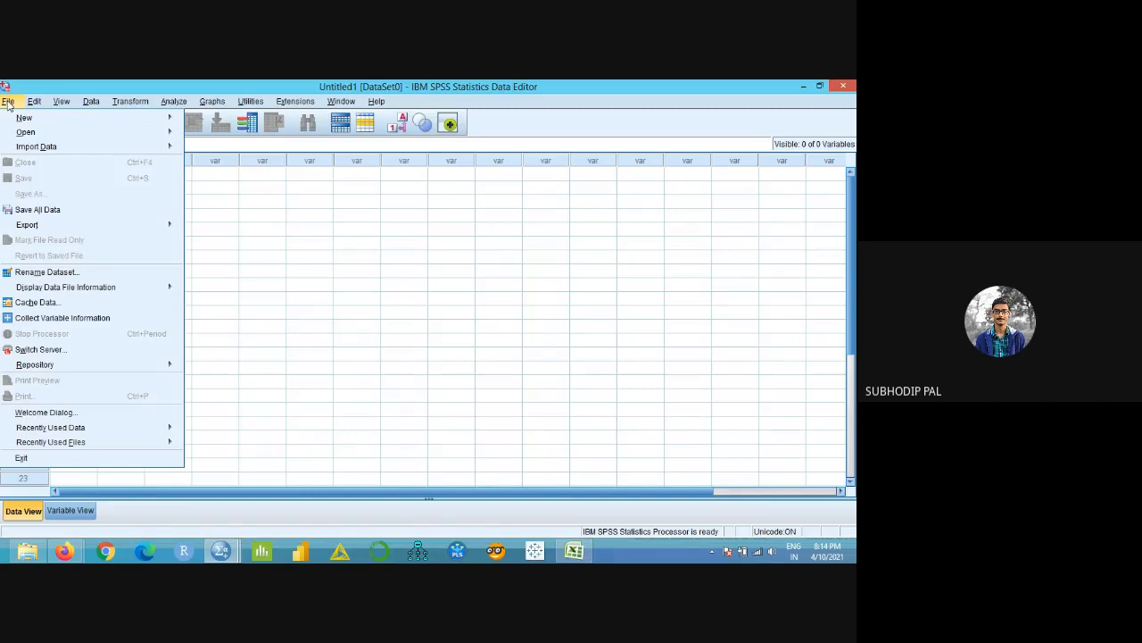
mouse_move(53, 148)
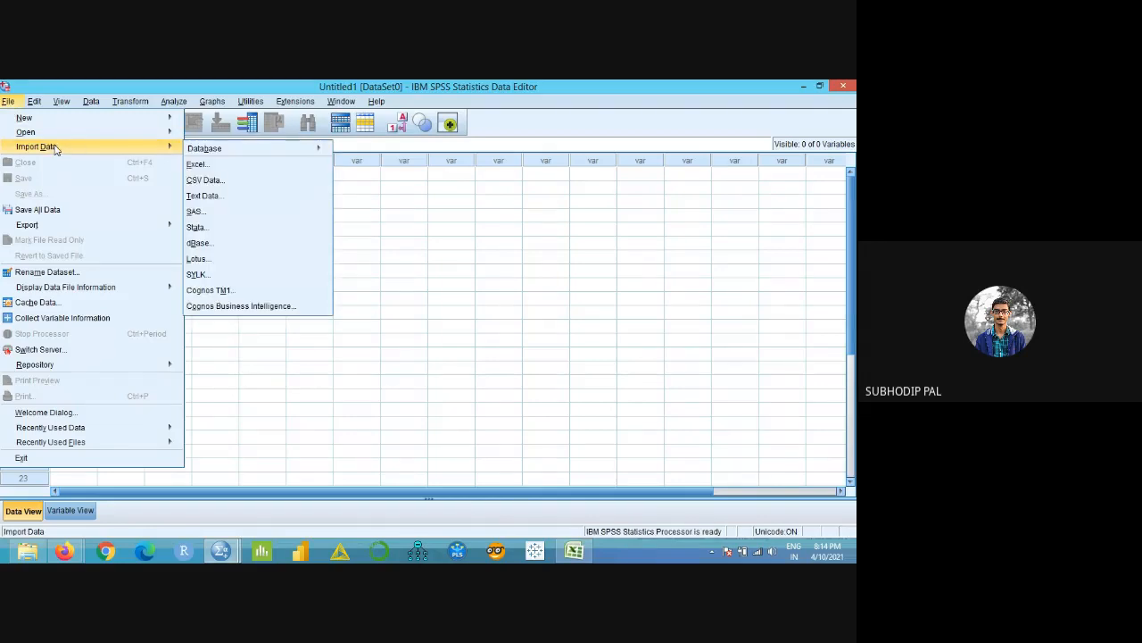
mouse_move(198, 150)
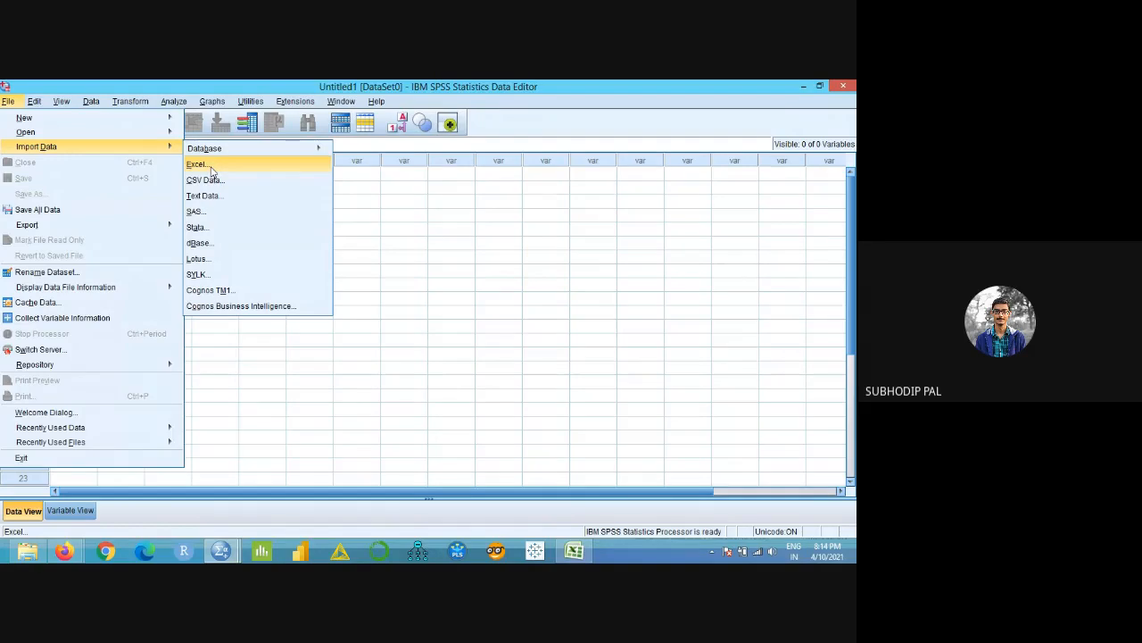
left_click(213, 168)
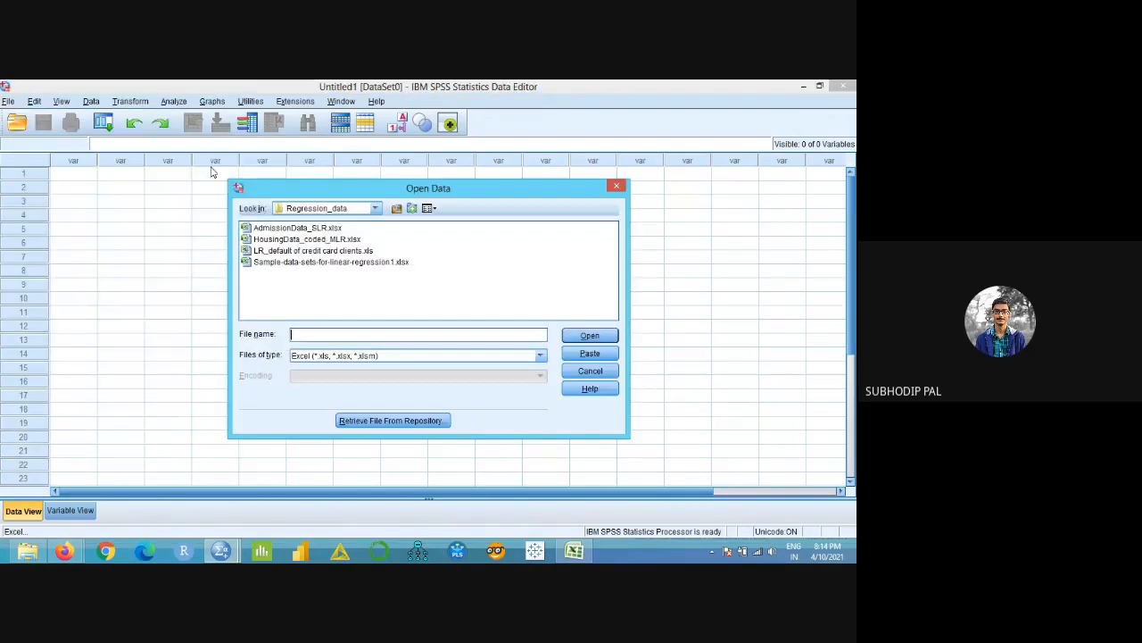
left_click(375, 209)
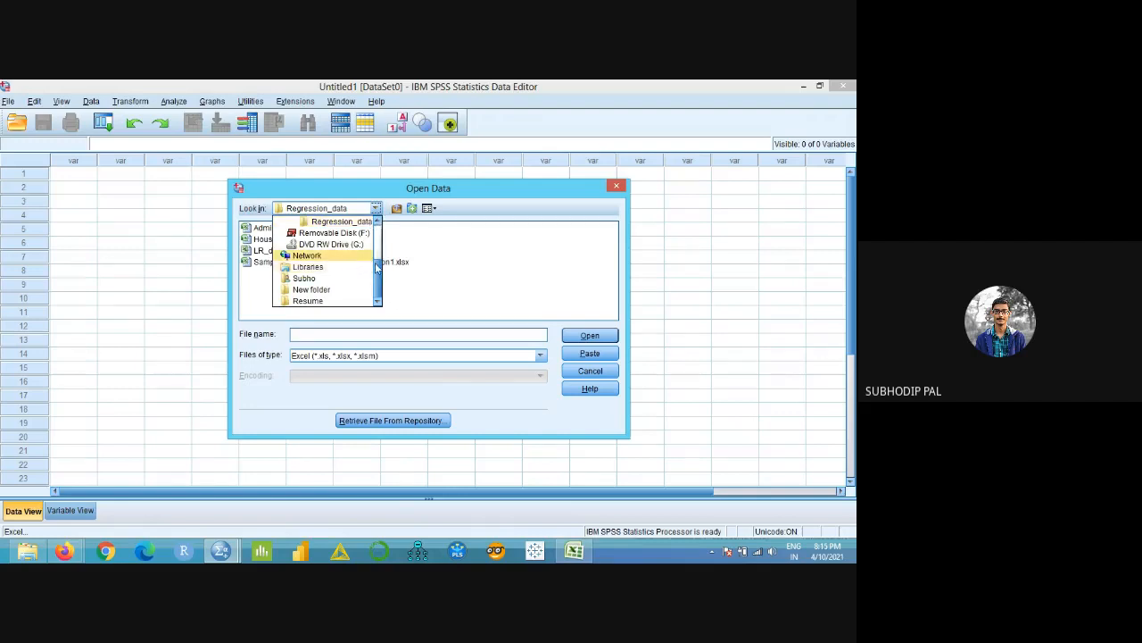
scroll(376, 267, "up", 3)
left_click(351, 245)
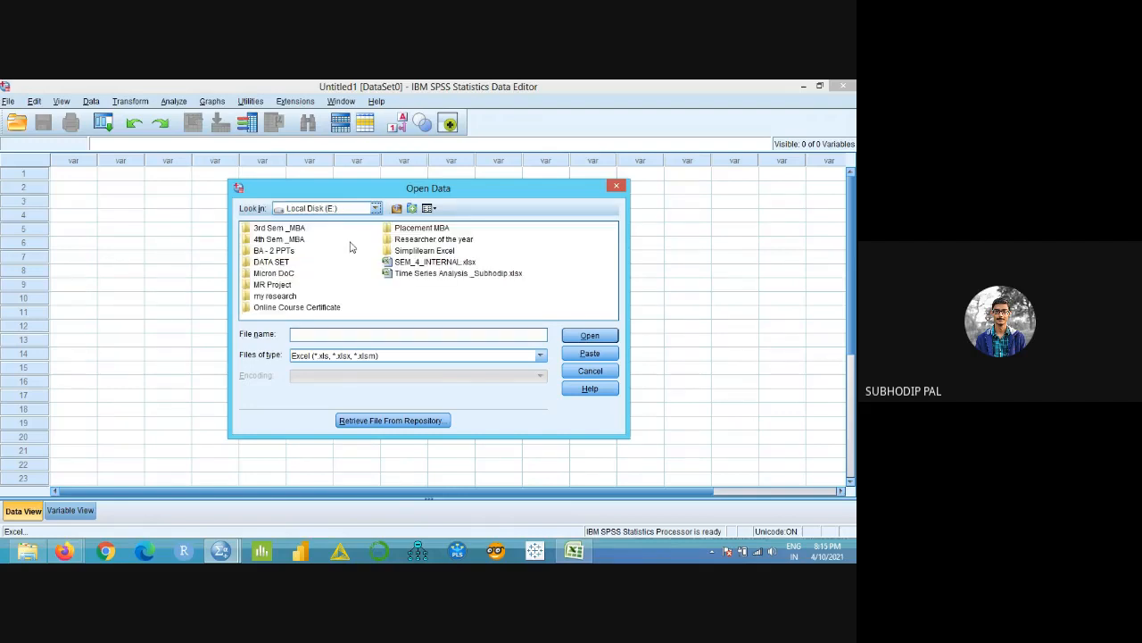
double_click(283, 264)
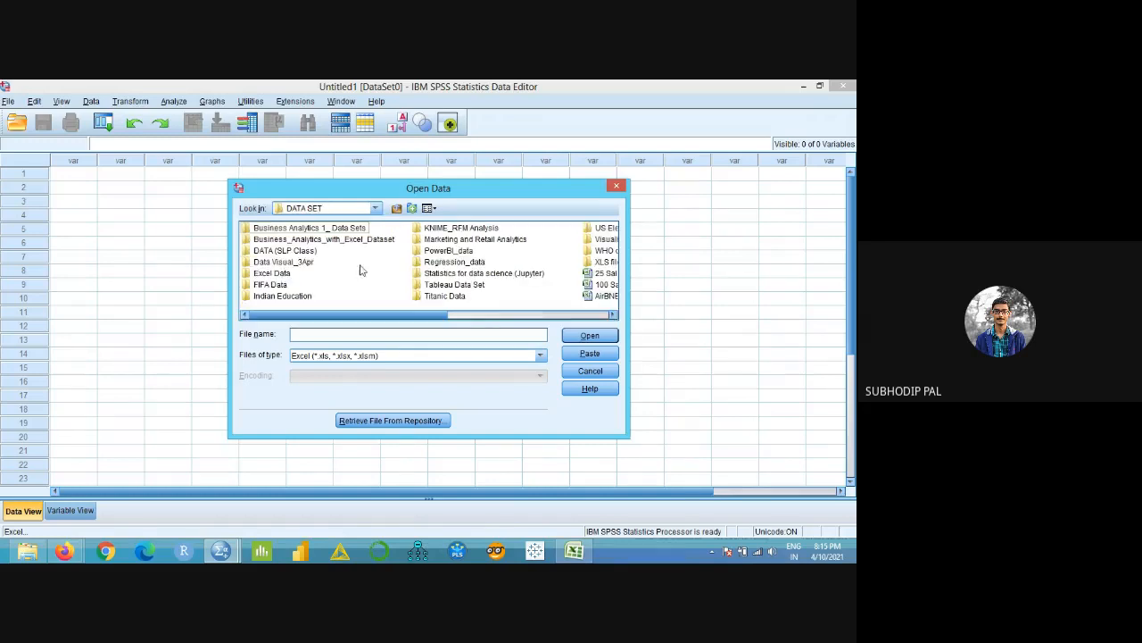
left_click_drag(432, 317, 545, 318)
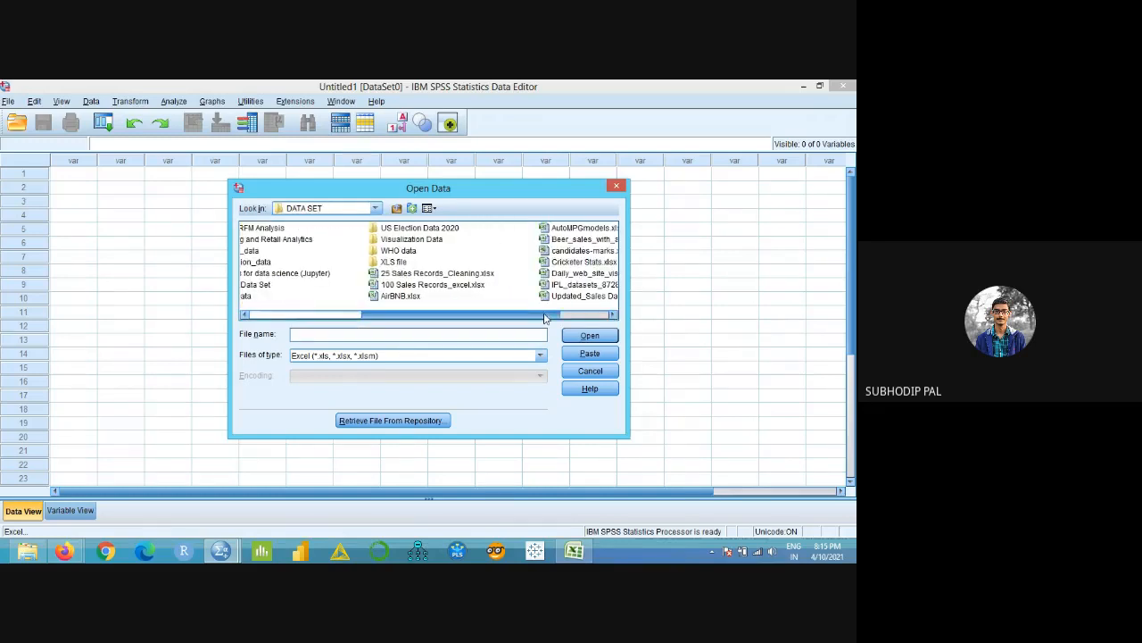
left_click(477, 275)
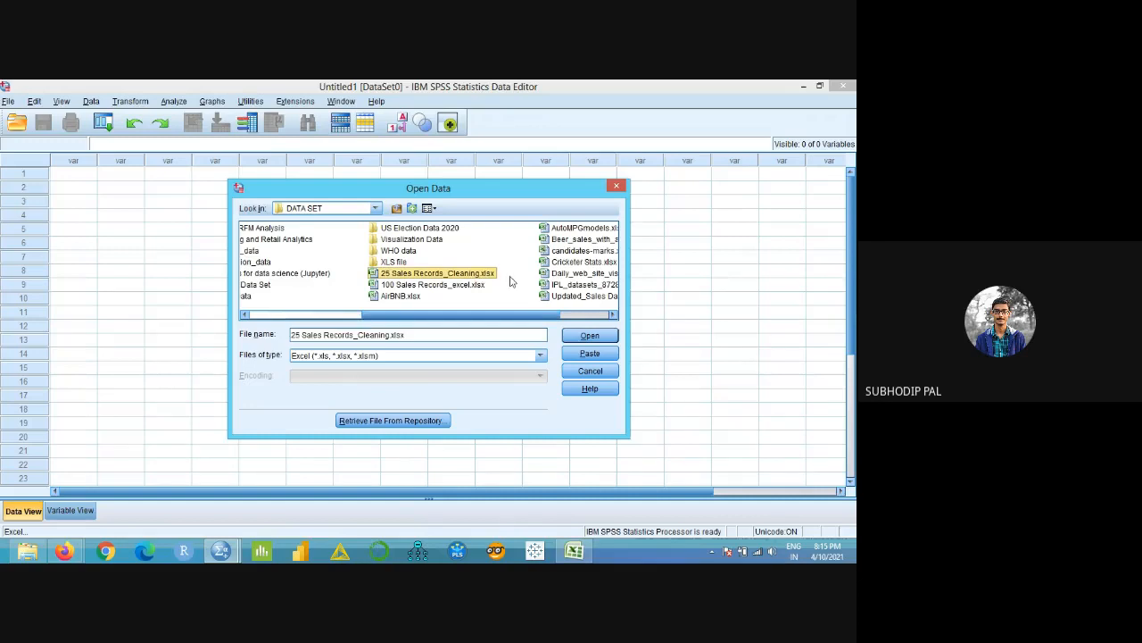
left_click(589, 336)
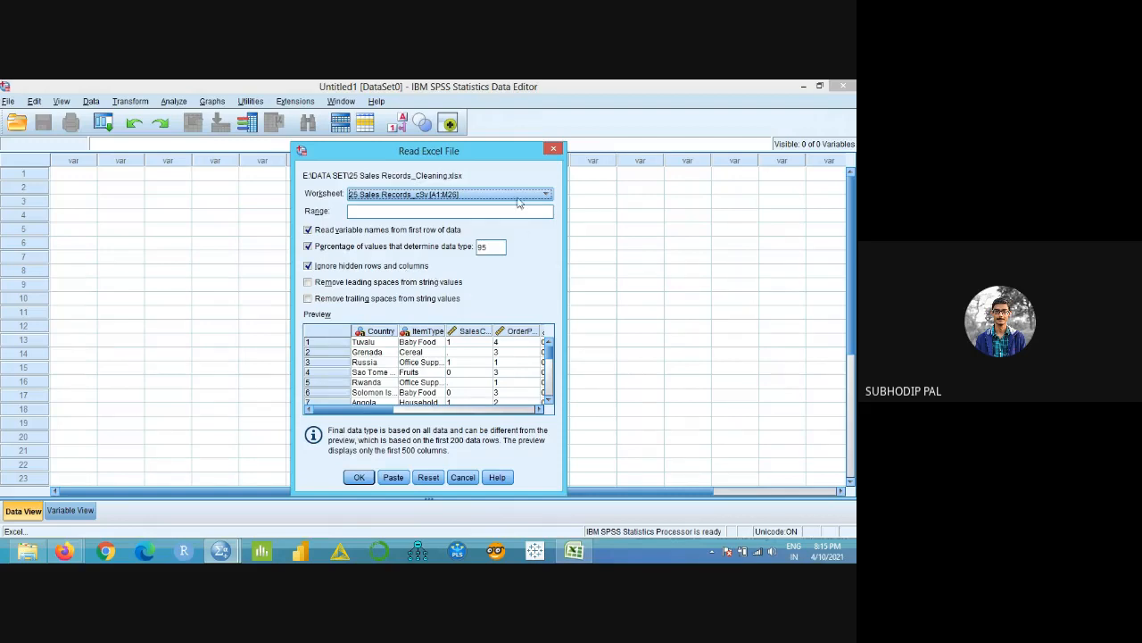
- Import the 25 Sales Records_cSv worksheet, range A1:M26, reading variable names from the first row
left_click(517, 200)
left_click(517, 200)
left_click(399, 195)
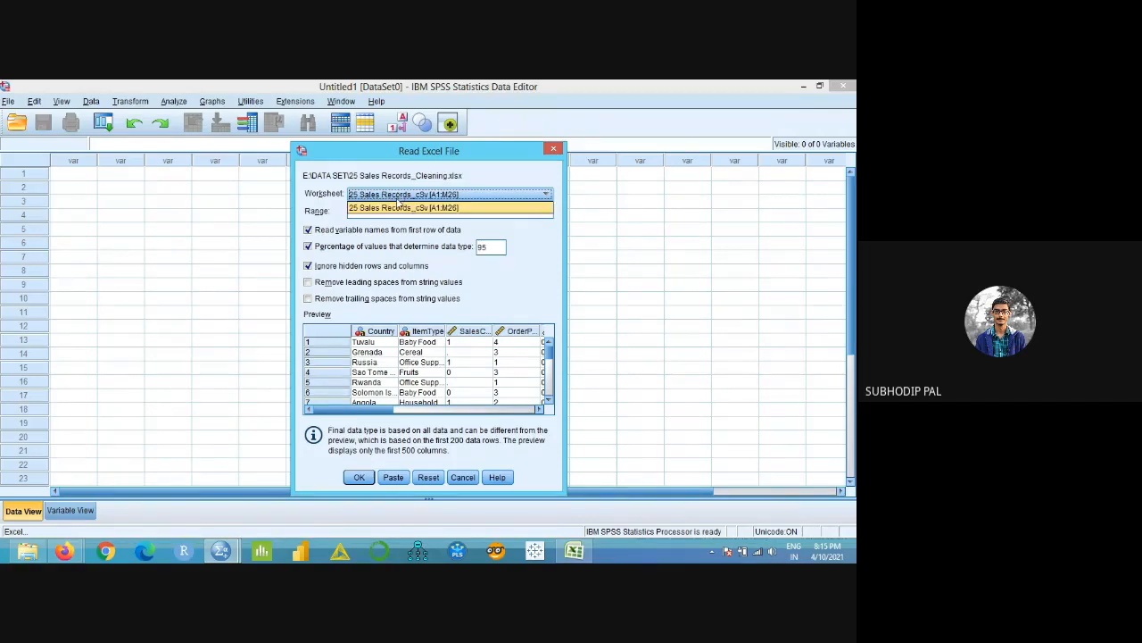
left_click(415, 210)
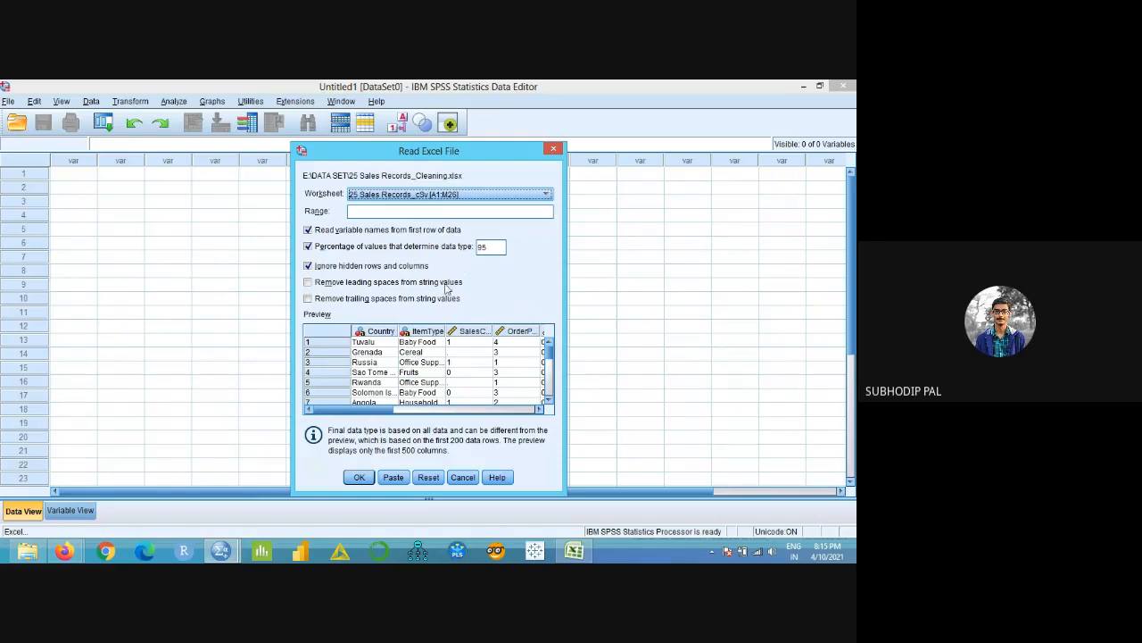
left_click(364, 479)
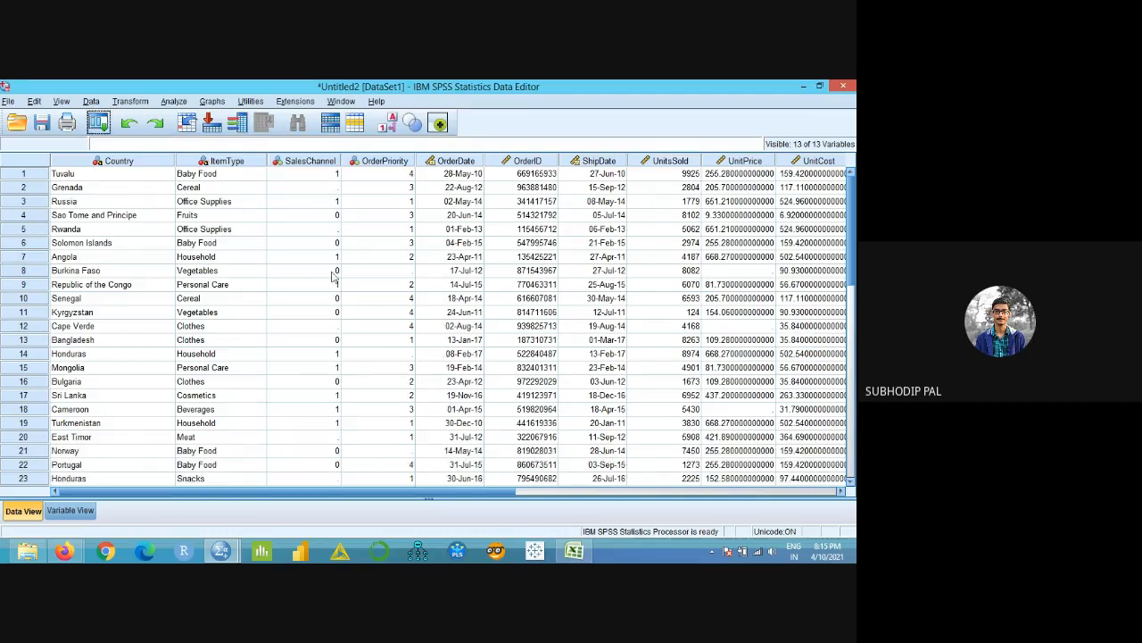
- Review all columns of the imported sales data in Data View and compare them with the definitions in Variable View
left_click_drag(416, 499, 459, 485)
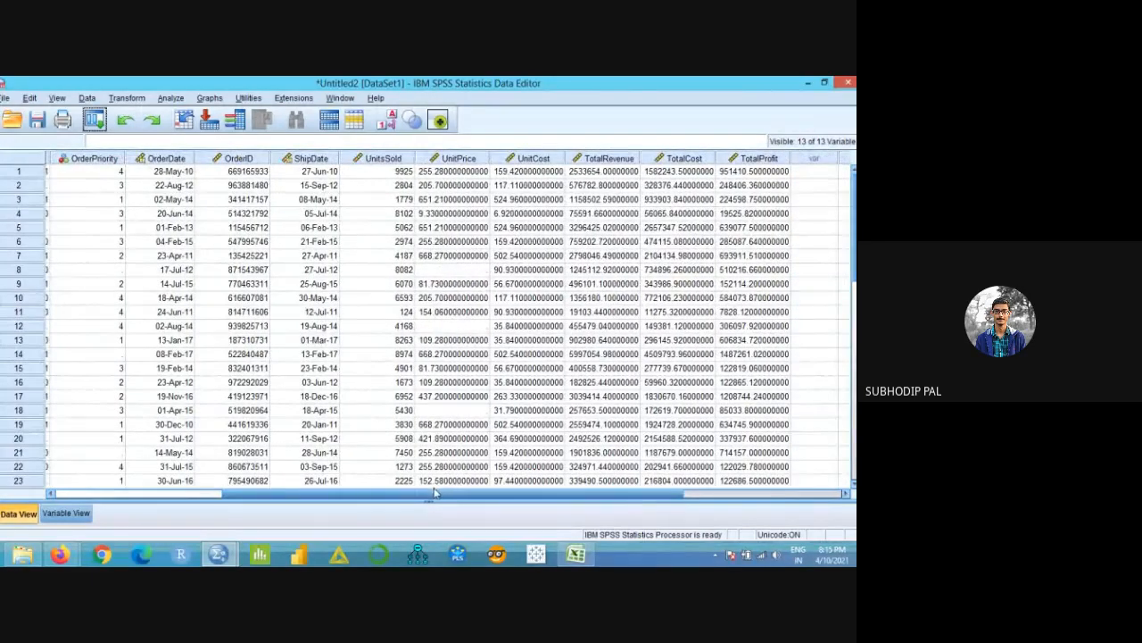
left_click_drag(367, 497, 199, 497)
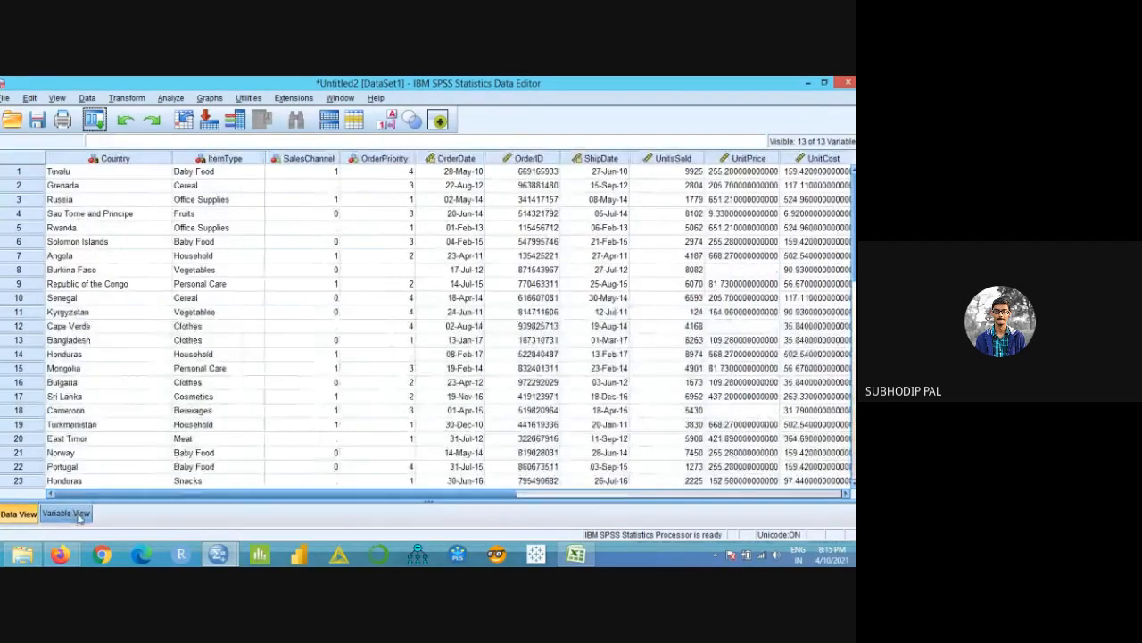
left_click(66, 514)
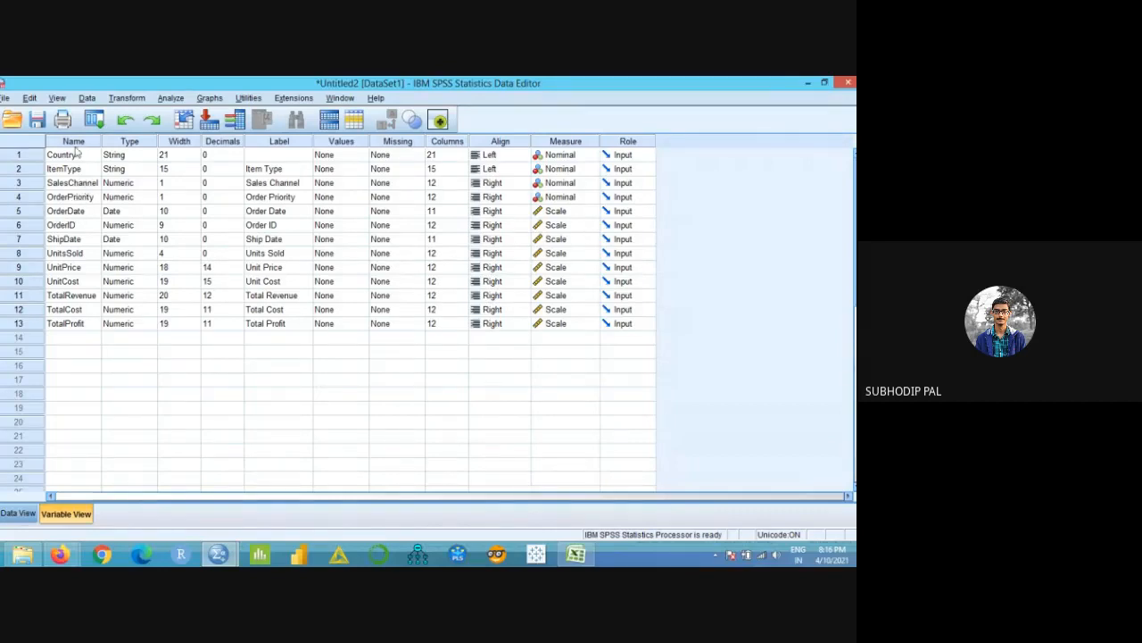
left_click(19, 514)
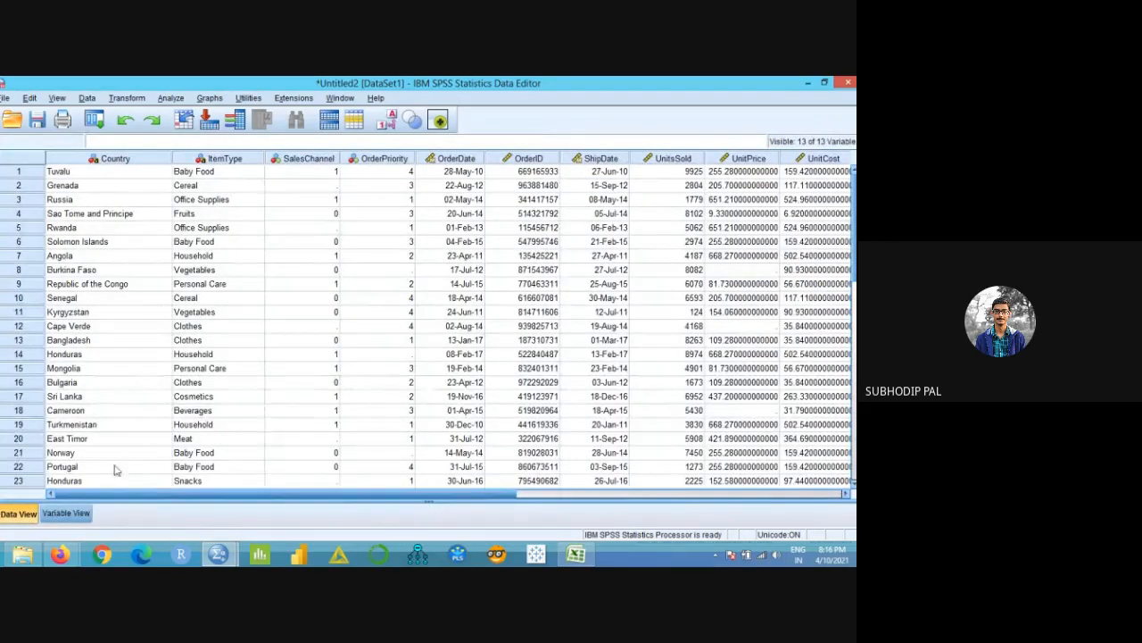
left_click(77, 514)
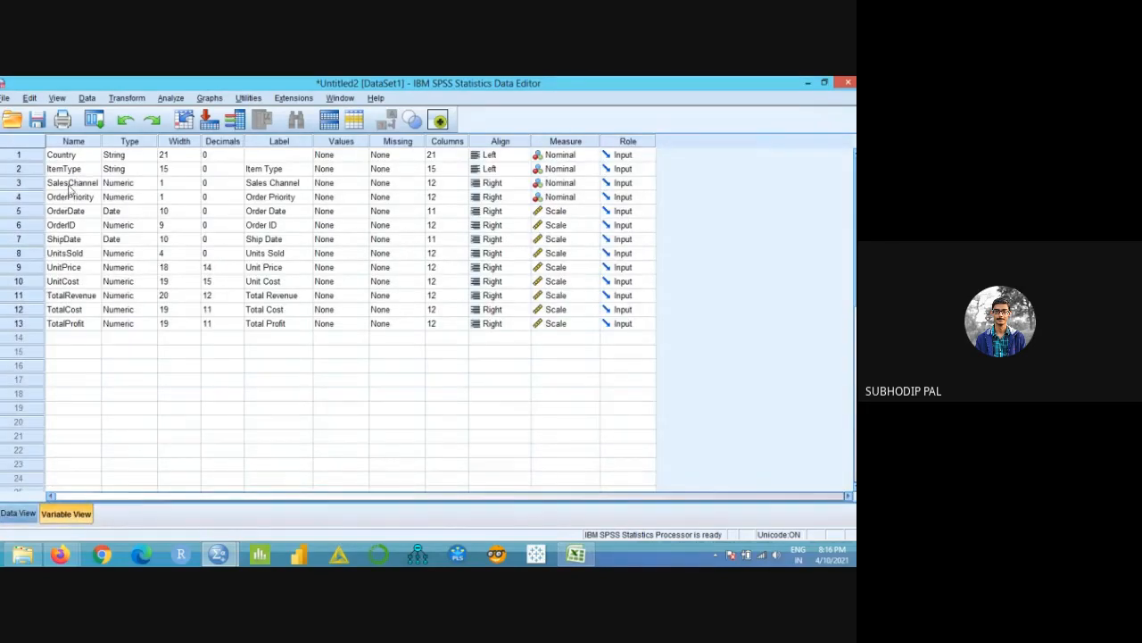
- Check the original workbook in Excel, and return to the imported dataset's variable definitions in SPSS
left_click(576, 555)
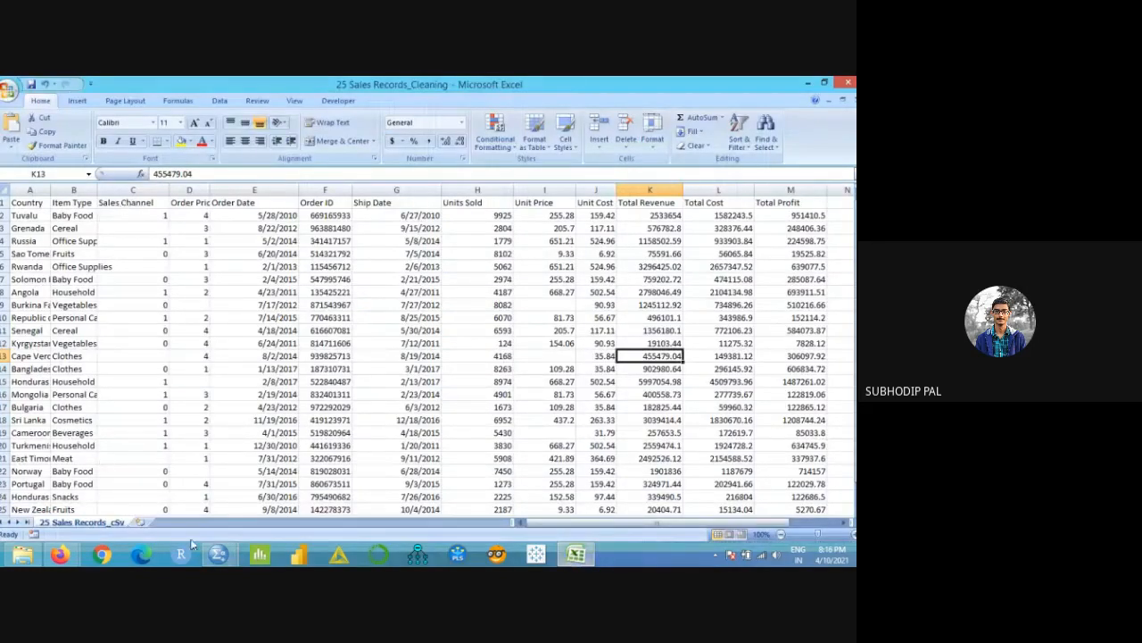
mouse_move(218, 554)
left_click(163, 509)
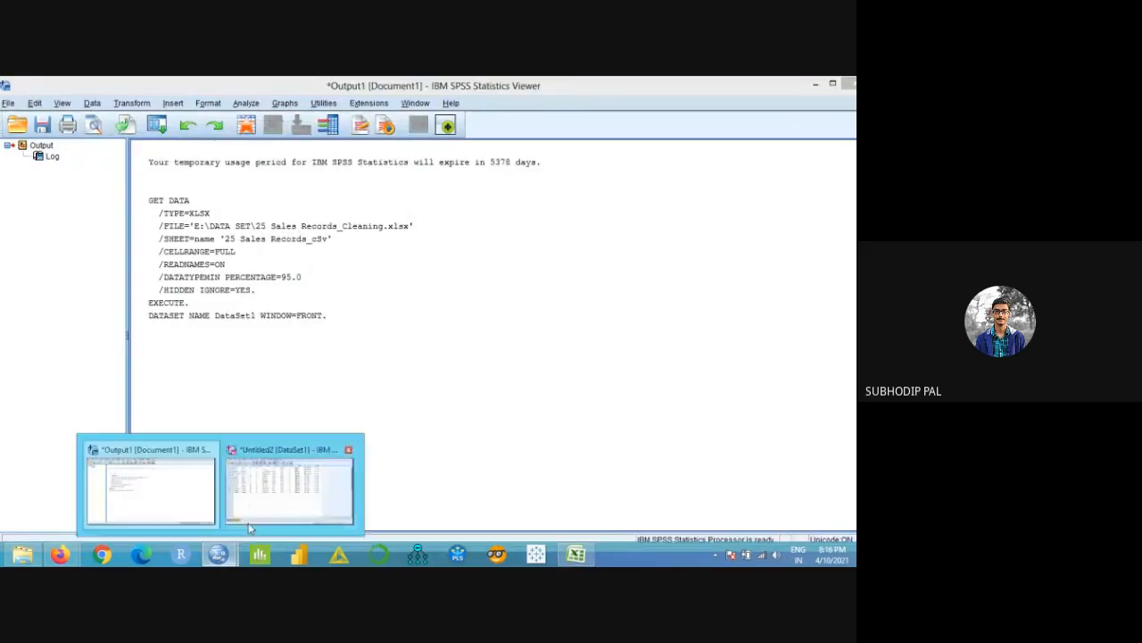
left_click(250, 526)
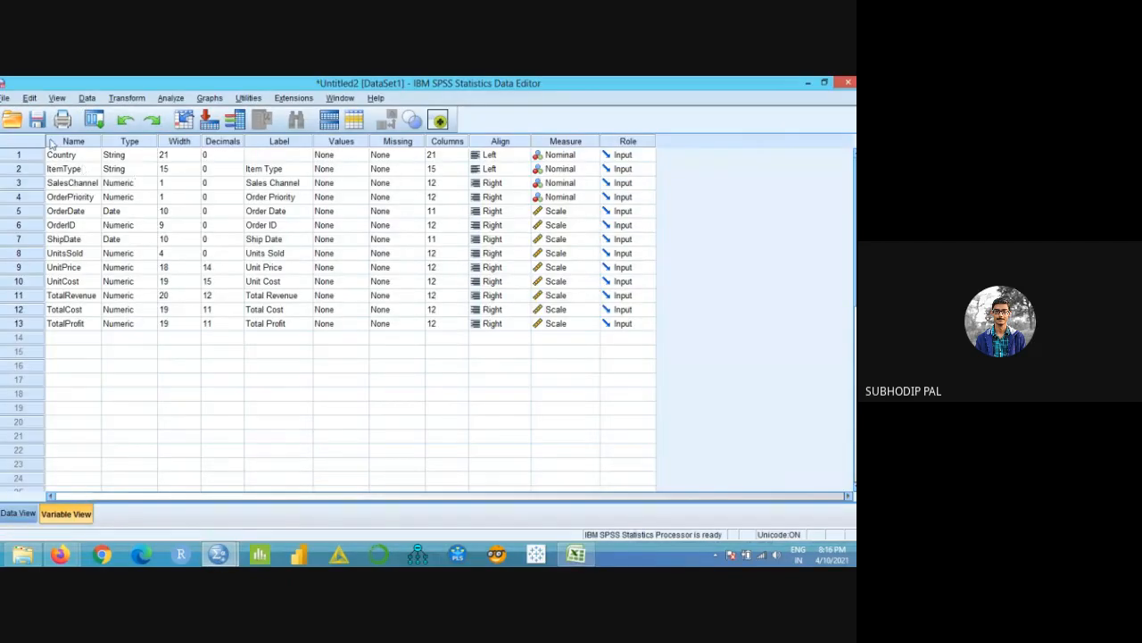
- Compare the imported records in Data View with the variable definitions, examining the columns from ItemType through TotalProfit
left_click(20, 514)
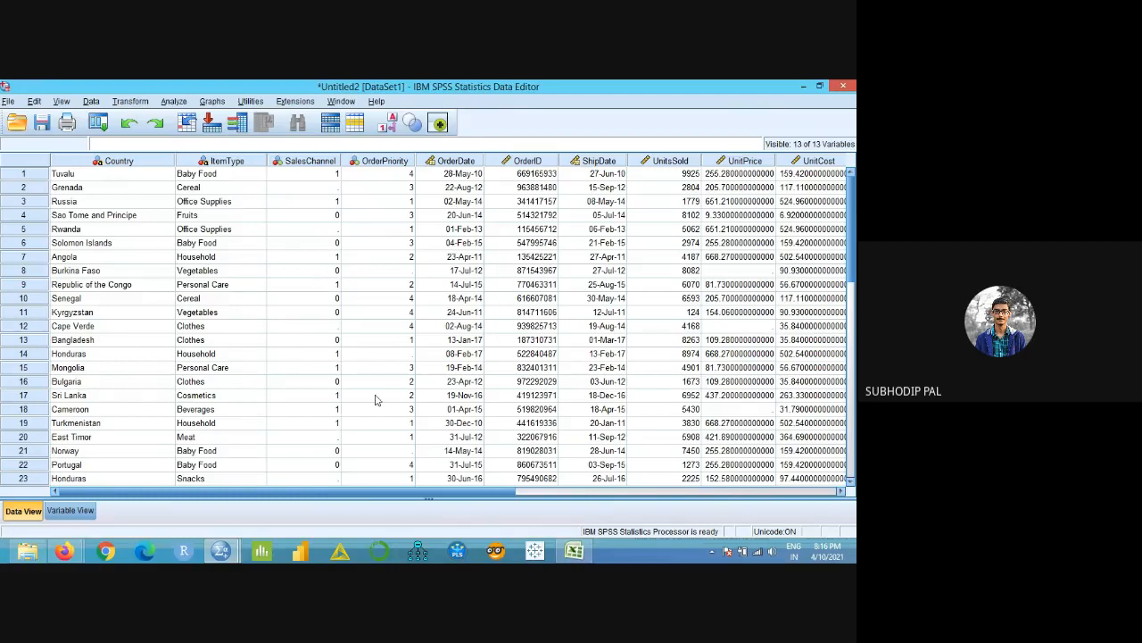
left_click(71, 510)
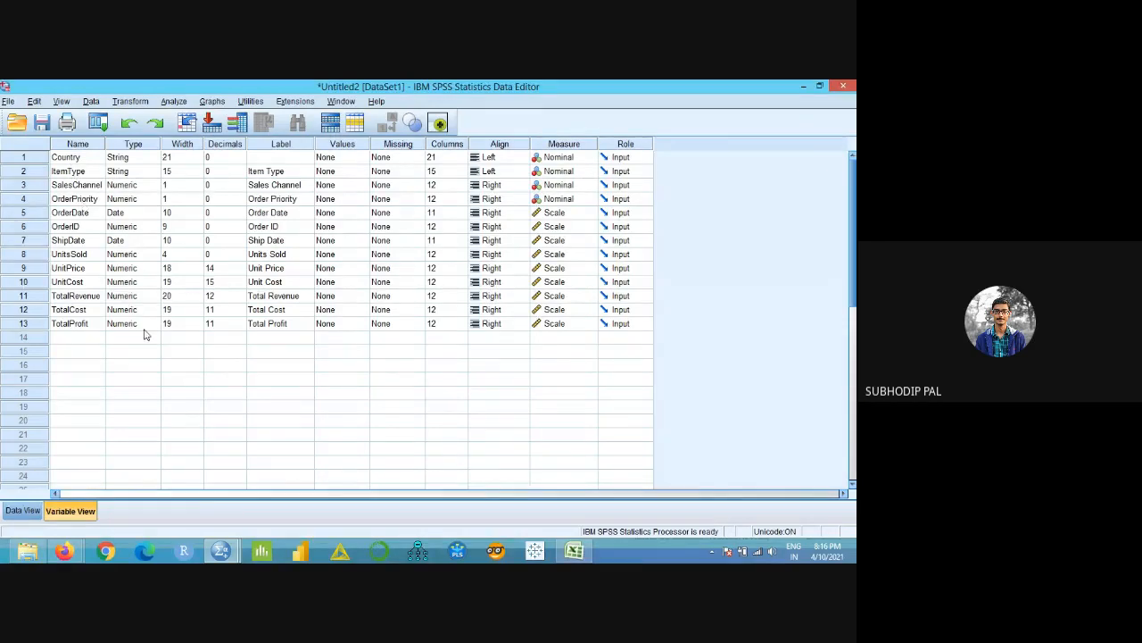
left_click(34, 515)
left_click_drag(515, 497, 573, 494)
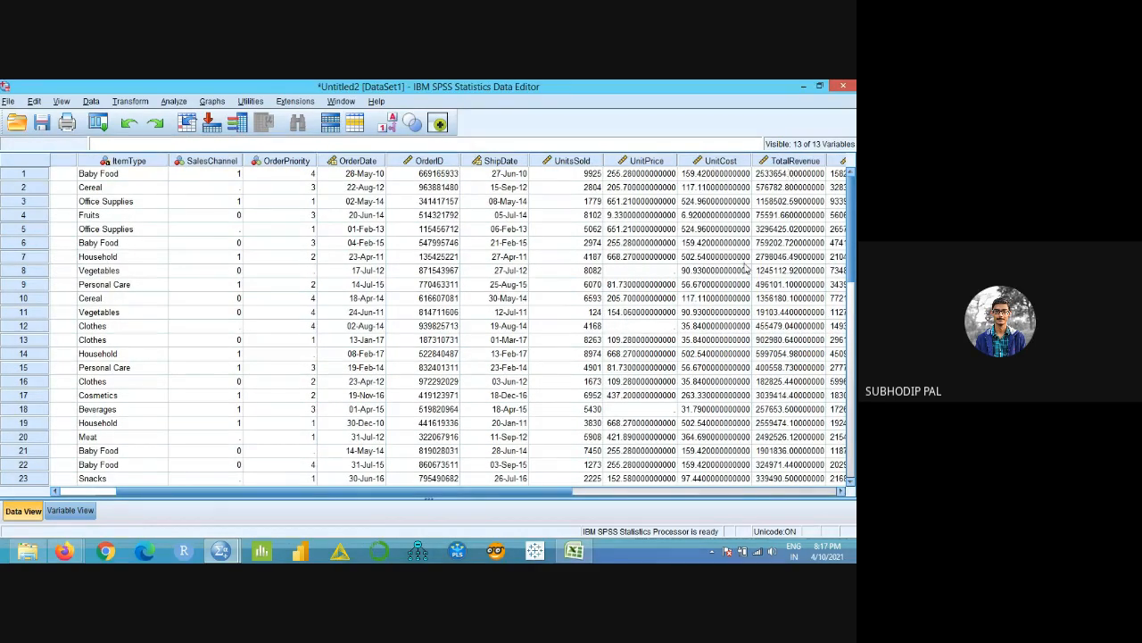
left_click_drag(556, 493, 596, 496)
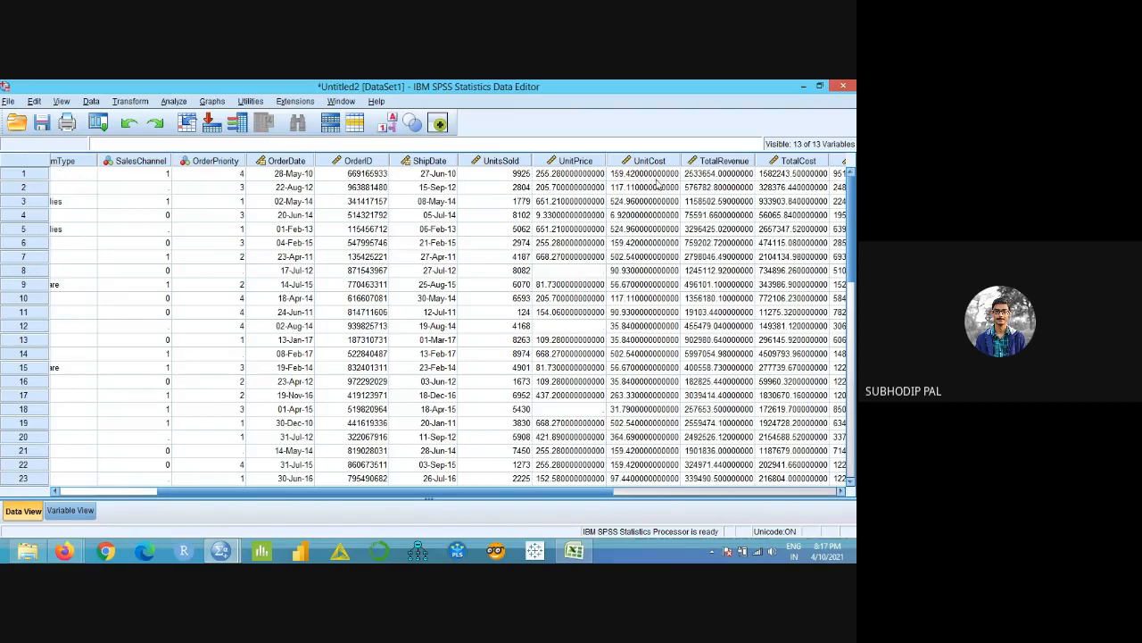
left_click_drag(601, 495, 691, 494)
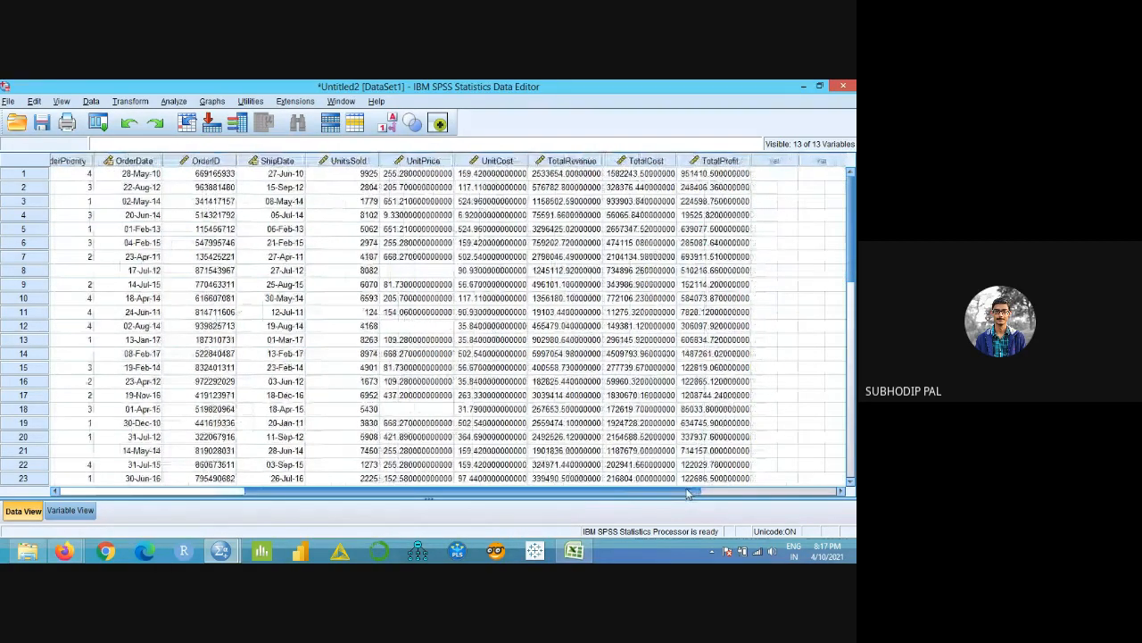
- Set the decimals of the UnitPrice and UnitCost variables to 2 in Variable View
left_click(87, 513)
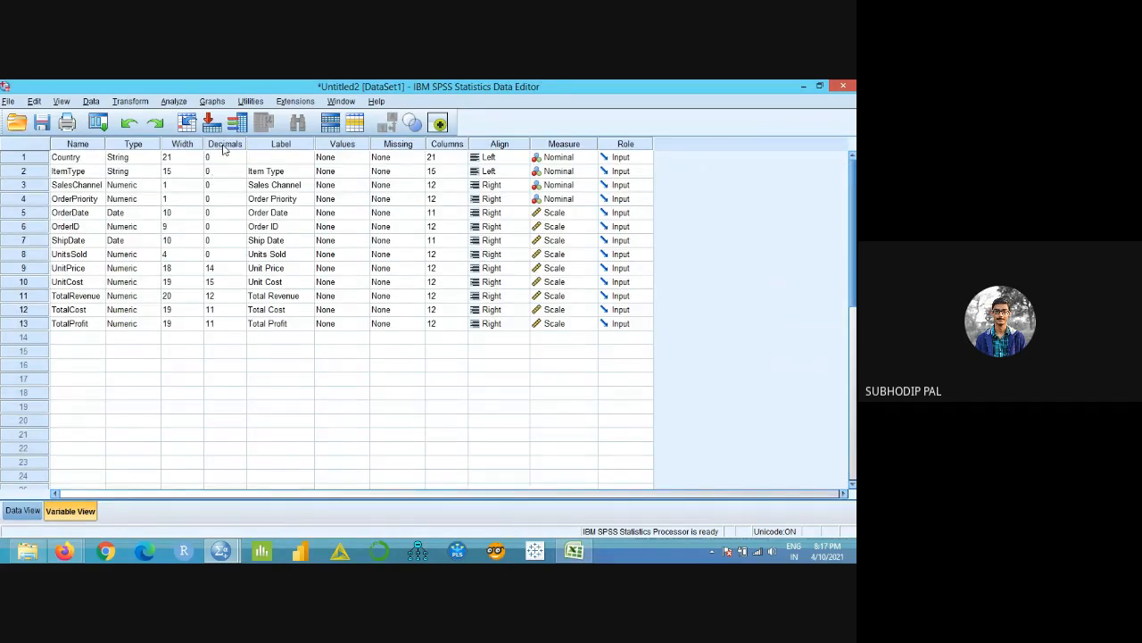
left_click(225, 273)
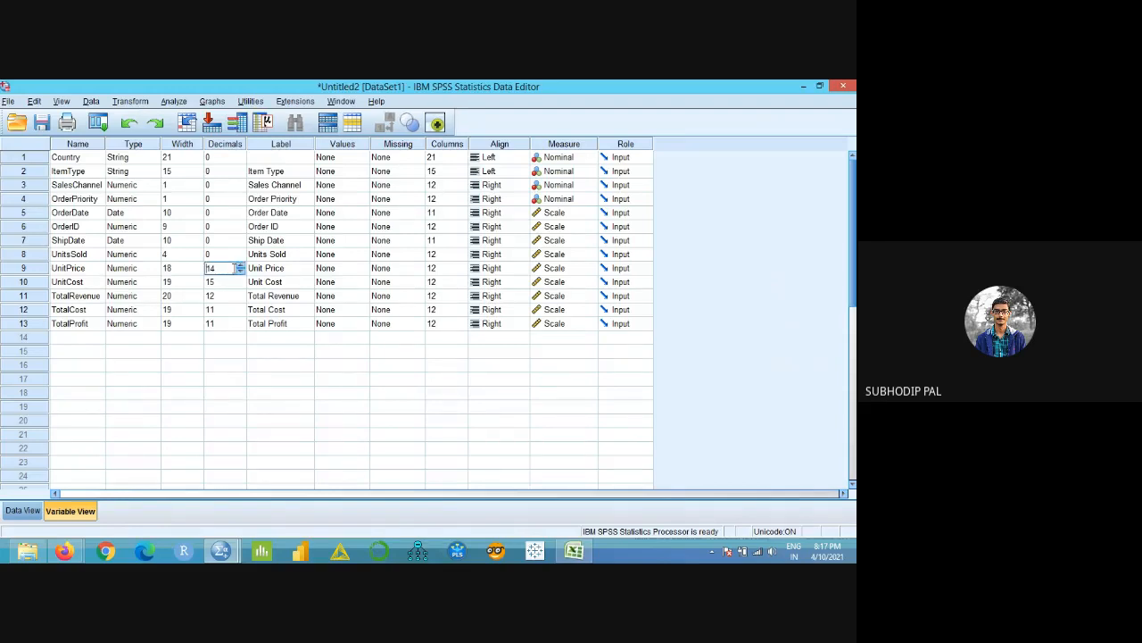
key("BackSpace")
type("2")
left_click(230, 287)
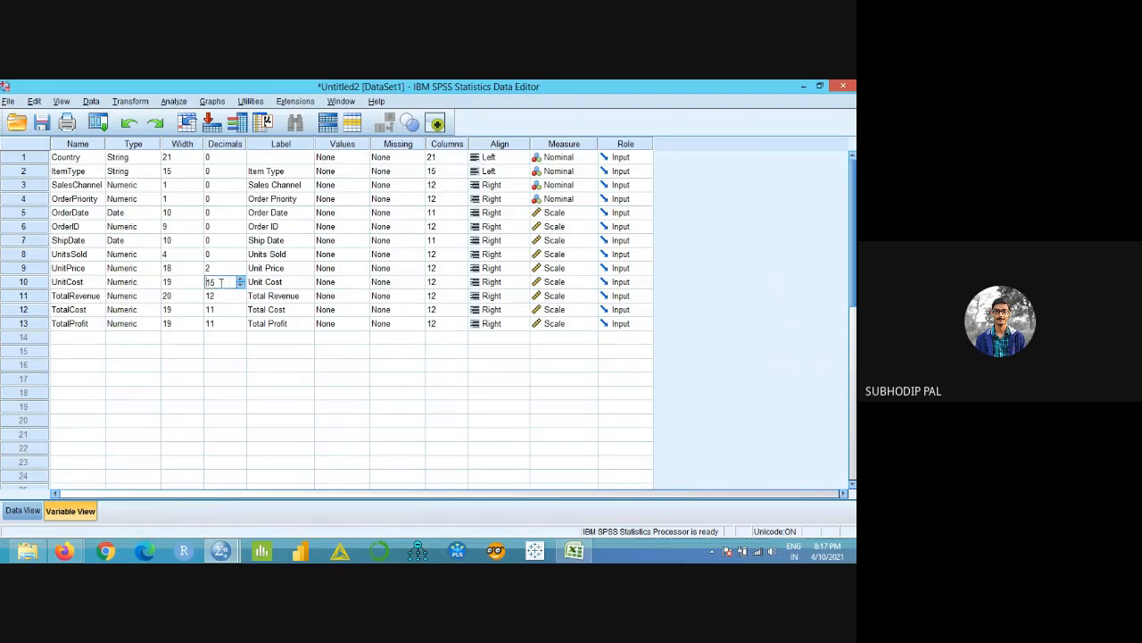
double_click(221, 282)
type("2")
key("Tab")
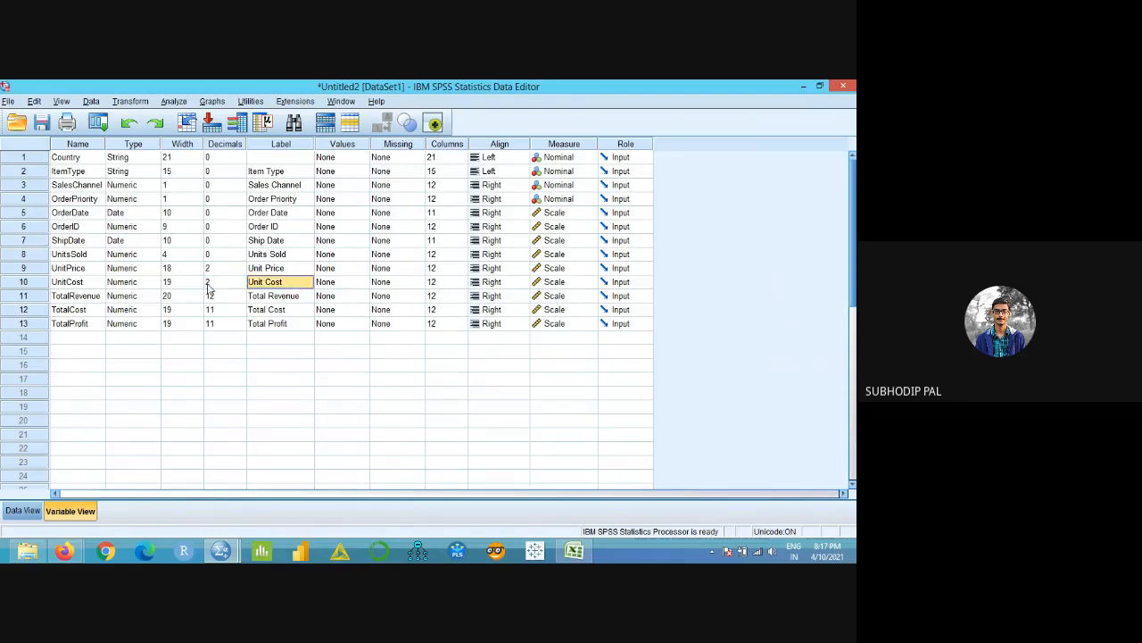
- Set the decimals of the TotalRevenue, TotalCost and TotalProfit variables to 2
left_click(210, 295)
double_click(210, 296)
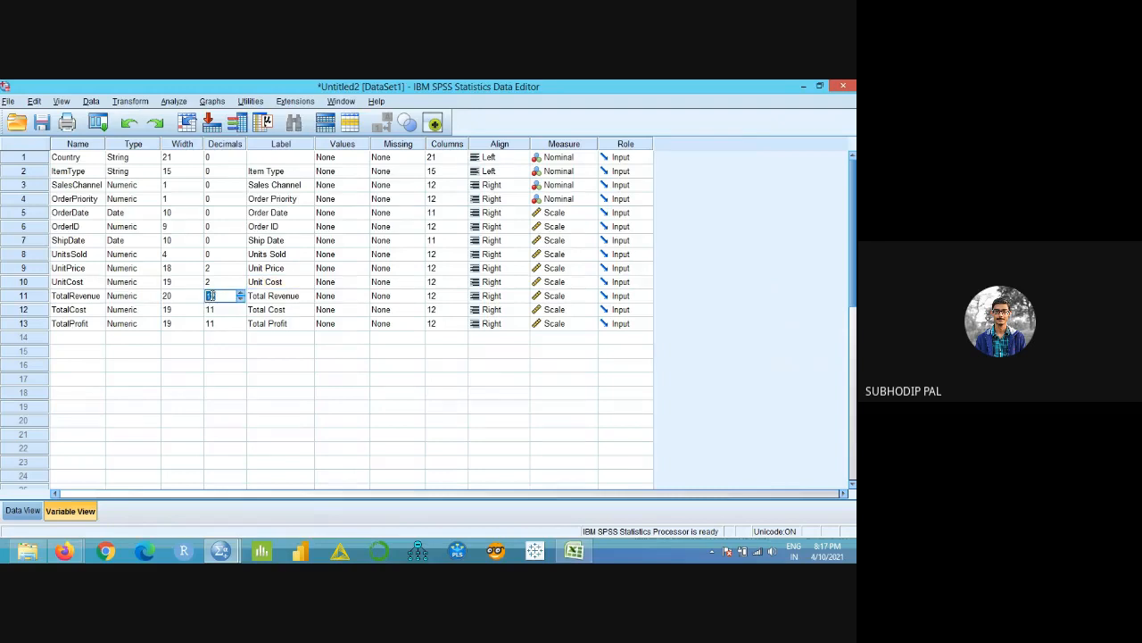
type("2")
left_click(214, 310)
double_click(215, 308)
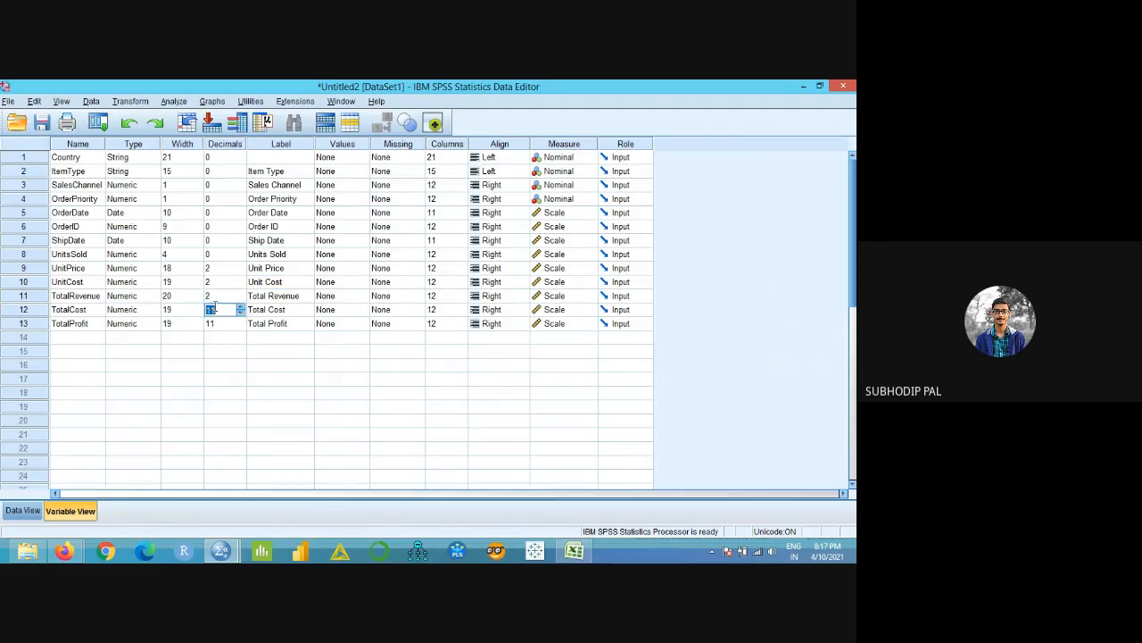
type("2")
double_click(220, 323)
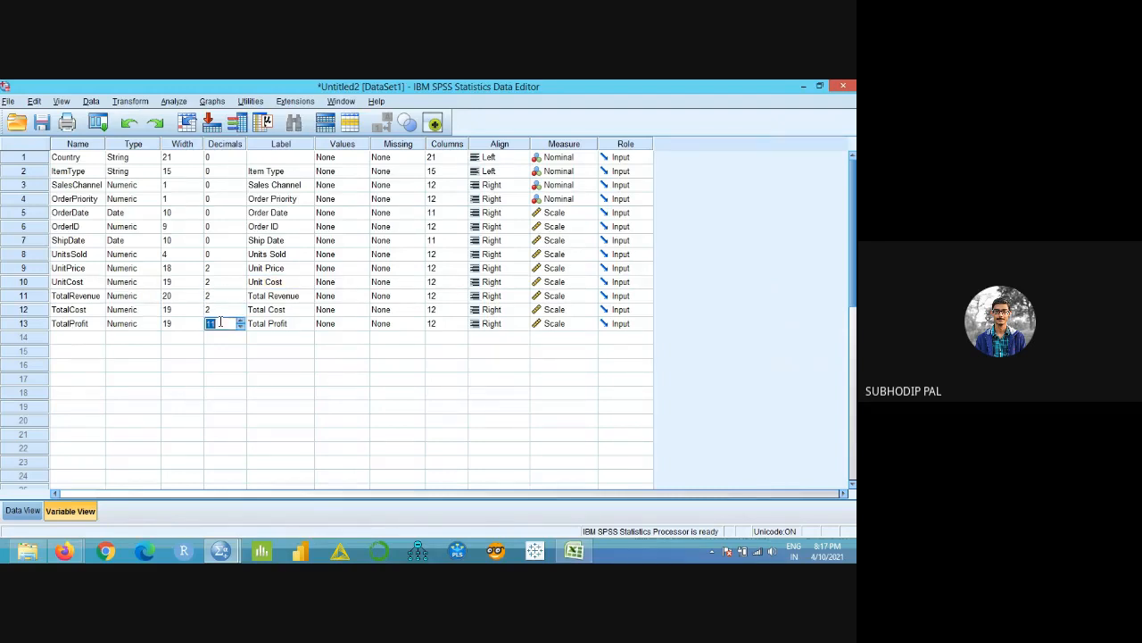
type("2")
left_click(231, 352)
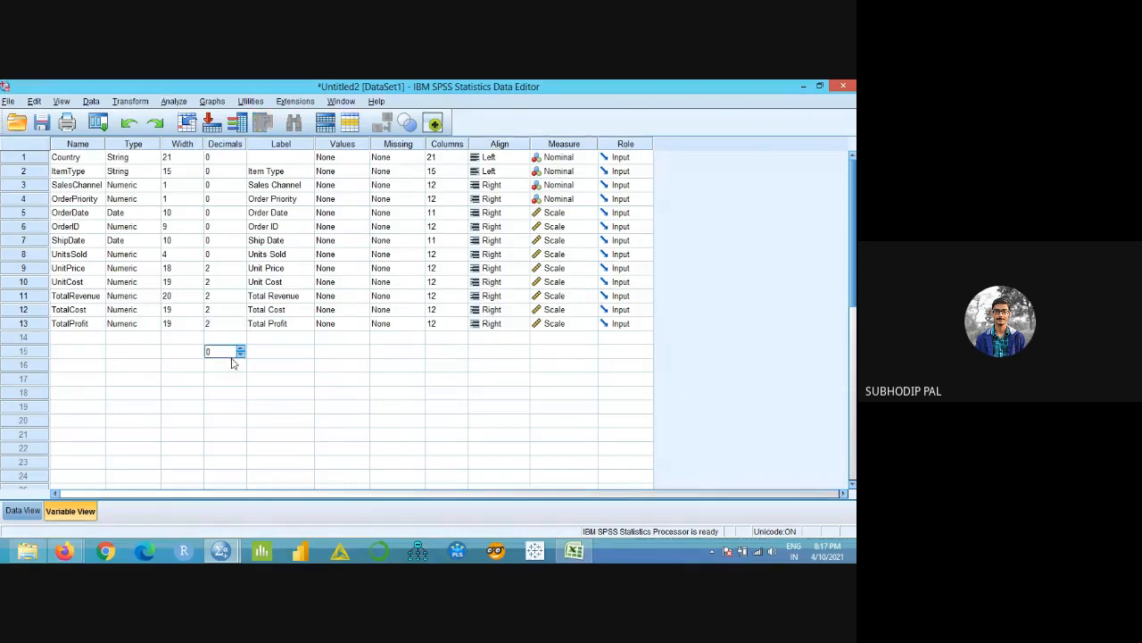
left_click(259, 364)
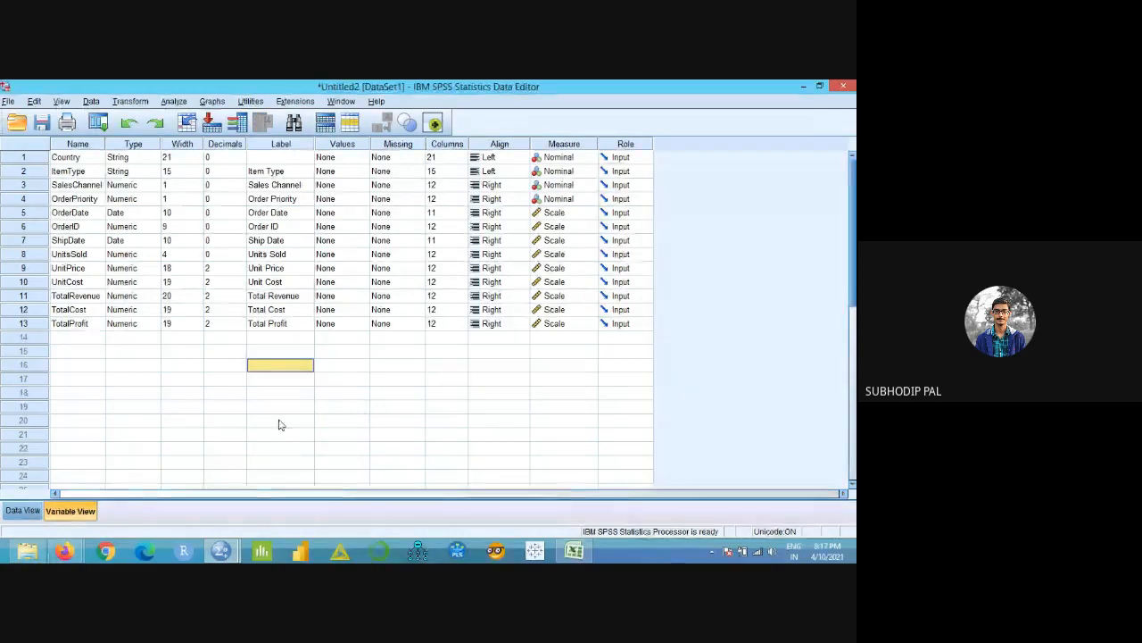
- Review the reformatted columns in Data View and check the missing UnitPrice values in rows 8 and 18
left_click(21, 511)
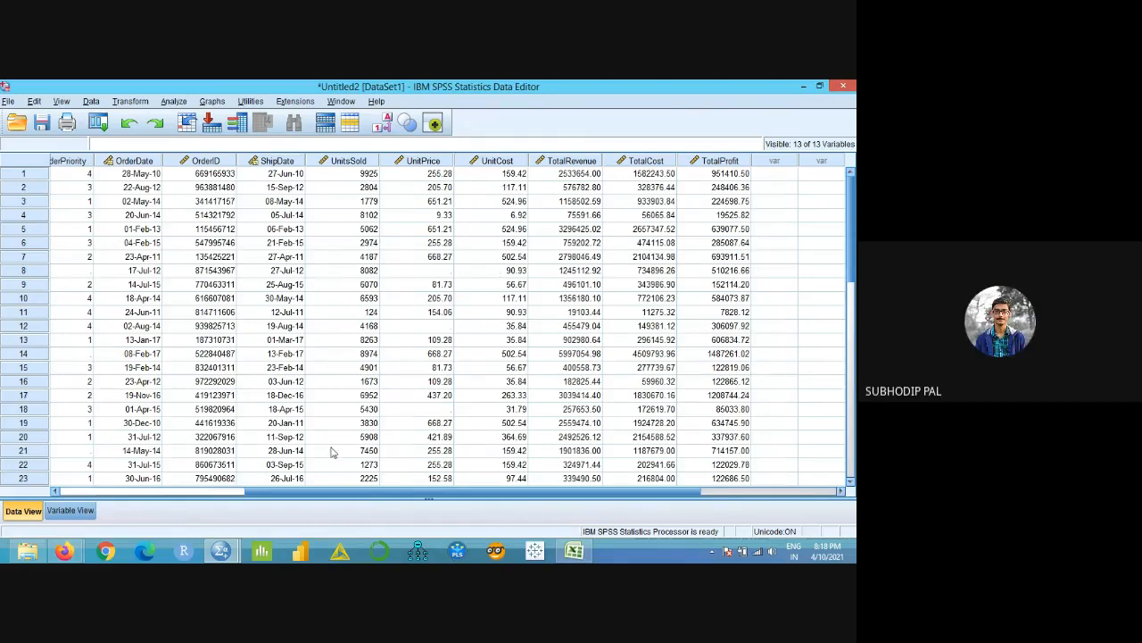
left_click_drag(318, 494, 273, 495)
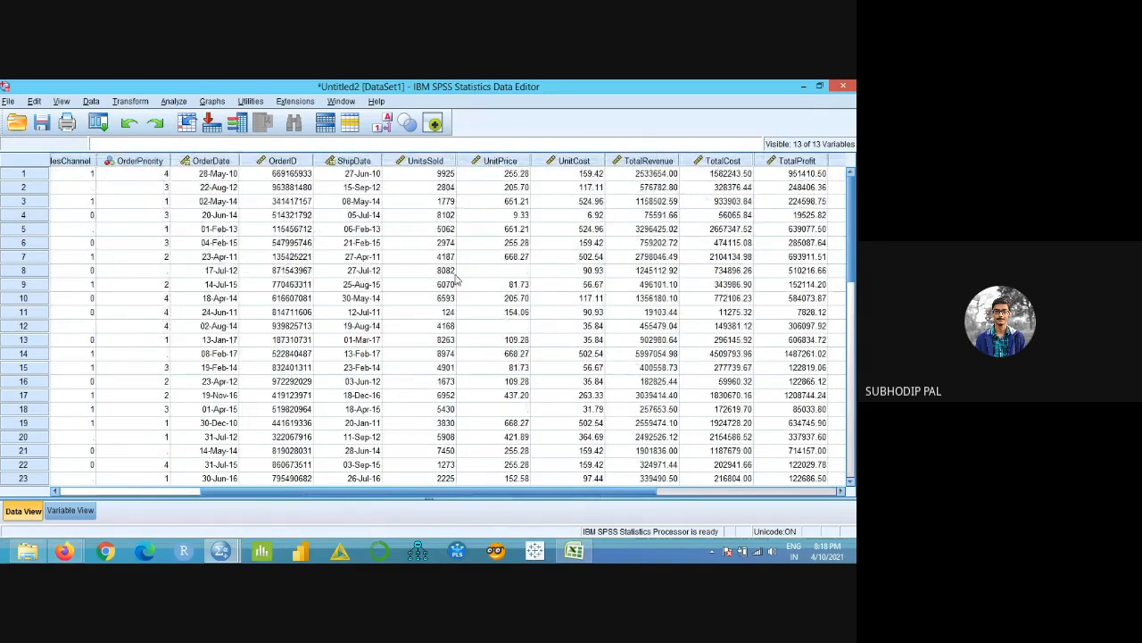
left_click(526, 273)
left_click(498, 411)
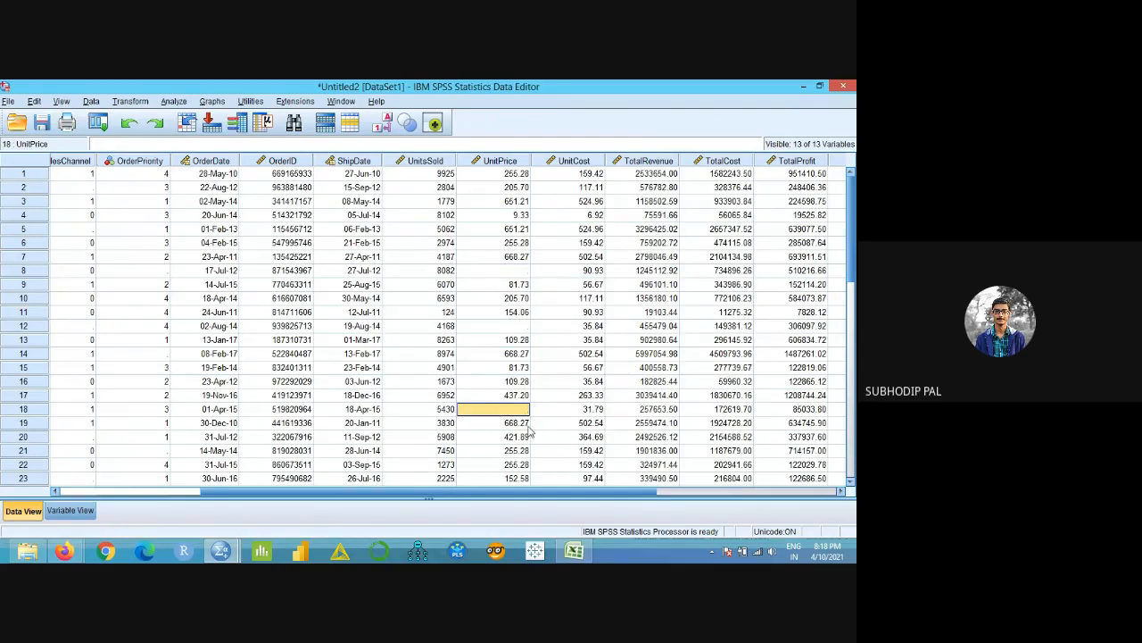
- Switch to the Excel workbook and examine the blank Unit Price cells I9, I13 and I19
left_click(579, 556)
left_click(563, 308)
left_click(552, 358)
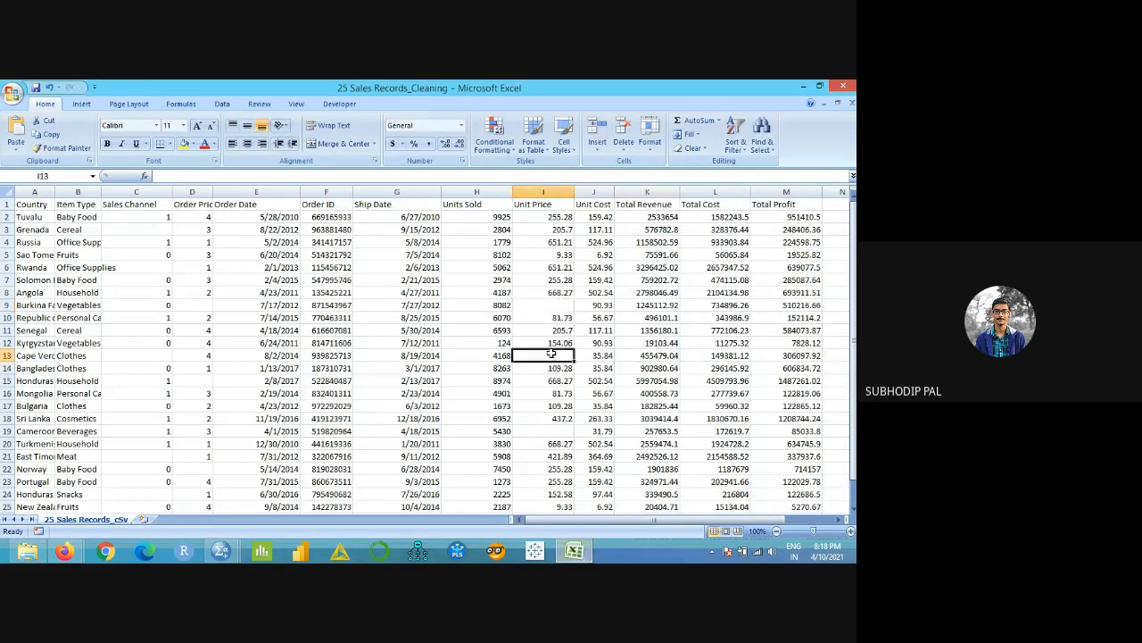
left_click(543, 434)
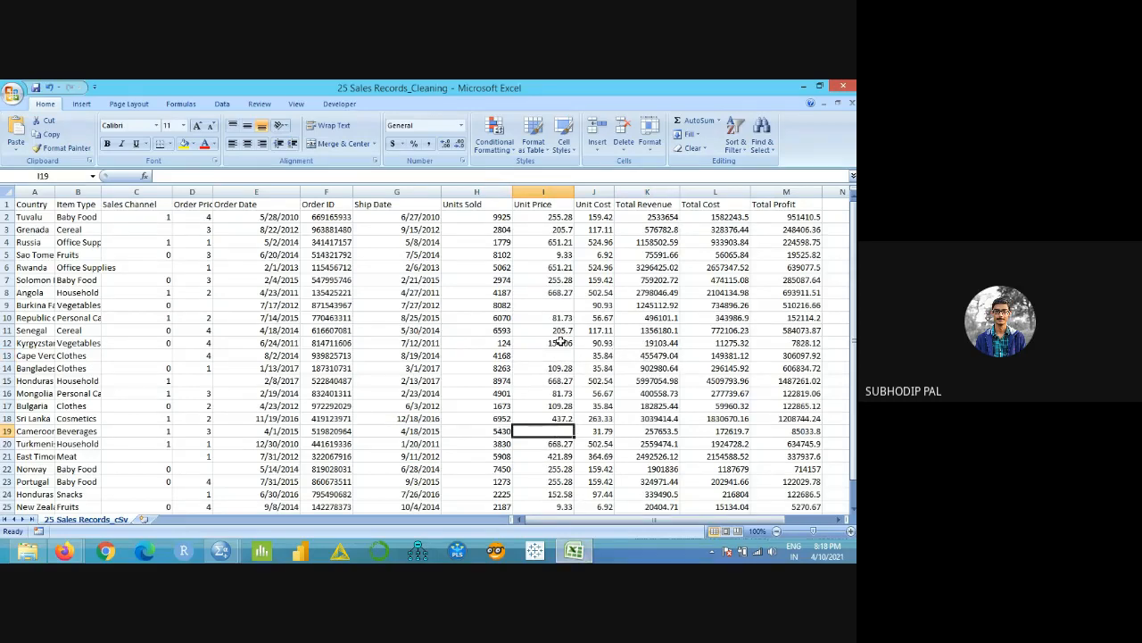
scroll(560, 344, "down", 5)
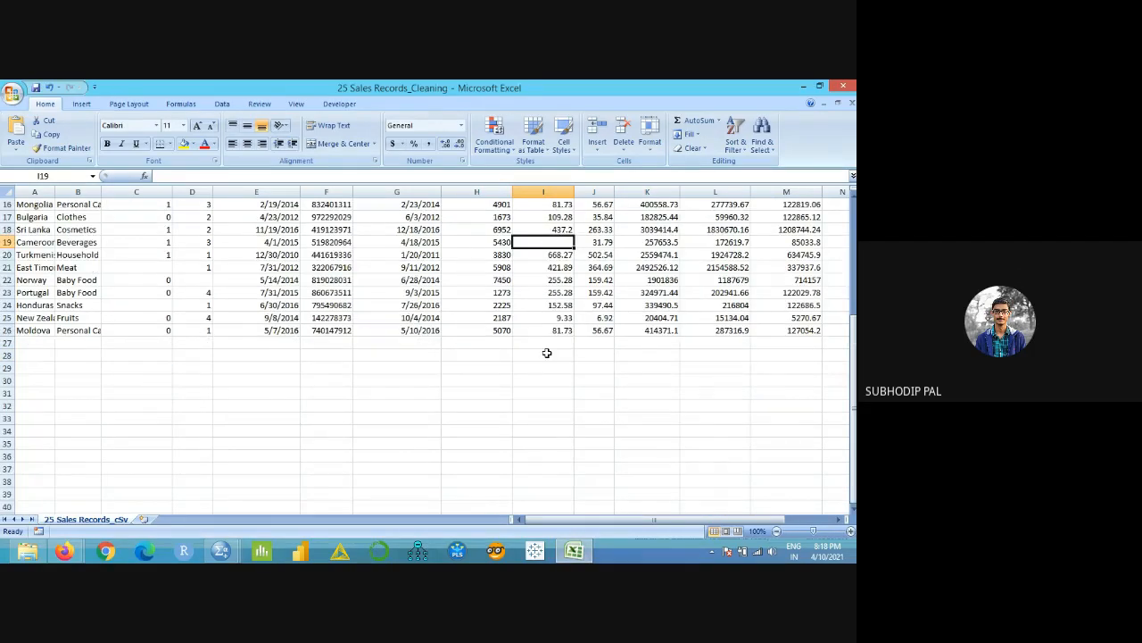
scroll(547, 353, "up", 5)
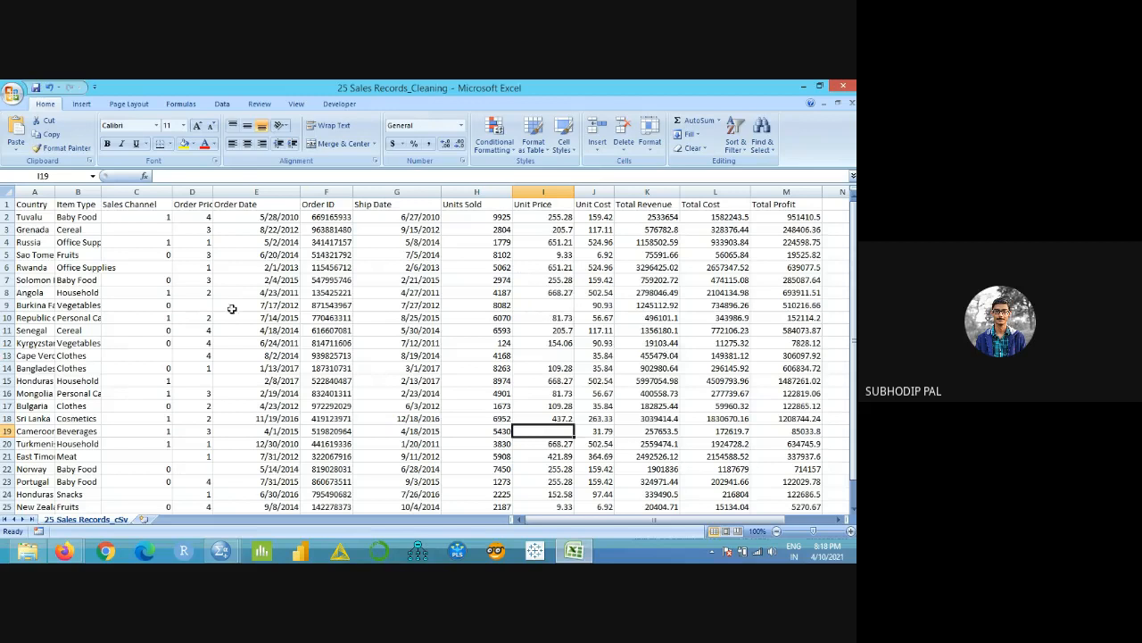
left_click(541, 305)
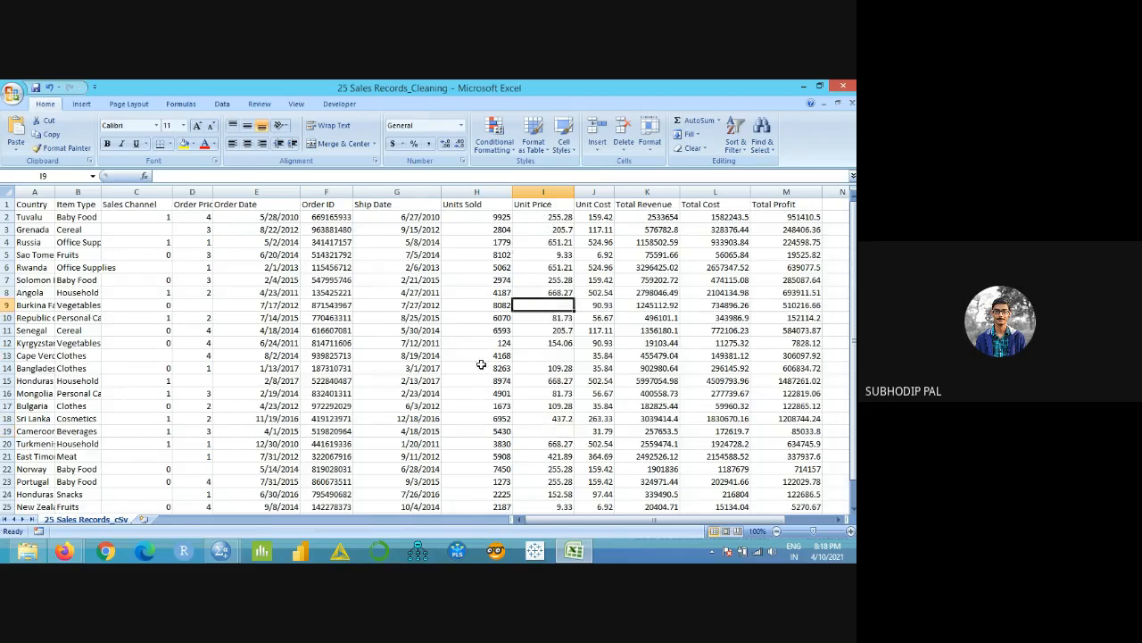
left_click(554, 356)
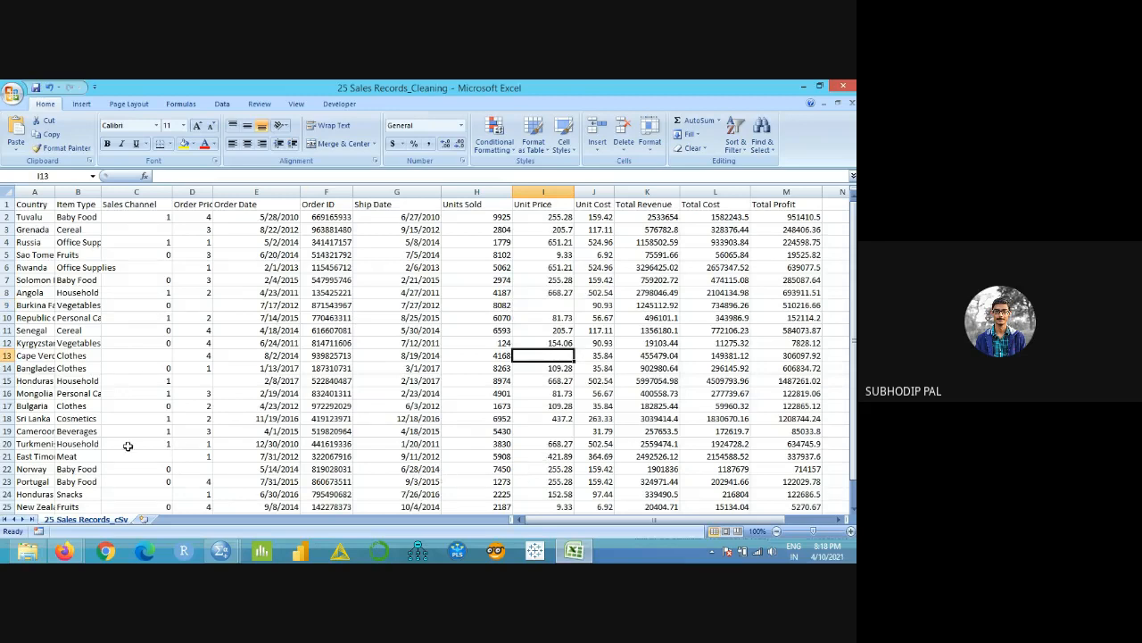
left_click(561, 431)
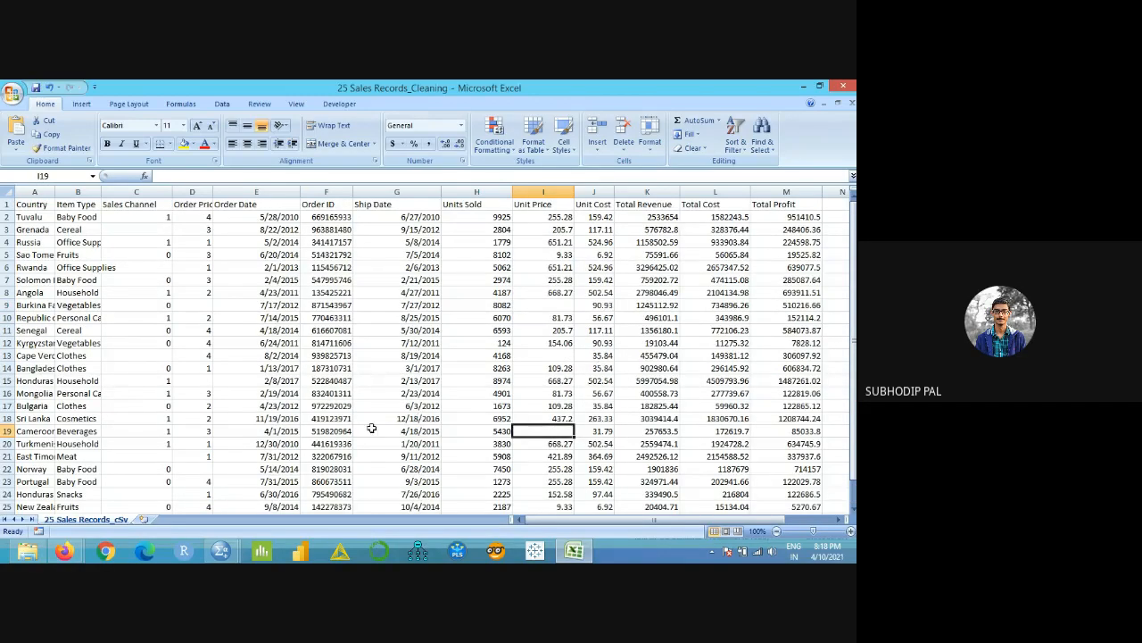
- Return to the imported SPSS dataset and open the Frequencies analysis, placing its dialog clear of the data columns
mouse_move(221, 551)
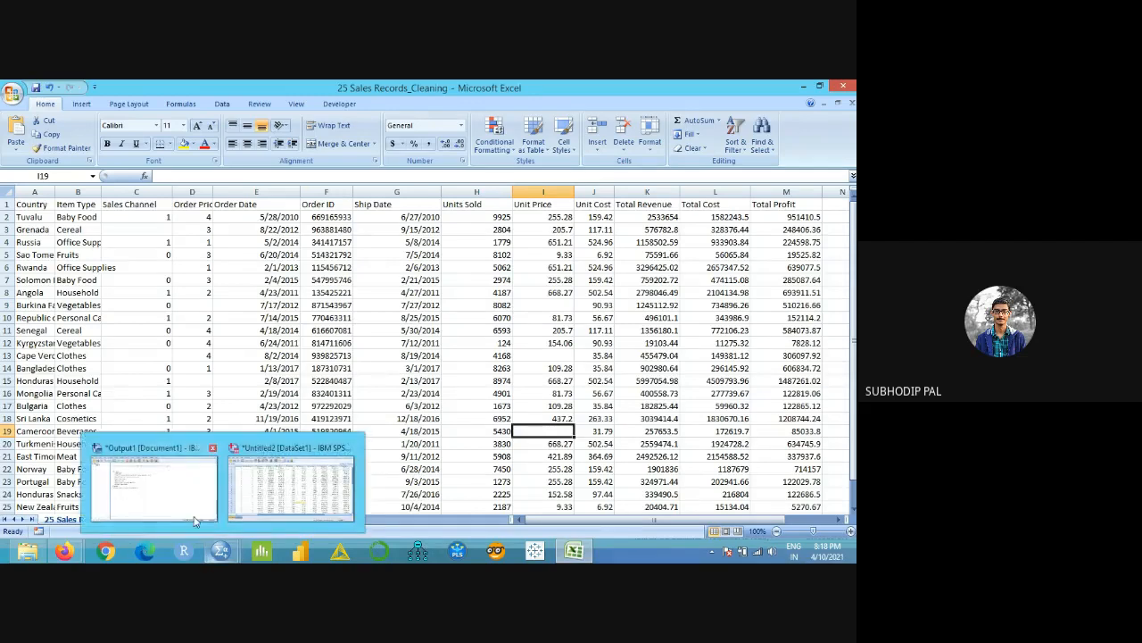
left_click(282, 501)
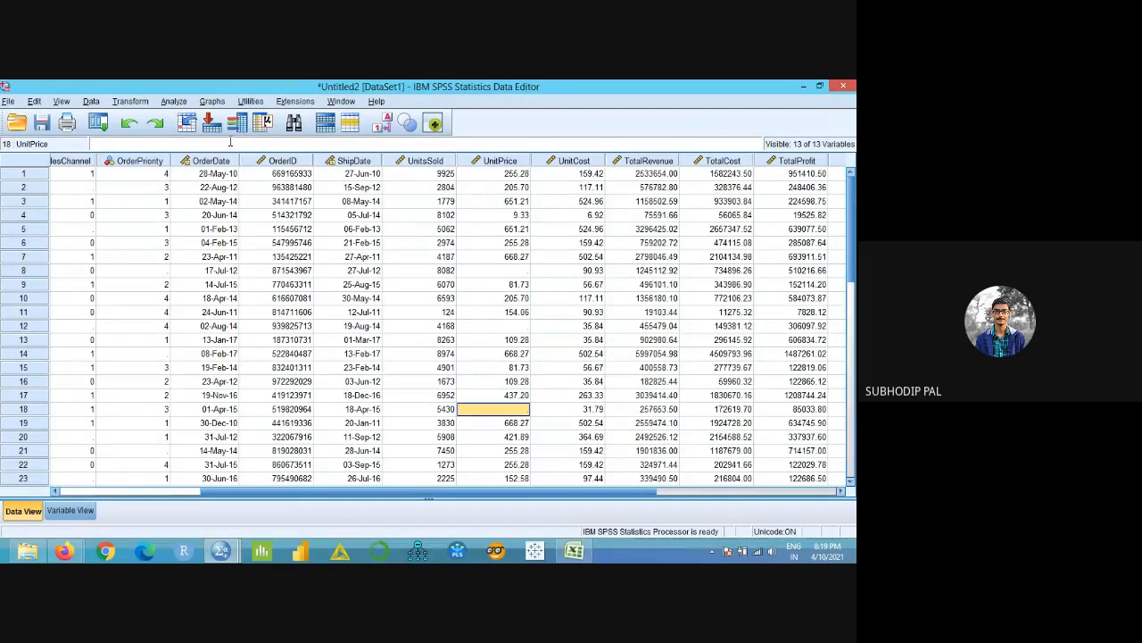
left_click(173, 102)
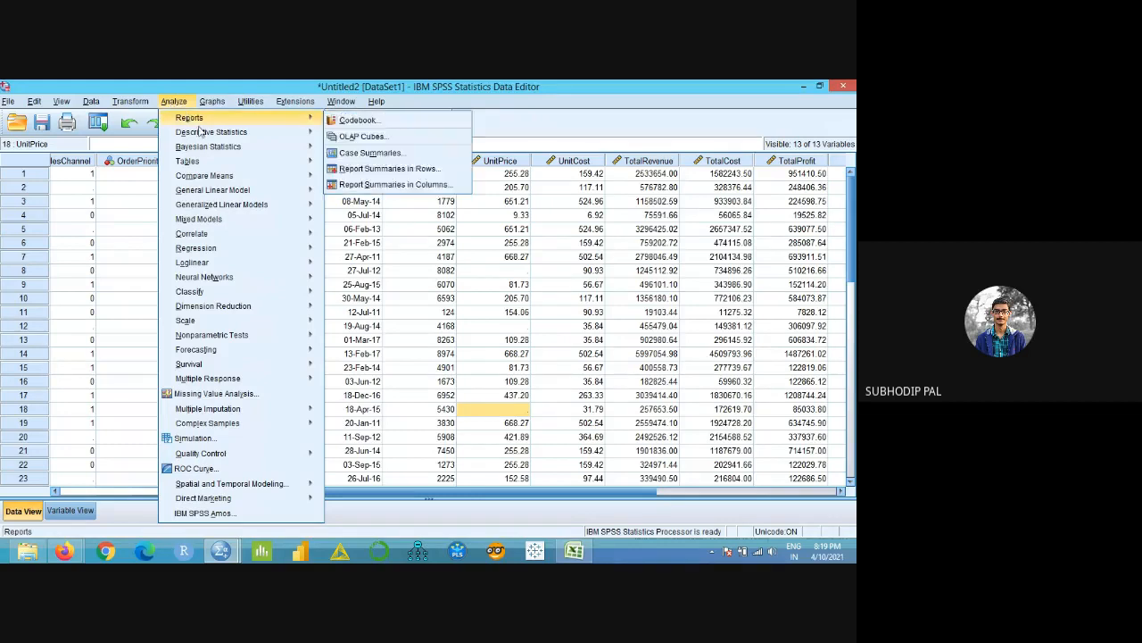
mouse_move(244, 139)
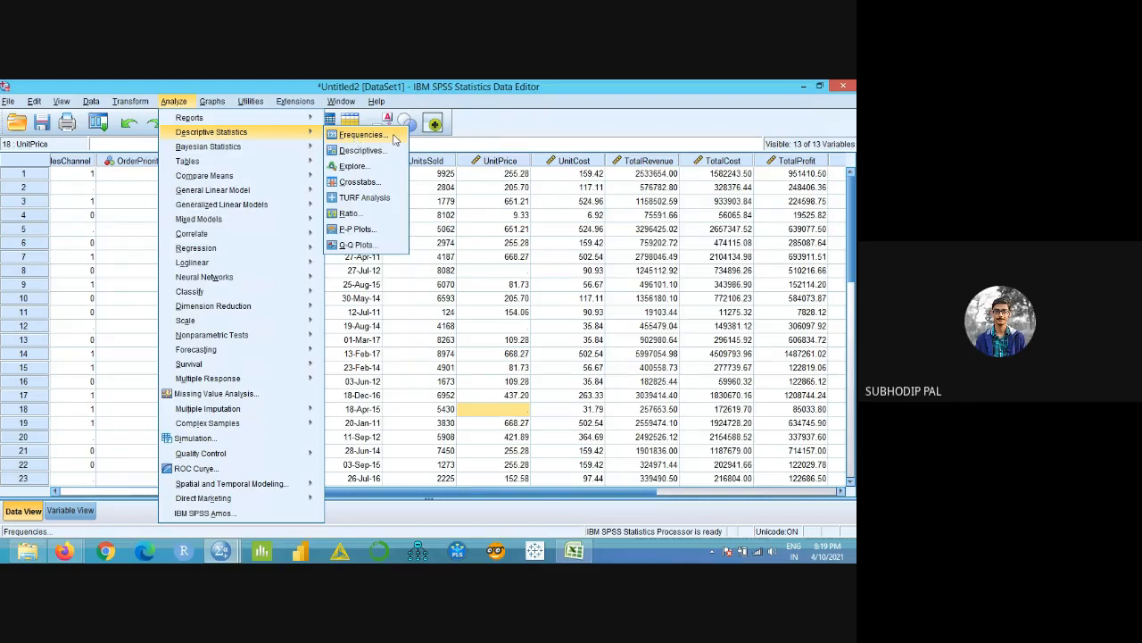
left_click(394, 137)
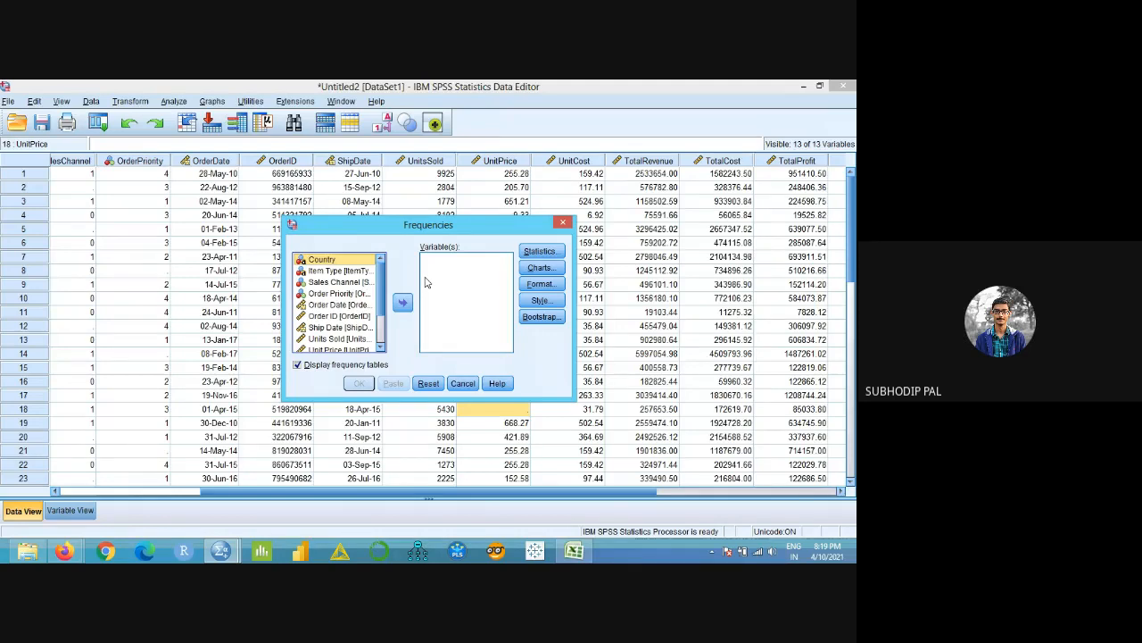
scroll(382, 314, "down", 1)
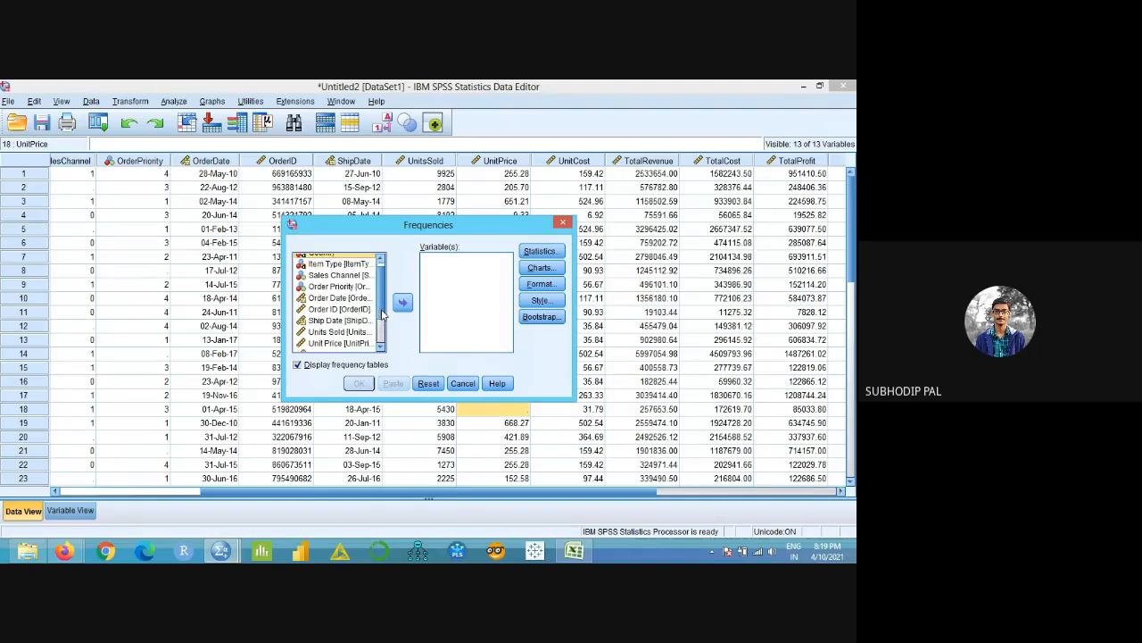
scroll(382, 314, "down", 1)
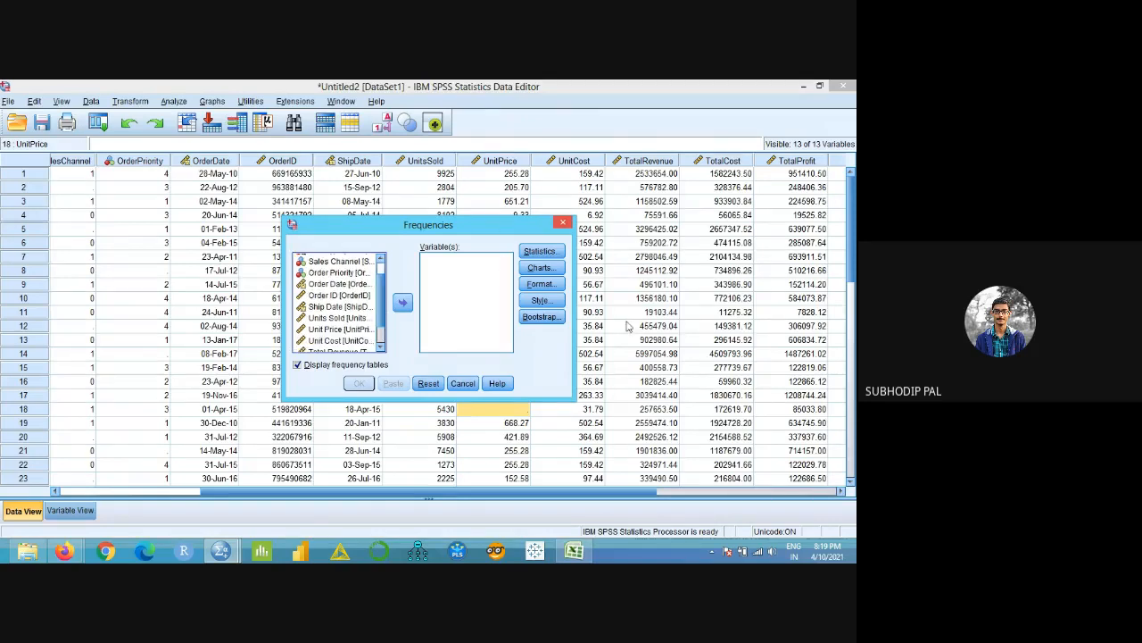
left_click_drag(475, 228, 340, 214)
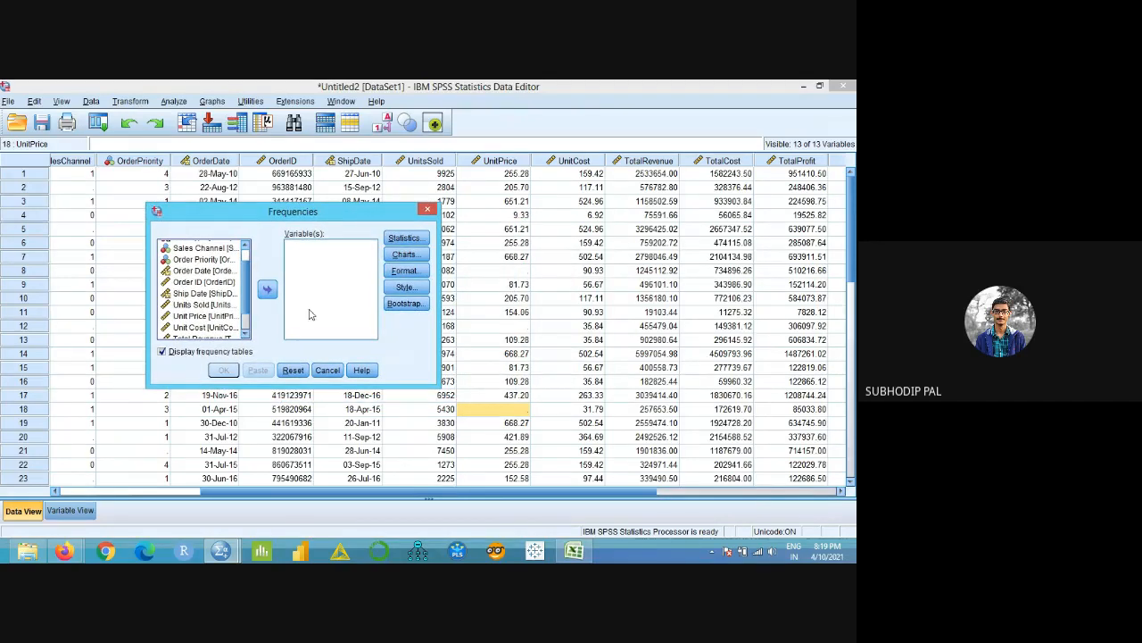
- Add Units Sold, Unit Price, Unit Cost and Total Revenue to the variables of the Frequencies analysis
left_click(198, 305)
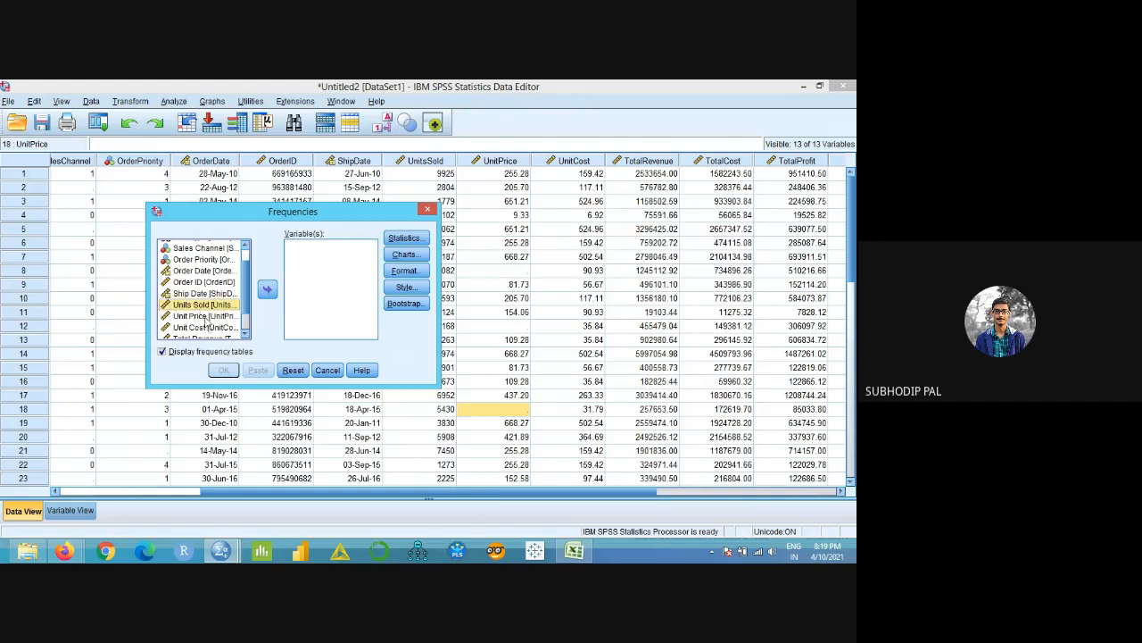
left_click(206, 319, "ctrl")
left_click(208, 328, "ctrl")
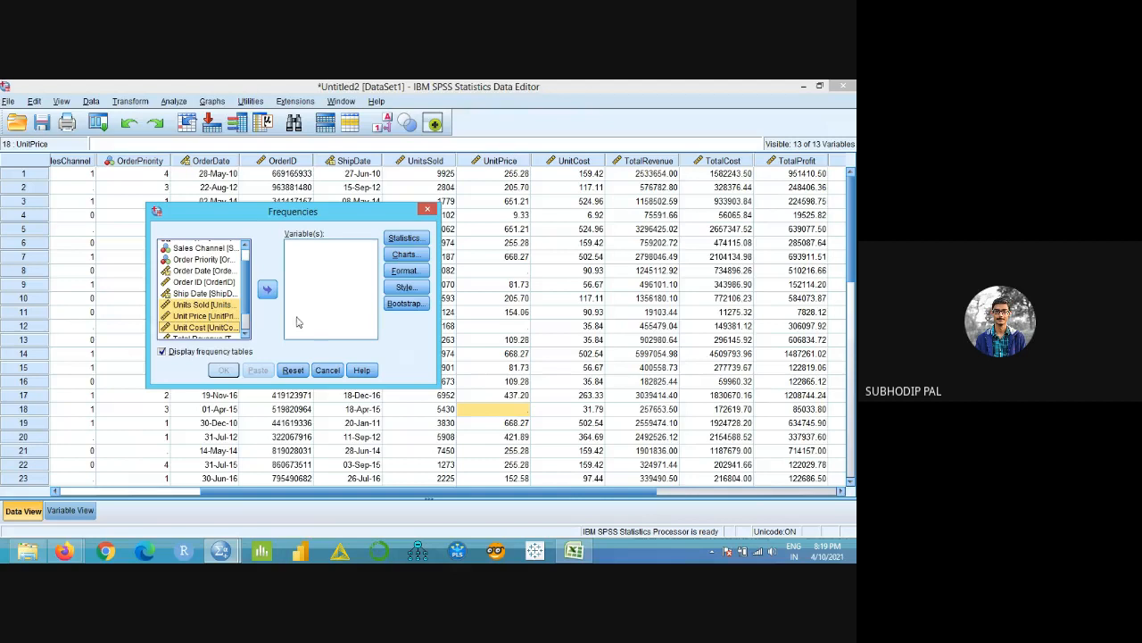
left_click(245, 333)
left_click(219, 312, "shift")
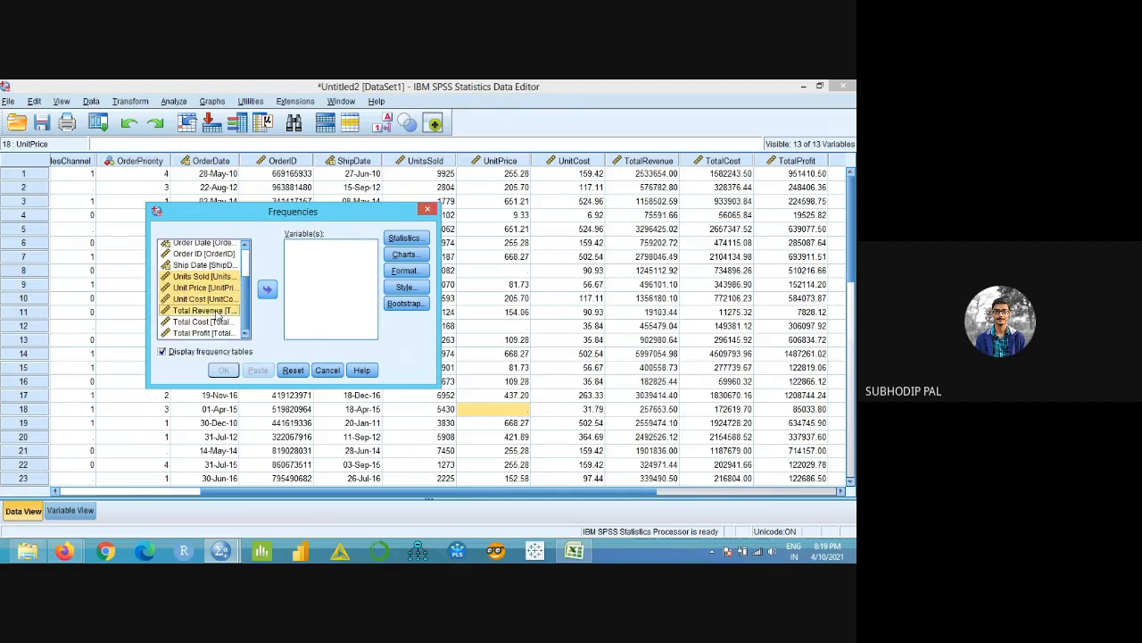
left_click(268, 292)
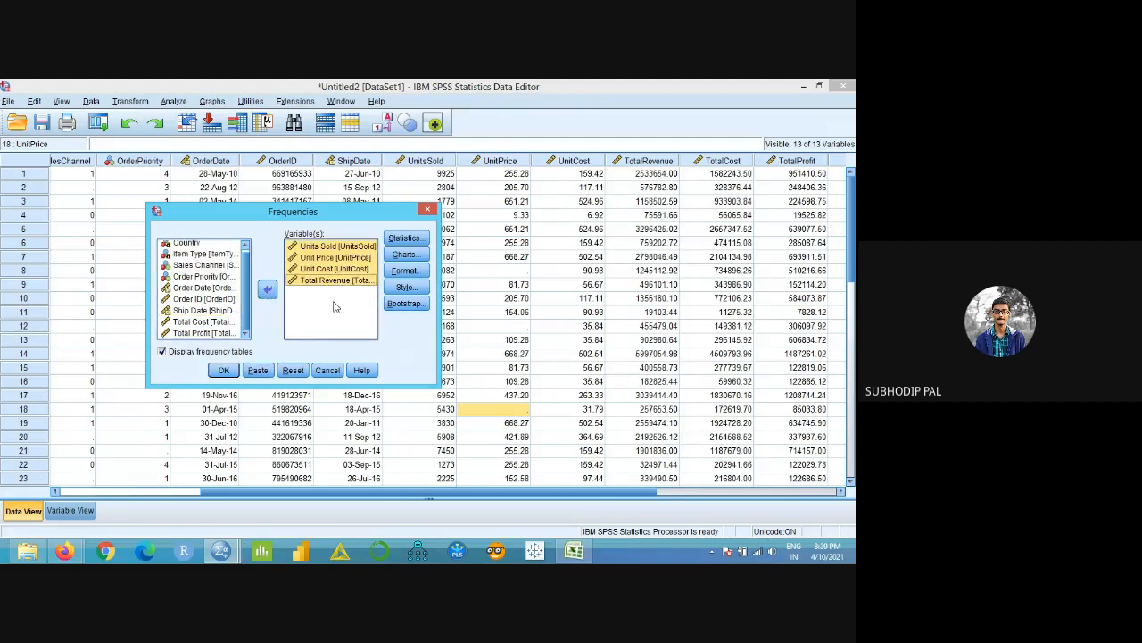
- Look through the Statistics, Charts and Format options without changing them and run the Frequencies analysis
left_click(398, 241)
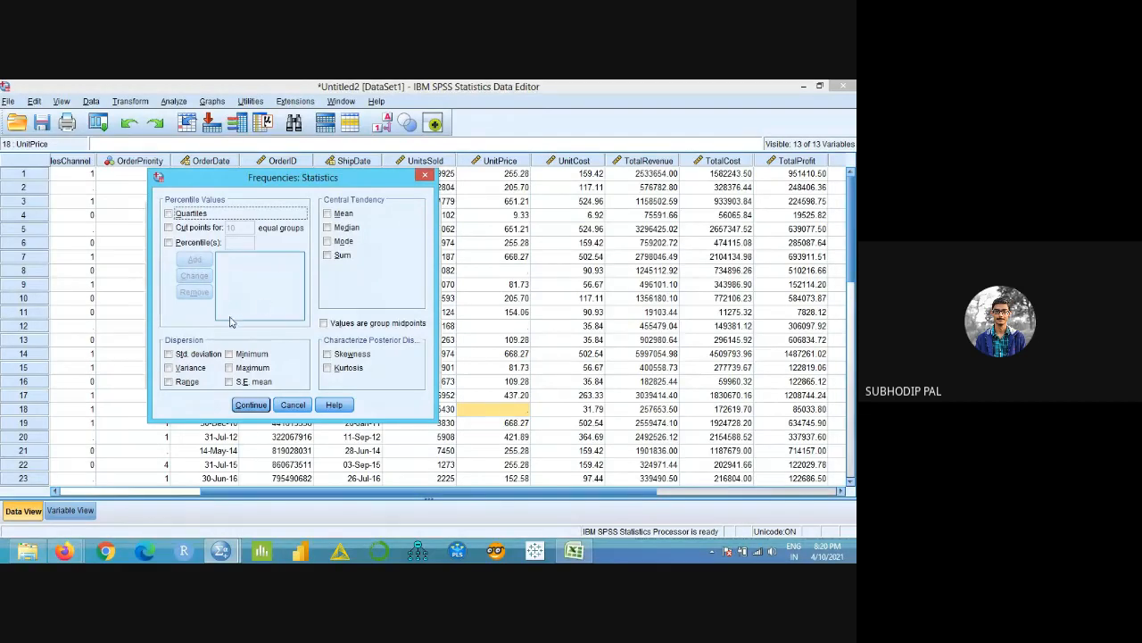
left_click(424, 178)
left_click(406, 254)
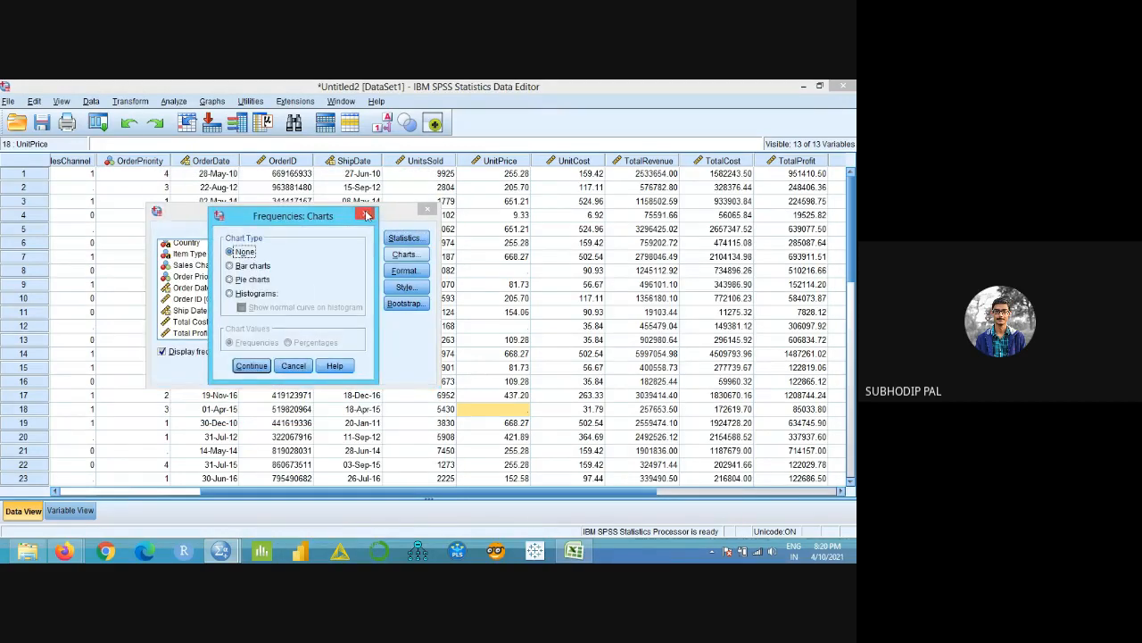
left_click(365, 213)
left_click(402, 272)
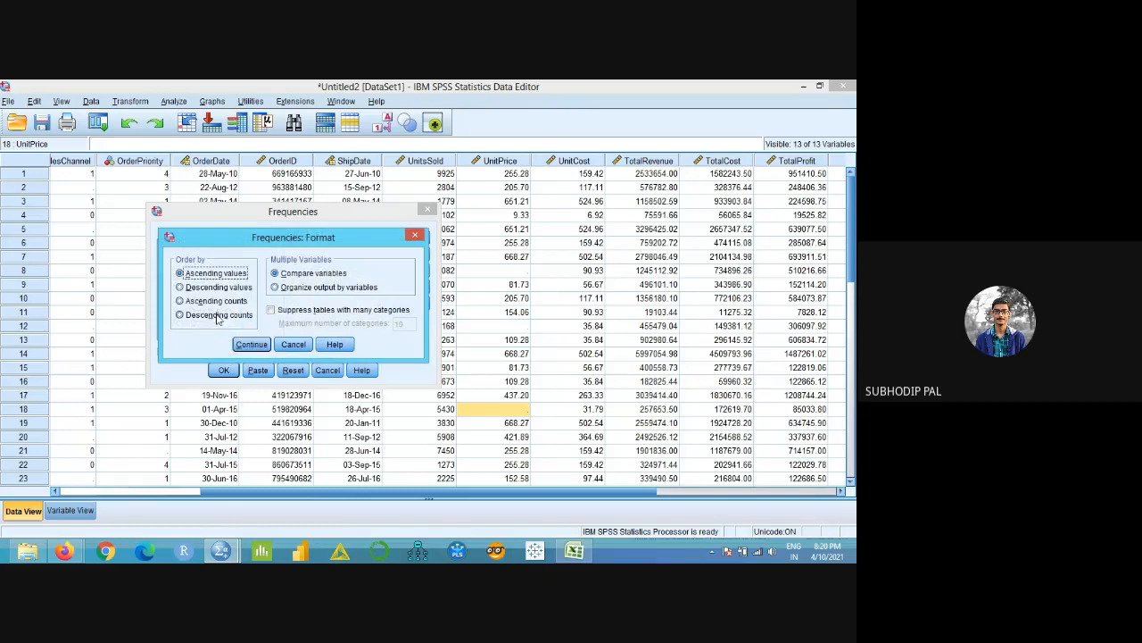
left_click(415, 235)
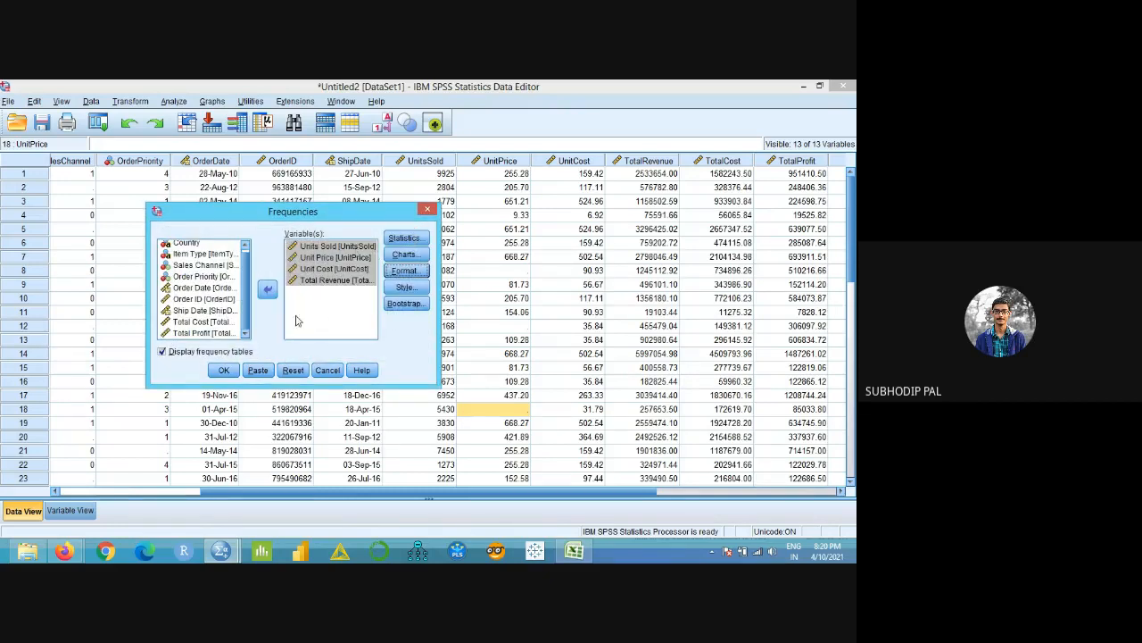
left_click(230, 369)
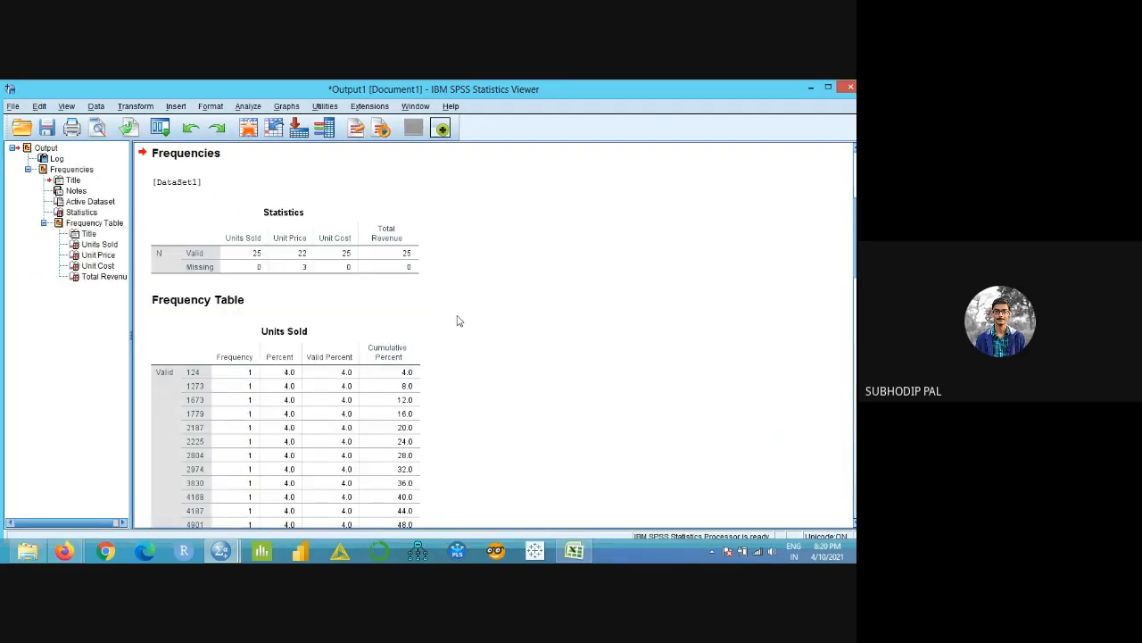
- Check the valid and missing counts in the Statistics table, and examine the UnitCost and TotalRevenue values in row 12 of the dataset
left_click(253, 254)
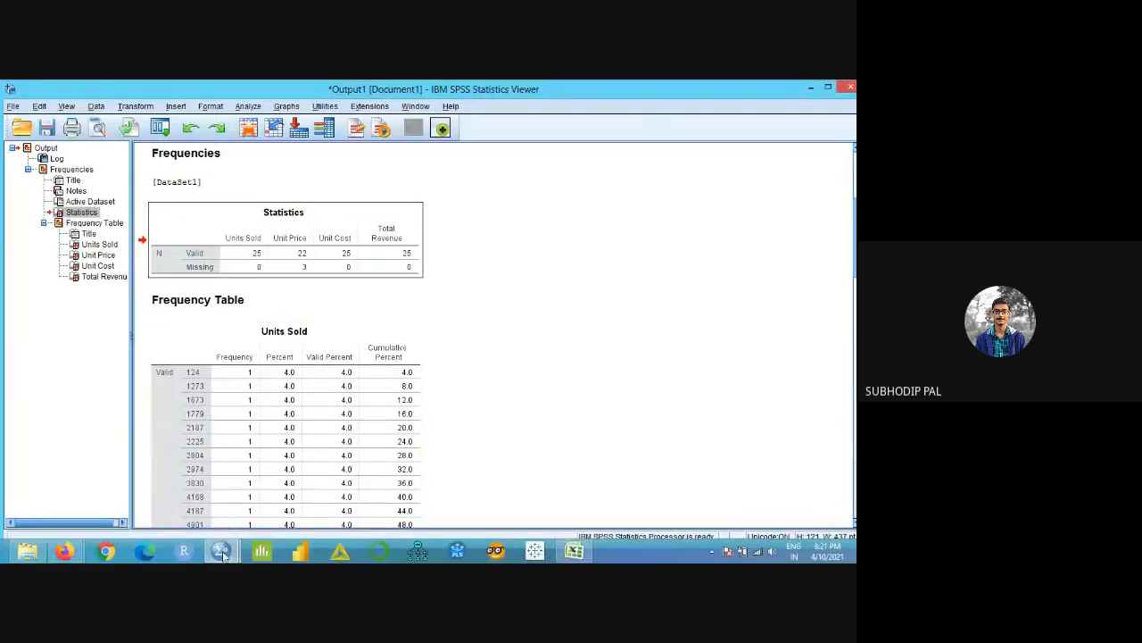
mouse_move(213, 541)
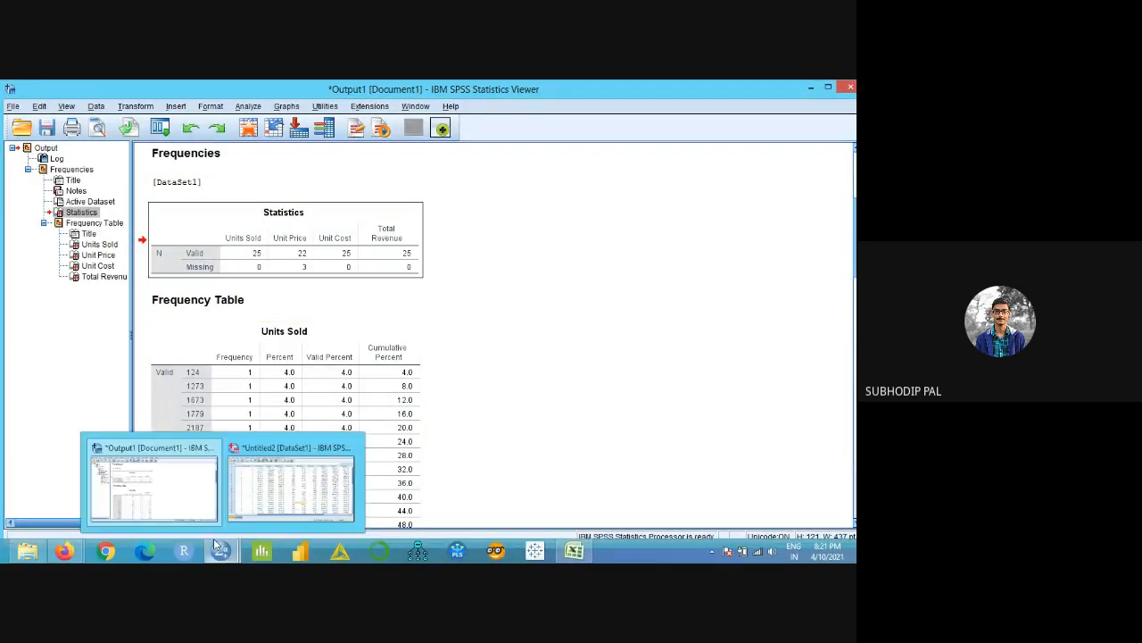
left_click(256, 491)
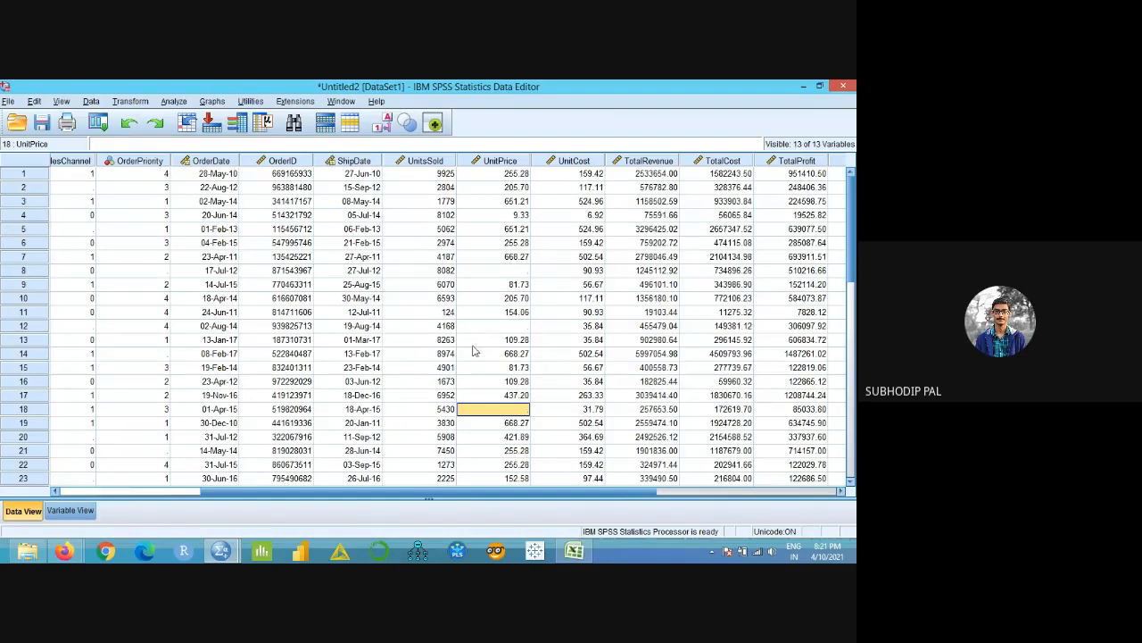
left_click(564, 326)
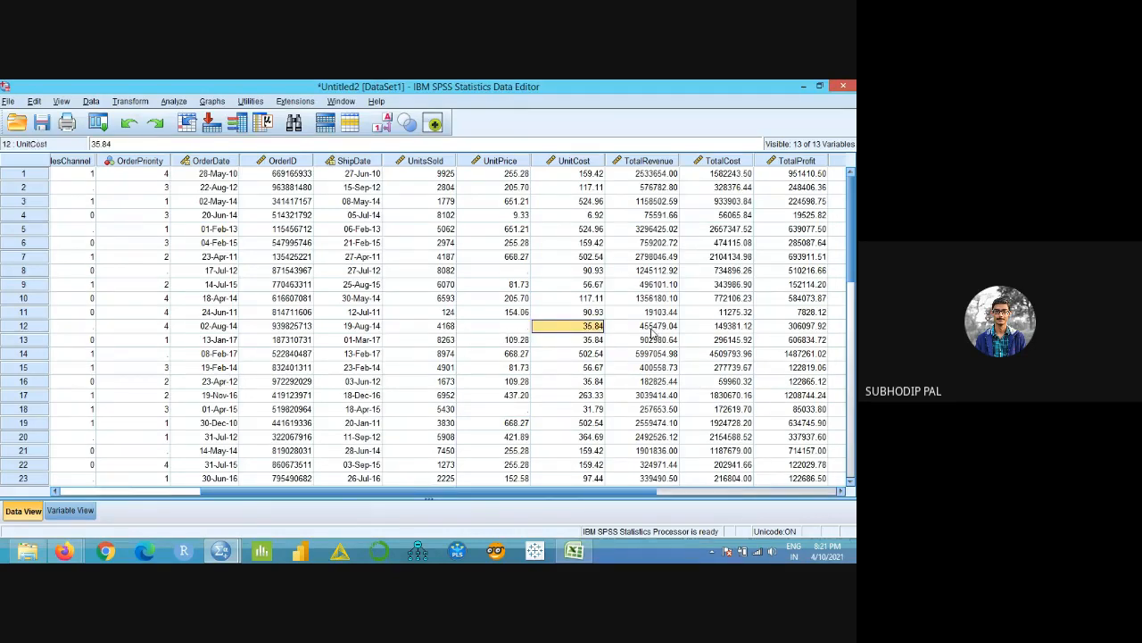
left_click(650, 329)
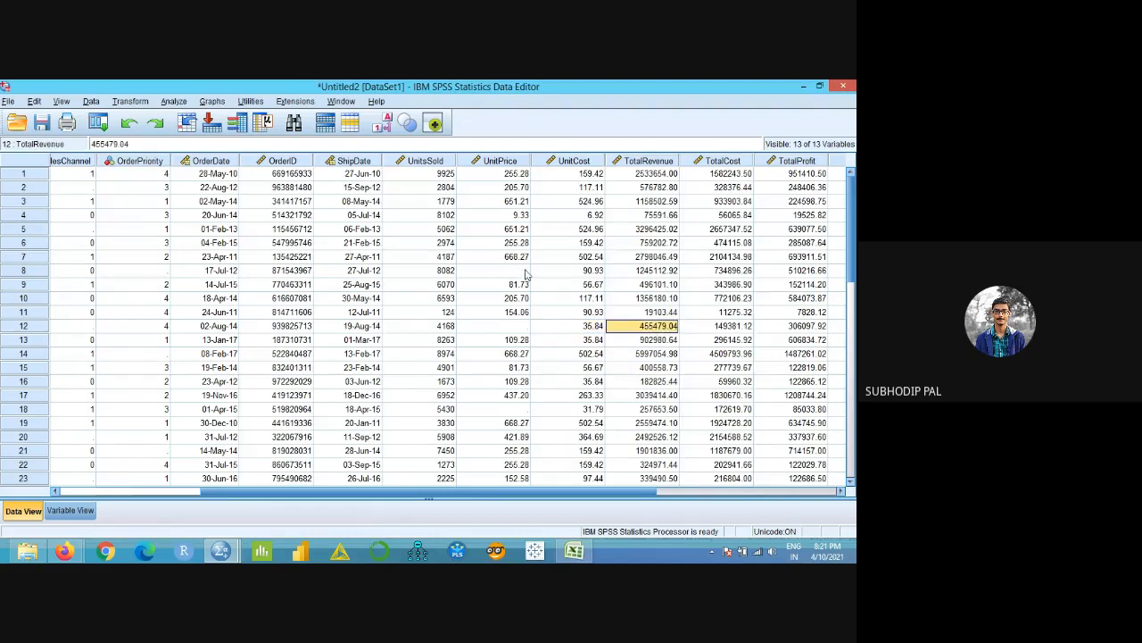
- Switch to the Excel workbook and examine the Unit Price column from its first rows down to row 21
mouse_move(576, 554)
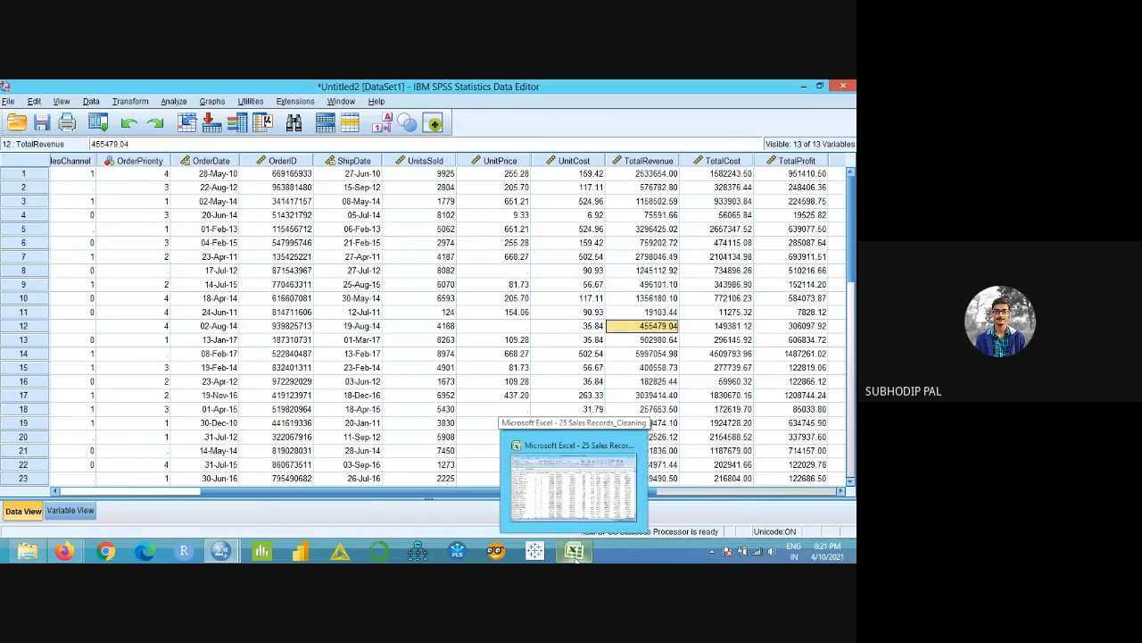
left_click(576, 553)
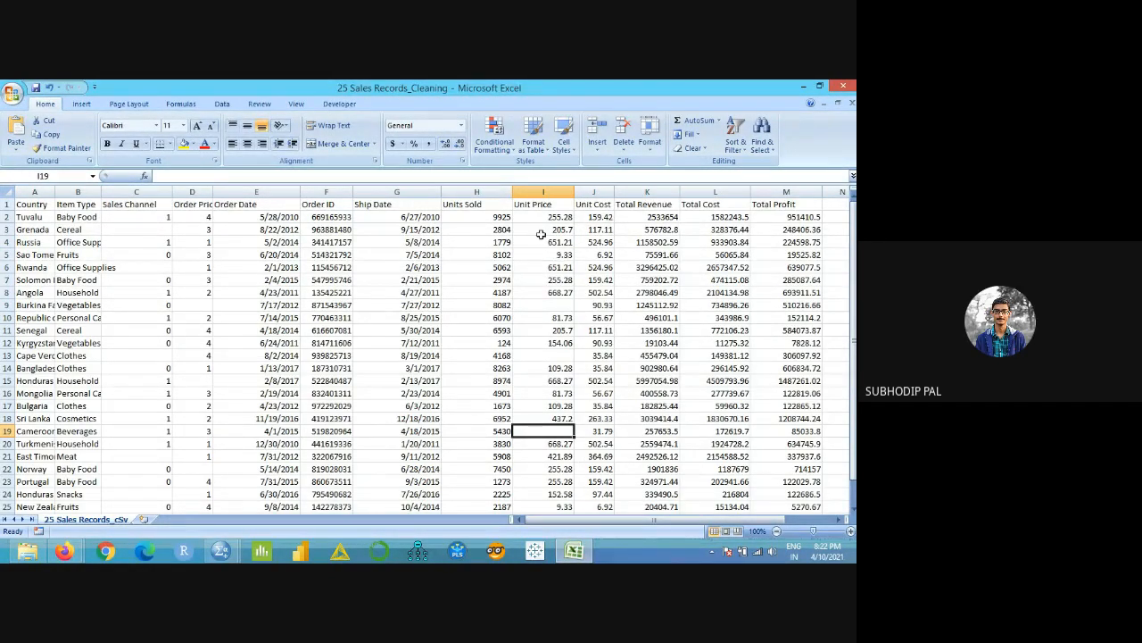
left_click_drag(542, 229, 542, 418)
left_click(565, 457)
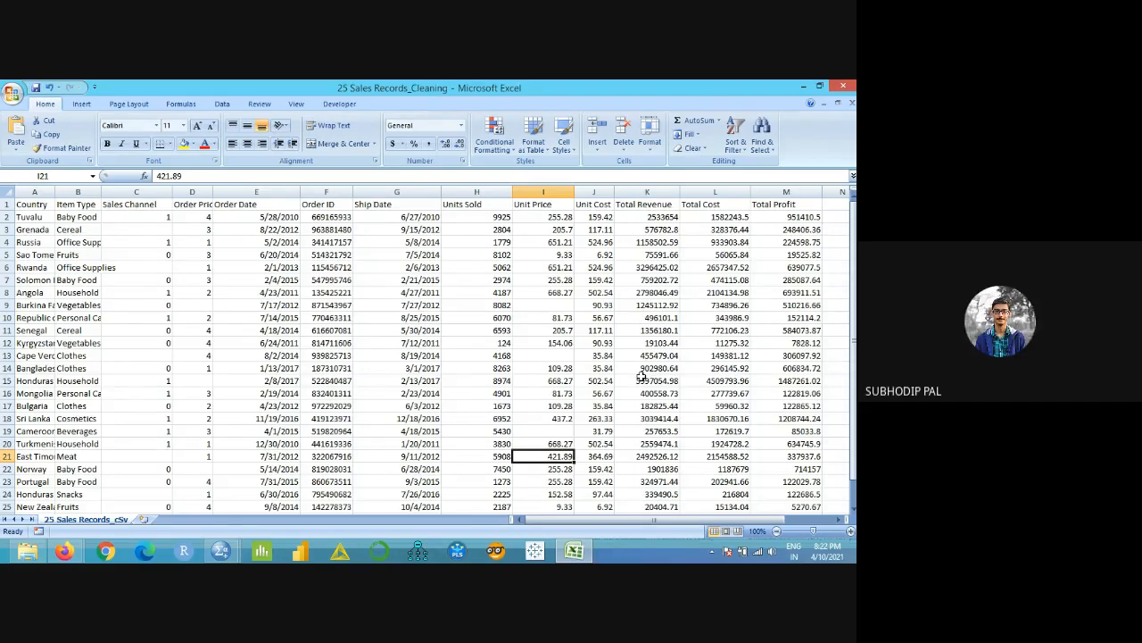
- Widen the Item Type column to show its full entries and compare its upper rows with the Unit Price values
left_click_drag(101, 192, 161, 204)
left_click_drag(107, 217, 107, 393)
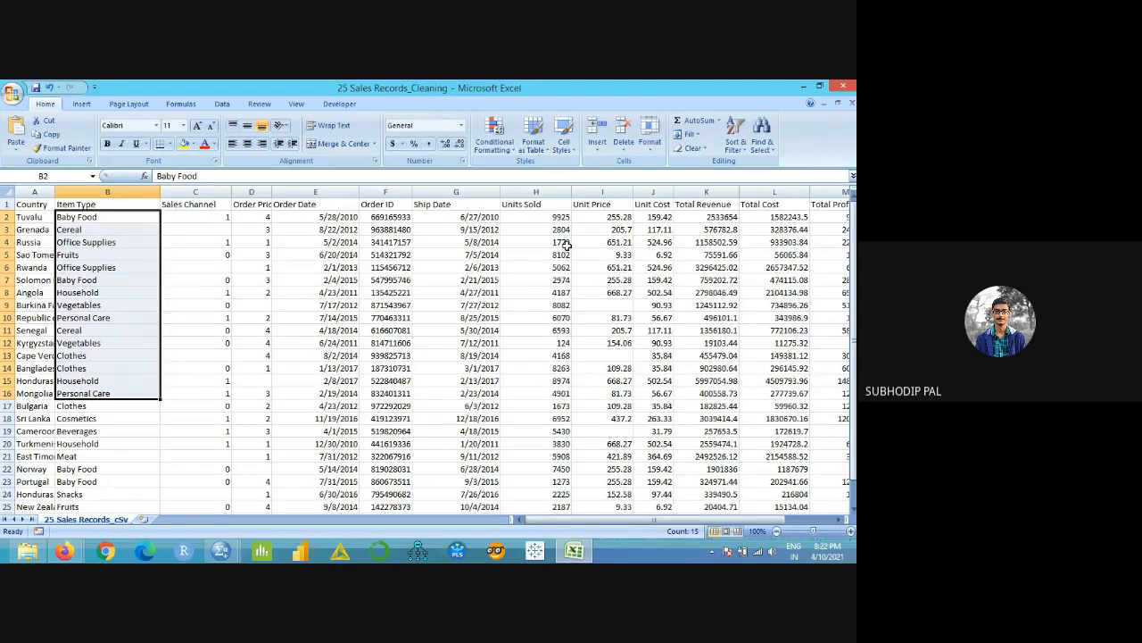
left_click_drag(591, 219, 607, 367)
left_click_drag(107, 220, 107, 382)
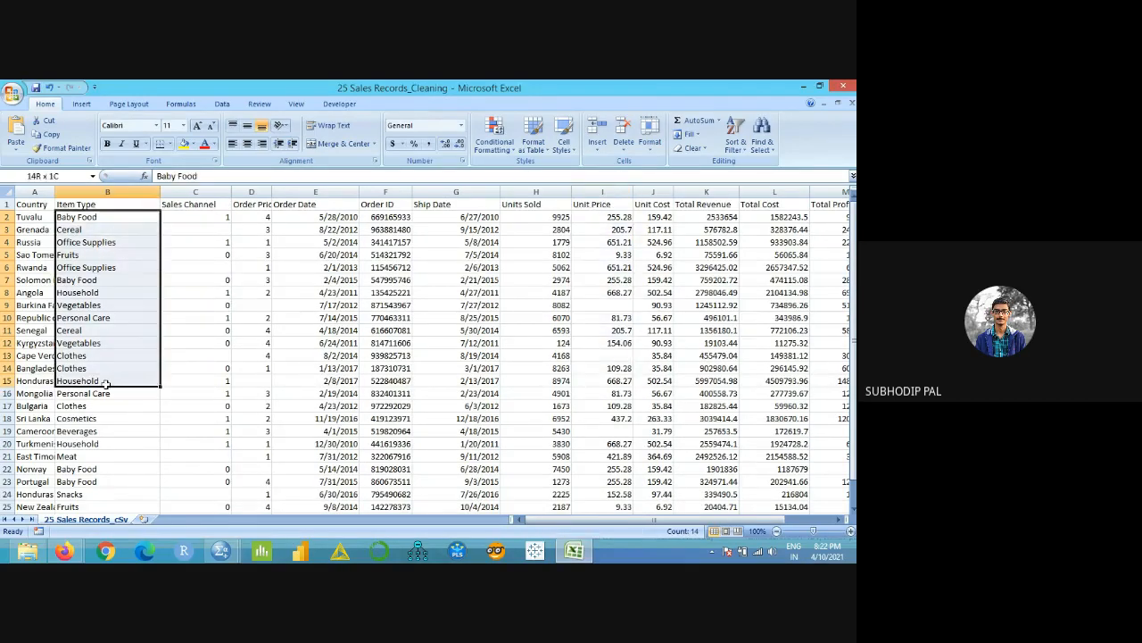
left_click_drag(612, 218, 594, 365)
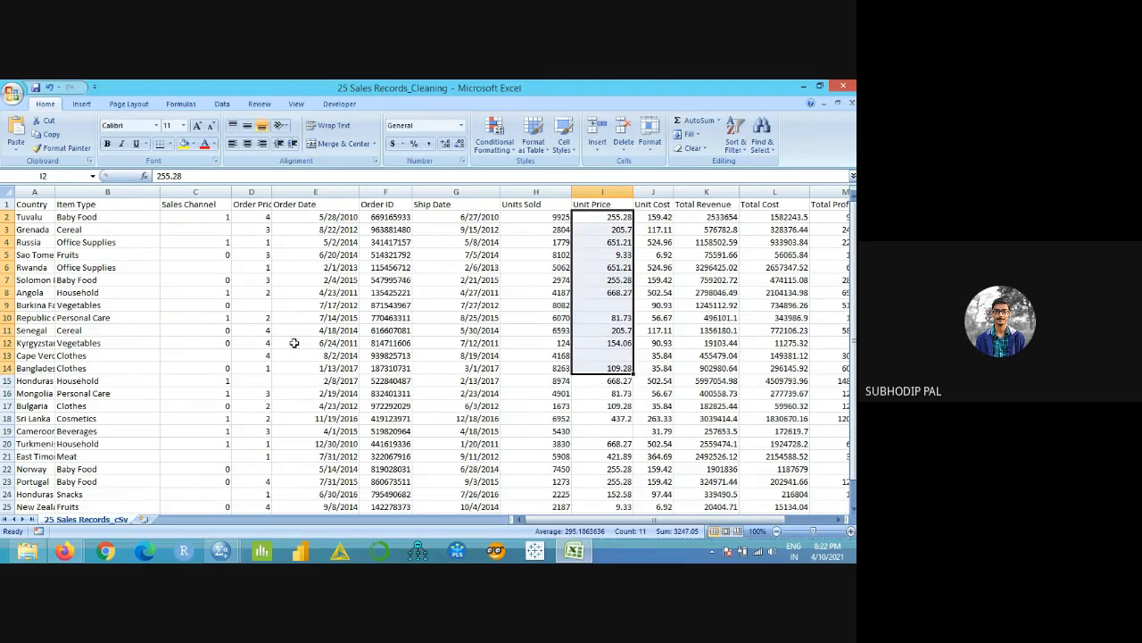
- Compare the unit prices of individual items, such as Baby Food in row 2 and Vegetables in row 12, and scan the Unit Price column
left_click(154, 301)
left_click(116, 216)
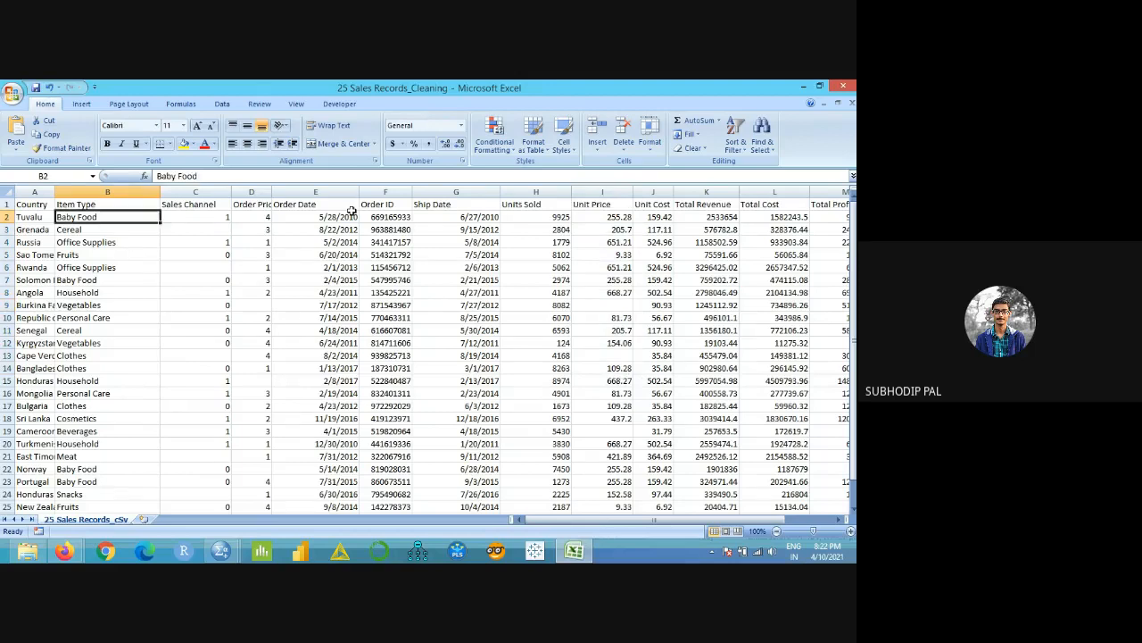
left_click(619, 219)
left_click(133, 221)
left_click(141, 345)
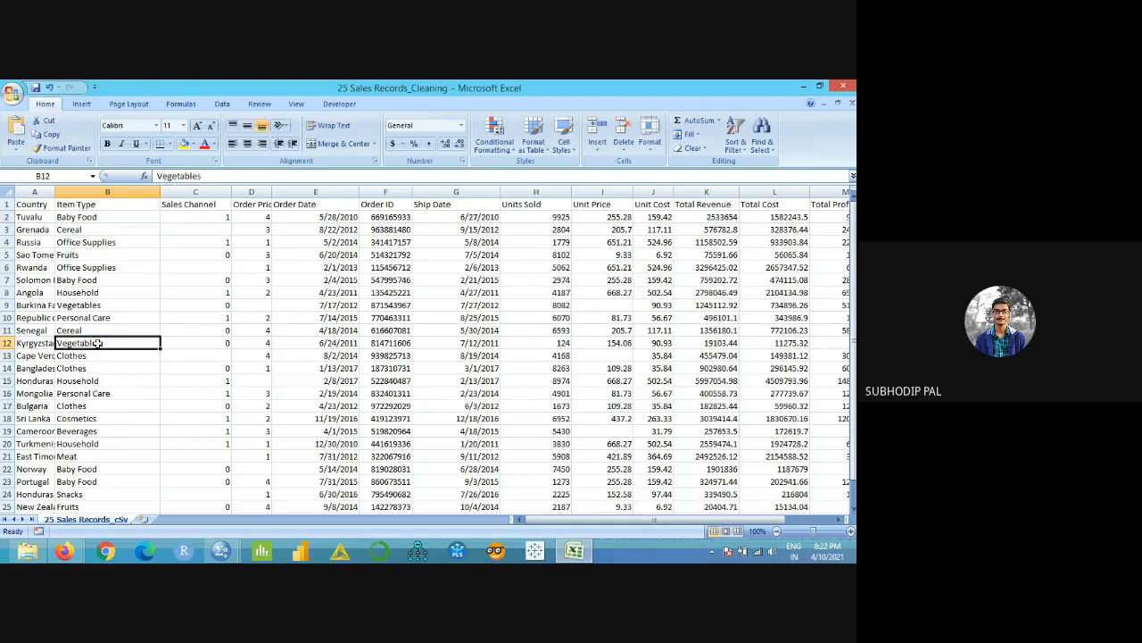
left_click(598, 343)
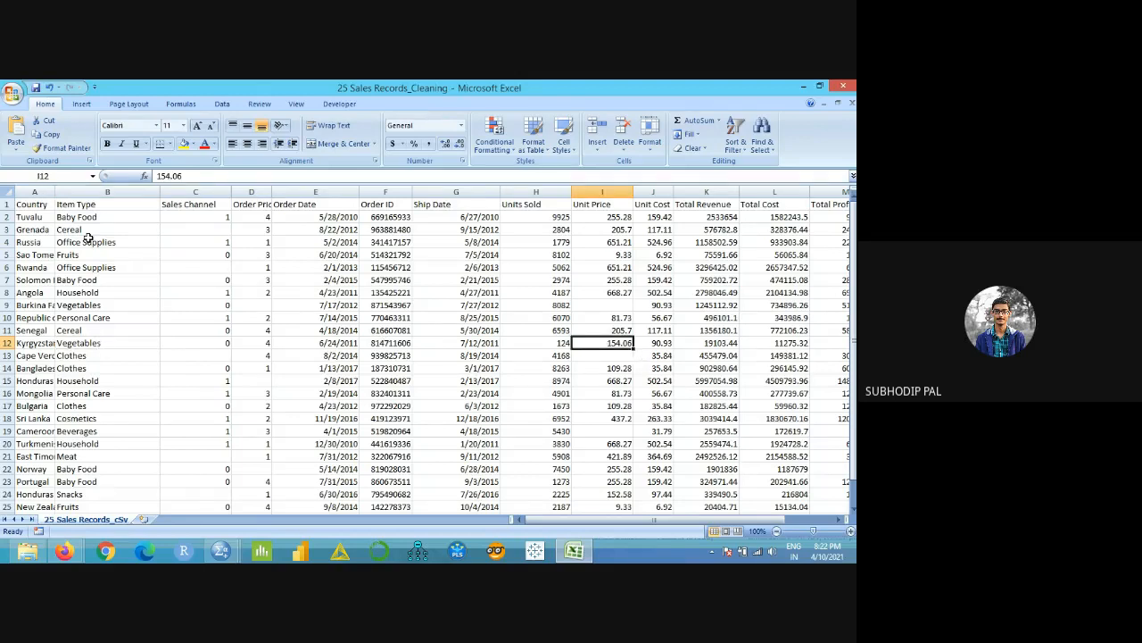
left_click_drag(90, 242, 134, 418)
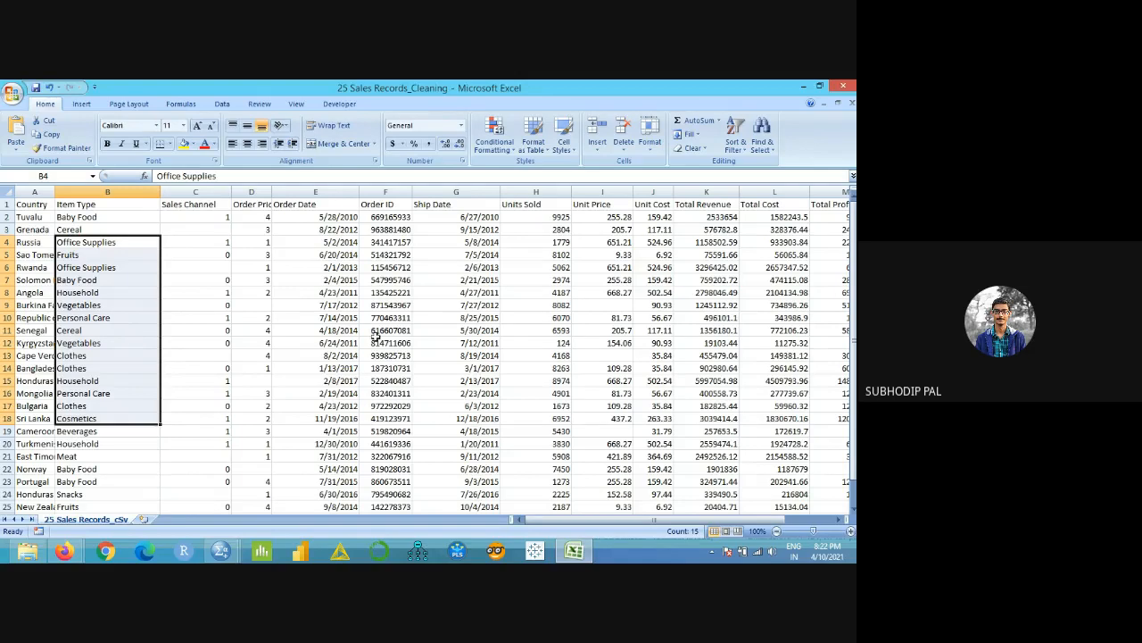
left_click_drag(602, 217, 603, 406)
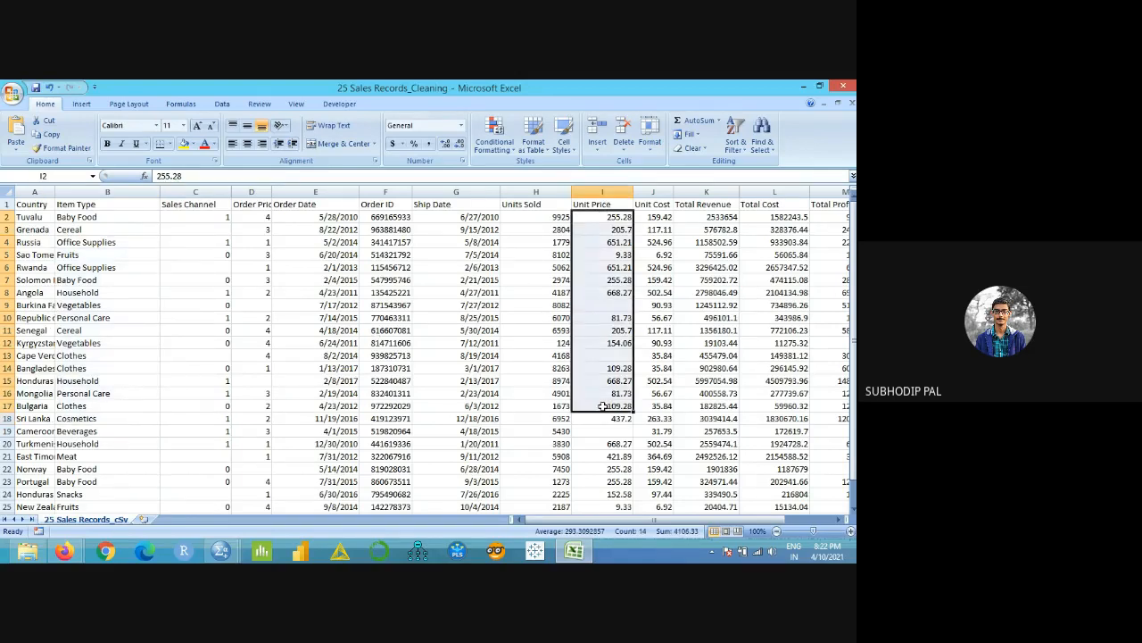
left_click(473, 343)
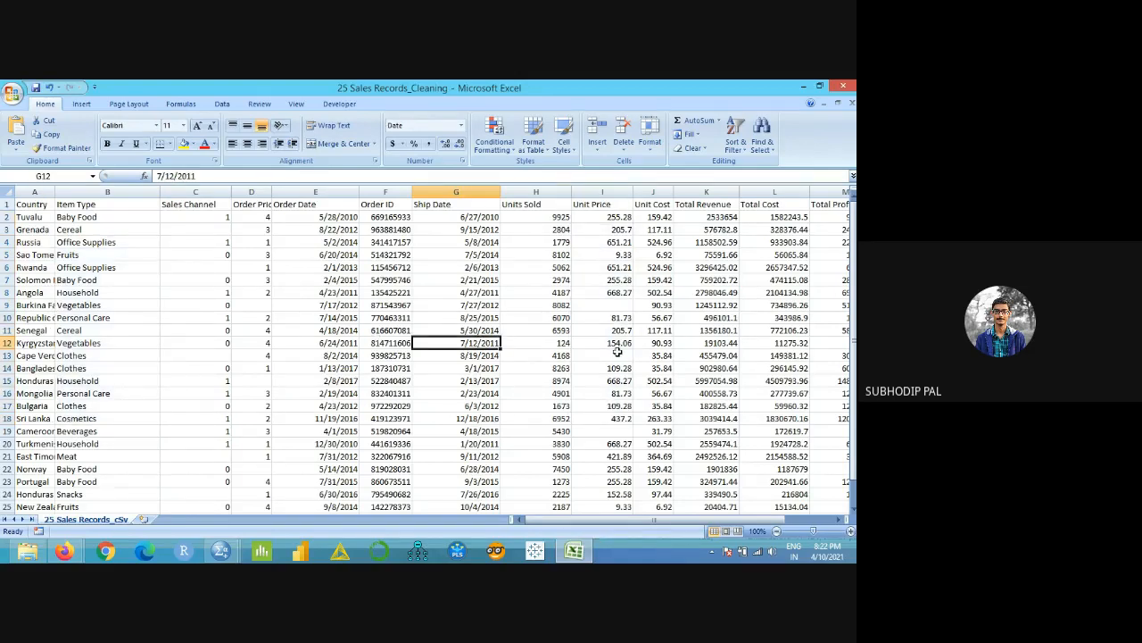
left_click_drag(601, 255, 601, 295)
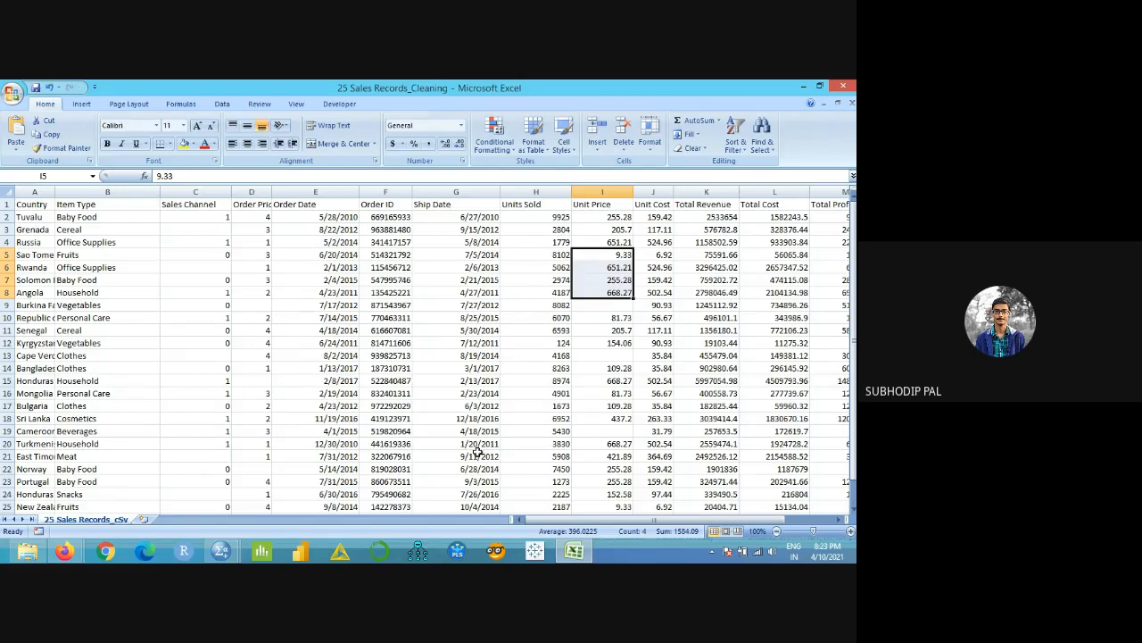
- Return to the SPSS dataset and set up Replace Missing Values for Unit Price with the Series mean method
mouse_move(223, 551)
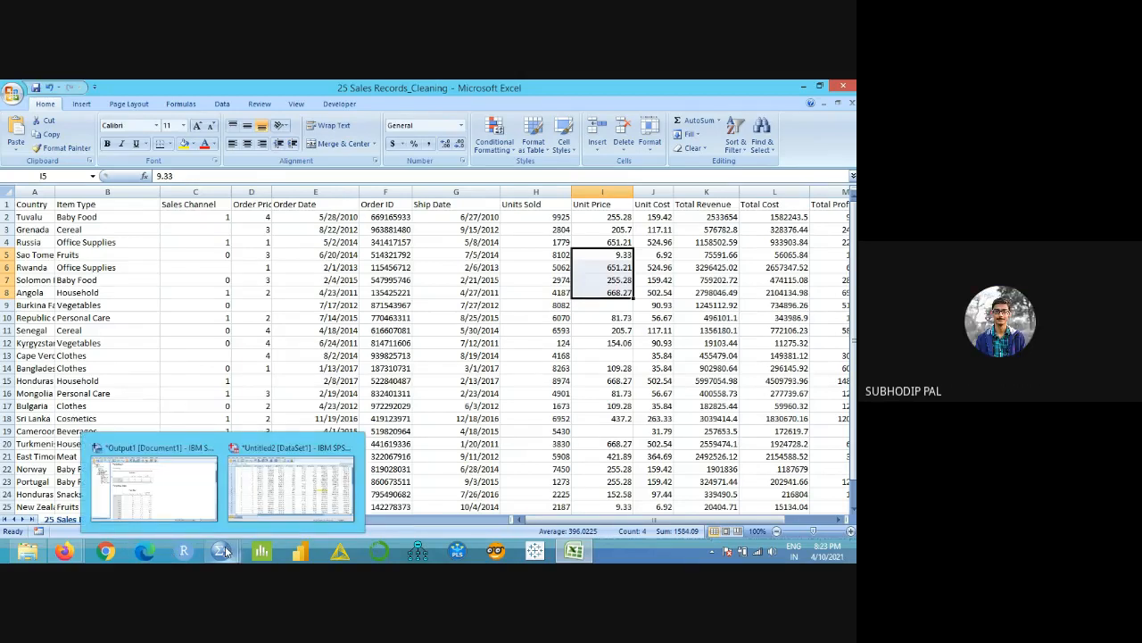
left_click(267, 497)
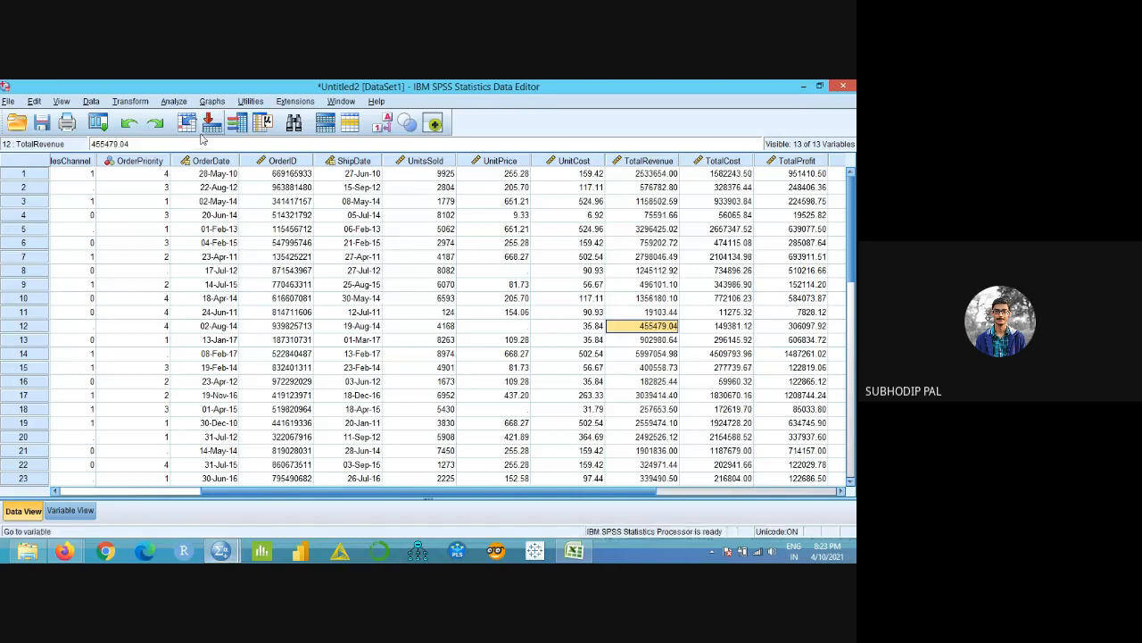
left_click(173, 101)
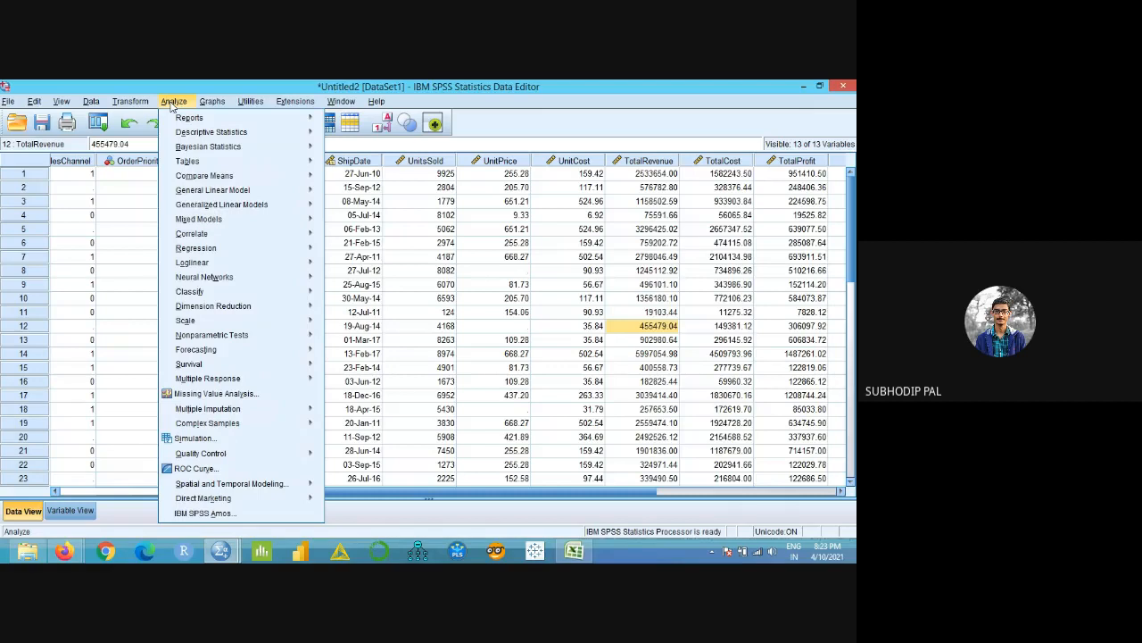
mouse_move(212, 136)
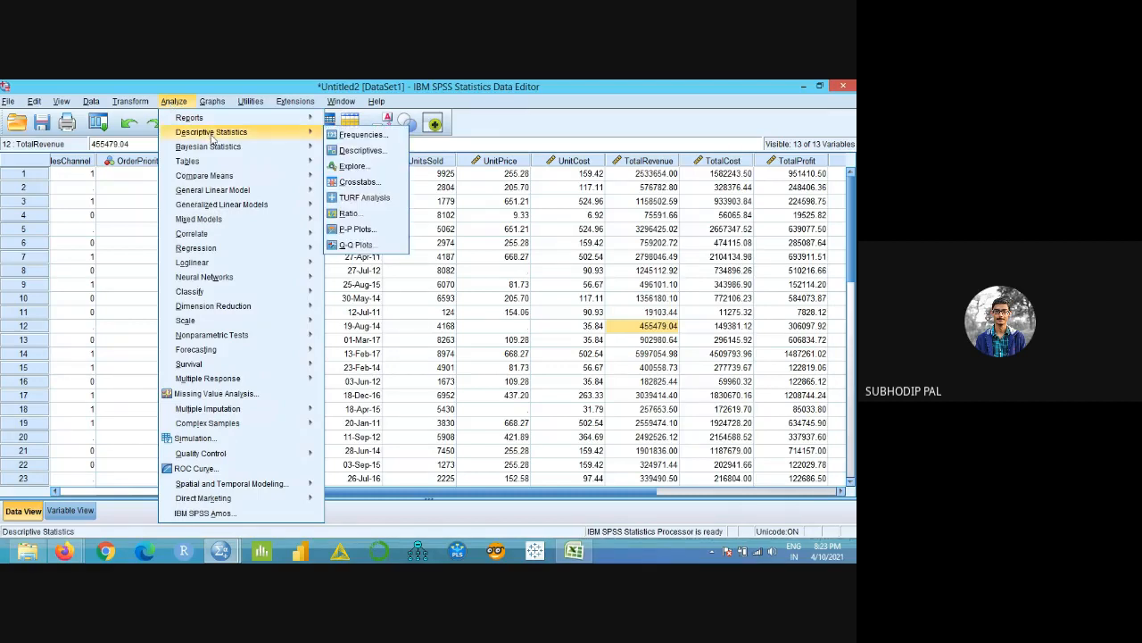
mouse_move(127, 101)
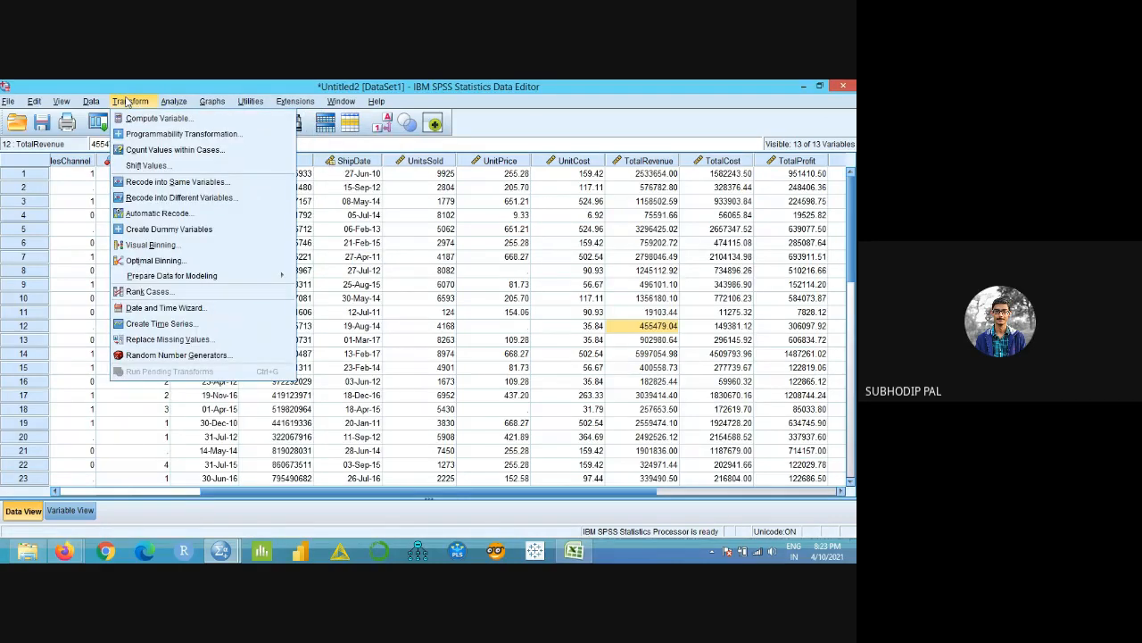
left_click(172, 344)
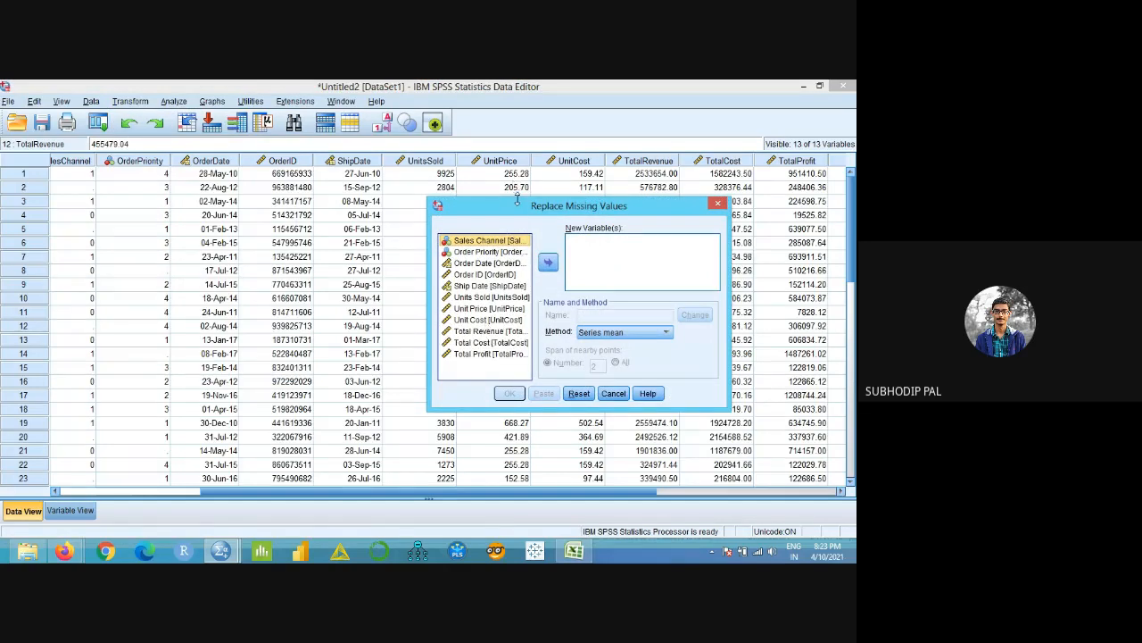
left_click(496, 309)
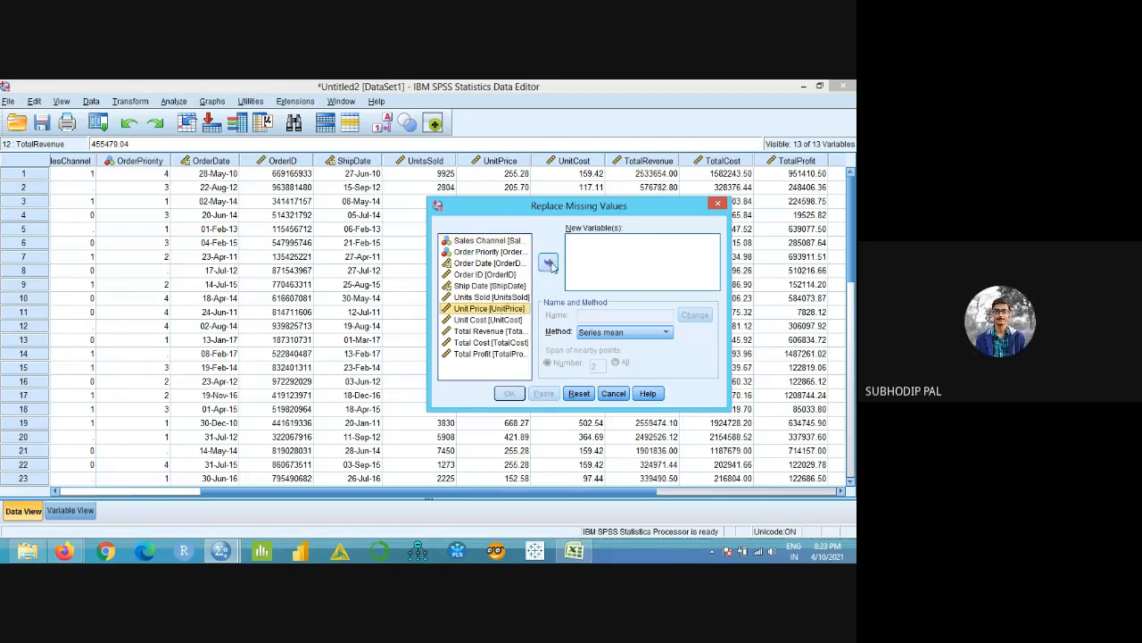
left_click(549, 262)
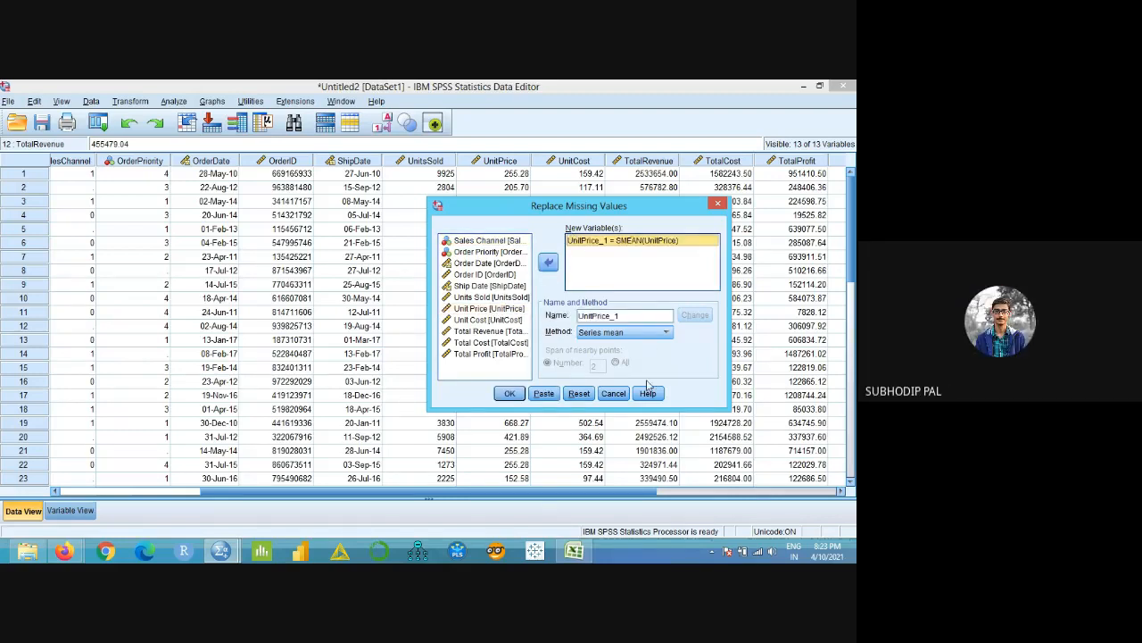
- Run Replace Missing Values for Unit Price with the Series mean method, discarding the pending change to Mean of nearby points
left_click(614, 333)
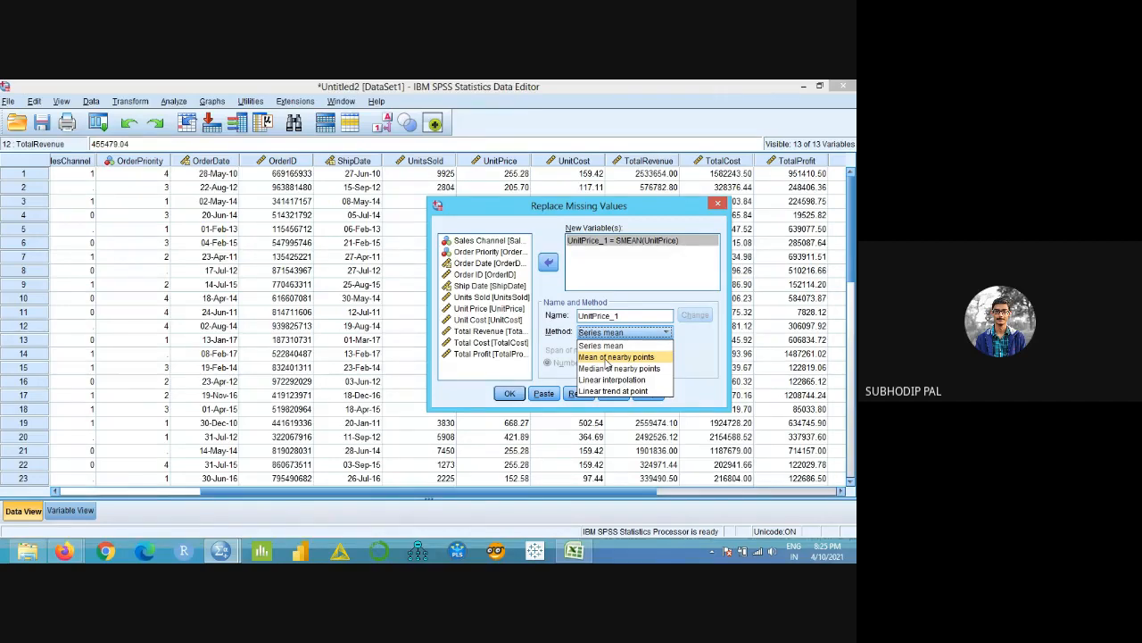
left_click(615, 357)
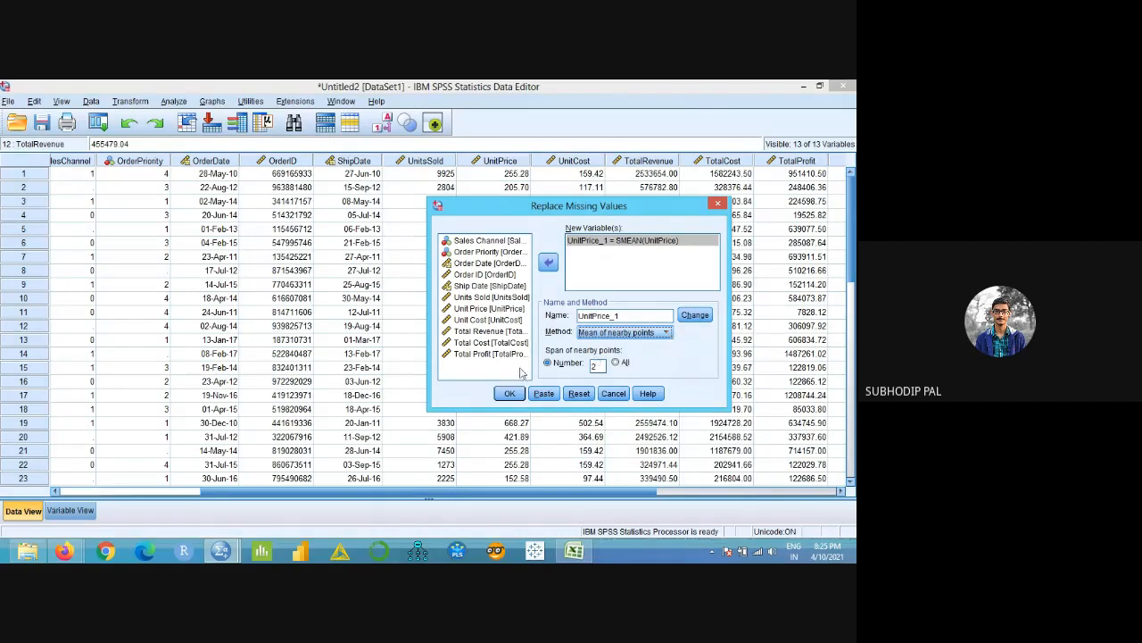
left_click(509, 396)
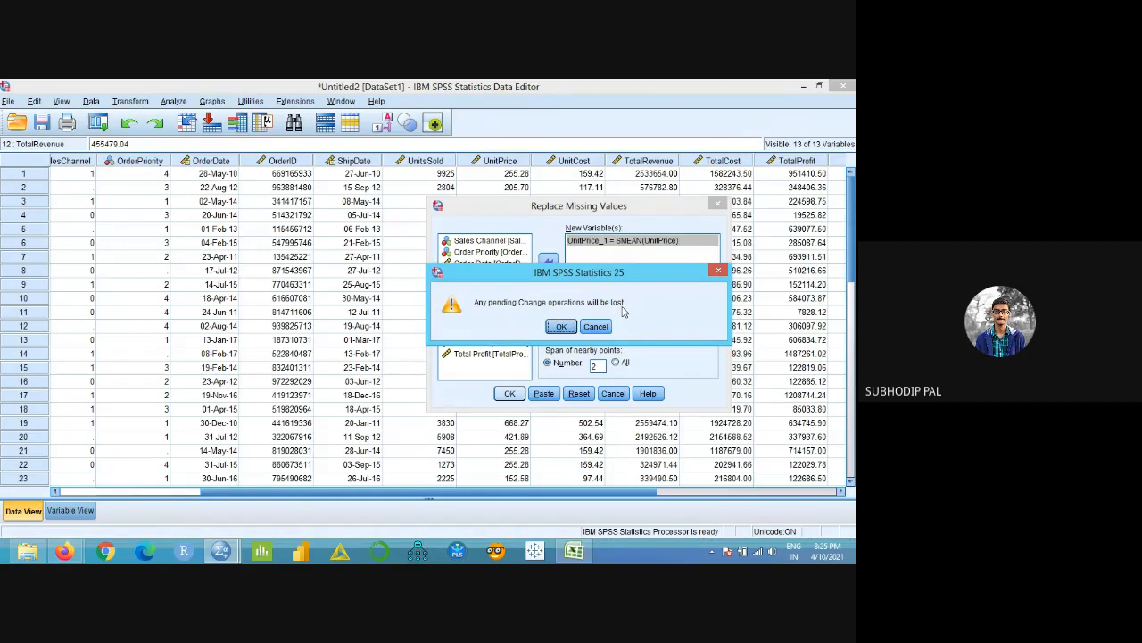
left_click(561, 327)
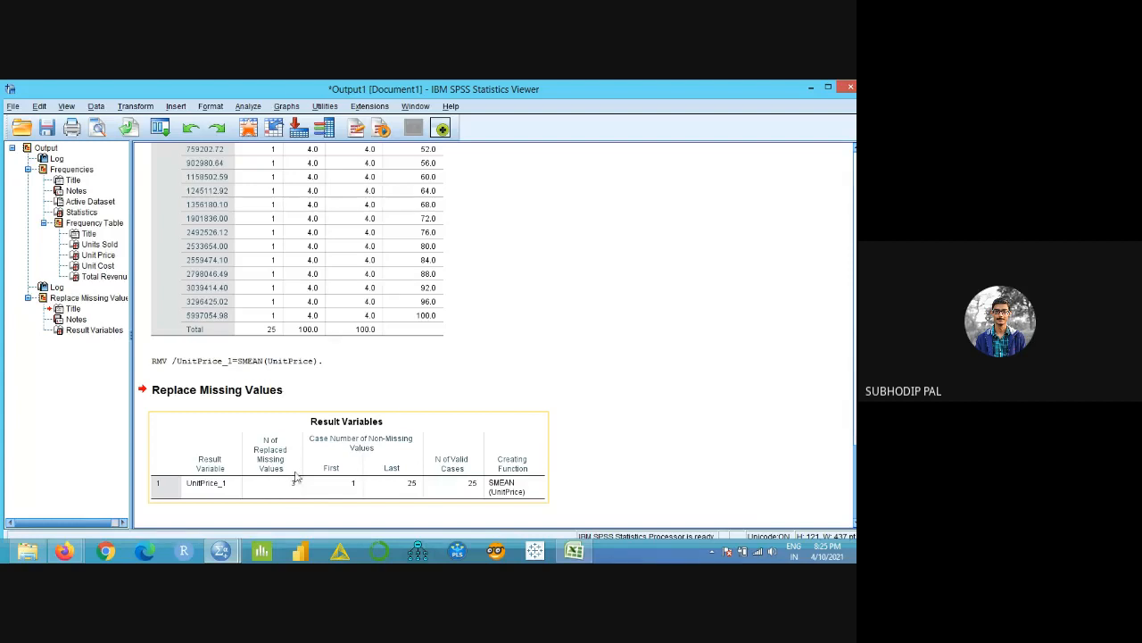
- Return to the dataset and compare the original UnitPrice column with the new UnitPrice_1 column
mouse_move(220, 551)
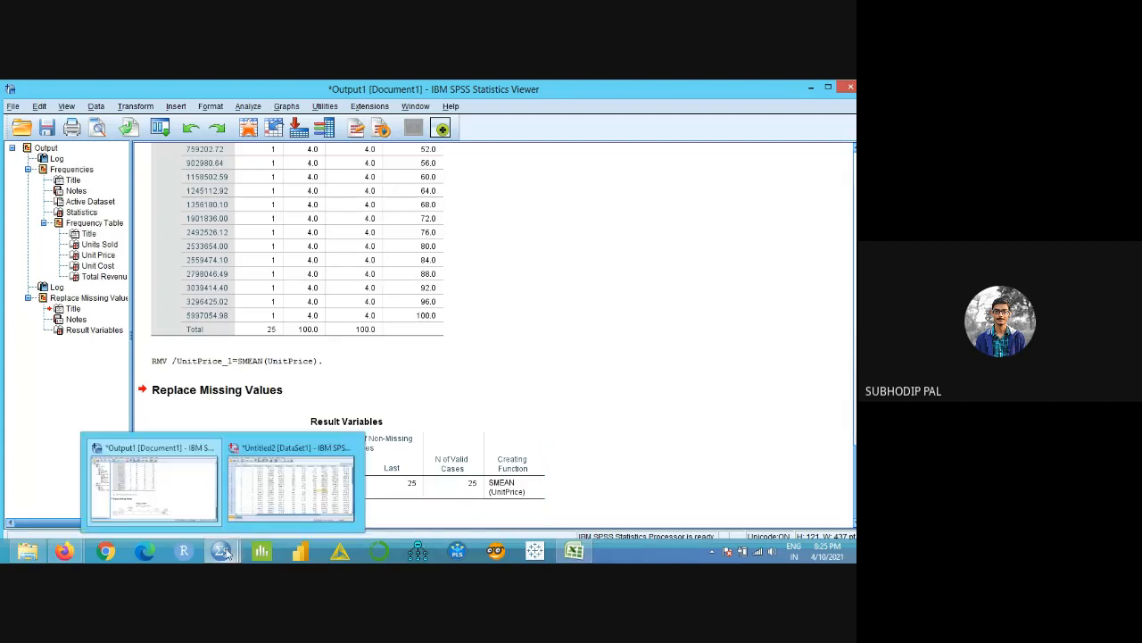
left_click(256, 496)
scroll(366, 498, "right", 2)
left_click_drag(367, 499, 508, 502)
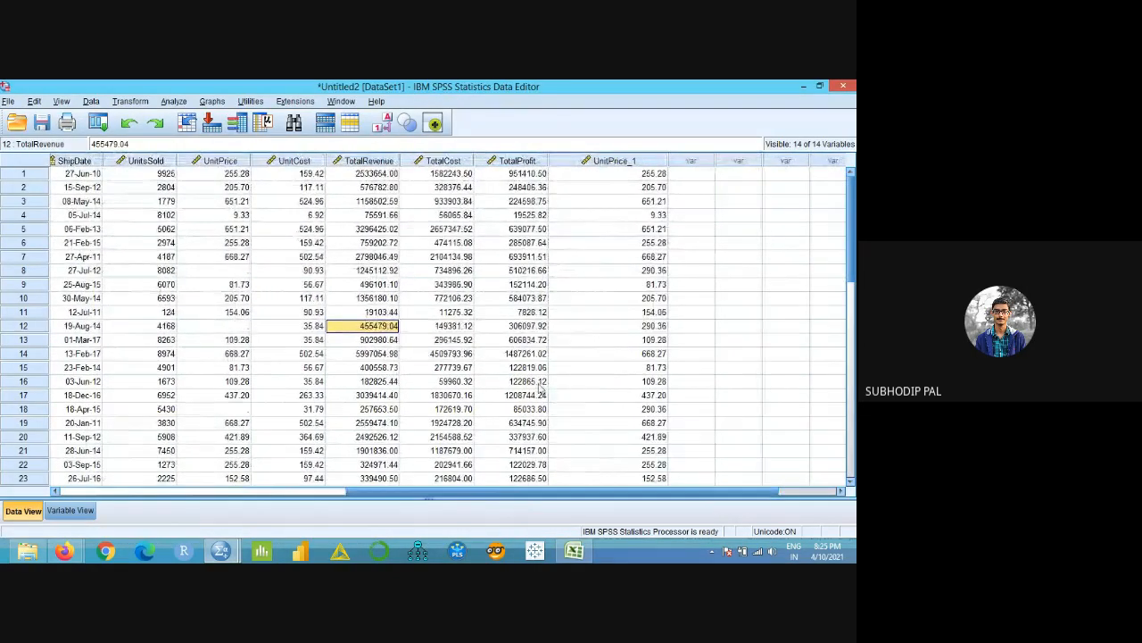
left_click(634, 162)
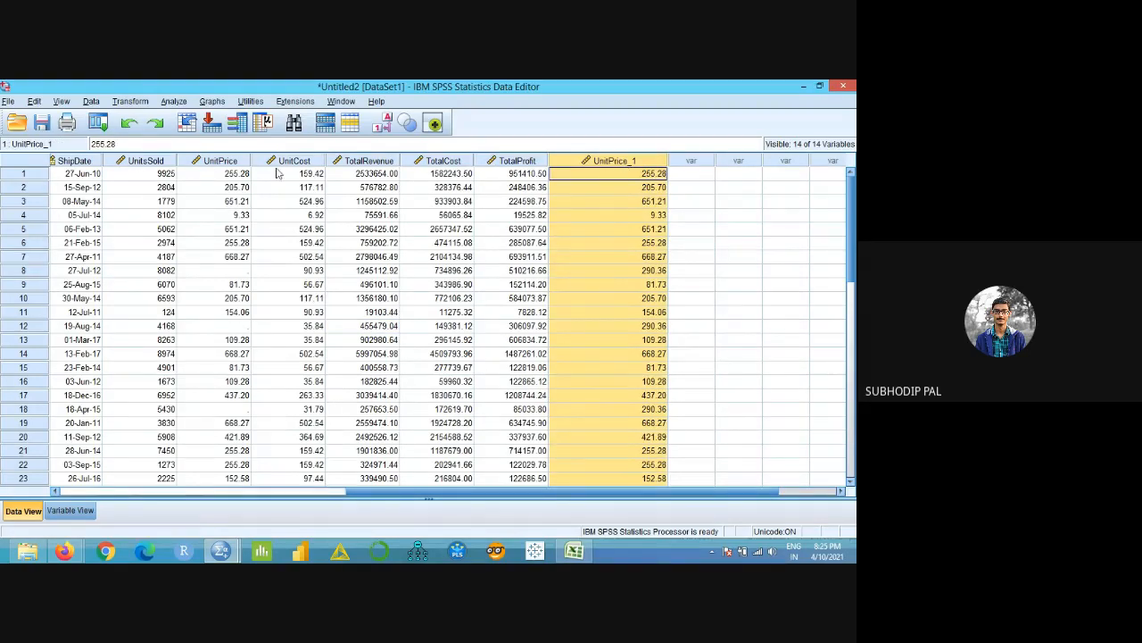
left_click(218, 164)
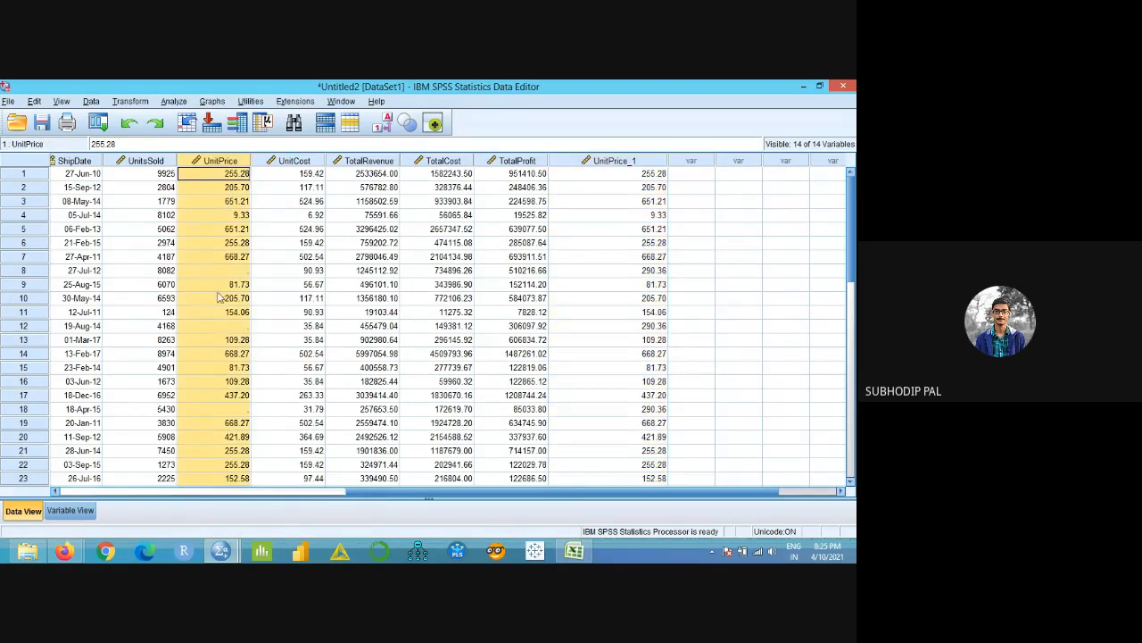
left_click(589, 163)
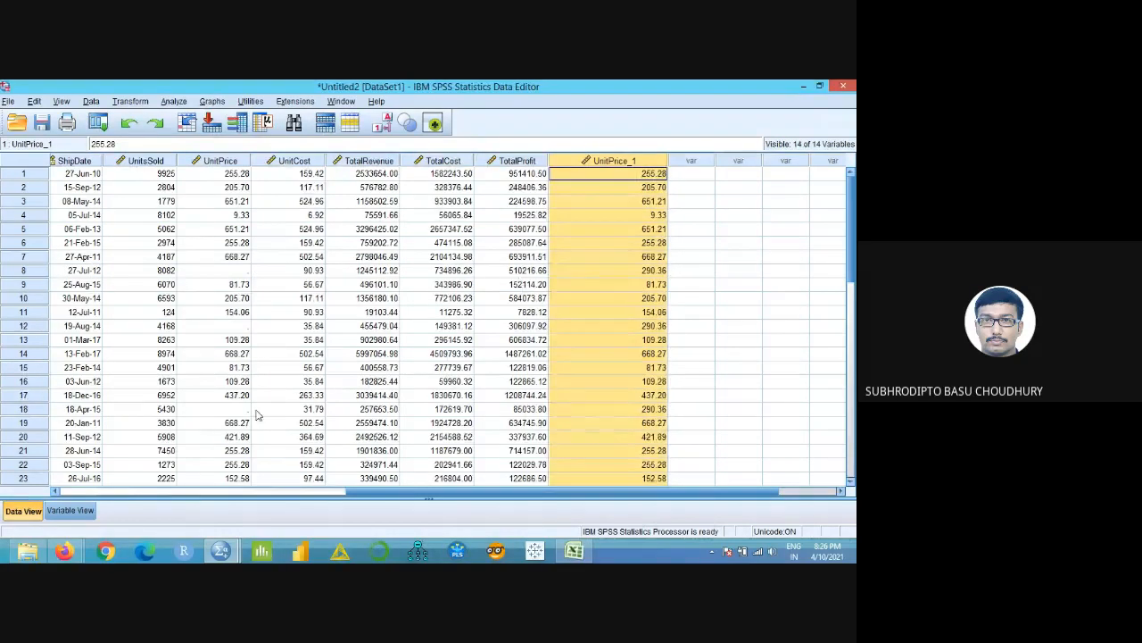
- Check the values filled into UnitPrice_1 for the missing cases in rows 8 and 18
left_click(654, 410)
left_click(662, 272)
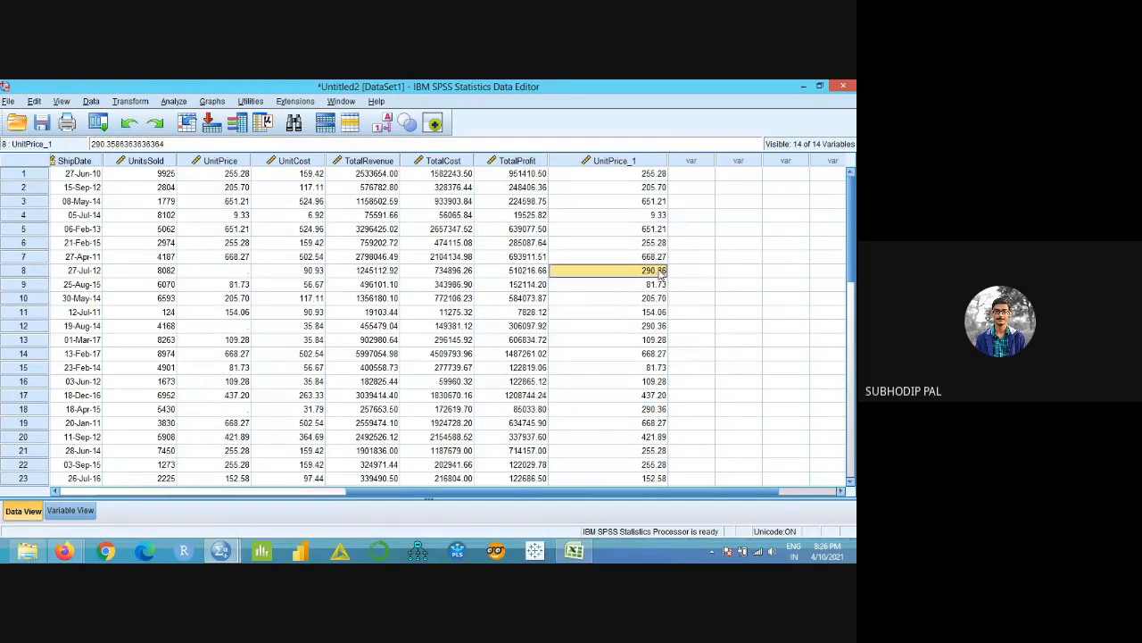
left_click(665, 412)
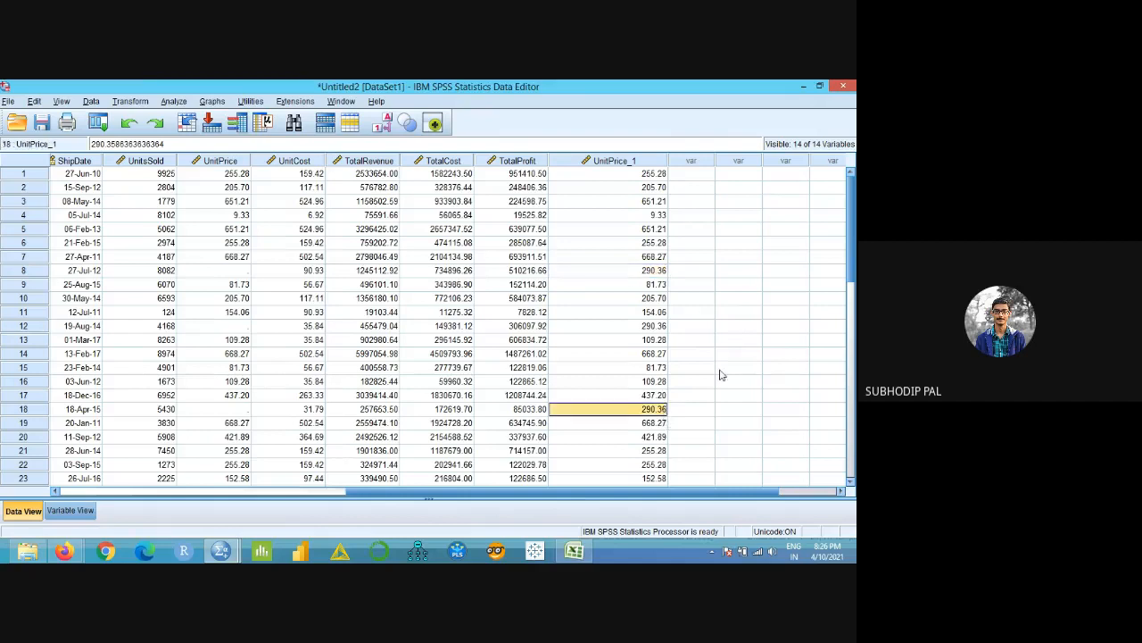
left_click(663, 273)
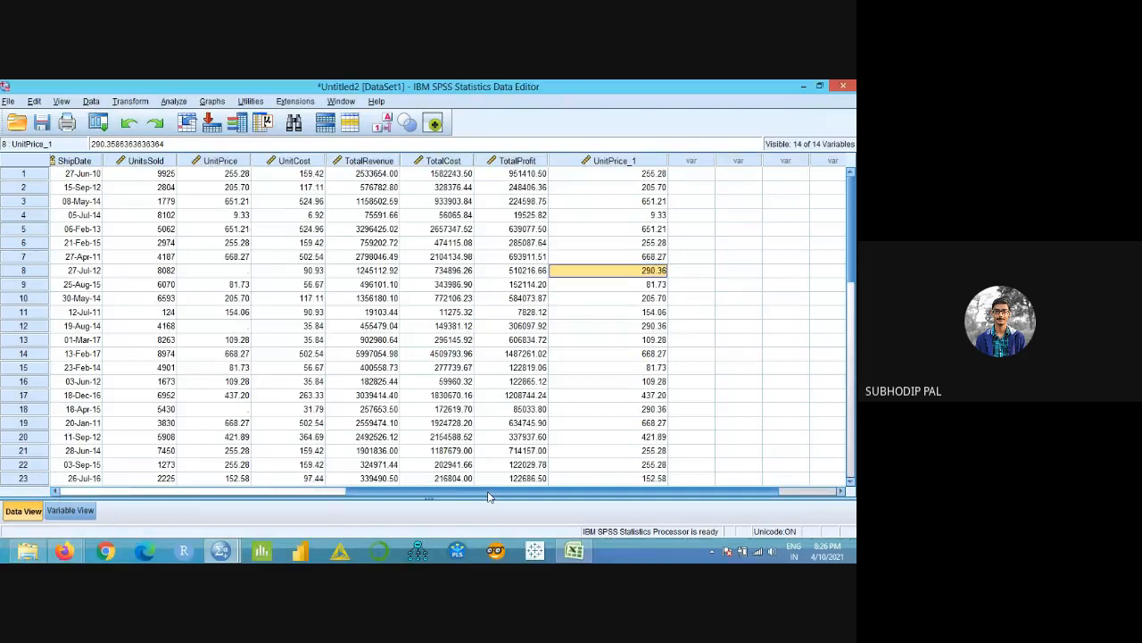
- Examine the SalesChannel column for missing entries and coded values from row 1 down to row 20
left_click_drag(485, 491, 243, 499)
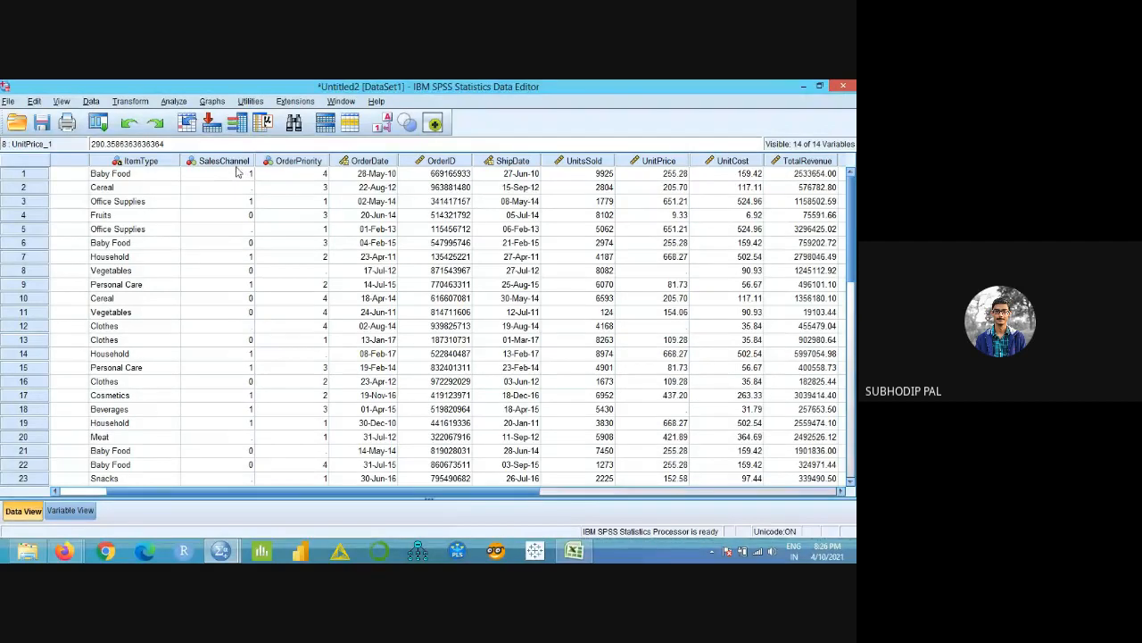
left_click_drag(234, 174, 234, 339)
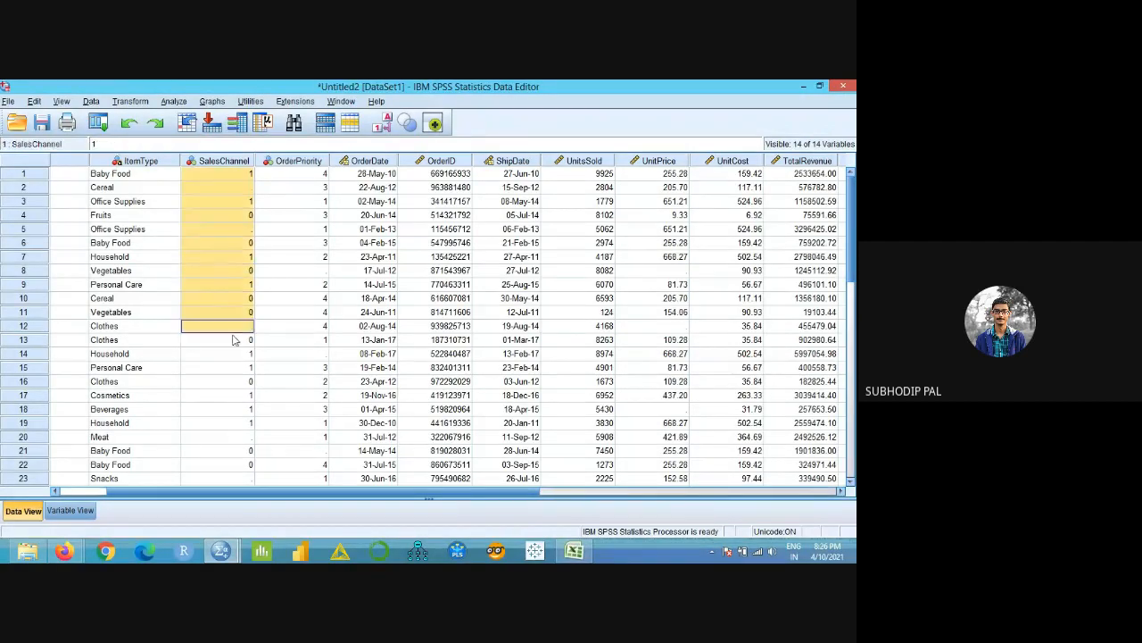
left_click(293, 313)
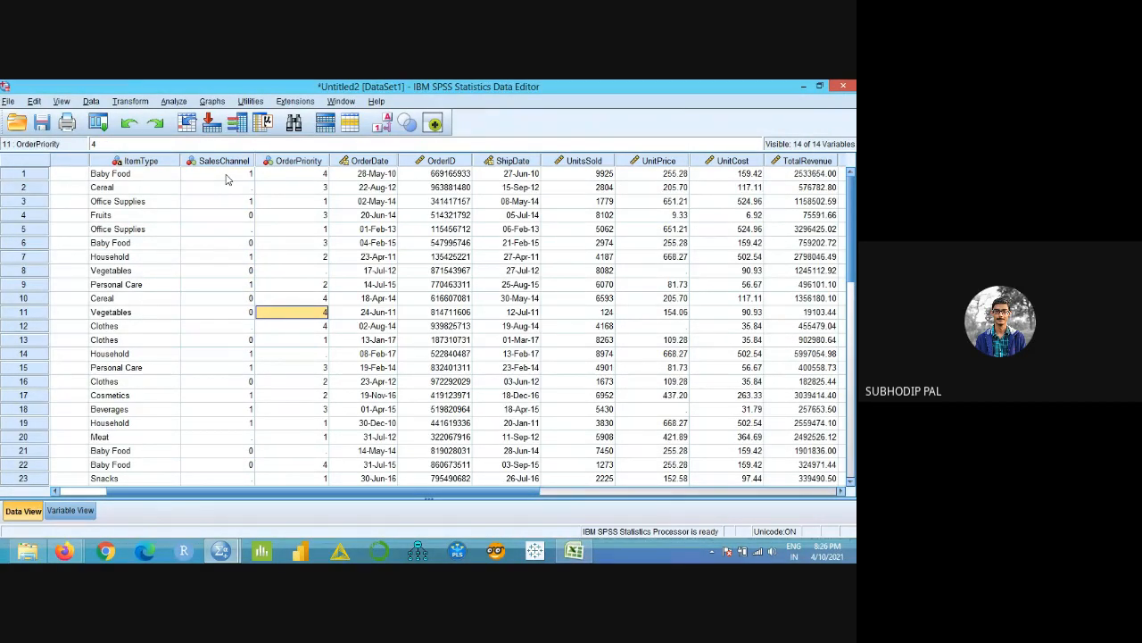
left_click_drag(227, 180, 224, 436)
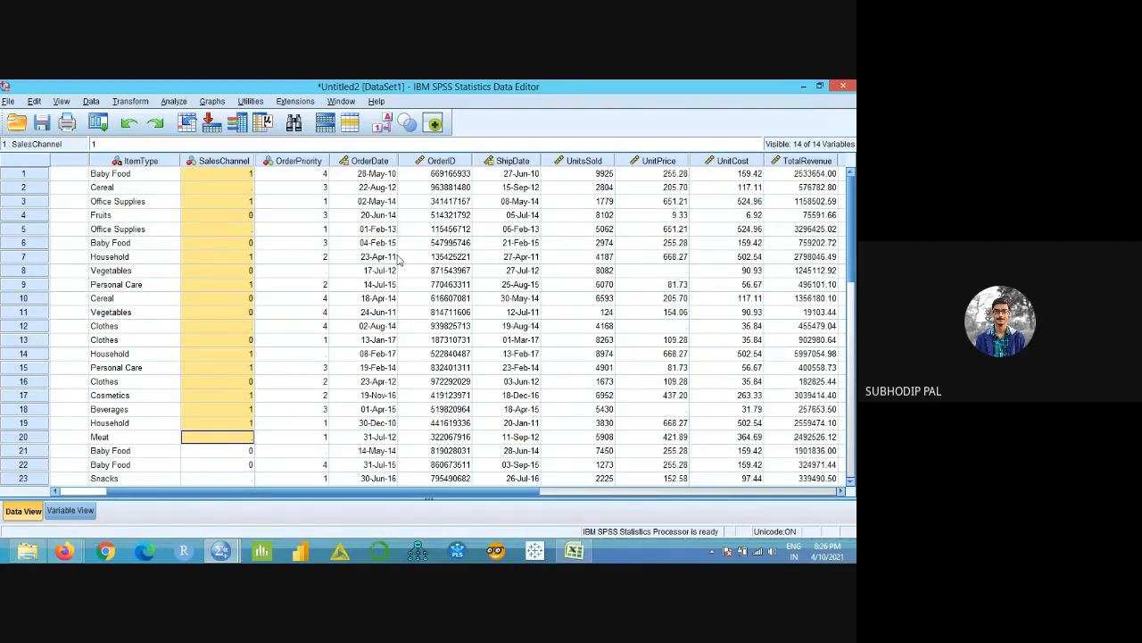
left_click(290, 176)
left_click(249, 175)
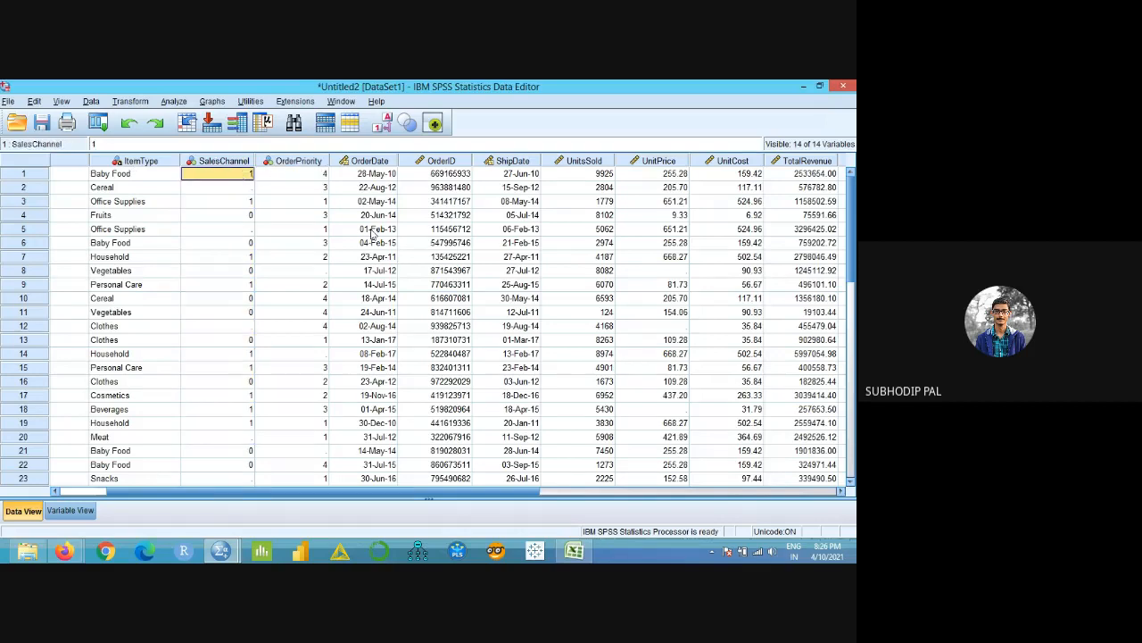
left_click(256, 217)
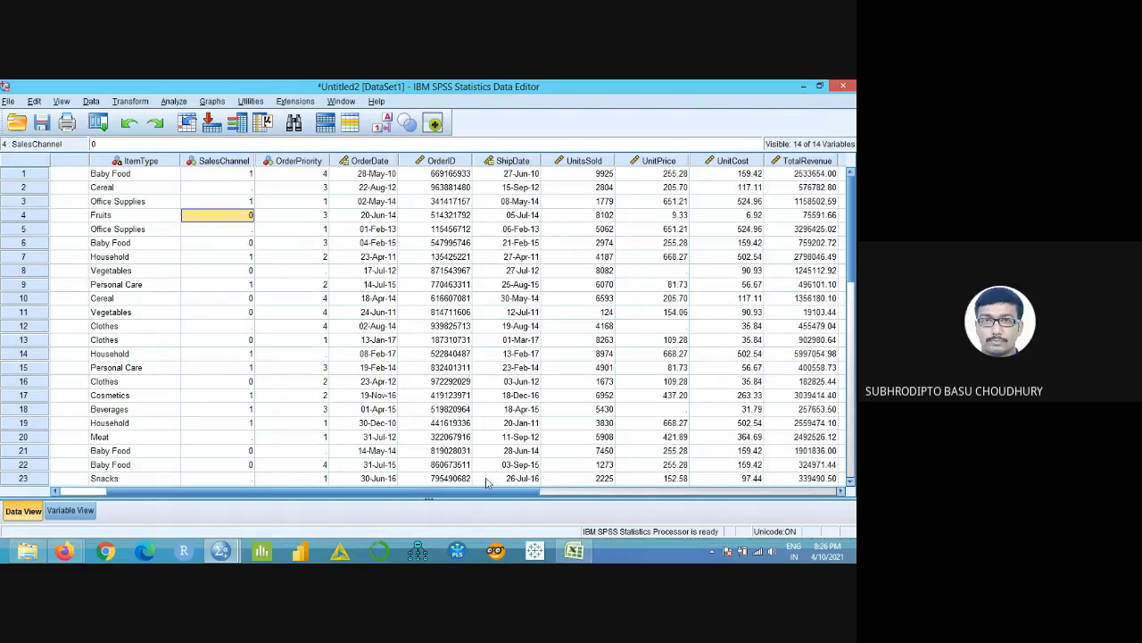
- Review the UnitPrice column against the mean-replaced UnitPrice_1 column once more
left_click_drag(490, 495, 619, 500)
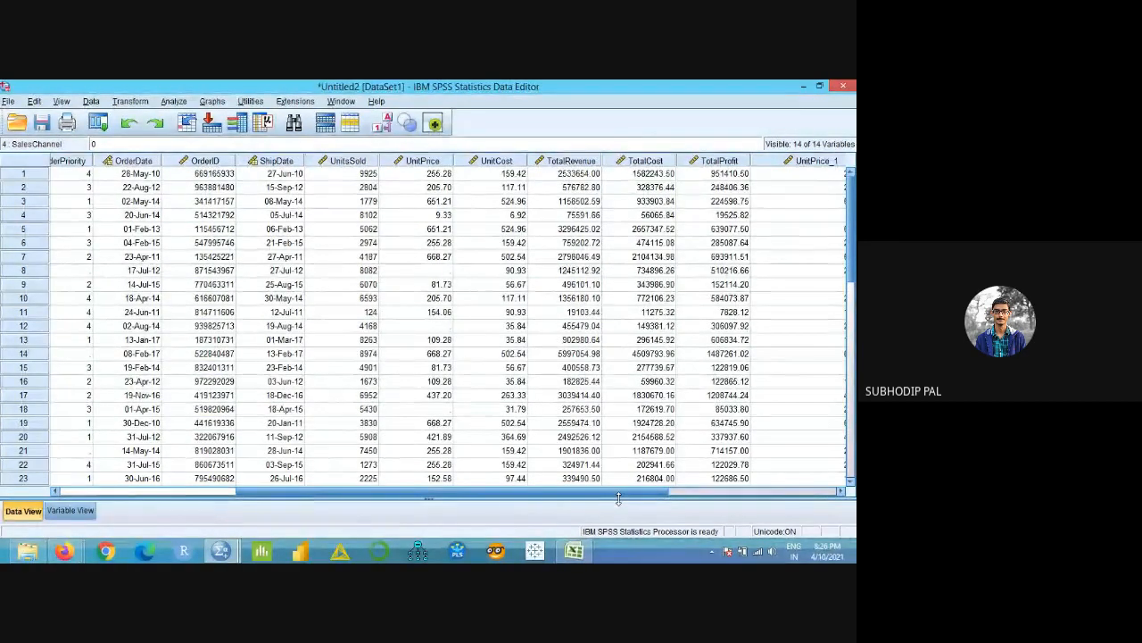
left_click_drag(617, 498, 677, 495)
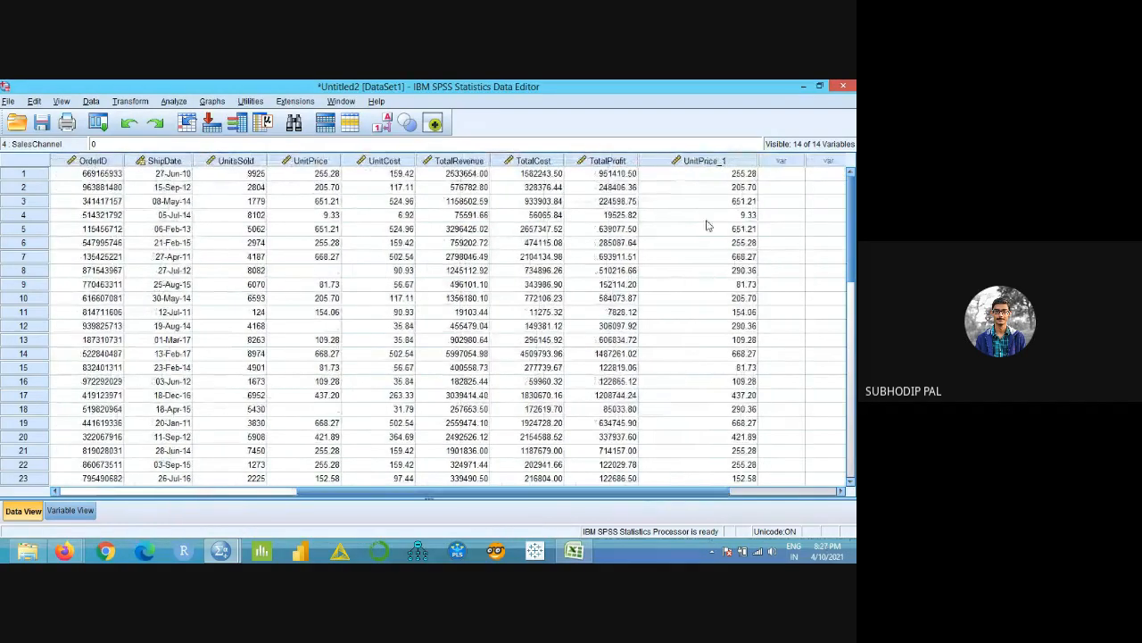
left_click(321, 160)
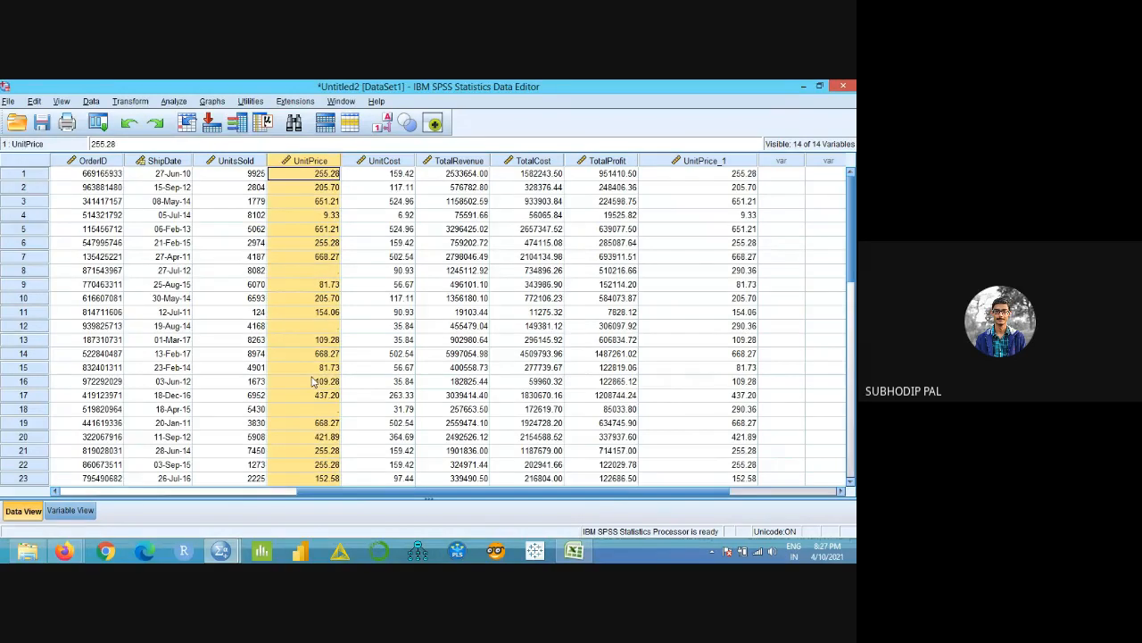
left_click(703, 161)
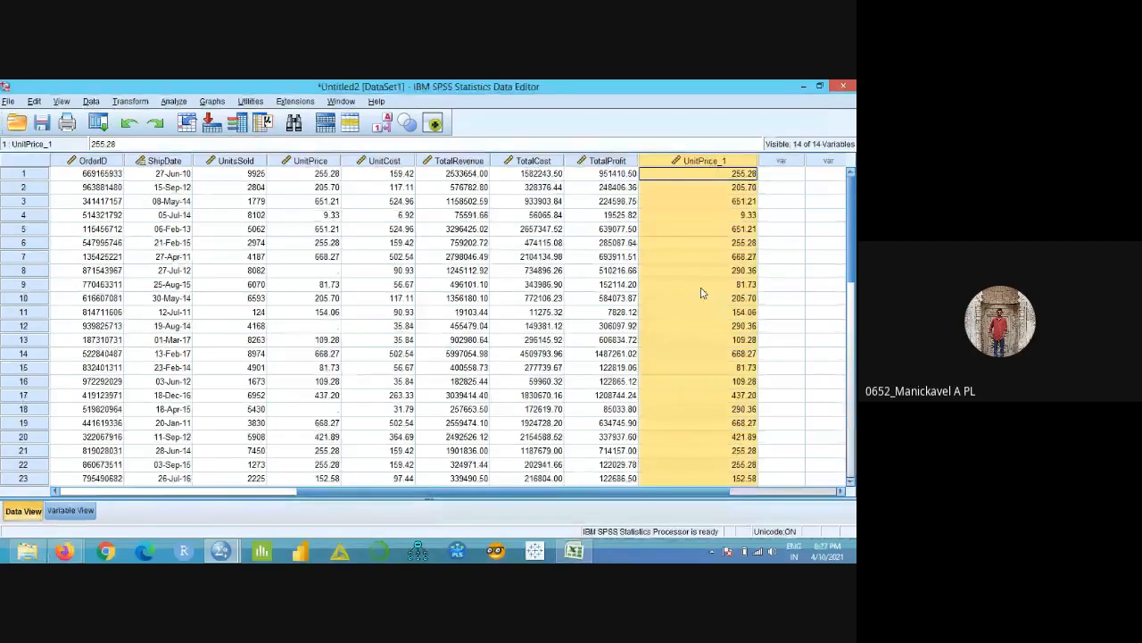
- Inspect the coded values of SalesChannel and OrderPriority in the first rows, following SalesChannel down to row 4
left_click_drag(509, 491, 271, 493)
left_click(301, 164)
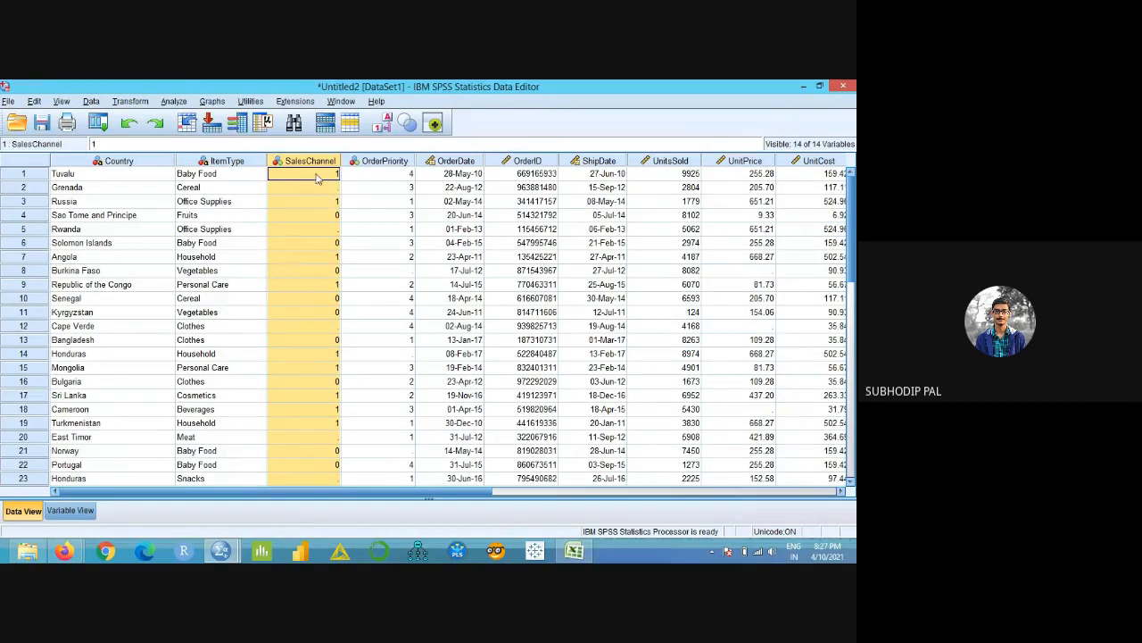
left_click(378, 176)
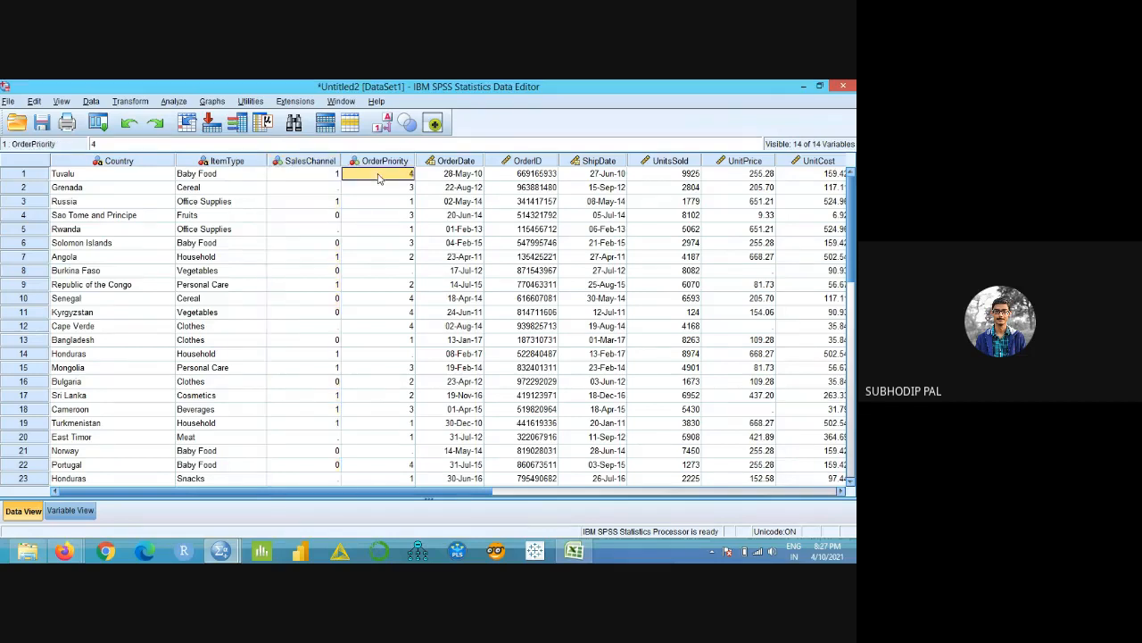
left_click(329, 176)
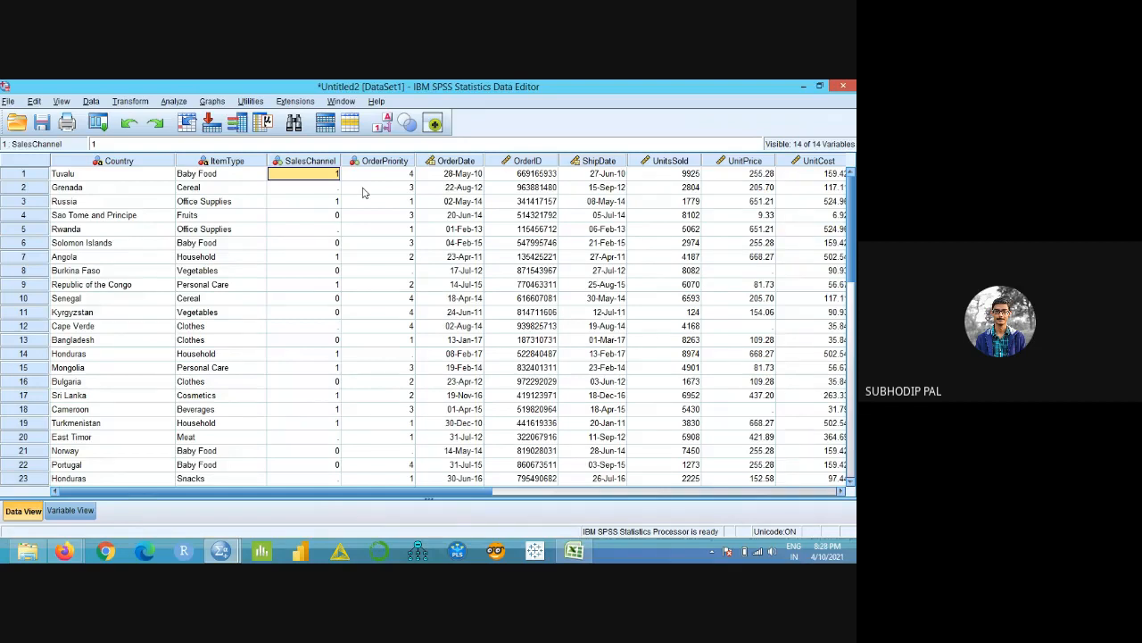
key("Down")
key("Down")
key("Down")
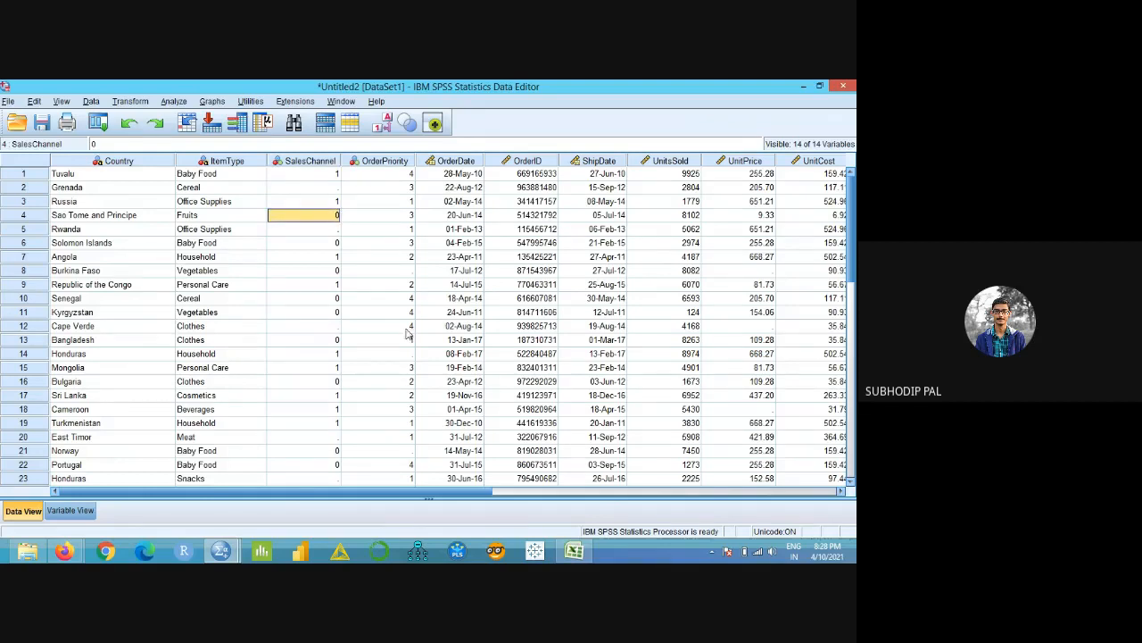
- Examine the ItemType categories from row 1 down to row 20 and the OrderPriority value in row 16
left_click_drag(479, 495, 618, 497)
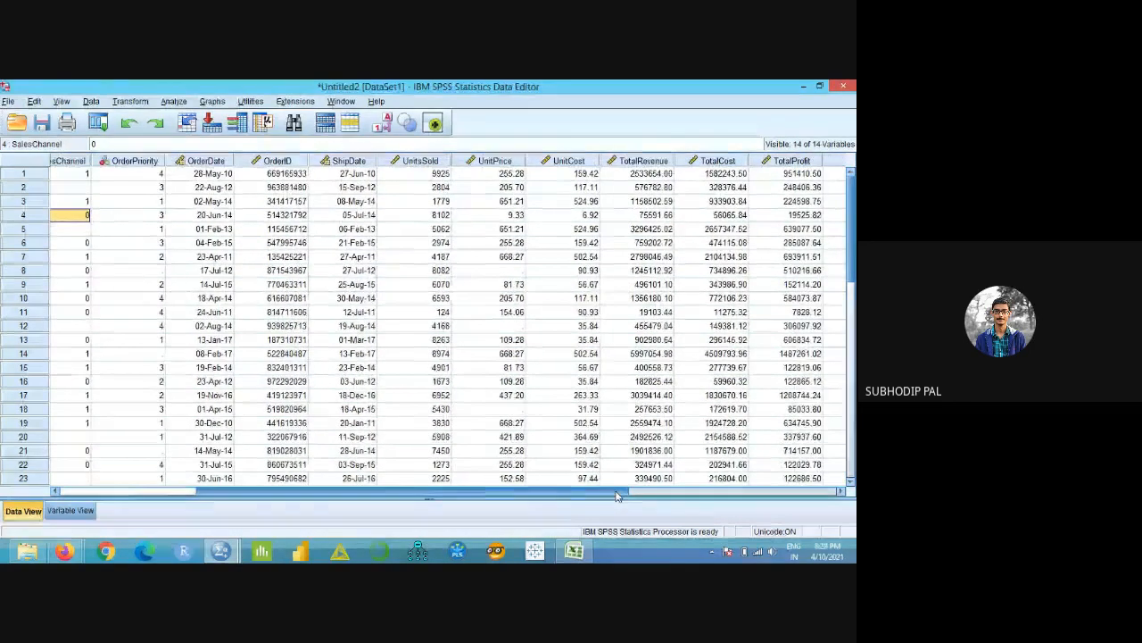
left_click_drag(618, 497, 503, 493)
left_click_drag(187, 174, 176, 381)
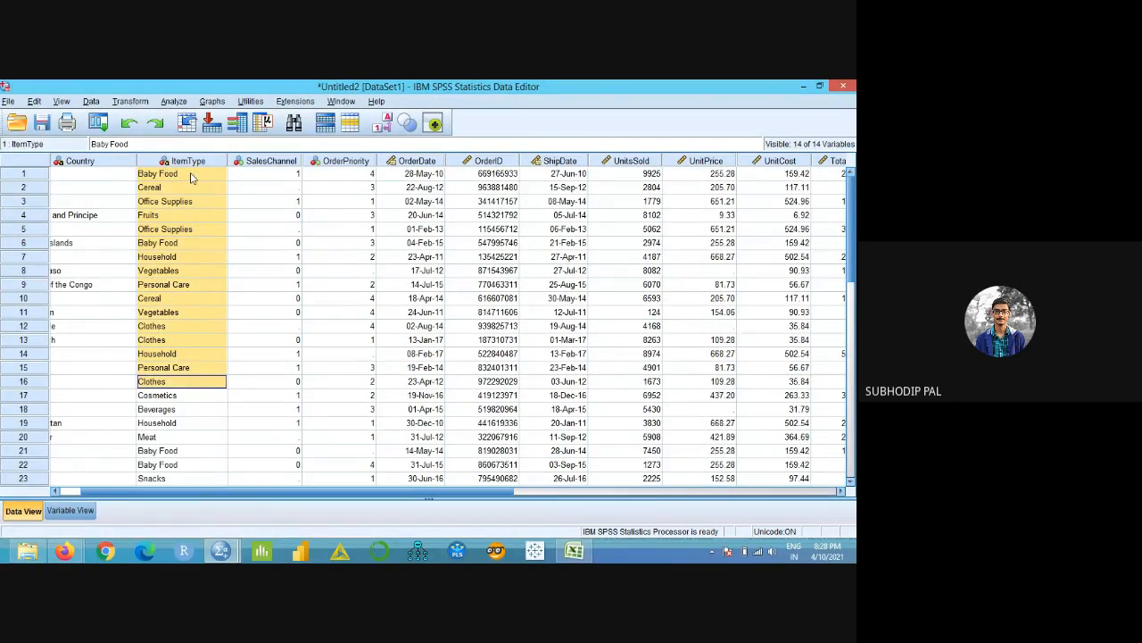
left_click_drag(190, 177, 178, 437)
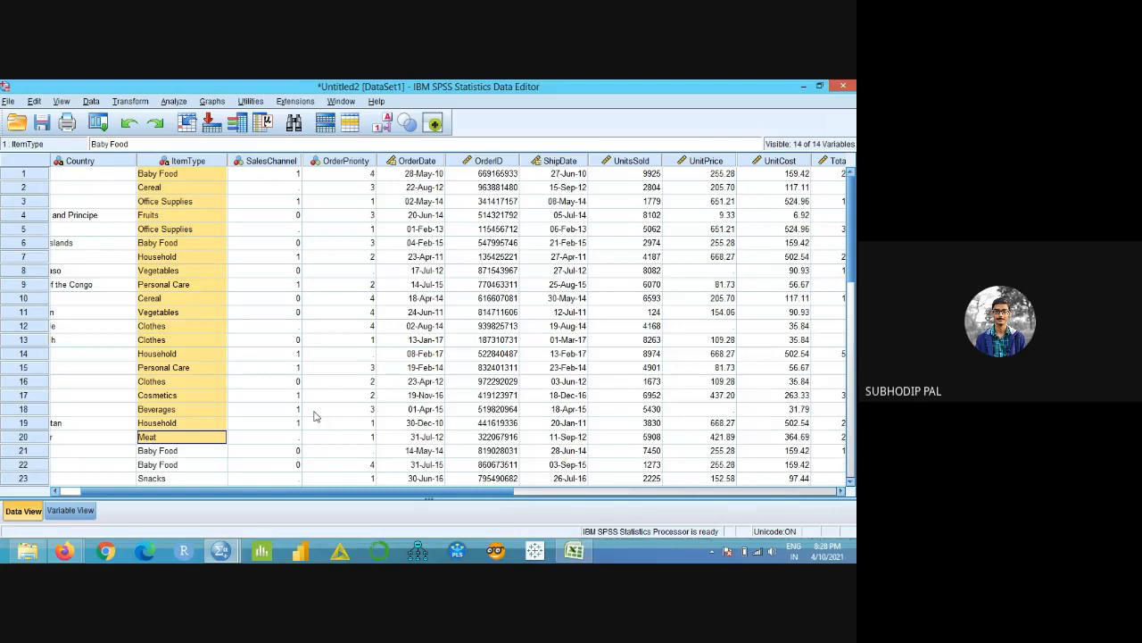
left_click(311, 382)
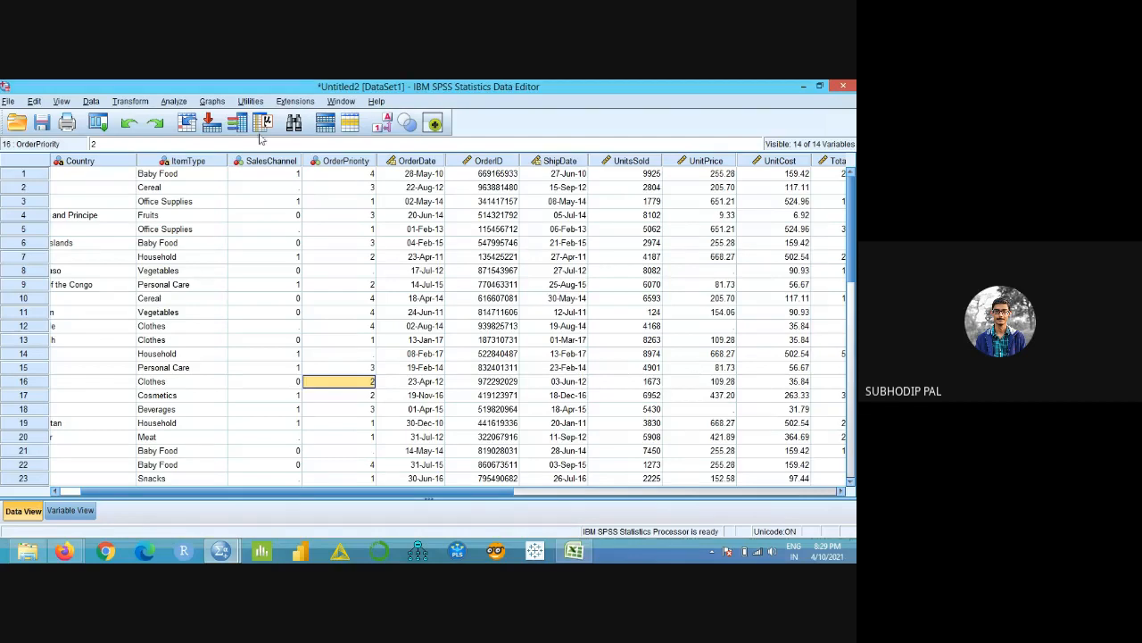
- Start an Explore analysis with Total Profit as the dependent variable
left_click_drag(509, 490, 614, 500)
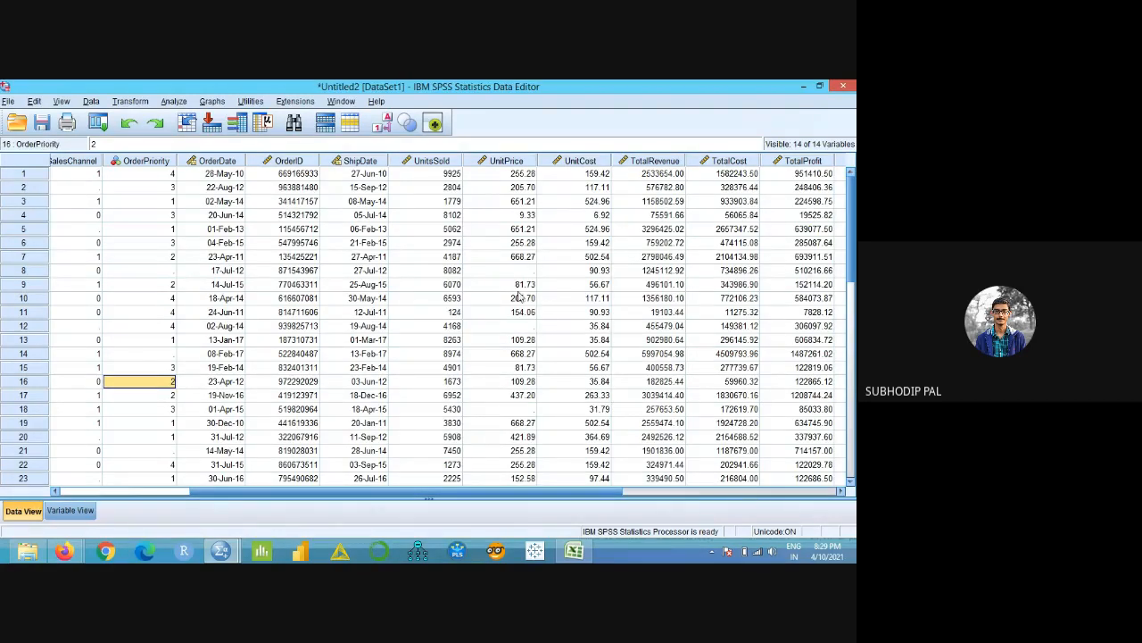
left_click(174, 102)
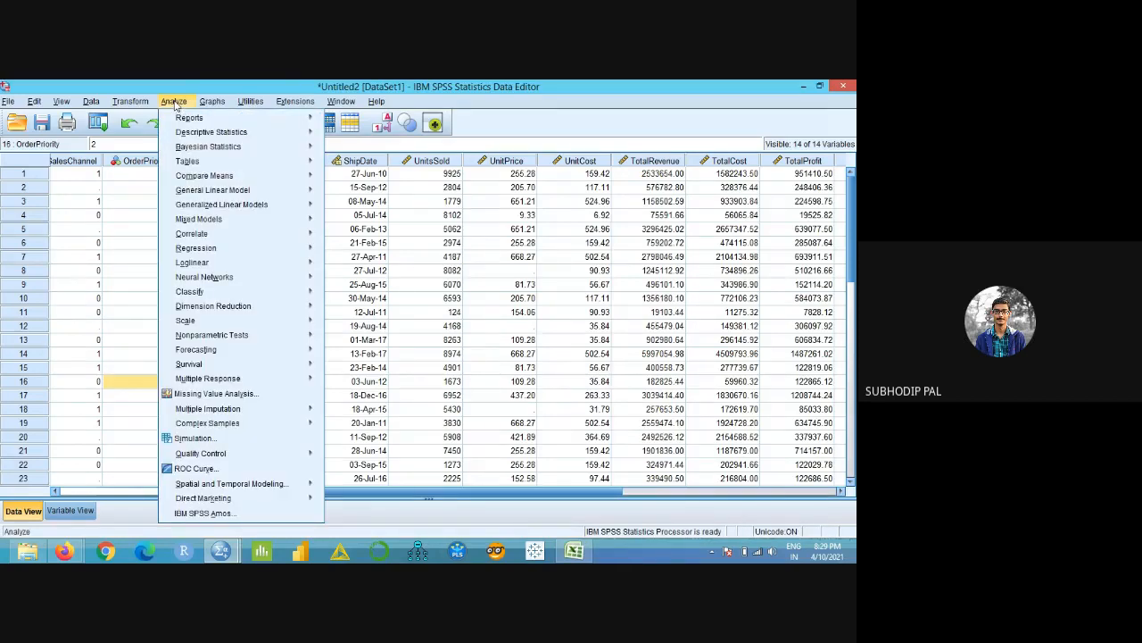
mouse_move(196, 134)
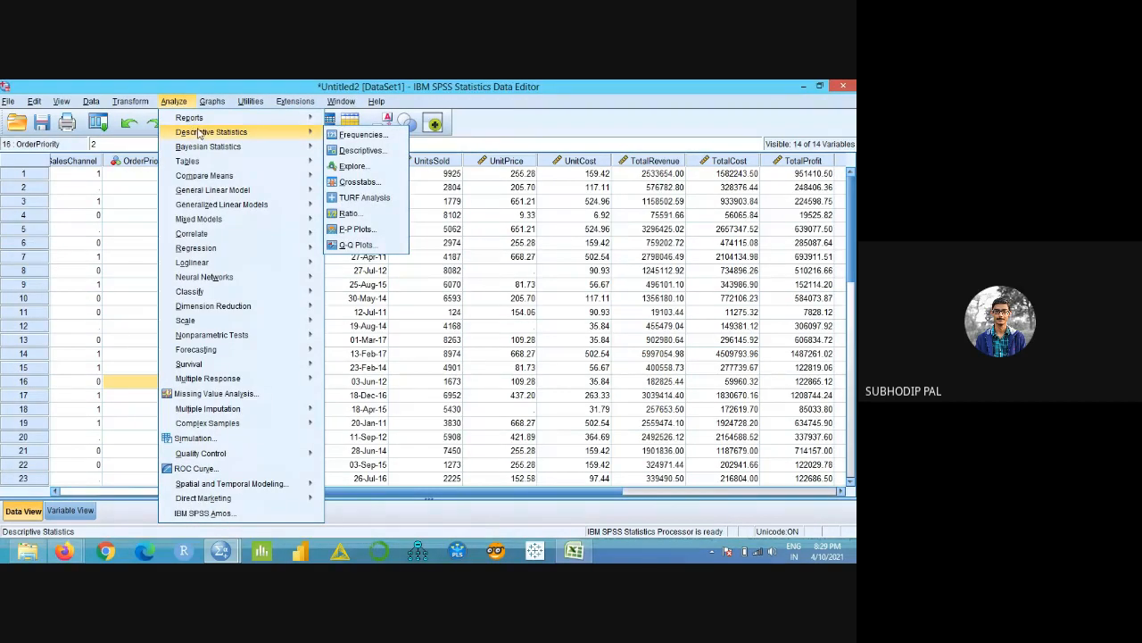
left_click(359, 171)
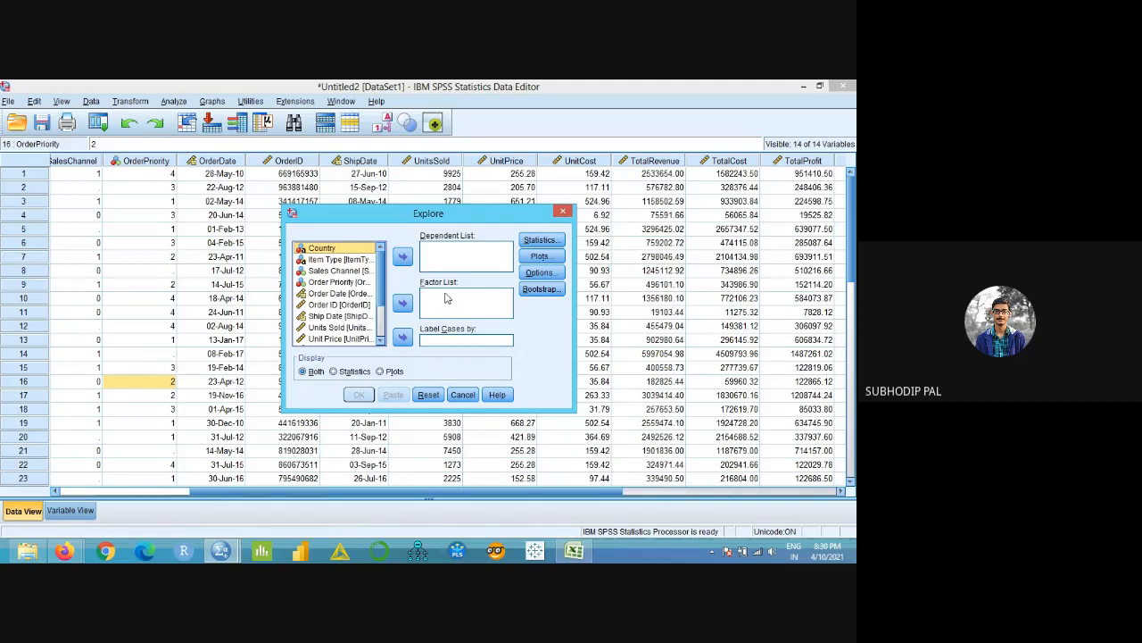
left_click_drag(387, 278, 384, 314)
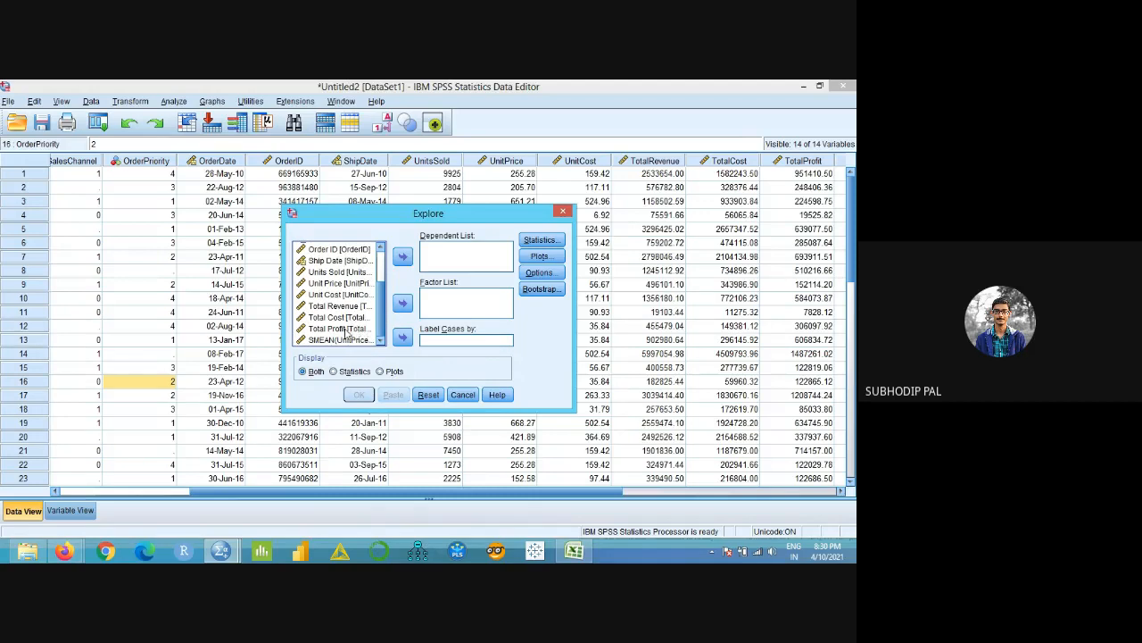
left_click(346, 329)
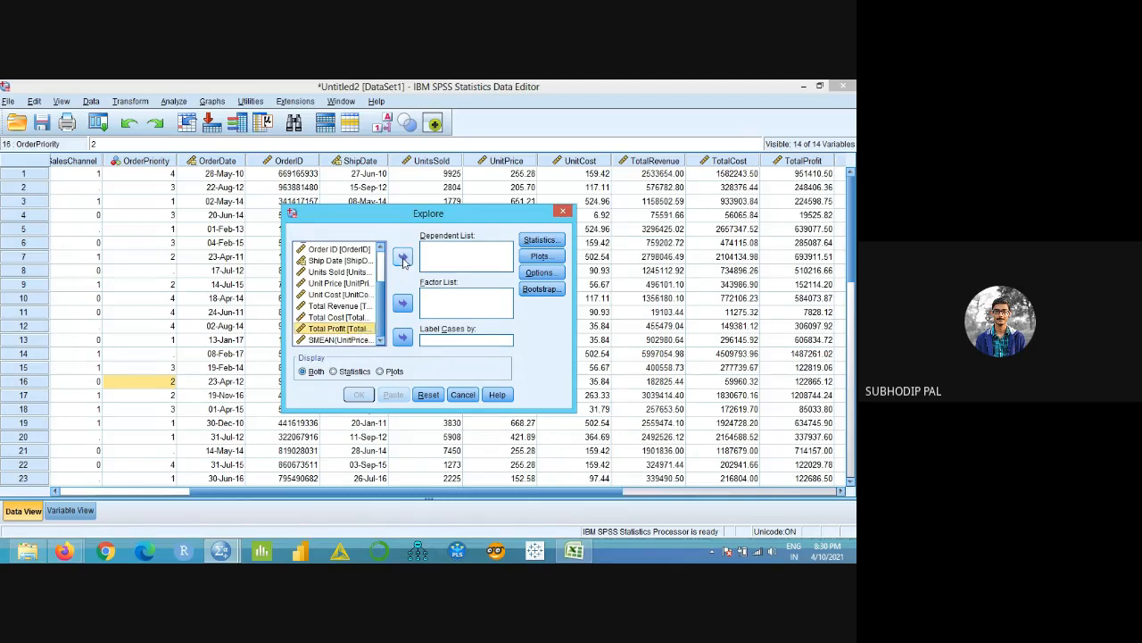
left_click(402, 258)
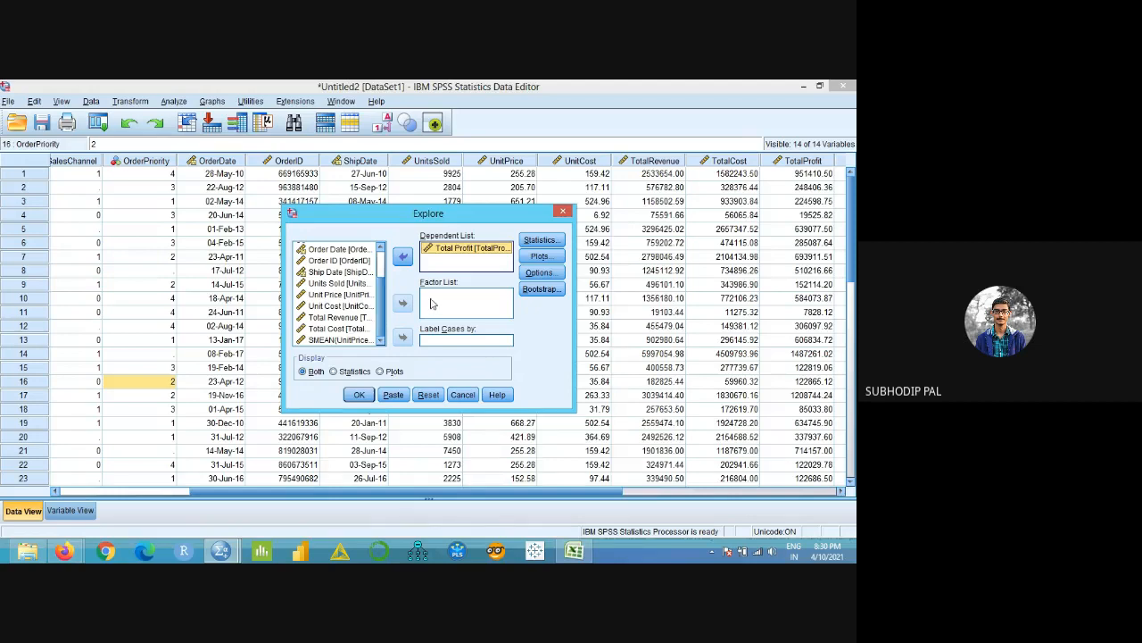
- Add Units Sold, Unit Cost, Total Cost and the mean-replaced SMEAN(UnitPrice) variable as factors in the Explore analysis
left_click(344, 341)
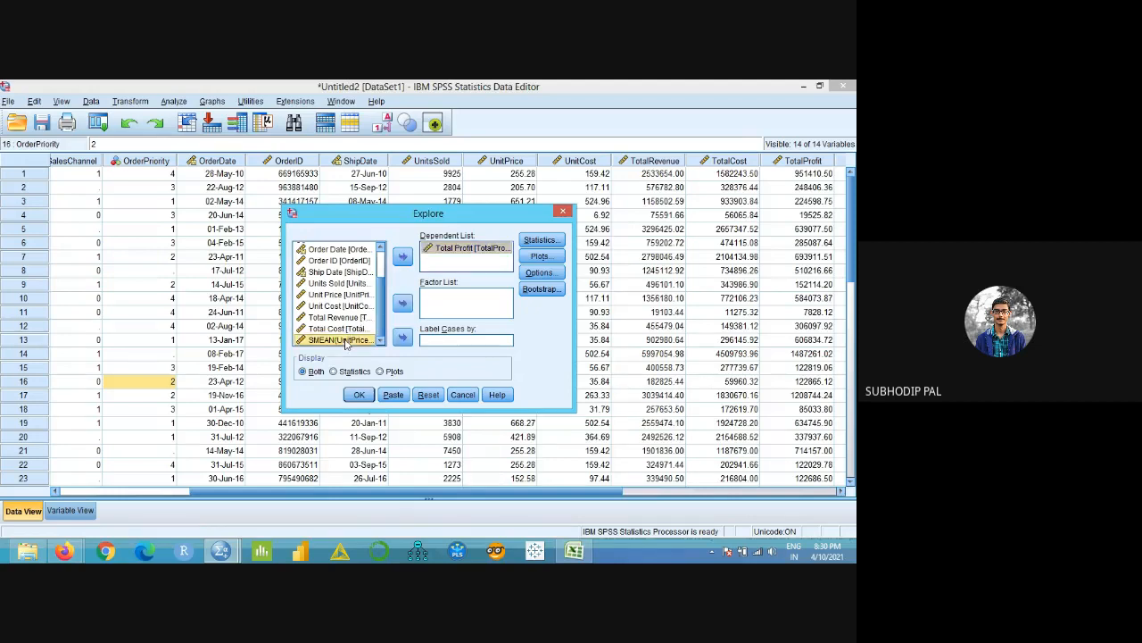
left_click(343, 329, "ctrl")
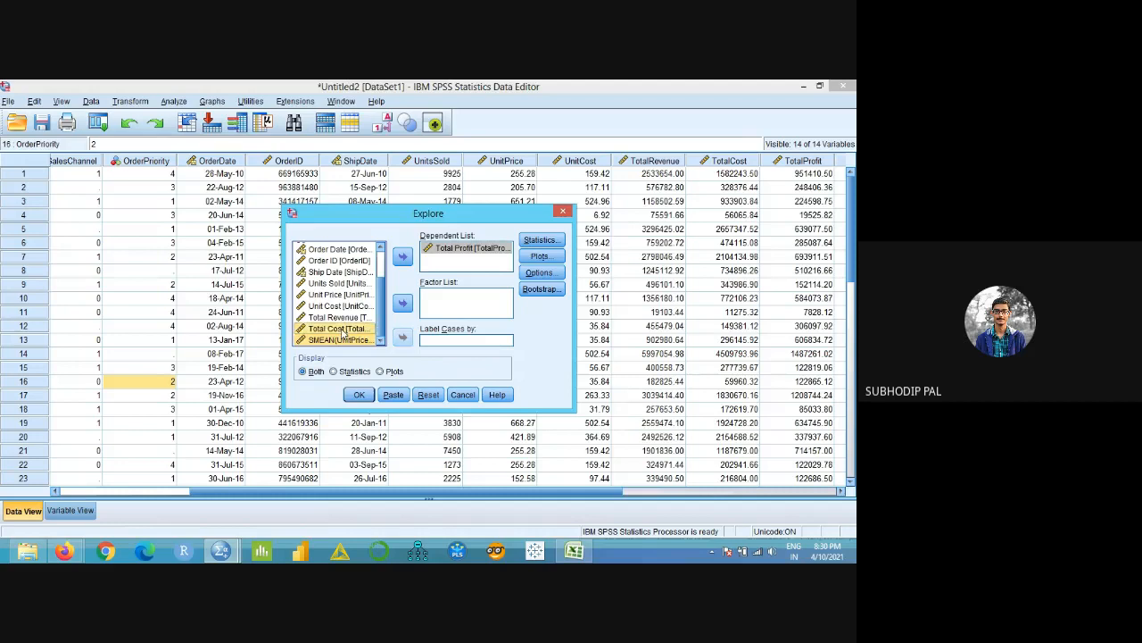
left_click(339, 308, "ctrl")
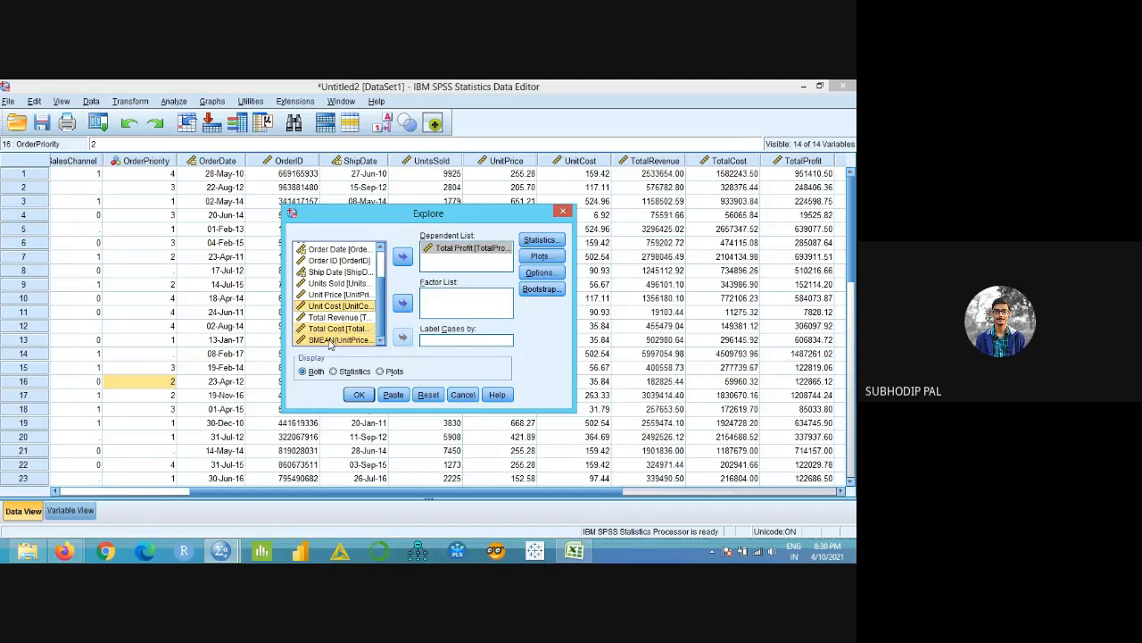
left_click(337, 284, "ctrl")
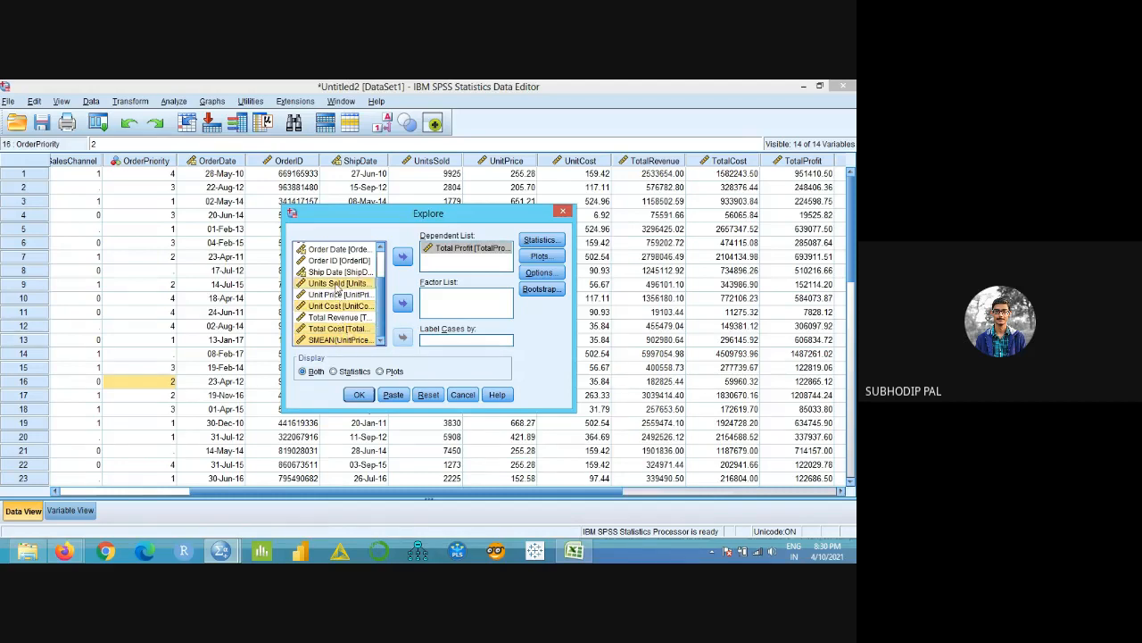
left_click(403, 304)
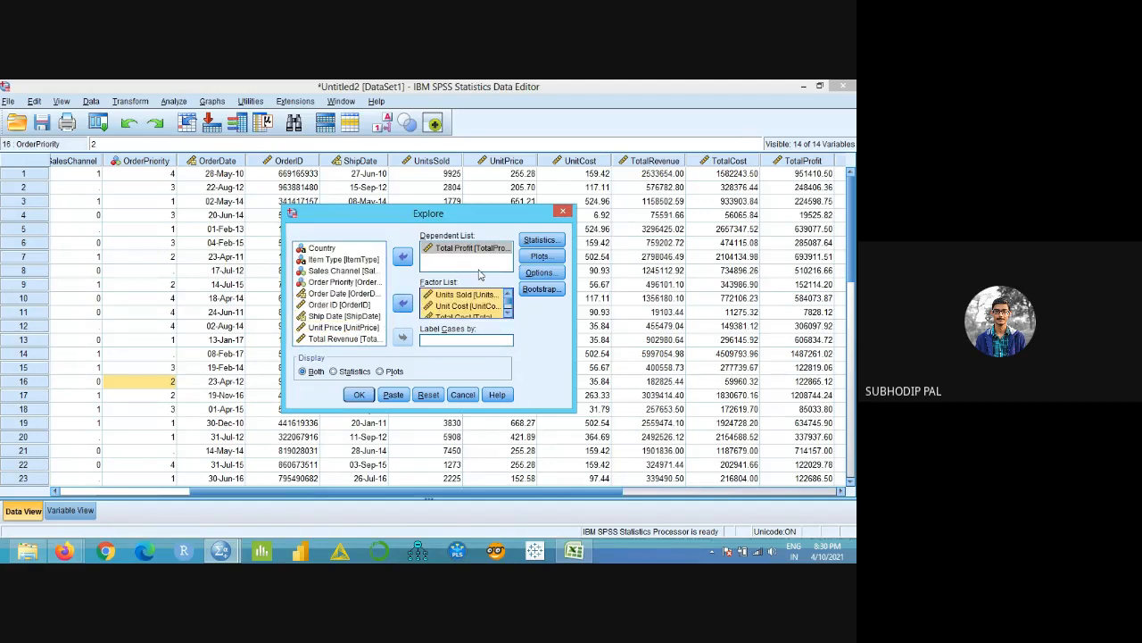
- Include Outliers alongside Descriptives in the Explore statistics
left_click(546, 241)
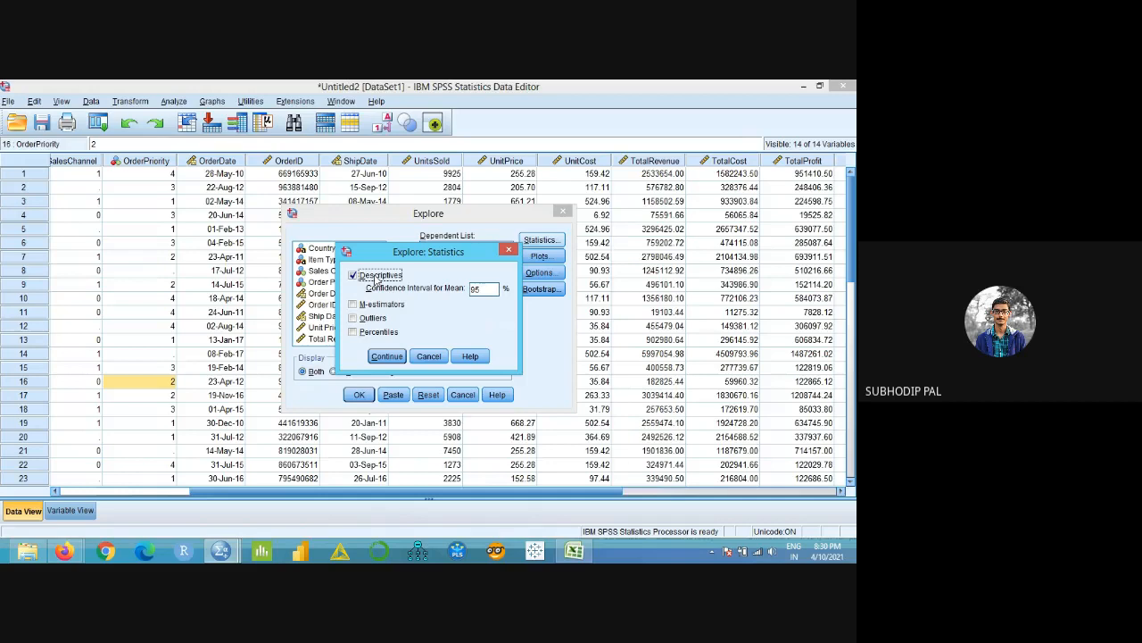
left_click(373, 319)
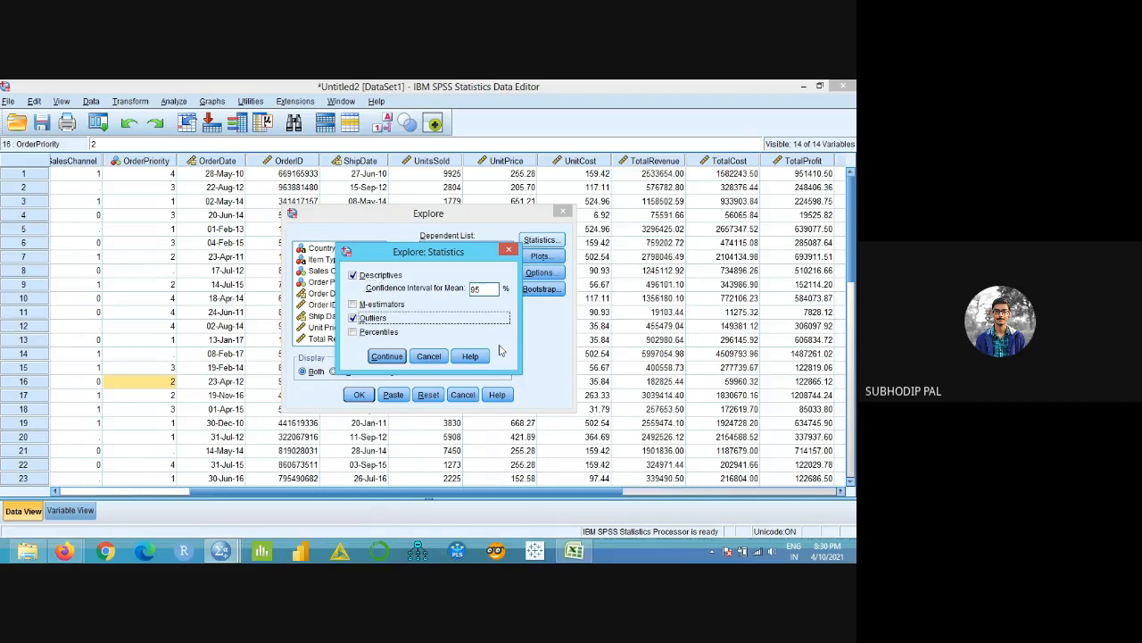
left_click(386, 355)
- Add histograms and normality plots with tests to the Explore plots
left_click(539, 256)
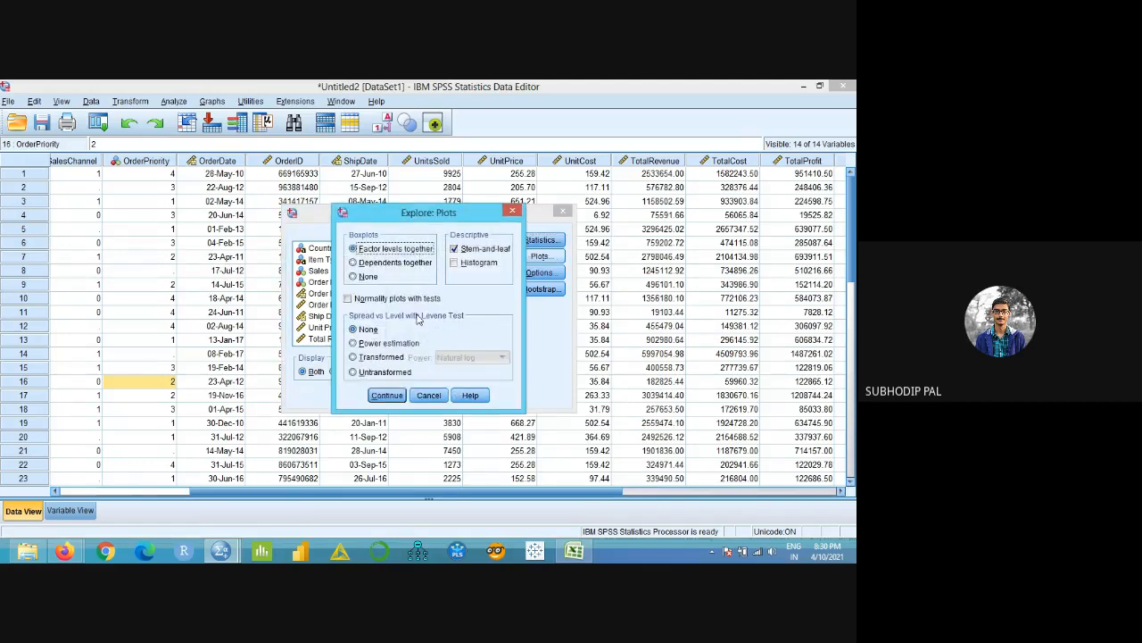
left_click(468, 263)
left_click(429, 302)
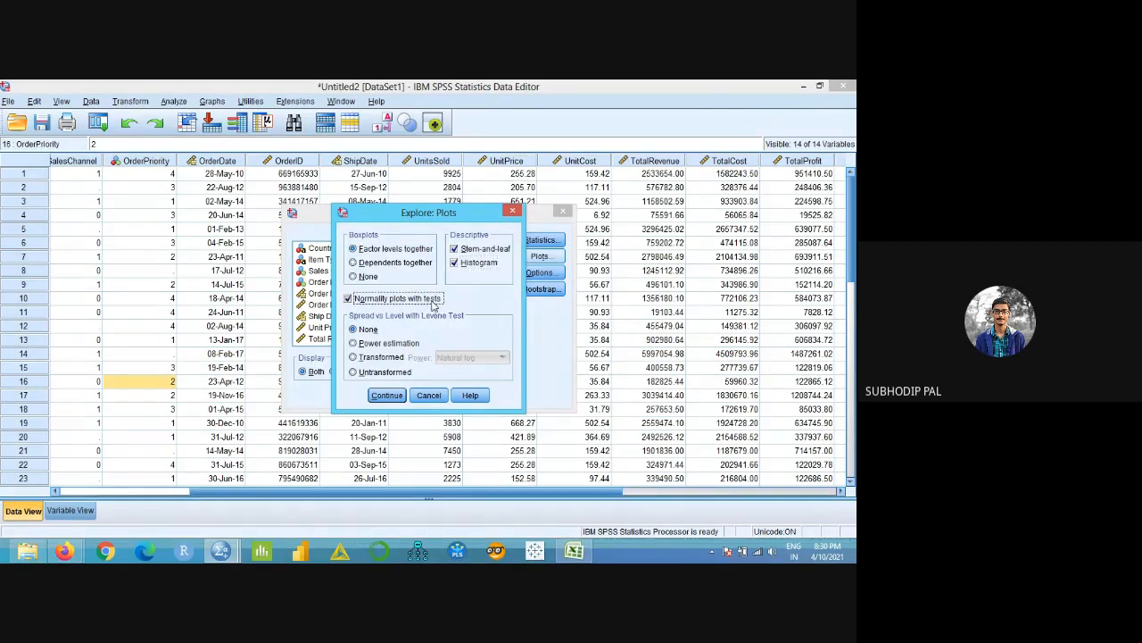
left_click(387, 395)
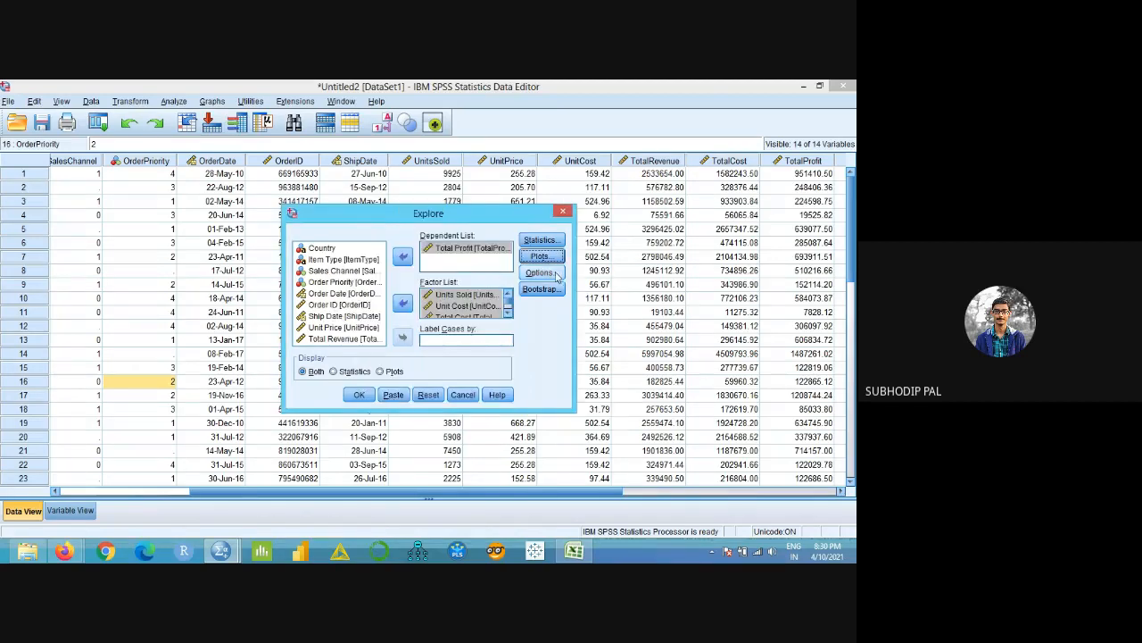
- Keep missing values excluded listwise and run the Explore analysis
left_click(547, 273)
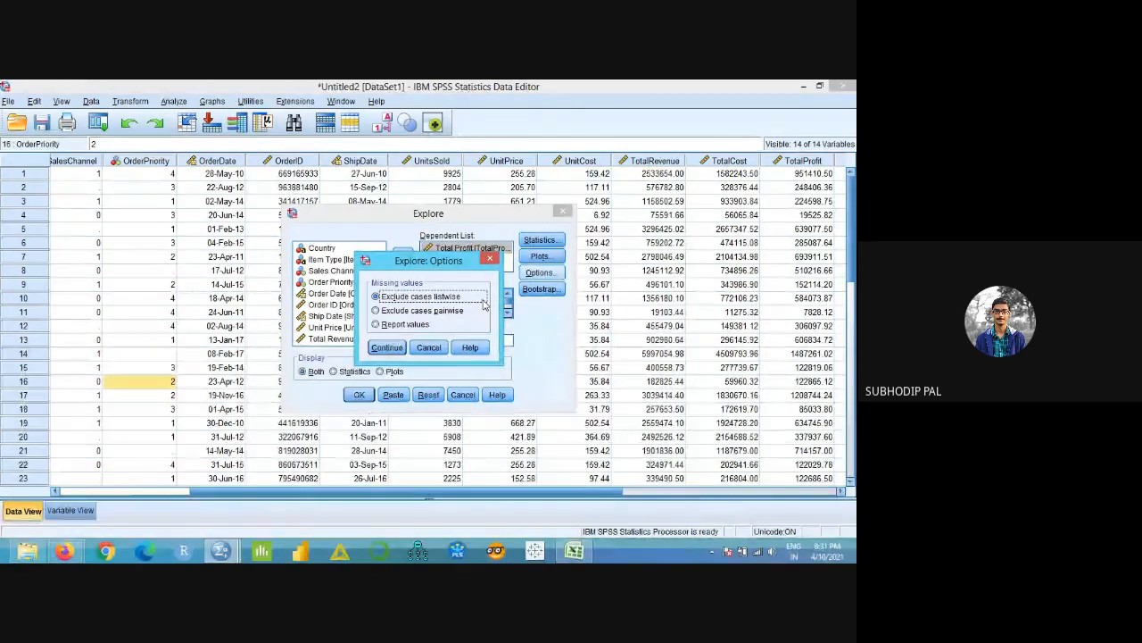
left_click(387, 348)
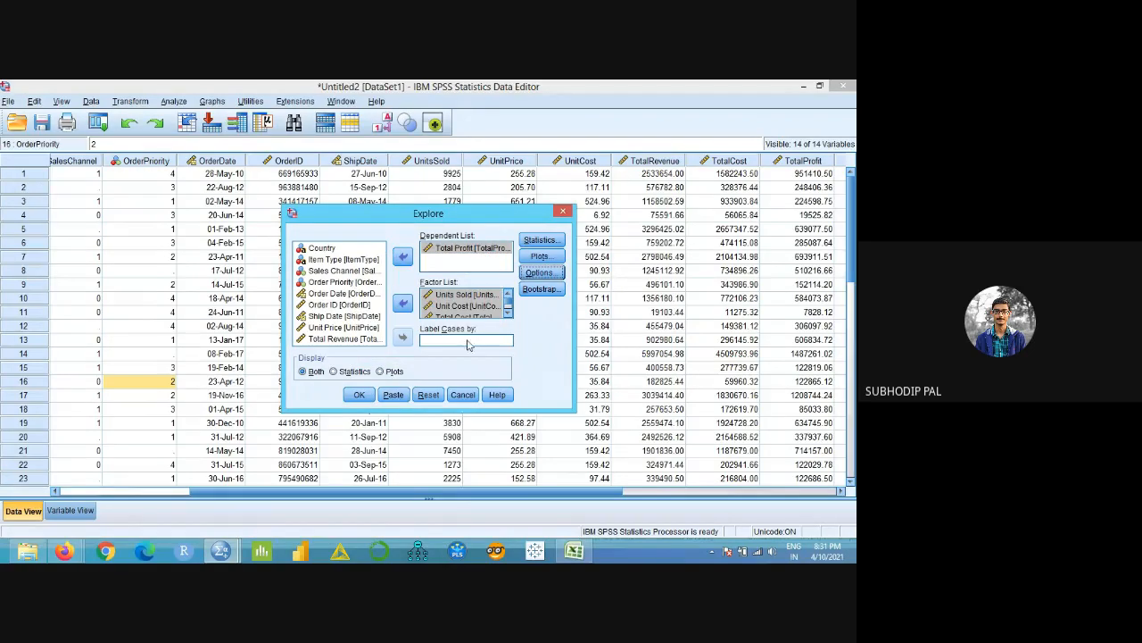
left_click(359, 395)
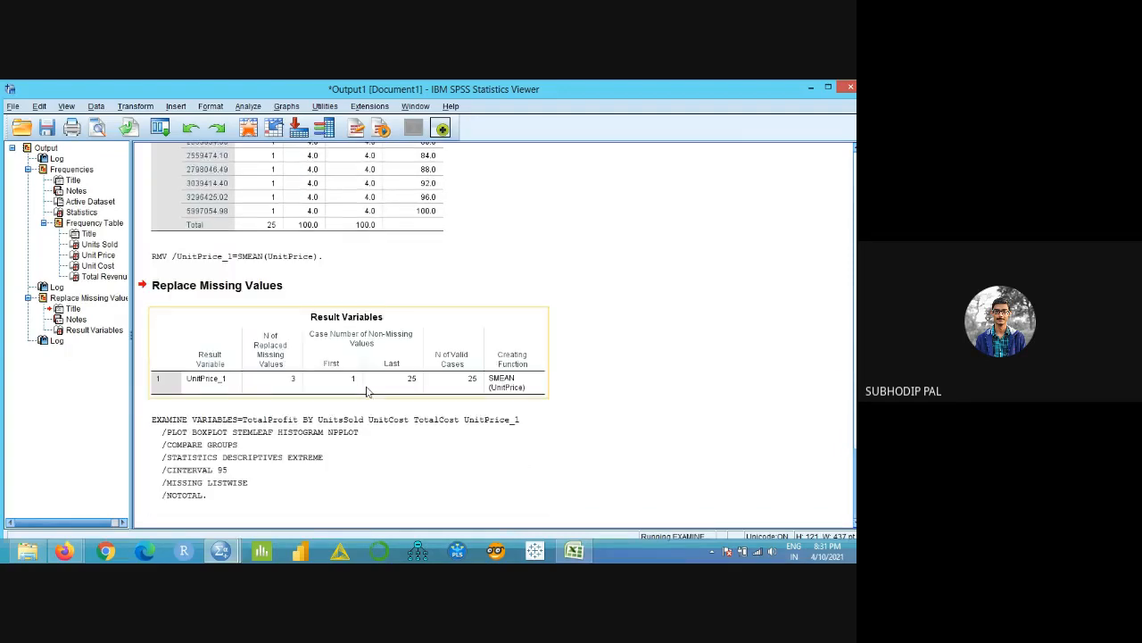
- Review the Explore output's normality tests, histograms and stem-and-leaf plots of Total Profit by UnitPrice_1
scroll(374, 389, "up", 20)
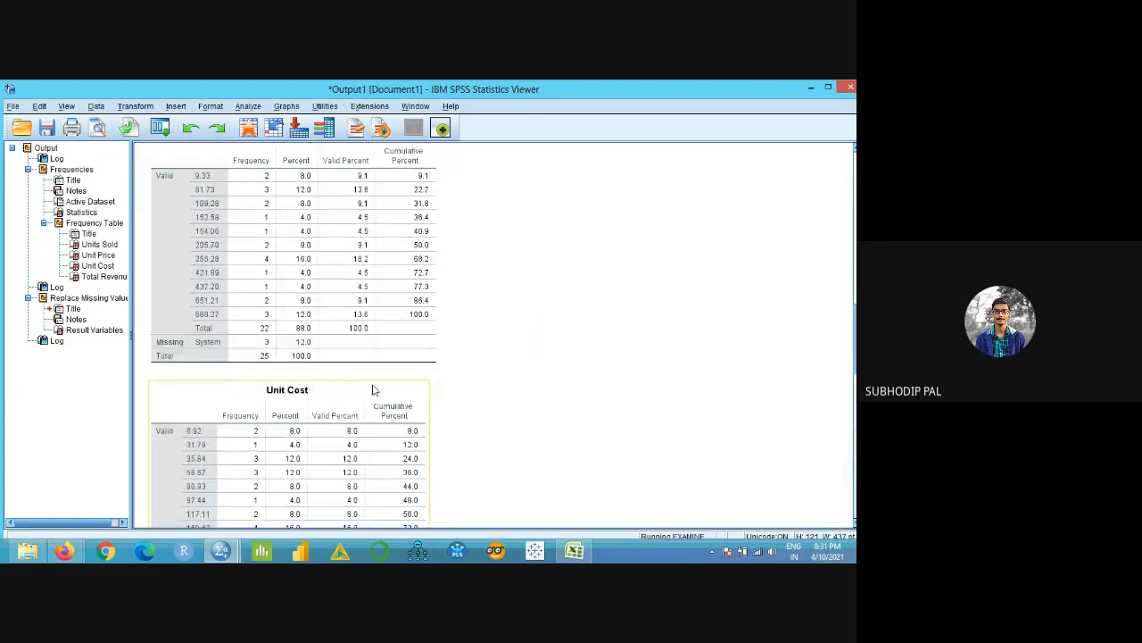
scroll(374, 389, "down", 20)
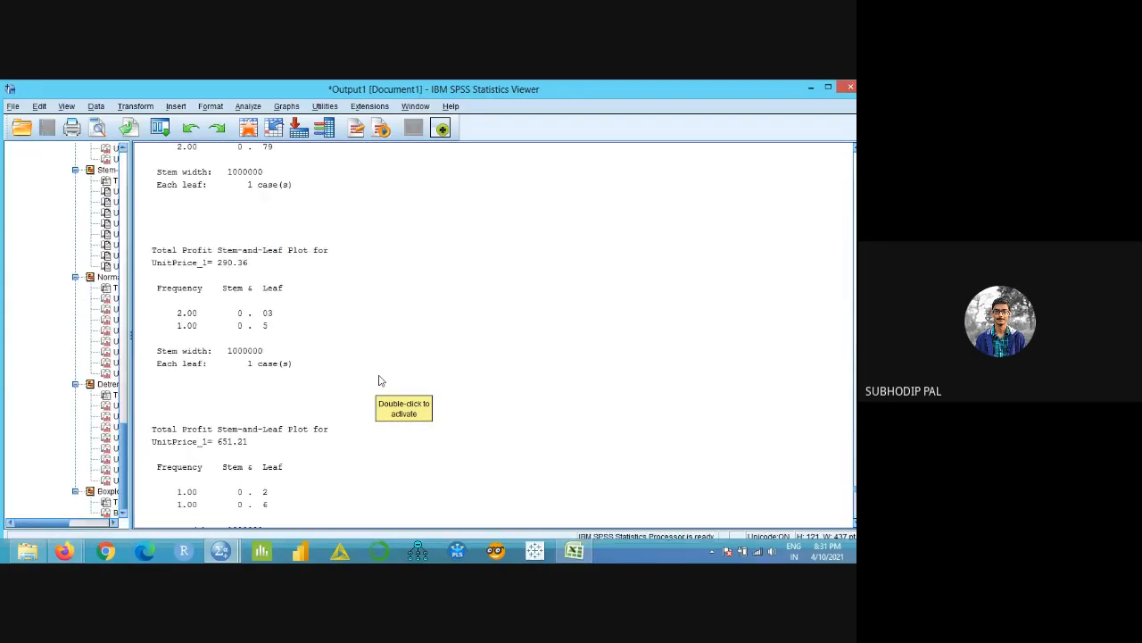
scroll(378, 382, "up", 1)
scroll(378, 381, "up", 10)
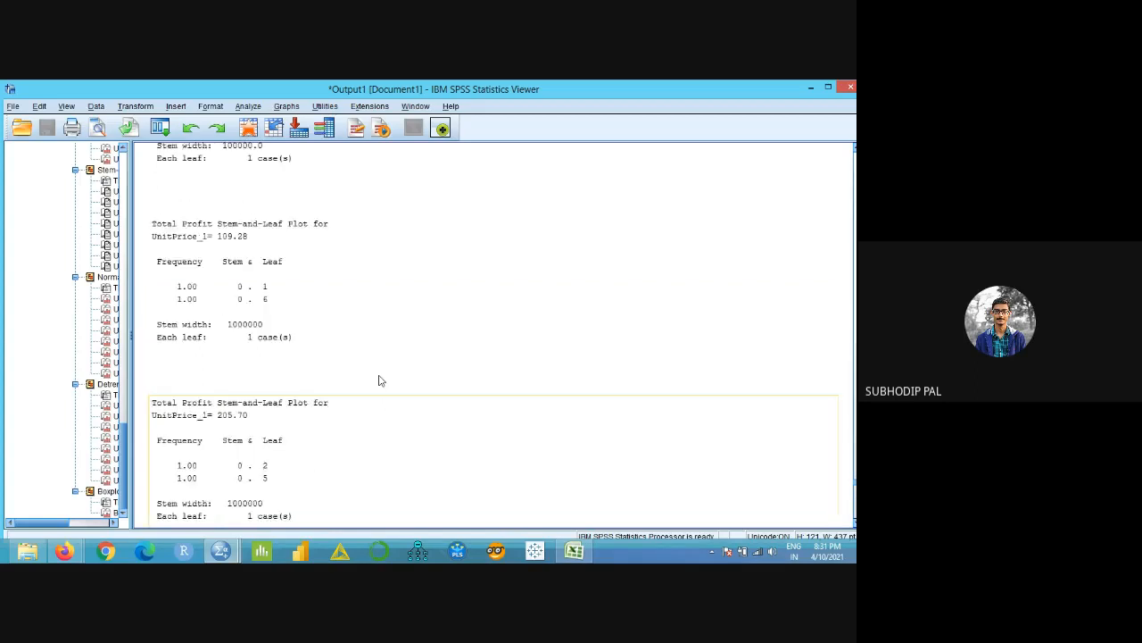
scroll(379, 389, "up", 10)
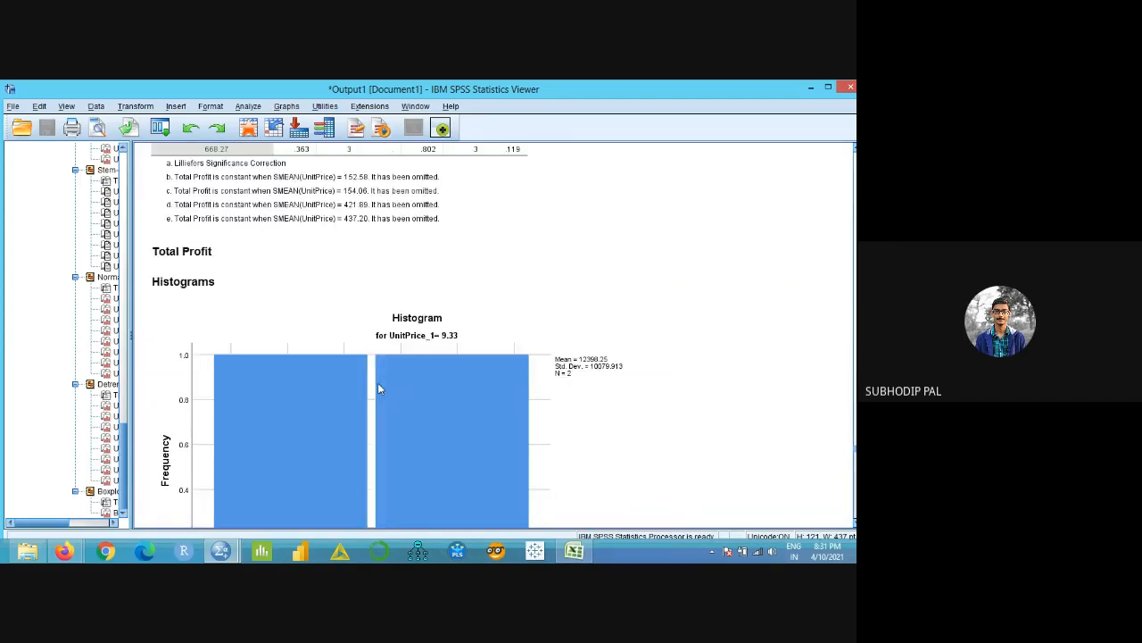
scroll(379, 390, "down", 15)
scroll(378, 389, "down", 10)
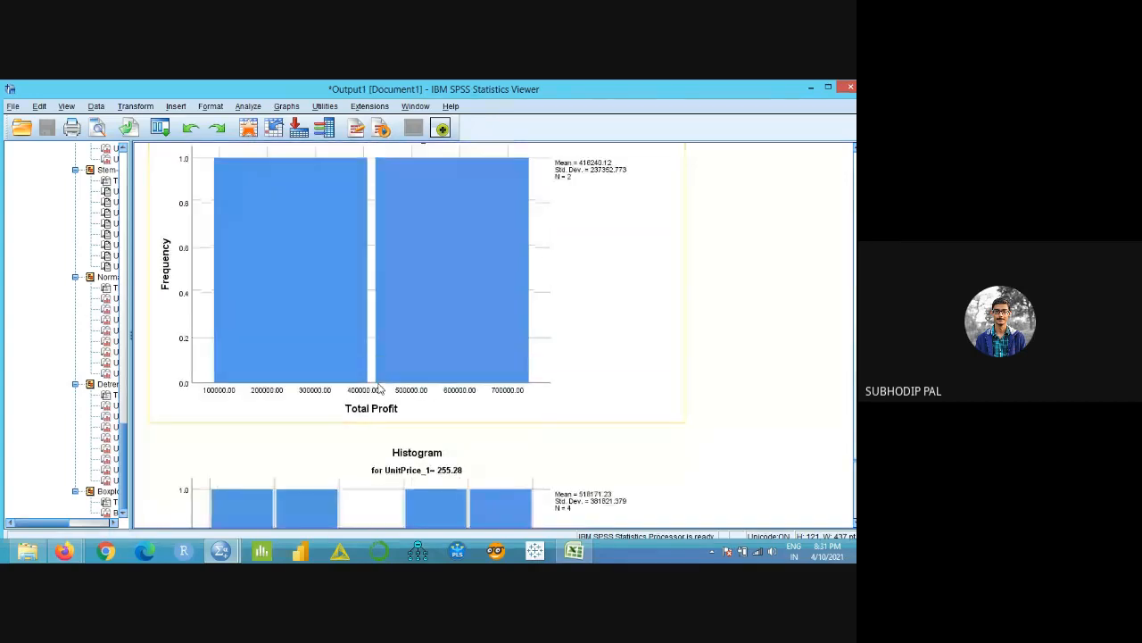
scroll(379, 390, "down", 15)
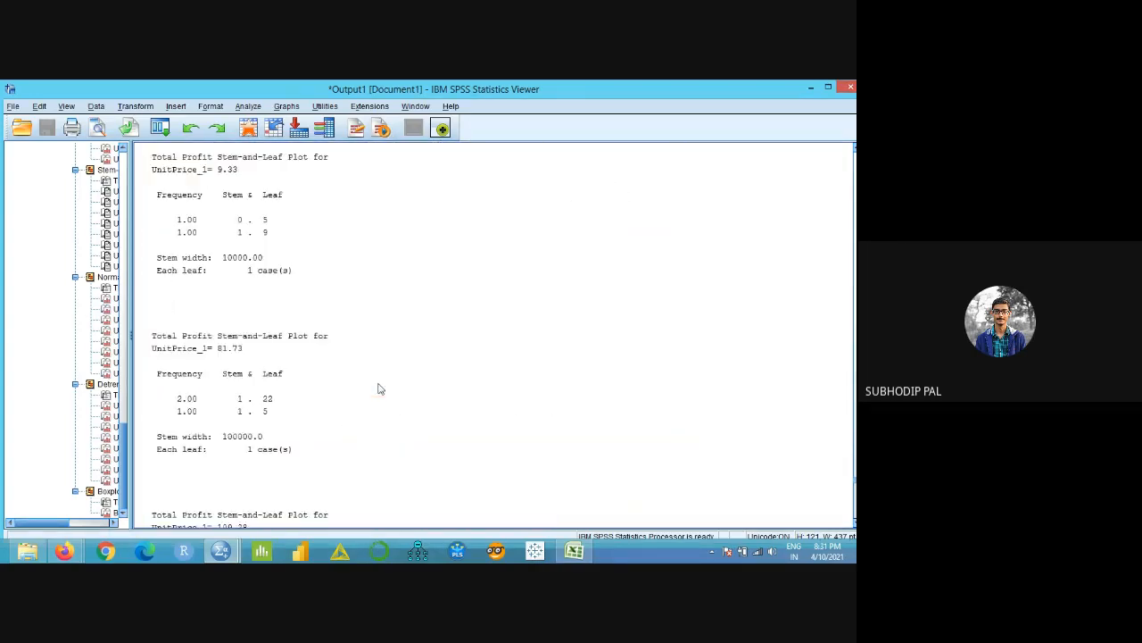
- Examine the normal and detrended Q-Q plots and the boxplots of Total Profit by mean-replaced unit price
scroll(381, 388, "up", 10)
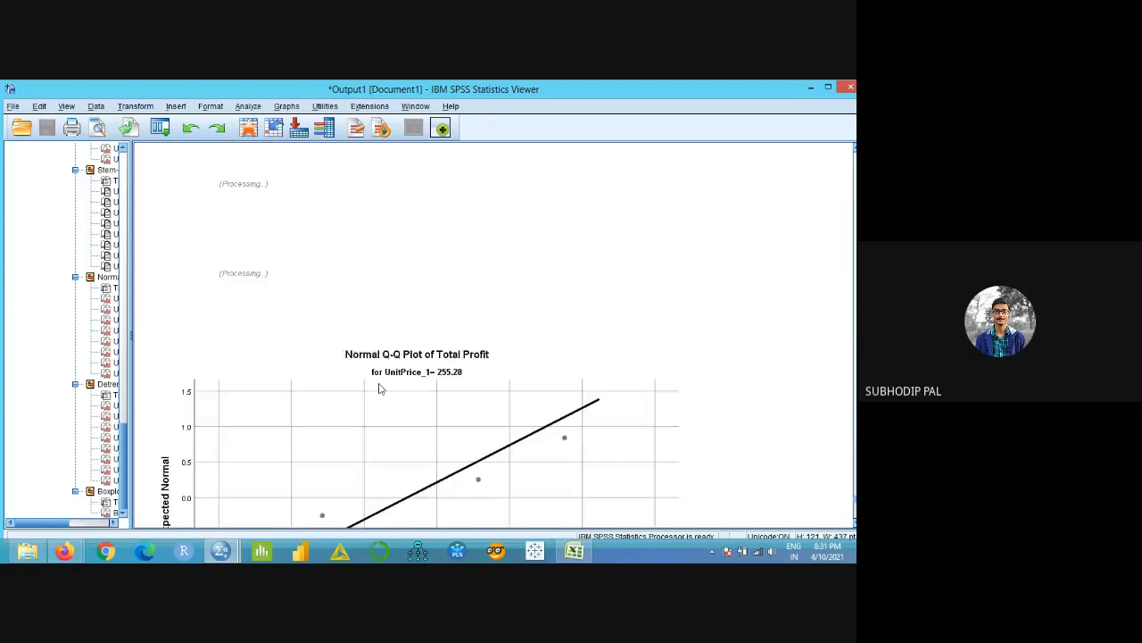
scroll(378, 389, "down", 15)
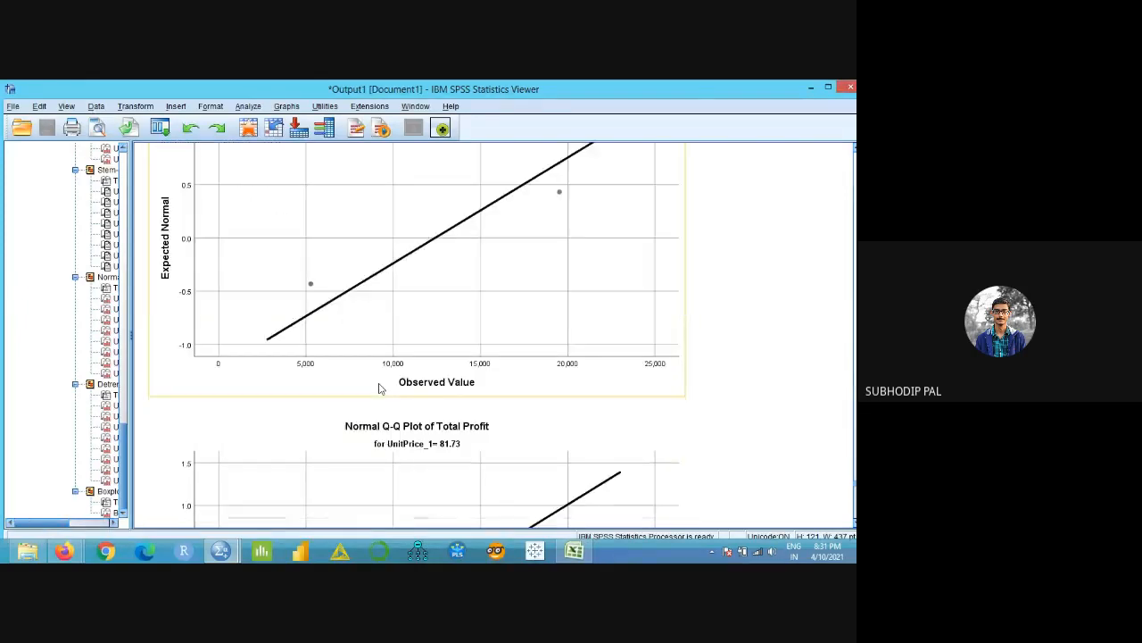
scroll(380, 384, "down", 15)
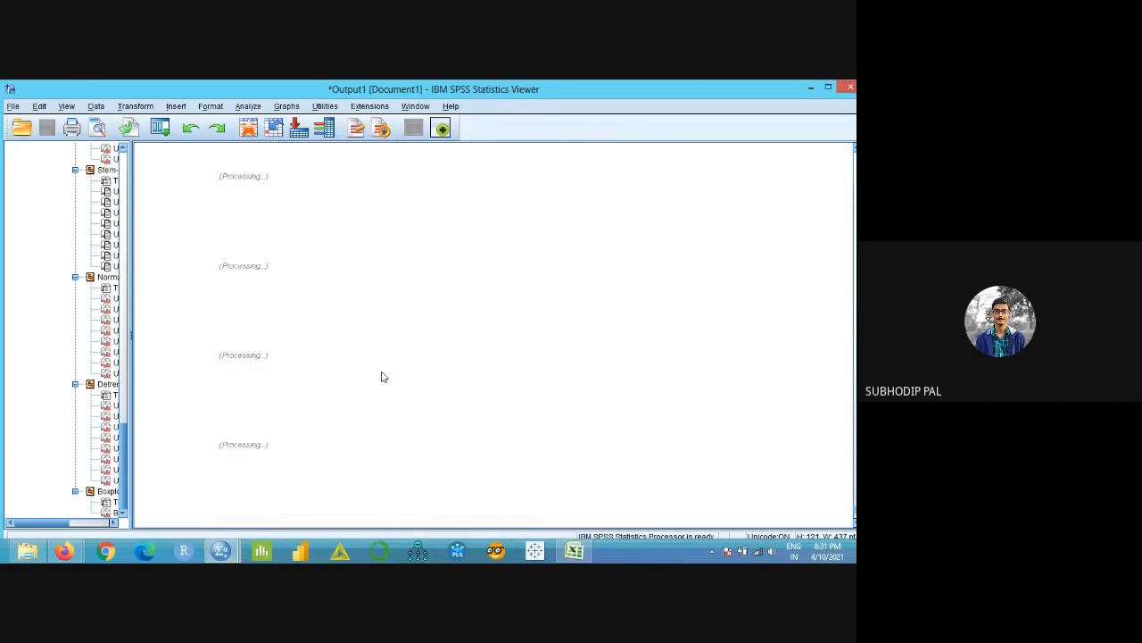
scroll(384, 376, "down", 15)
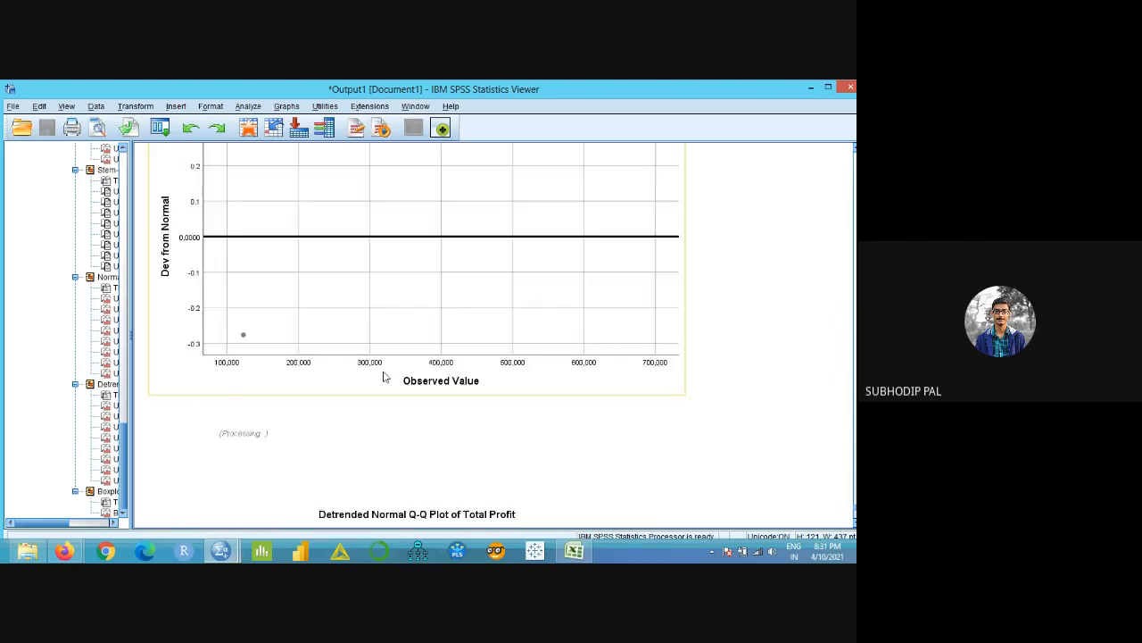
scroll(383, 373, "down", 4)
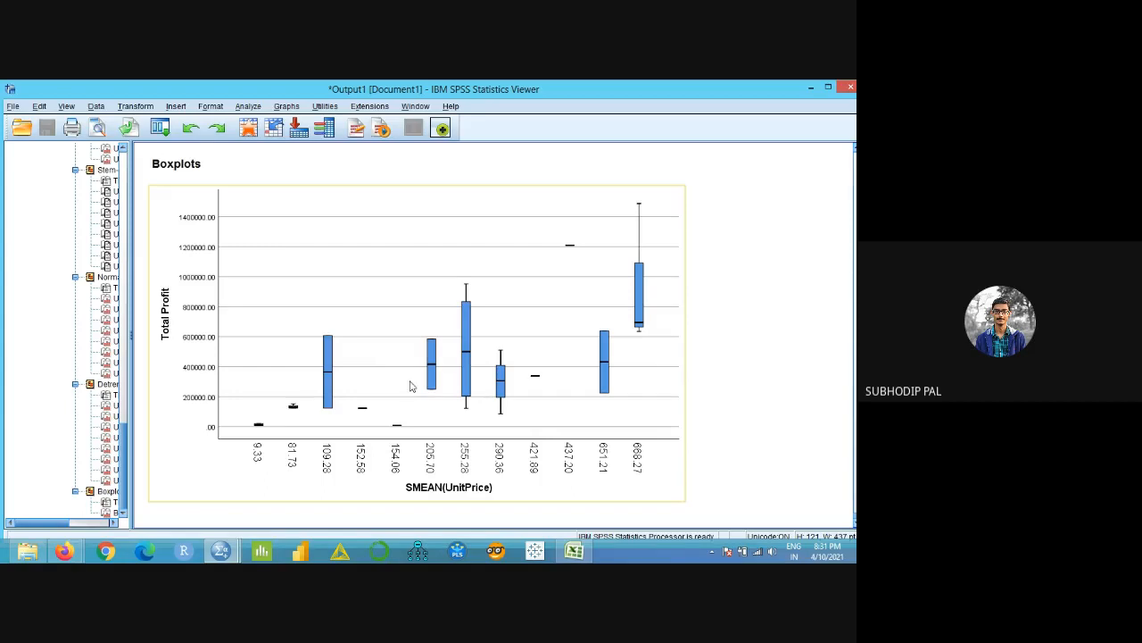
scroll(411, 384, "up", 8)
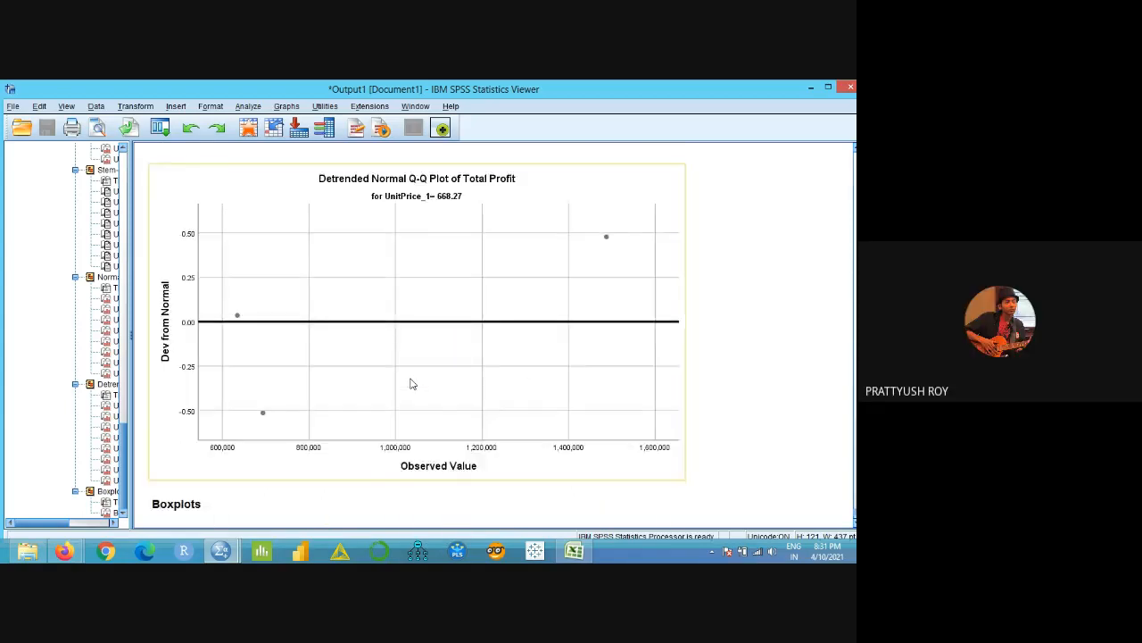
scroll(411, 381, "up", 8)
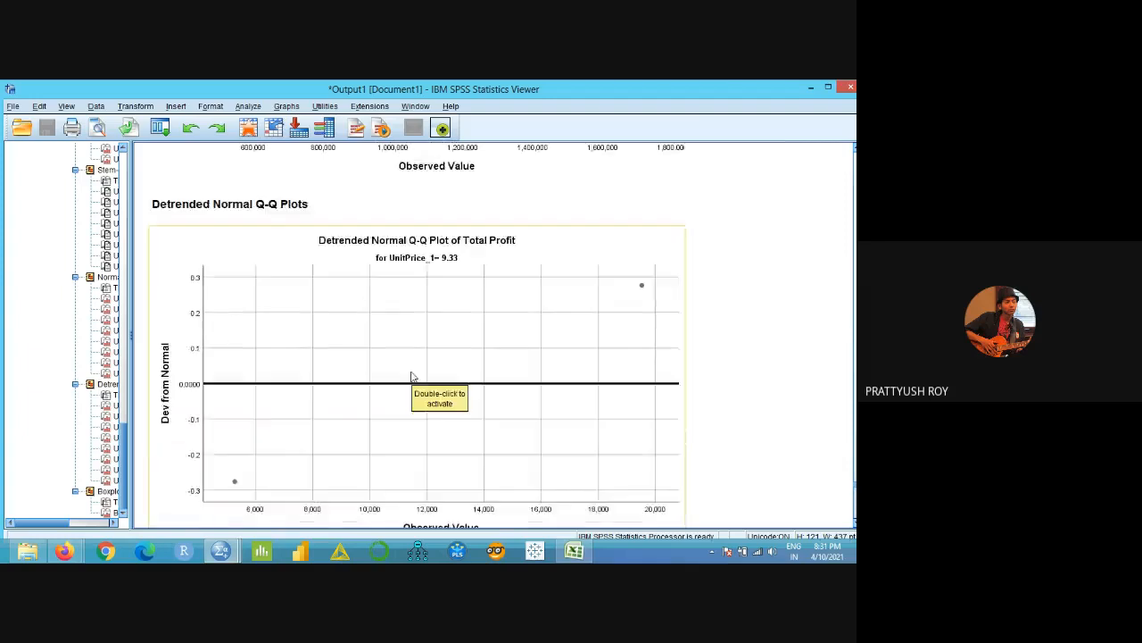
scroll(413, 376, "up", 6)
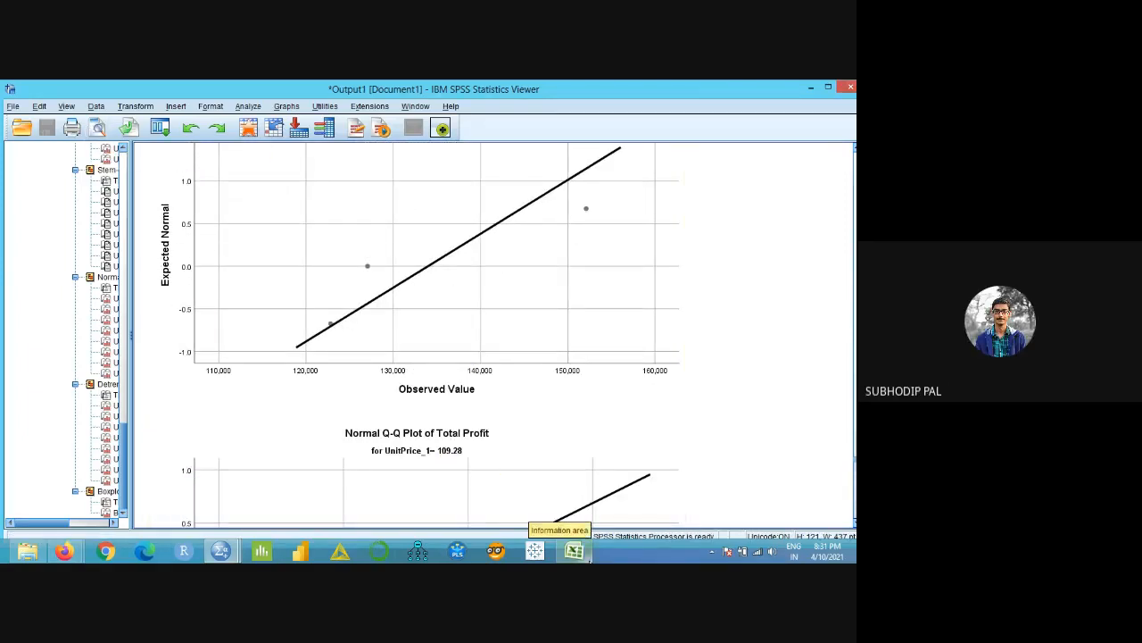
- Check the data columns of the 25 Sales Records_Cleaning workbook in Excel and return to the SPSS output
left_click(576, 551)
left_click_drag(595, 525, 688, 525)
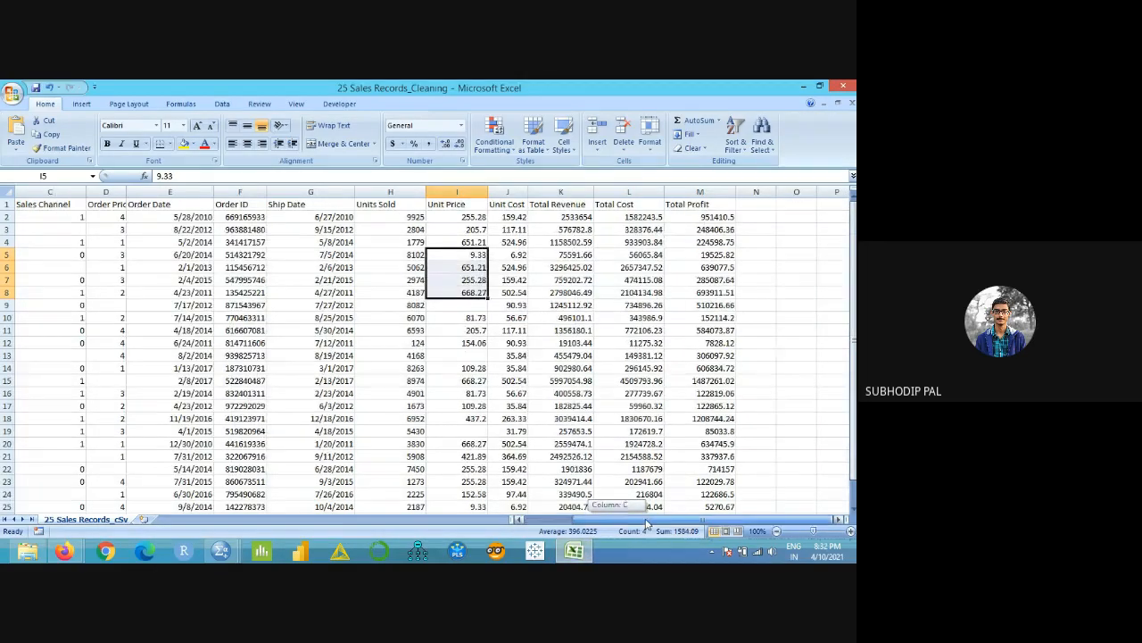
left_click_drag(647, 524, 589, 524)
left_click(576, 553)
- Compare the normal and detrended Q-Q plots across unit price levels and inspect the Total Profit boxplots
scroll(407, 367, "up", 3)
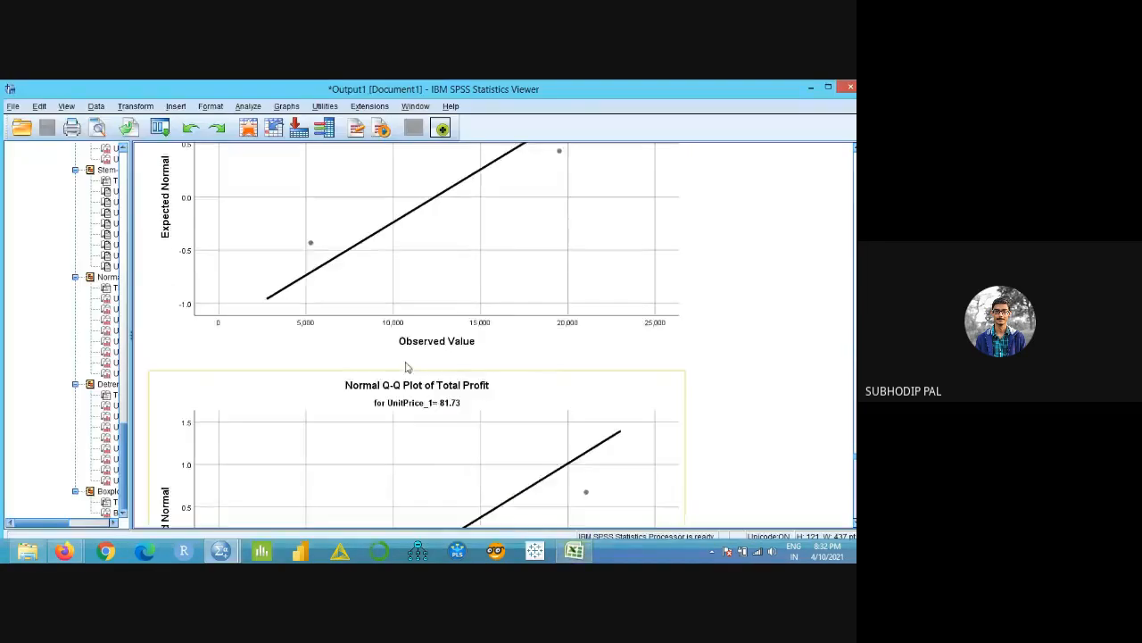
scroll(407, 367, "up", 10)
scroll(419, 380, "down", 10)
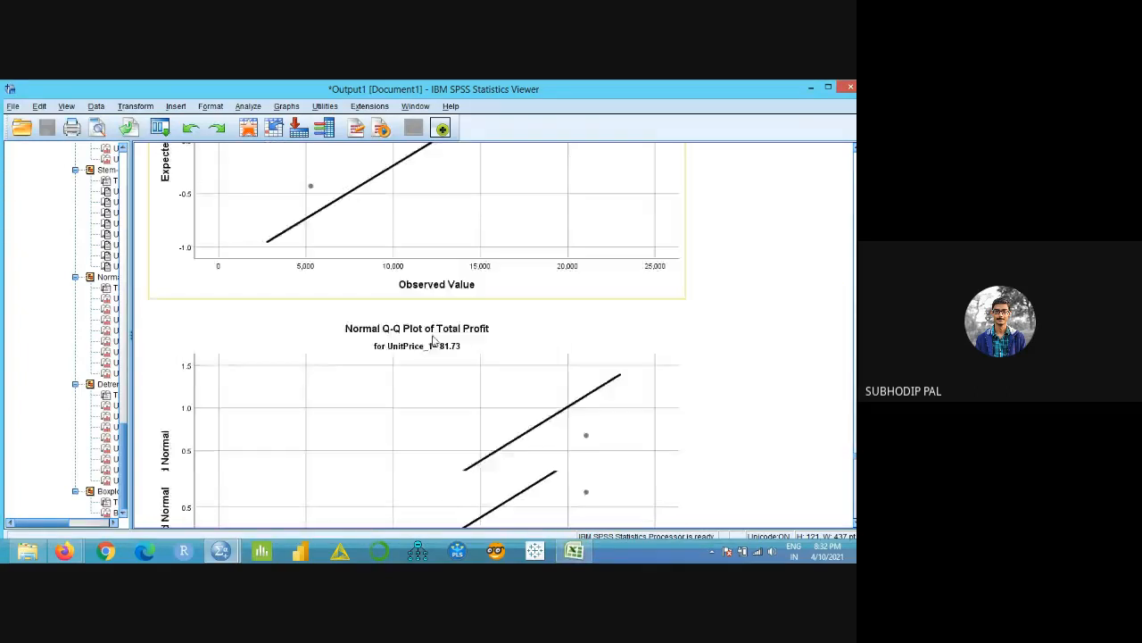
scroll(432, 340, "down", 10)
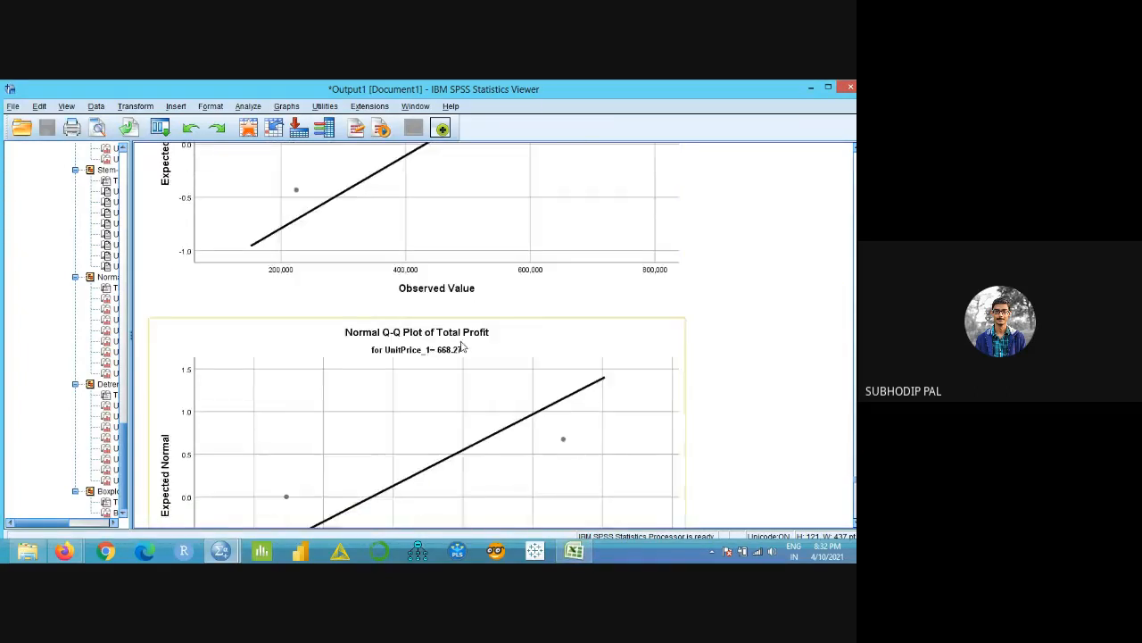
scroll(462, 347, "down", 10)
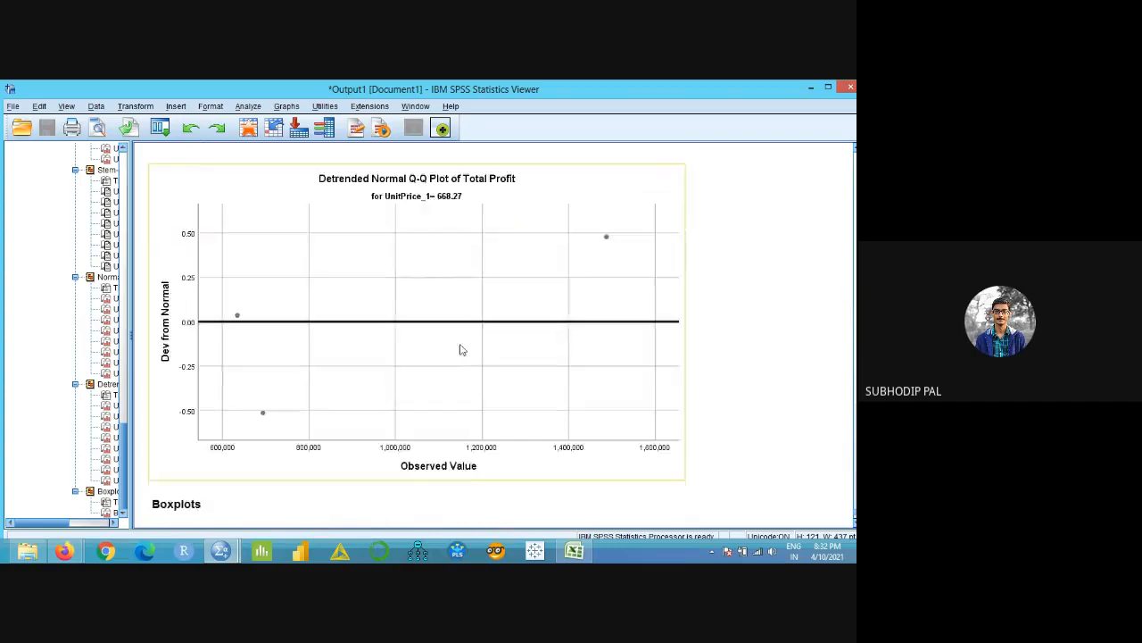
scroll(461, 349, "down", 5)
scroll(462, 349, "up", 4)
scroll(462, 348, "down", 3)
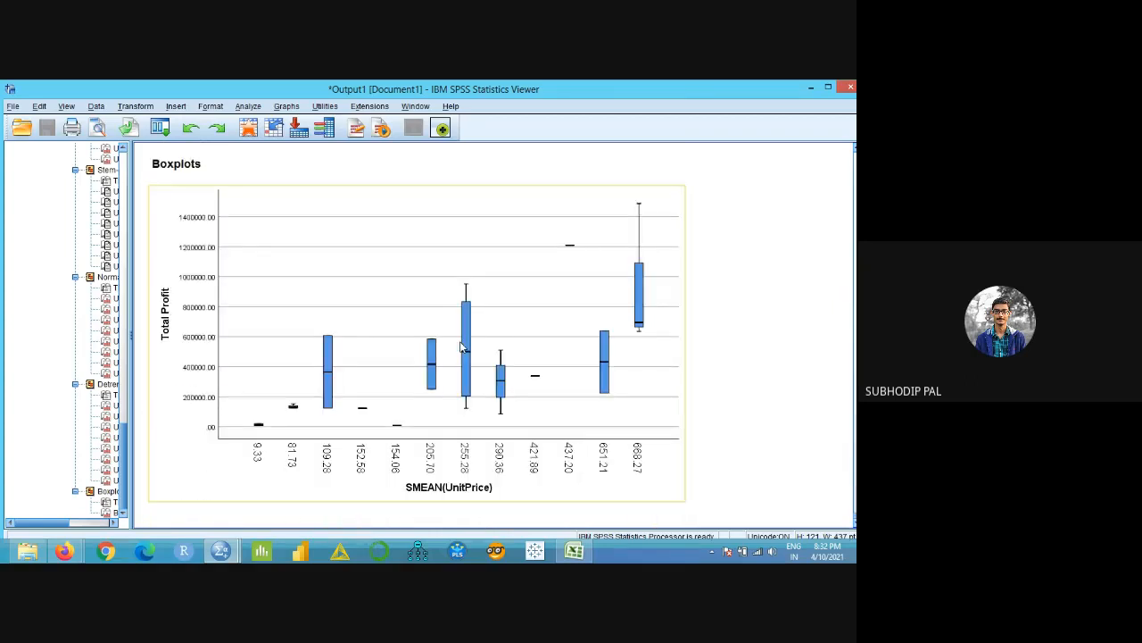
- Close the Explore output without saving its contents
scroll(468, 357, "up", 10)
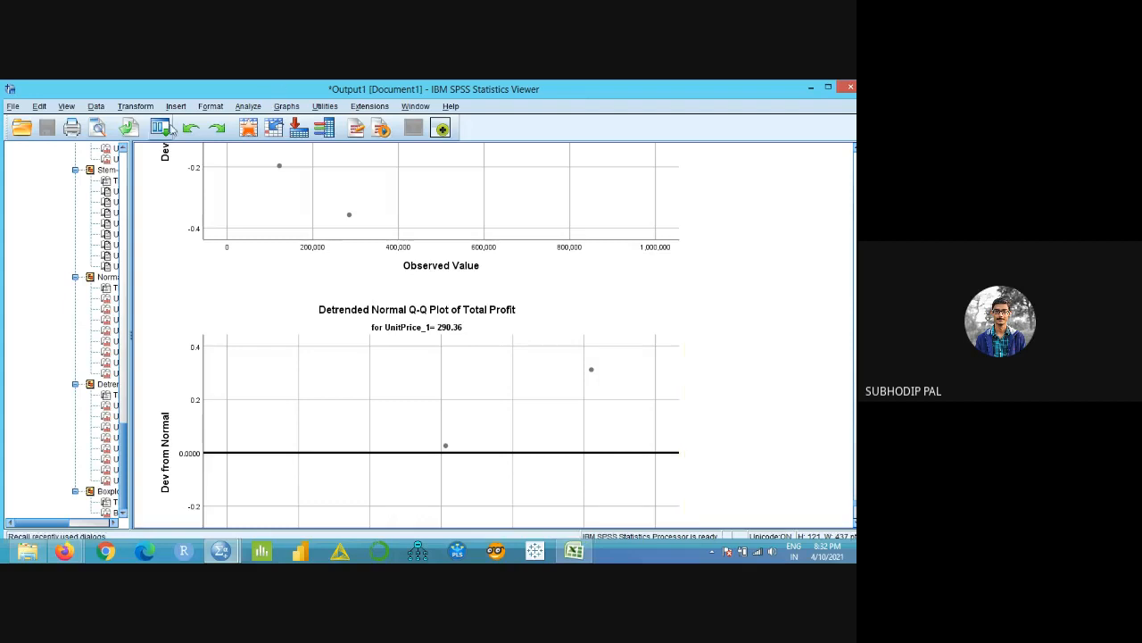
left_click(851, 87)
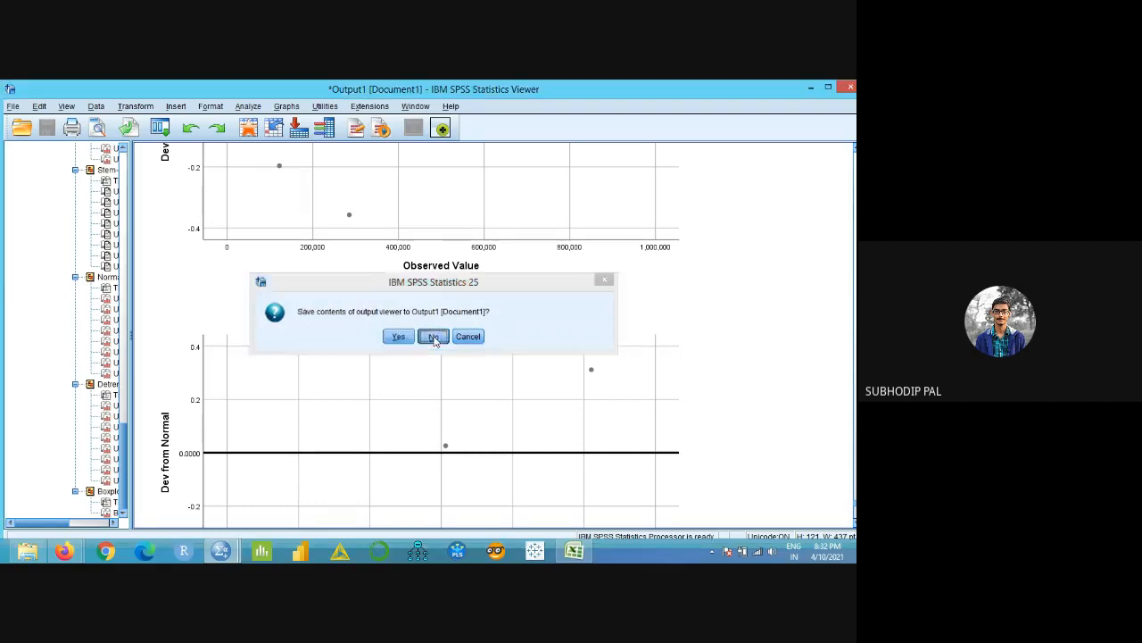
left_click(433, 337)
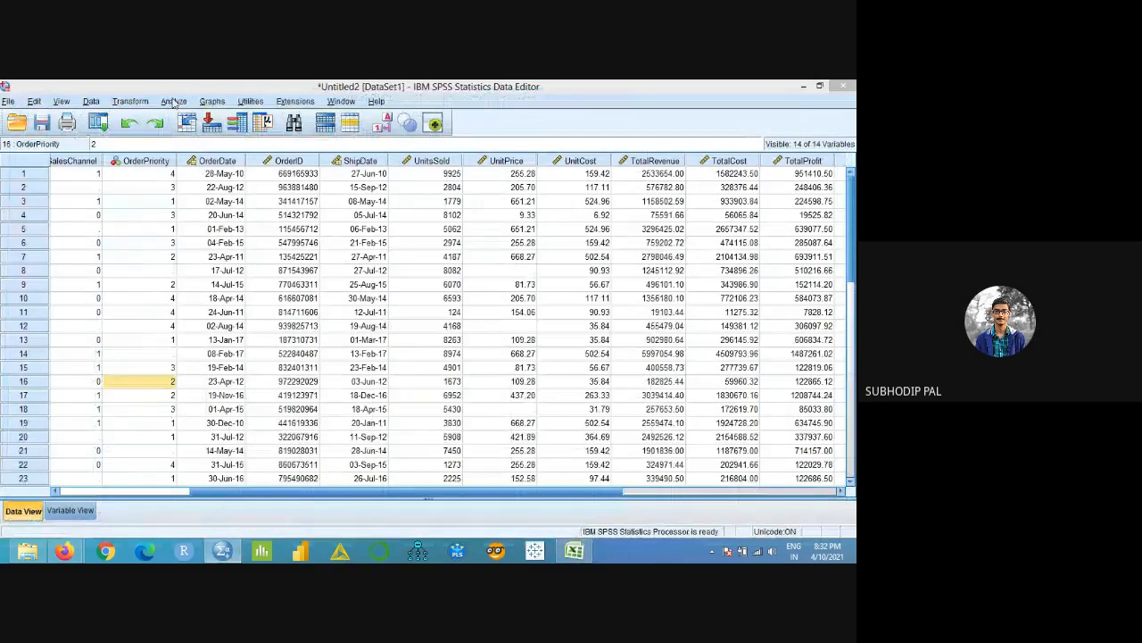
- Reopen Explore and remove Unit Cost, Total Cost and Units Sold from the factor list, keeping only SMEAN(UnitPrice)
left_click(173, 101)
mouse_move(293, 136)
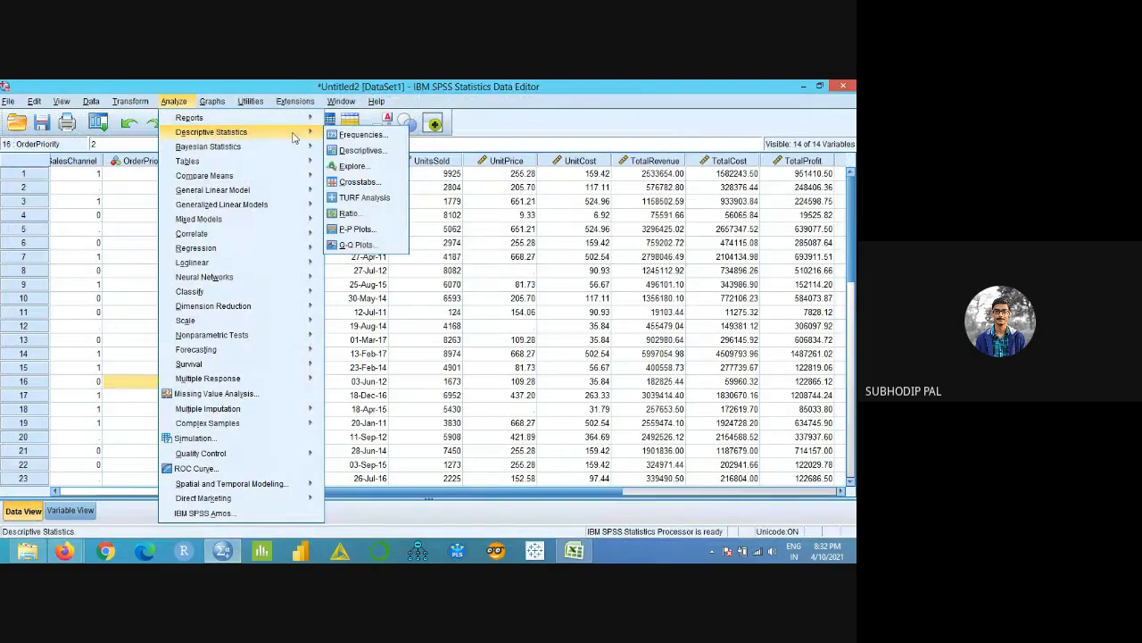
left_click(361, 166)
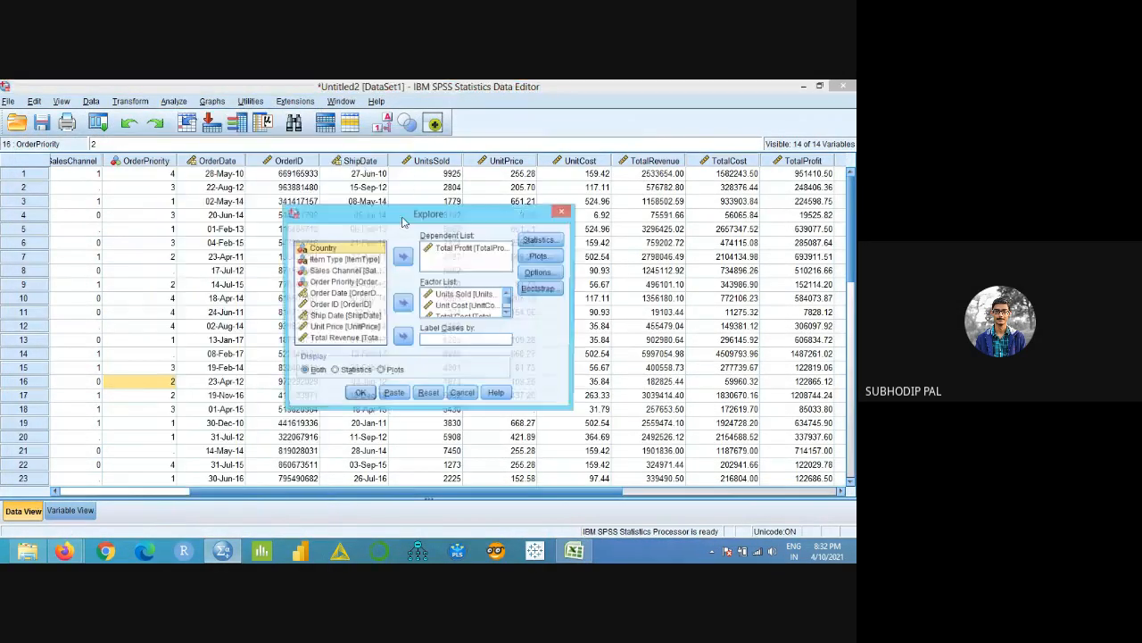
left_click(459, 306)
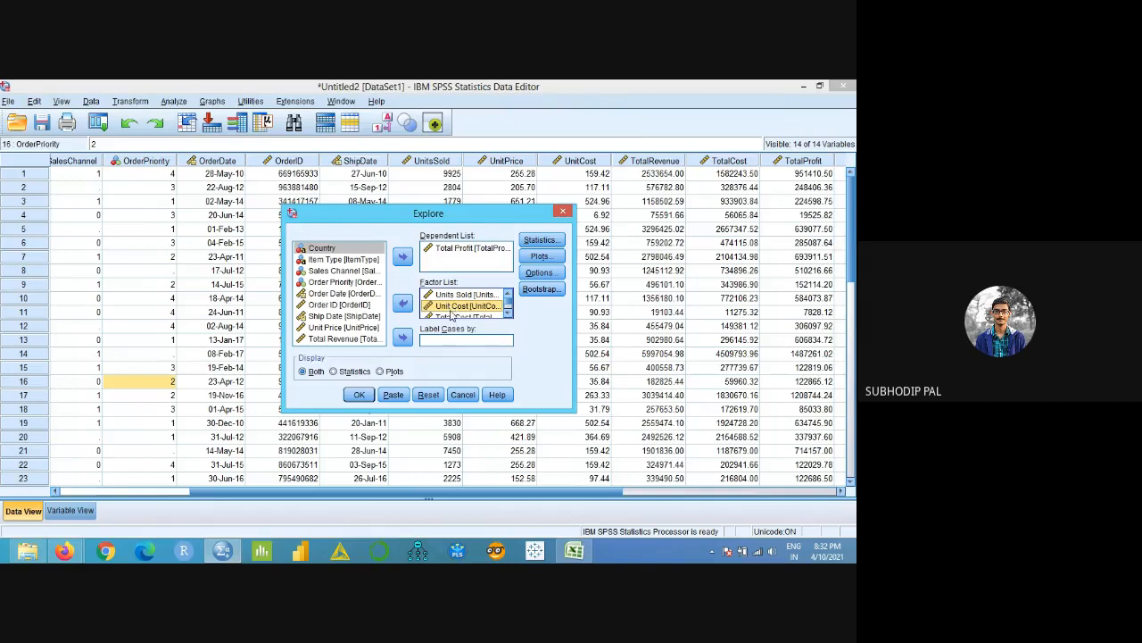
left_click(402, 304)
left_click(403, 305)
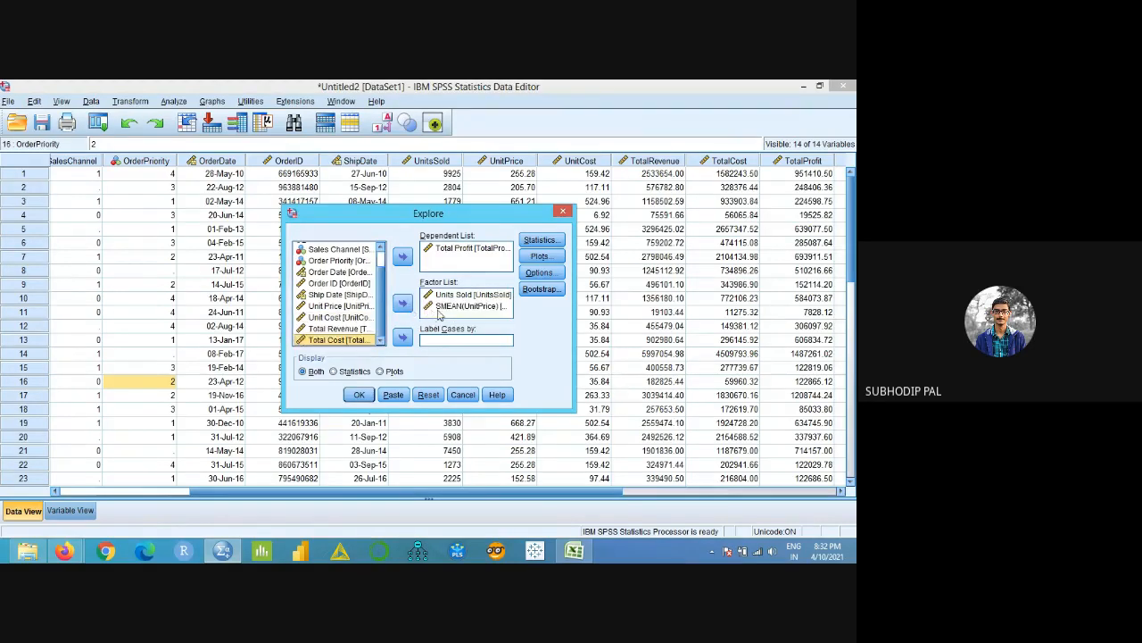
left_click(441, 295)
left_click(402, 304)
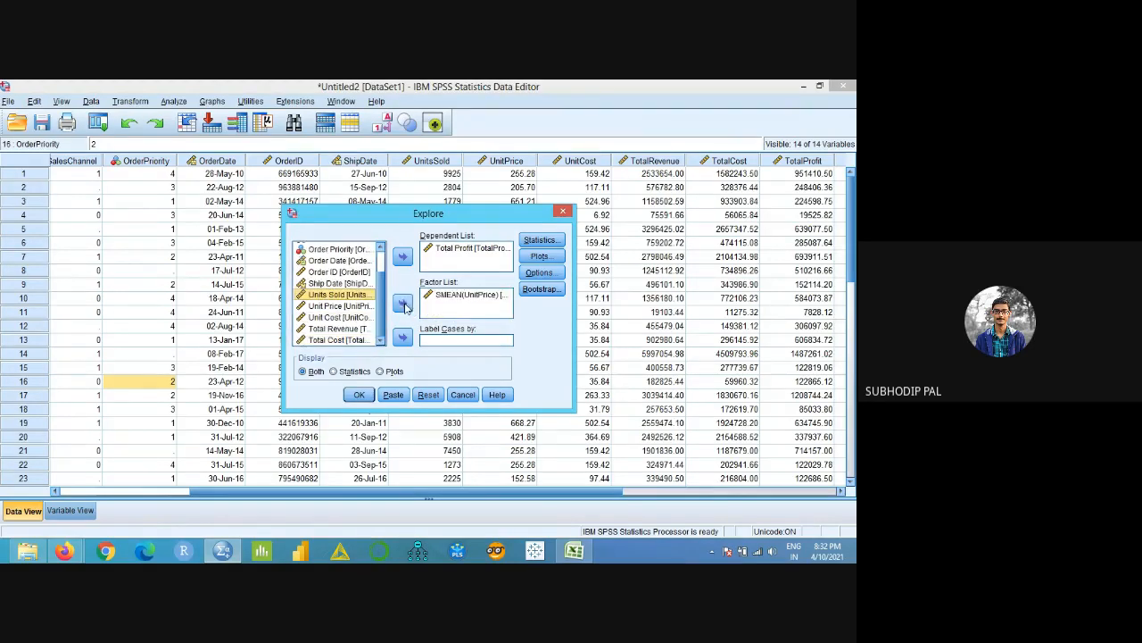
- Keep descriptives, outliers, stem-and-leaf, histogram, normality plots with tests and listwise exclusion, and run the Explore analysis
left_click(541, 239)
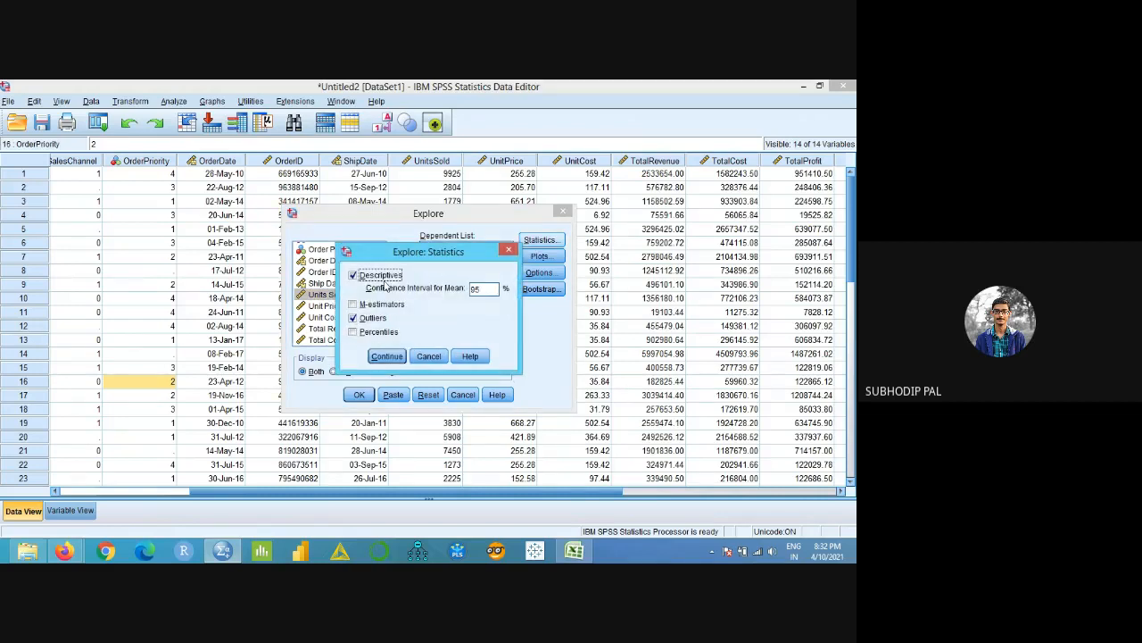
left_click(386, 356)
left_click(538, 257)
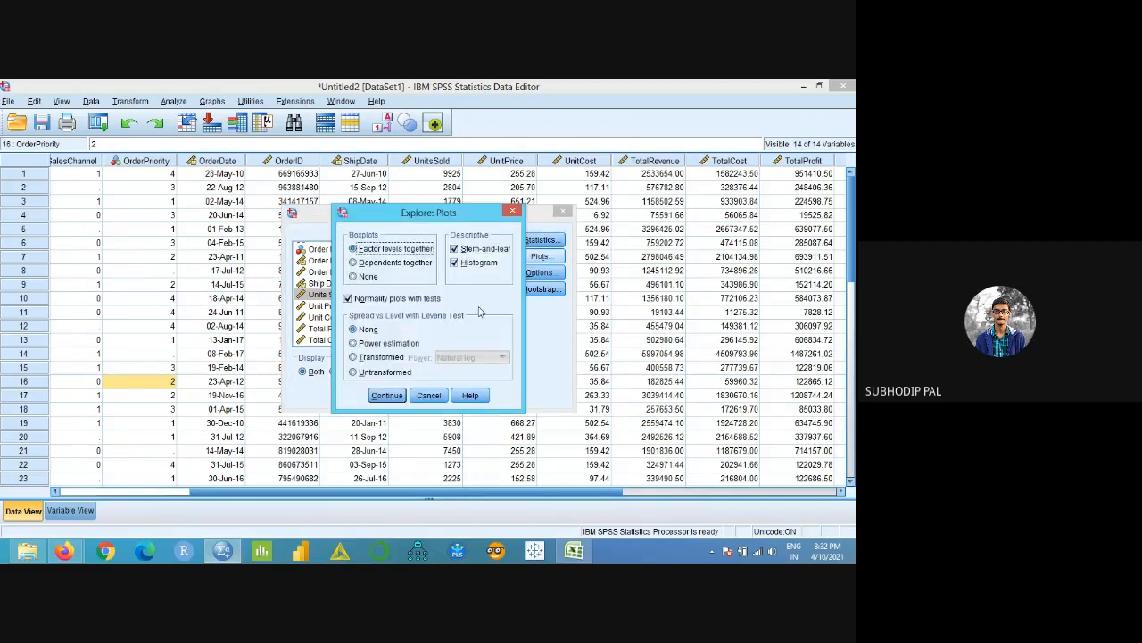
left_click(386, 395)
left_click(539, 272)
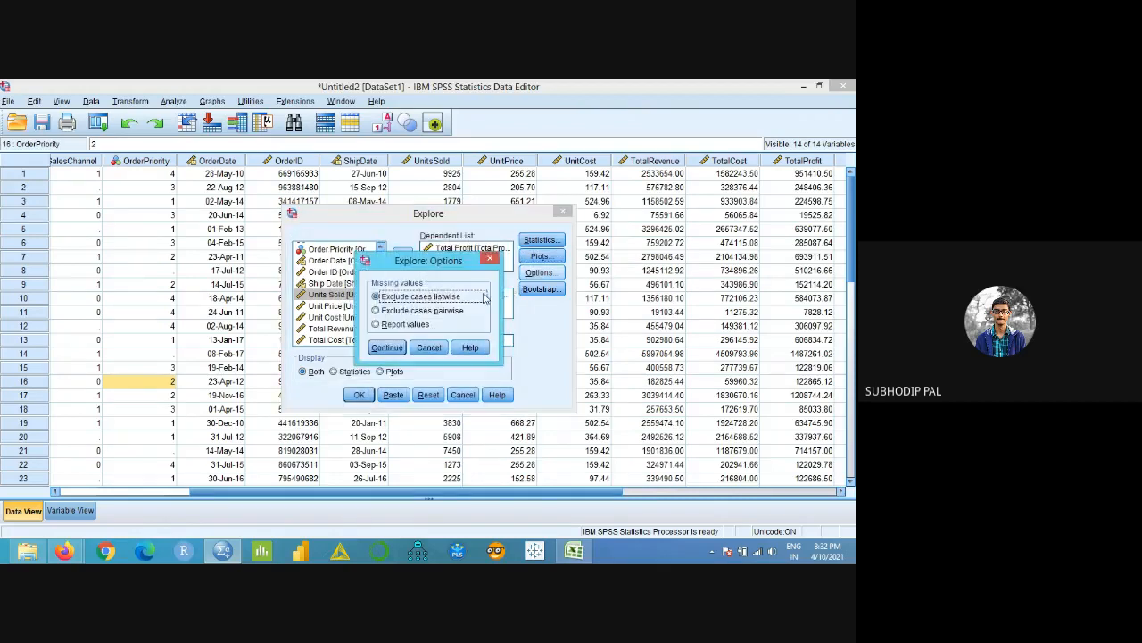
left_click(396, 349)
left_click(365, 394)
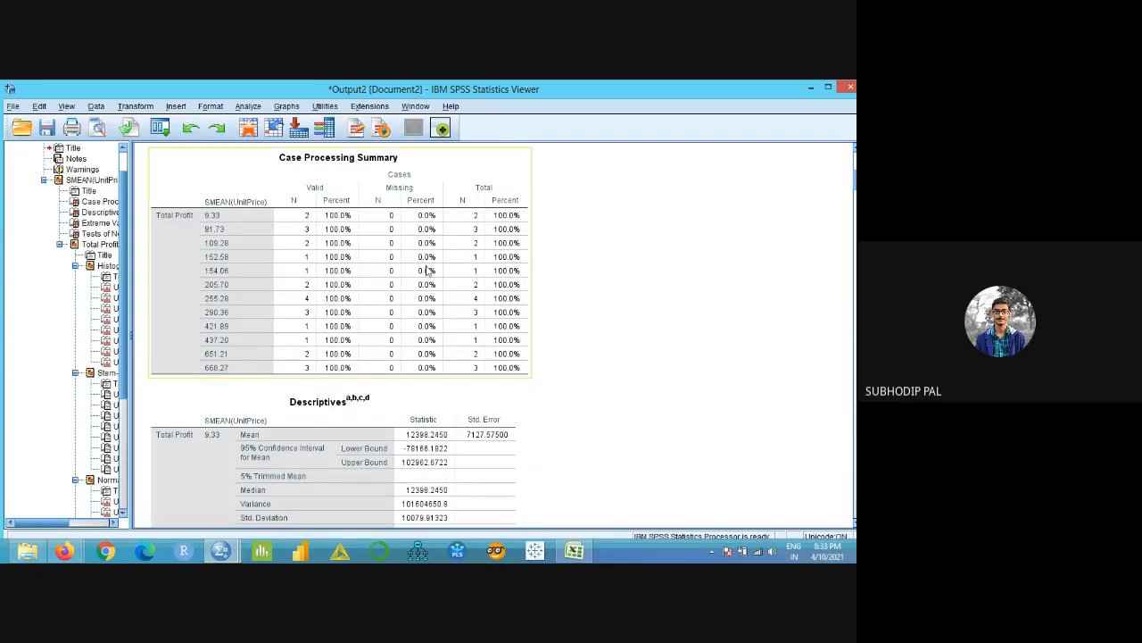
- Review the new output's case processing summary, descriptives table and Total Profit histograms by mean-replaced unit price
scroll(505, 274, "down", 3)
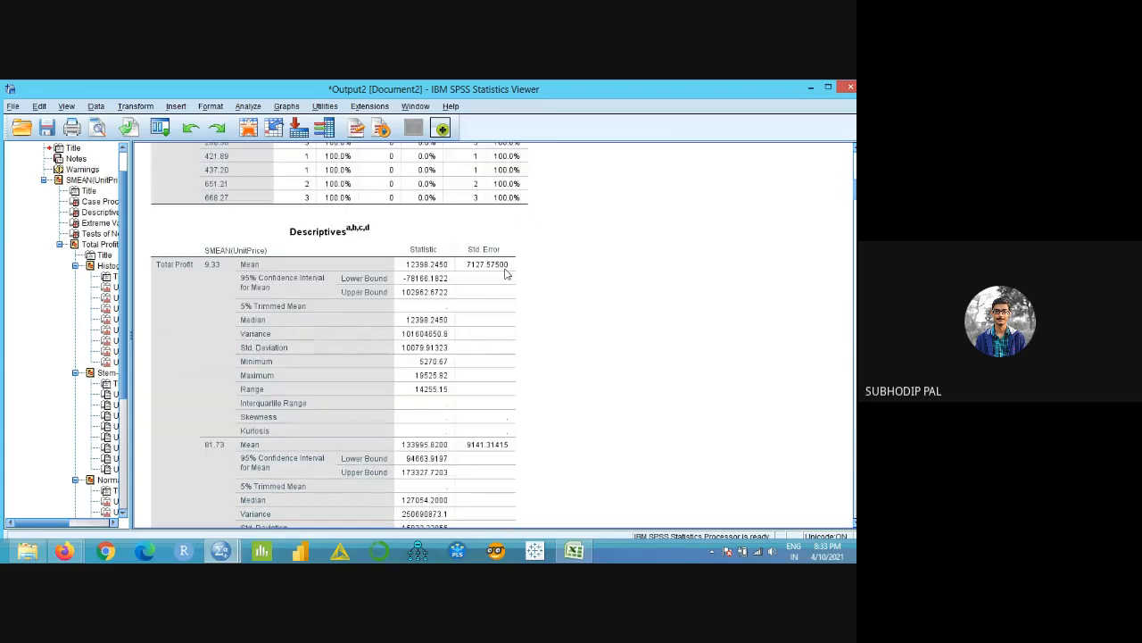
left_click(505, 274)
scroll(506, 274, "down", 1)
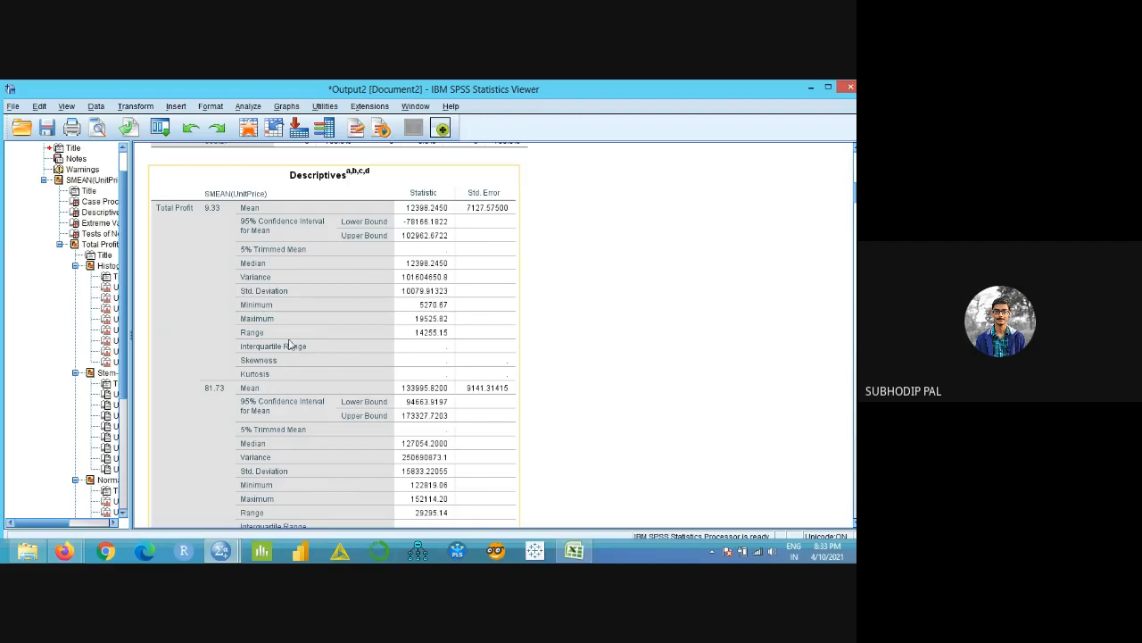
scroll(373, 361, "down", 3)
scroll(373, 361, "down", 20)
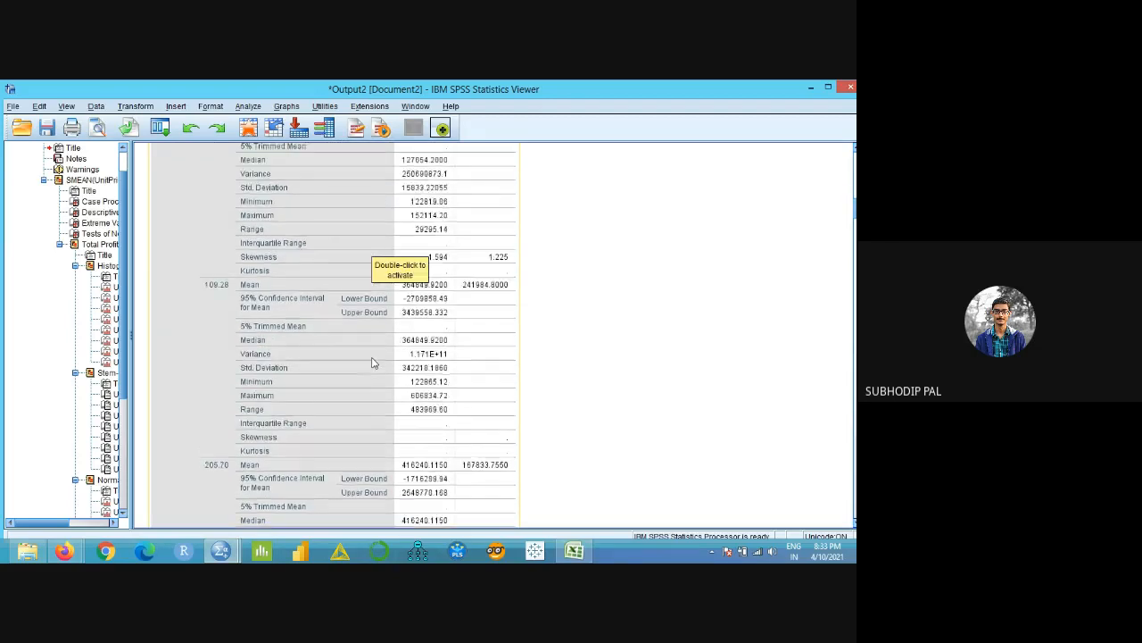
scroll(373, 355, "down", 20)
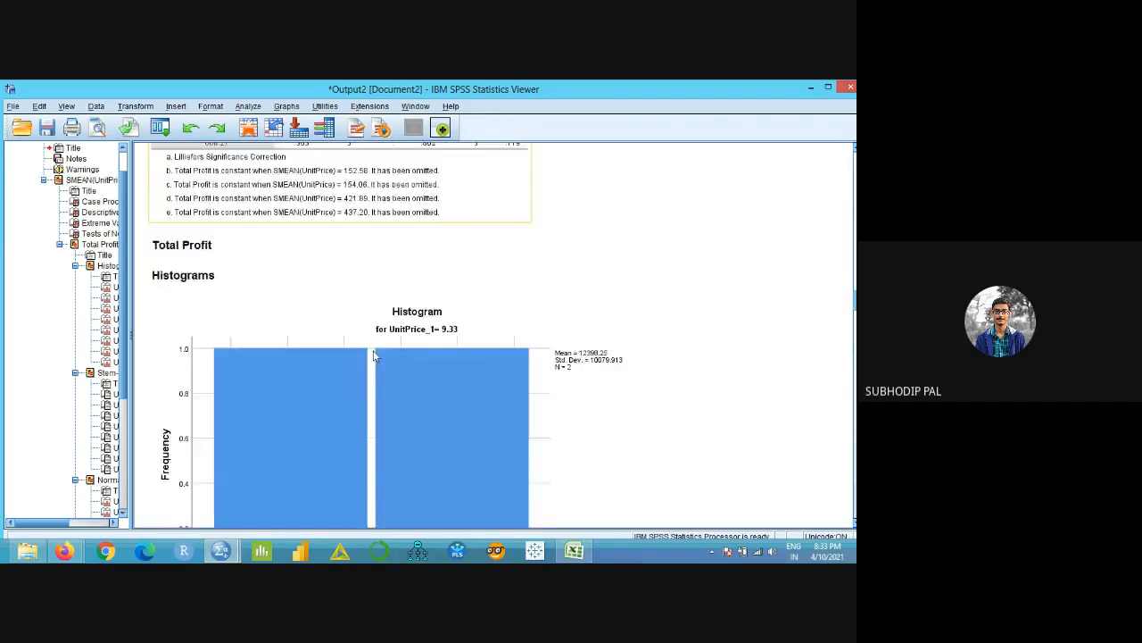
scroll(375, 355, "down", 20)
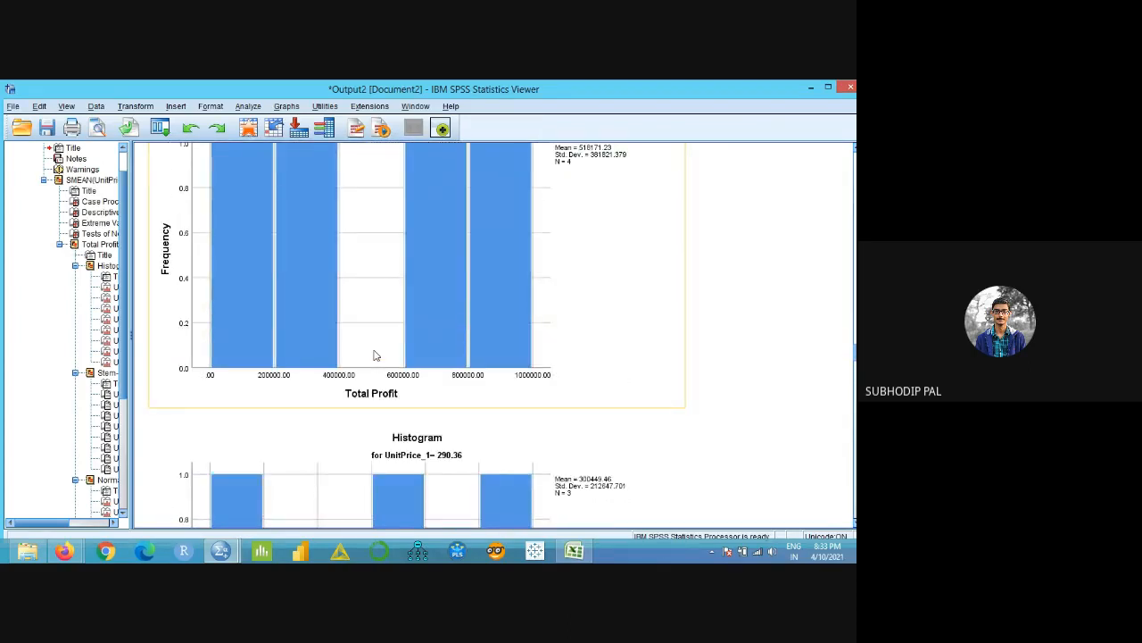
scroll(374, 356, "down", 5)
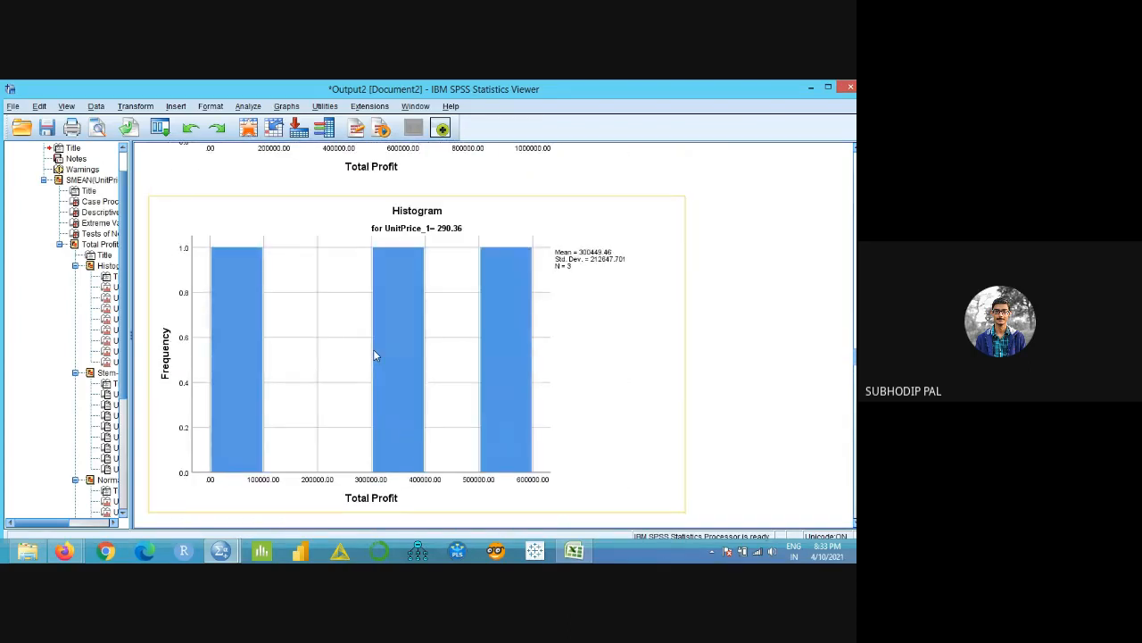
scroll(375, 355, "down", 12)
scroll(375, 355, "up", 3)
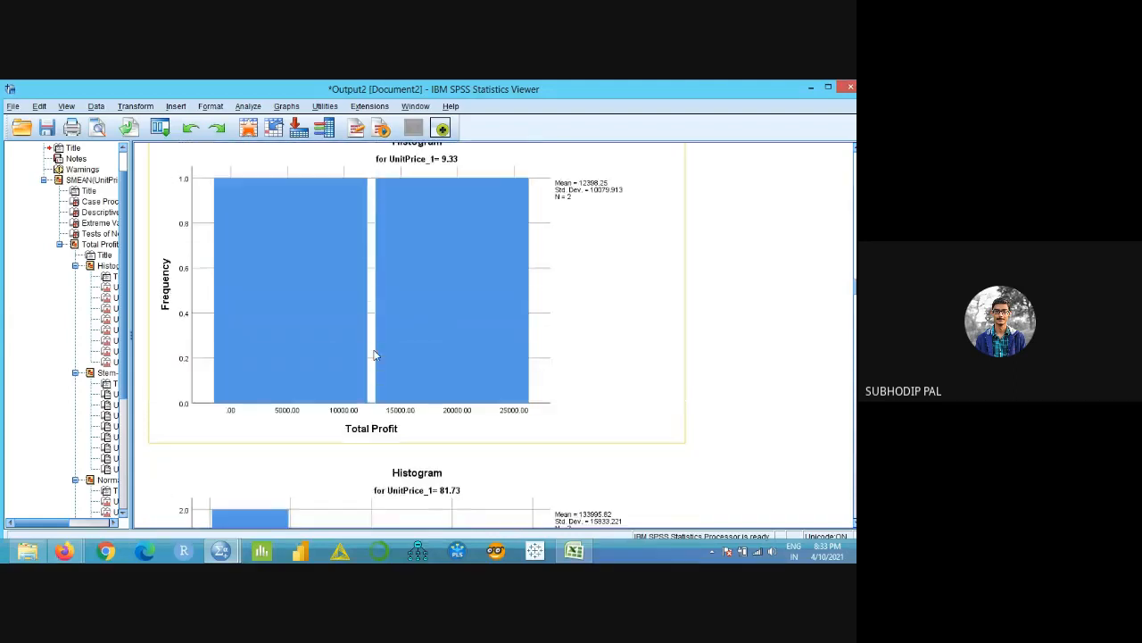
scroll(375, 355, "up", 3)
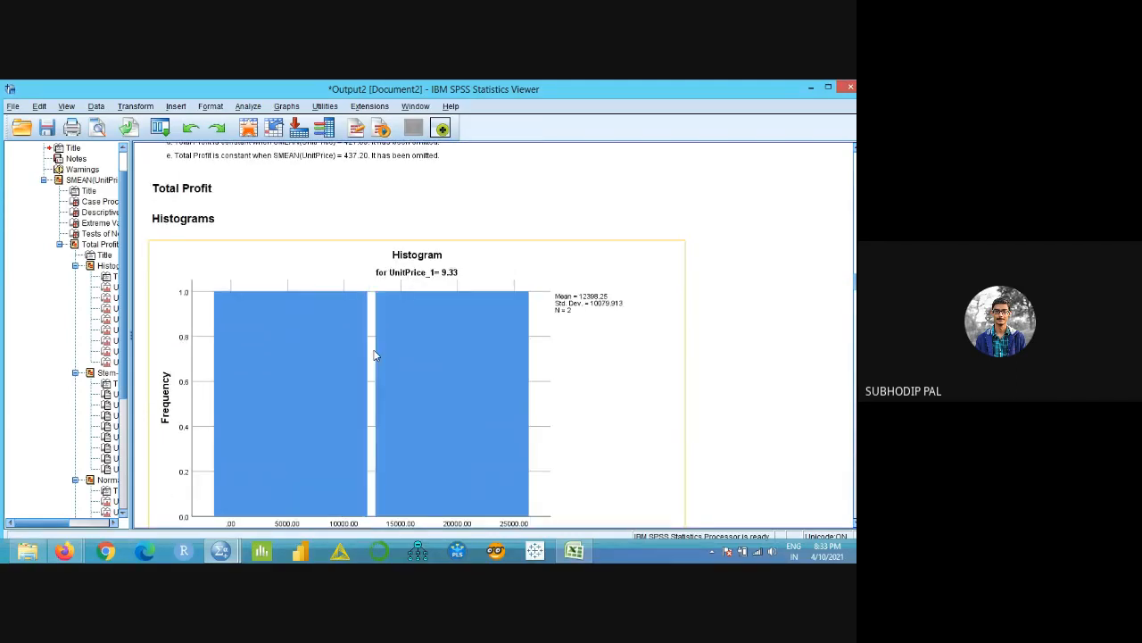
- Examine the histograms, stem-and-leaf plots, Q-Q plots and the Tests of Normality table for Total Profit by SMEAN(UnitPrice)
scroll(375, 355, "down", 10)
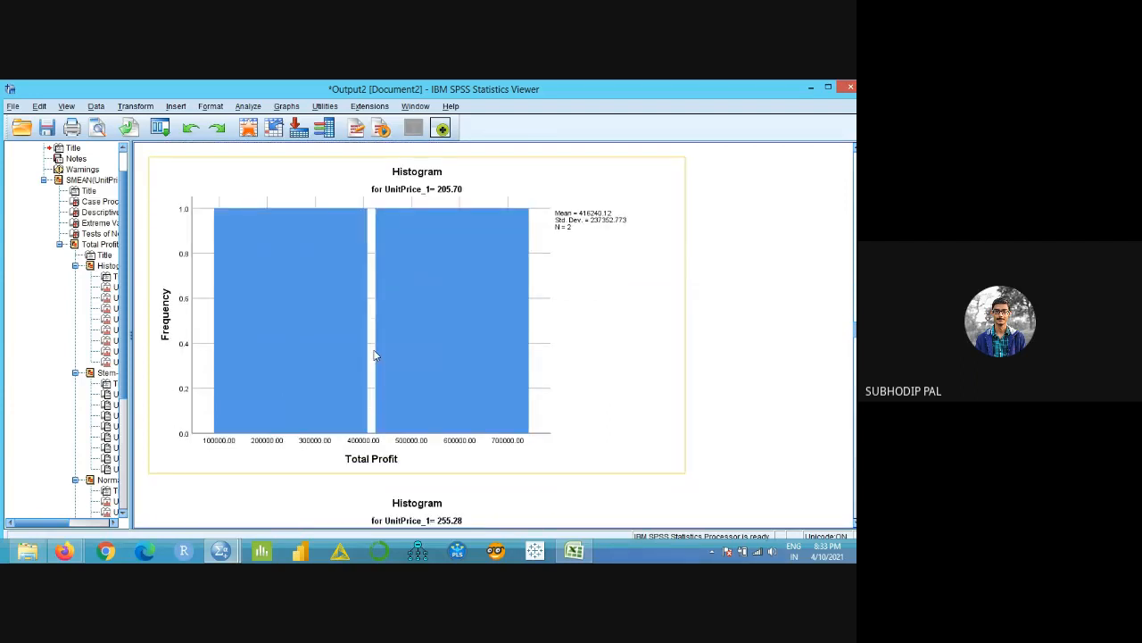
scroll(375, 355, "down", 12)
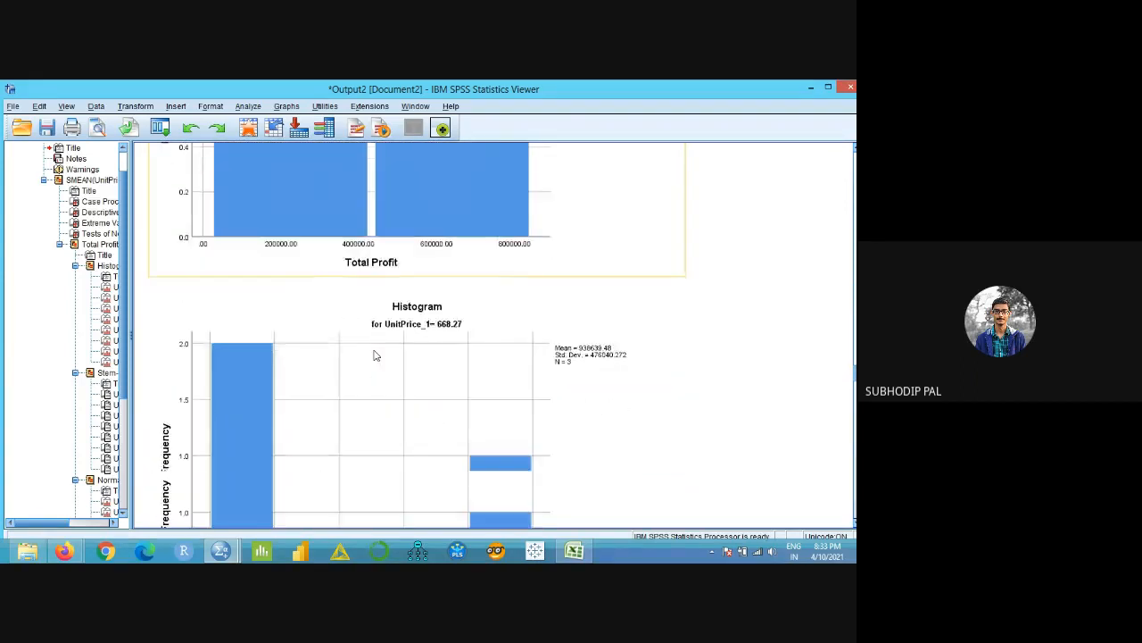
scroll(374, 356, "down", 12)
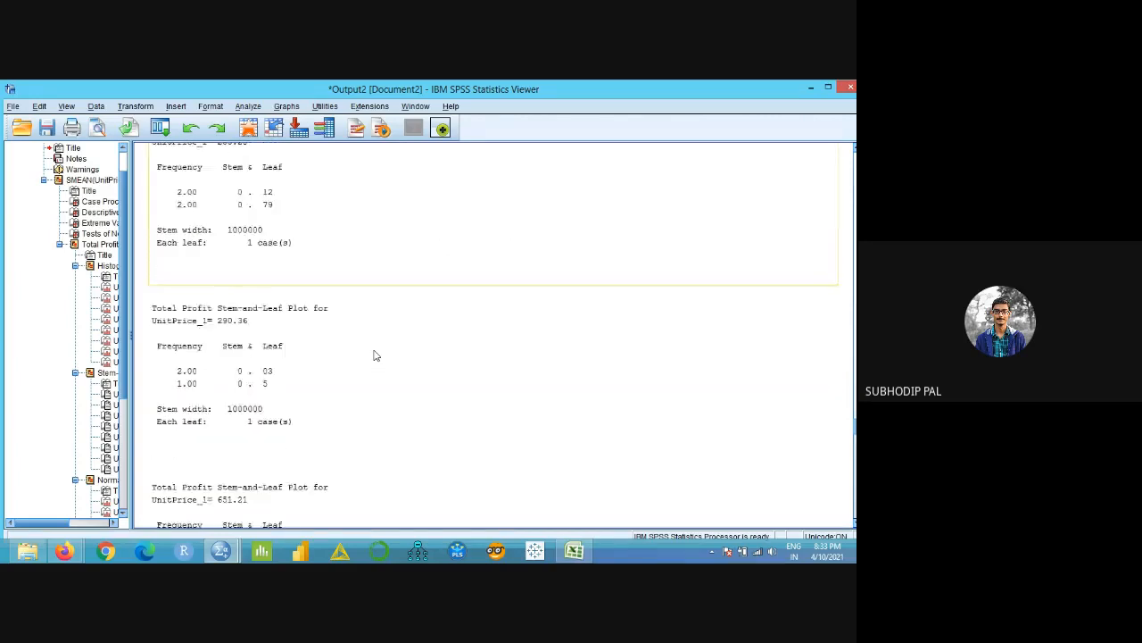
scroll(375, 355, "down", 10)
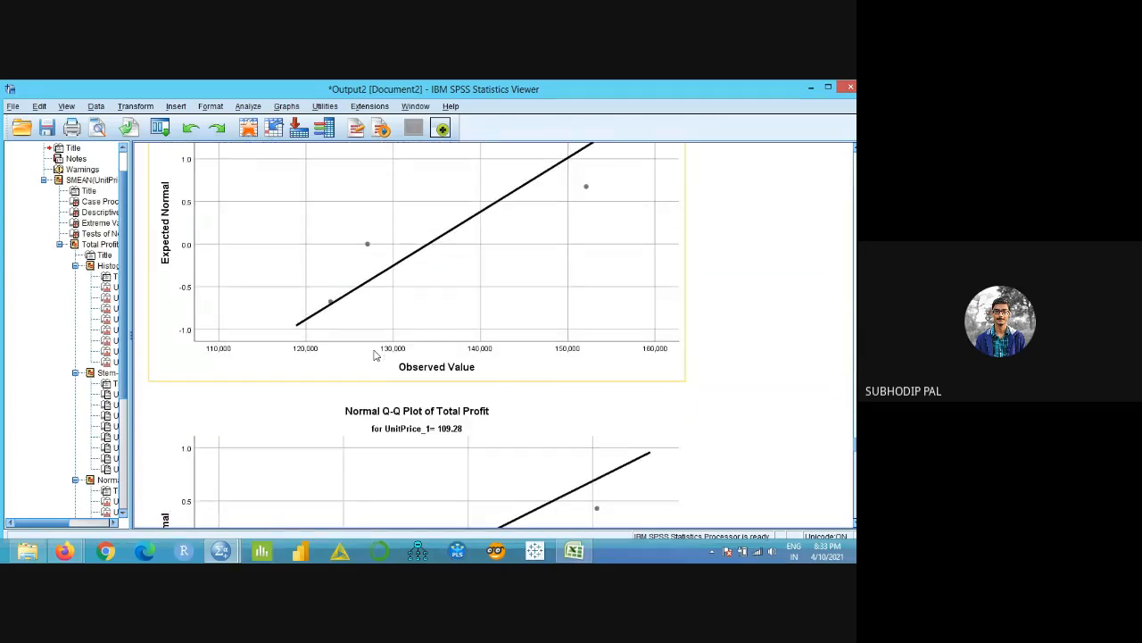
scroll(375, 355, "up", 15)
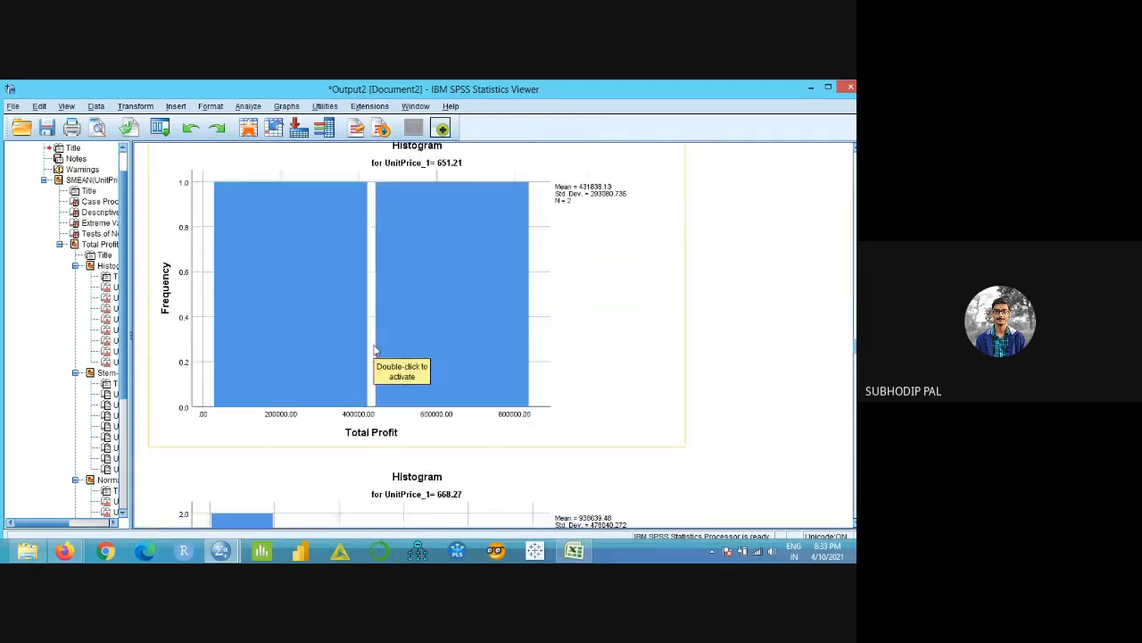
scroll(375, 349, "up", 15)
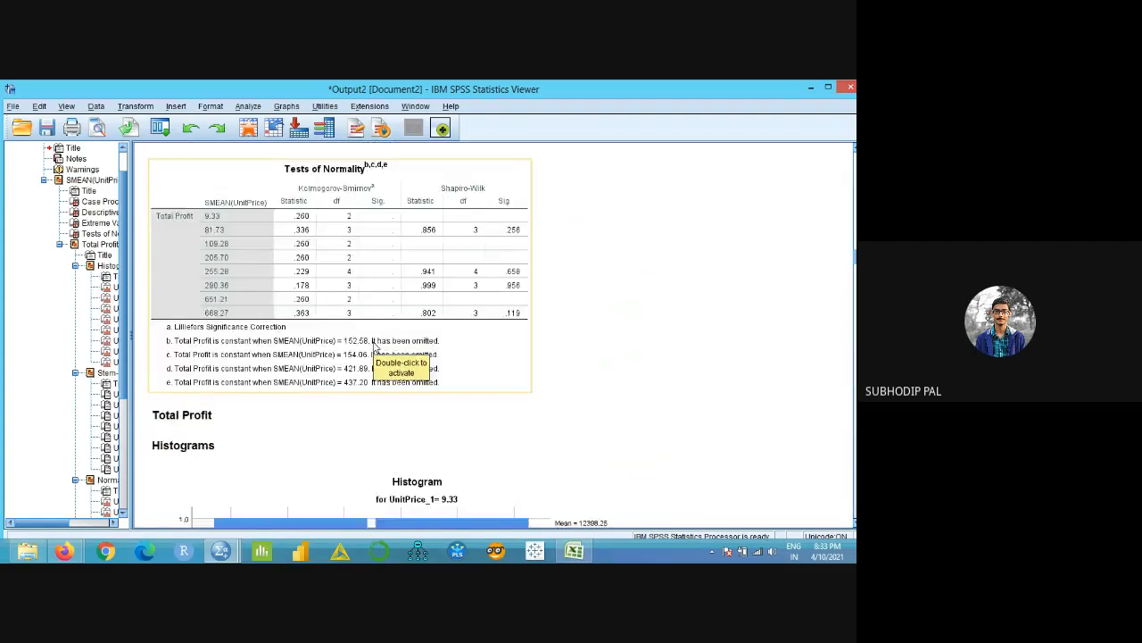
scroll(375, 350, "up", 5)
scroll(375, 348, "down", 10)
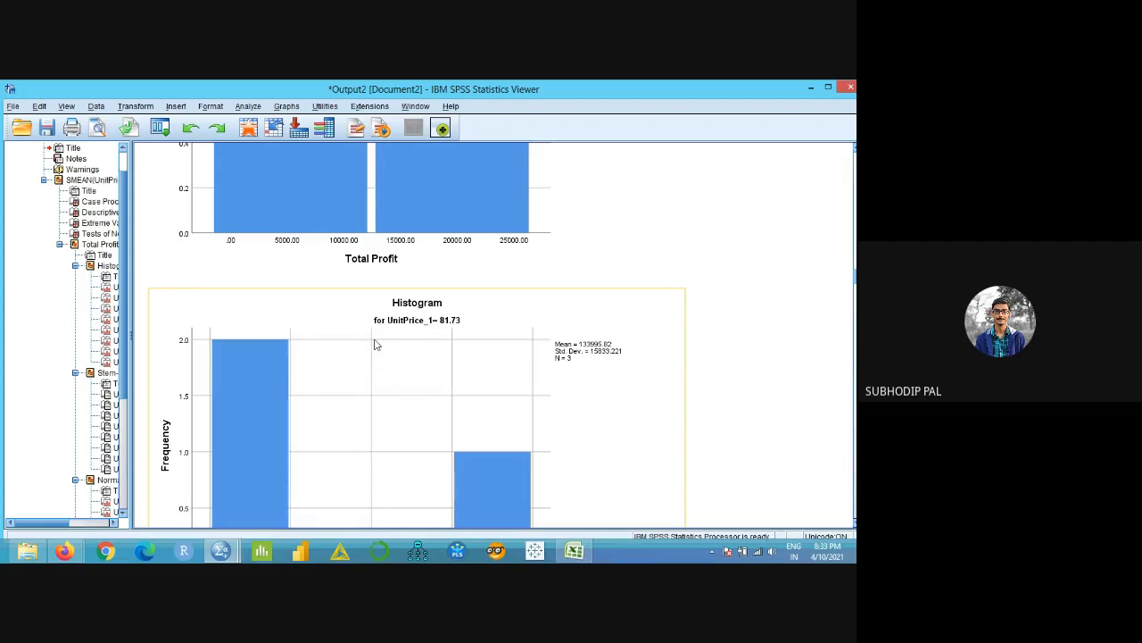
scroll(376, 344, "down", 12)
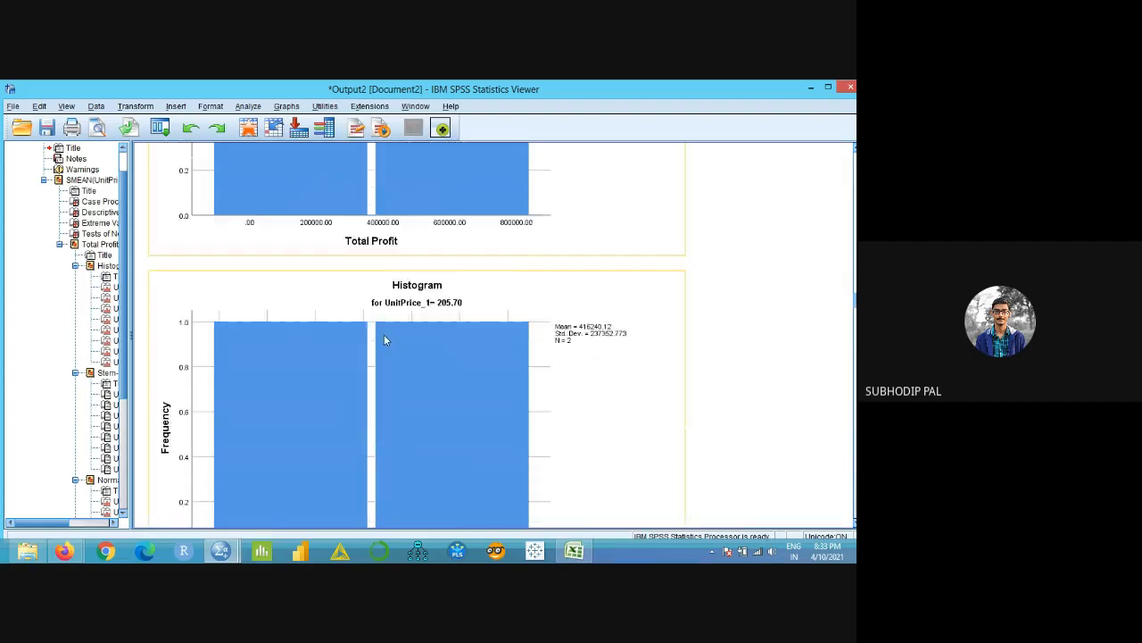
scroll(384, 340, "up", 15)
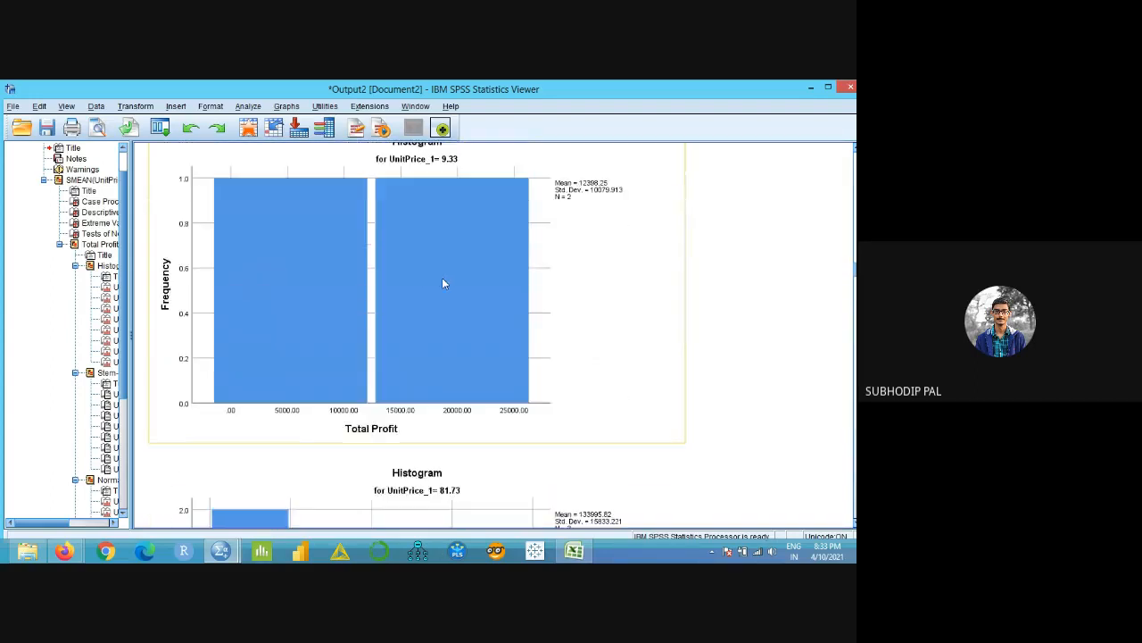
- Return to the dataset, reopen Explore and remove SMEAN(UnitPrice) from the factor list, leaving Total Profit as the only dependent variable
scroll(456, 285, "up", 5)
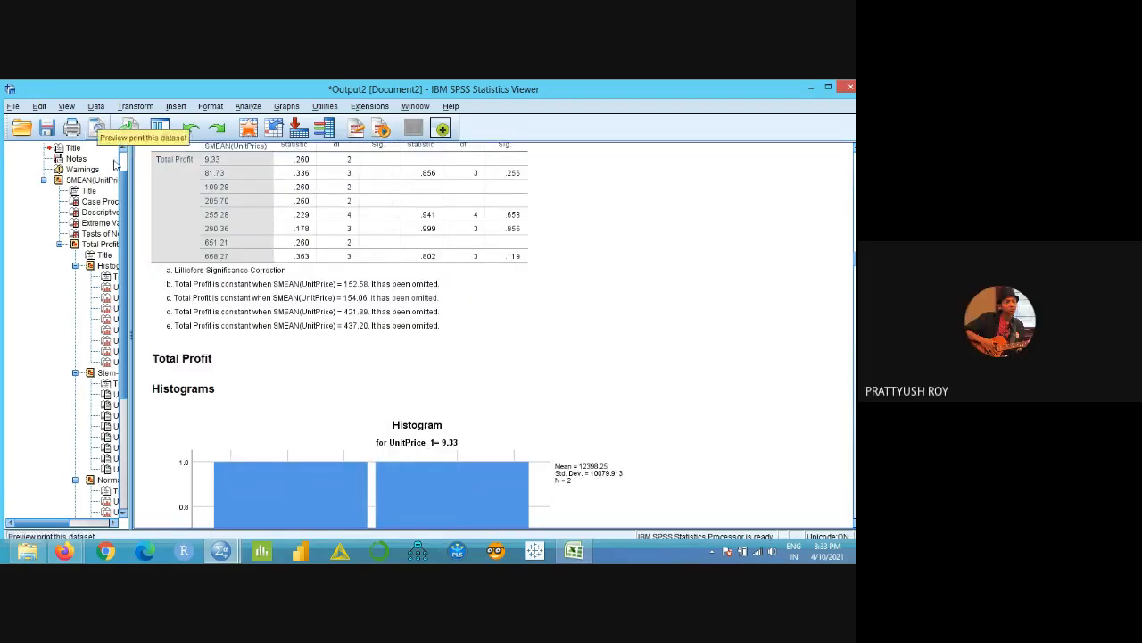
mouse_move(222, 552)
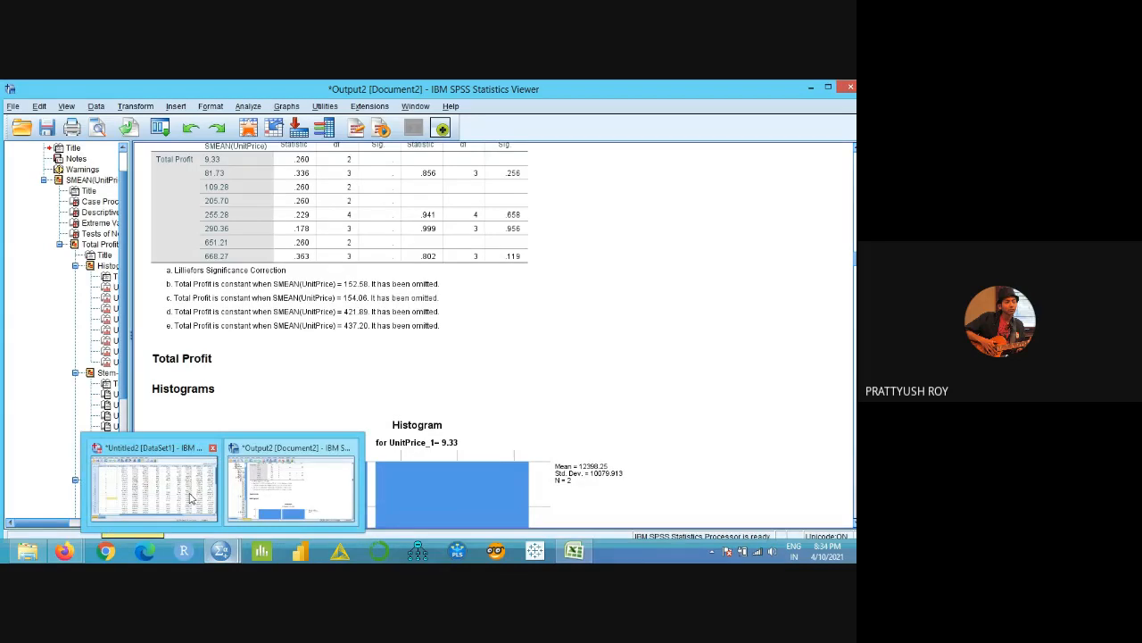
left_click(190, 498)
left_click(174, 100)
mouse_move(211, 136)
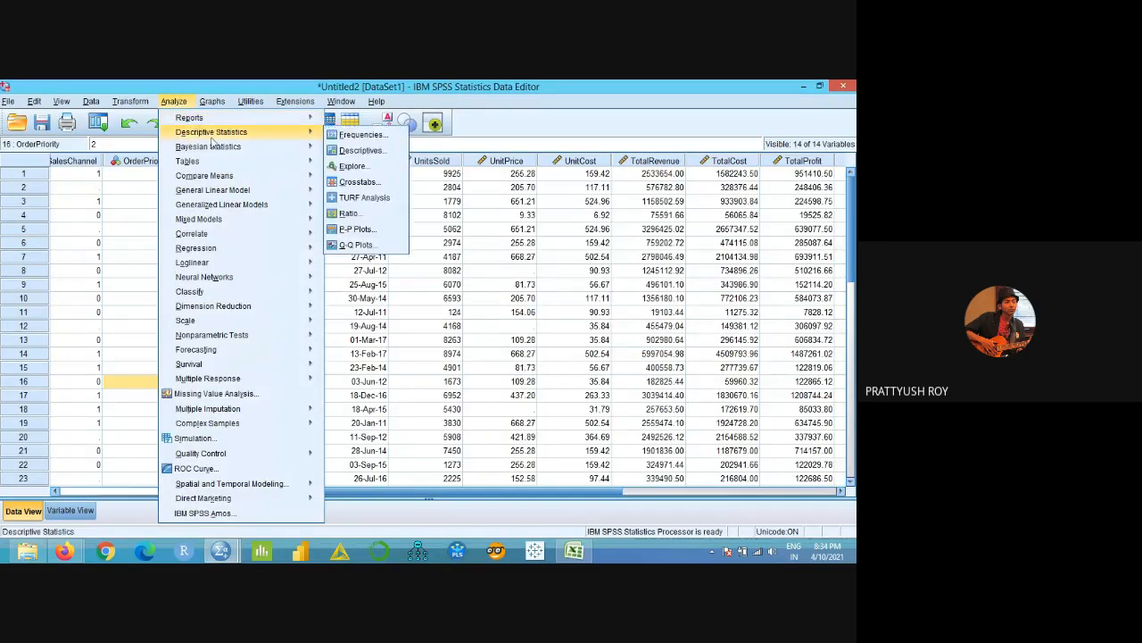
left_click(356, 168)
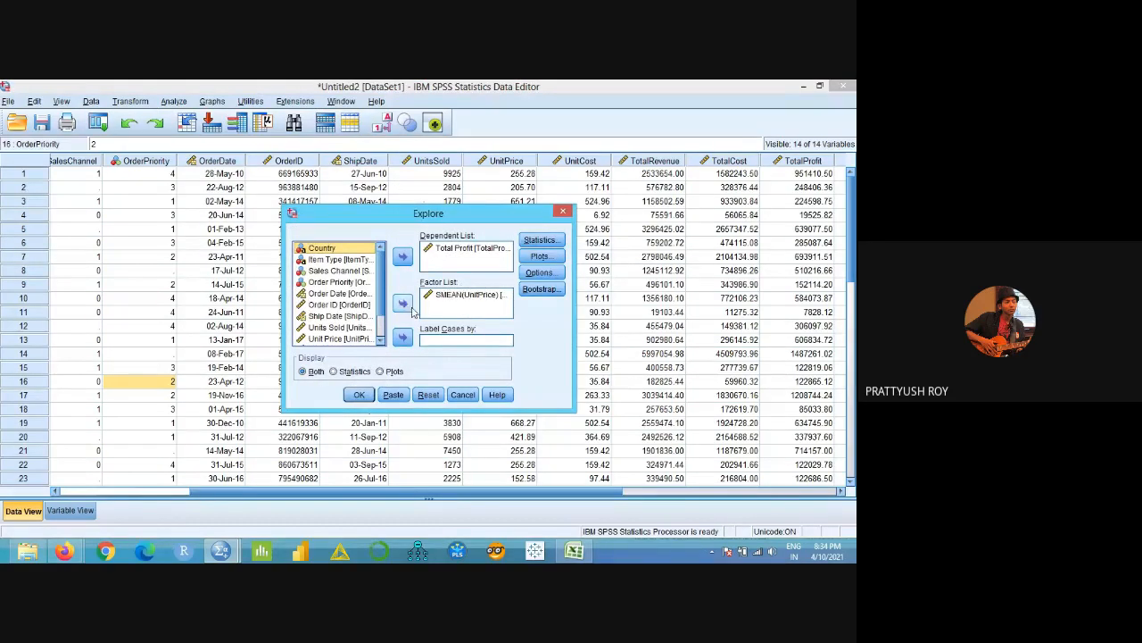
left_click(466, 295)
left_click(403, 304)
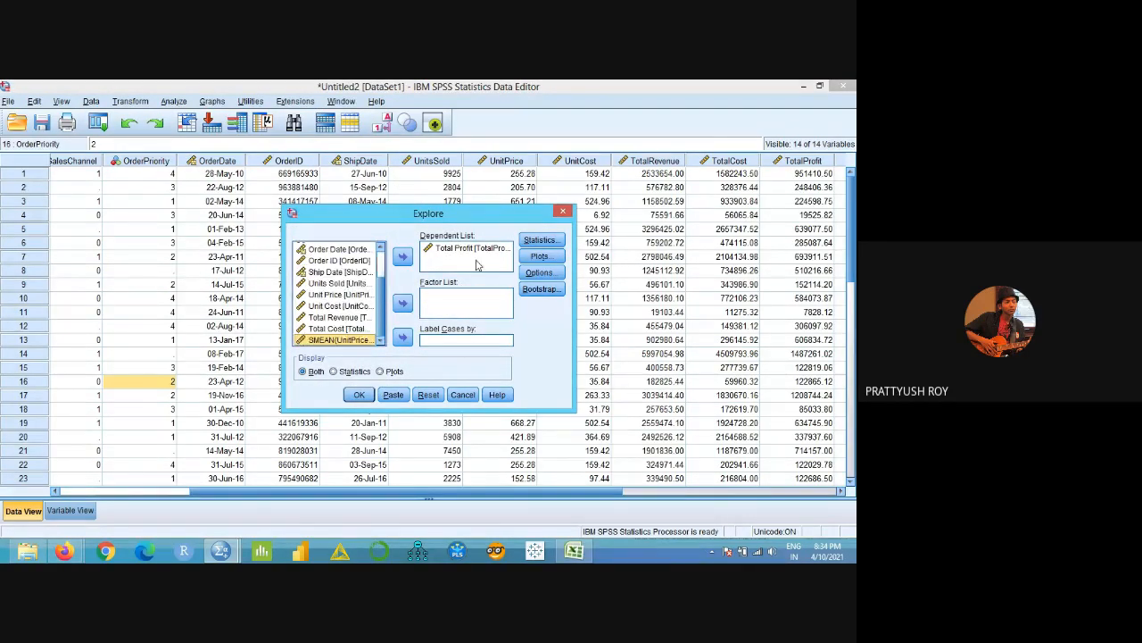
- Keep descriptives, outliers, histogram and normality plots with tests, turn off the stem-and-leaf plot, and run the Explore analysis
left_click(537, 241)
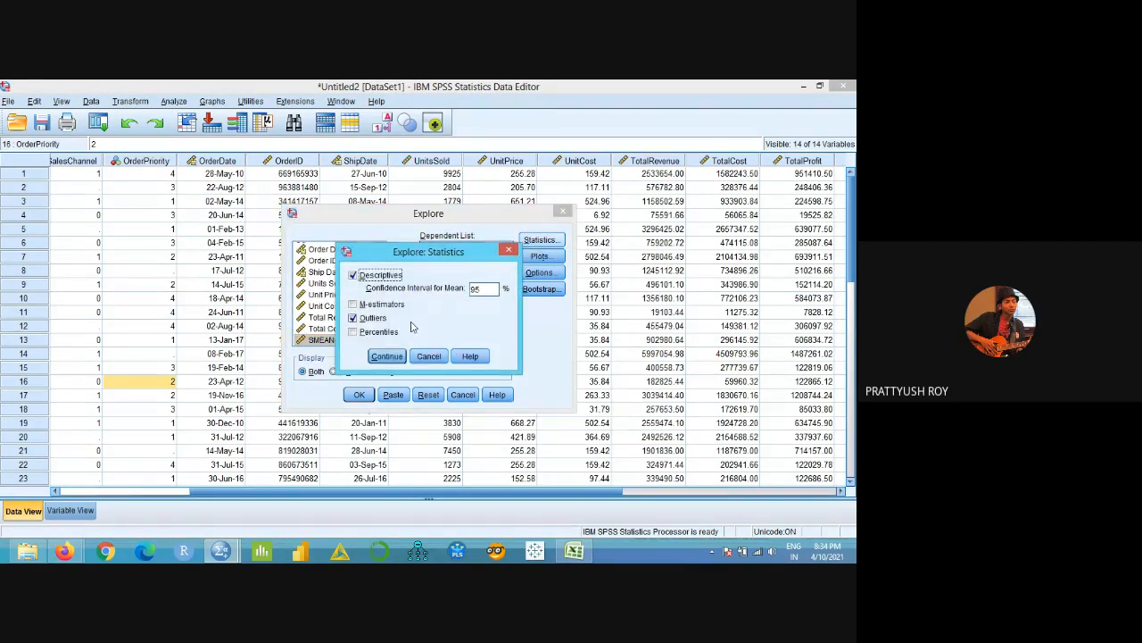
left_click(387, 356)
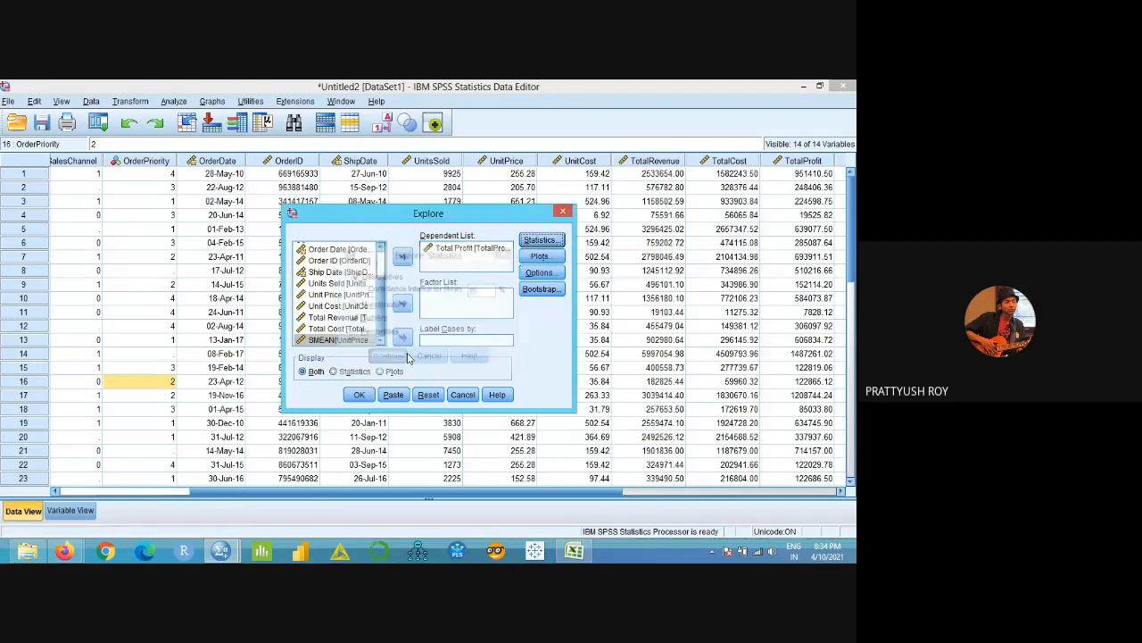
left_click(539, 256)
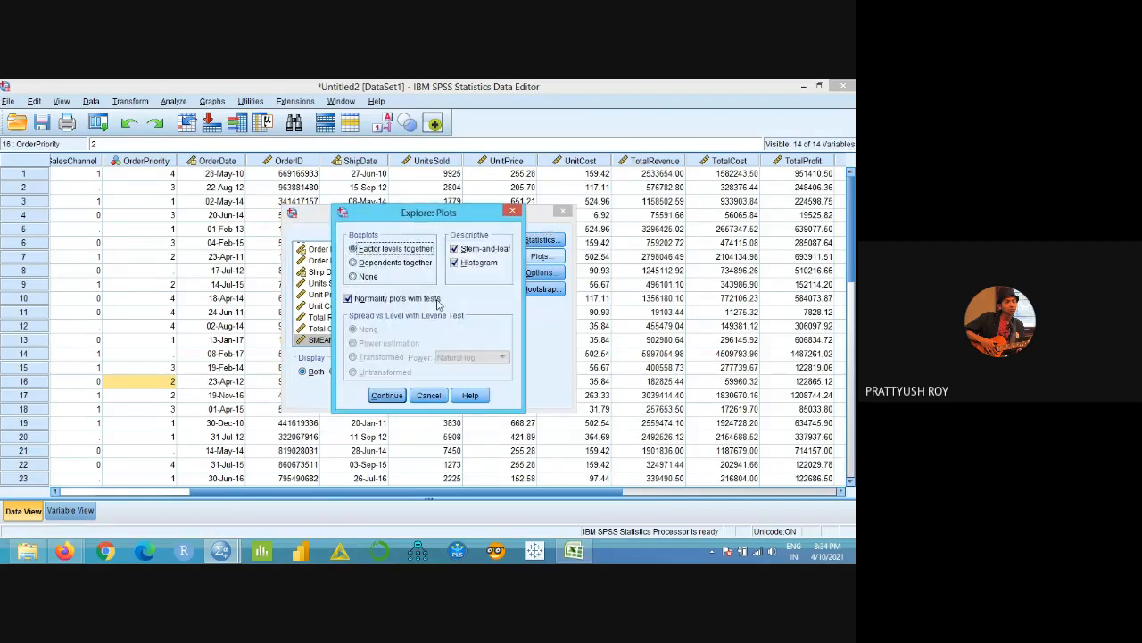
left_click(469, 249)
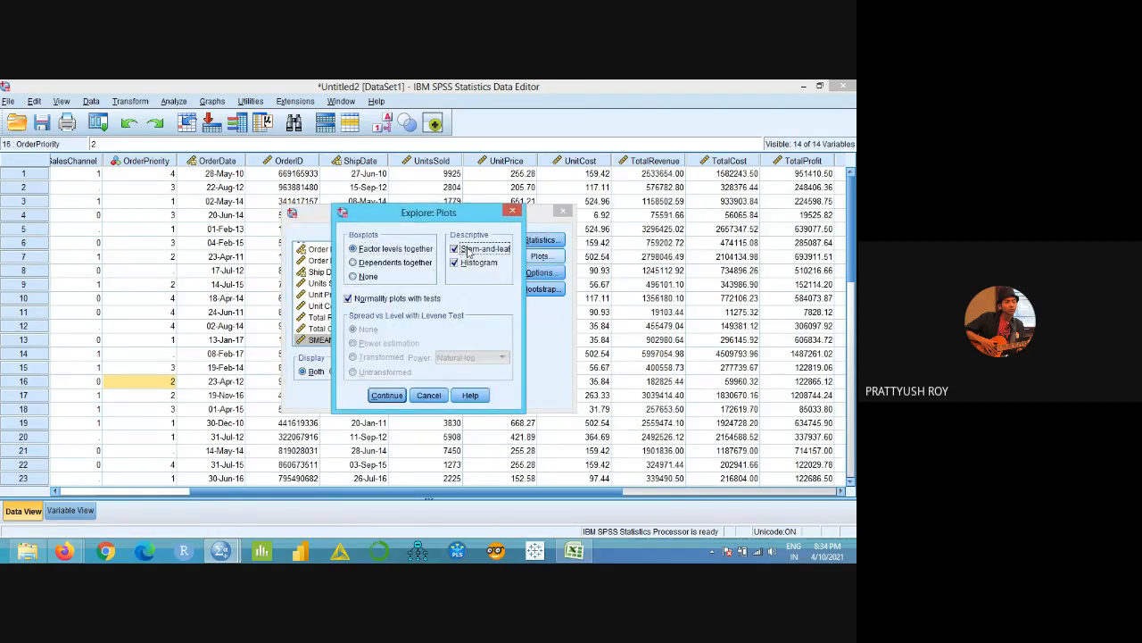
left_click(393, 401)
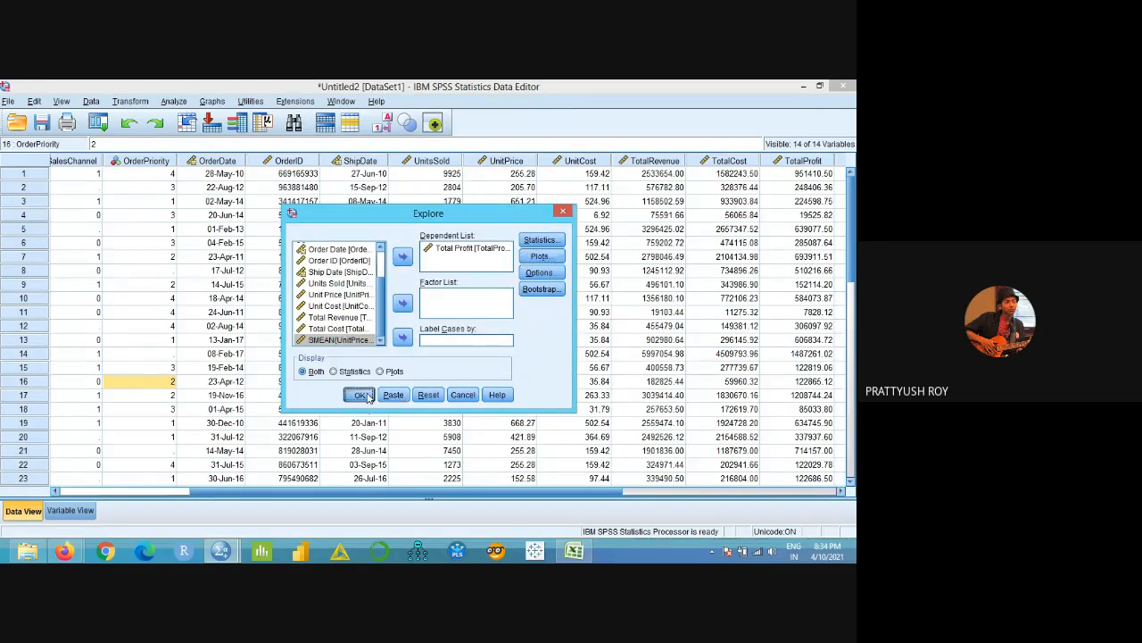
left_click(366, 395)
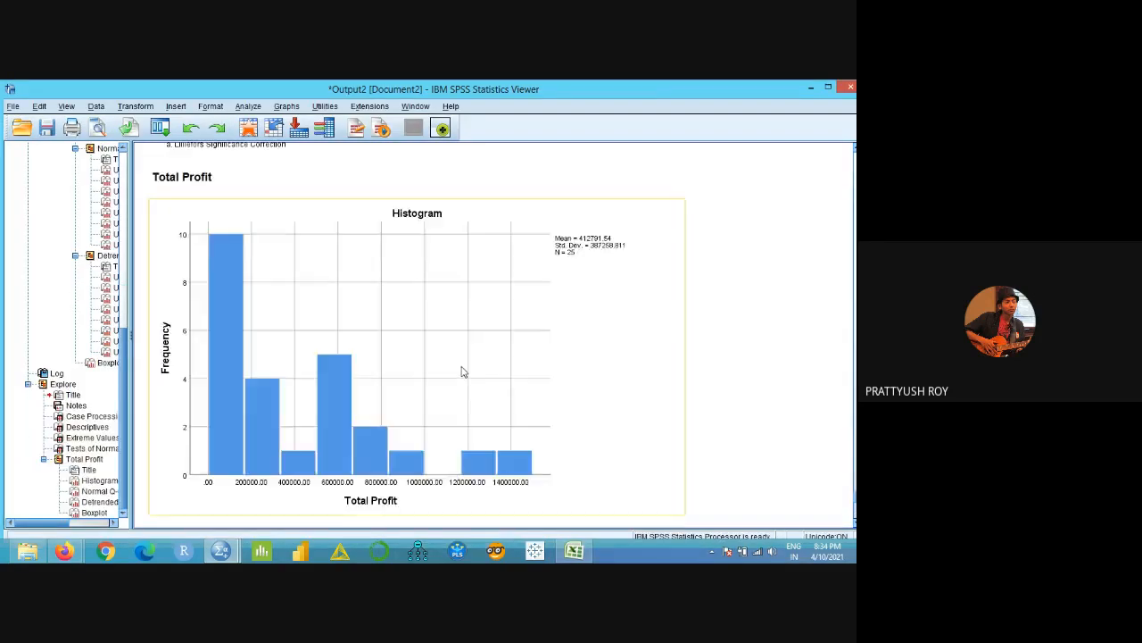
- Review the ungrouped Total Profit histogram, normal Q-Q plot and boxplot in the new output
scroll(462, 373, "down", 15)
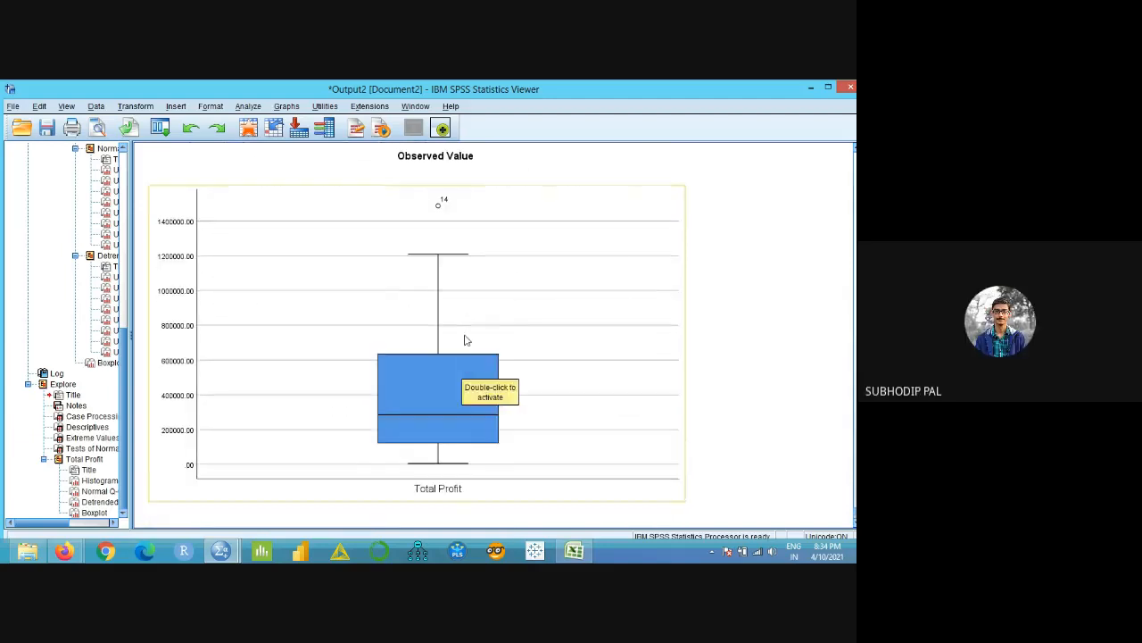
scroll(472, 343, "up", 12)
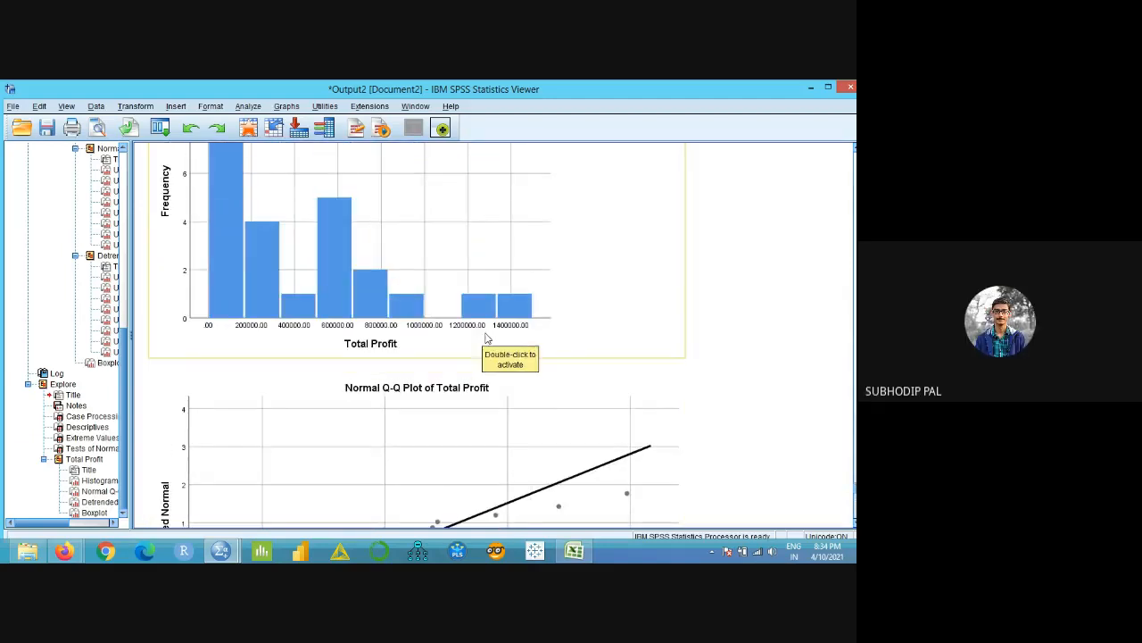
scroll(487, 339, "down", 3)
scroll(488, 340, "up", 4)
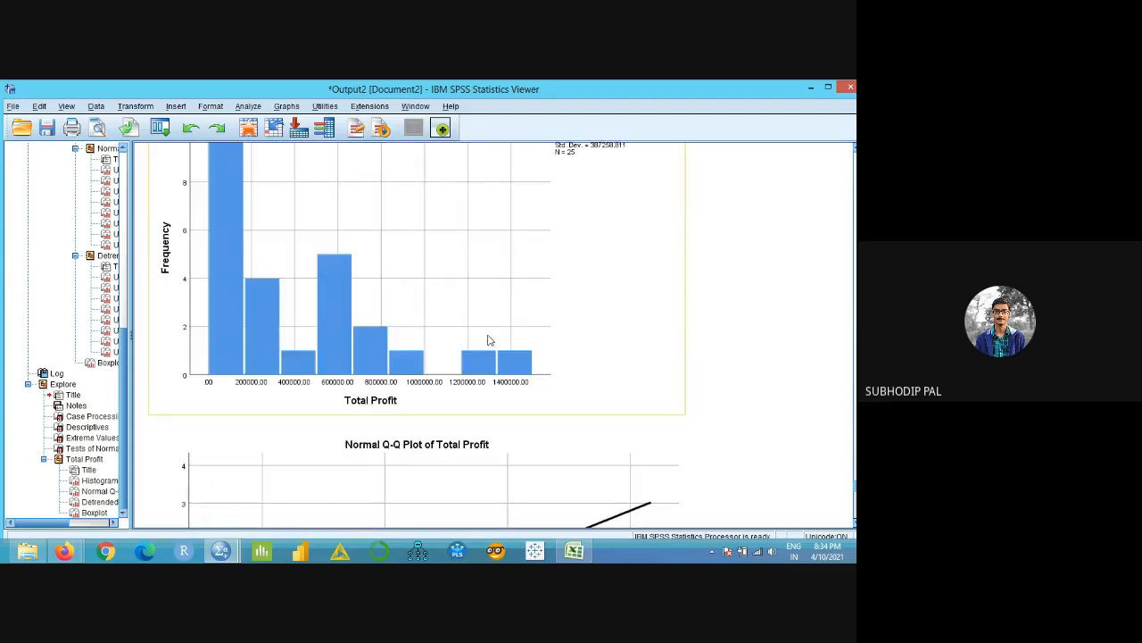
scroll(457, 389, "up", 2)
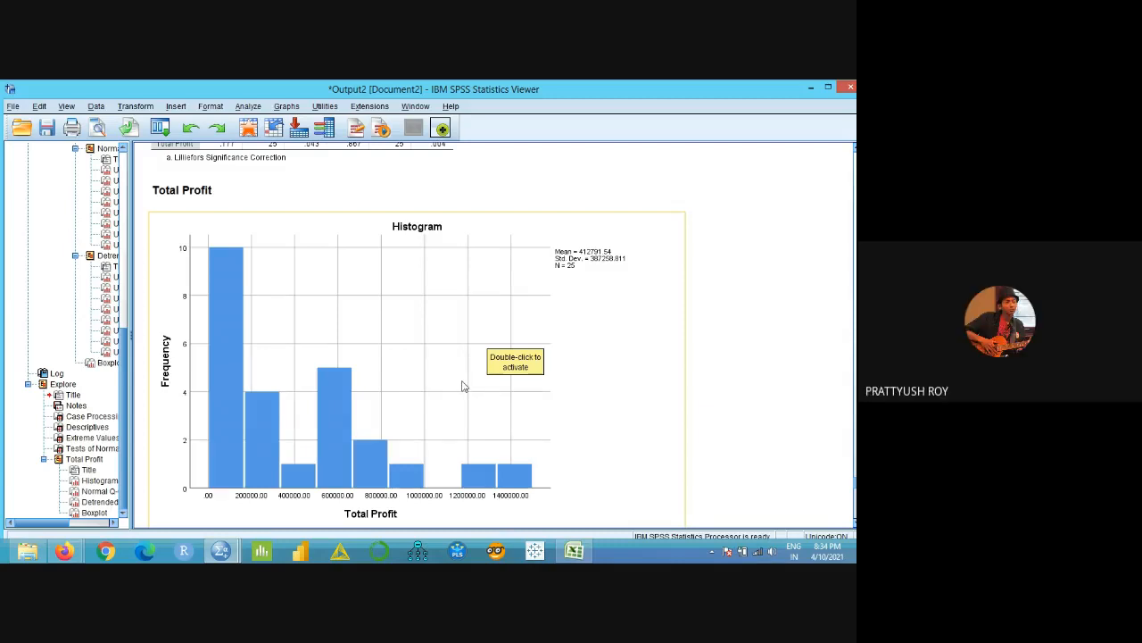
scroll(462, 385, "down", 1)
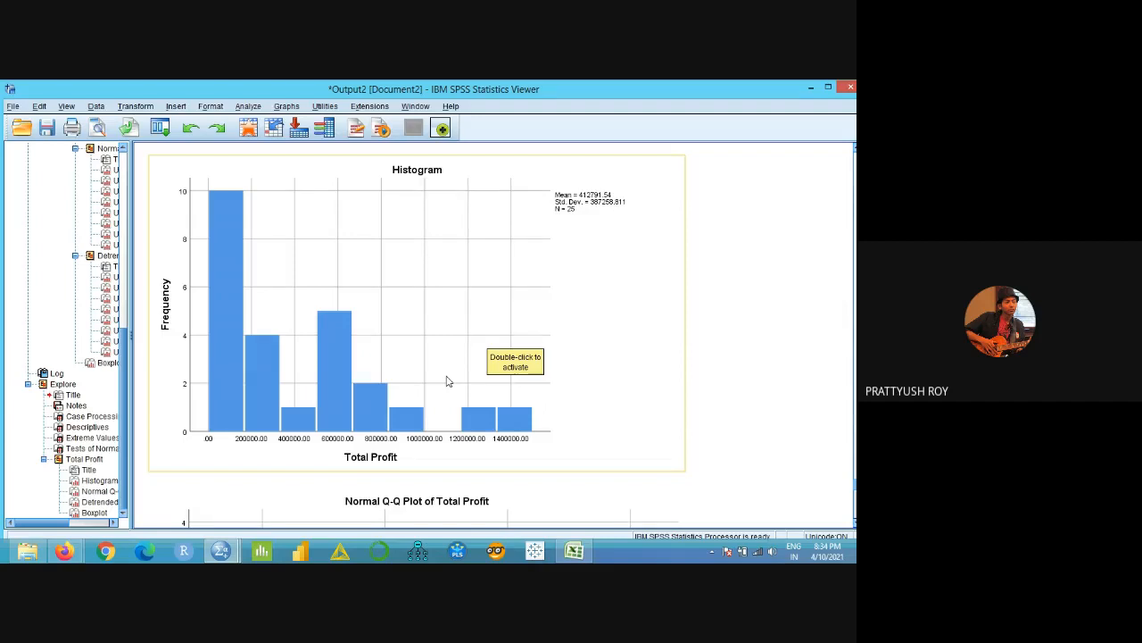
scroll(448, 381, "down", 5)
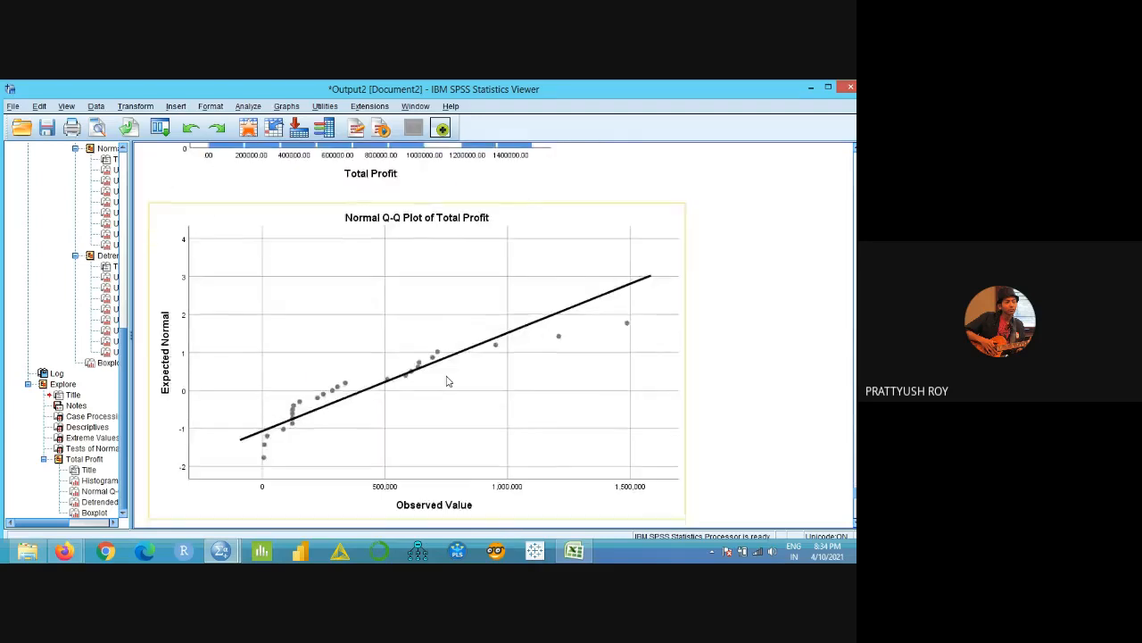
scroll(448, 381, "up", 3)
scroll(448, 381, "up", 2)
scroll(448, 386, "down", 3)
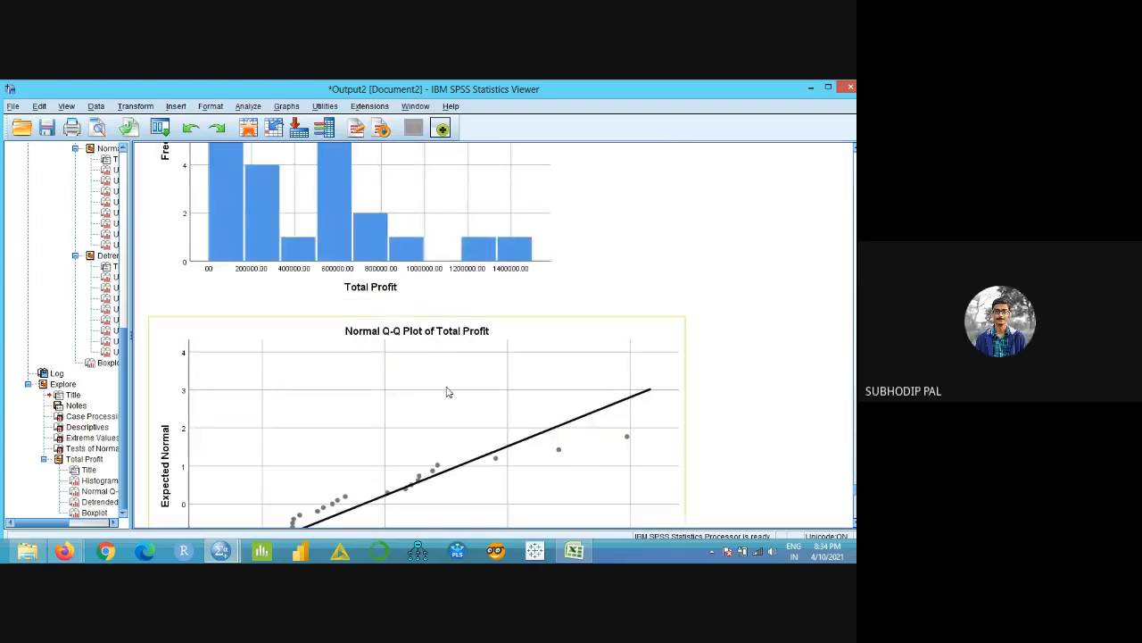
scroll(448, 391, "down", 2)
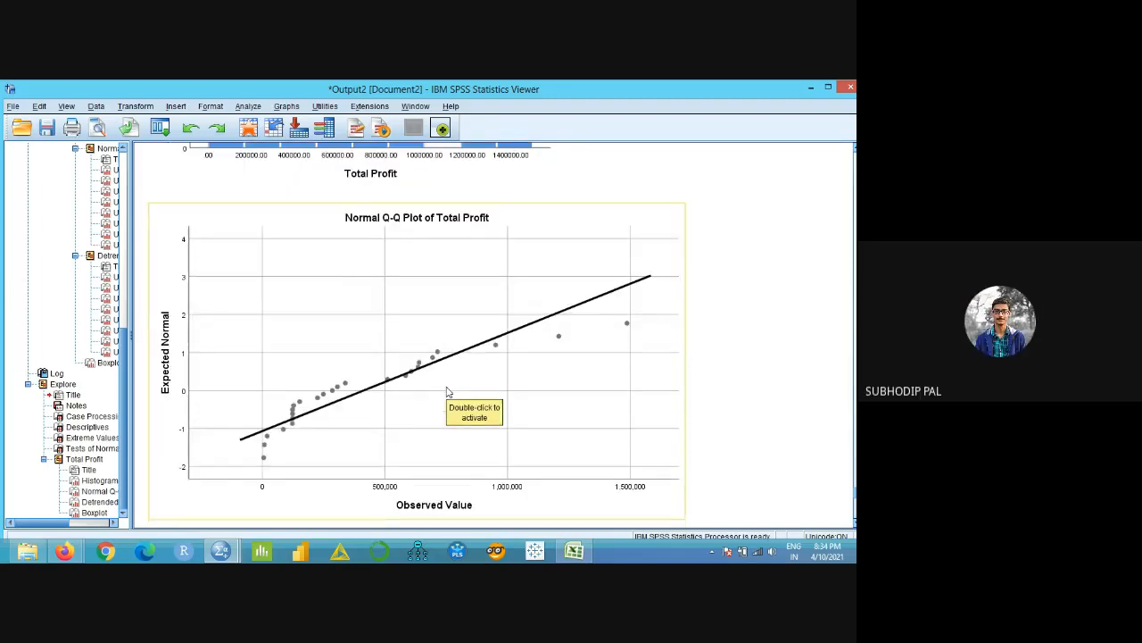
- Compare the shape of the Total Profit histogram with the Q-Q plots and the boxplot of the same variable
scroll(442, 392, "up", 3)
scroll(437, 392, "up", 3)
left_click(479, 352)
scroll(479, 351, "down", 10)
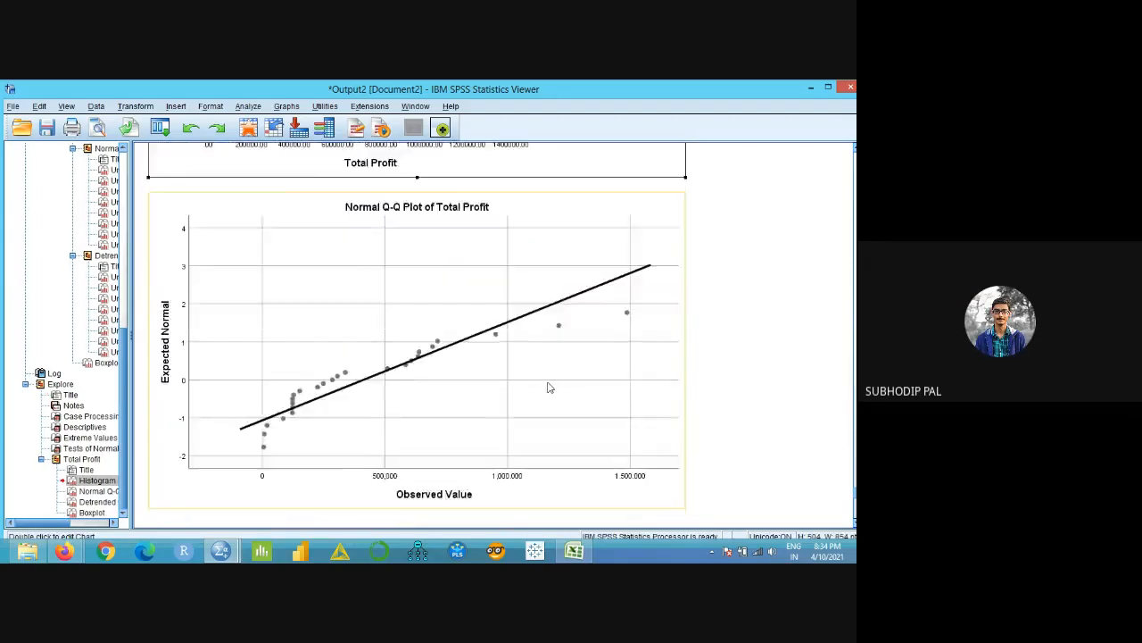
scroll(548, 387, "down", 6)
scroll(548, 387, "up", 2)
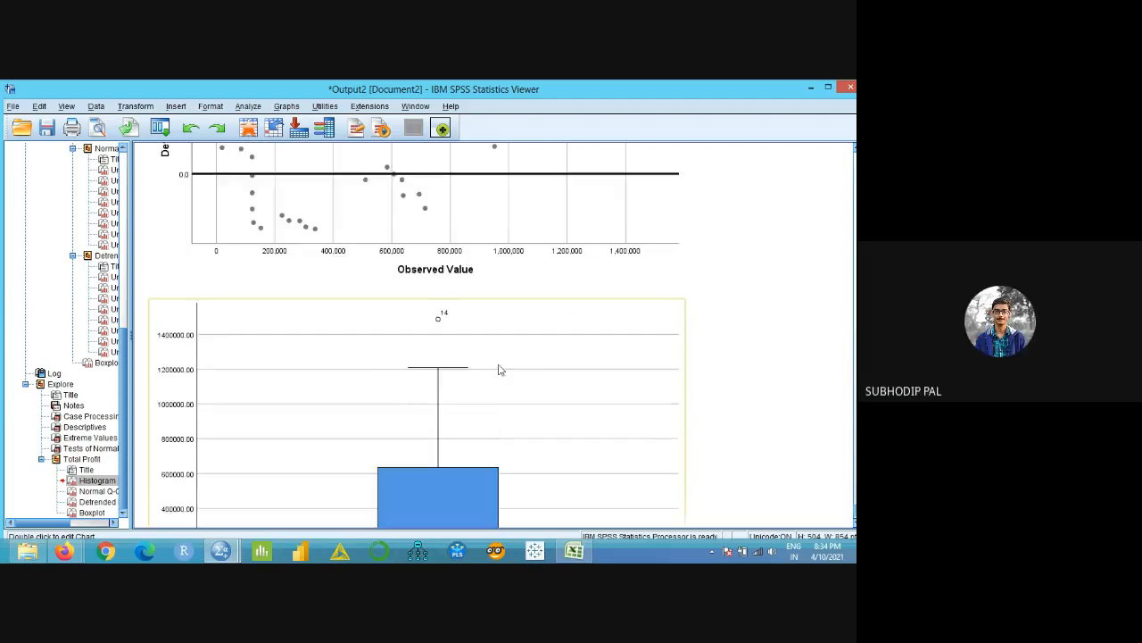
scroll(498, 370, "down", 3)
left_click(520, 393)
scroll(553, 392, "up", 10)
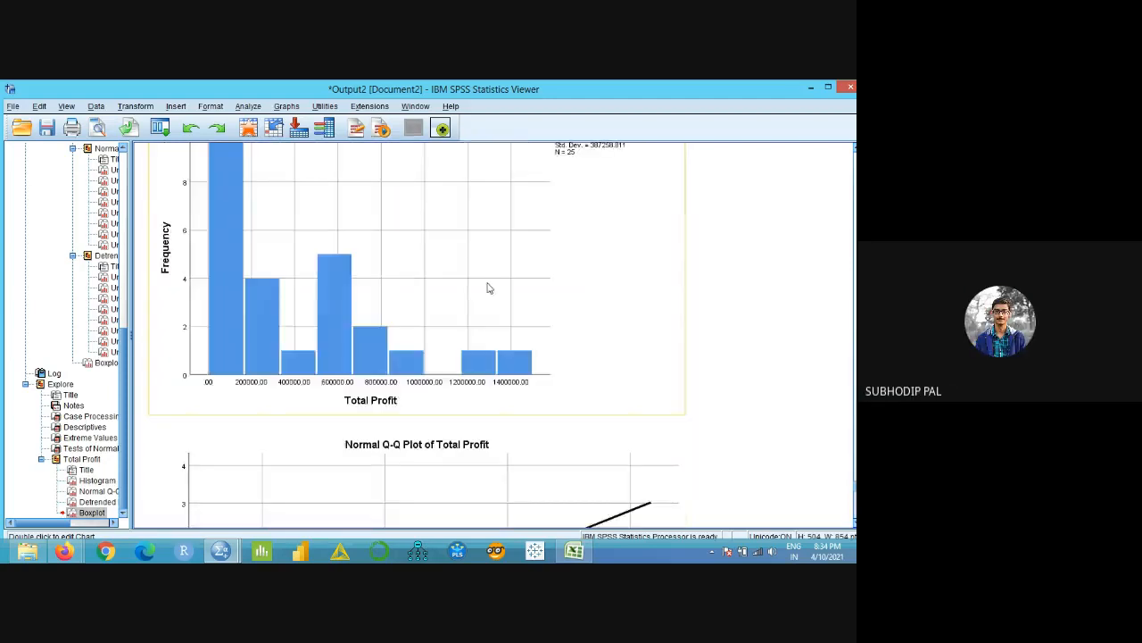
left_click(561, 376)
scroll(563, 393, "down", 10)
left_click(634, 446)
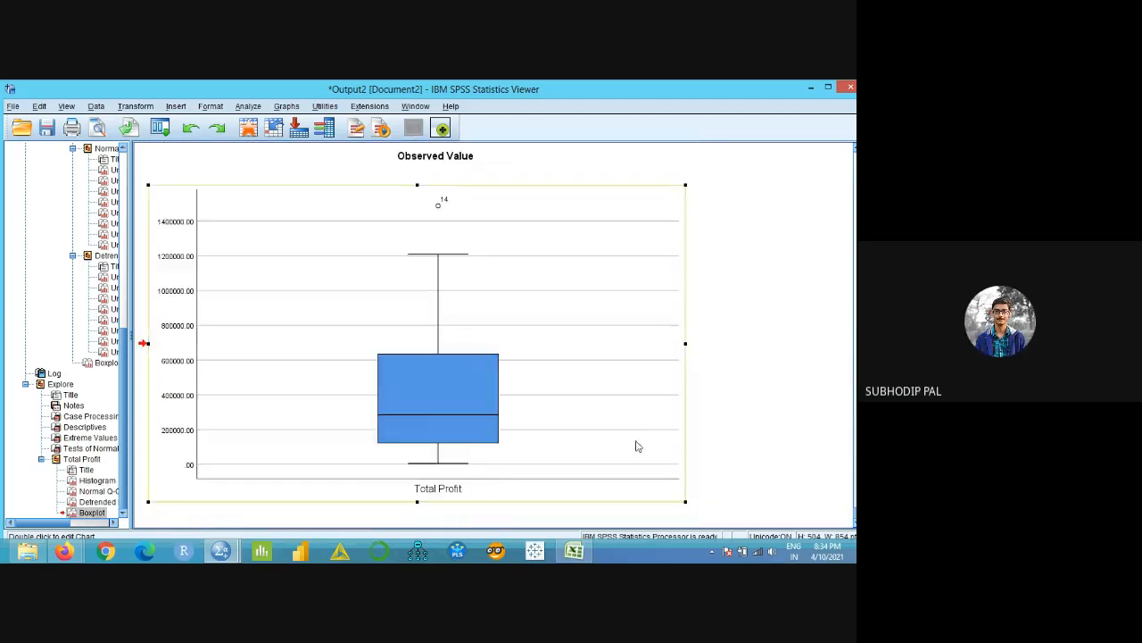
scroll(651, 418, "up", 10)
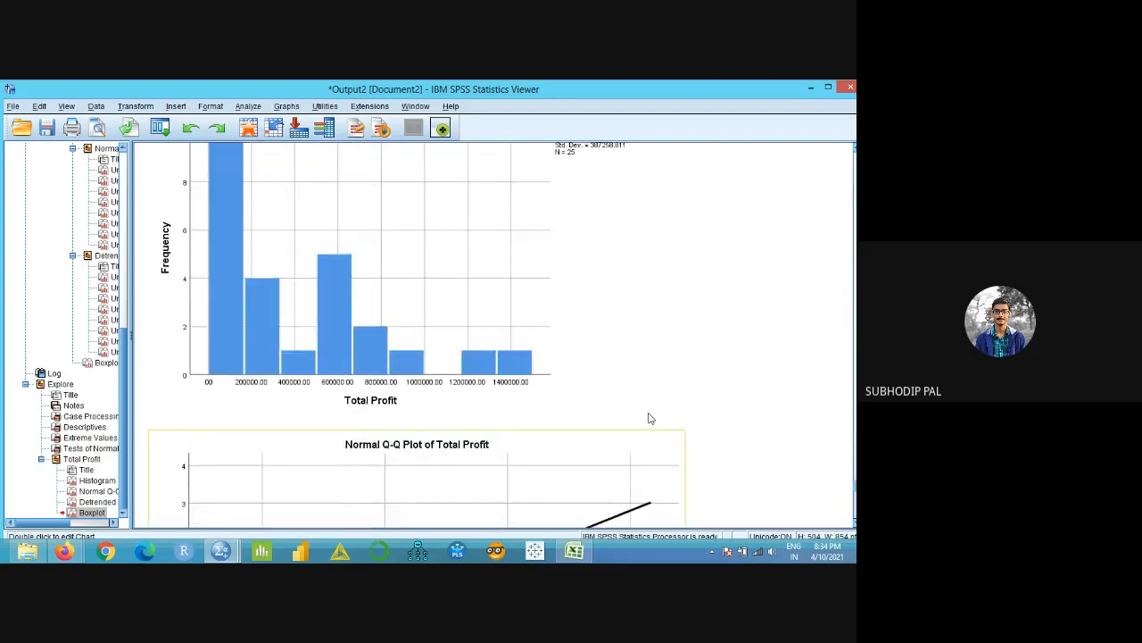
- Open the Total Profit histogram in the Chart Editor, overlay a Normal distribution curve with automatic parameters, and close the editor
left_click(456, 402)
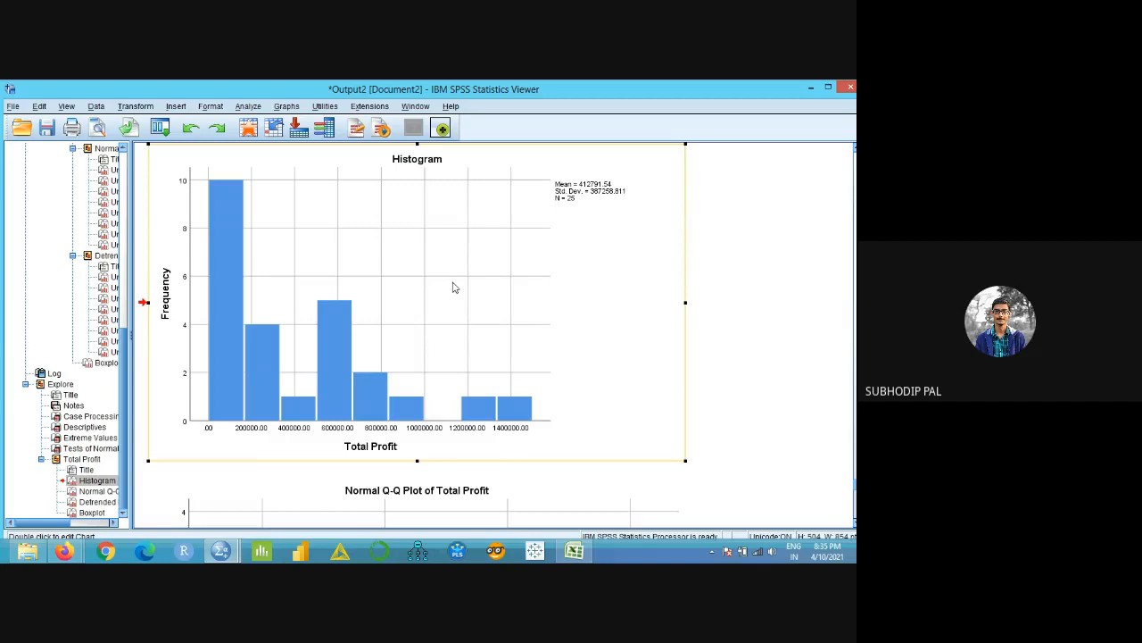
double_click(400, 294)
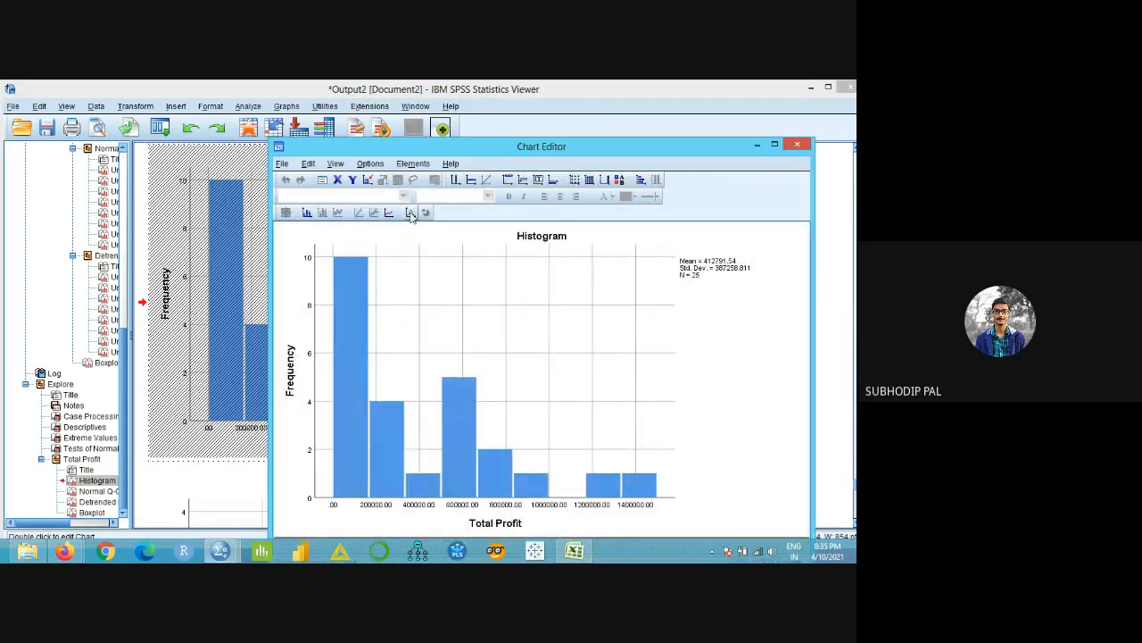
left_click(409, 213)
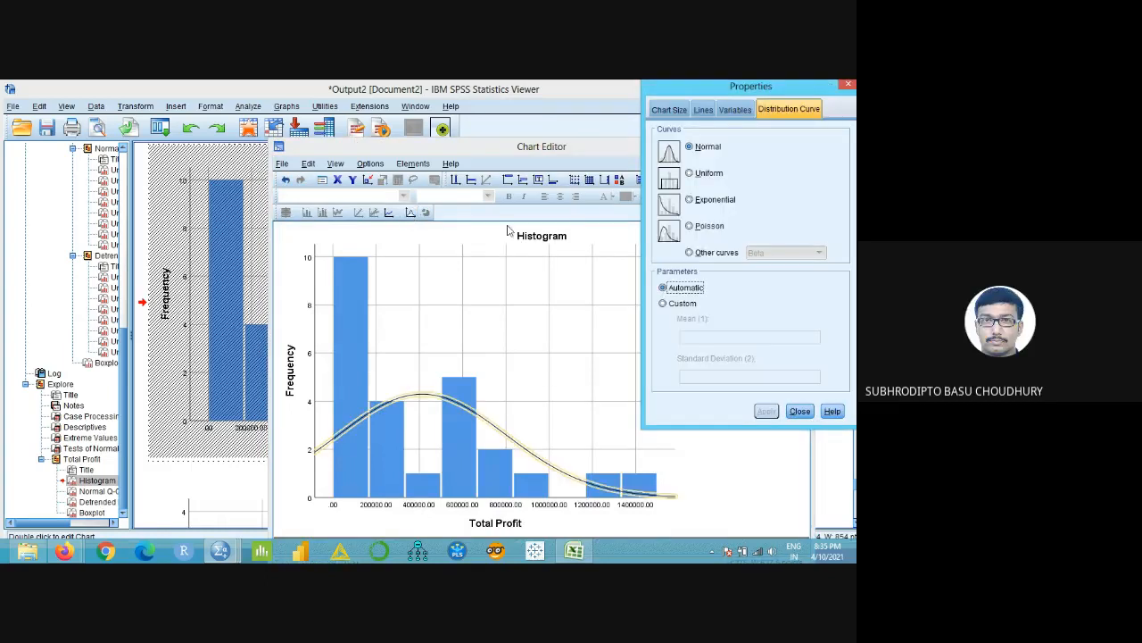
left_click(846, 85)
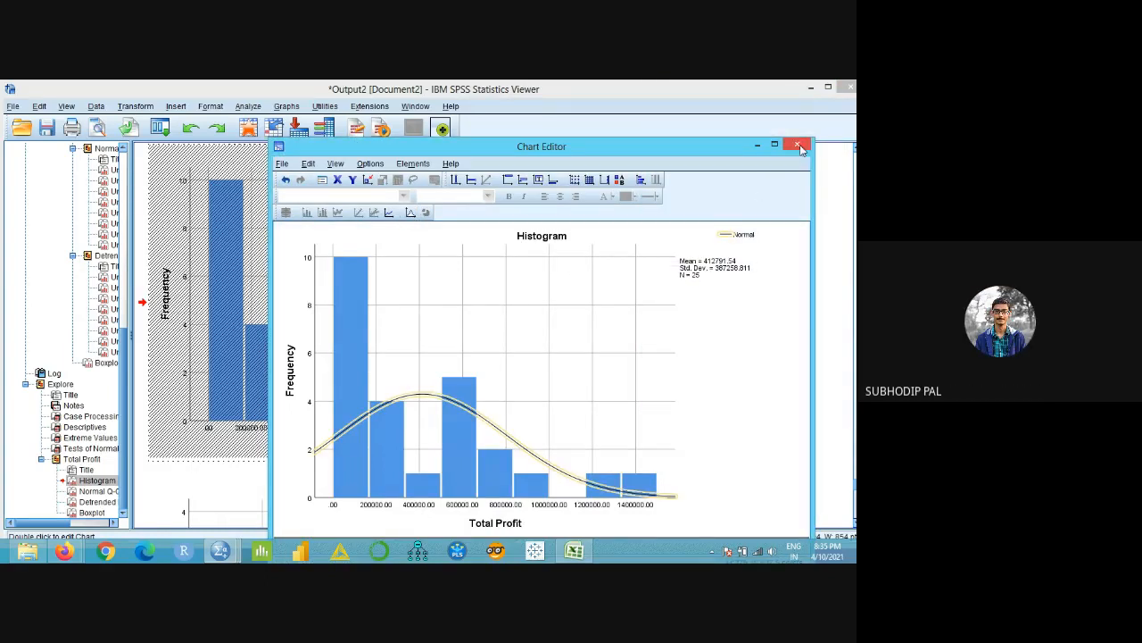
left_click(799, 145)
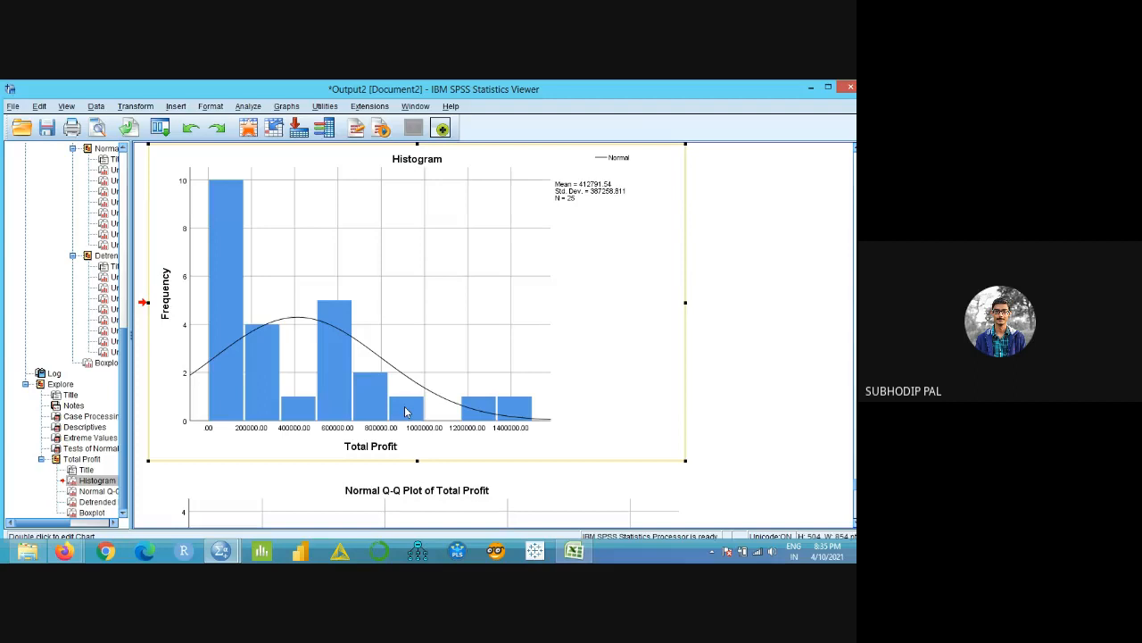
- Check the normality tests, Q-Q plots and boxplot outlier for Total Profit, and select the matching case in row 14 of the dataset
scroll(428, 294, "up", 3)
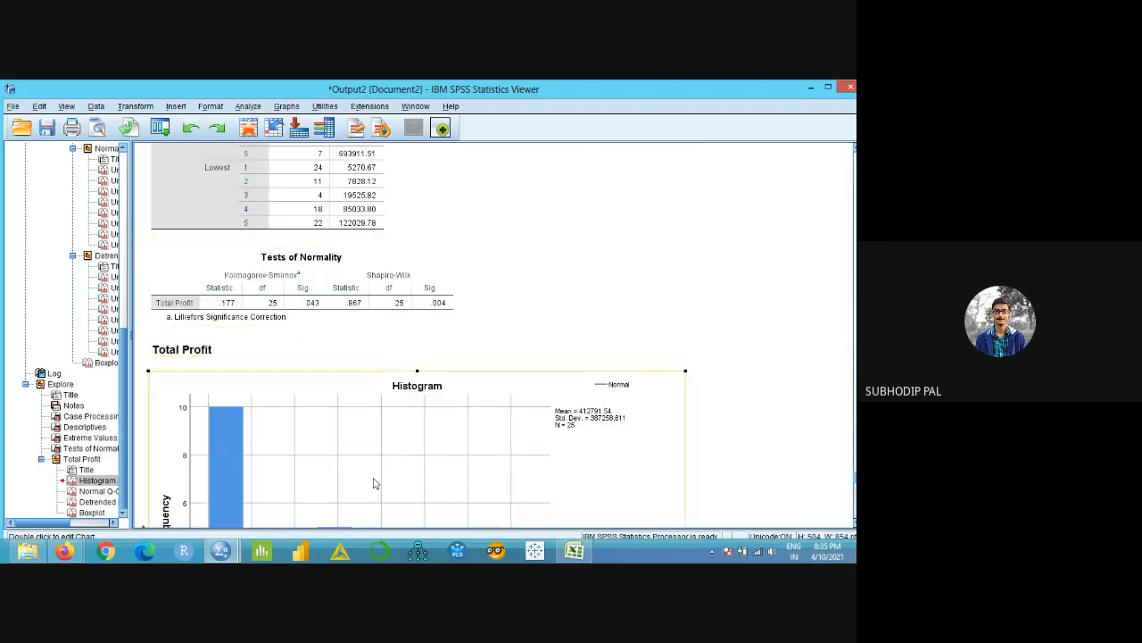
scroll(325, 492, "down", 10)
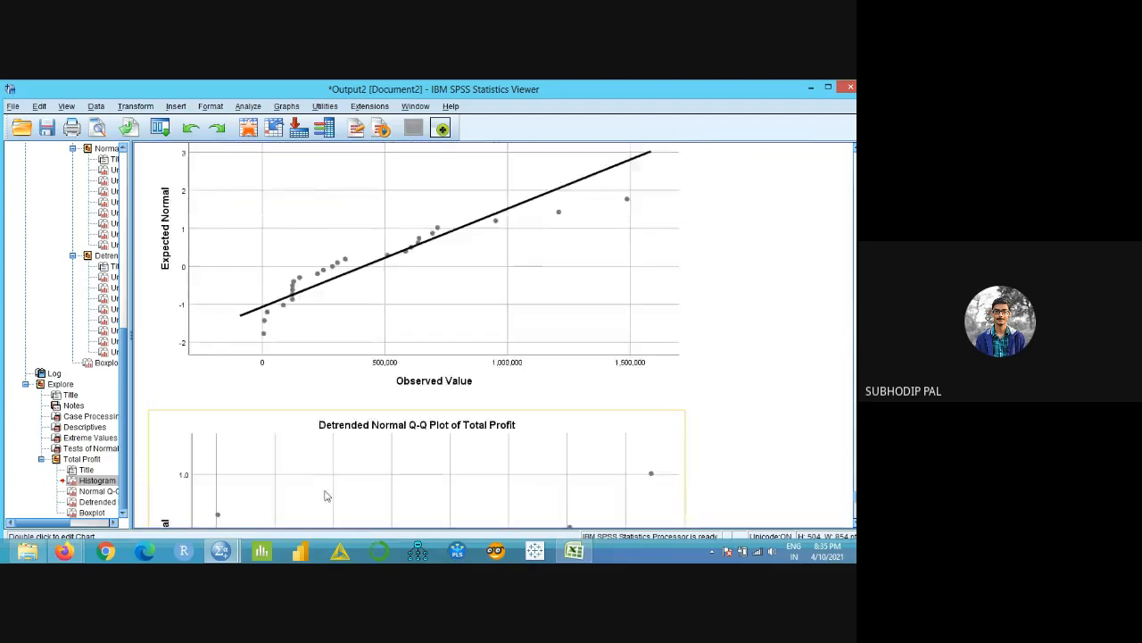
scroll(325, 490, "down", 5)
scroll(324, 495, "up", 1)
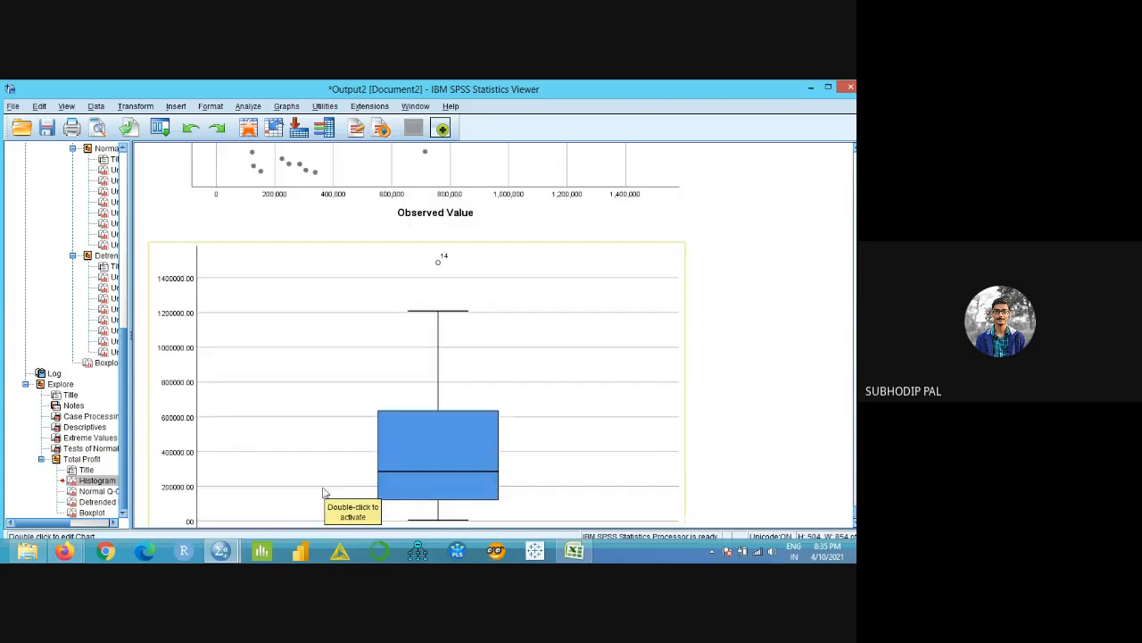
scroll(454, 393, "down", 1)
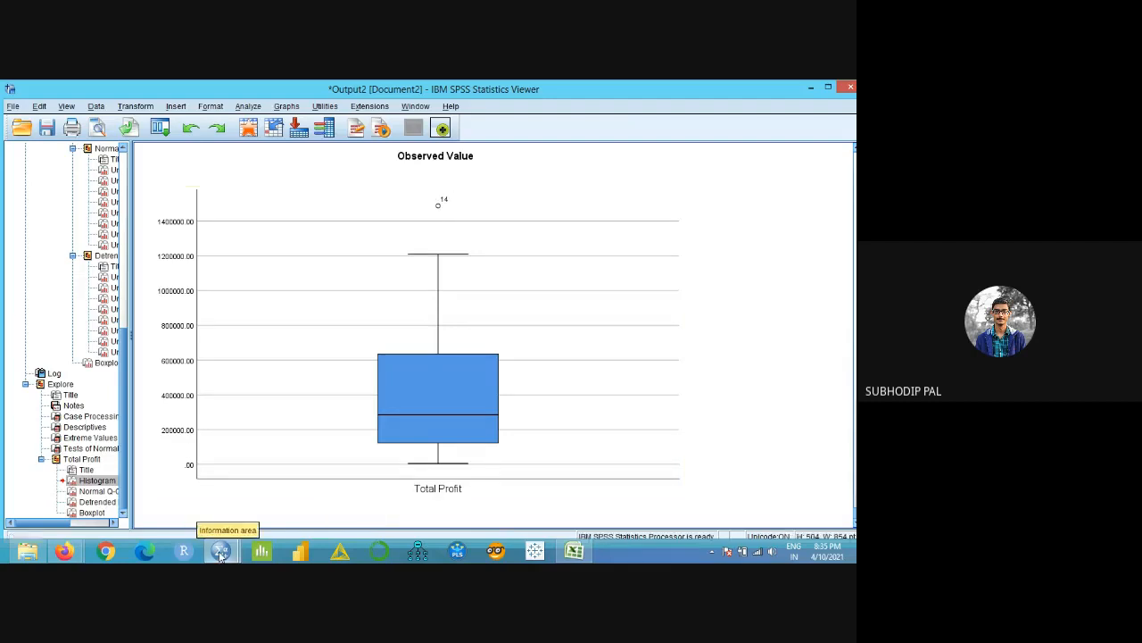
mouse_move(221, 552)
left_click(166, 500)
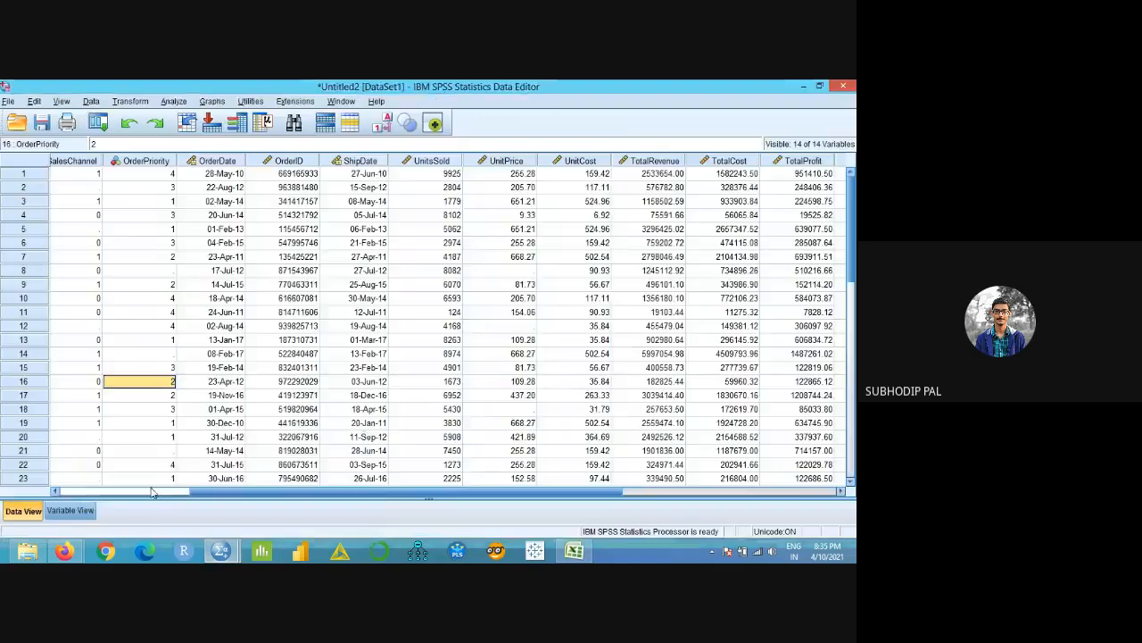
left_click(28, 357)
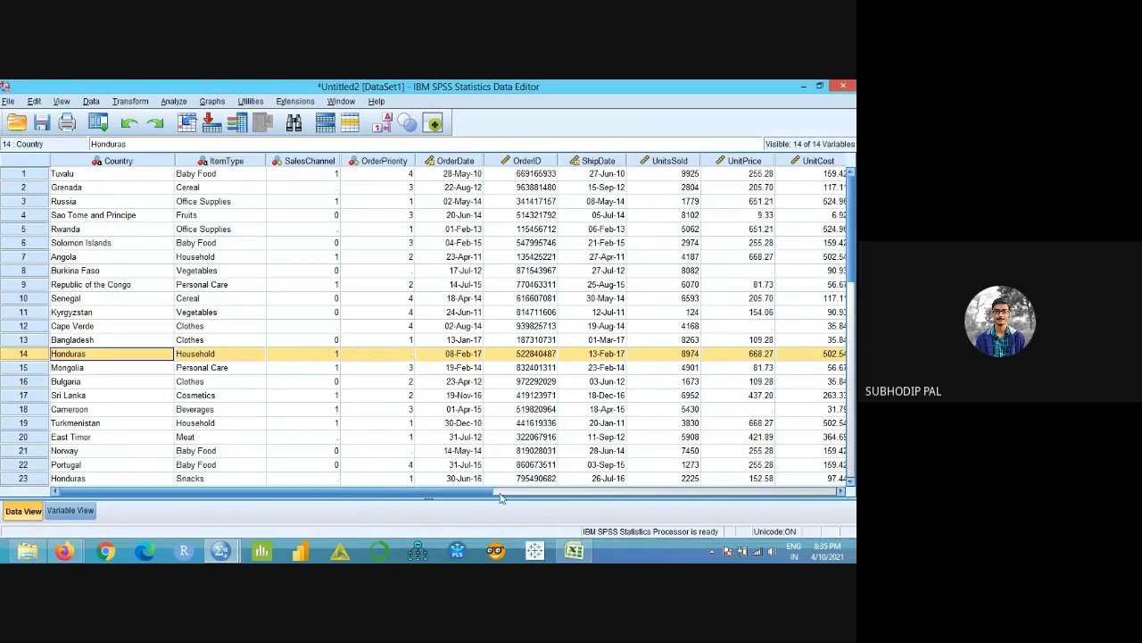
- Check the cost, revenue and profit values of case 14 in the dataset, and compare them with the Total Profit boxplot outlier
left_click_drag(494, 492, 723, 491)
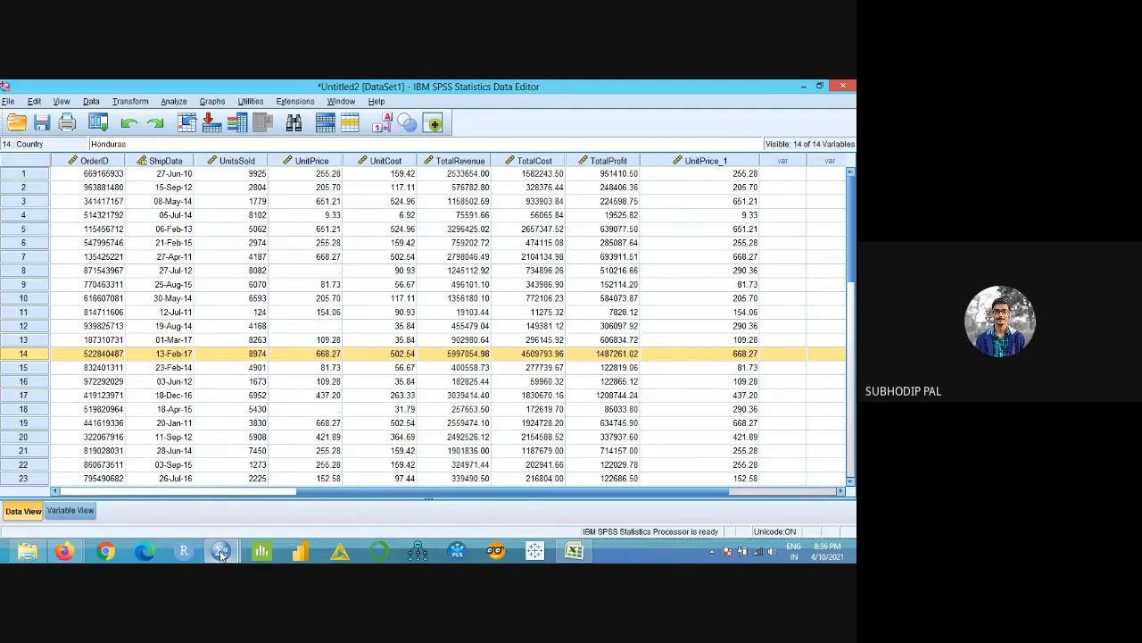
mouse_move(223, 555)
left_click(253, 519)
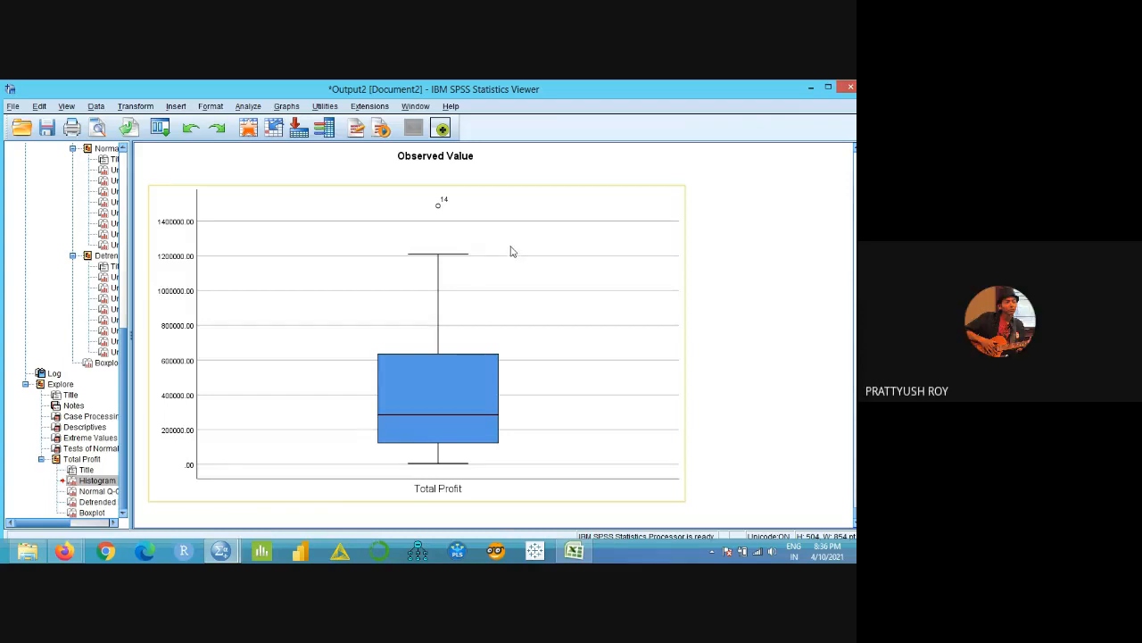
scroll(512, 252, "up", 1)
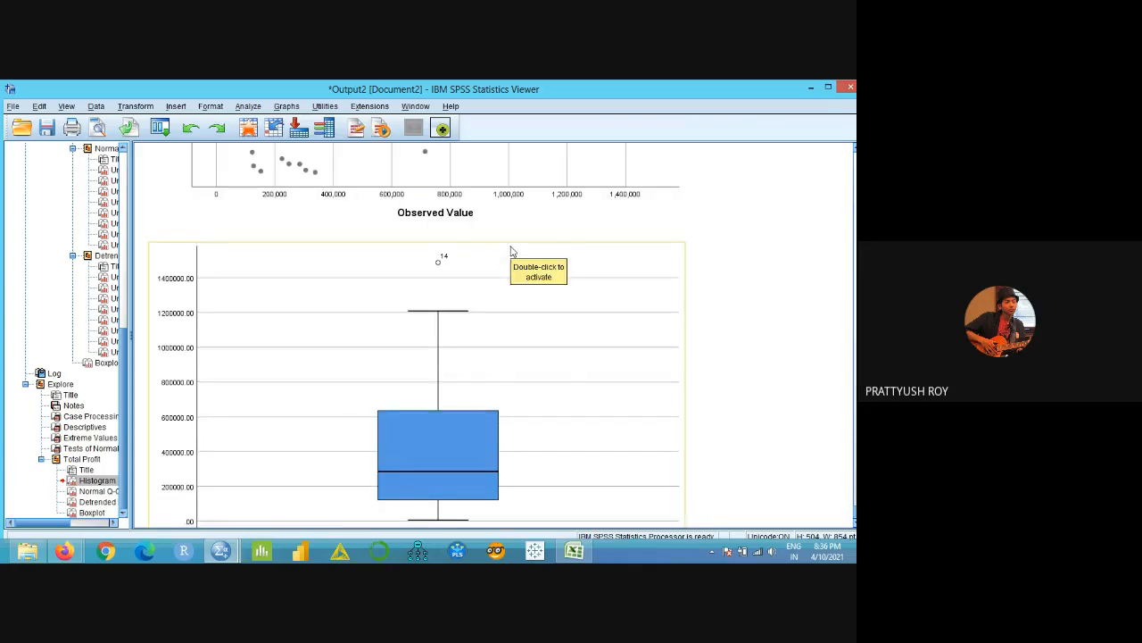
scroll(512, 252, "down", 1)
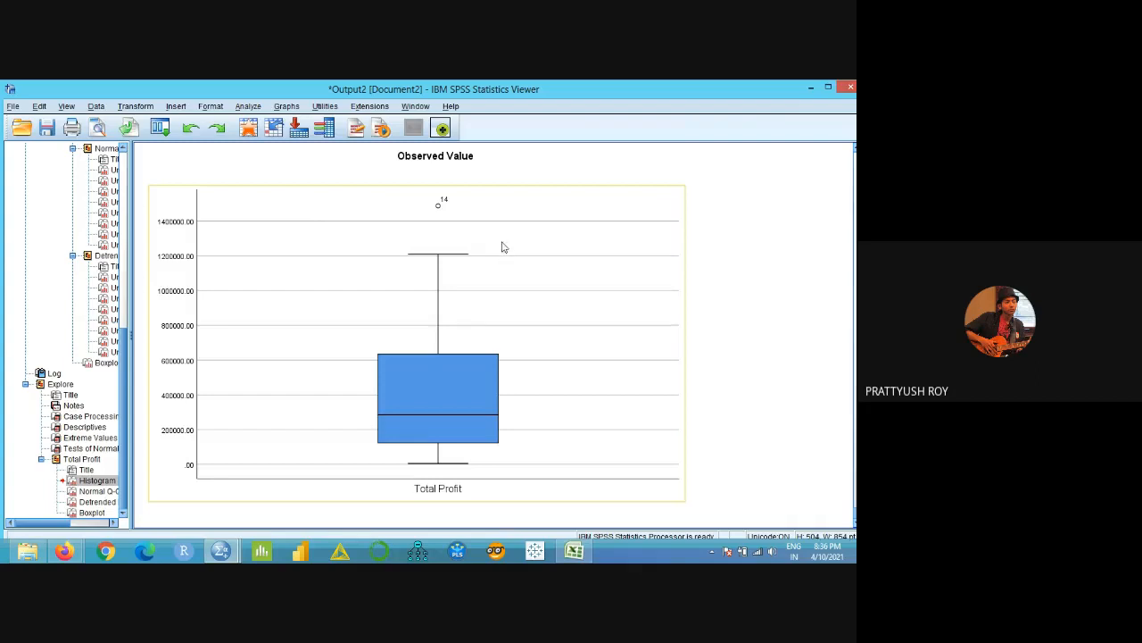
- Review the Statistics, Plots and Options settings of the Explore analysis for Total Profit, and close the dialog without running it
left_click(247, 106)
mouse_move(306, 141)
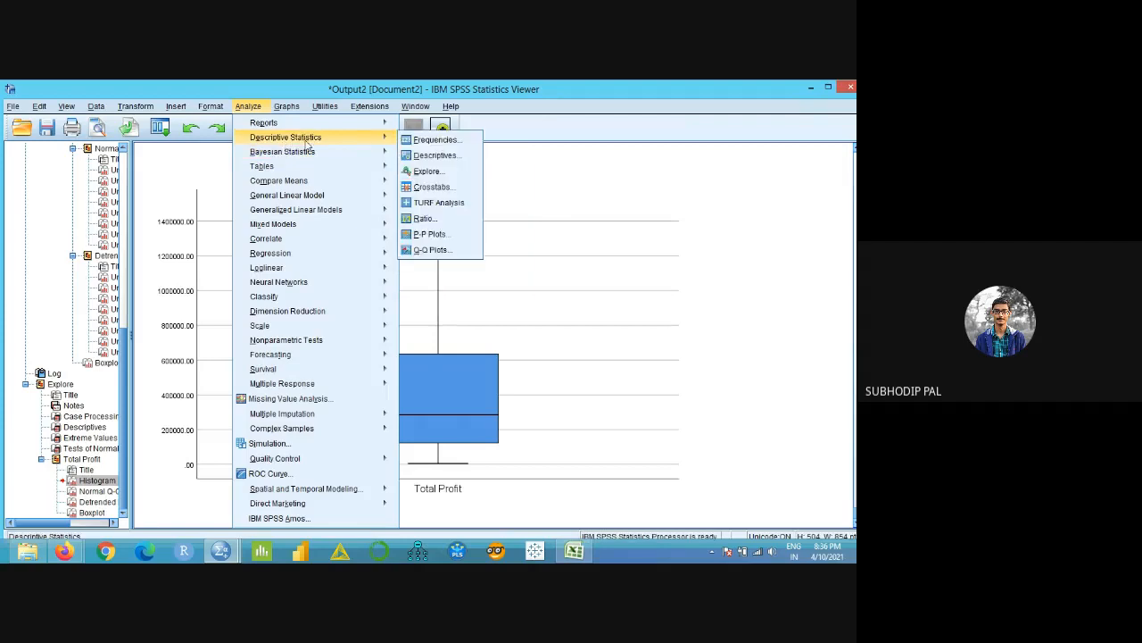
left_click(426, 170)
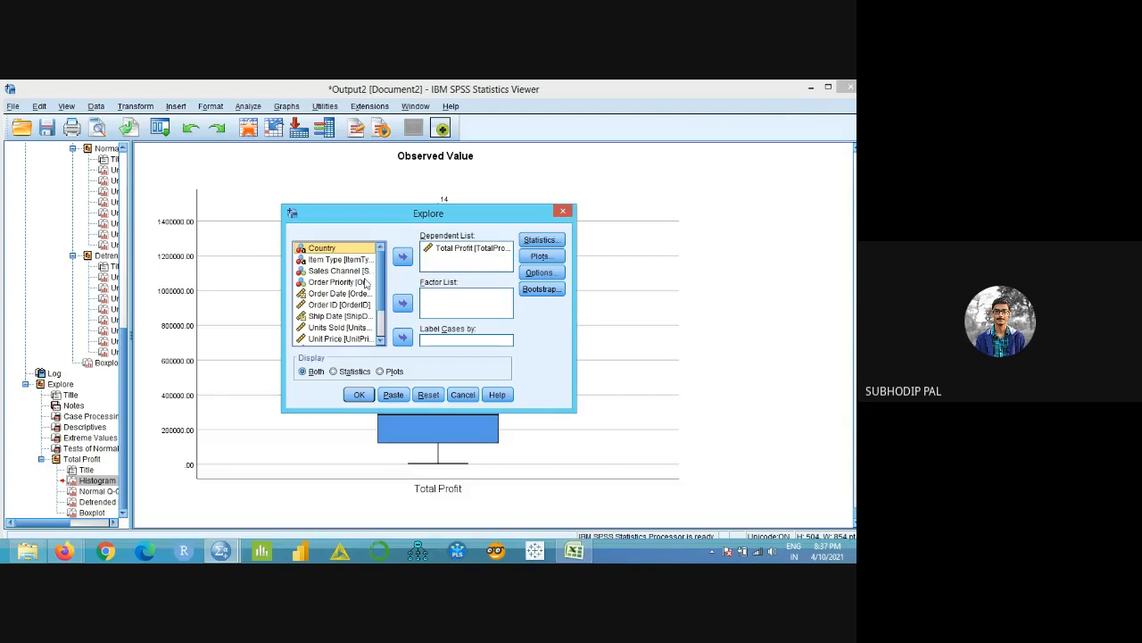
left_click(544, 241)
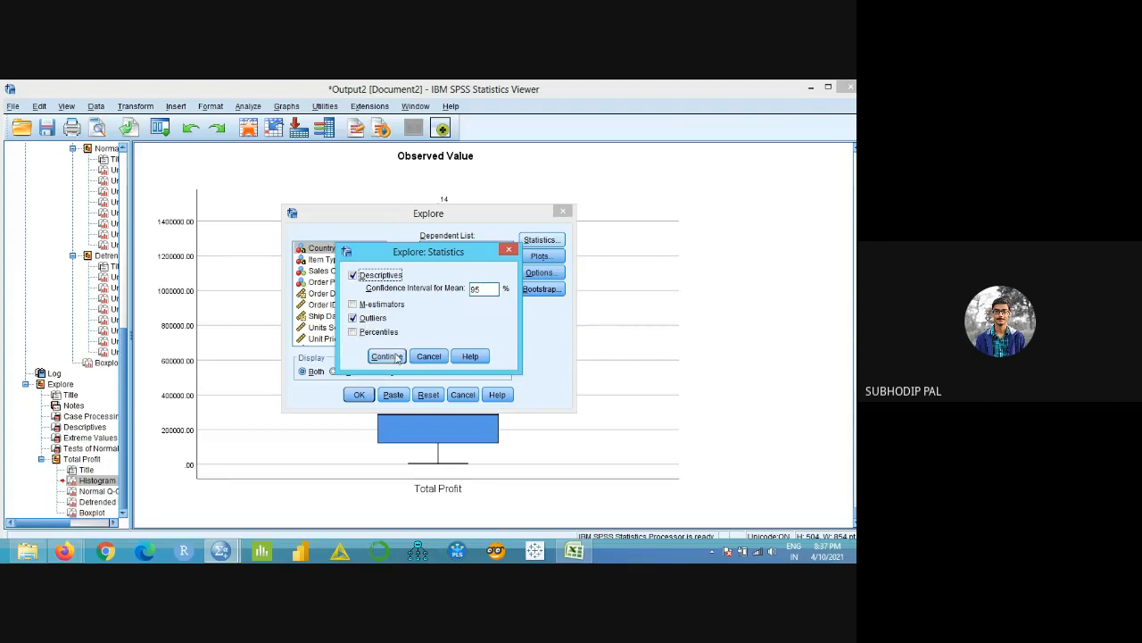
left_click(387, 356)
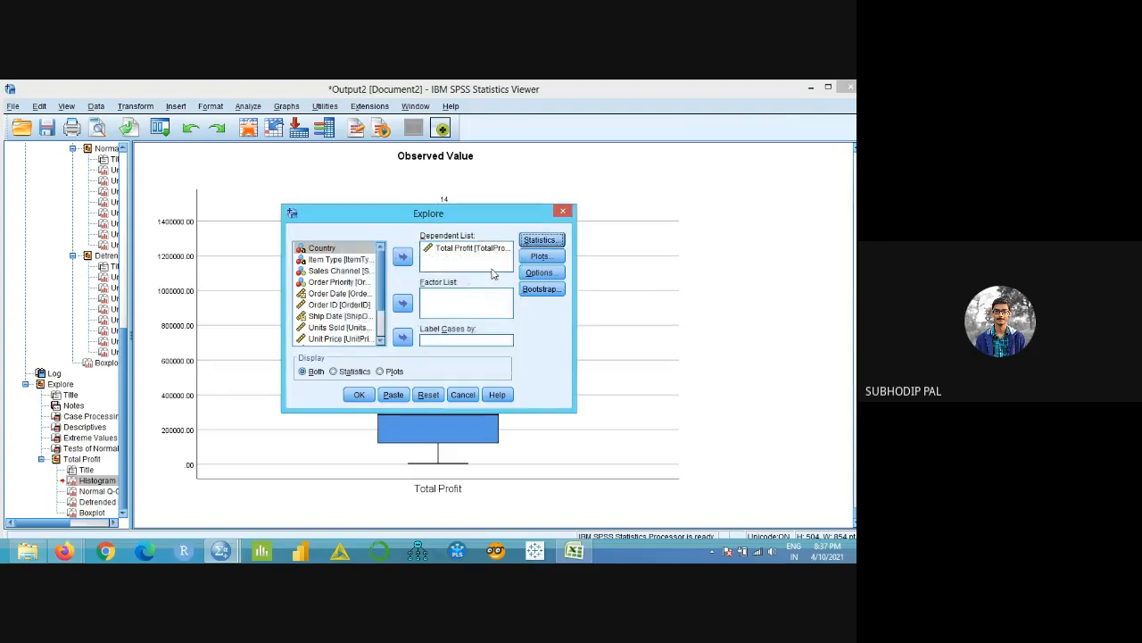
left_click(540, 256)
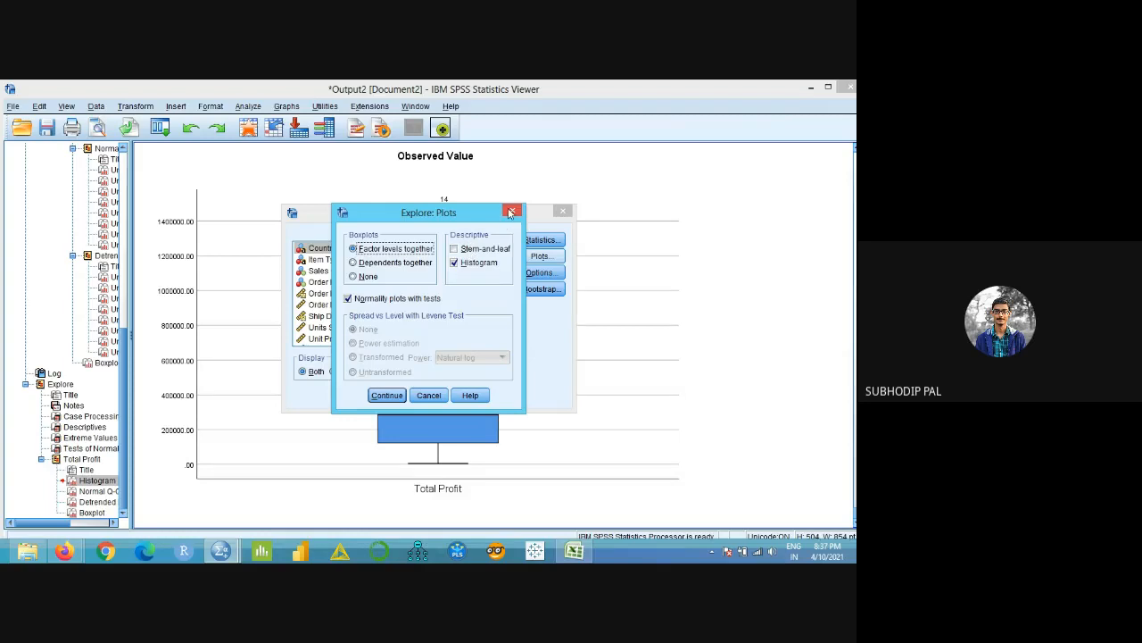
left_click(512, 211)
left_click(534, 273)
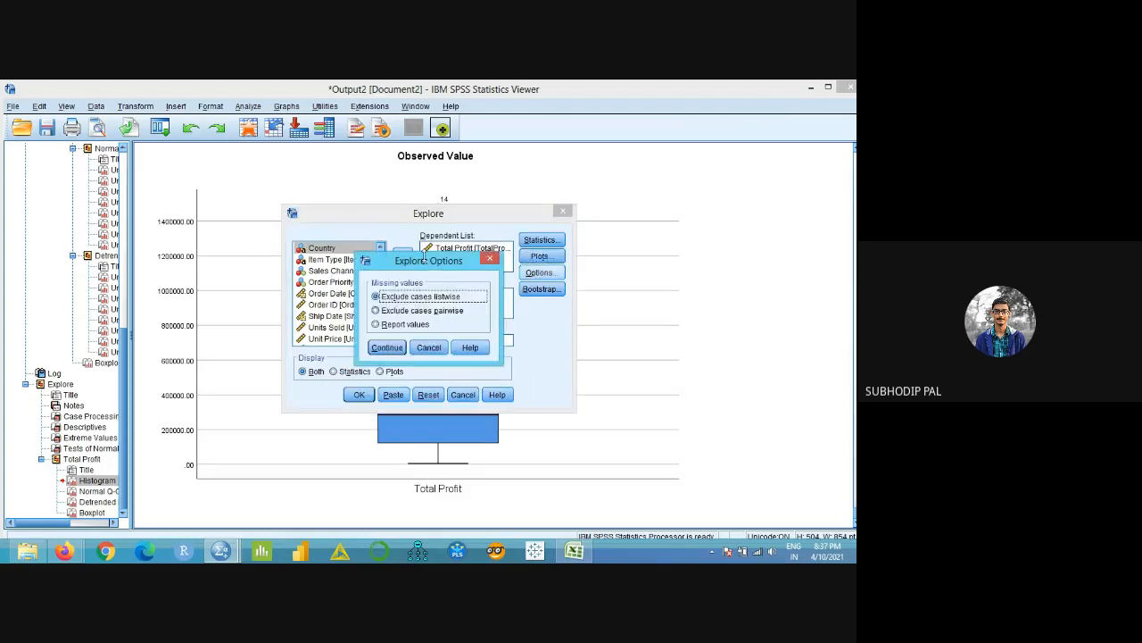
left_click(387, 347)
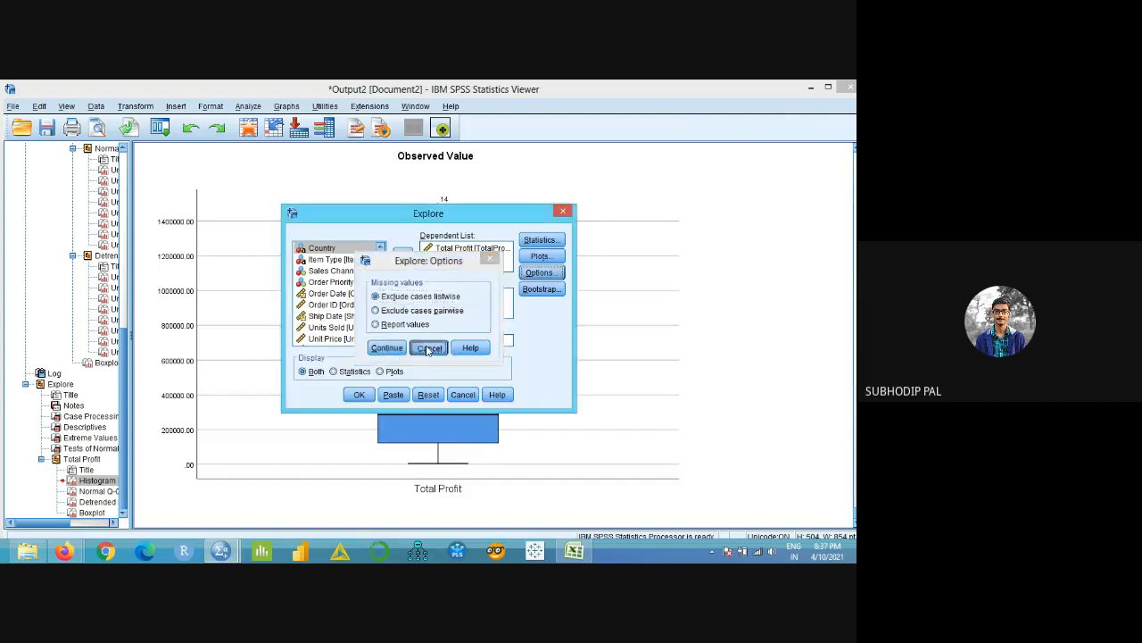
left_click(563, 213)
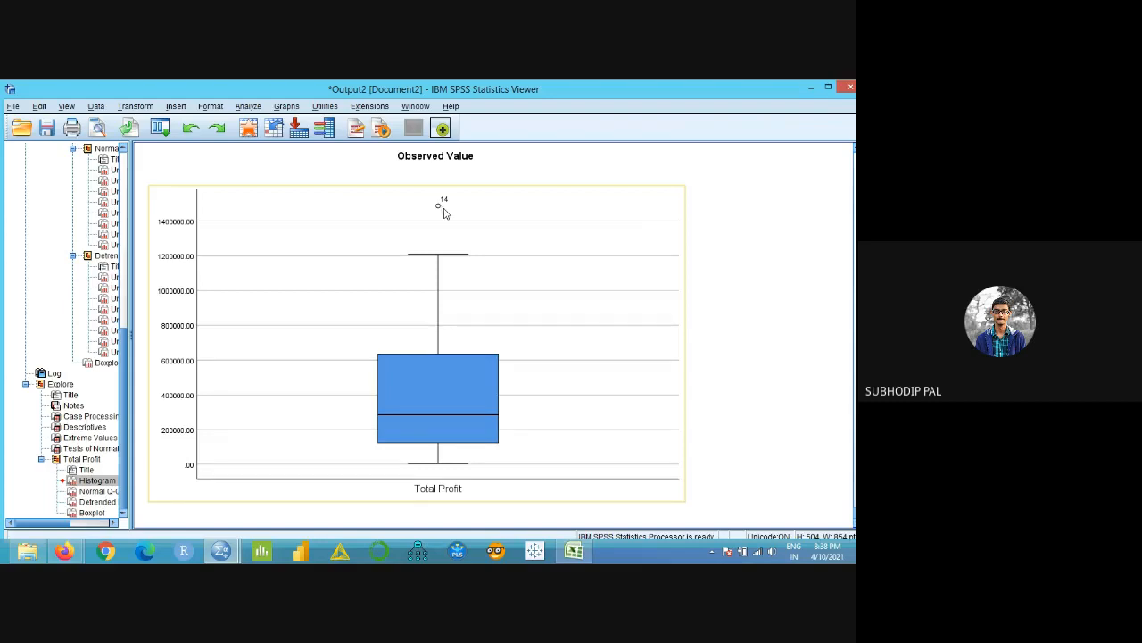
- Compare the Total Profit histogram and boxplot outlier with the source sales records in Excel, and return to the histogram
scroll(443, 212, "up", 15)
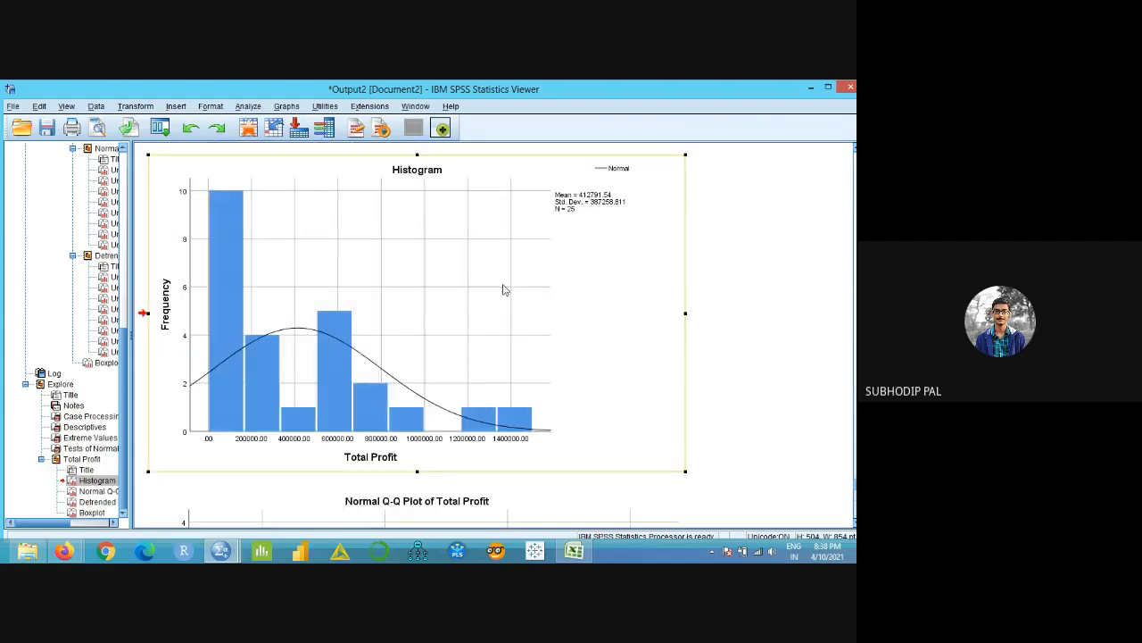
scroll(512, 295, "up", 1)
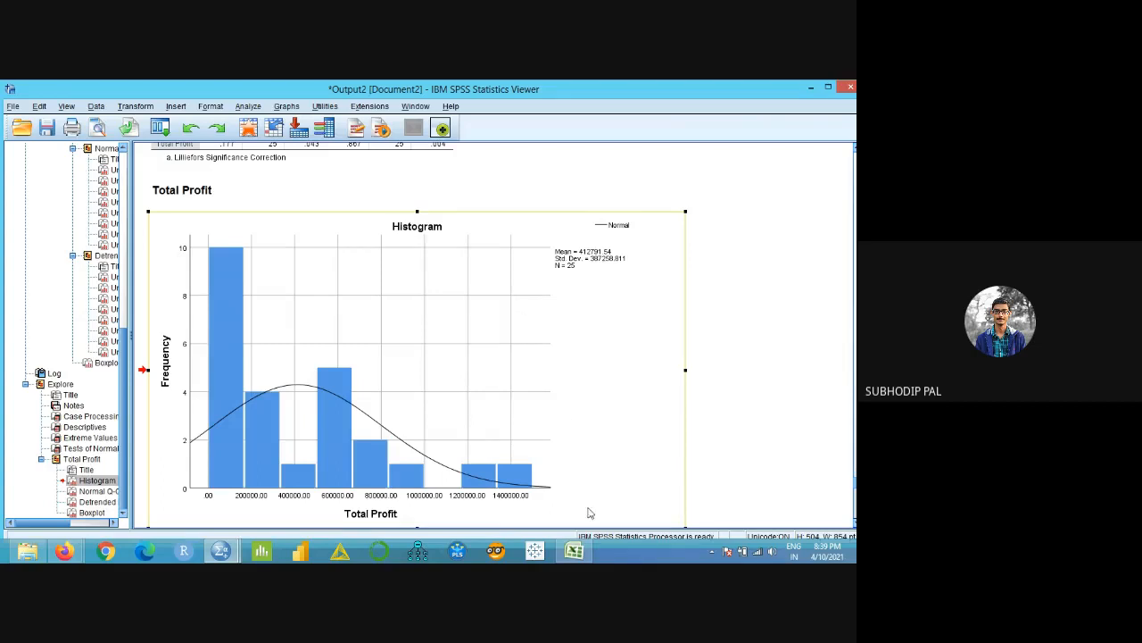
mouse_move(576, 554)
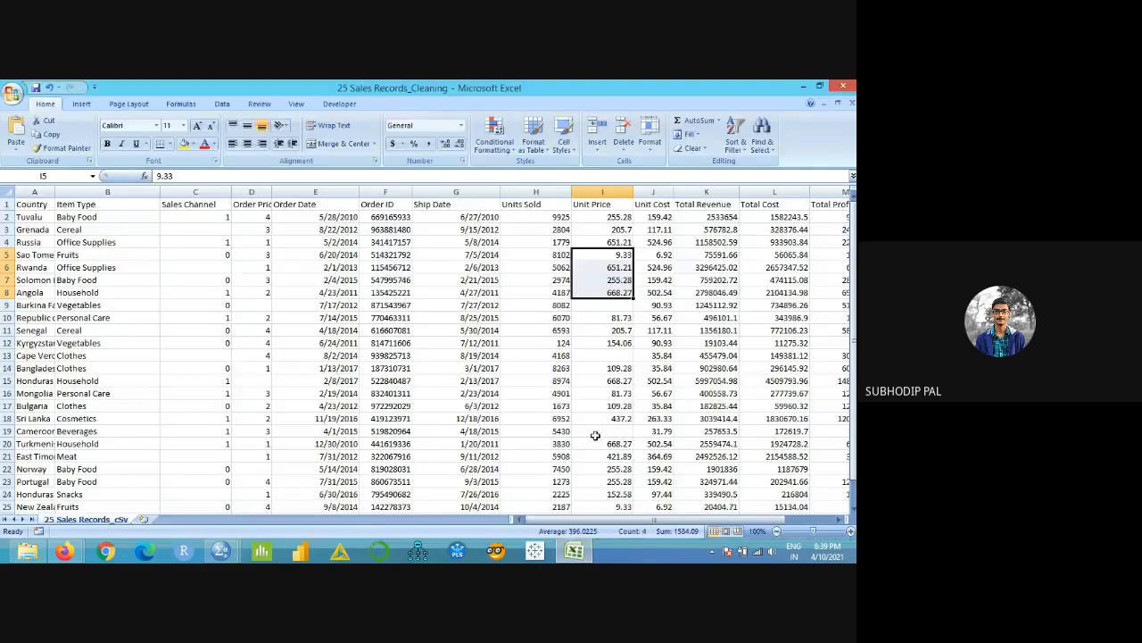
scroll(395, 459, "down", 3)
scroll(398, 457, "down", 8)
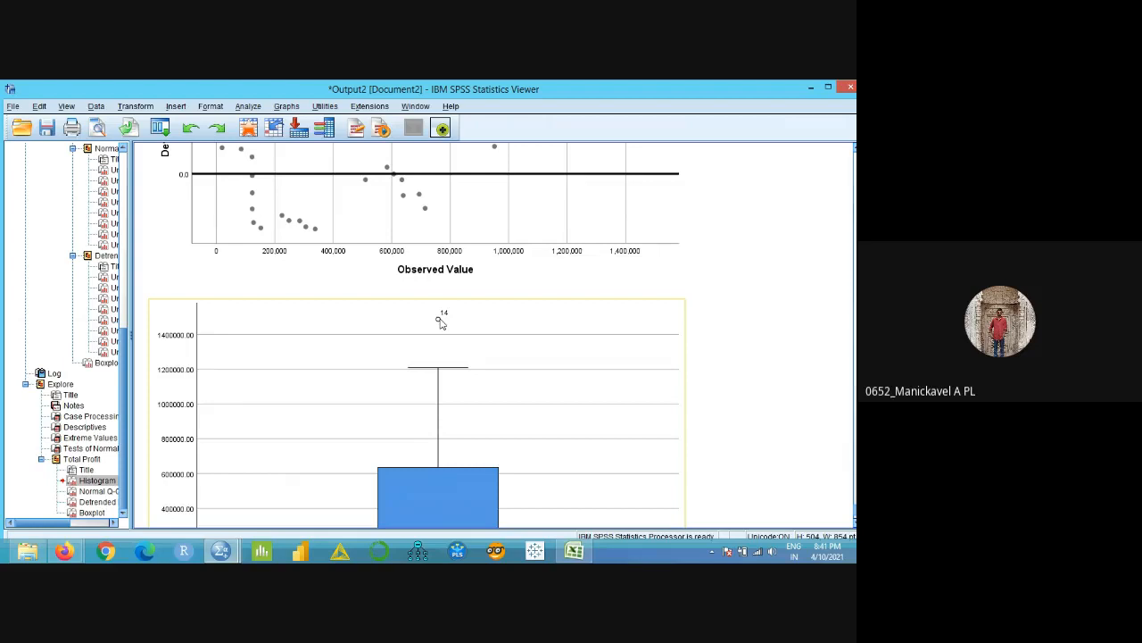
scroll(441, 326, "down", 3)
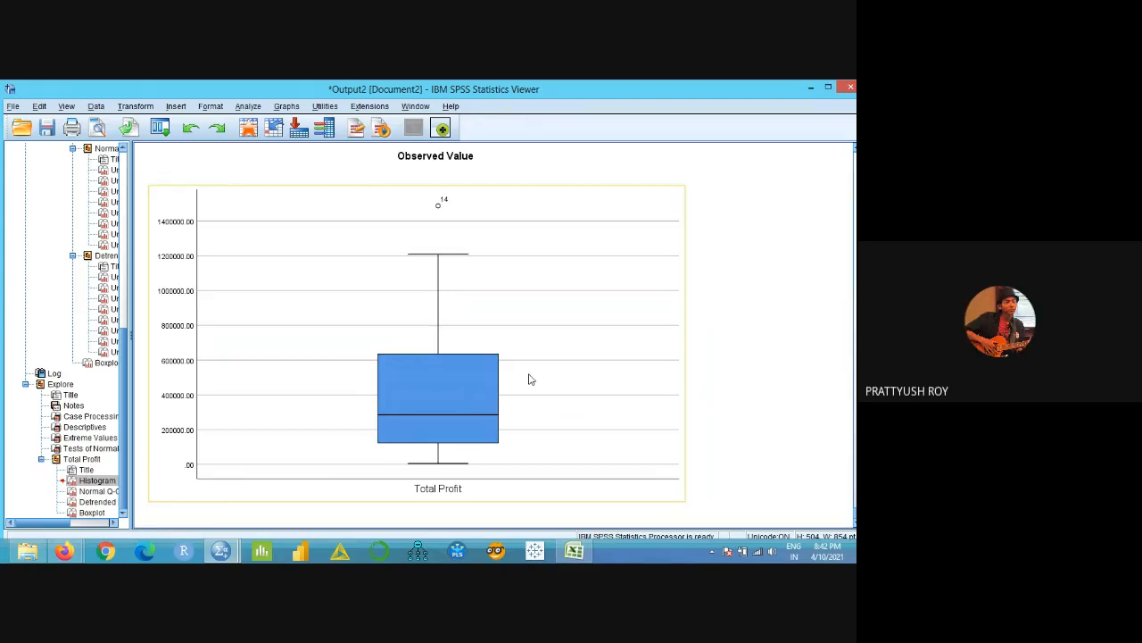
scroll(529, 380, "up", 15)
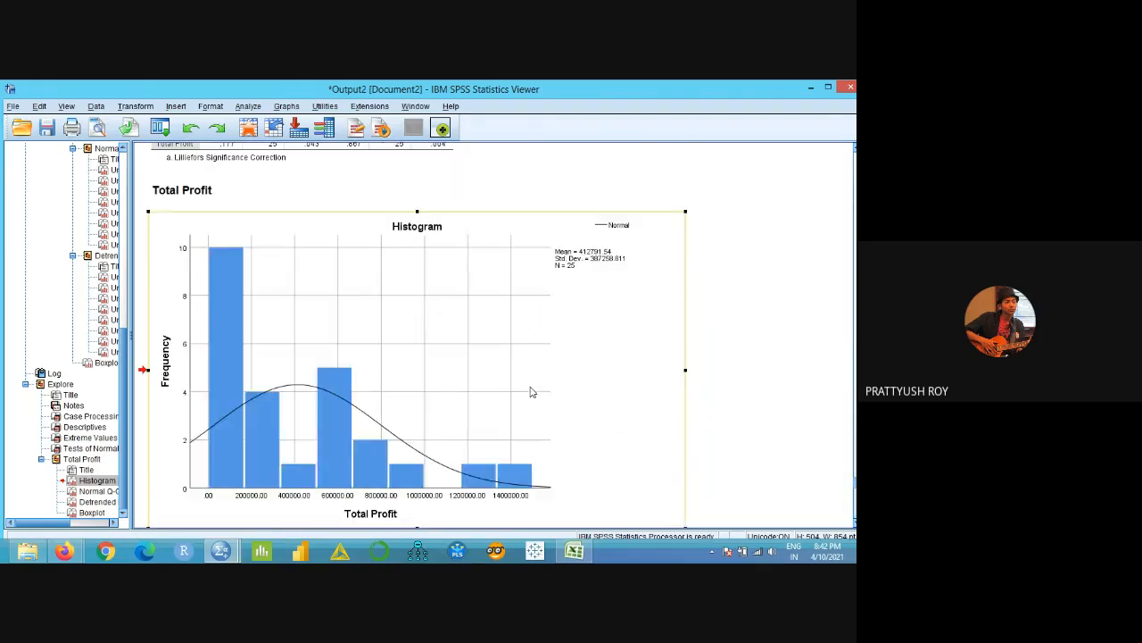
scroll(330, 431, "down", 1)
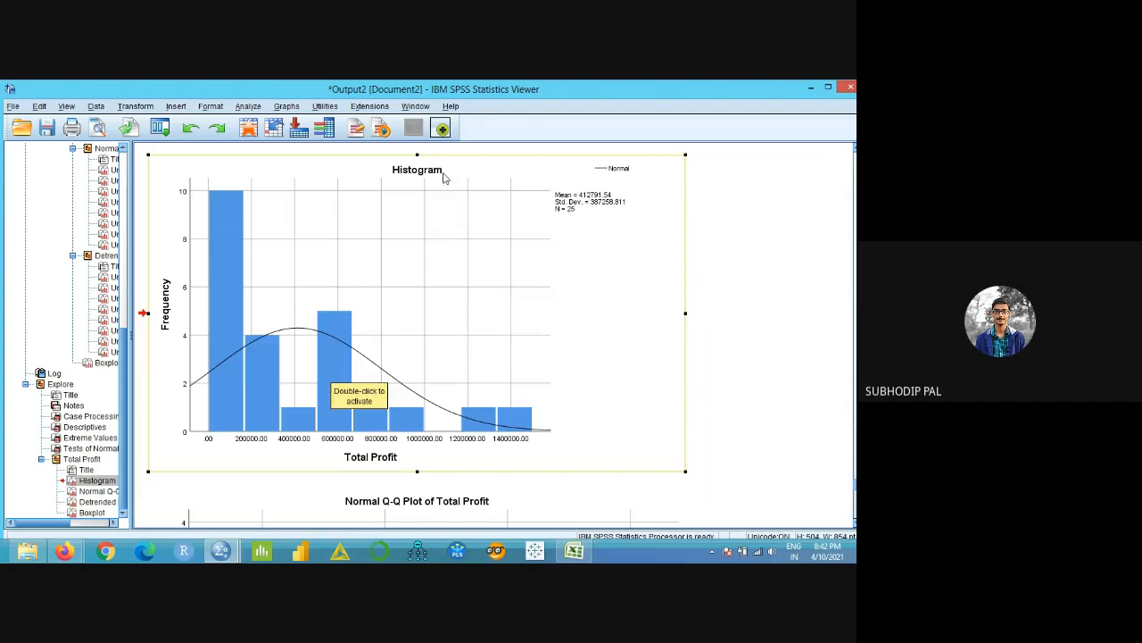
- Remove the distribution curve from the Total Profit histogram in the Chart Editor, add a Normal curve with automatic parameters again, and close the editor
left_click(398, 260)
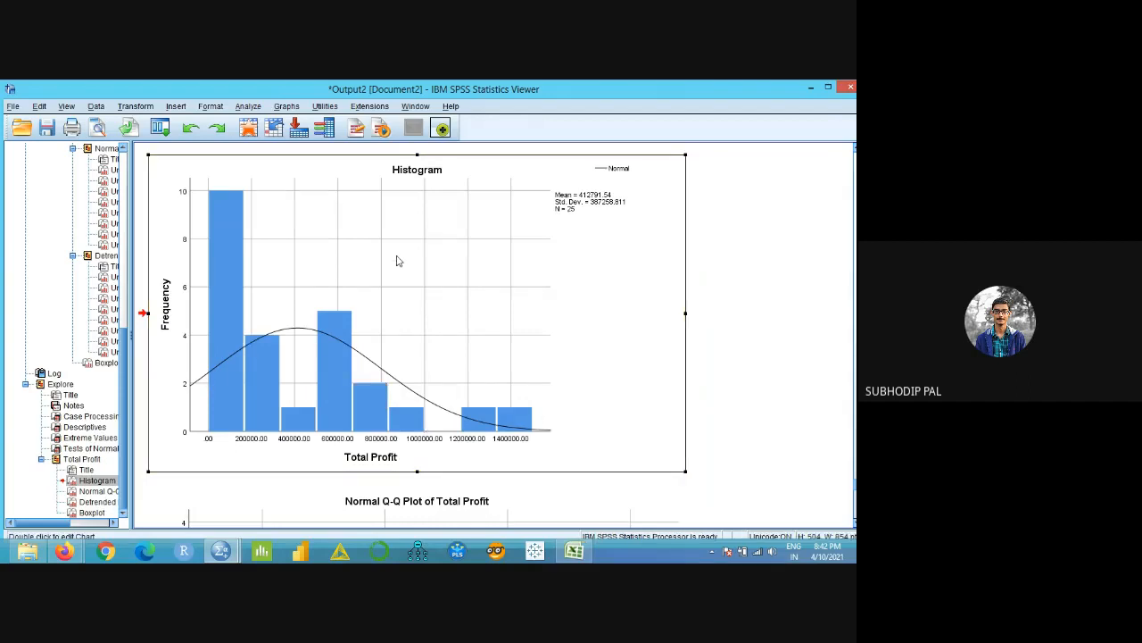
double_click(398, 261)
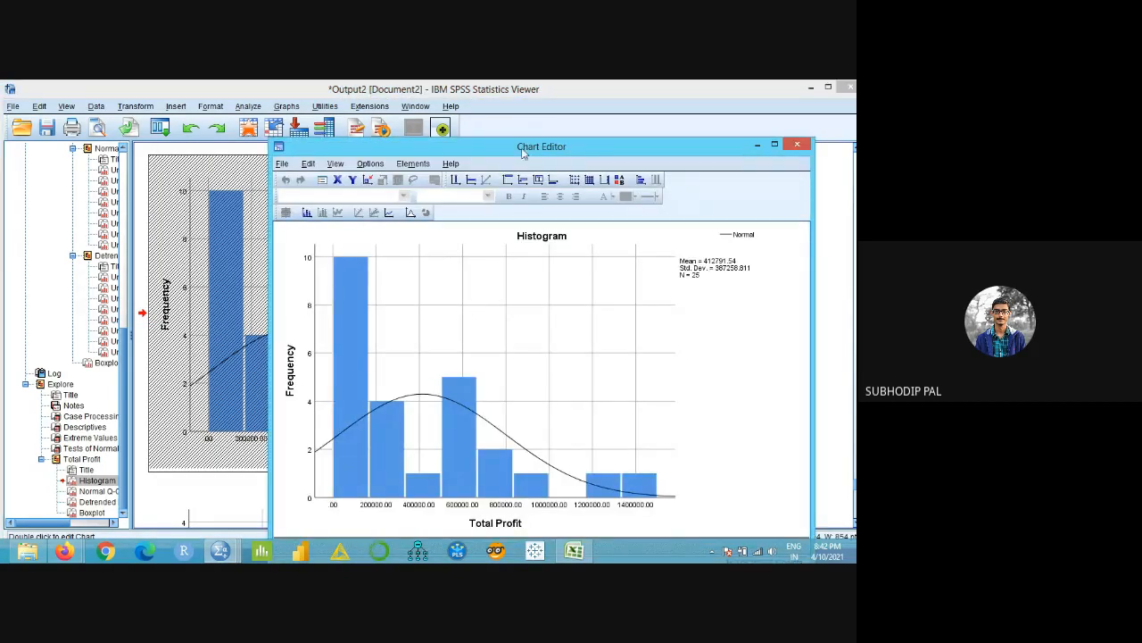
left_click(411, 214)
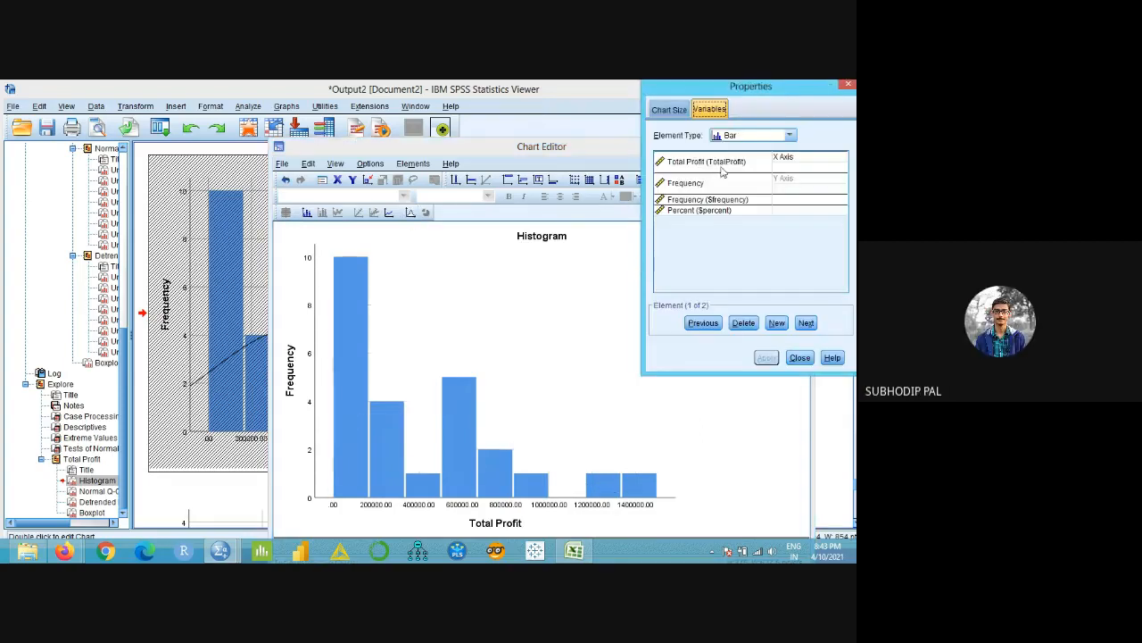
left_click(848, 85)
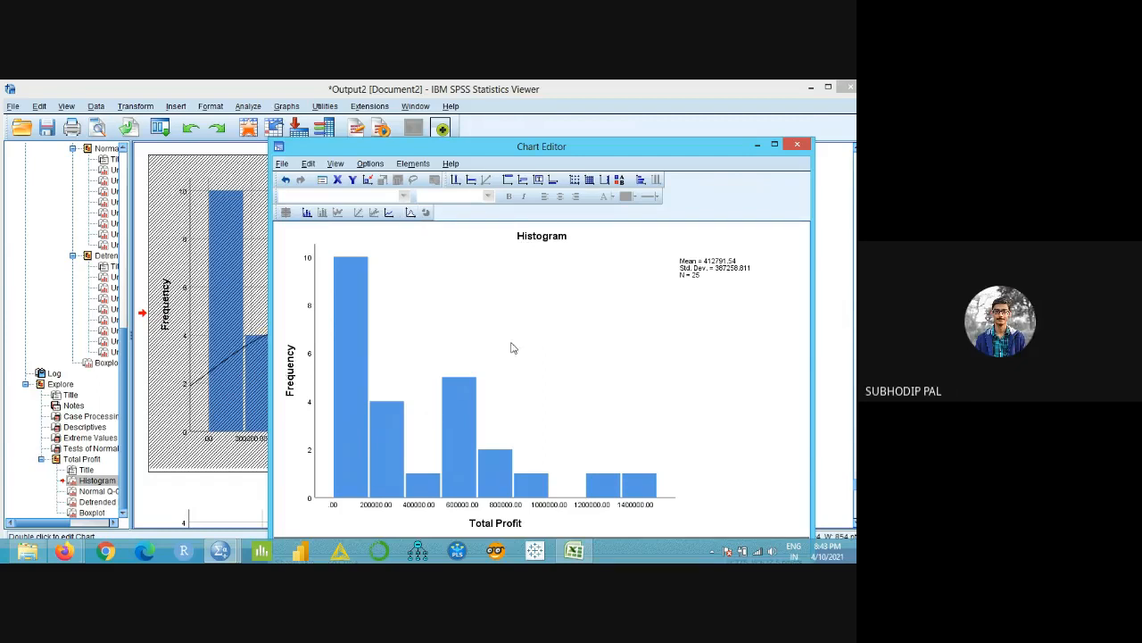
left_click(410, 212)
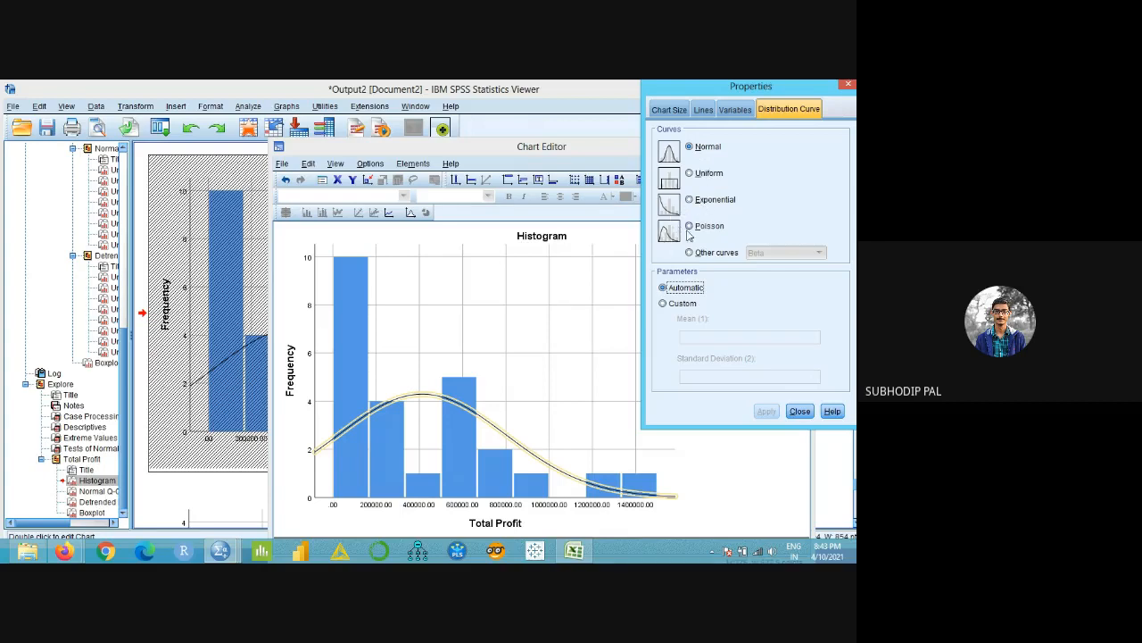
left_click(702, 149)
left_click(799, 412)
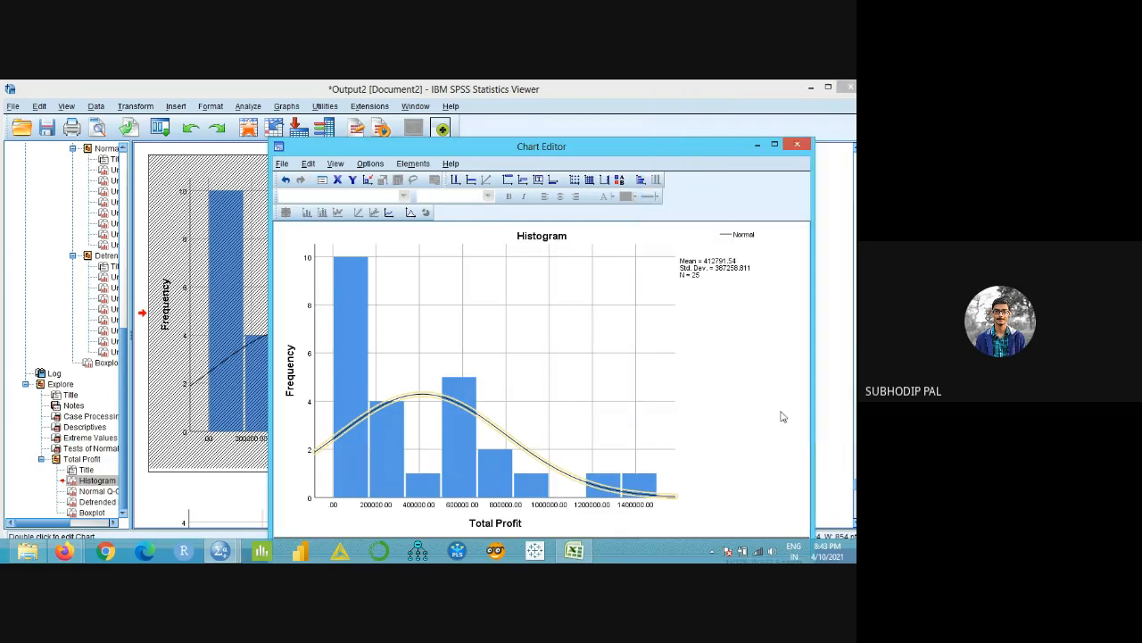
left_click(800, 145)
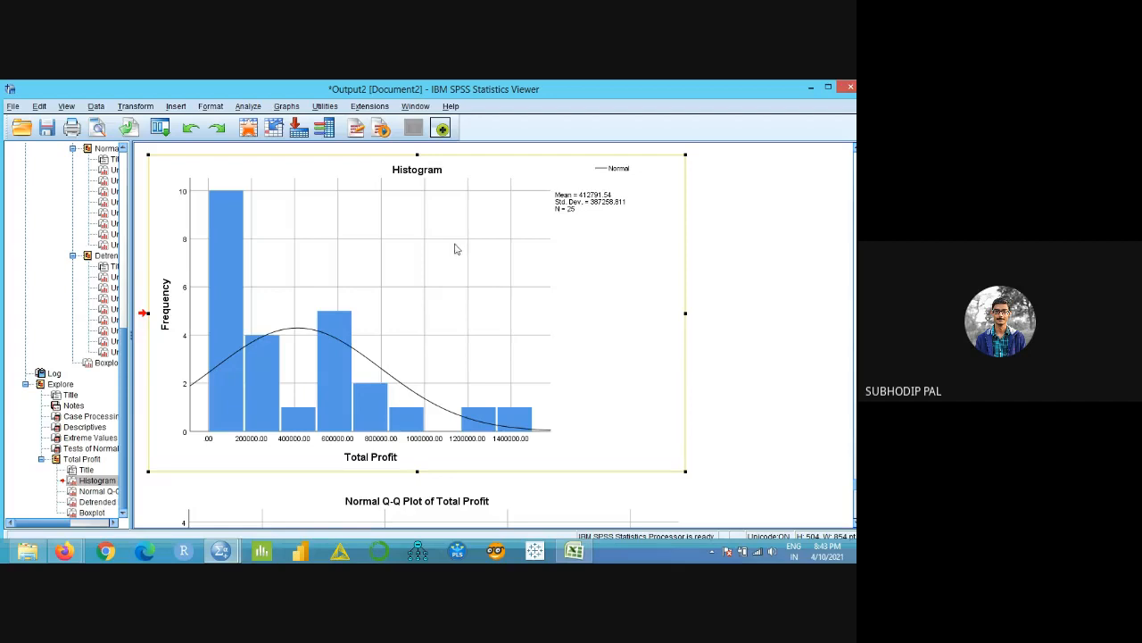
- Close the Output2 viewer without saving its contents
left_click(847, 90)
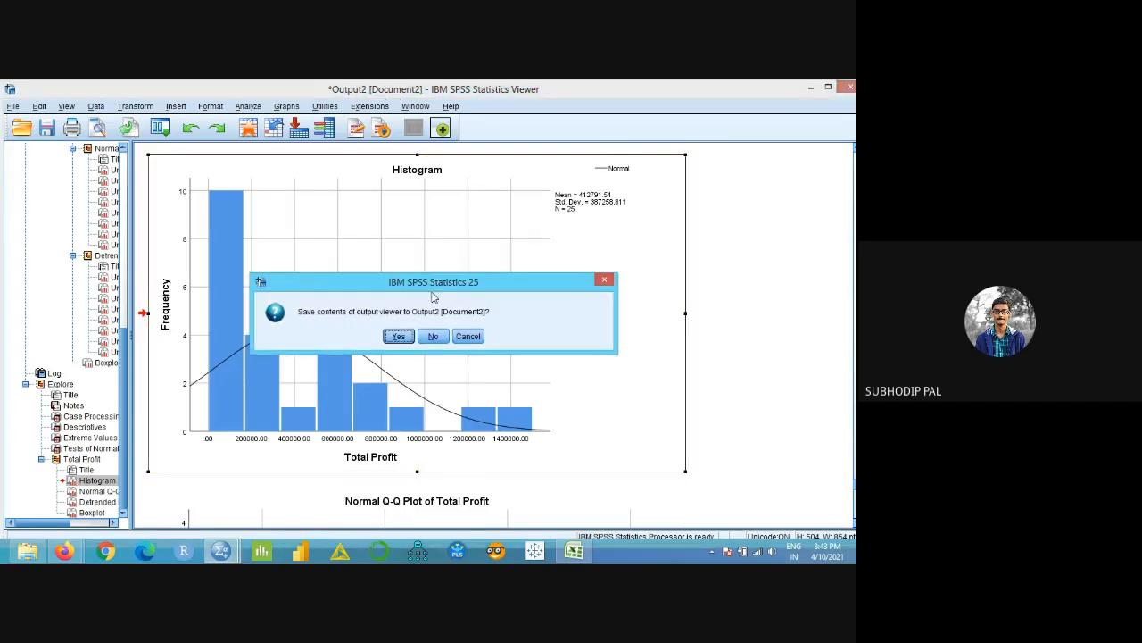
left_click(435, 336)
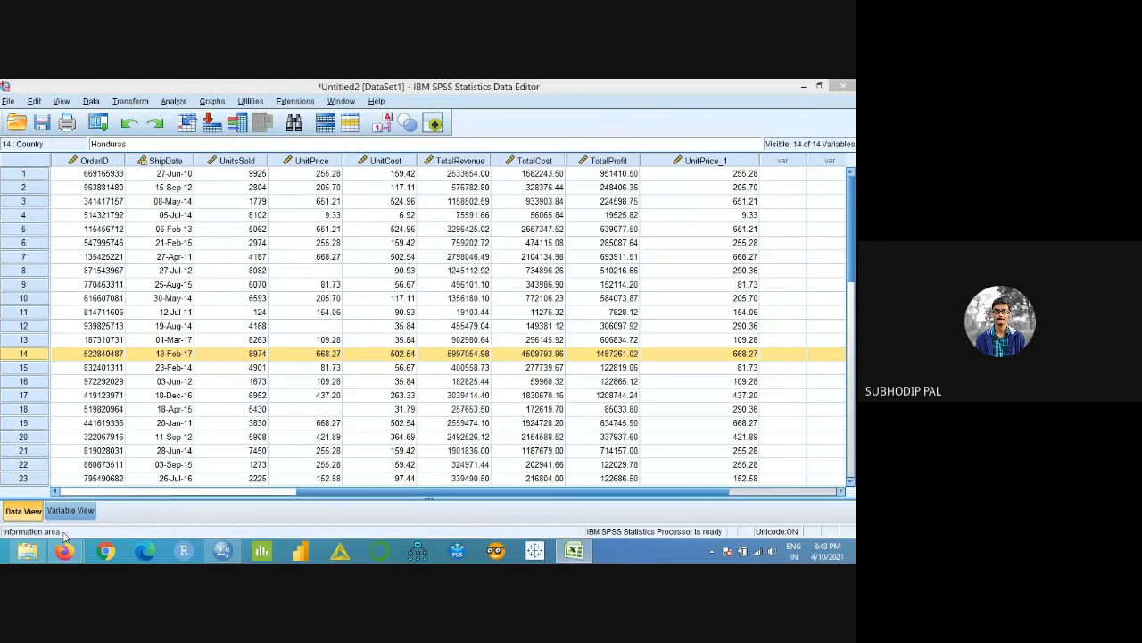
- Open the AdmissionData_SLR workbook from the Regression_data folder in Excel and inspect its Chance of Admission and GRE Score values
left_click(29, 552)
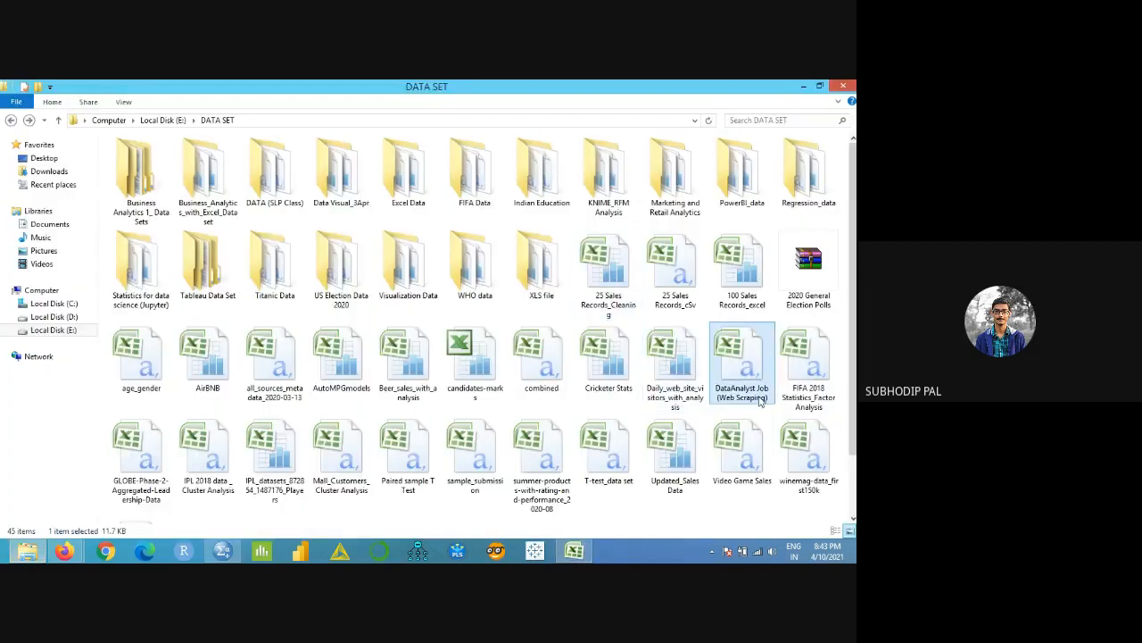
double_click(808, 194)
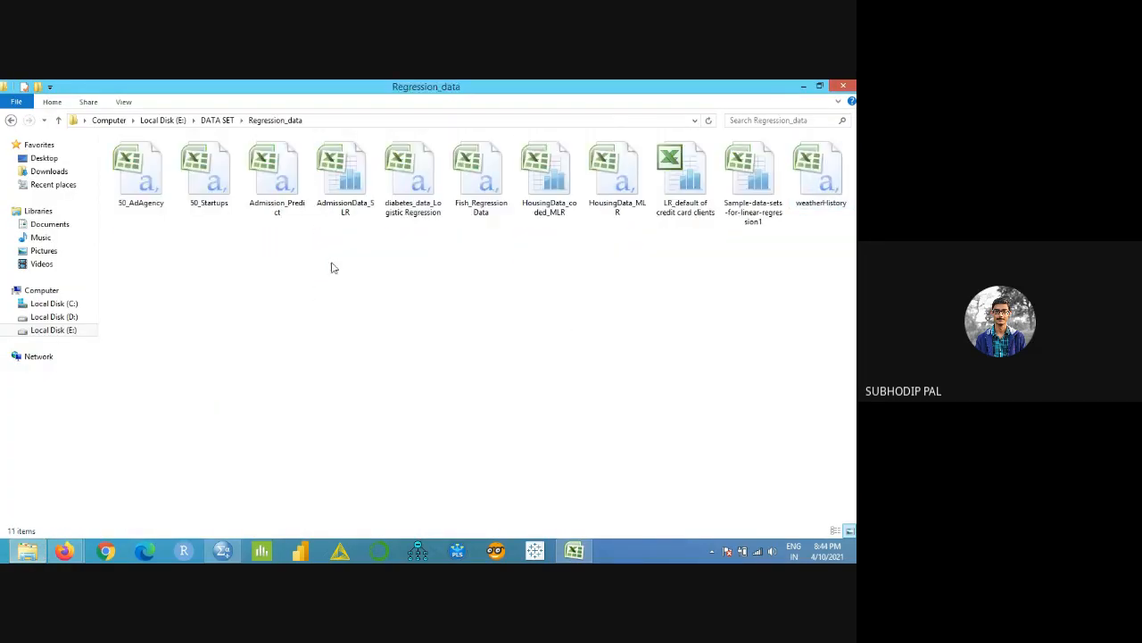
left_click(351, 195)
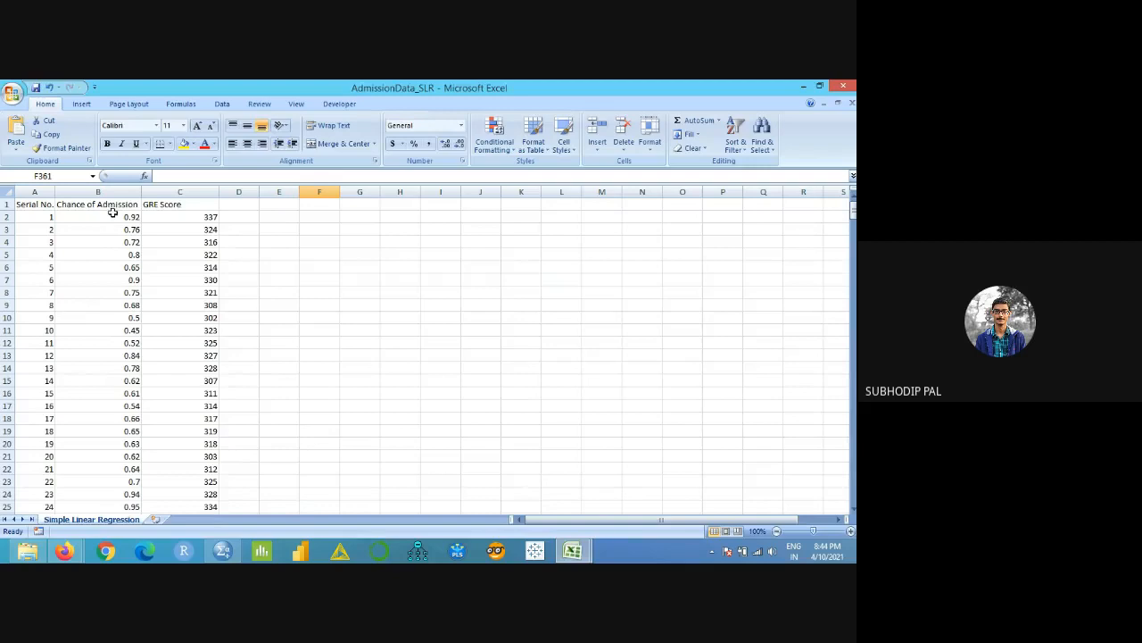
left_click_drag(113, 211, 110, 253)
left_click_drag(173, 230, 172, 280)
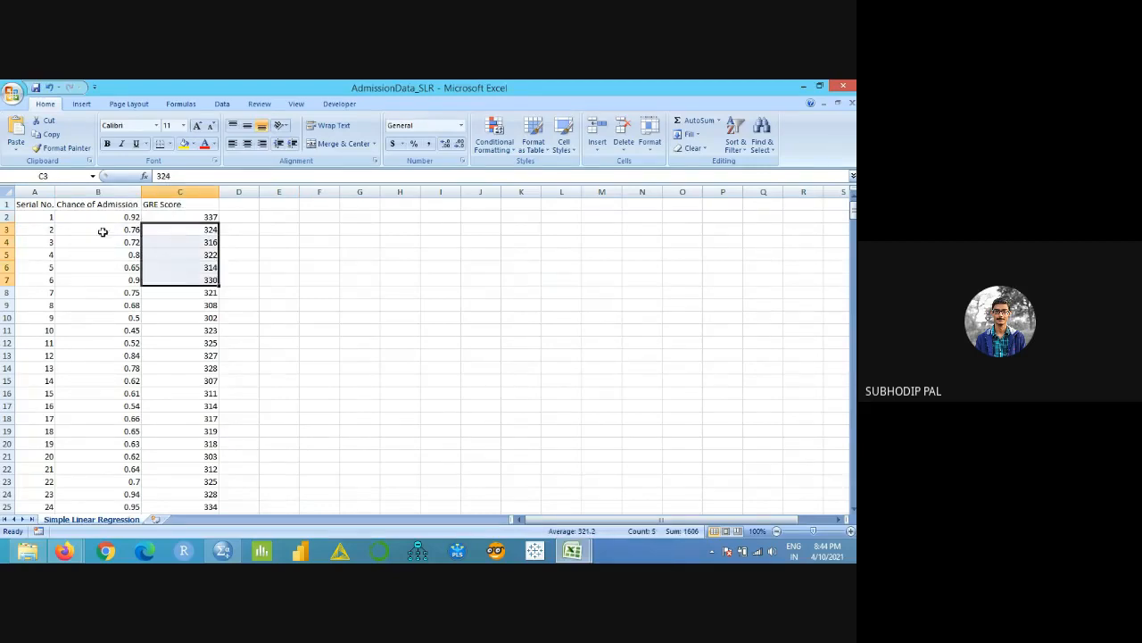
- Examine the Chance of Admission and GRE Score columns, comparing their headers and the paired values in the first rows
left_click_drag(100, 217, 91, 341)
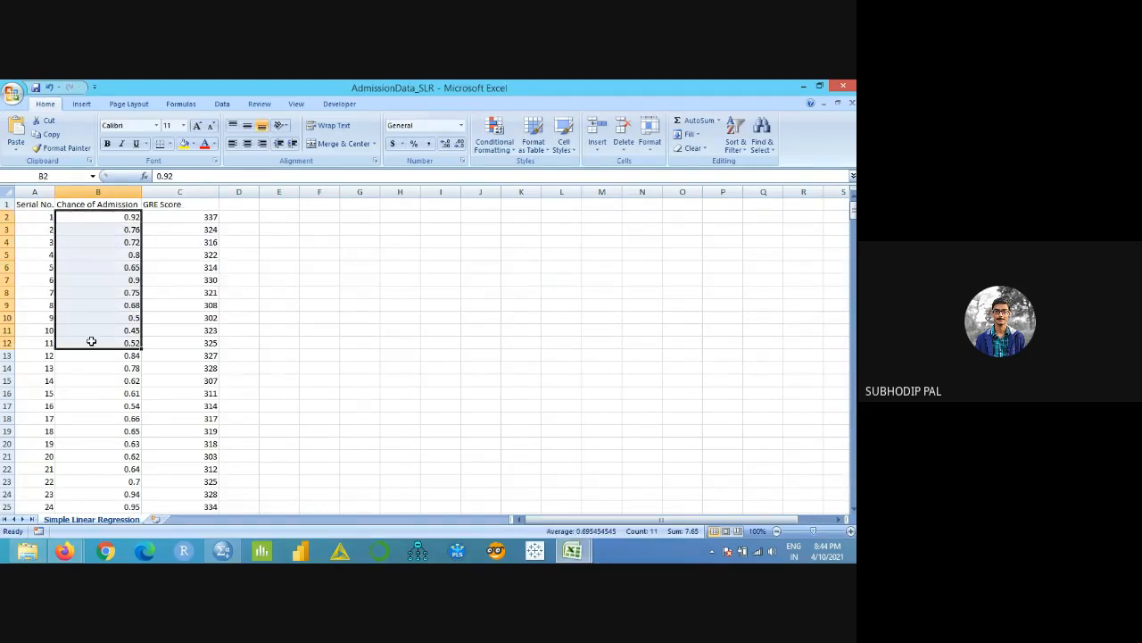
left_click(345, 330)
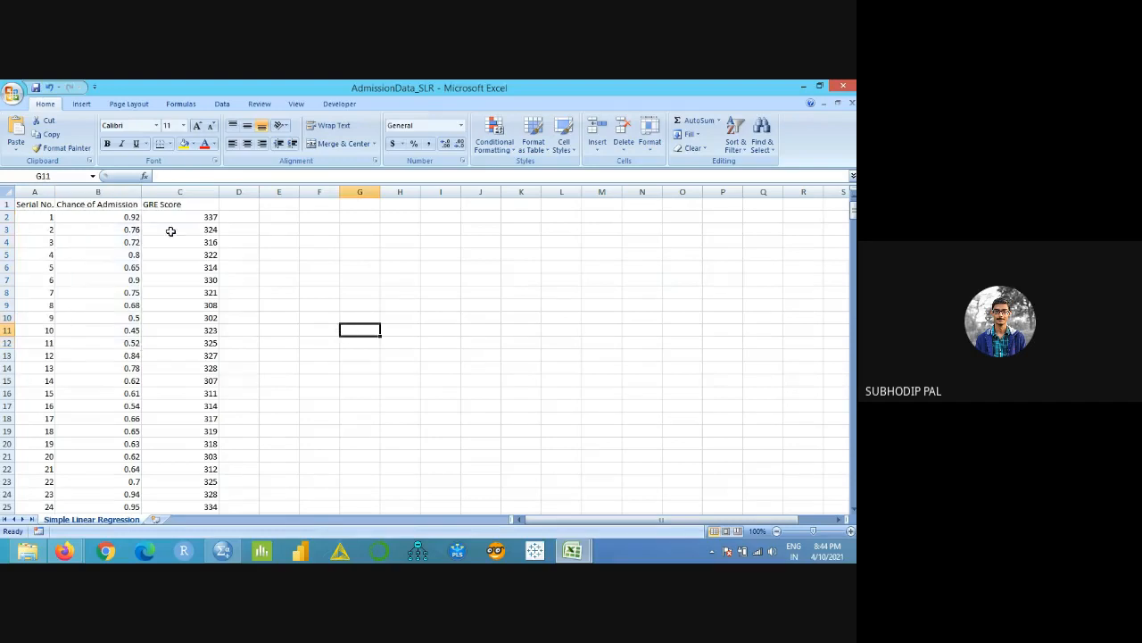
left_click(125, 220)
left_click(197, 219)
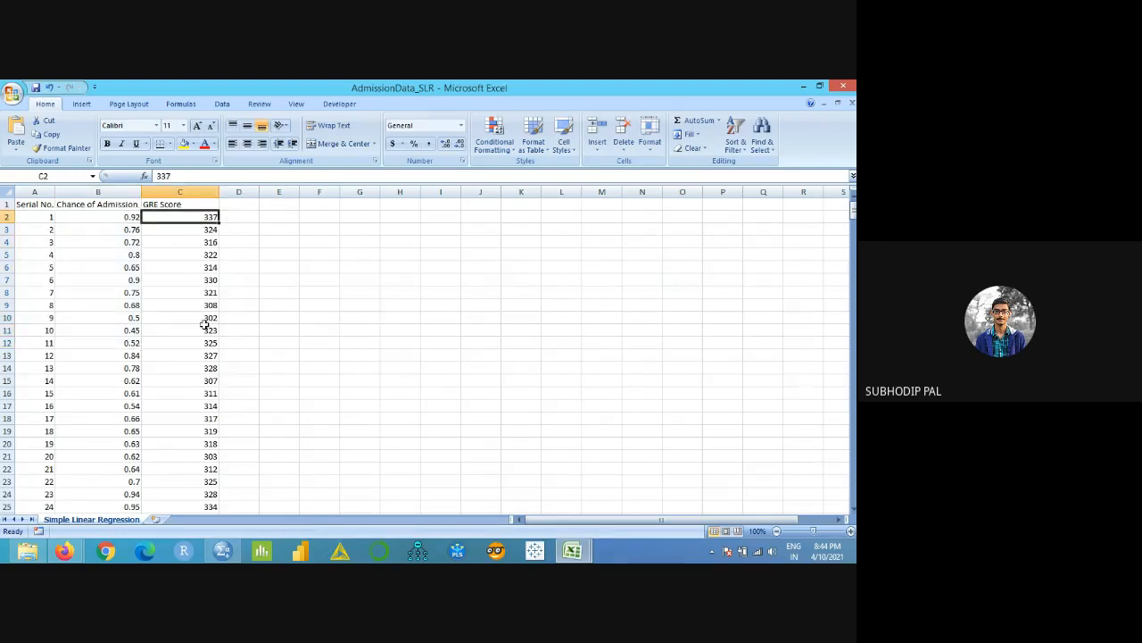
left_click(111, 218)
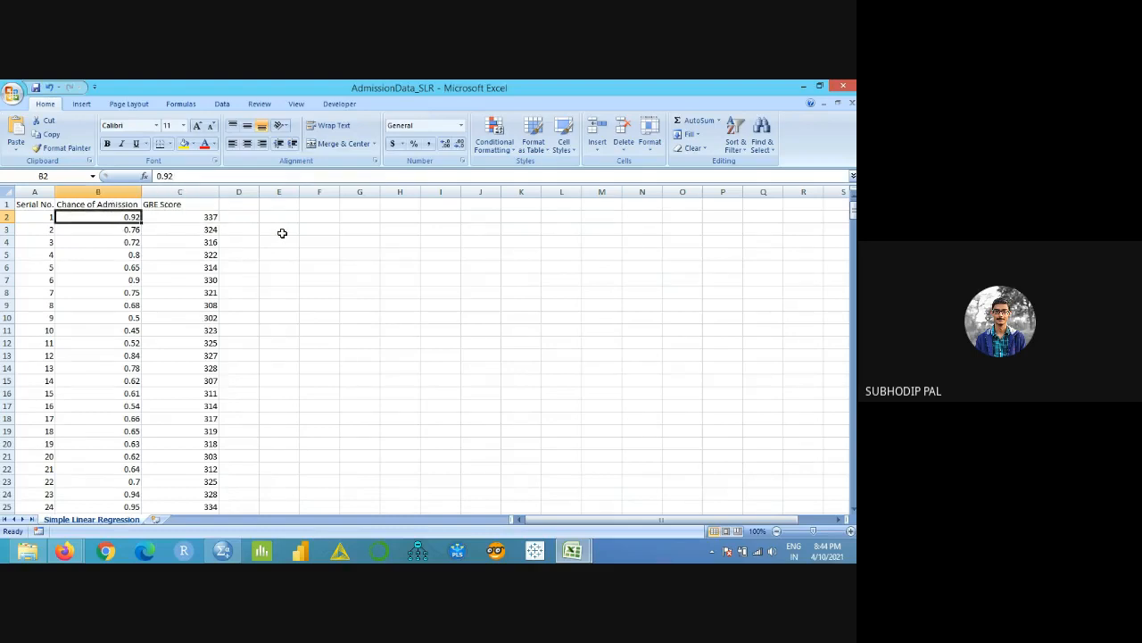
left_click(116, 204)
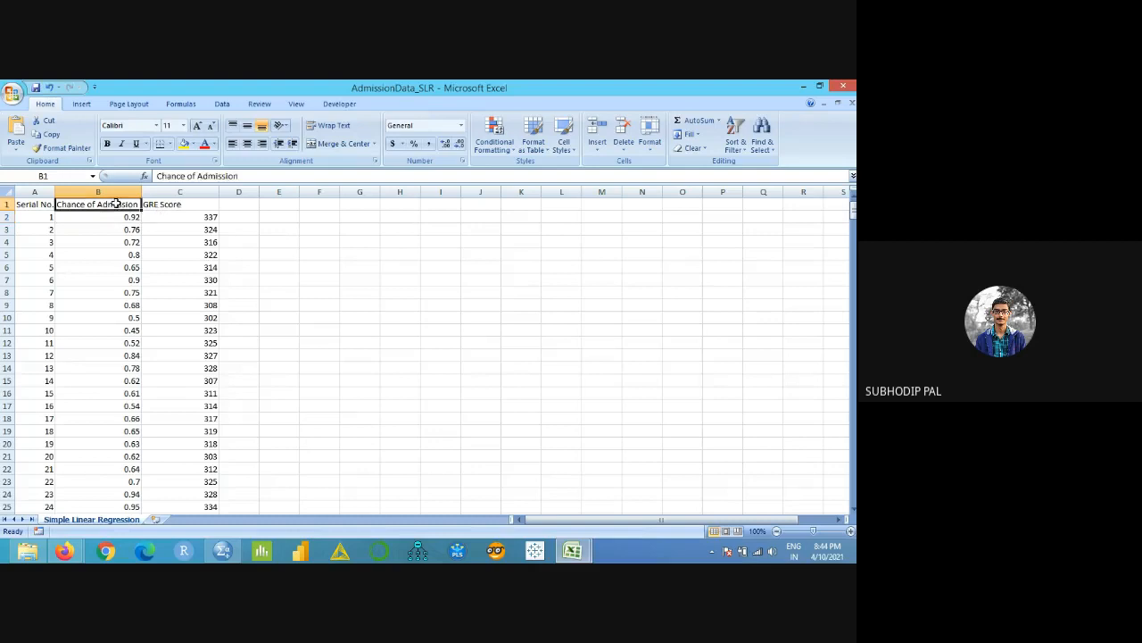
left_click(147, 204)
left_click(130, 205)
left_click(159, 205)
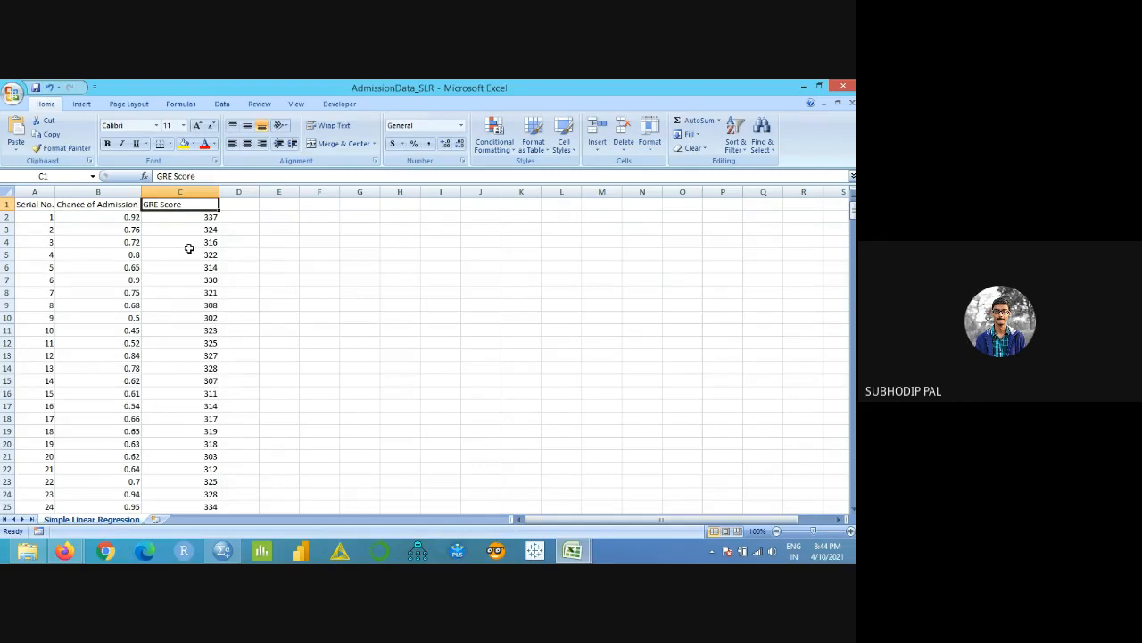
left_click(190, 241)
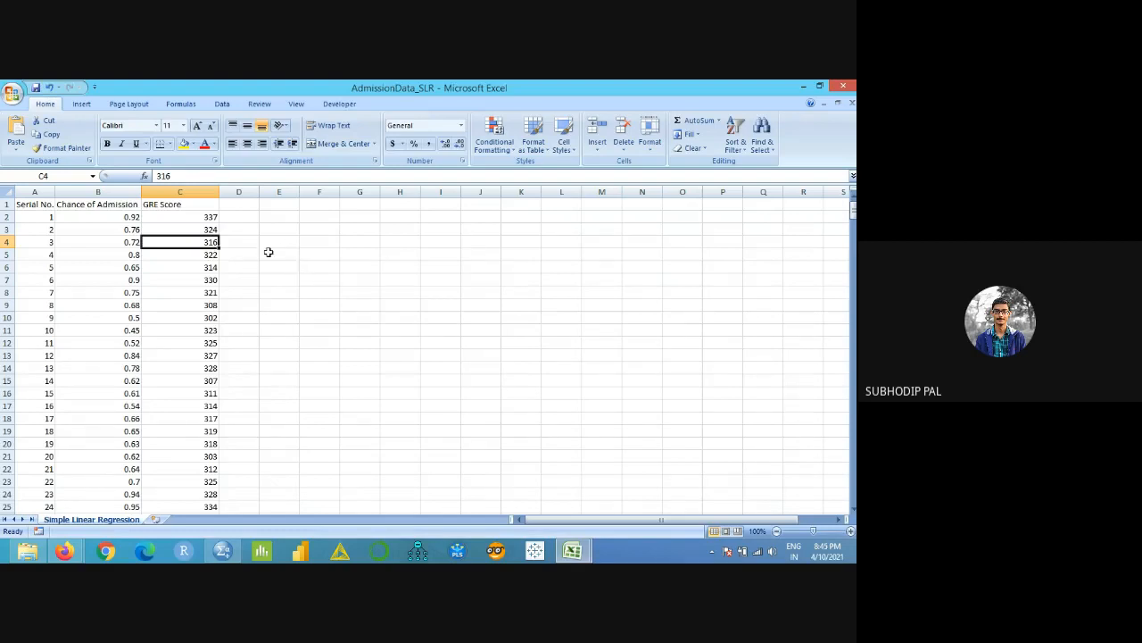
left_click(207, 218)
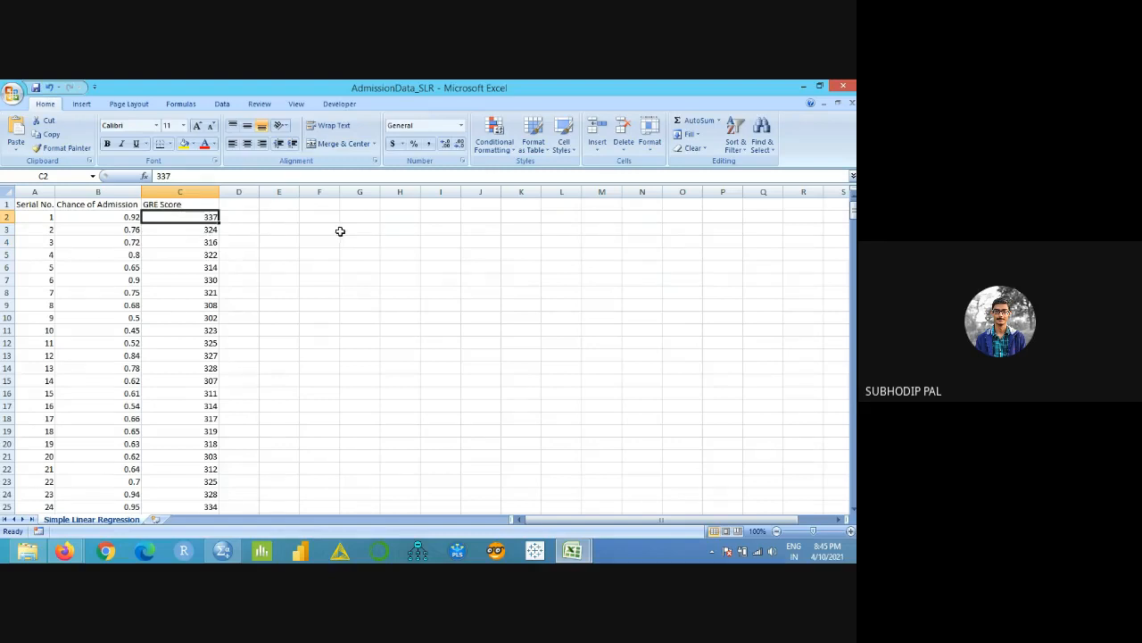
left_click(117, 216)
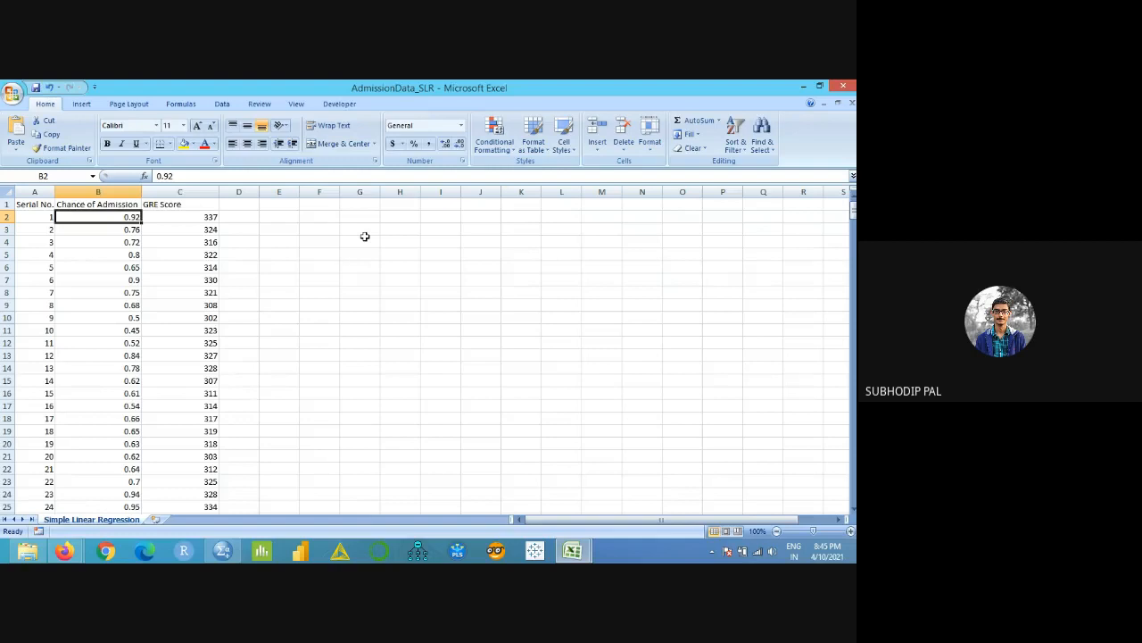
left_click(205, 228)
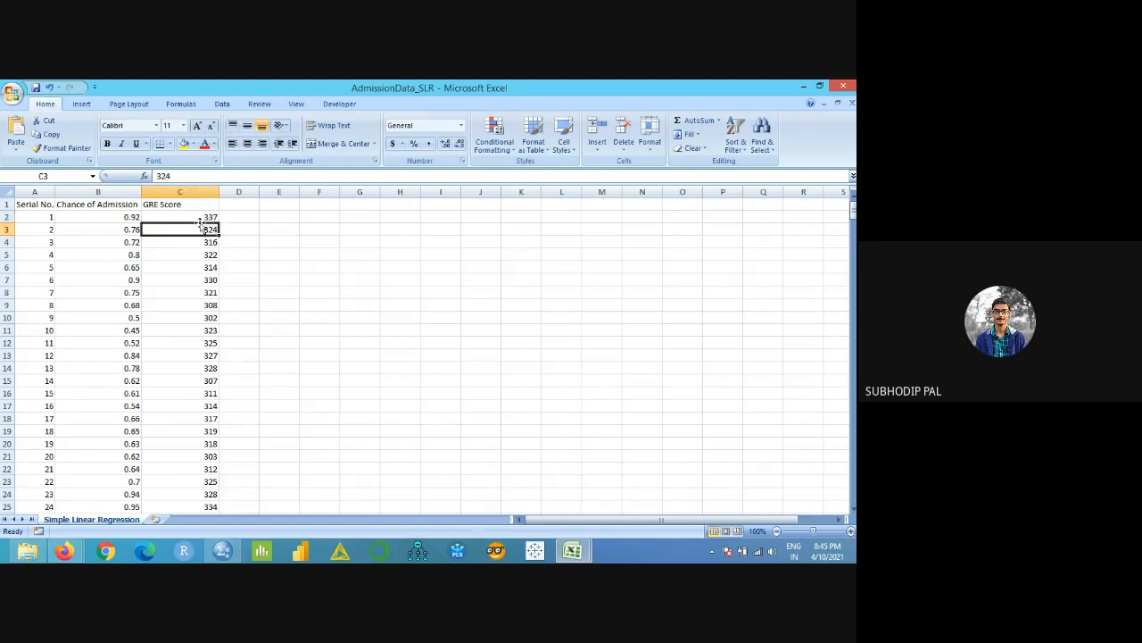
left_click(127, 230)
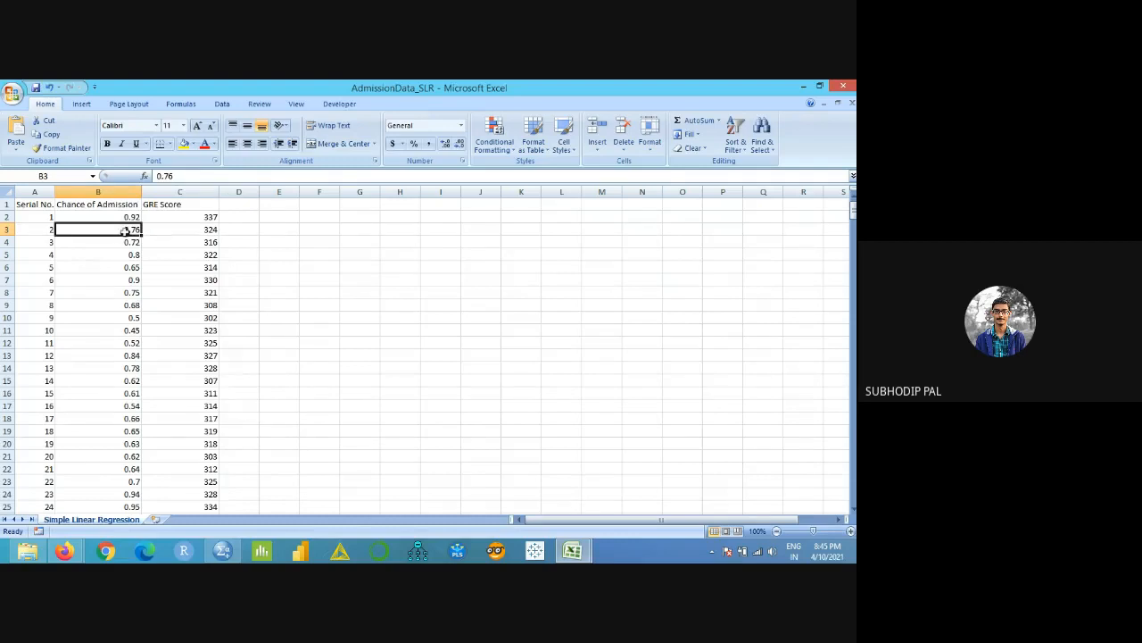
left_click(213, 229)
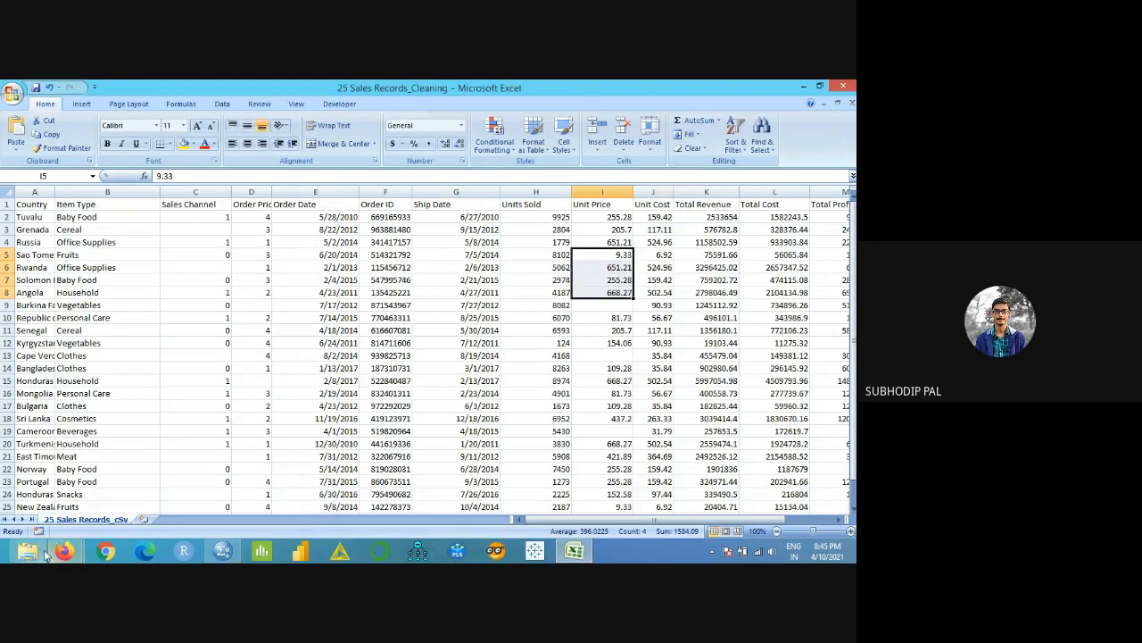
- Open the HousingData_coded_MLR workbook from the Regression_data folder and widen its area and bedrooms columns
left_click(42, 552)
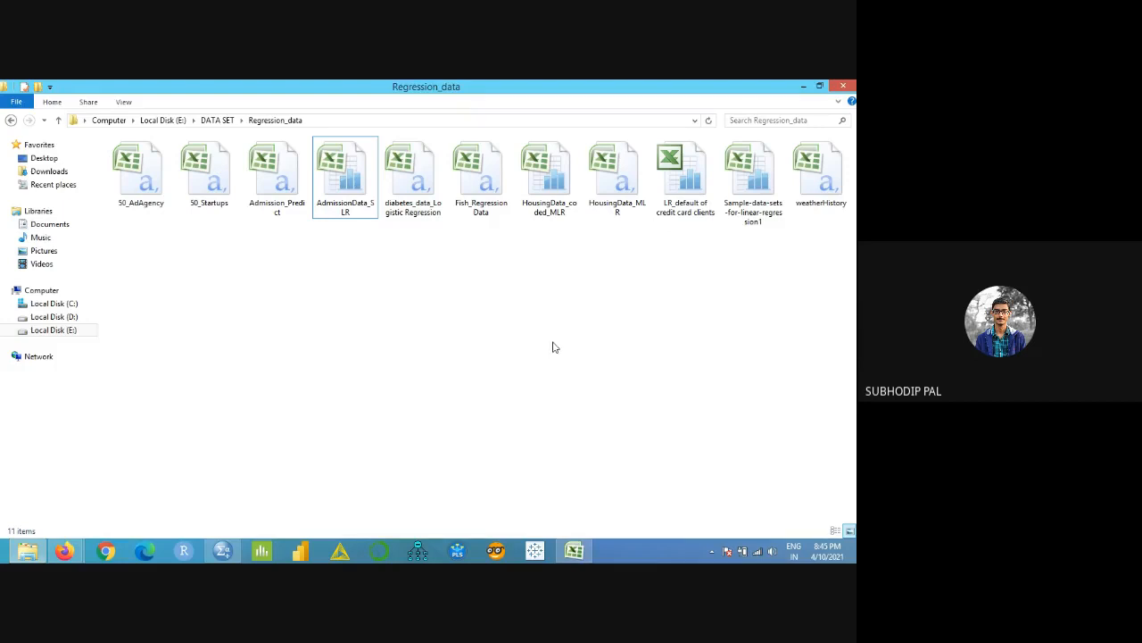
double_click(549, 175)
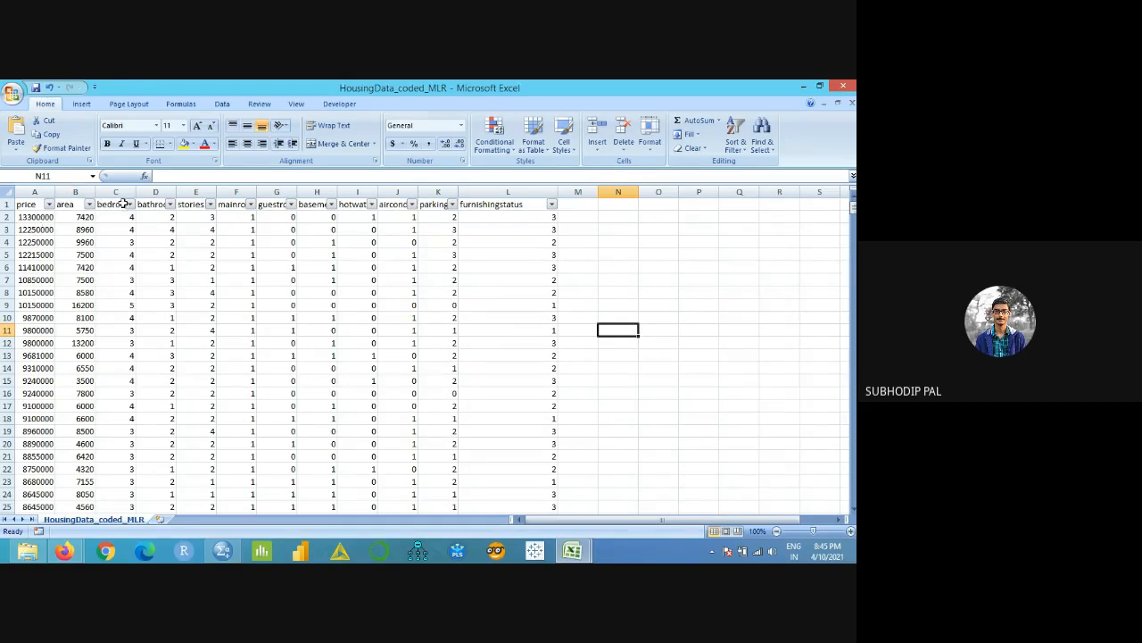
left_click_drag(94, 194, 158, 189)
left_click(49, 217)
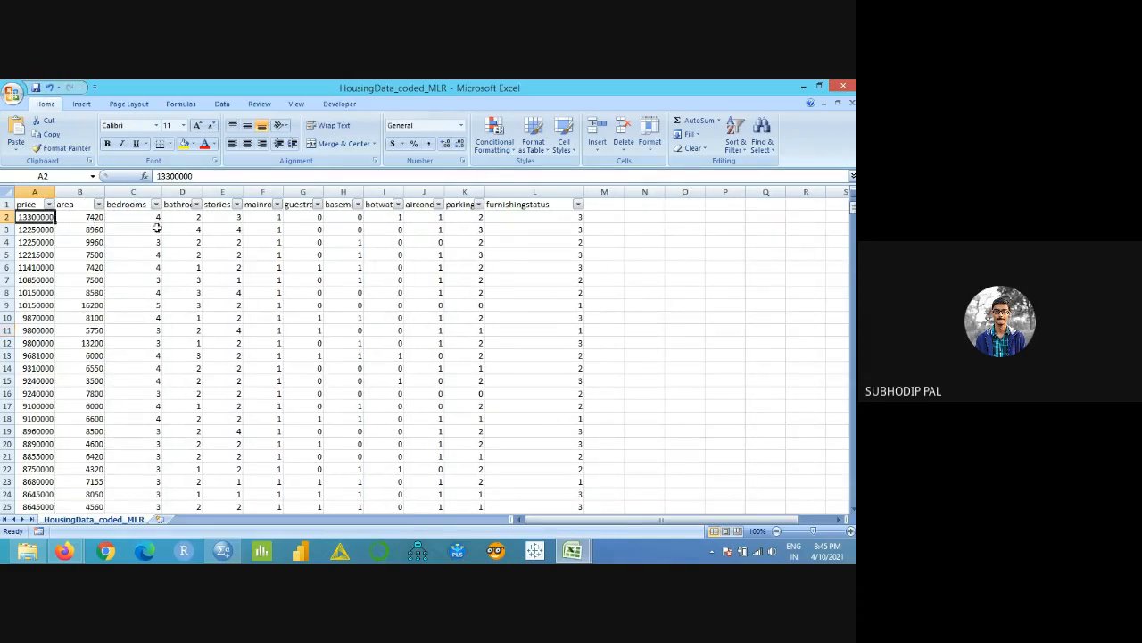
- Go through the column headers from area to stories and widen the mainroad column
left_click(69, 204)
left_click(123, 204)
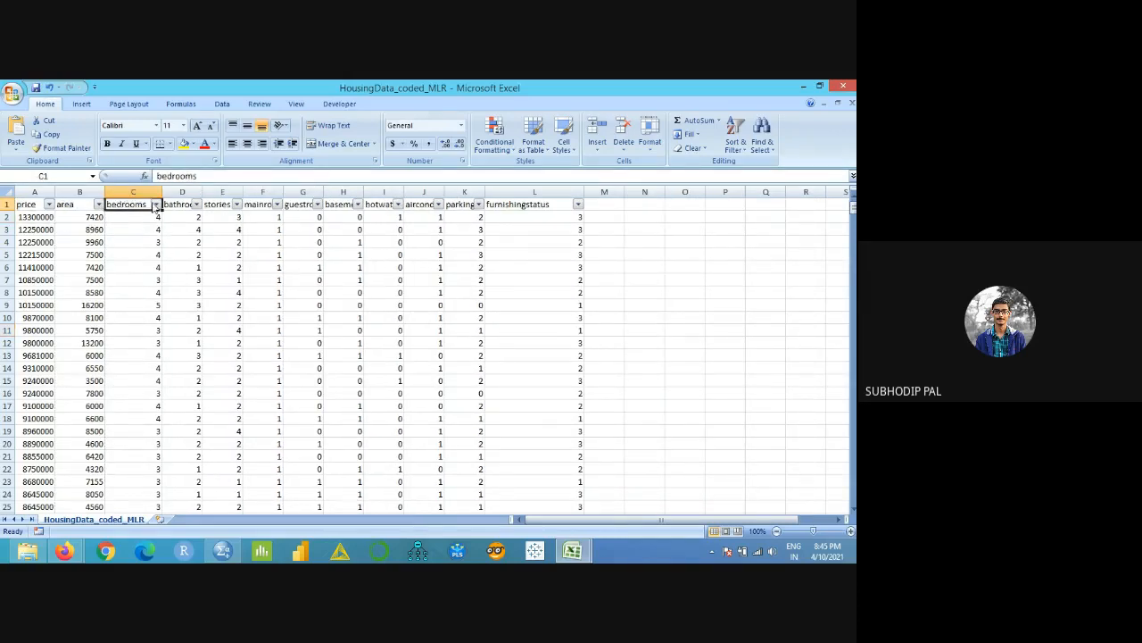
left_click(179, 205)
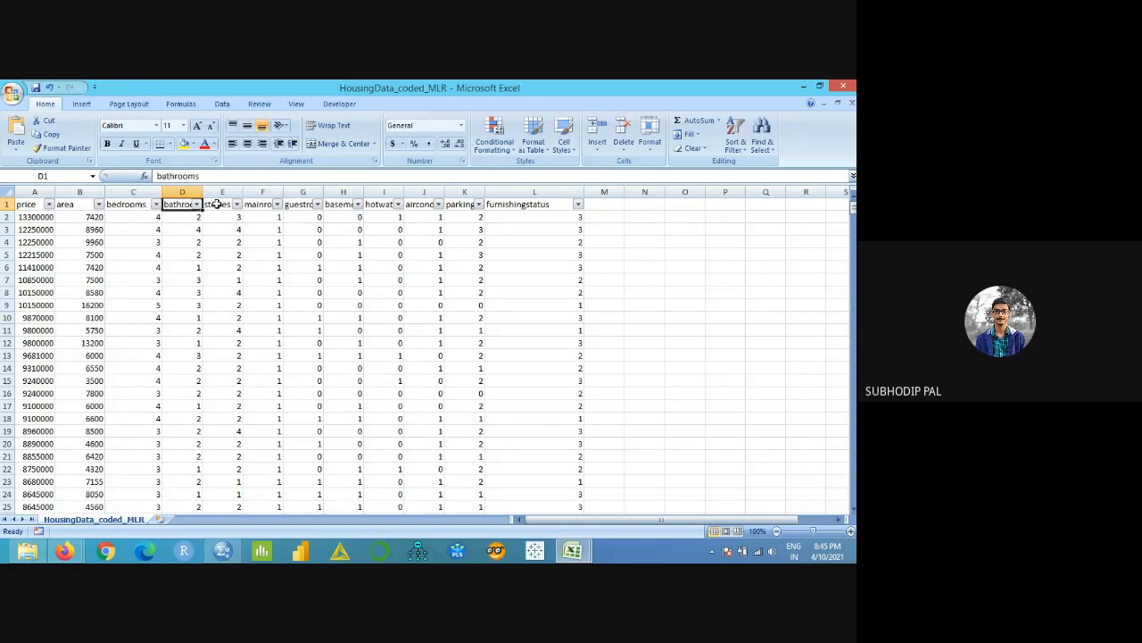
left_click(220, 204)
left_click_drag(283, 191, 317, 192)
left_click(288, 205)
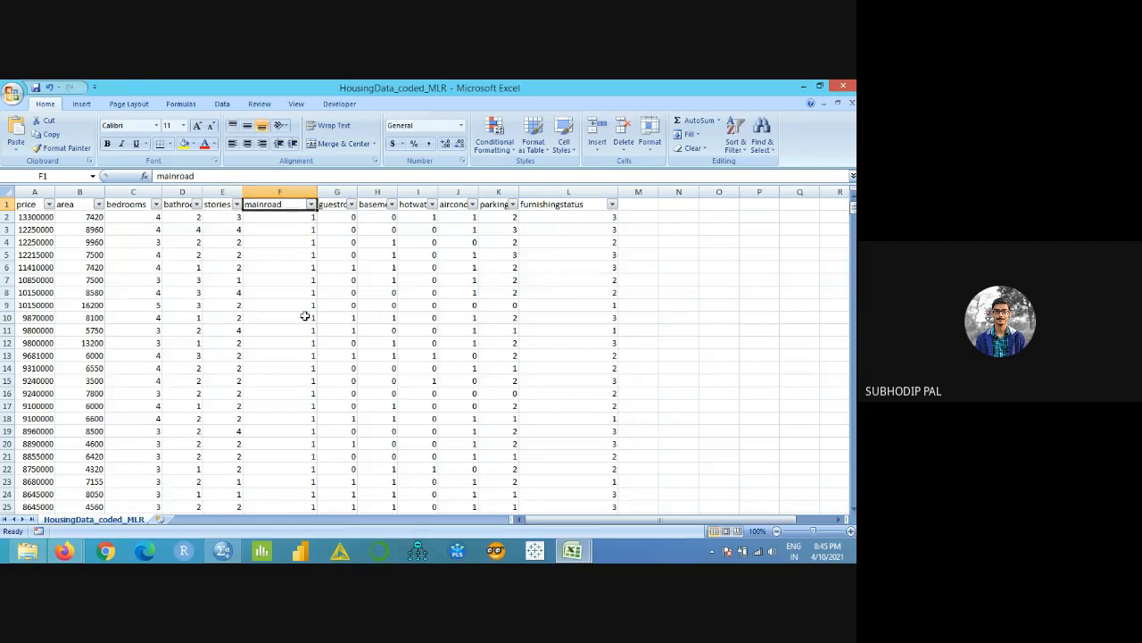
- Check which coded values the mainroad and guestroom filters offer, without applying a filter
left_click(311, 205)
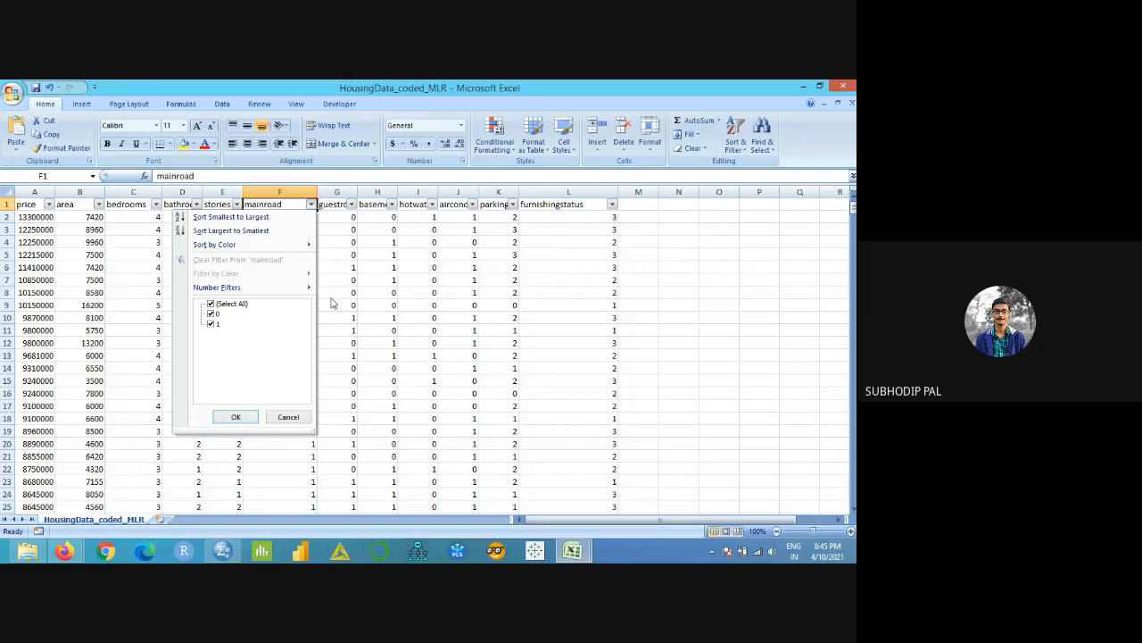
left_click(339, 234)
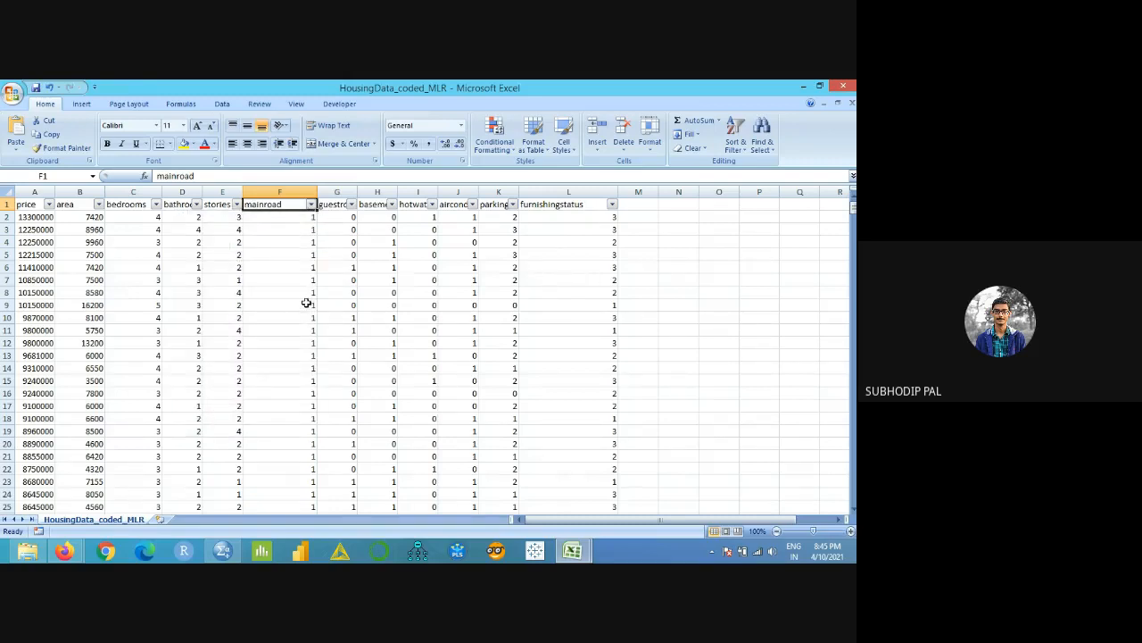
left_click(352, 204)
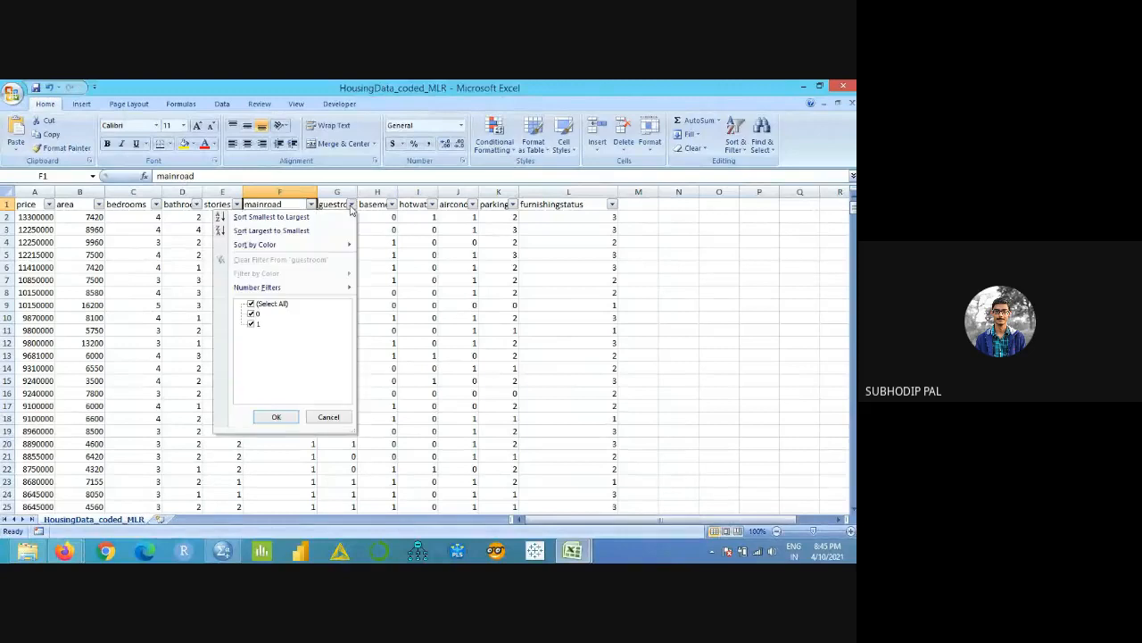
left_click(373, 243)
- Widen the guestroom, basement and hot water heating columns, checking the coded values in the guestroom filter
left_click_drag(357, 194, 388, 196)
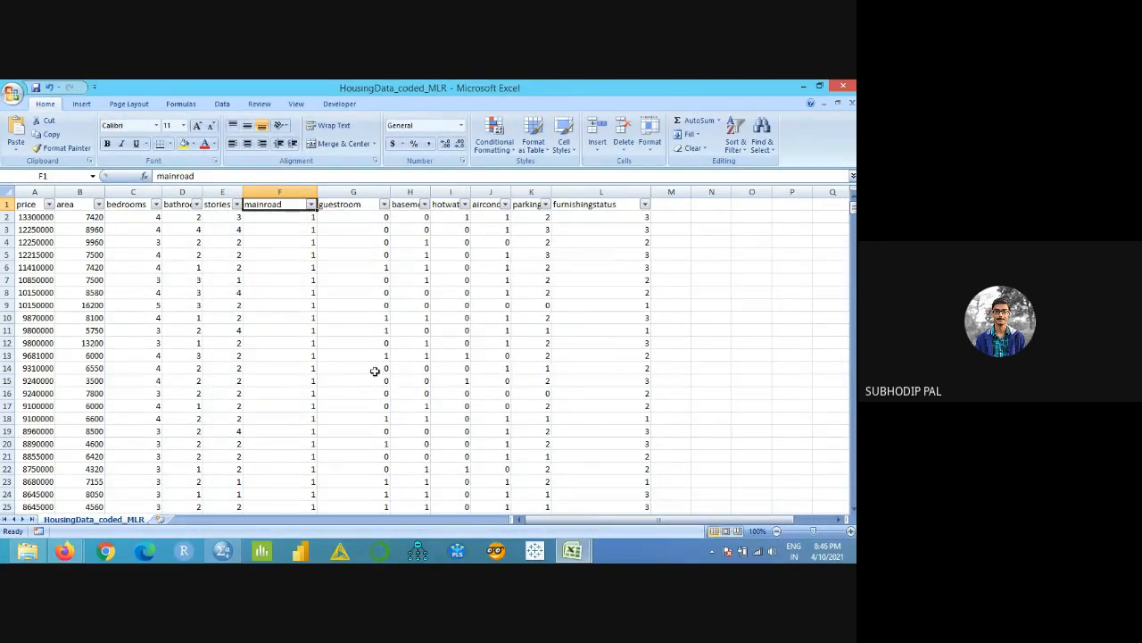
left_click(386, 206)
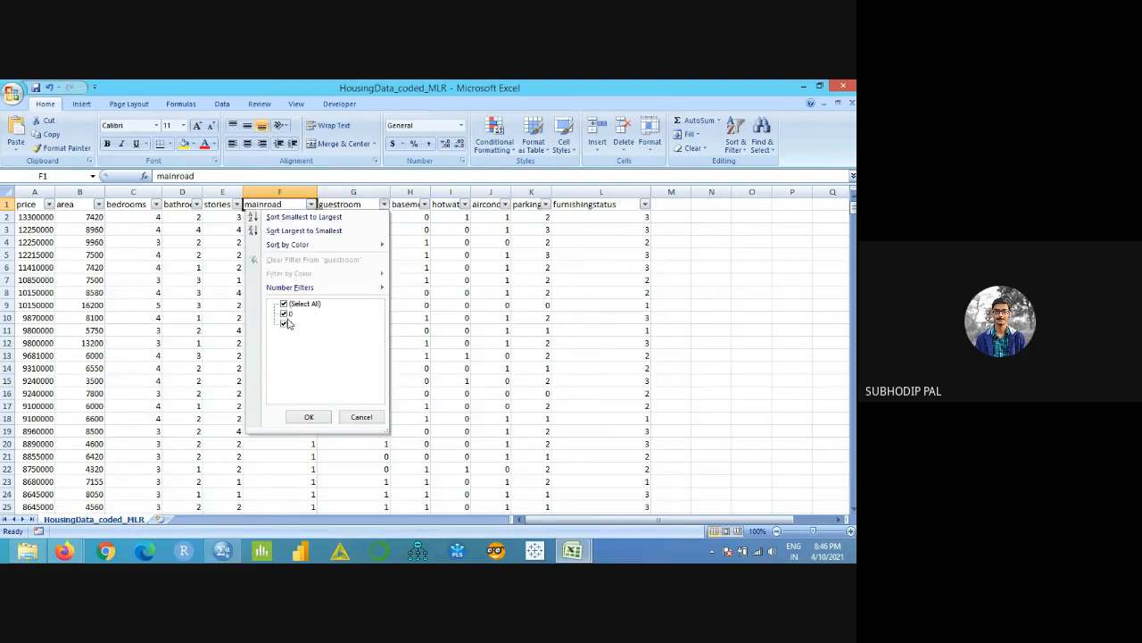
left_click(421, 276)
left_click_drag(431, 193, 508, 192)
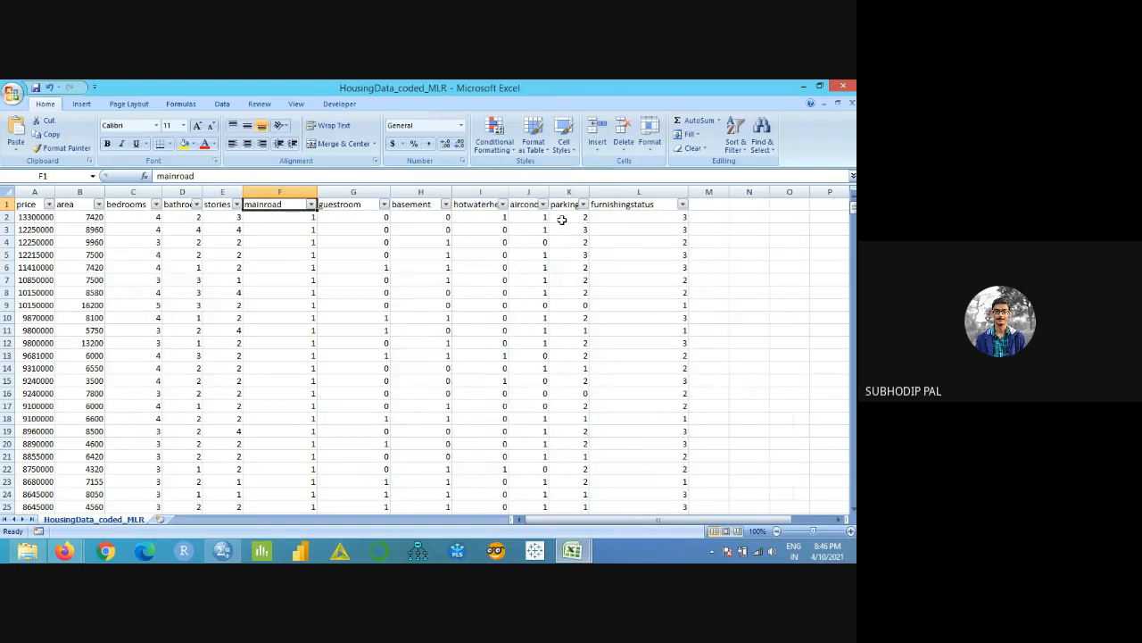
- Examine the price column as the dependent variable against the first row's predictors from area to furnishingstatus
left_click(39, 217)
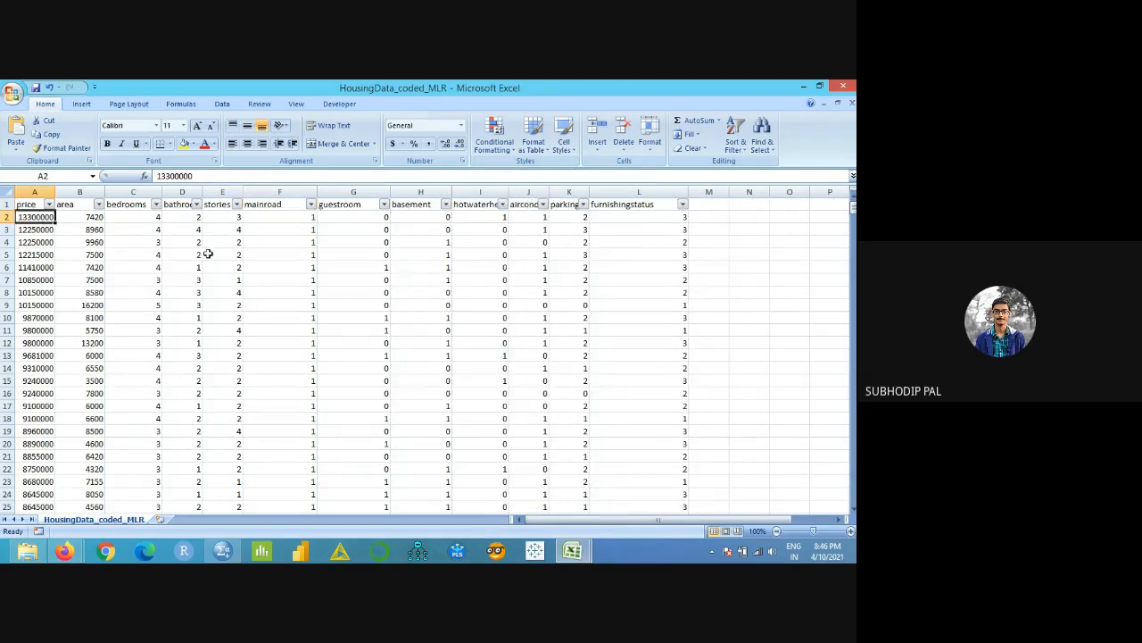
left_click(90, 218)
left_click_drag(90, 217, 683, 217)
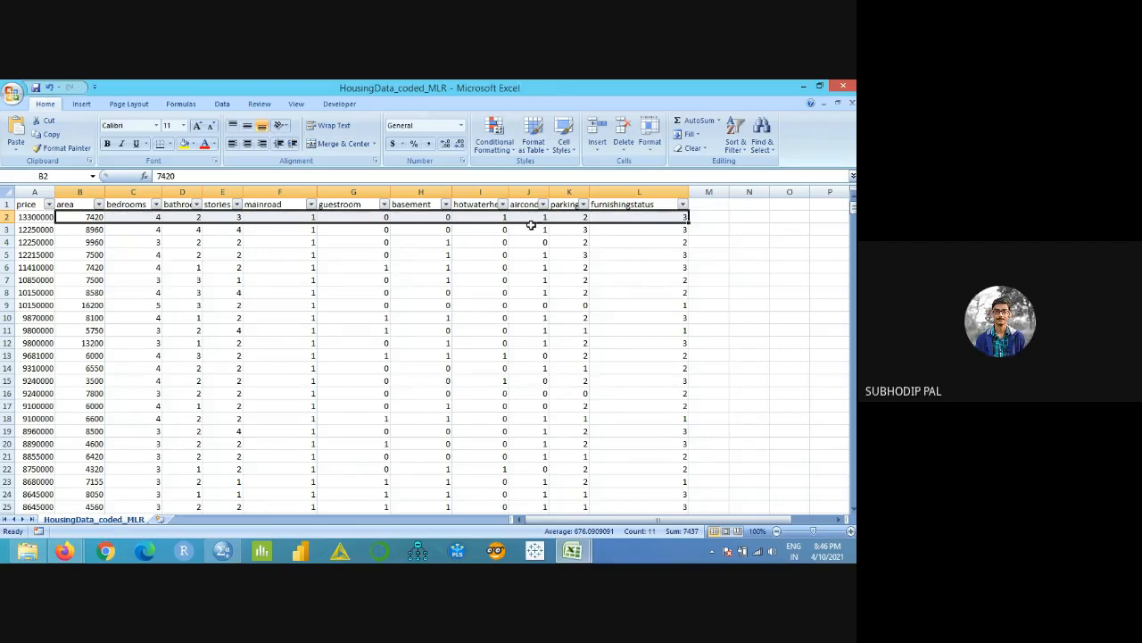
left_click_drag(45, 217, 57, 318)
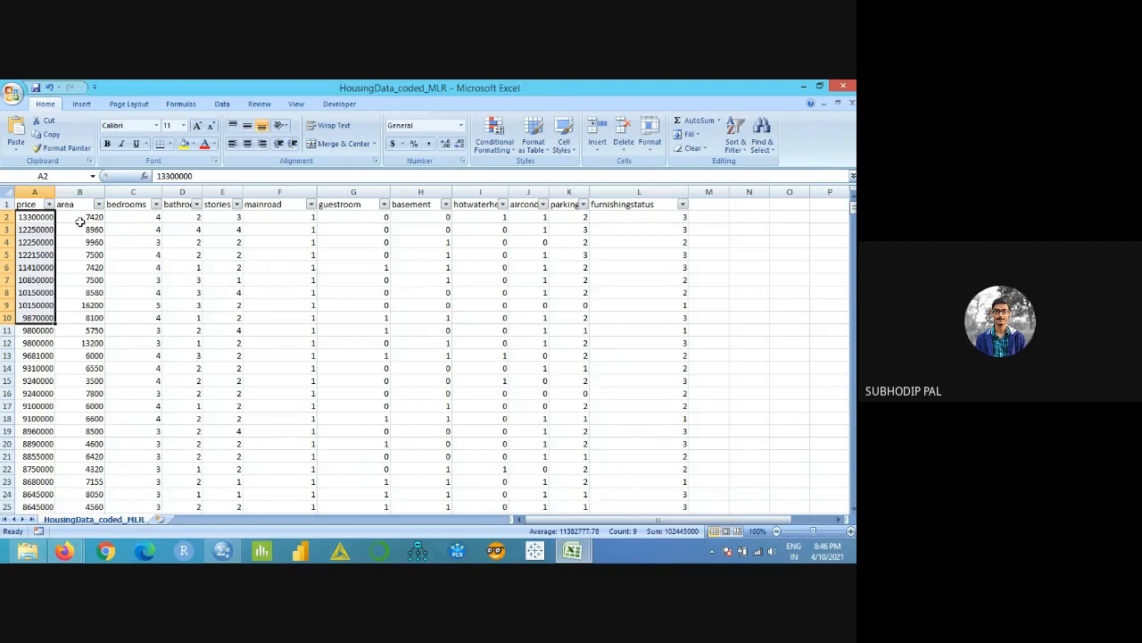
left_click_drag(79, 219, 552, 208)
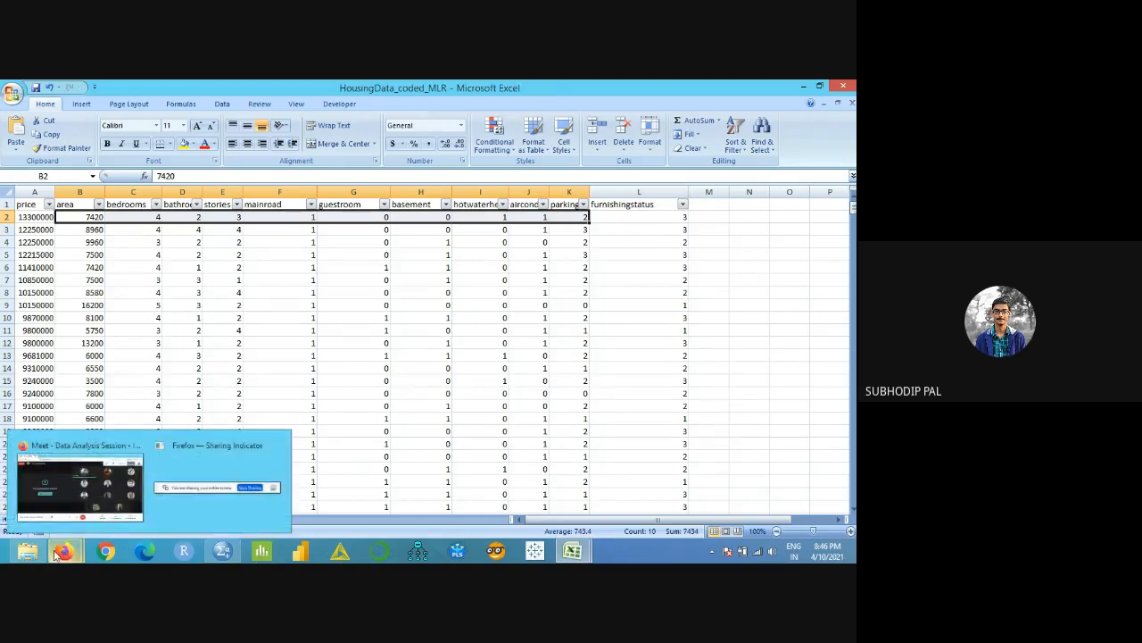
- Switch to SPSS and open HousingData_coded_MLR.xlsx from the Regression_data folder as an Excel data import
left_click(27, 551)
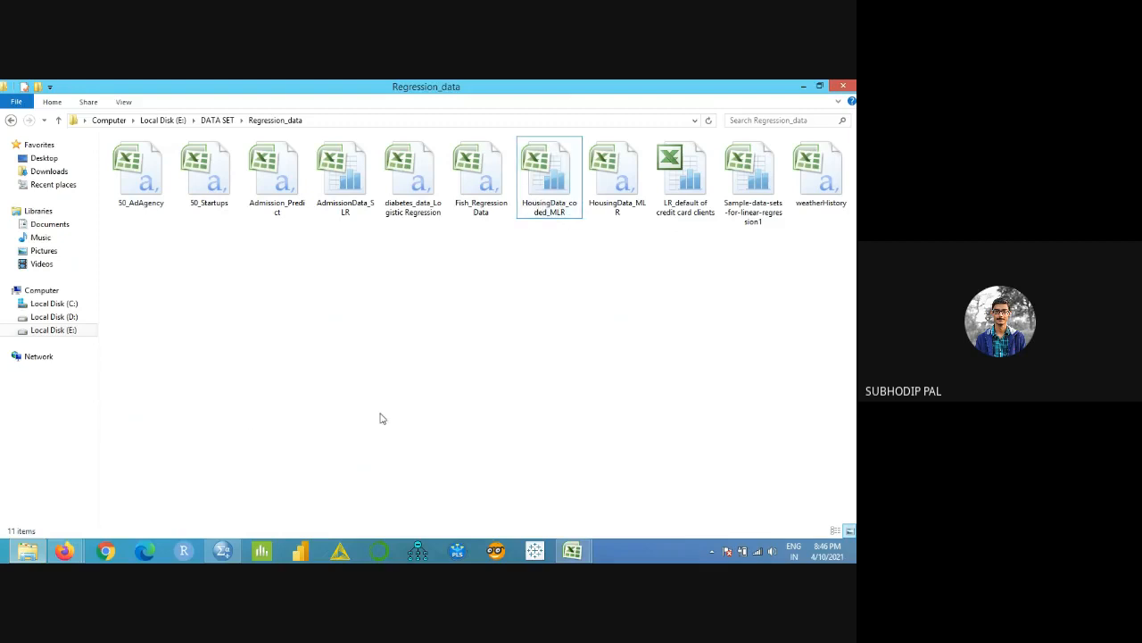
left_click(223, 550)
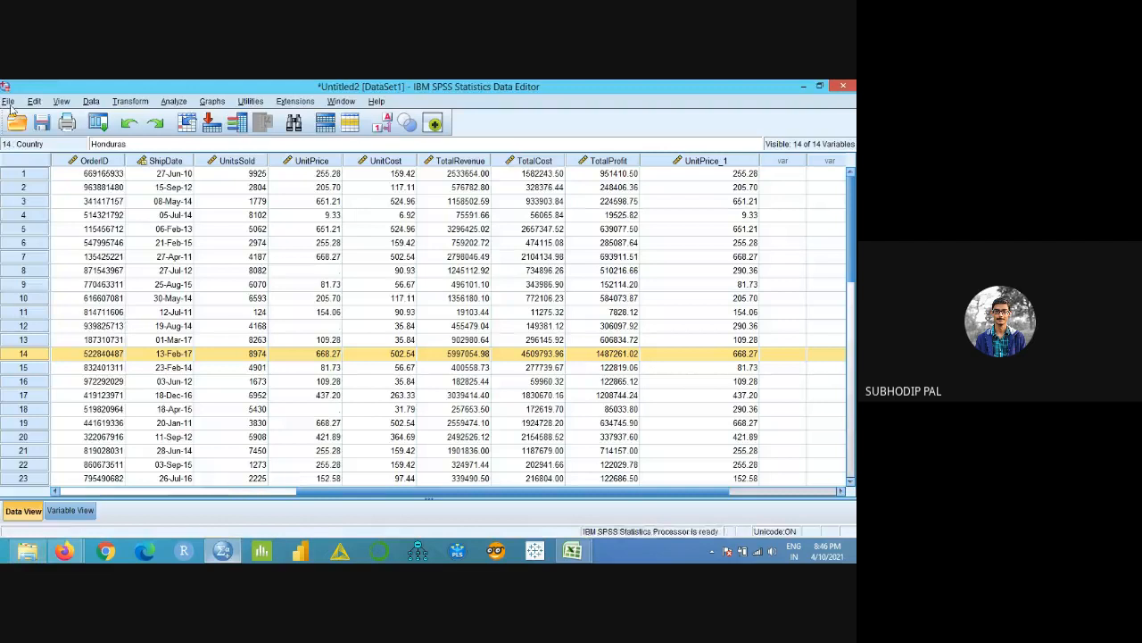
left_click(7, 101)
mouse_move(40, 134)
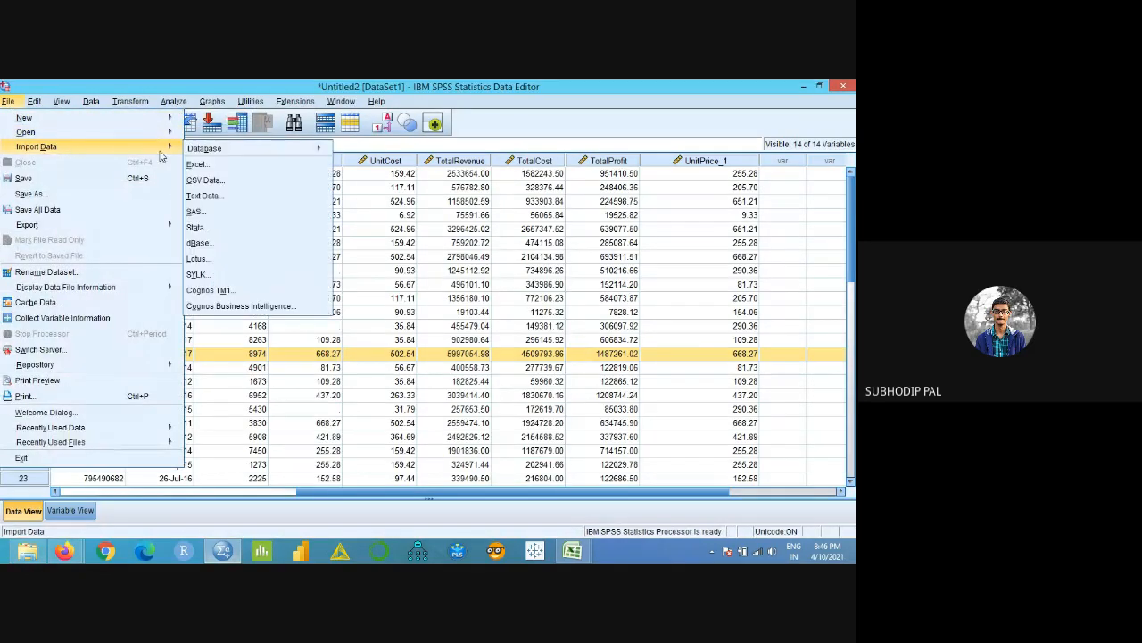
left_click(207, 165)
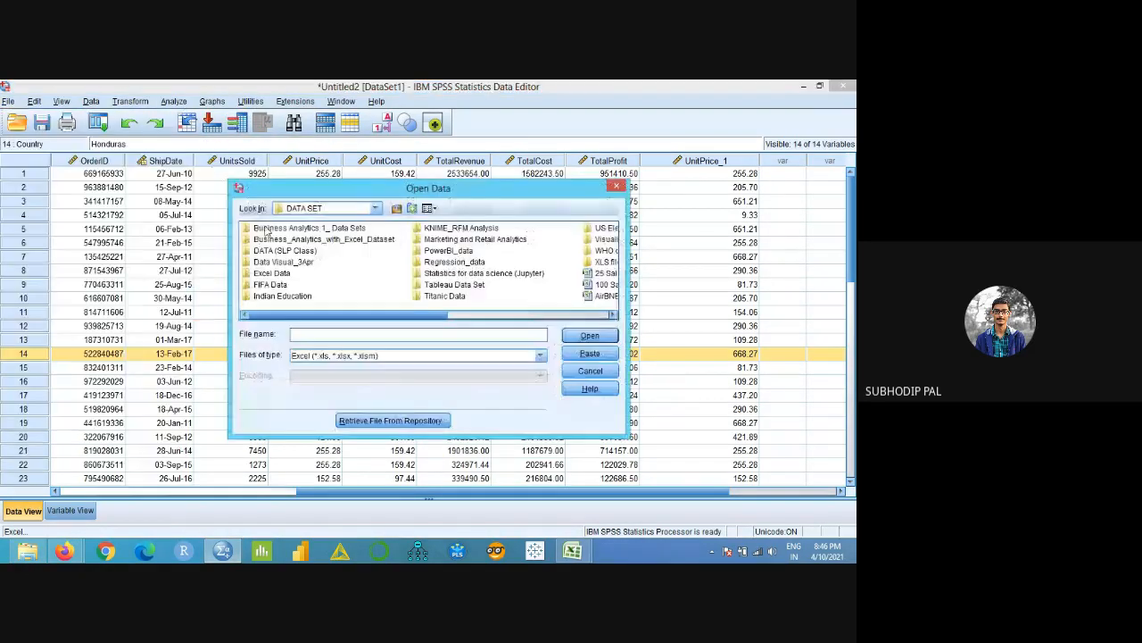
left_click_drag(362, 313, 392, 317)
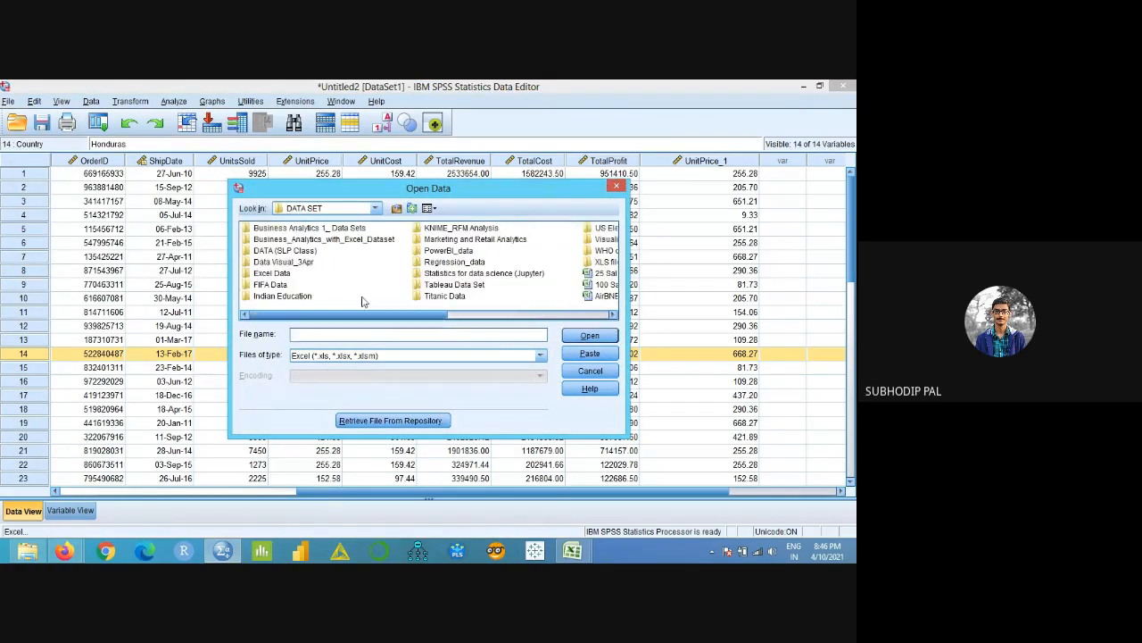
double_click(441, 264)
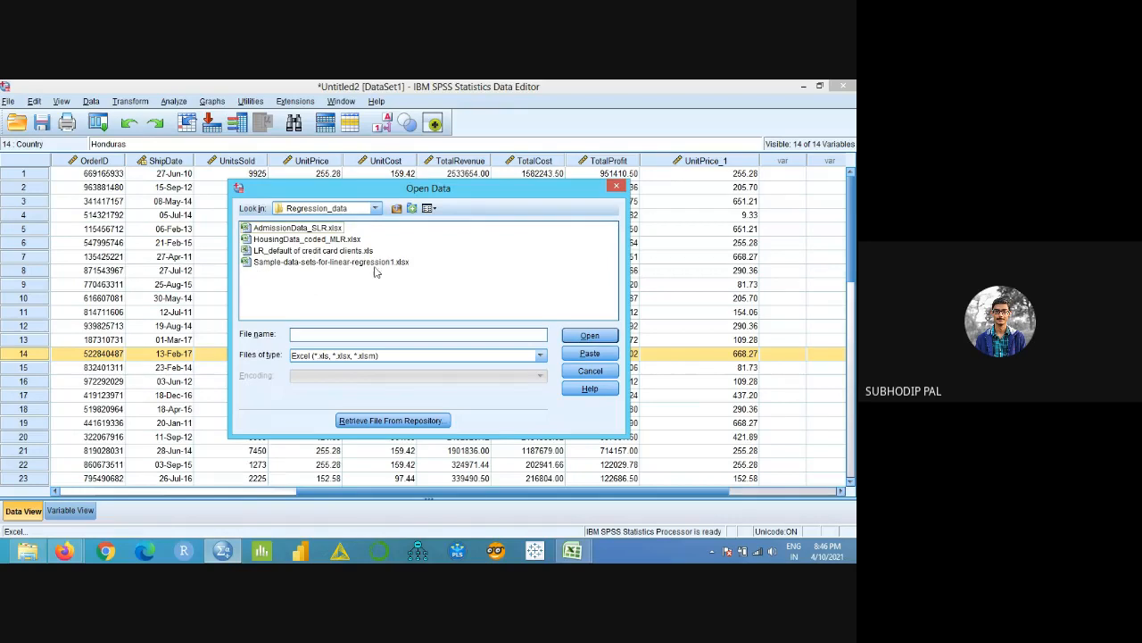
left_click(308, 240)
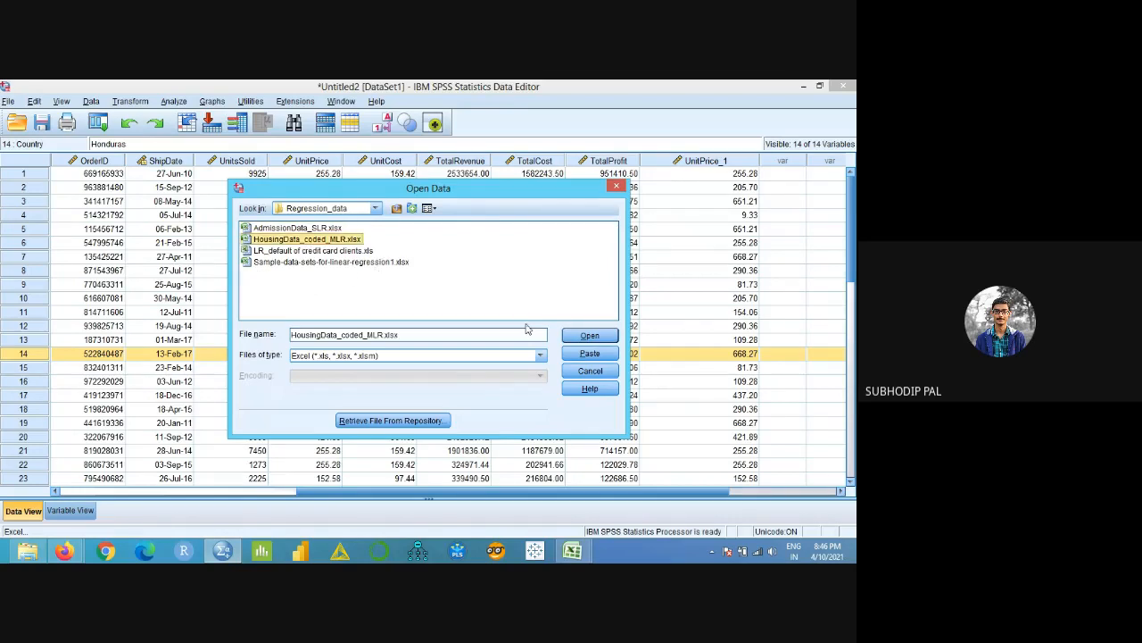
left_click(585, 338)
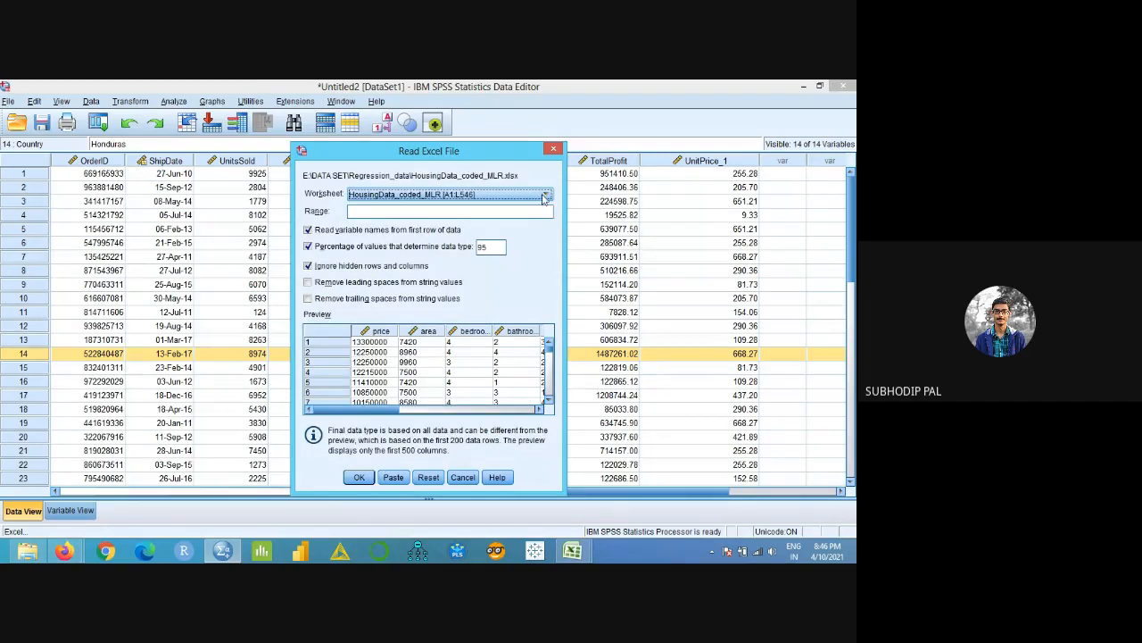
- Import the HousingData_coded_MLR worksheet with variable names from the first row, and check the imported variables' definitions
left_click(545, 194)
left_click(544, 196)
left_click(408, 193)
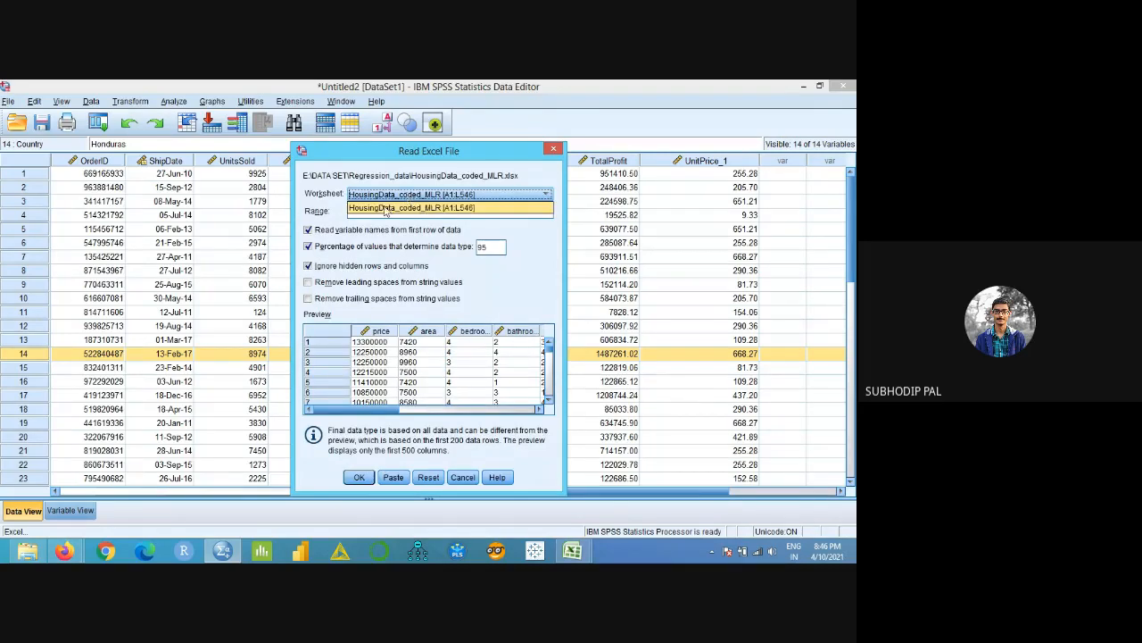
left_click(399, 196)
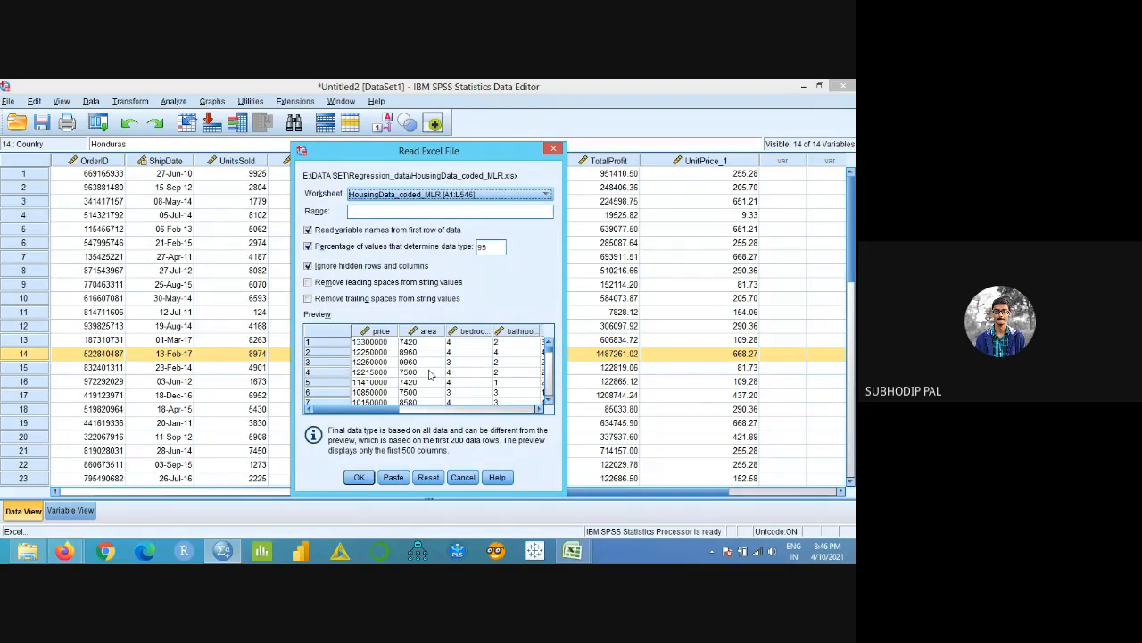
left_click(359, 477)
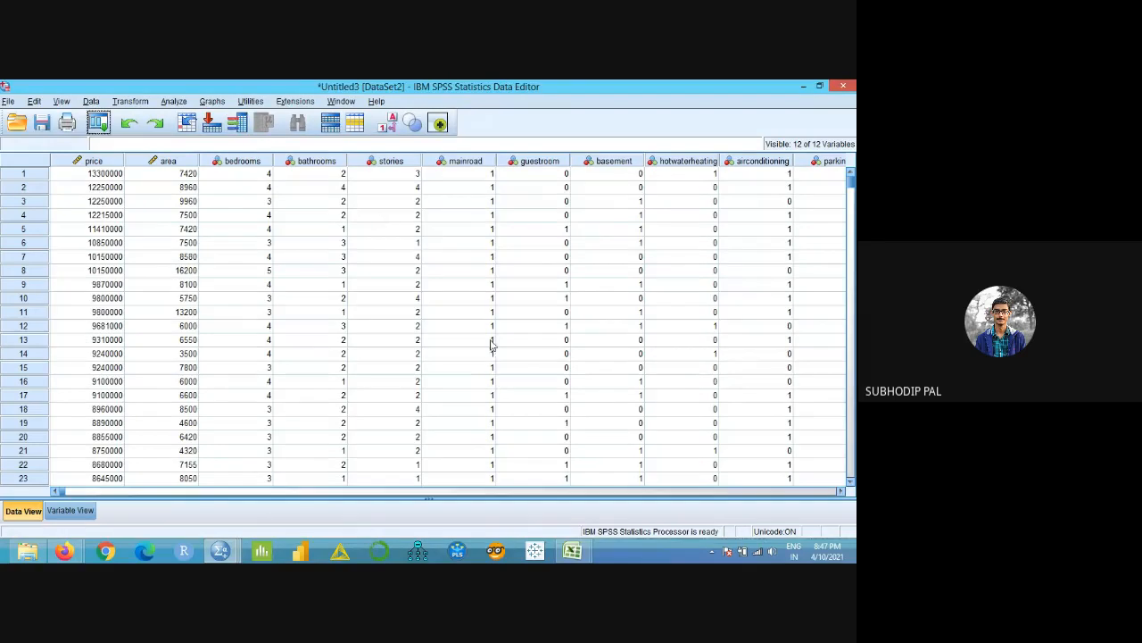
left_click(76, 511)
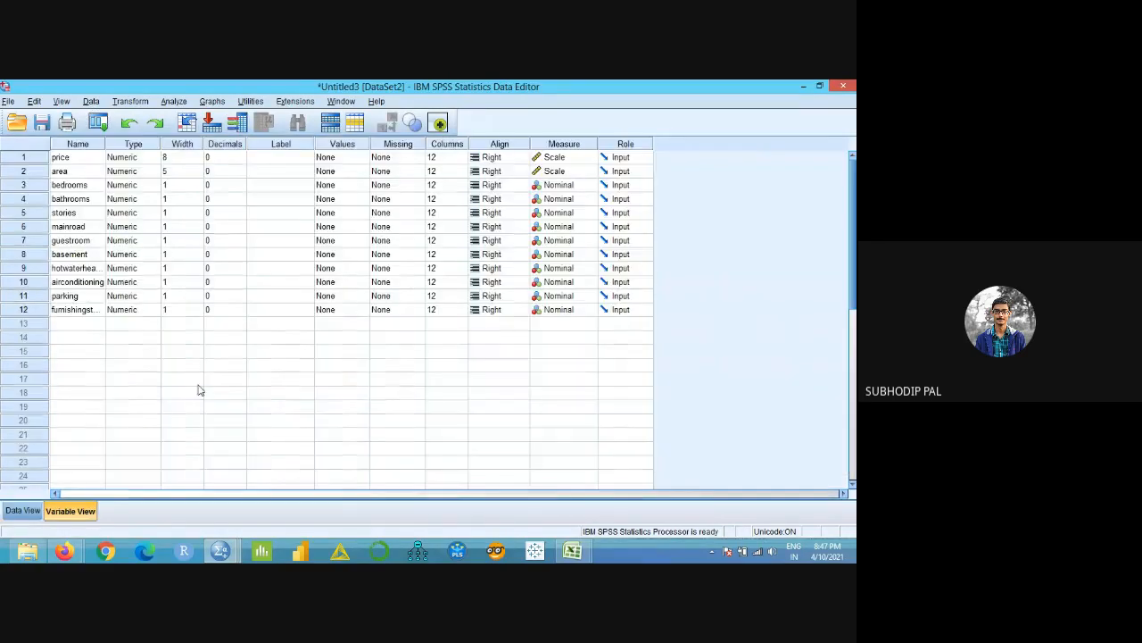
left_click(20, 512)
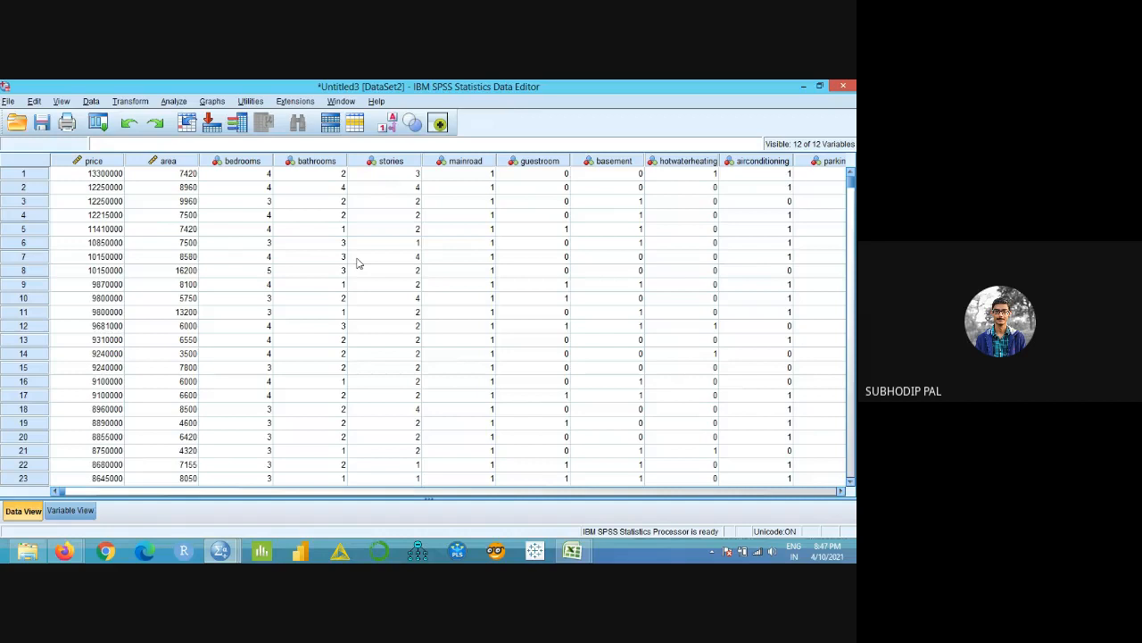
- Start a linear regression analysis and assign price as the dependent variable
left_click(176, 104)
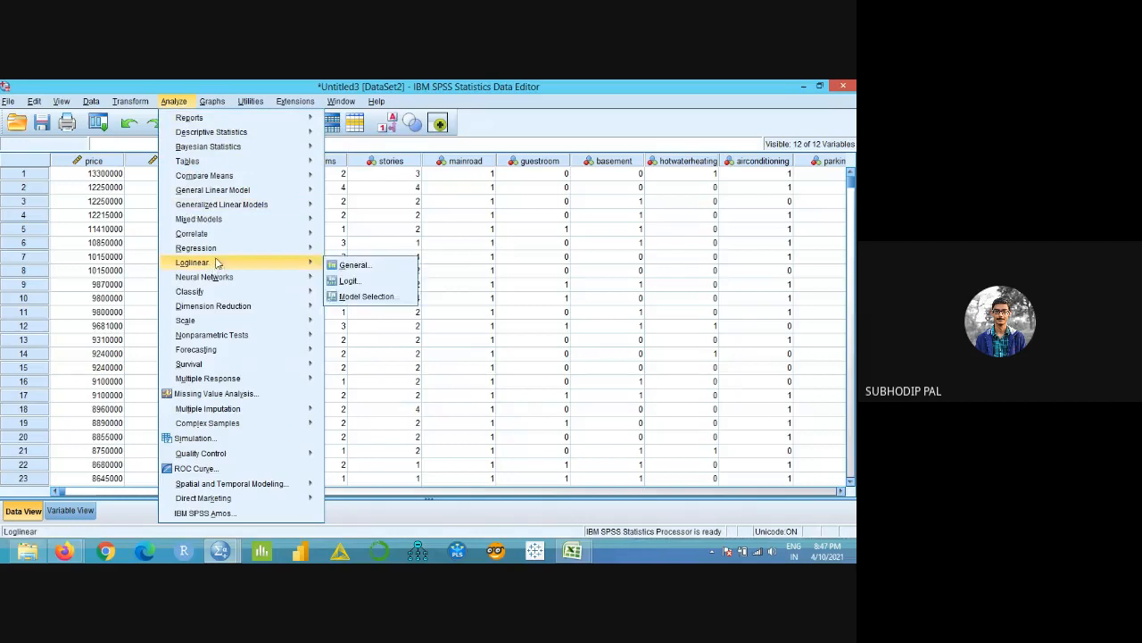
mouse_move(221, 252)
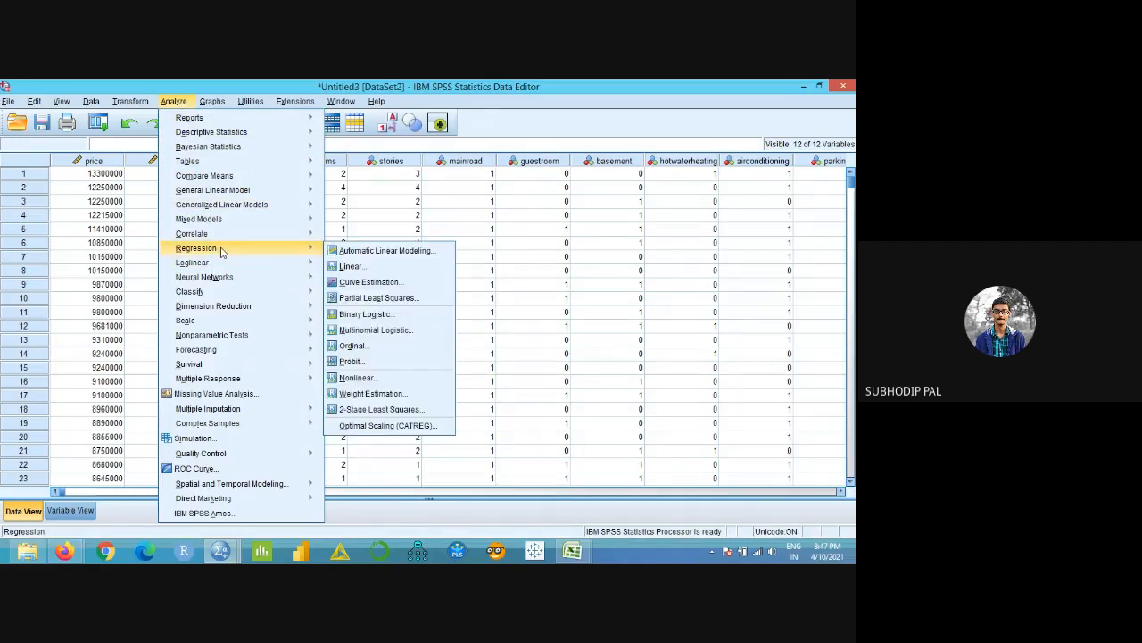
left_click(373, 270)
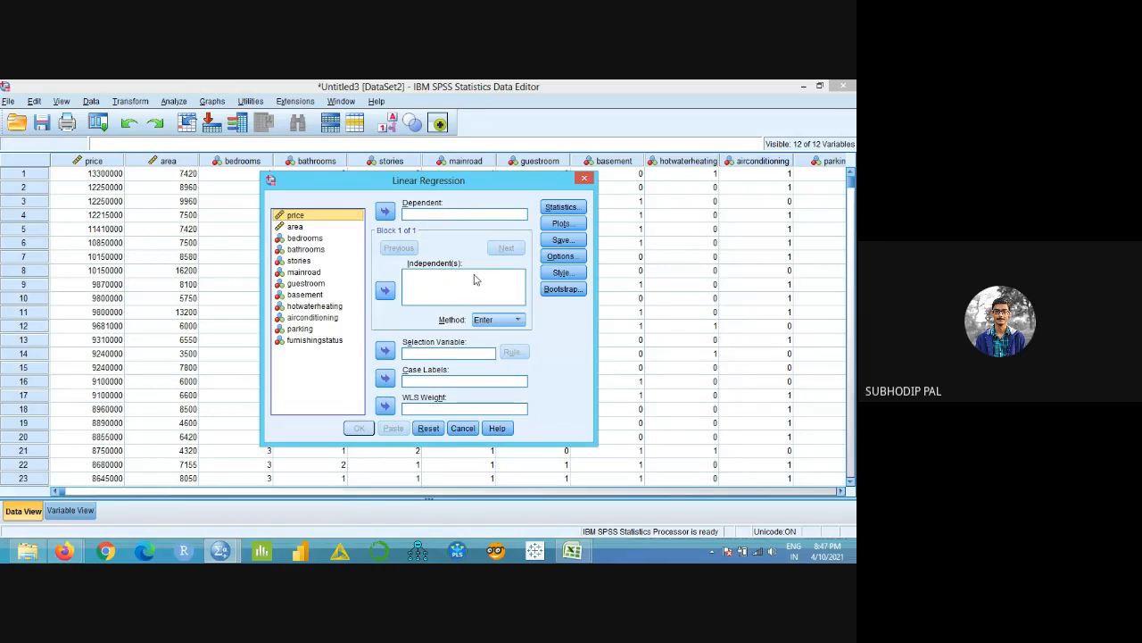
left_click(386, 215)
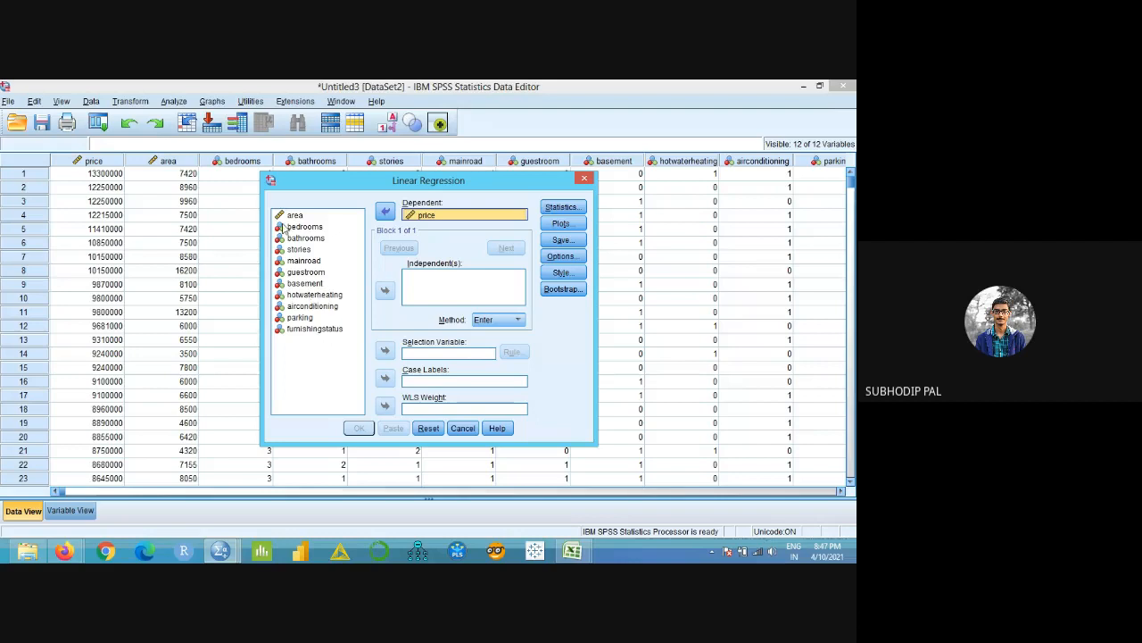
- Add area, bedrooms, stories and airconditioning as the independent variables of the regression
left_click(294, 252)
left_click(303, 216)
left_click(319, 228, "ctrl")
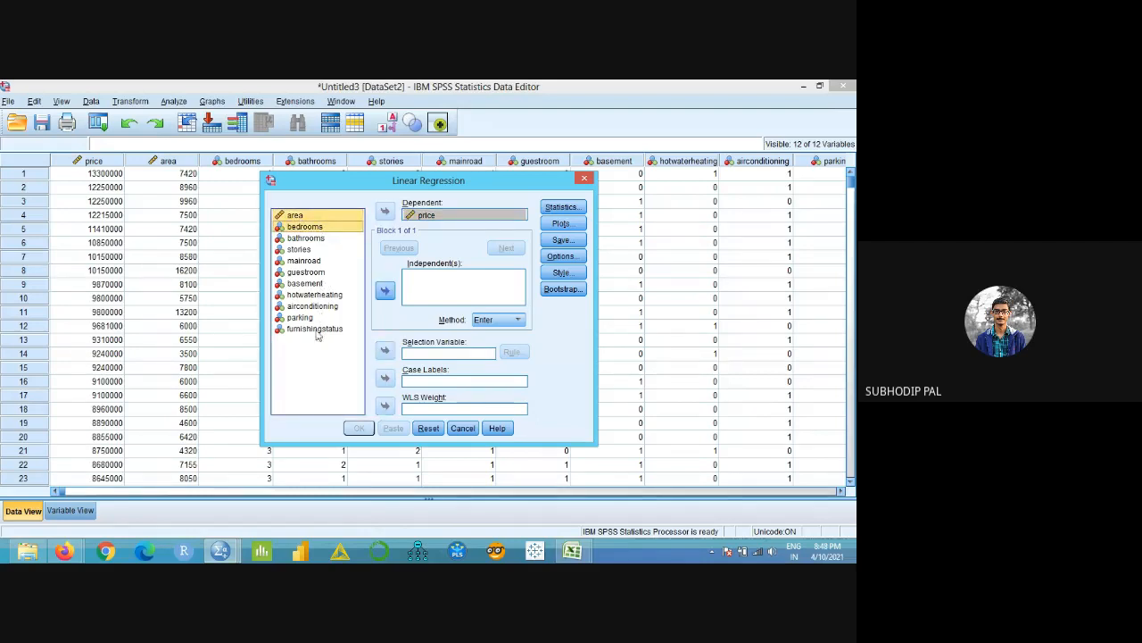
left_click(331, 308, "ctrl")
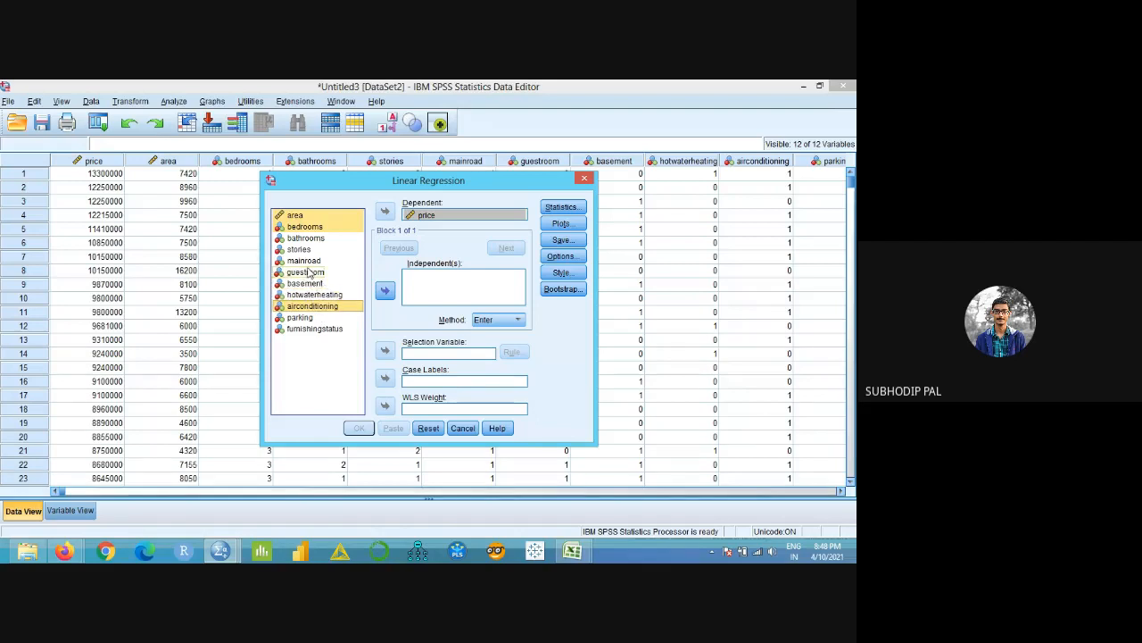
left_click(306, 251, "ctrl")
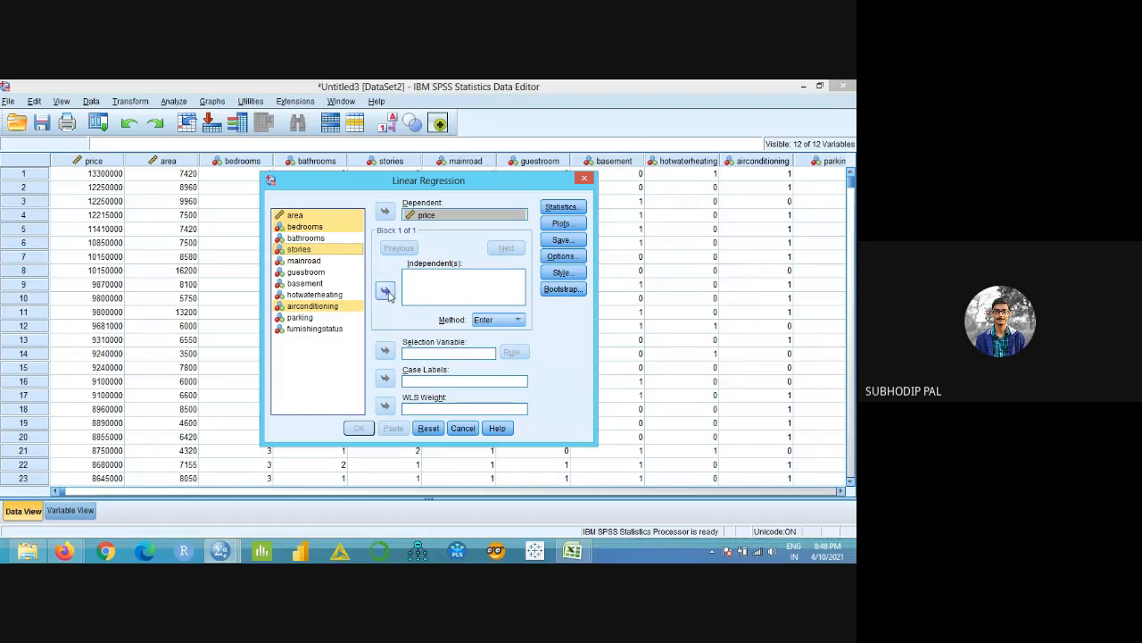
left_click(386, 292)
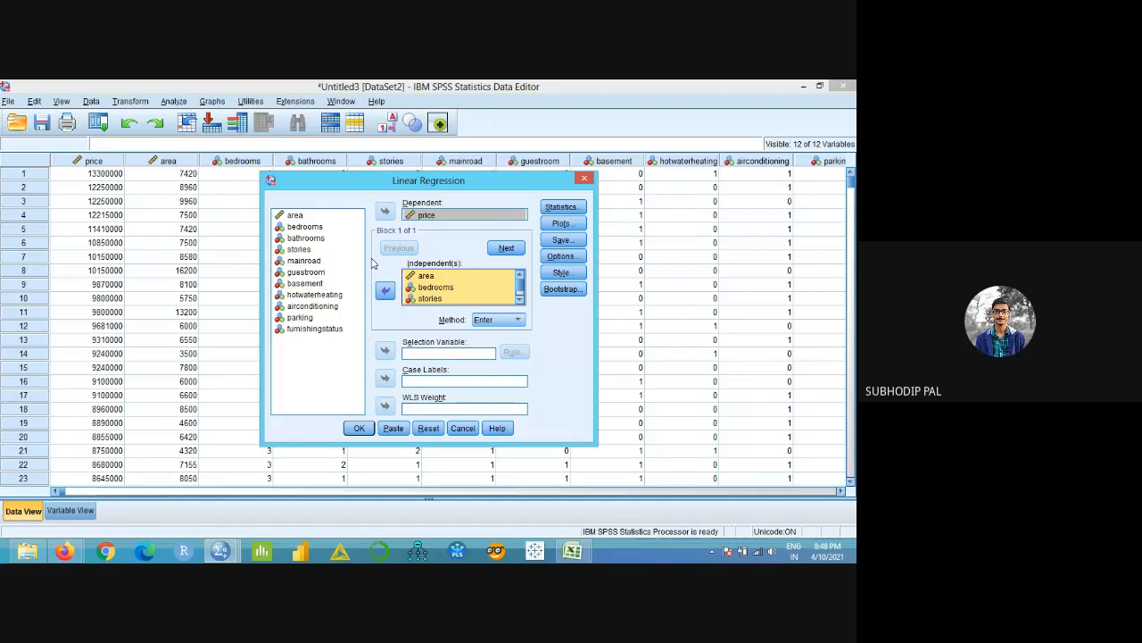
- Choose Enter as the regression method and open the regression's statistics options
left_click(488, 323)
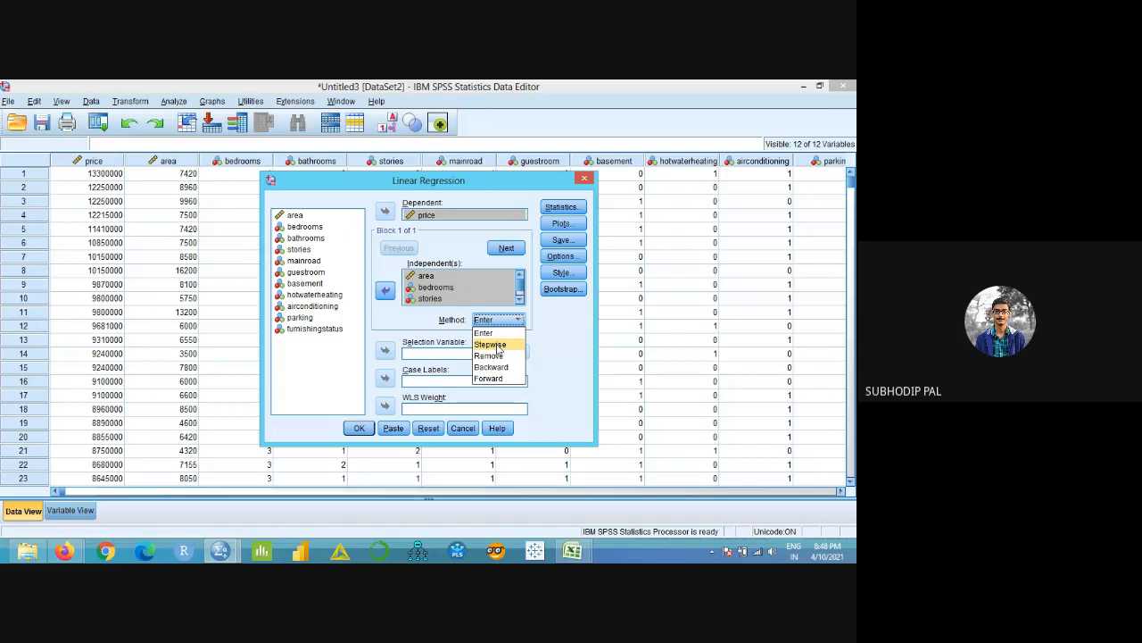
left_click(498, 333)
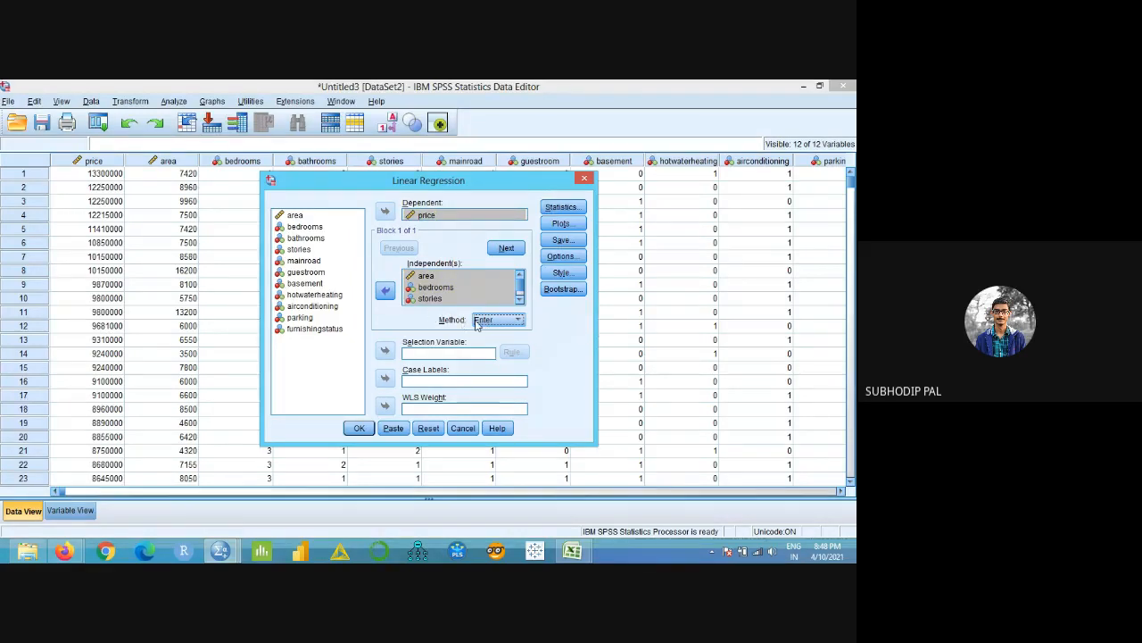
left_click(550, 207)
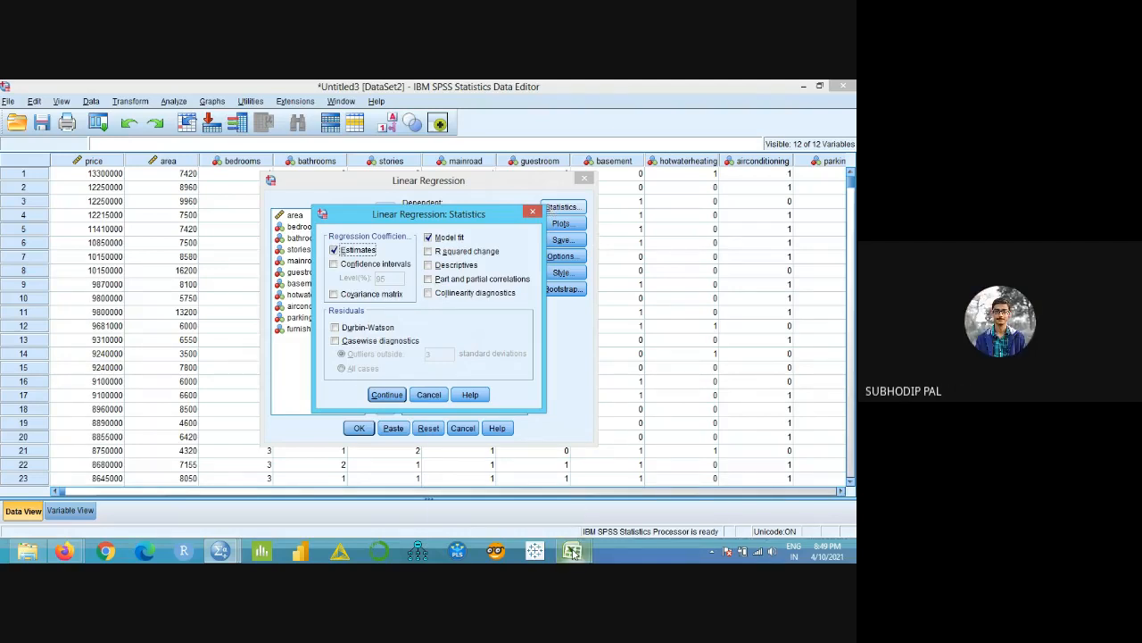
- Switch to the housing workbook in Excel and examine the first row's price against its area, bedrooms and mainroad values
mouse_move(572, 551)
left_click(586, 483)
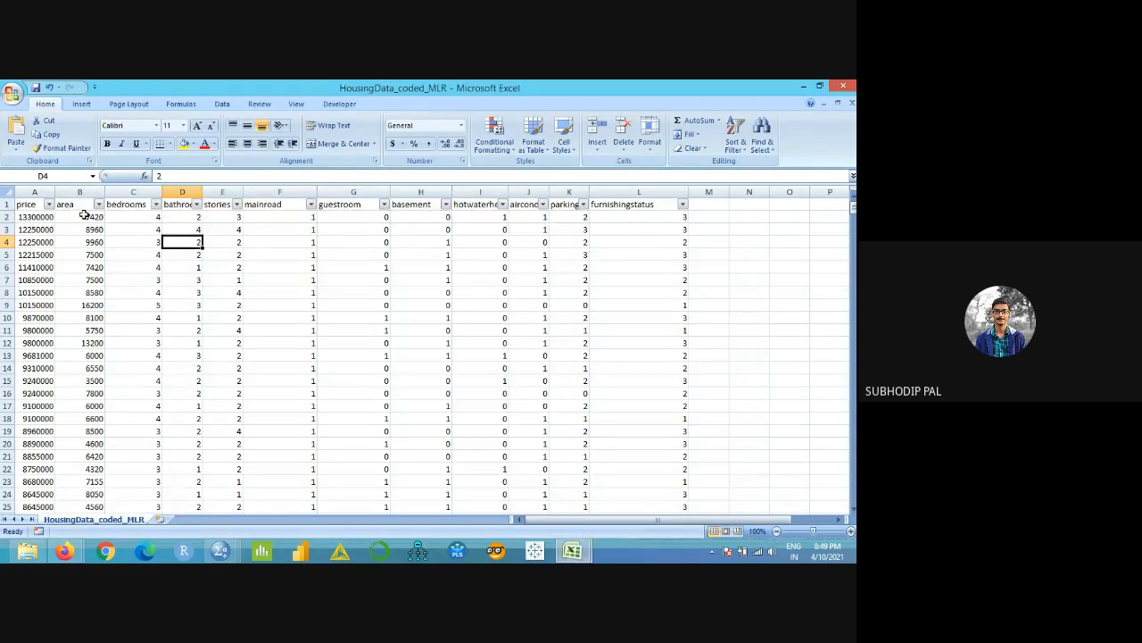
left_click_drag(85, 217, 86, 230)
left_click(124, 217)
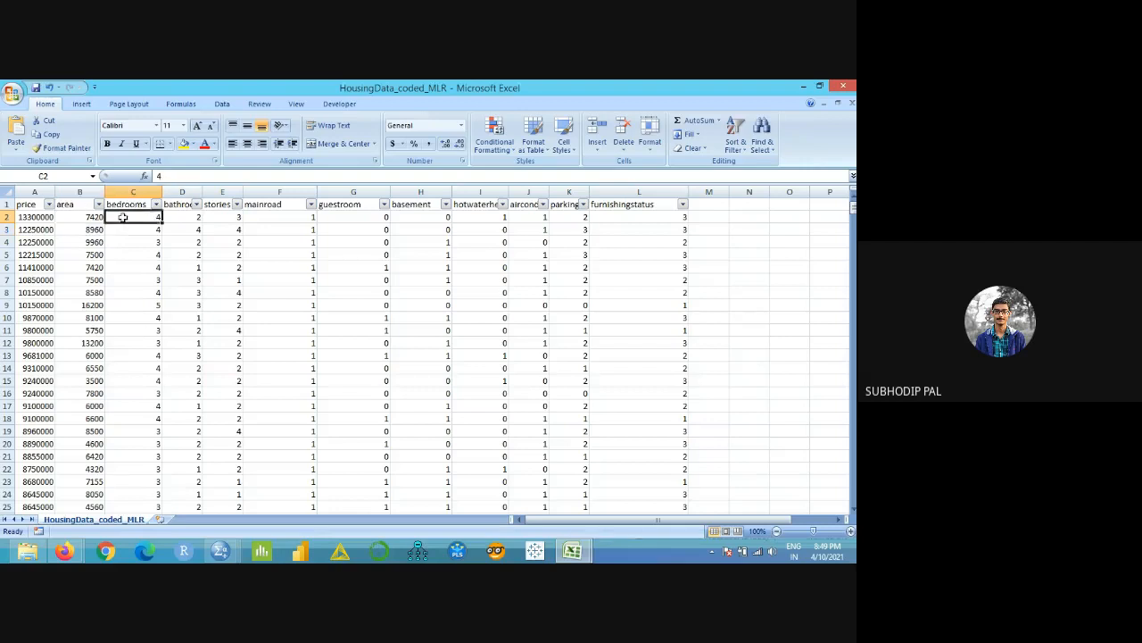
key("Home")
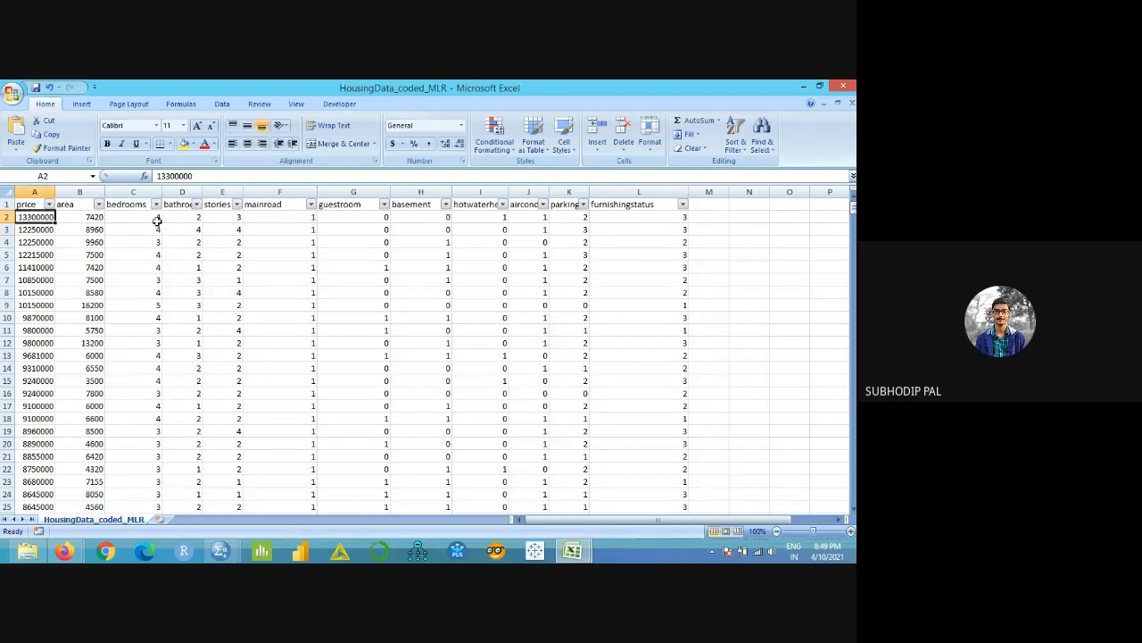
left_click(156, 217)
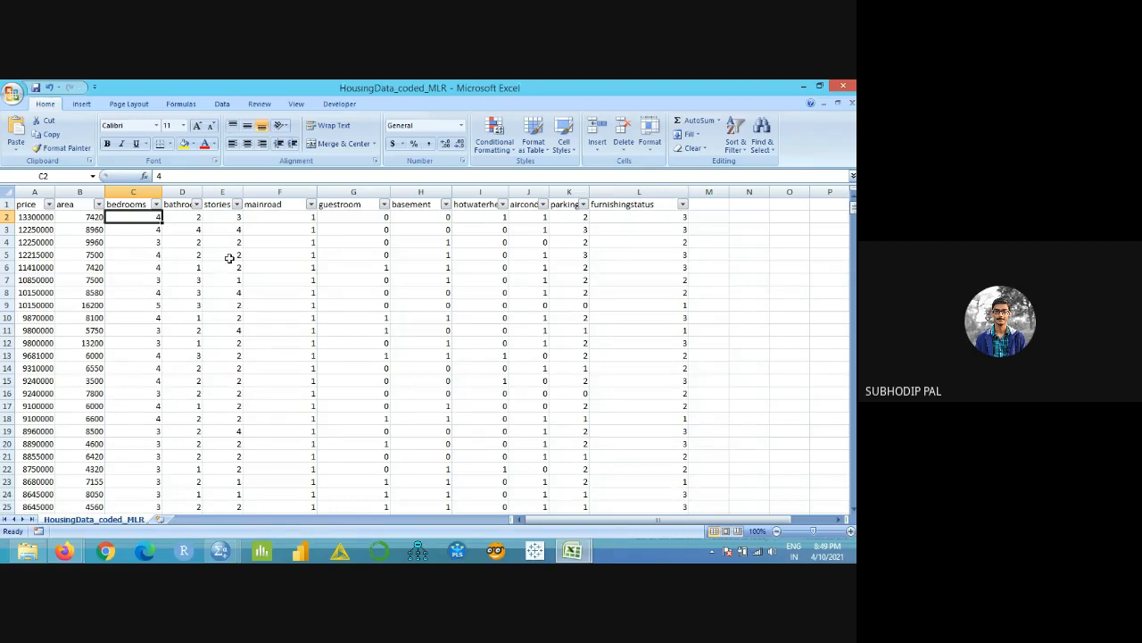
left_click(273, 217)
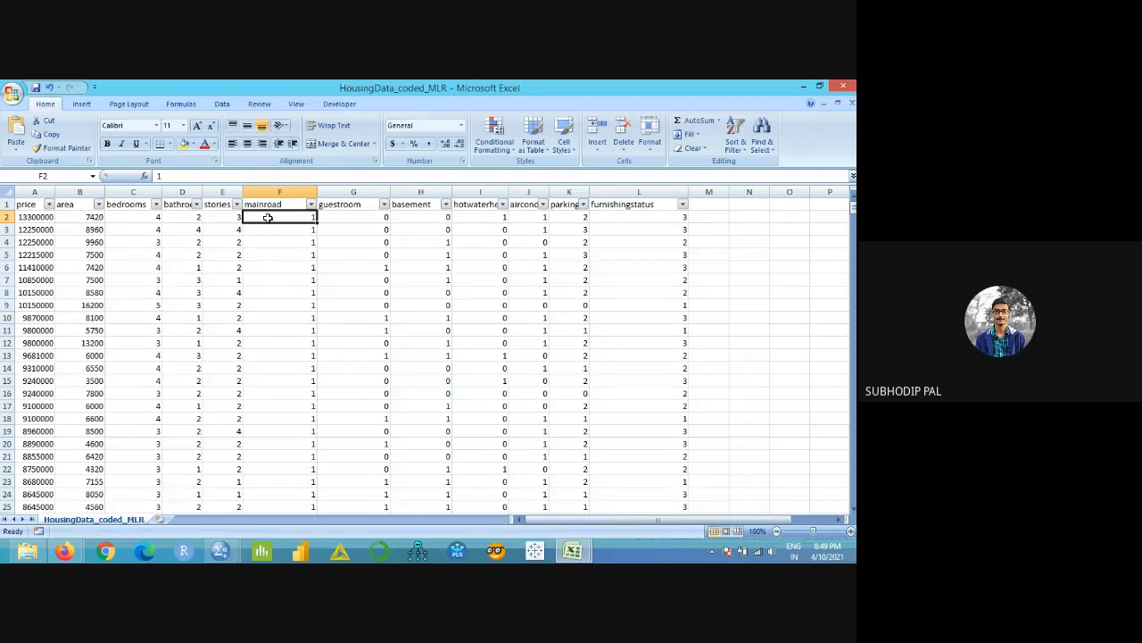
left_click(36, 219)
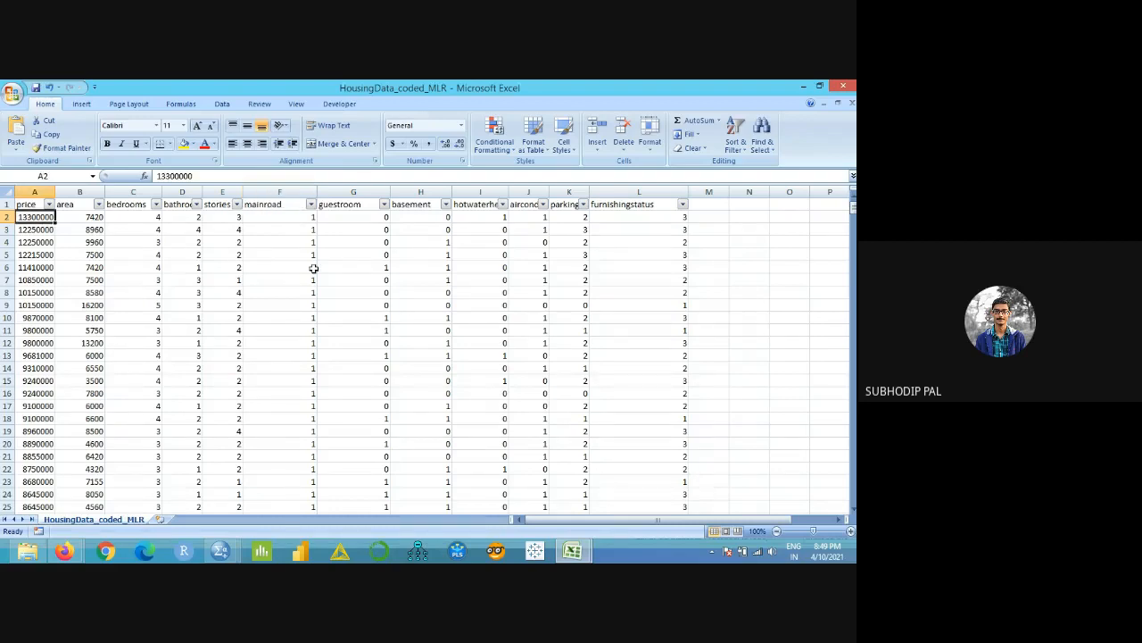
- Return to SPSS and add the Durbin-Watson residual test to the regression statistics
mouse_move(227, 553)
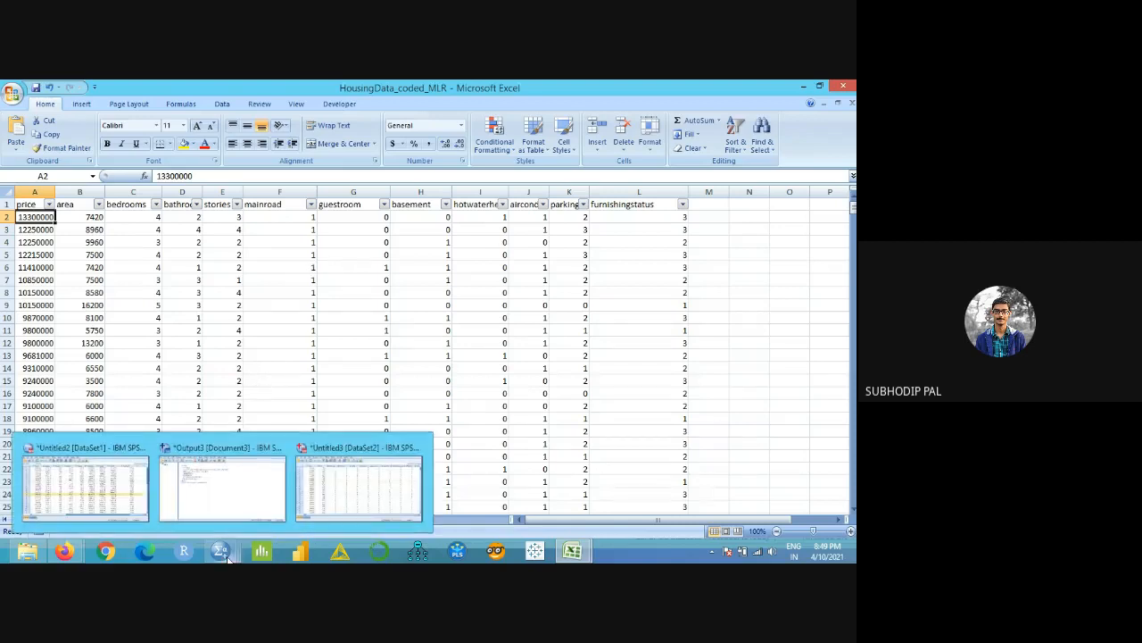
left_click(112, 496)
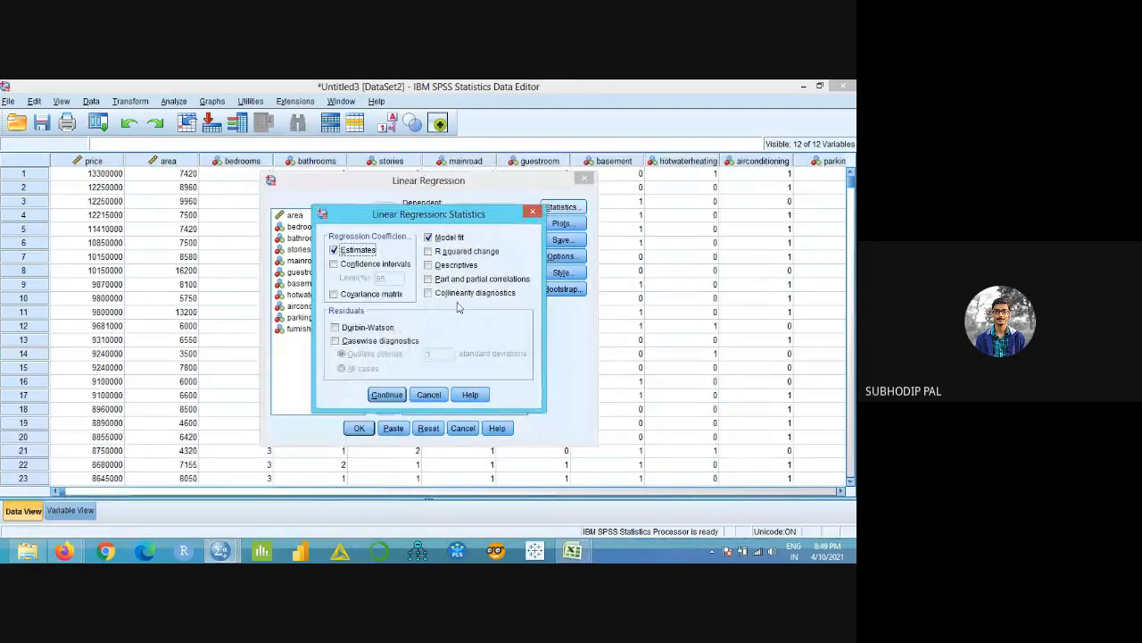
left_click(395, 327)
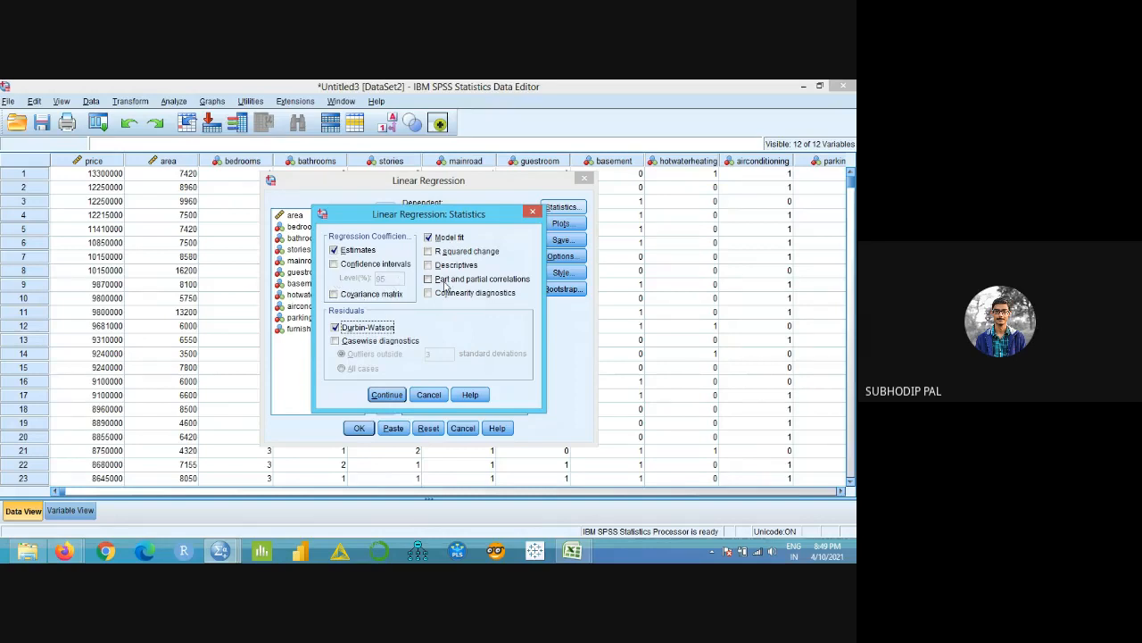
left_click(387, 395)
- Request a histogram and a normal probability plot of the standardized residuals for the regression
left_click(563, 224)
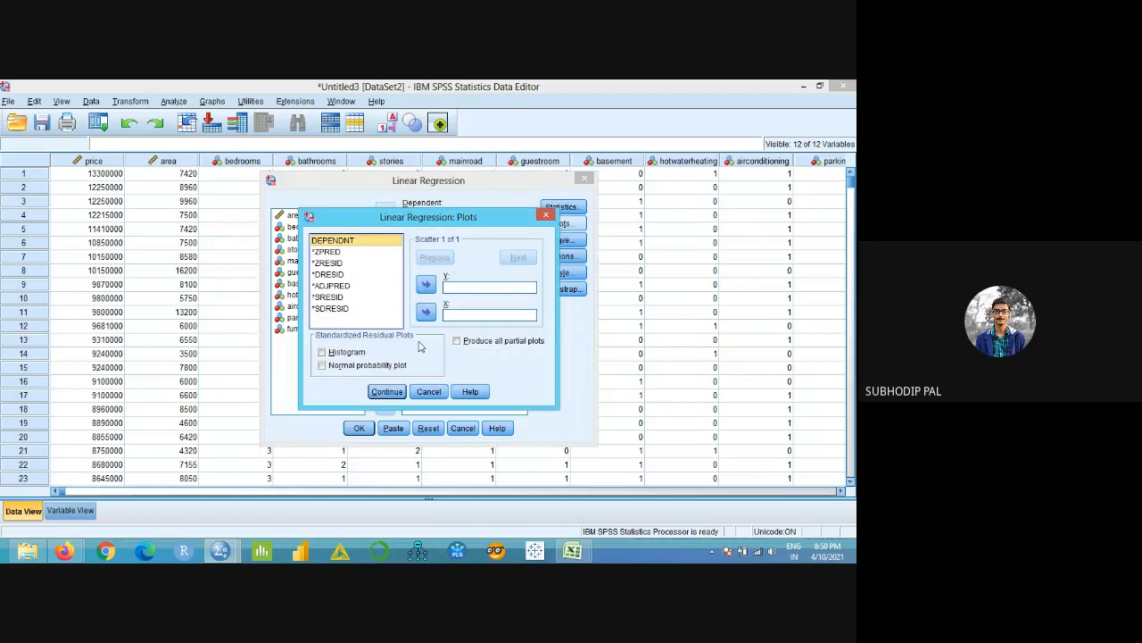
left_click(359, 357)
left_click(360, 355)
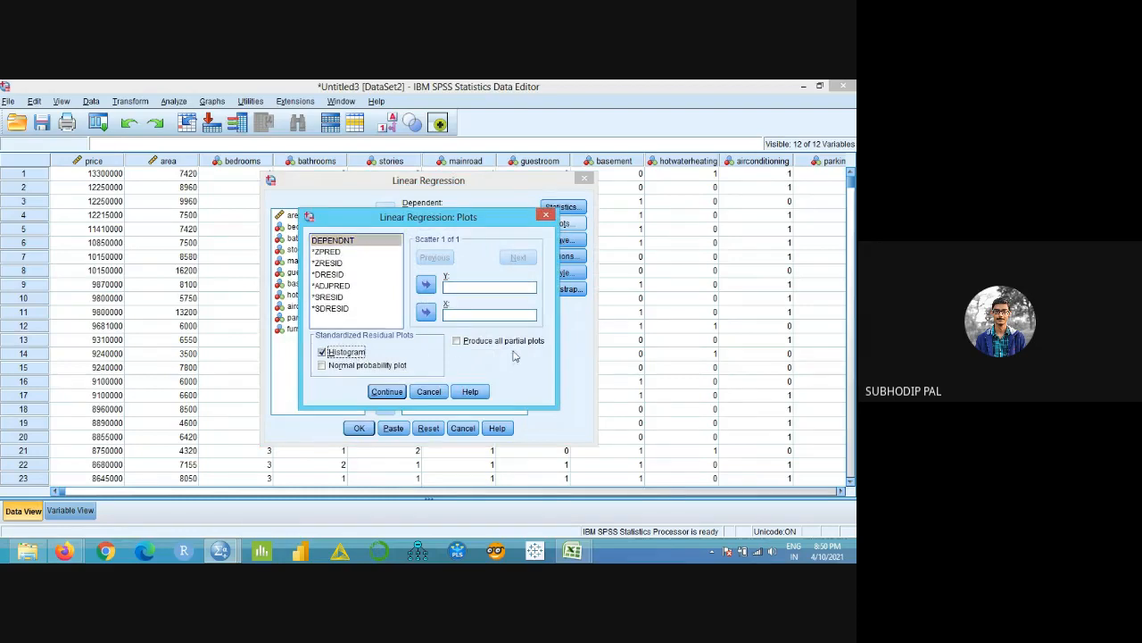
left_click(390, 367)
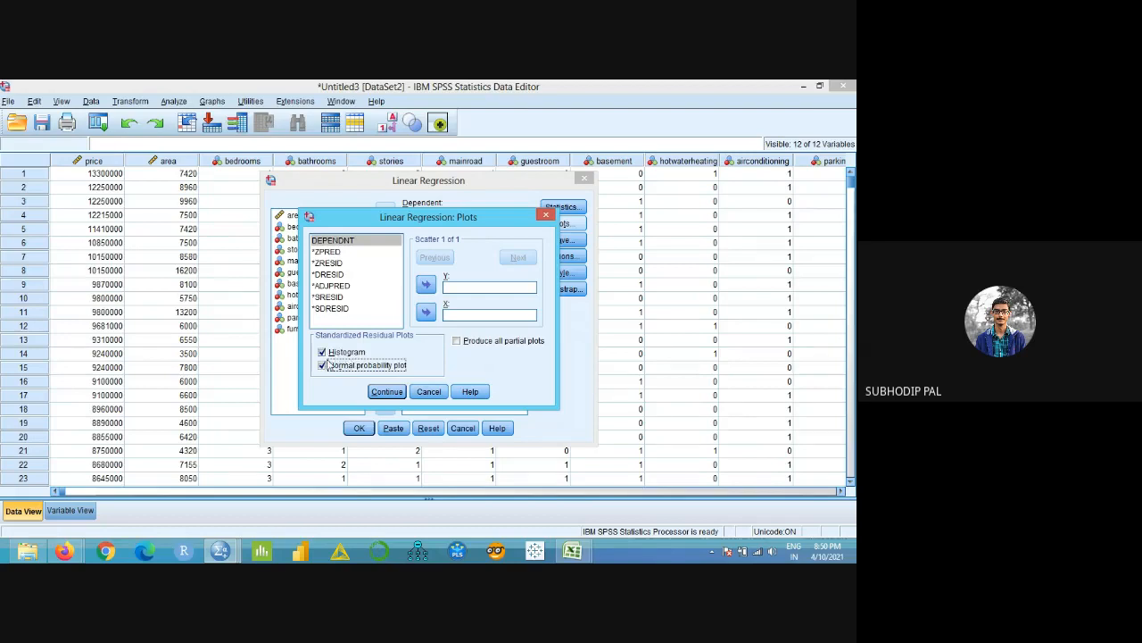
left_click(385, 395)
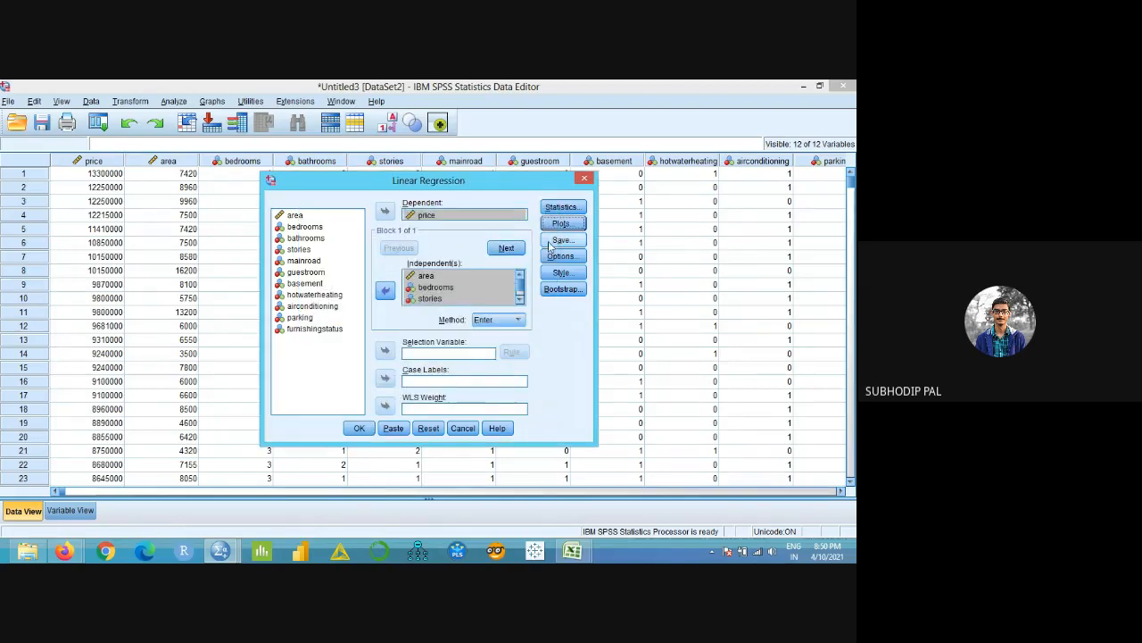
- Review the regression's save settings and its stepping and missing-value options
left_click(555, 241)
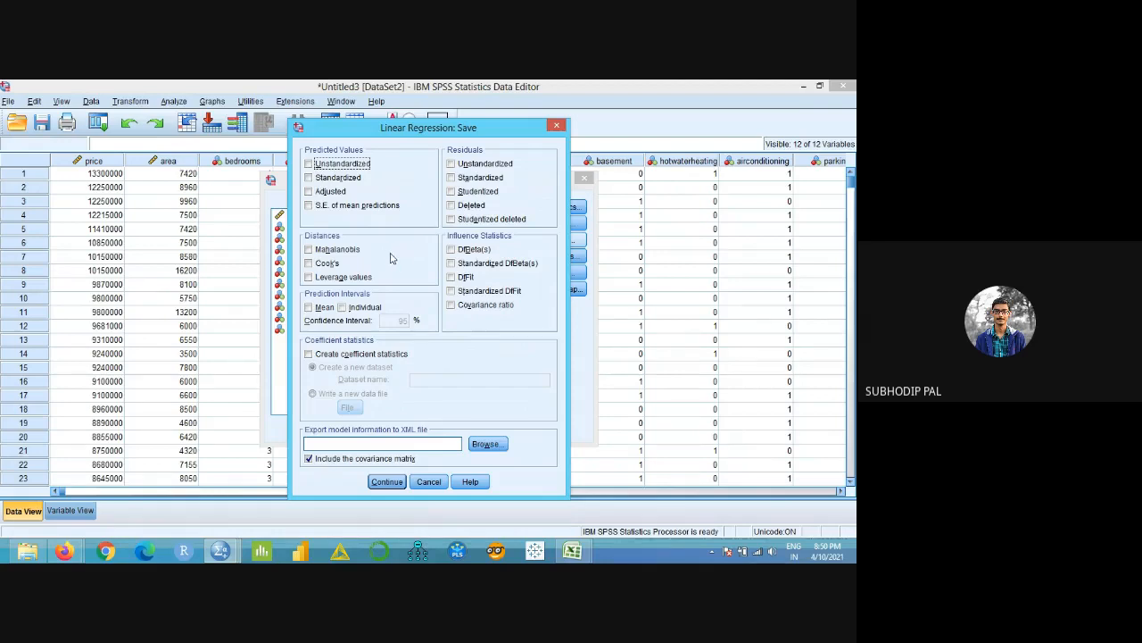
left_click(428, 481)
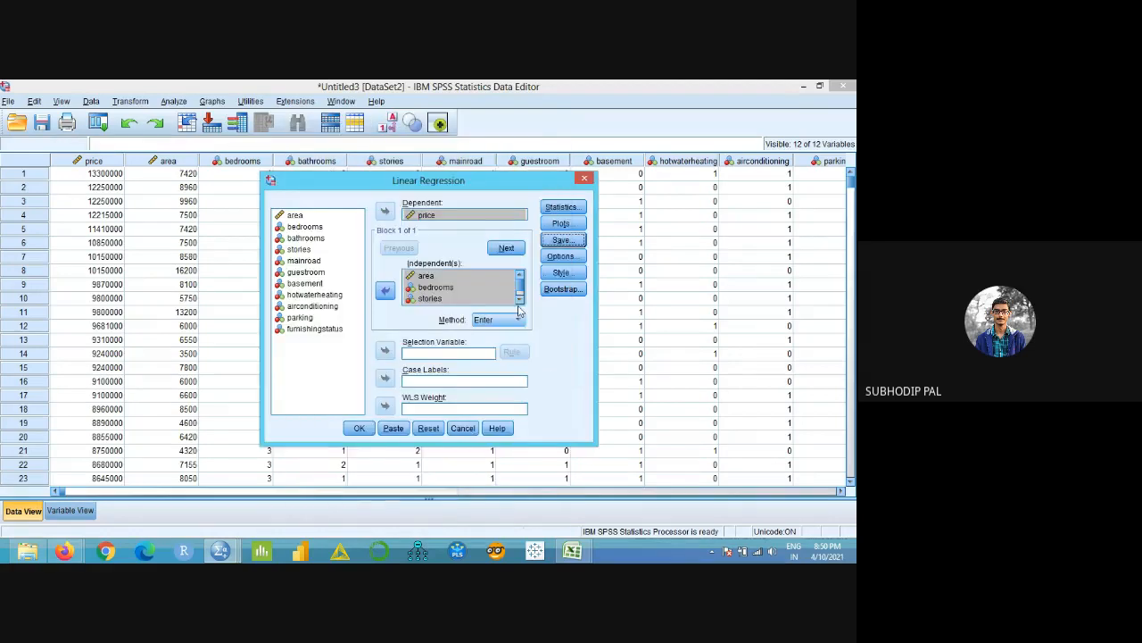
left_click(561, 258)
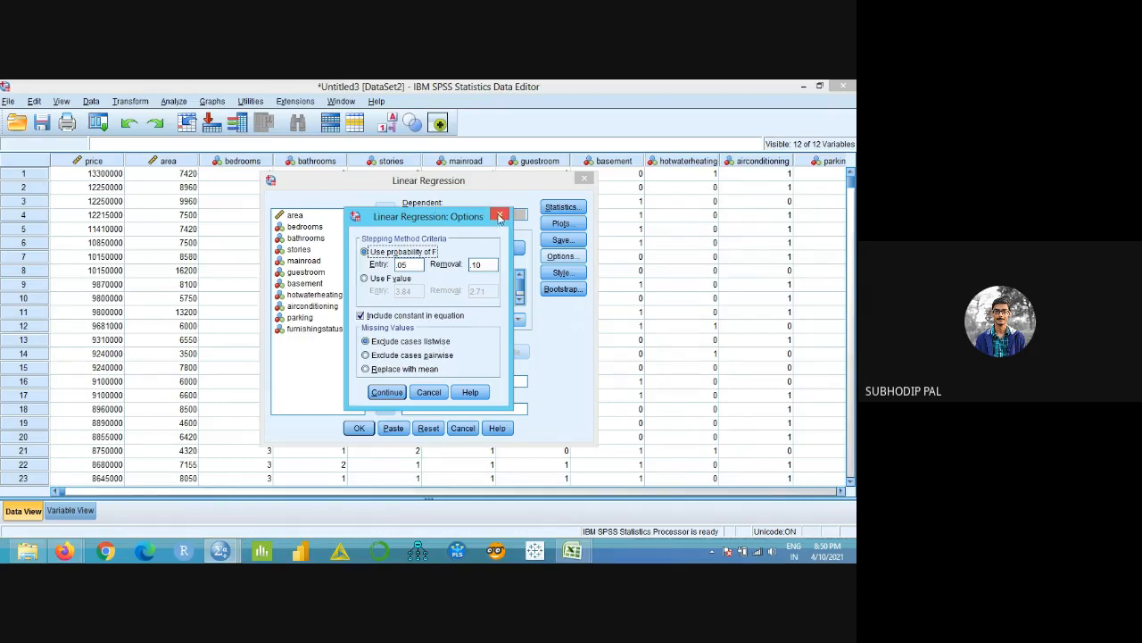
left_click(500, 216)
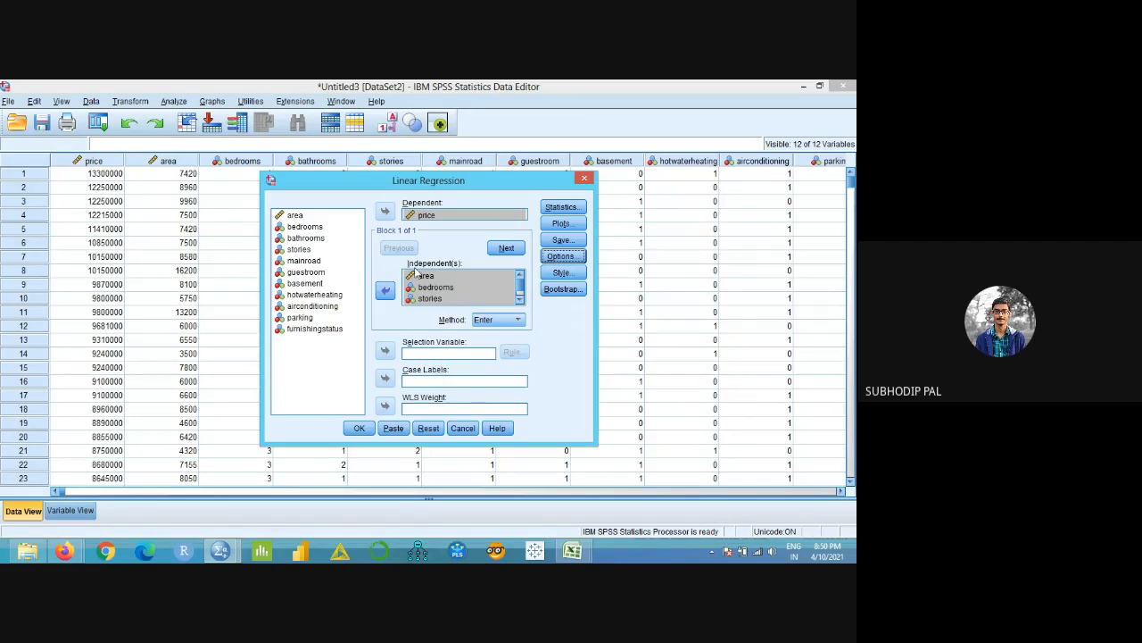
- Run the regression, look through its output tables and residual plots, and discard the output without saving
left_click(358, 428)
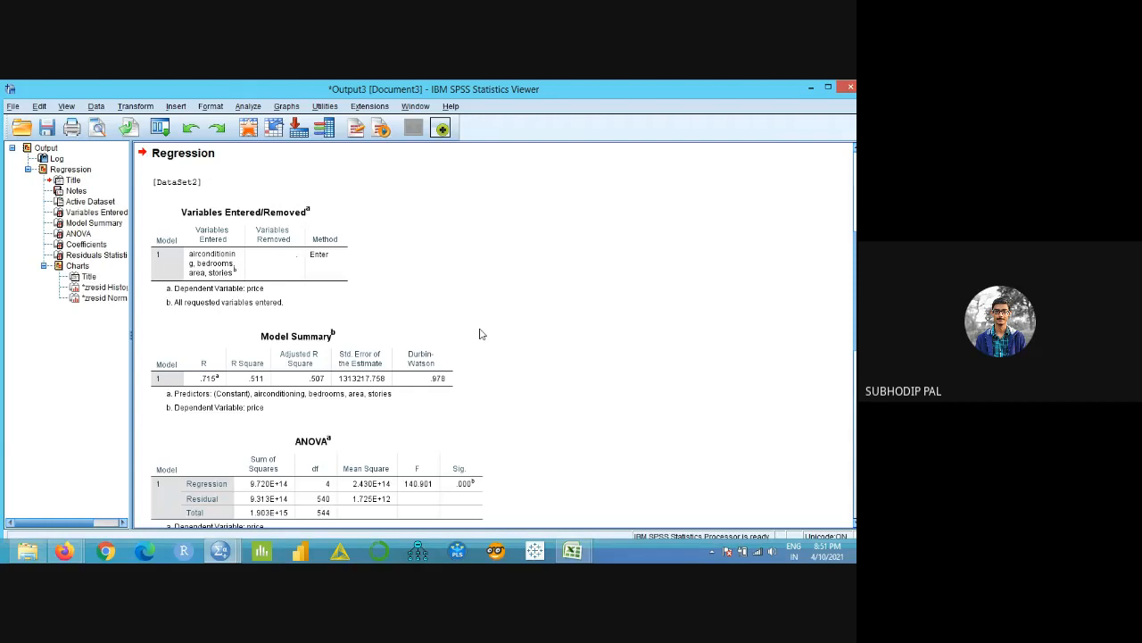
scroll(487, 334, "down", 10)
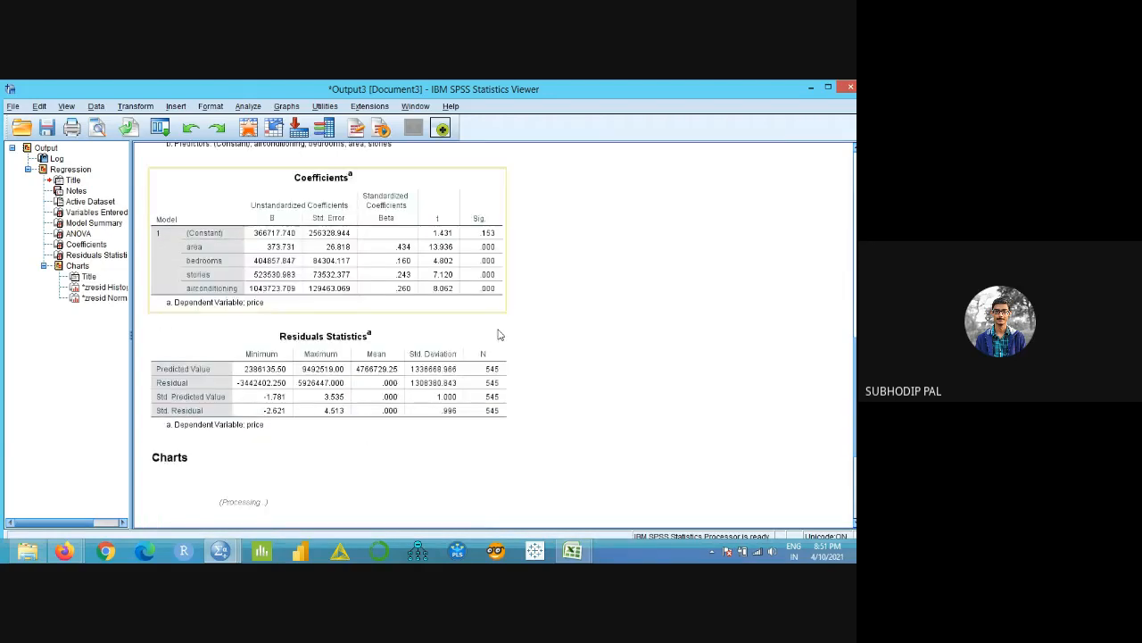
scroll(499, 335, "down", 12)
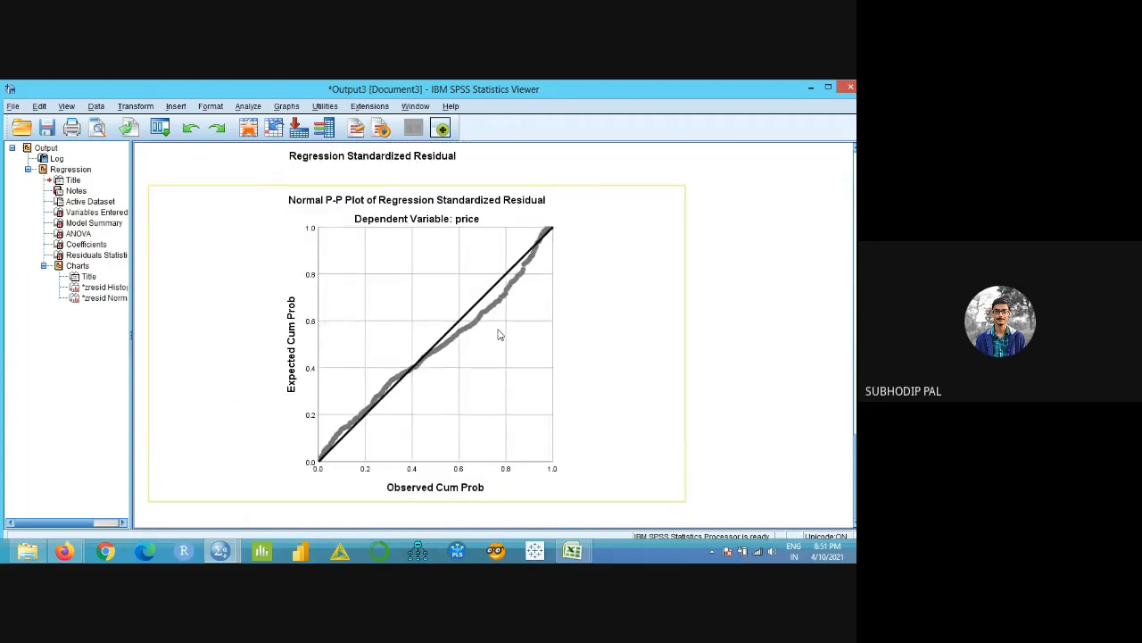
scroll(500, 335, "up", 20)
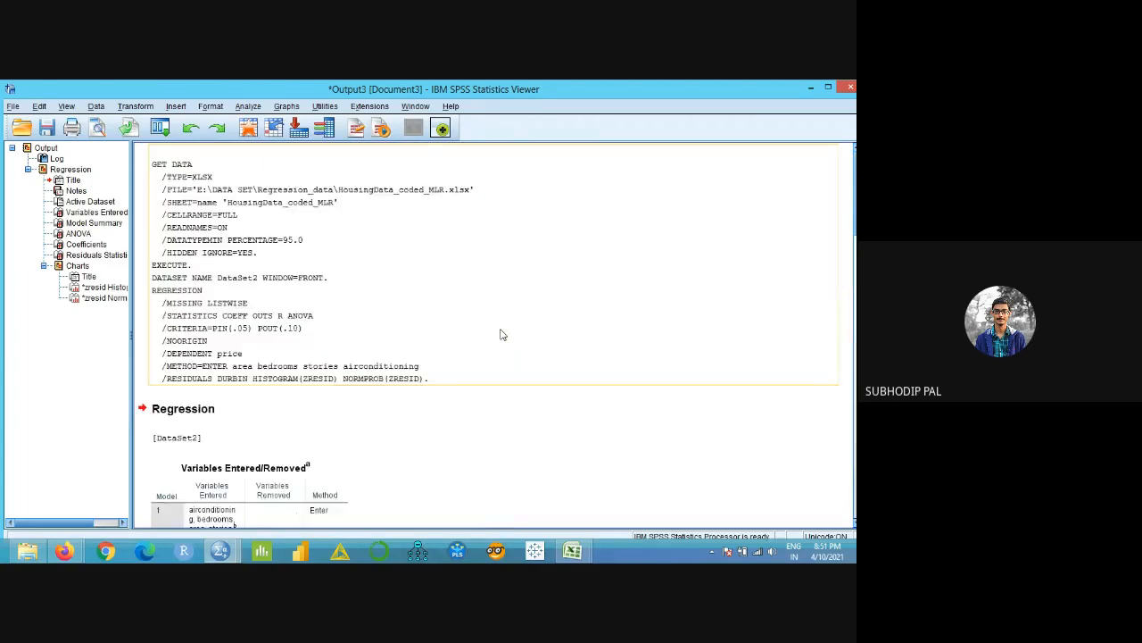
scroll(500, 335, "down", 5)
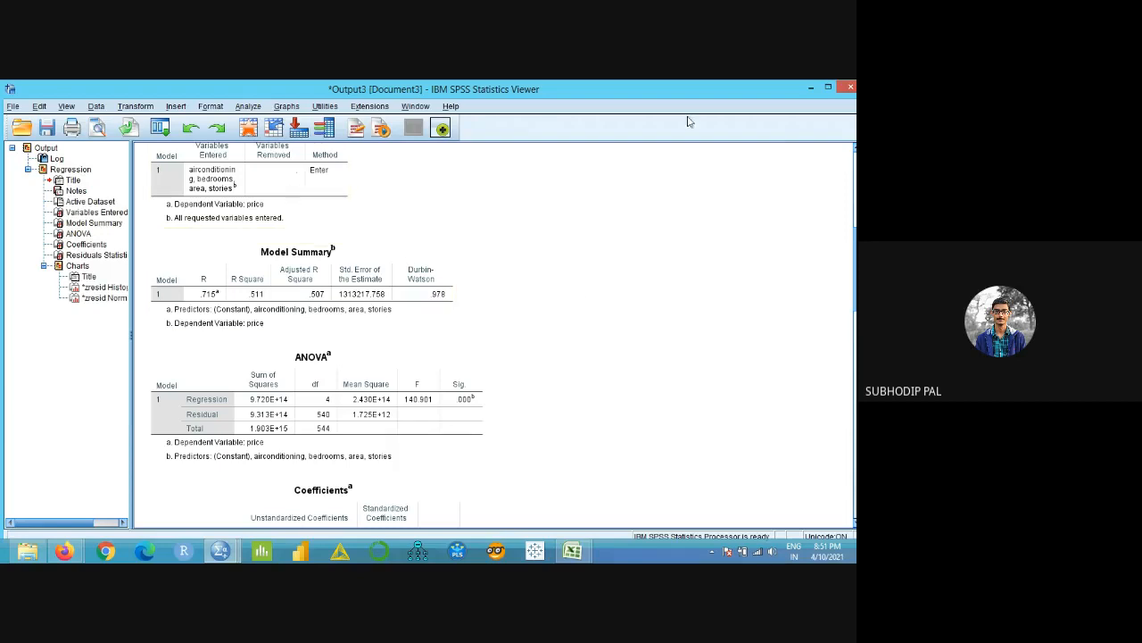
left_click(850, 86)
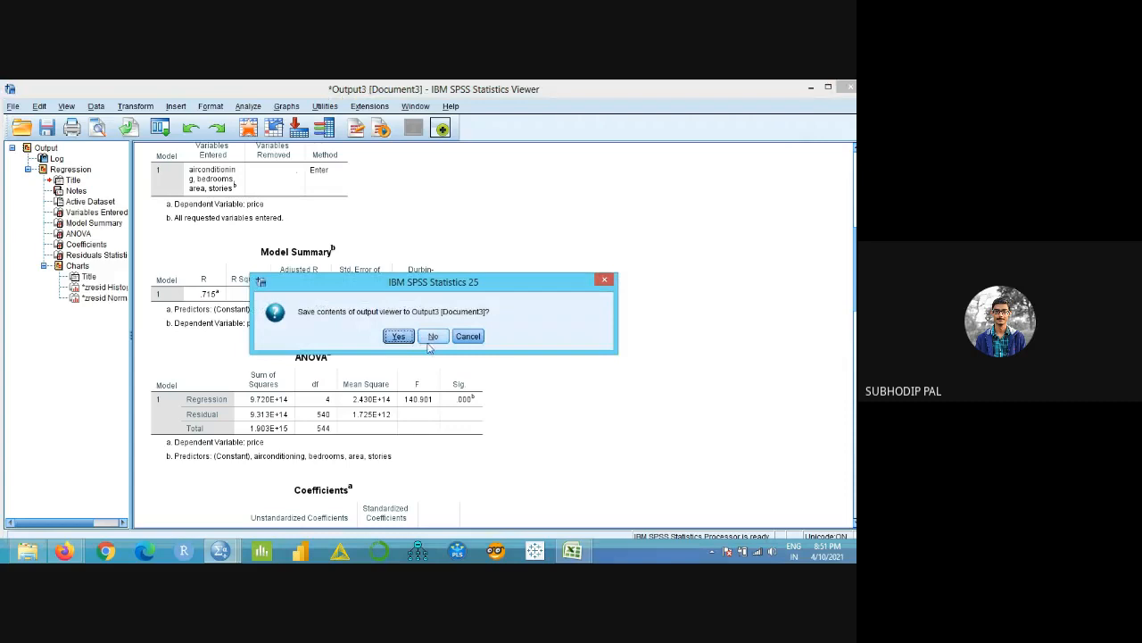
left_click(433, 337)
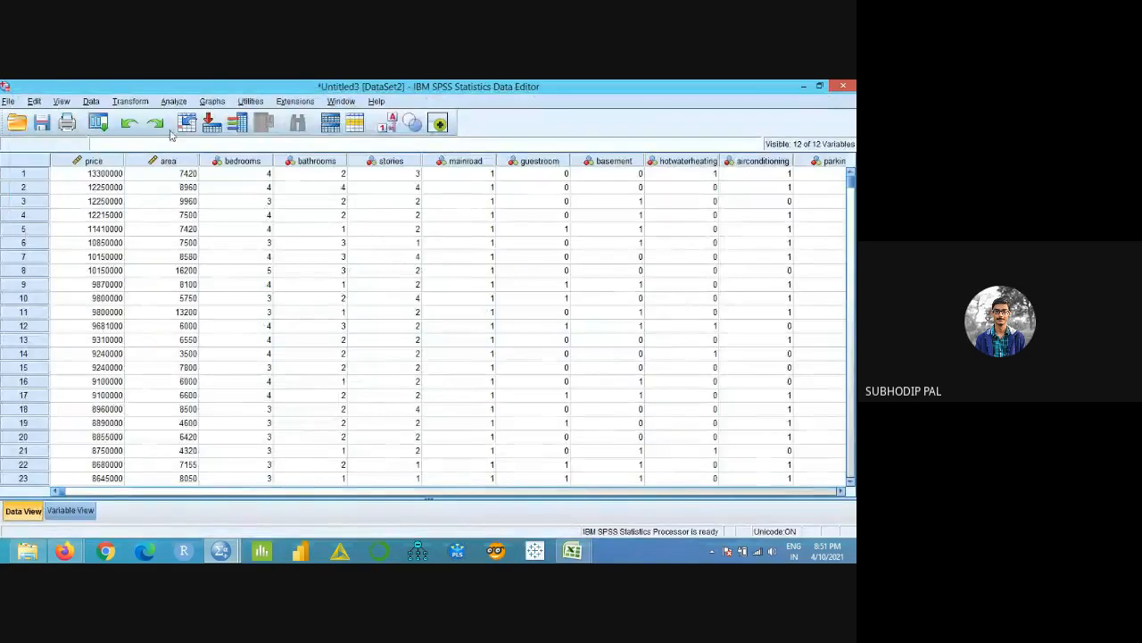
- Reopen the linear regression setup and check its statistics and save settings
left_click(174, 100)
mouse_move(229, 255)
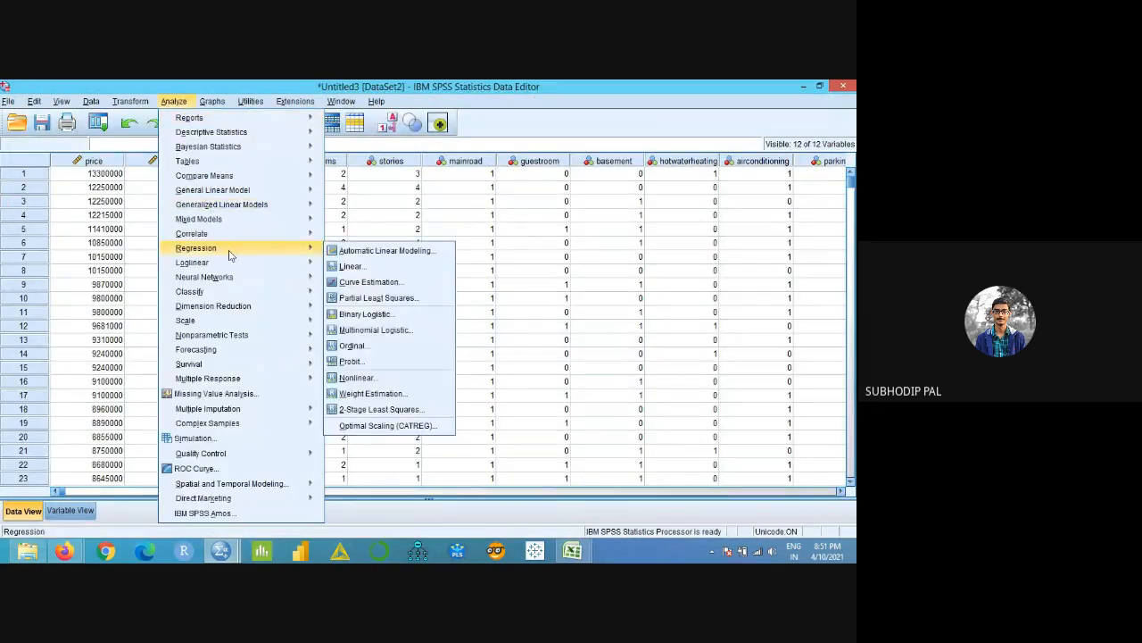
left_click(350, 266)
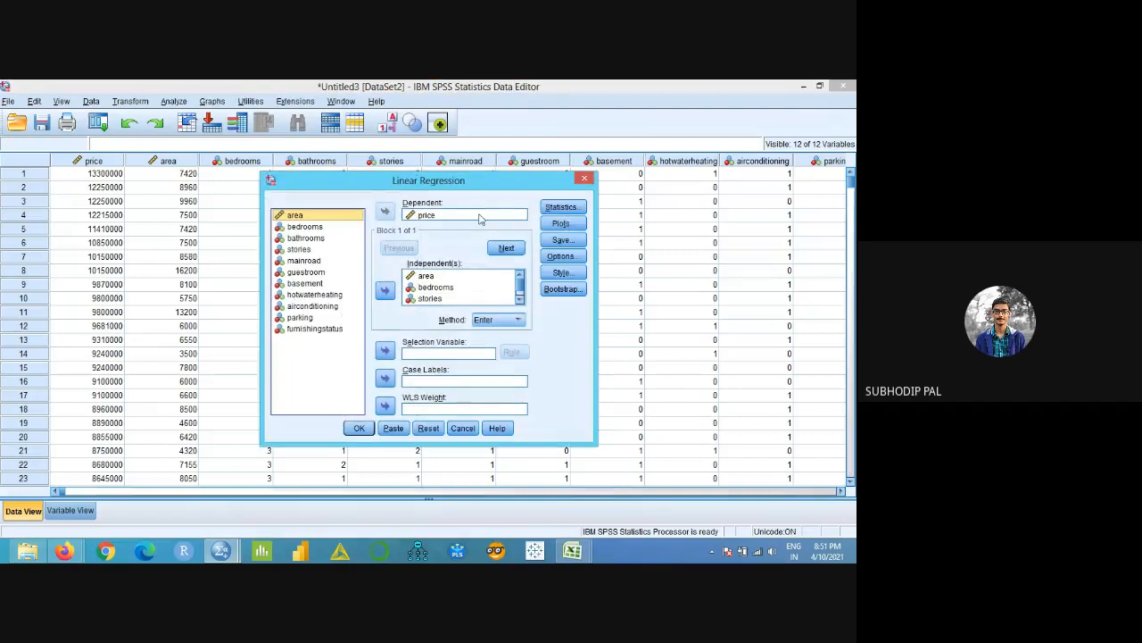
left_click(561, 206)
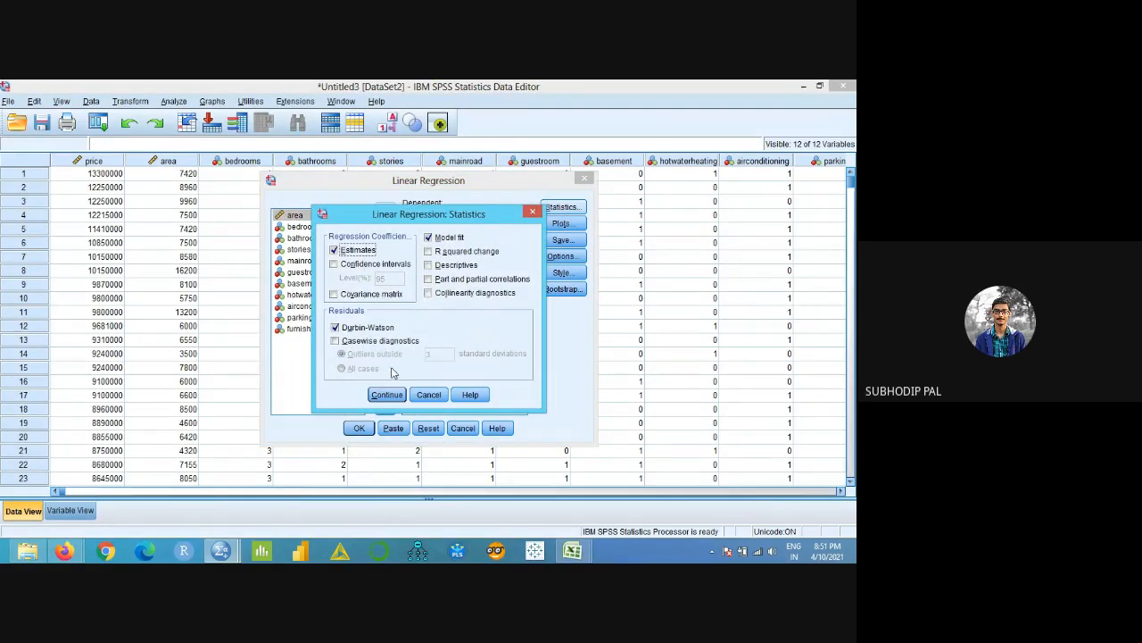
left_click(389, 399)
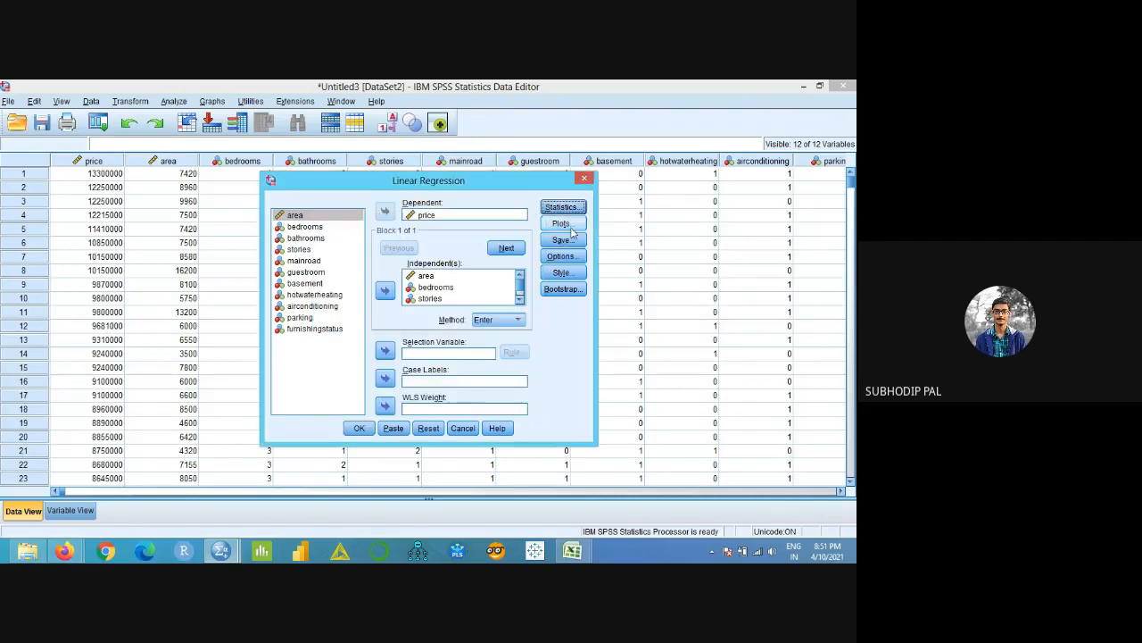
left_click(563, 240)
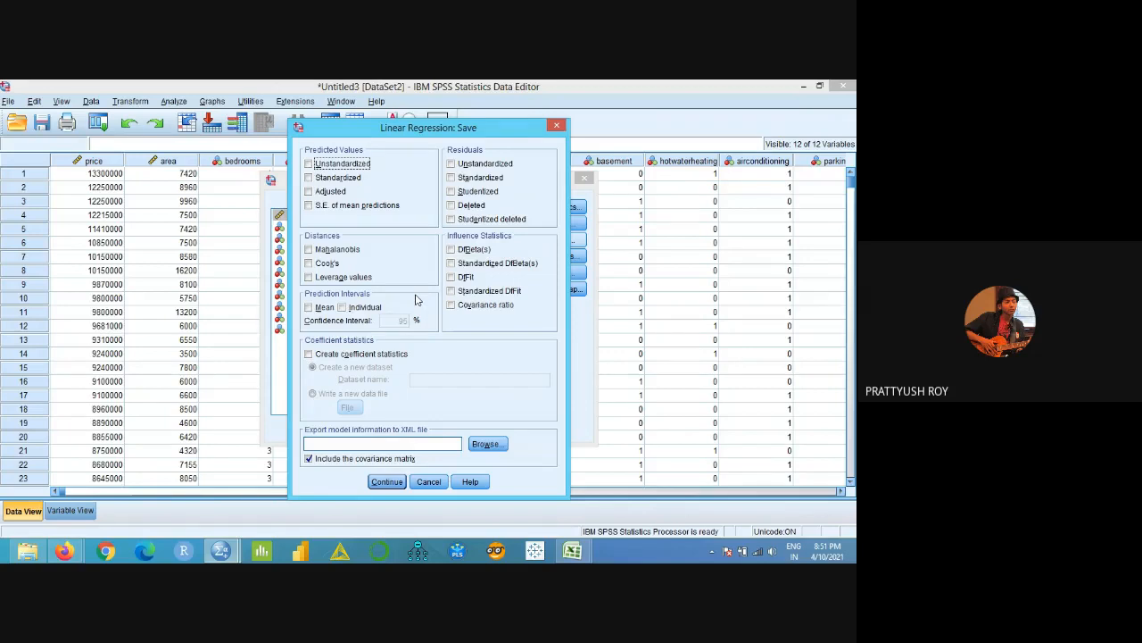
left_click(555, 127)
- Add collinearity diagnostics to the regression statistics and run the regression
left_click(563, 207)
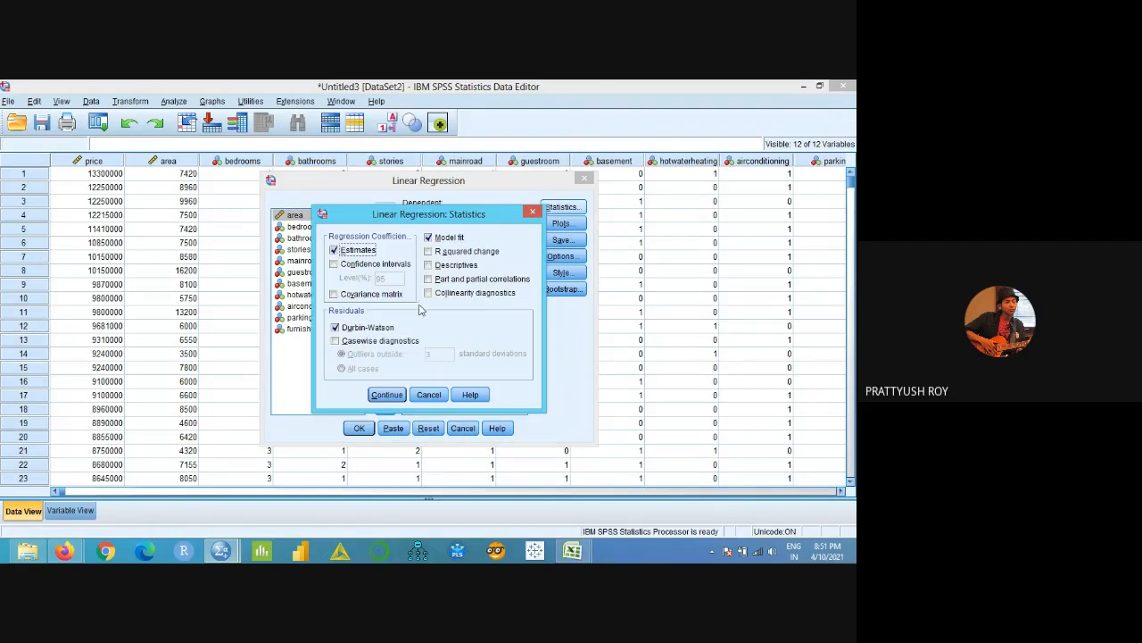
left_click(446, 295)
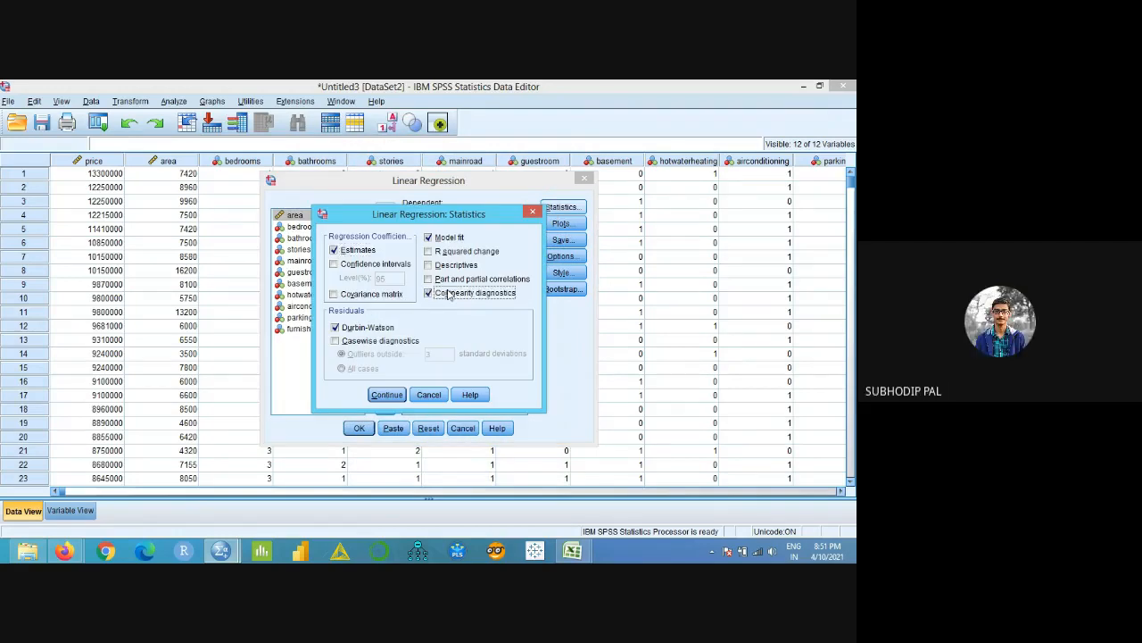
left_click(388, 395)
left_click(360, 429)
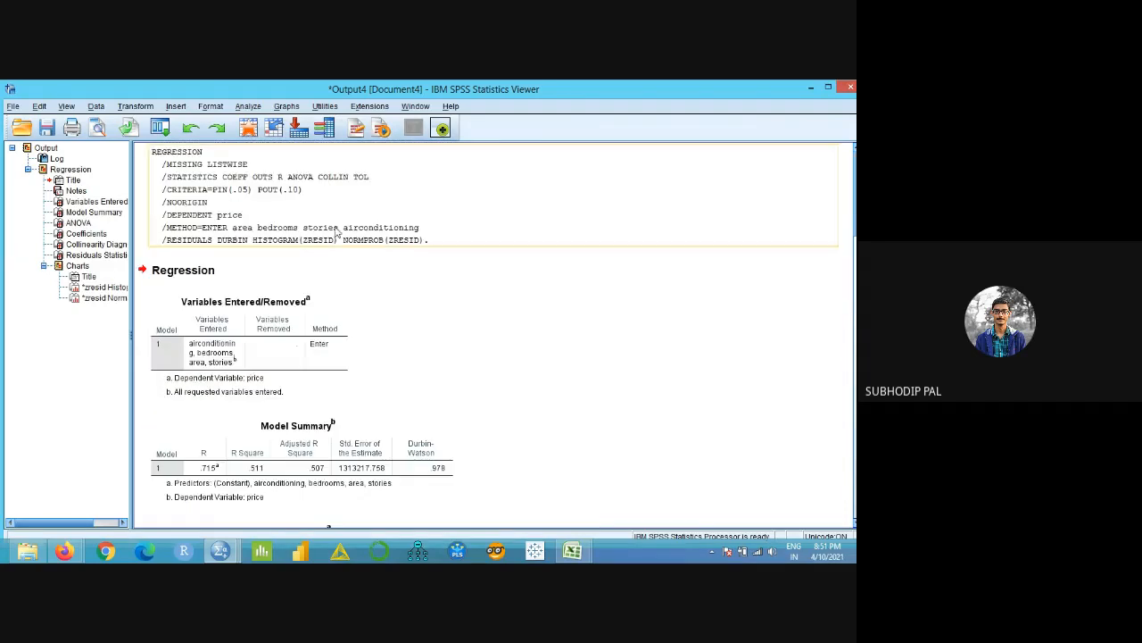
- Reopen the linear regression from the output and review its statistics and residual plot settings
left_click(242, 107)
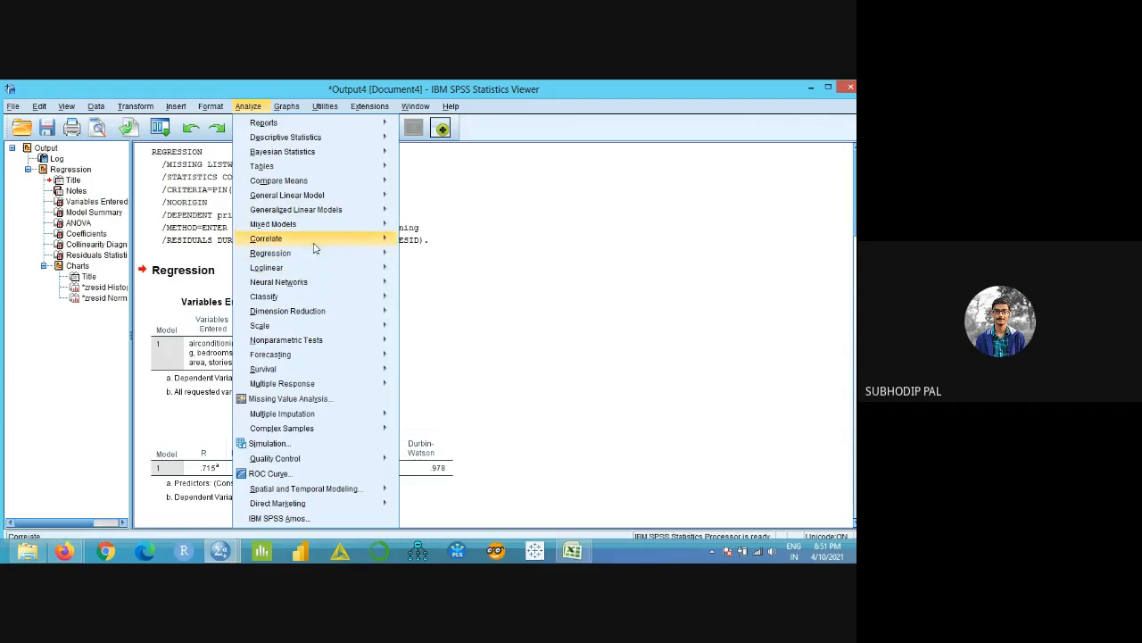
mouse_move(333, 260)
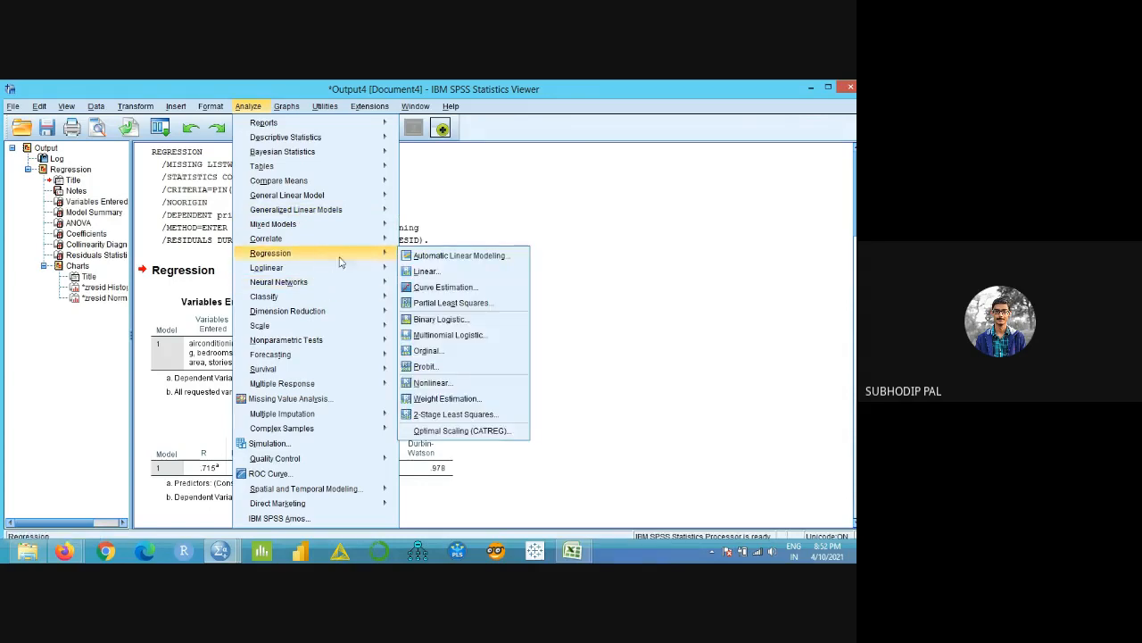
left_click(433, 270)
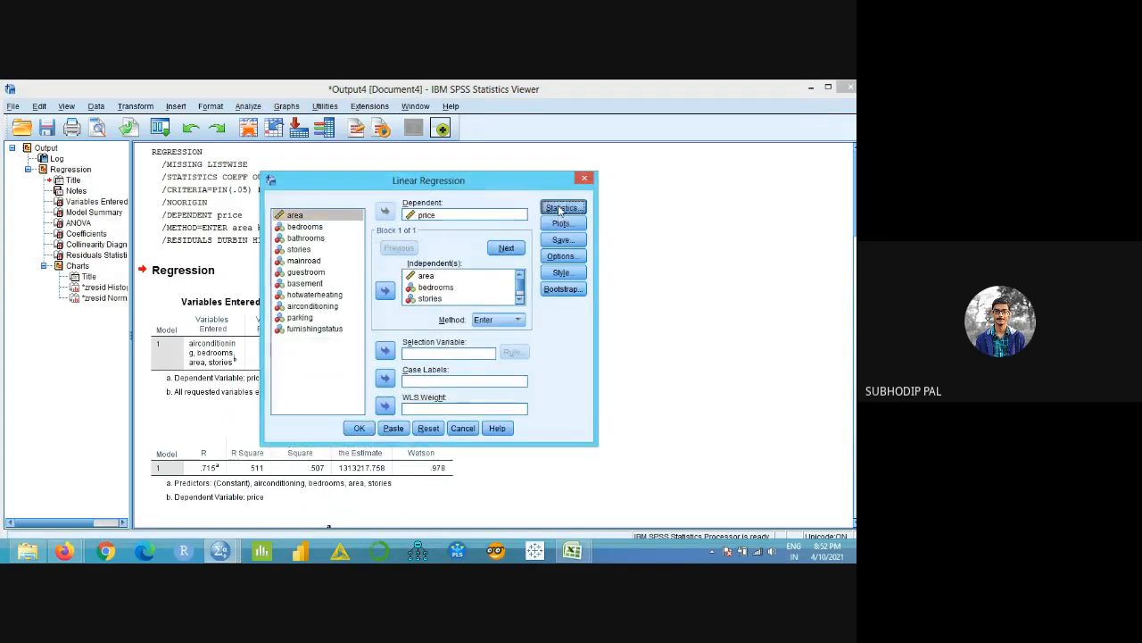
left_click(561, 208)
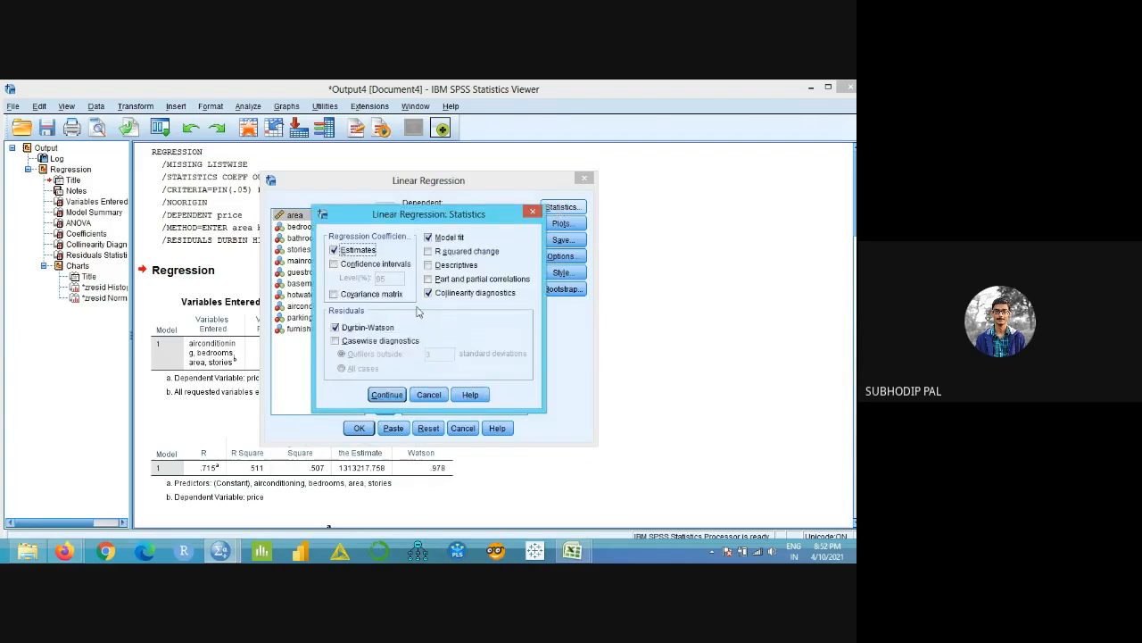
left_click(533, 212)
left_click(561, 223)
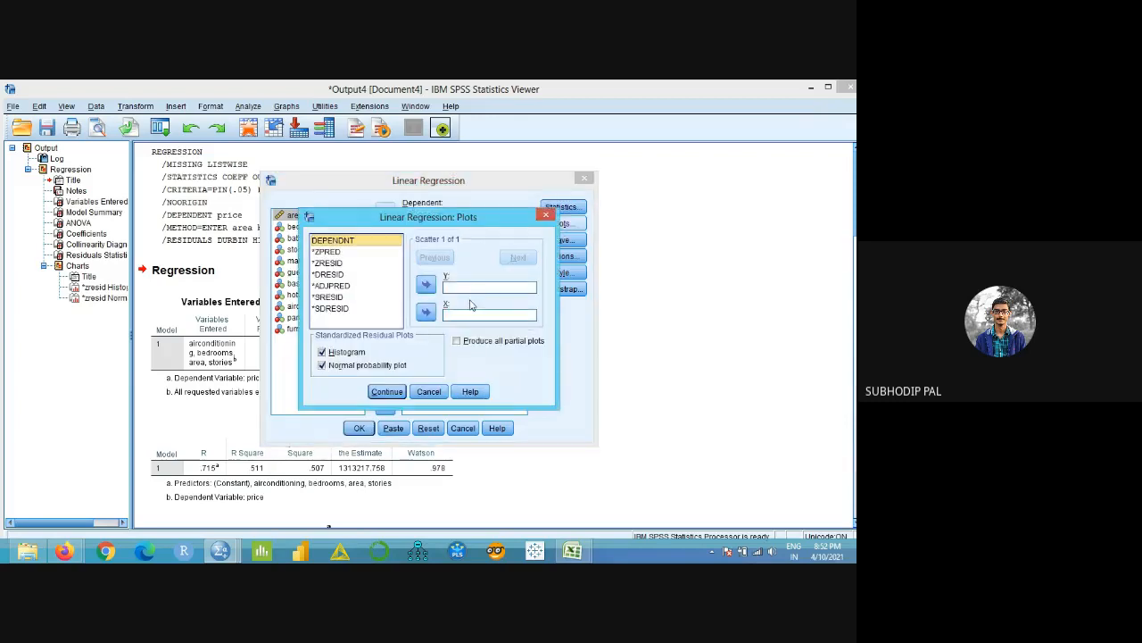
left_click(545, 215)
- Review the regression's save, options and style settings, and leave the regression setup
left_click(563, 239)
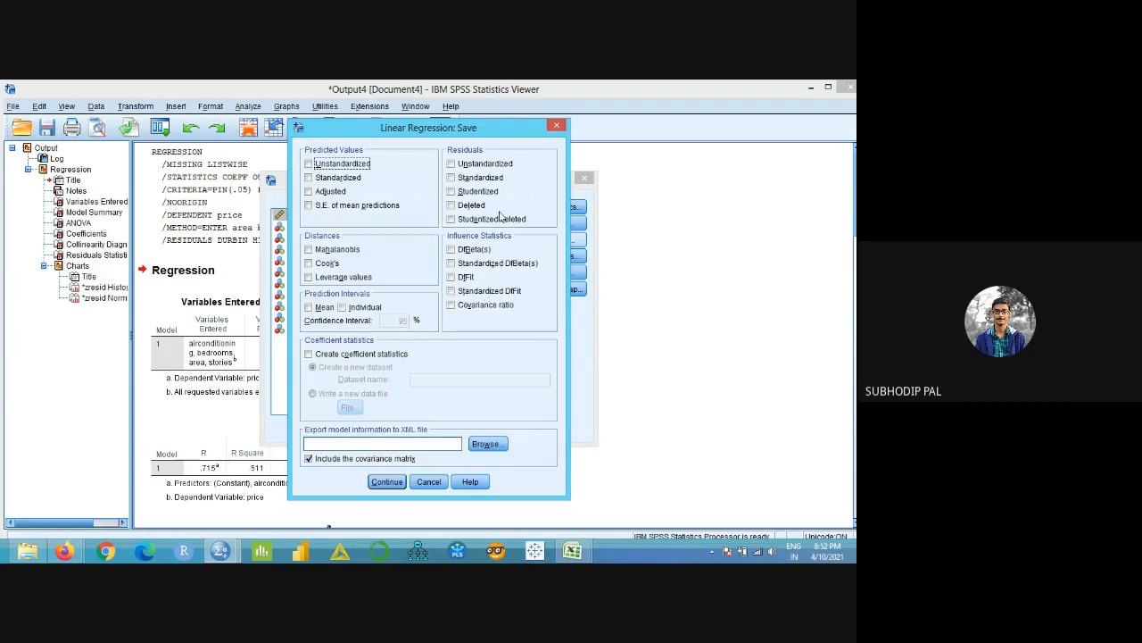
left_click(556, 126)
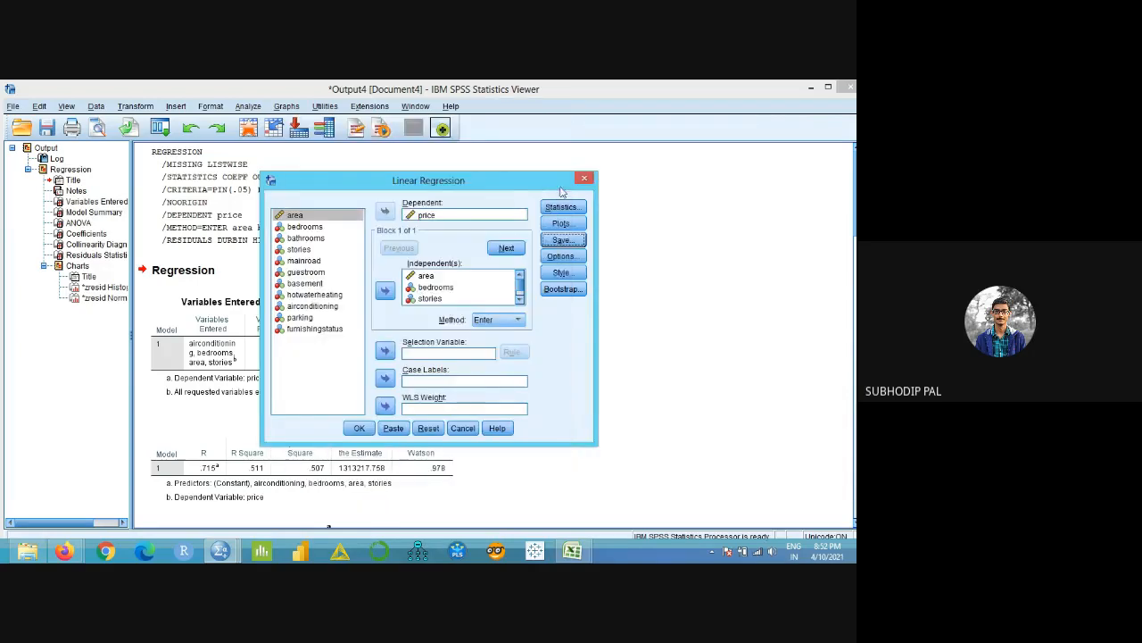
left_click(561, 257)
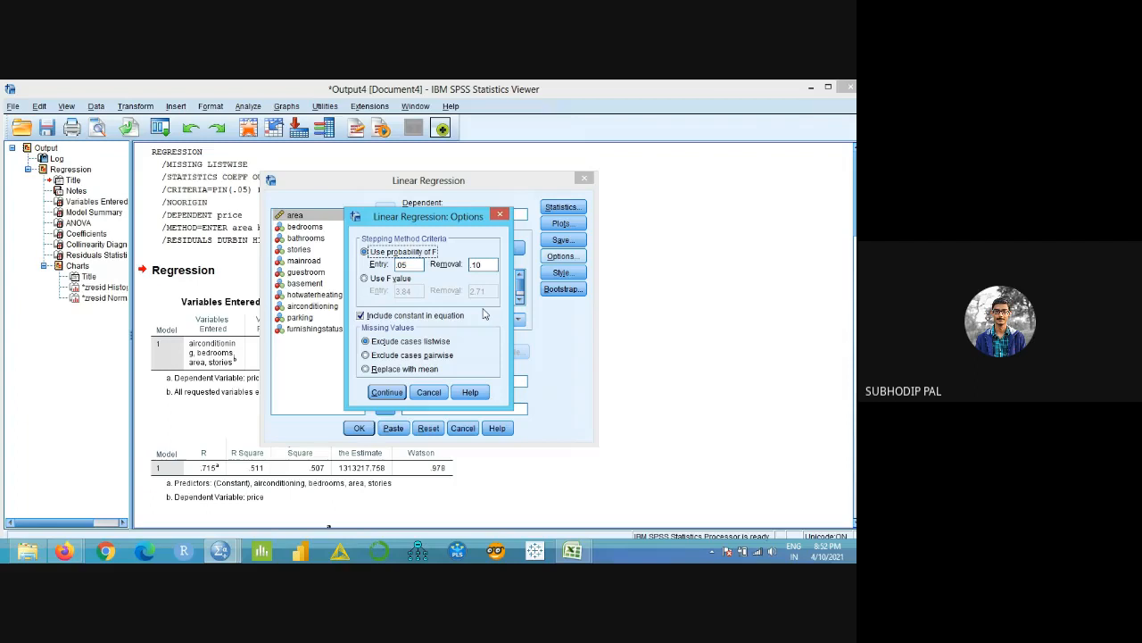
left_click(501, 214)
left_click(560, 273)
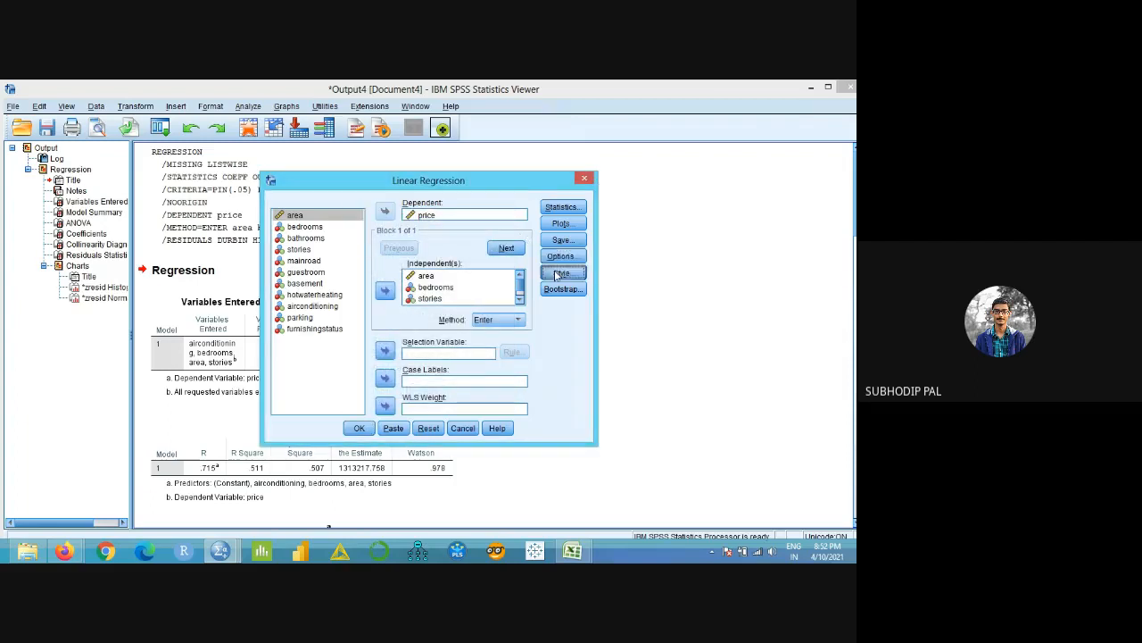
left_click(718, 185)
left_click(584, 177)
- Look through the ANOVA, Coefficients and Collinearity Diagnostics tables and select the Model Summary table for reading
scroll(324, 311, "down", 3)
scroll(324, 310, "down", 3)
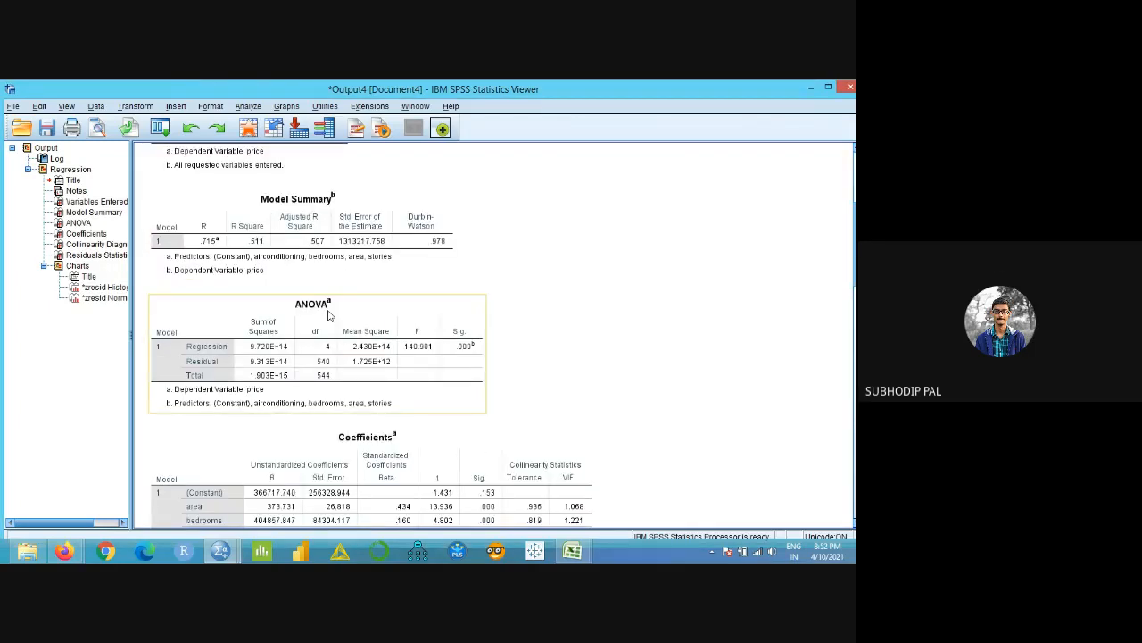
scroll(401, 318, "down", 4)
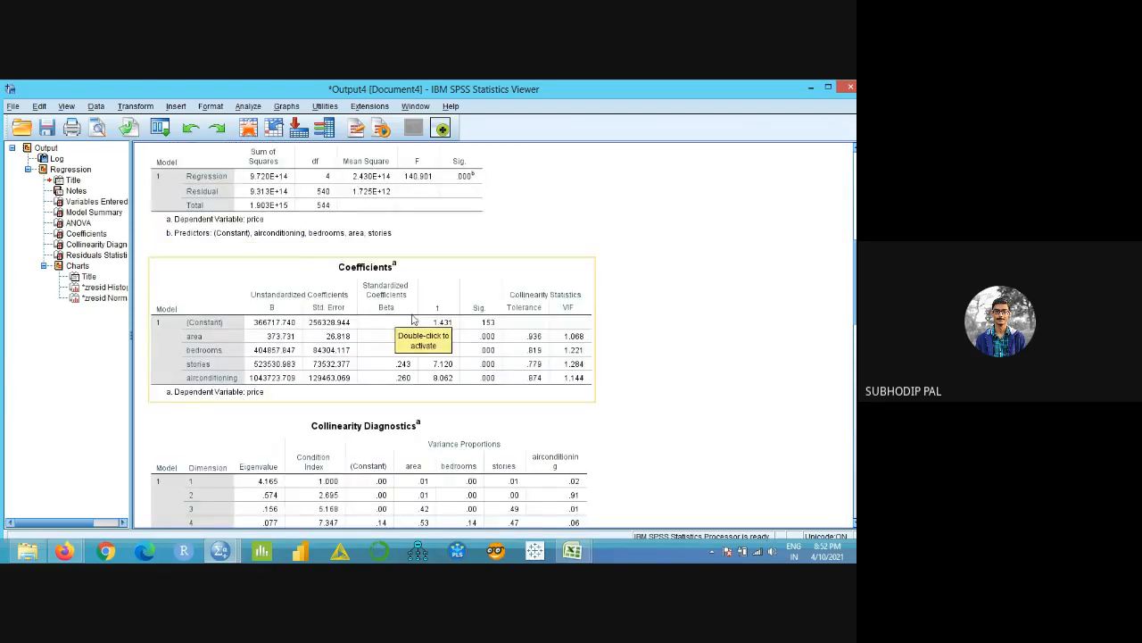
scroll(412, 318, "up", 4)
left_click(456, 226)
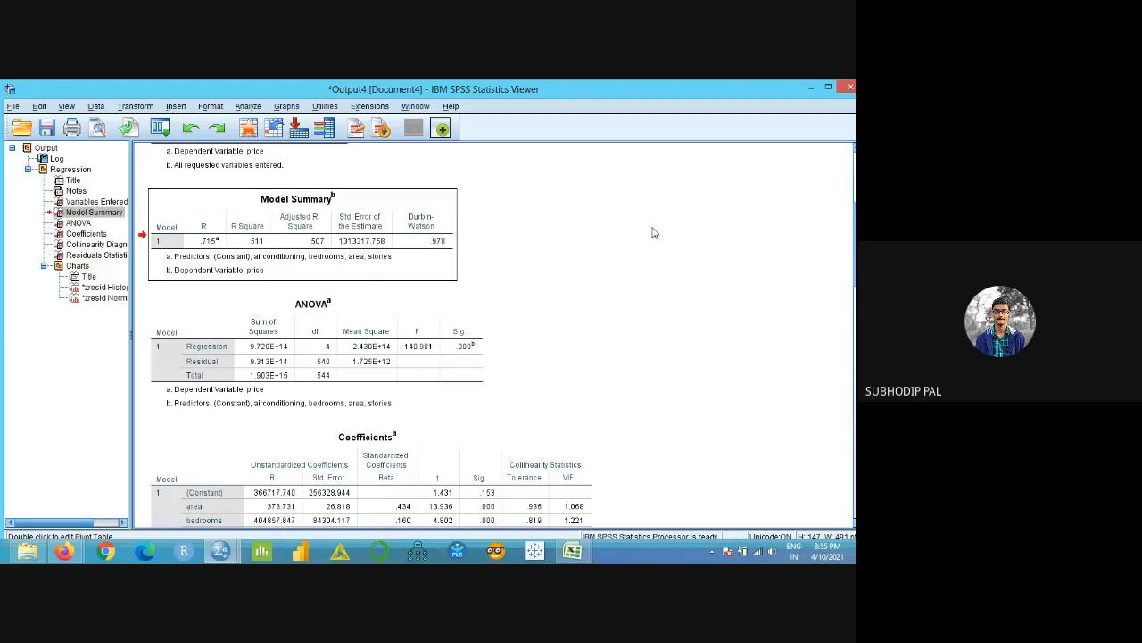
- Switch to the order and revenue dataset (Untitled2, DataSet1) and close it, keeping the housing dataset open
mouse_move(230, 555)
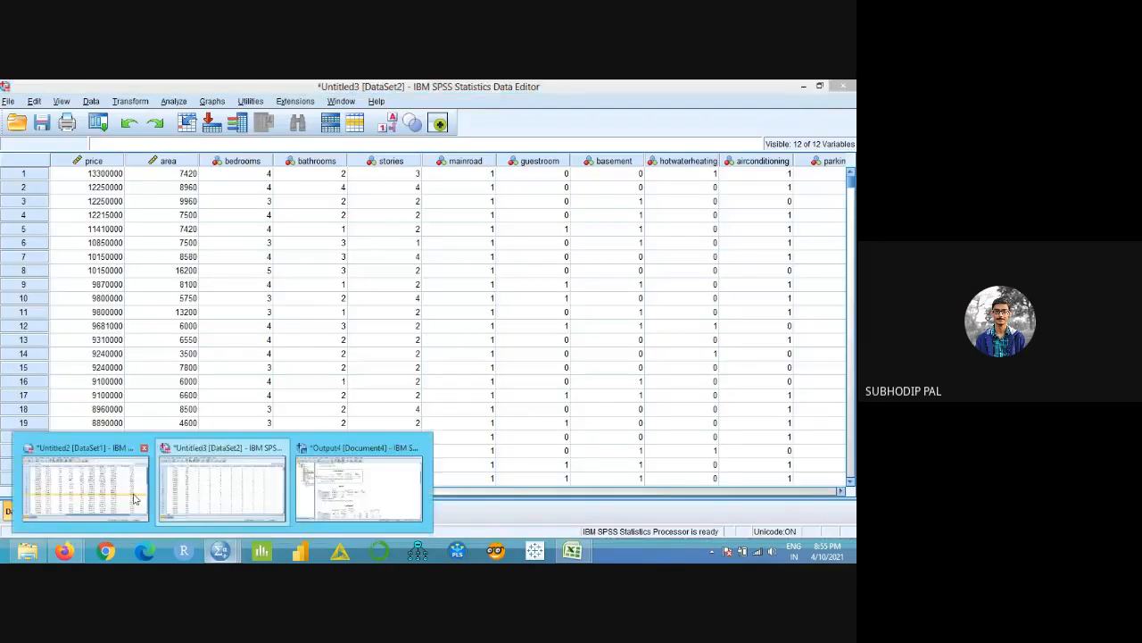
left_click(85, 486)
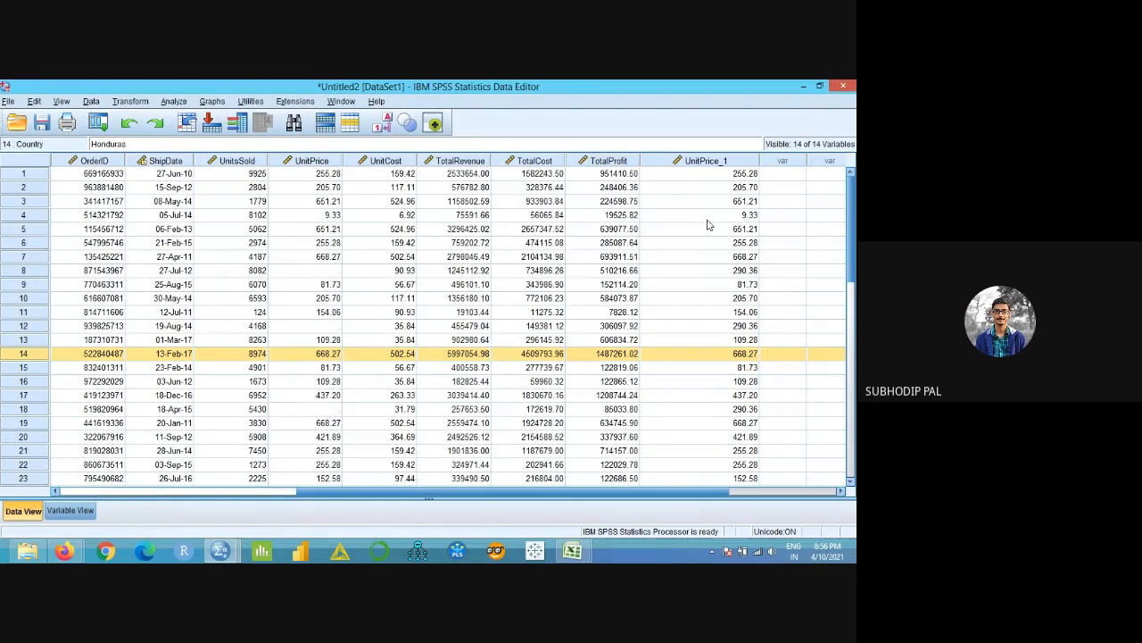
left_click(842, 86)
left_click(429, 350)
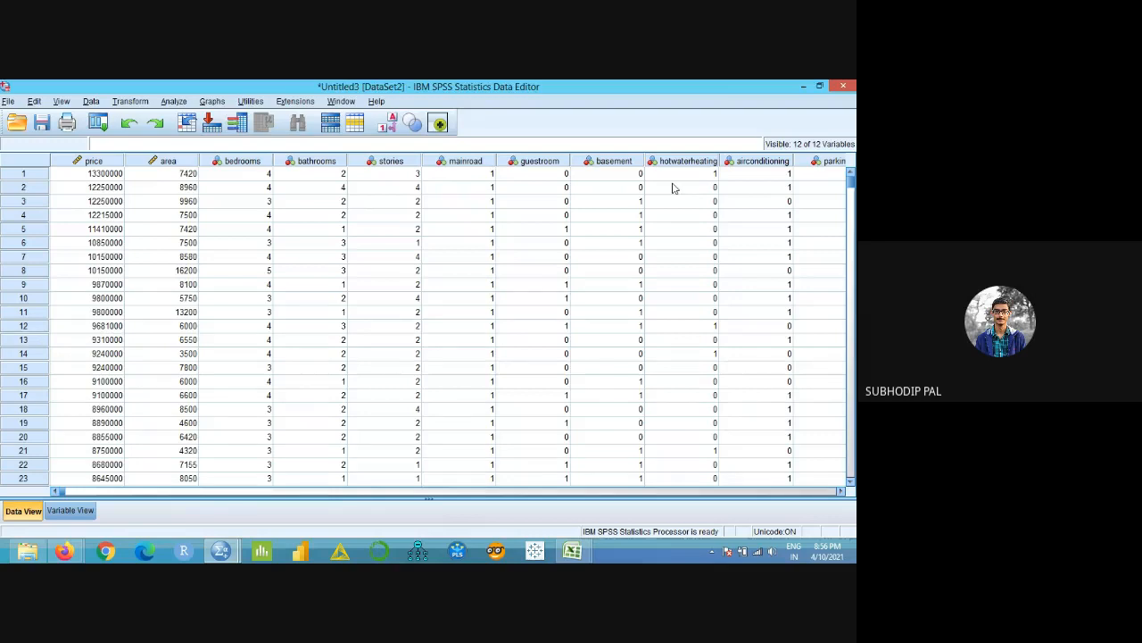
- Return to the regression output and examine the Model Summary table for R Square, Adjusted R Square and Durbin-Watson
mouse_move(225, 541)
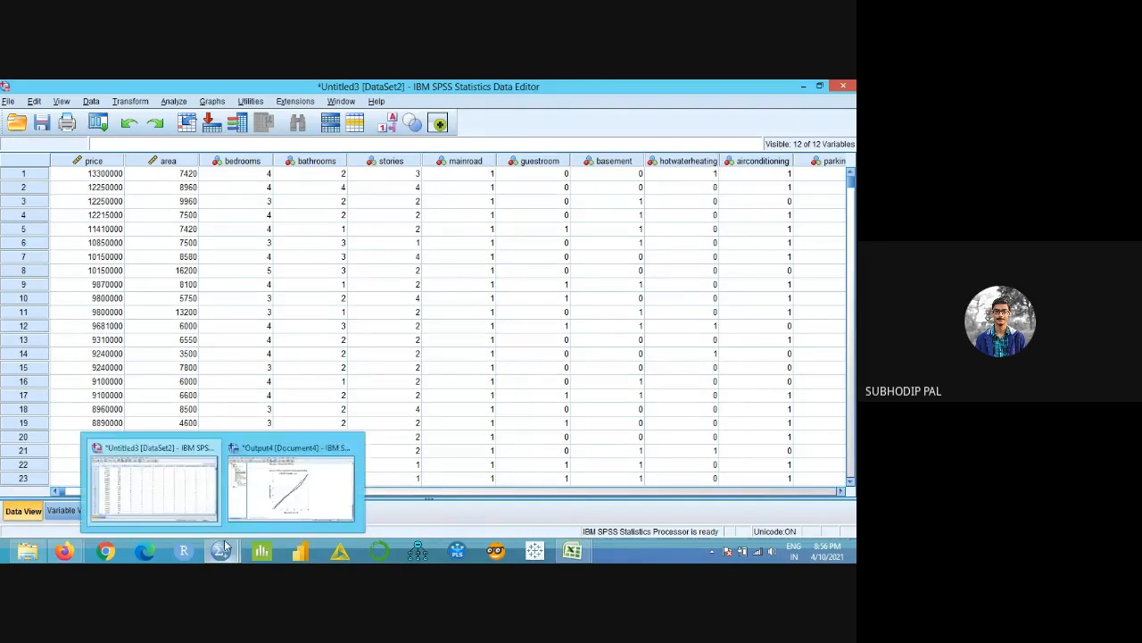
left_click(290, 486)
scroll(268, 420, "up", 10)
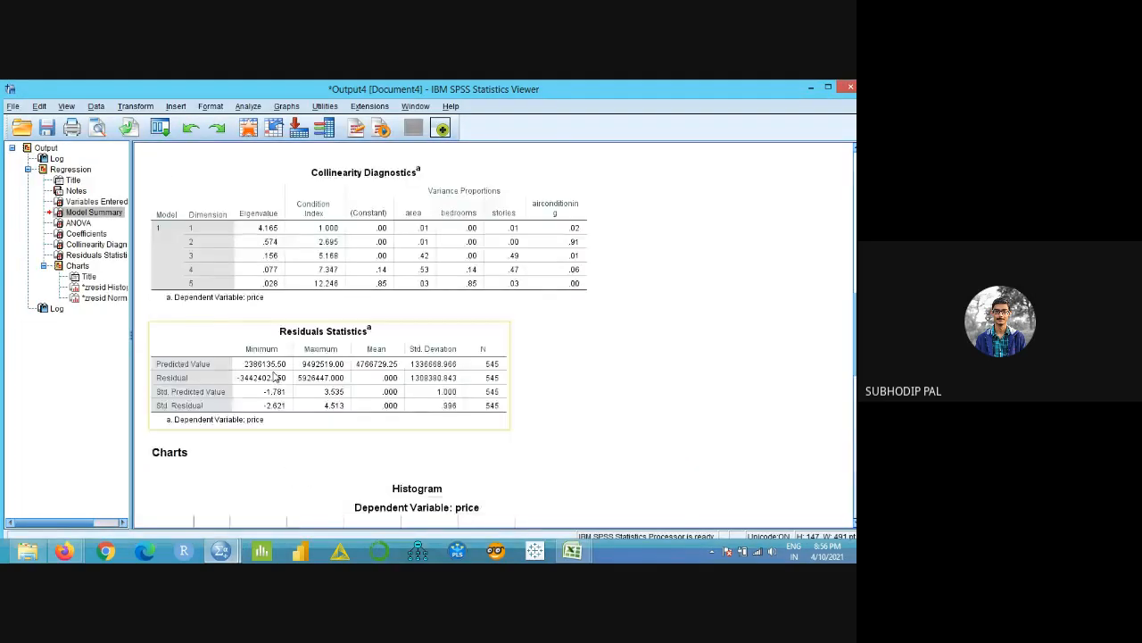
scroll(277, 378, "up", 10)
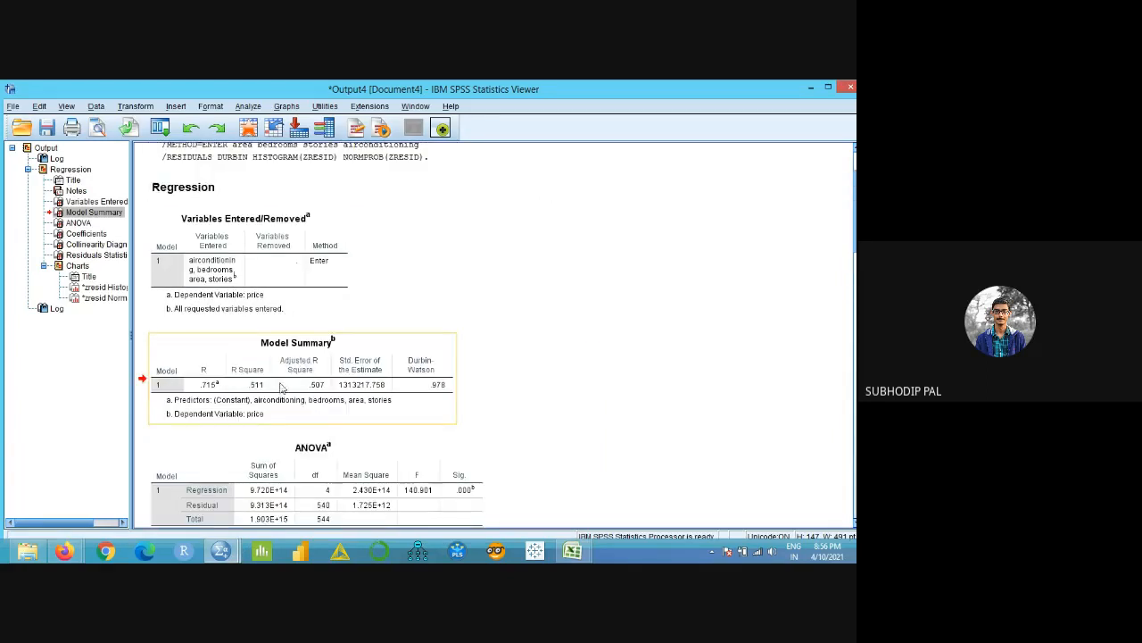
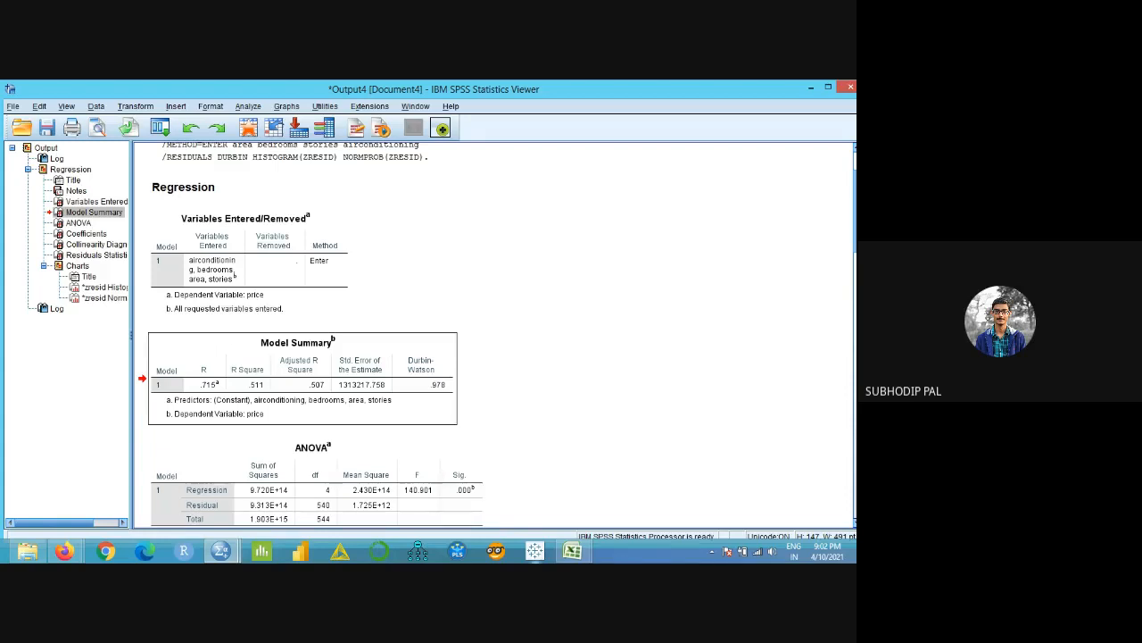
mouse_move(573, 550)
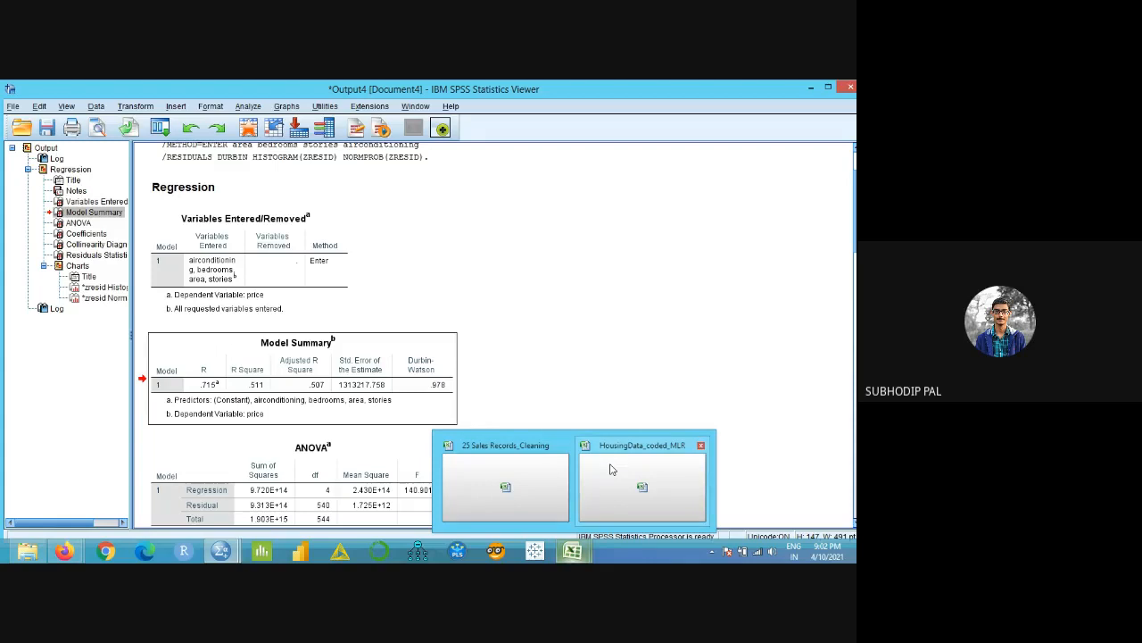
- Read through the ANOVA, Coefficients and Collinearity Diagnostics tables and on to the residual histogram and Normal P-P plot
scroll(533, 328, "down", 3)
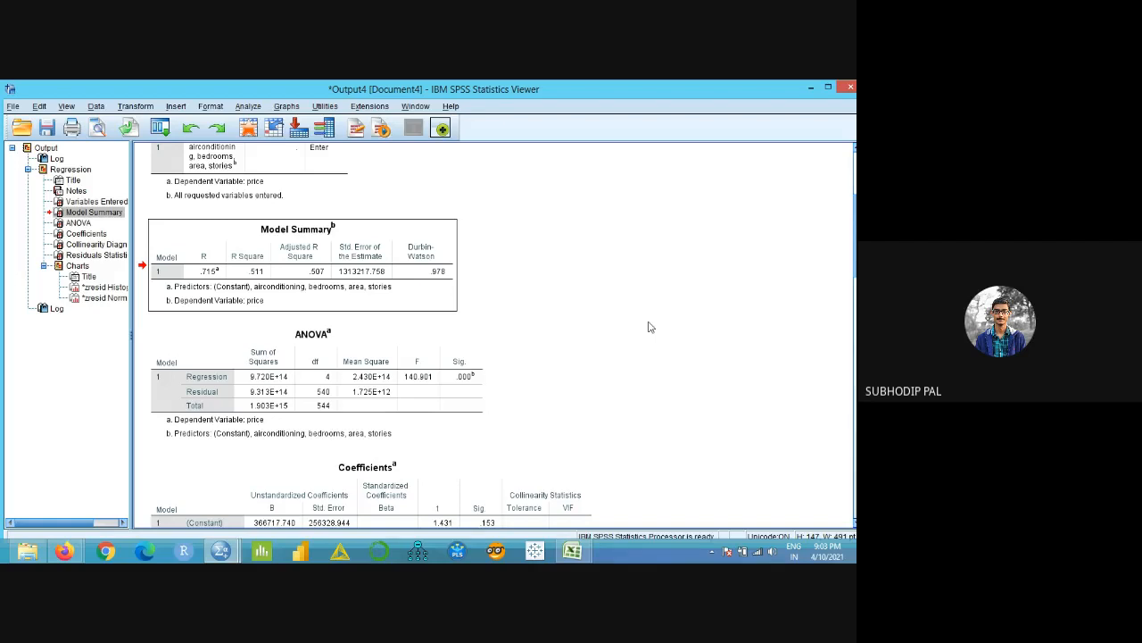
scroll(527, 336, "down", 3)
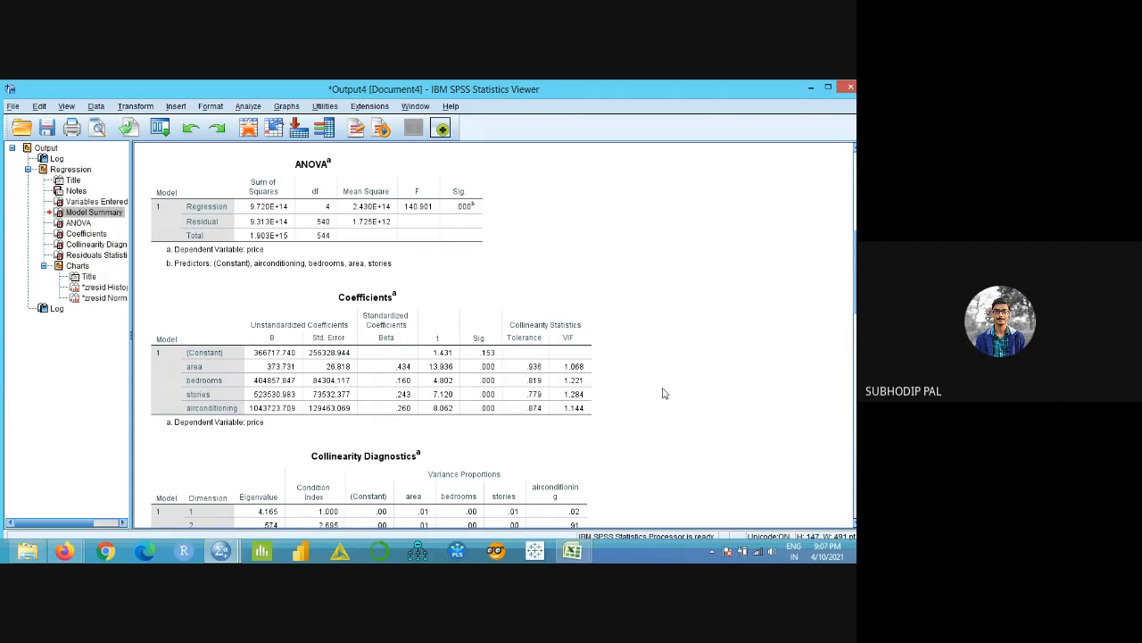
scroll(661, 393, "down", 3)
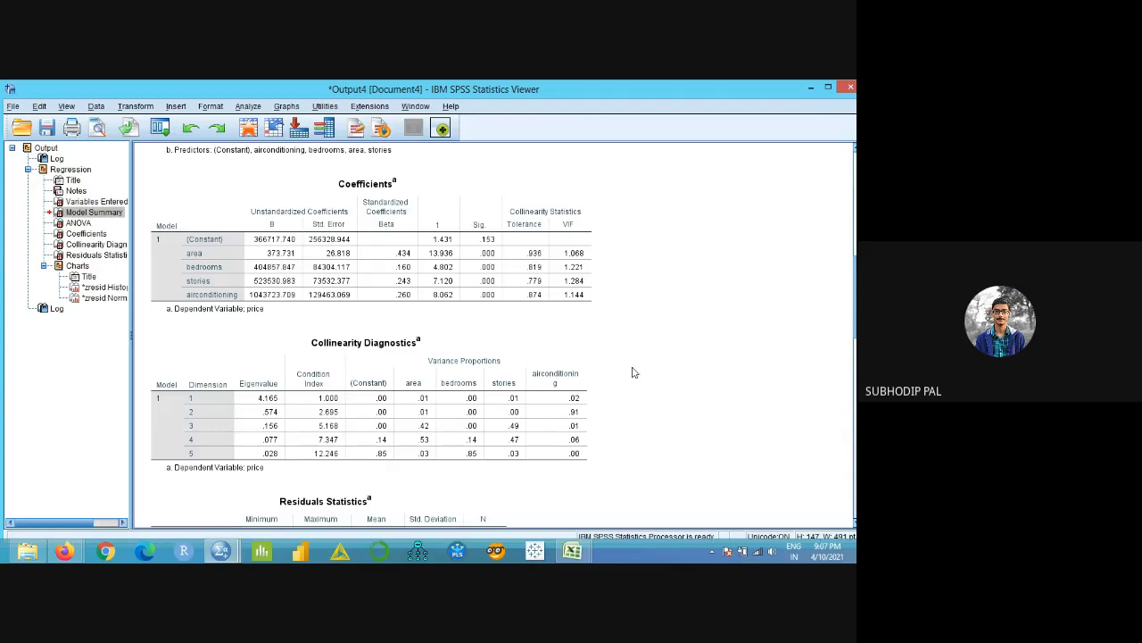
scroll(647, 375, "down", 7)
scroll(653, 380, "down", 3)
scroll(653, 380, "down", 2)
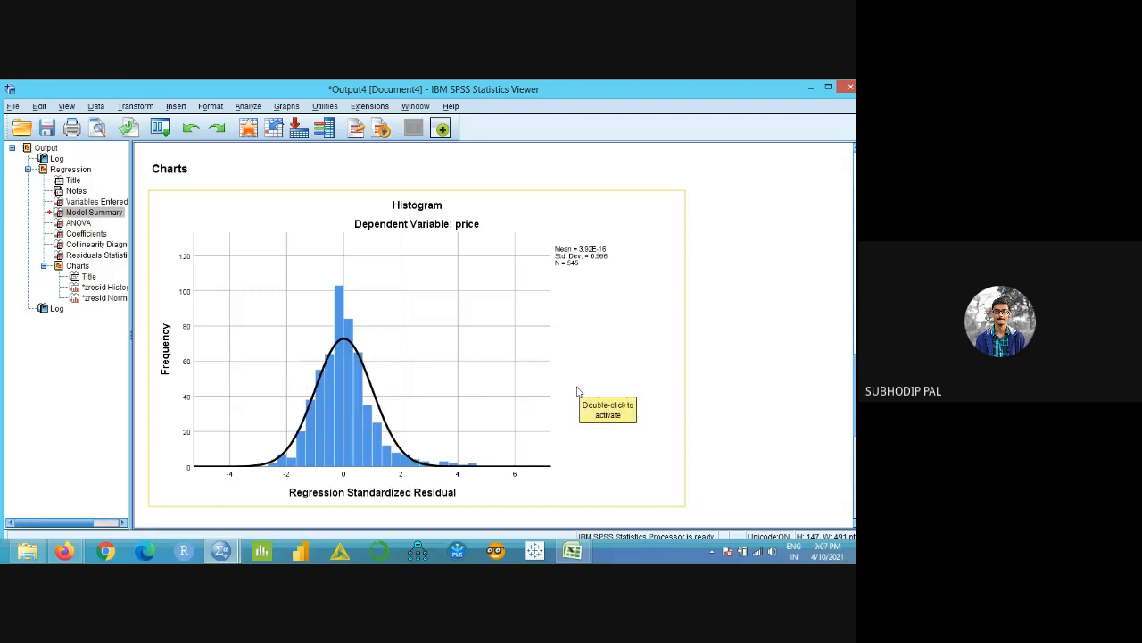
scroll(577, 392, "down", 5)
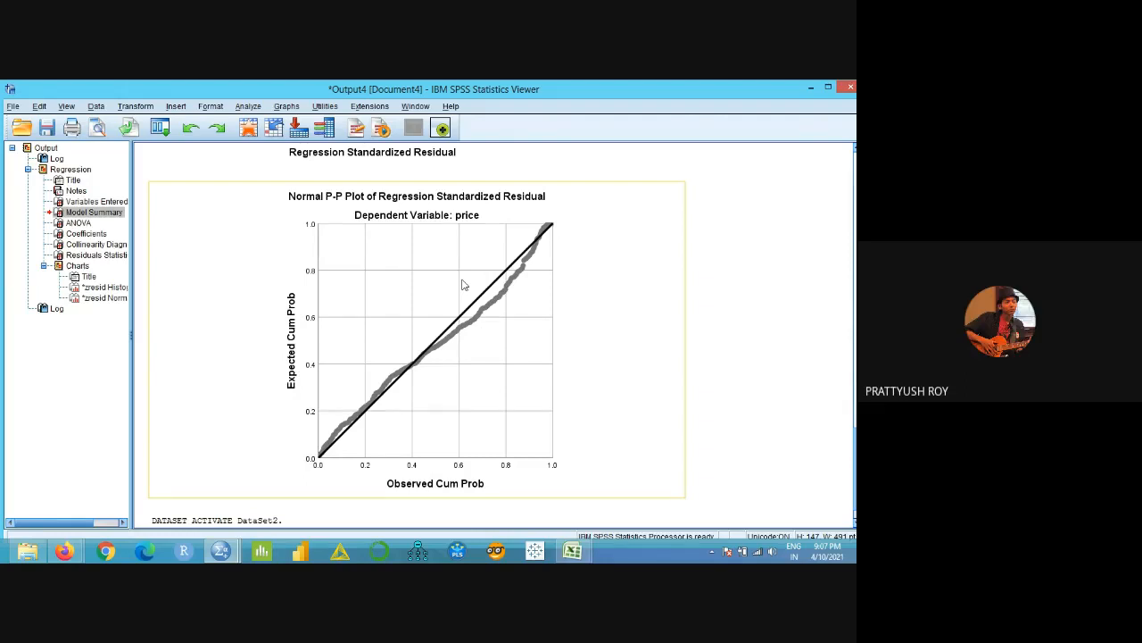
- Check the Tolerance and VIF values in the Coefficients table alongside the Collinearity Diagnostics table
scroll(462, 285, "up", 15)
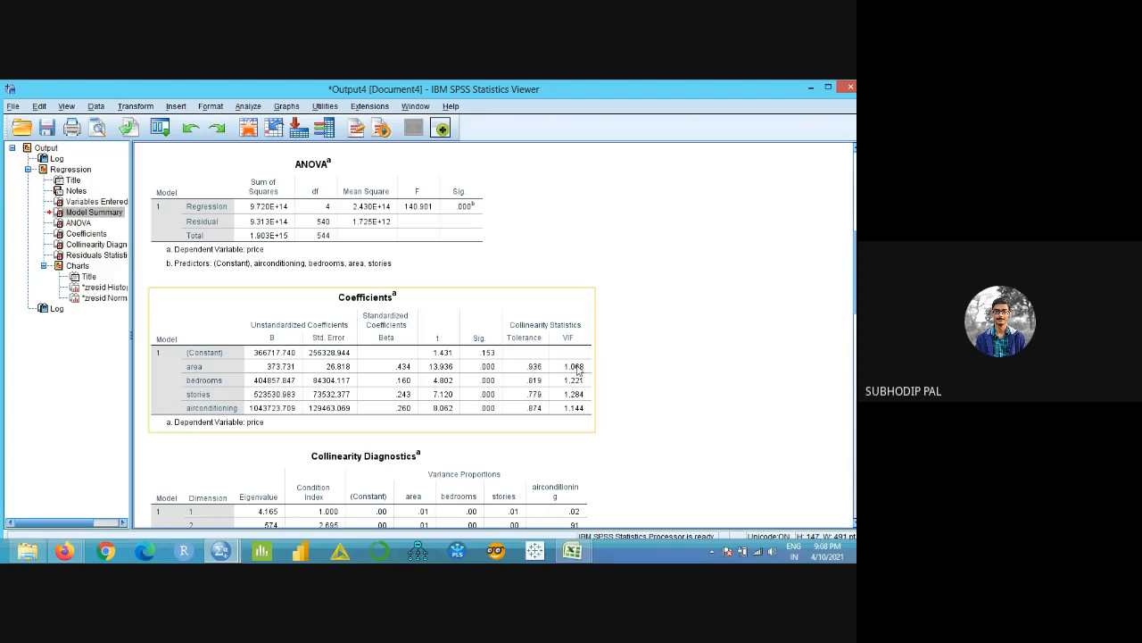
left_click(639, 401)
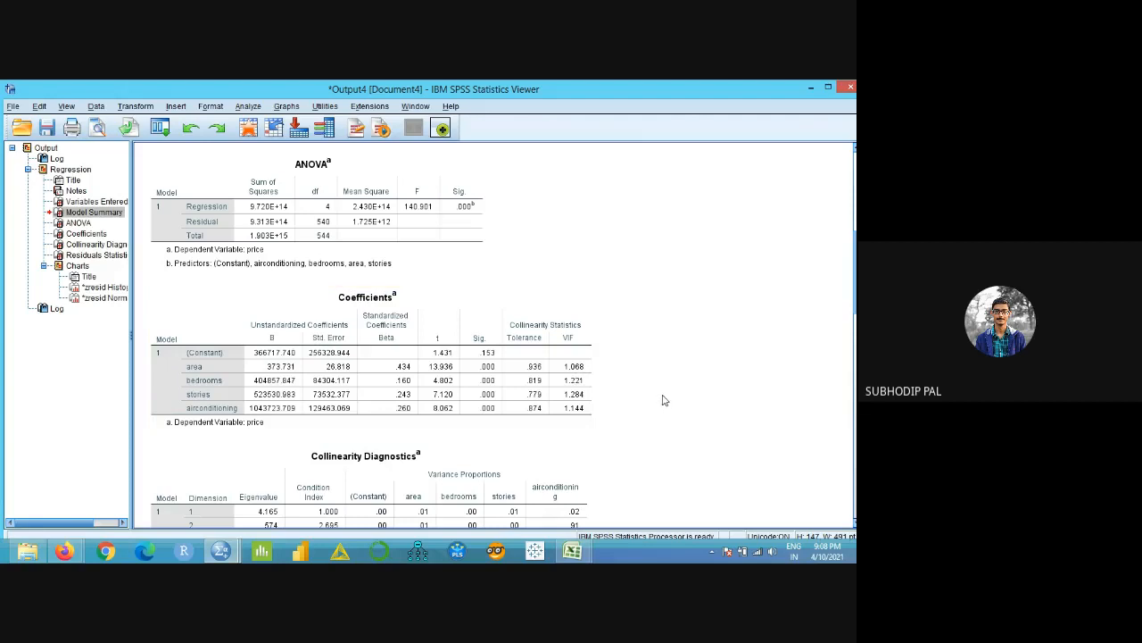
scroll(663, 400, "down", 3)
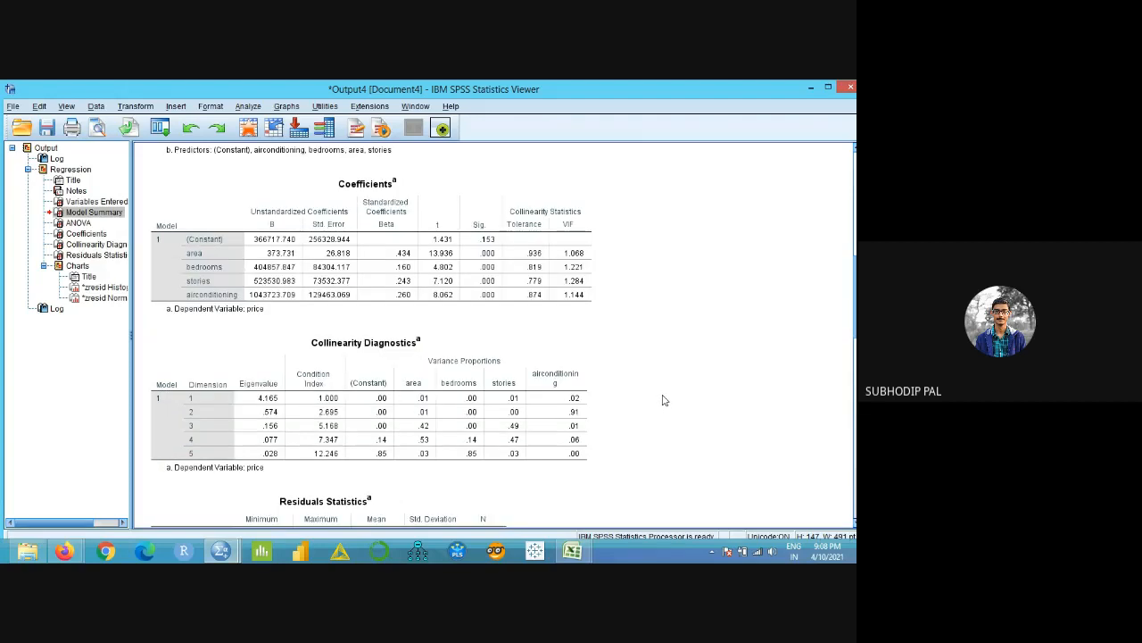
- Compare the standardized residual histogram with the Normal P-P plot to judge the normality of the residuals
scroll(663, 400, "down", 20)
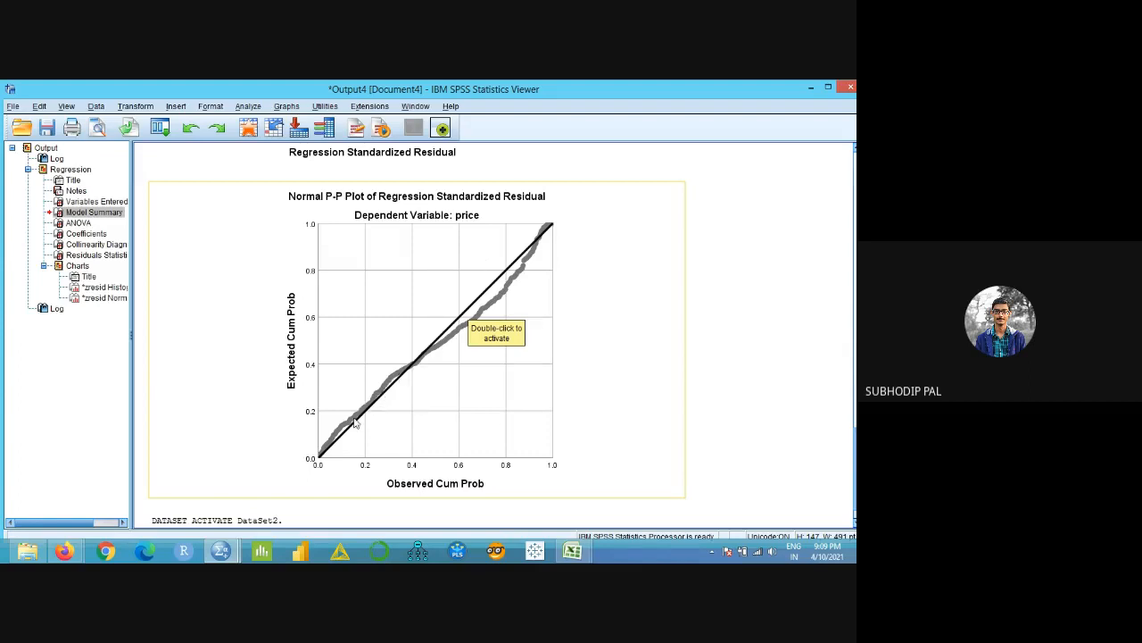
scroll(368, 407, "up", 5)
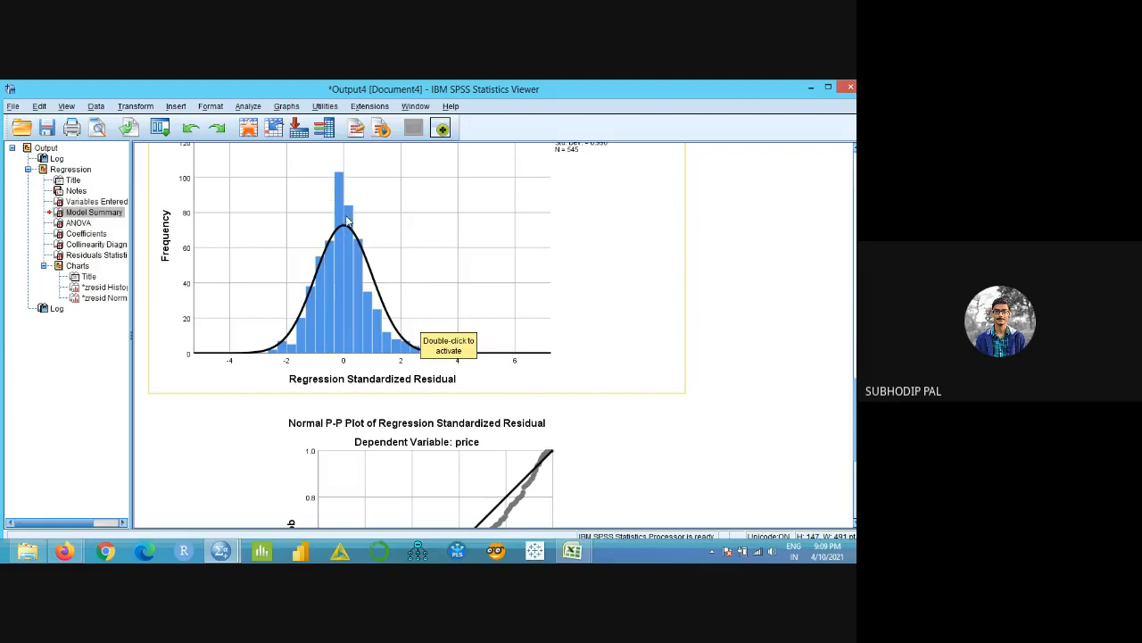
scroll(358, 268, "up", 3)
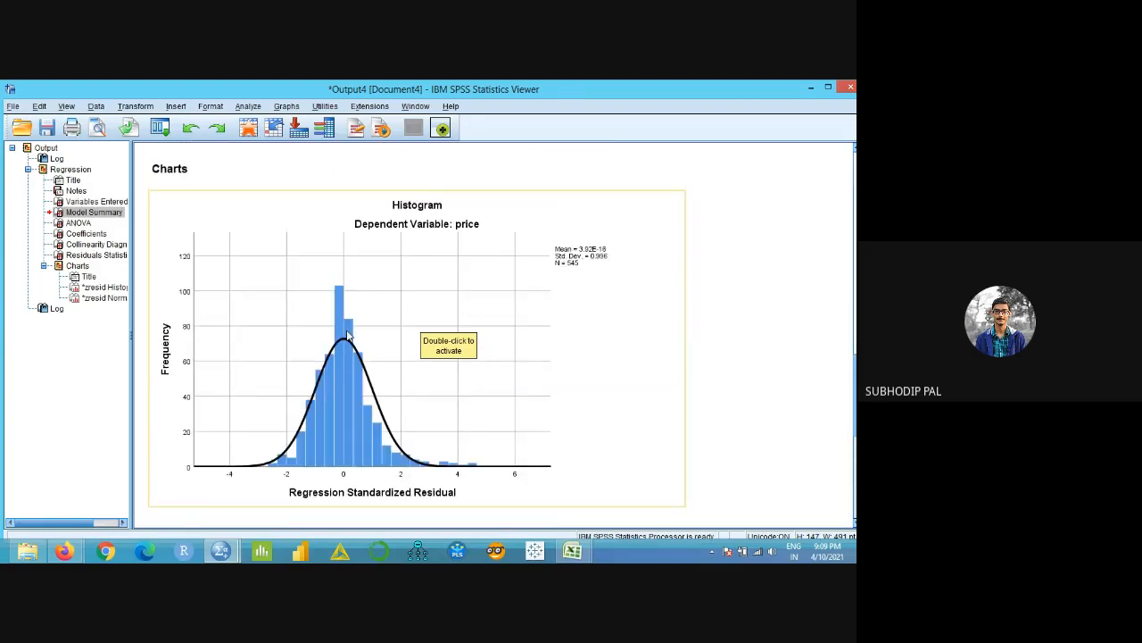
scroll(362, 340, "down", 8)
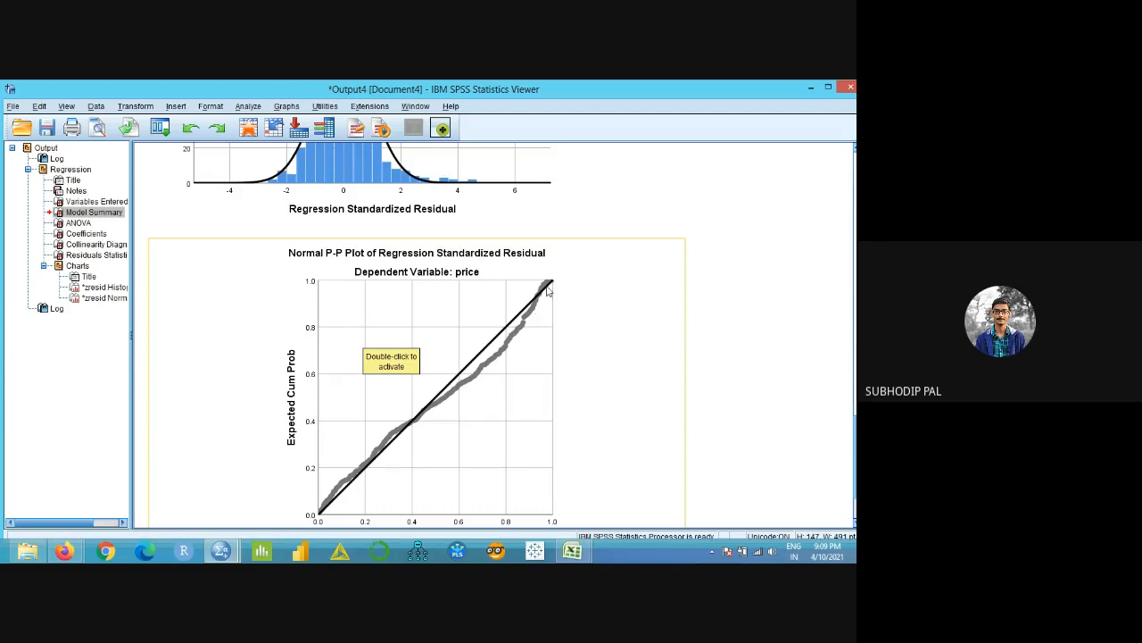
scroll(487, 283, "up", 3)
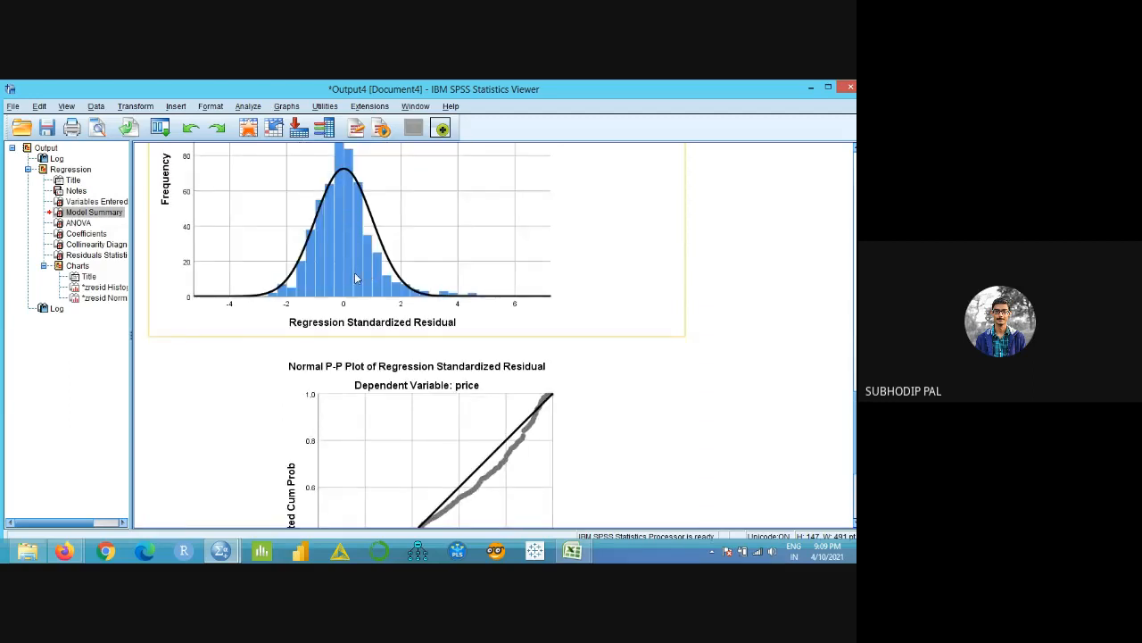
scroll(354, 278, "down", 4)
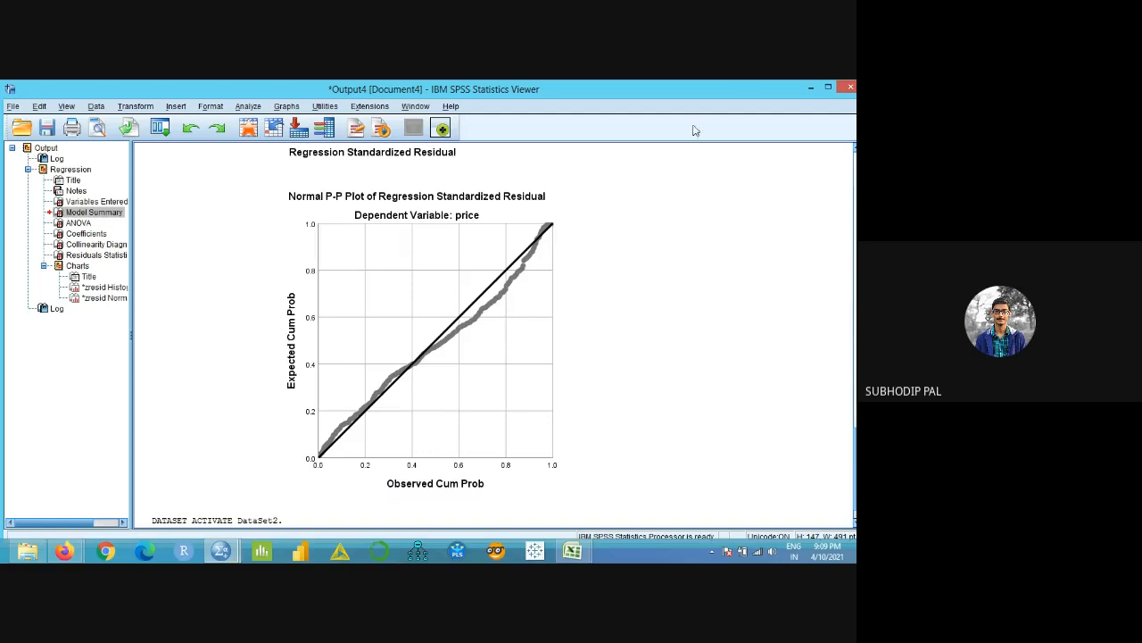
- Close the regression output and open the workbook "LR_default of credit card clients" from the Regression_data folder in Excel
left_click(851, 88)
left_click(444, 337)
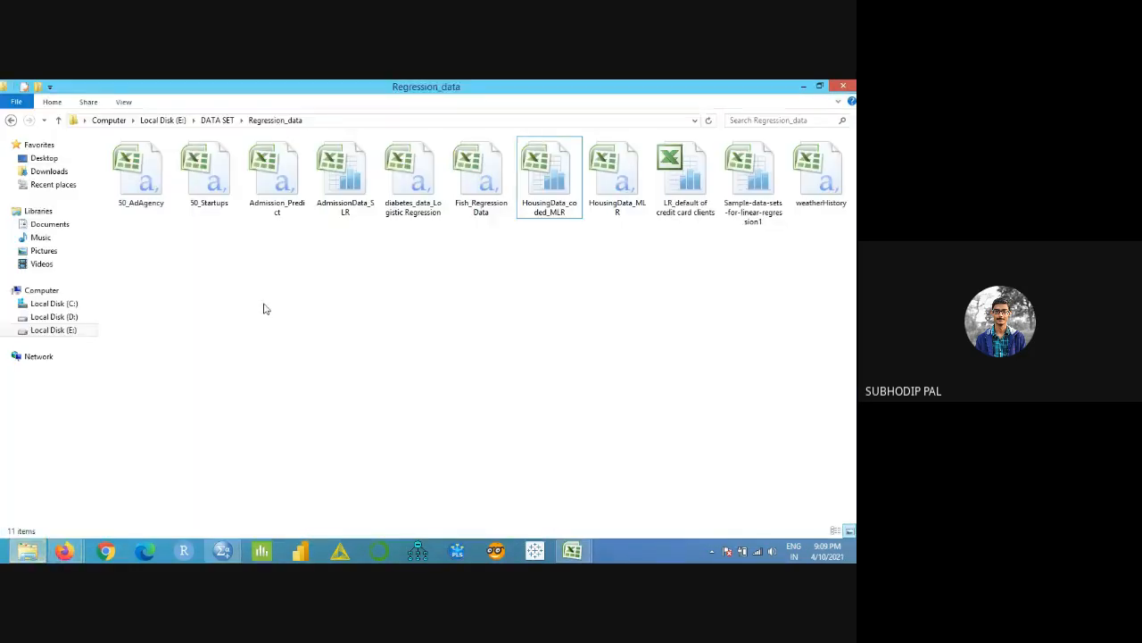
double_click(684, 215)
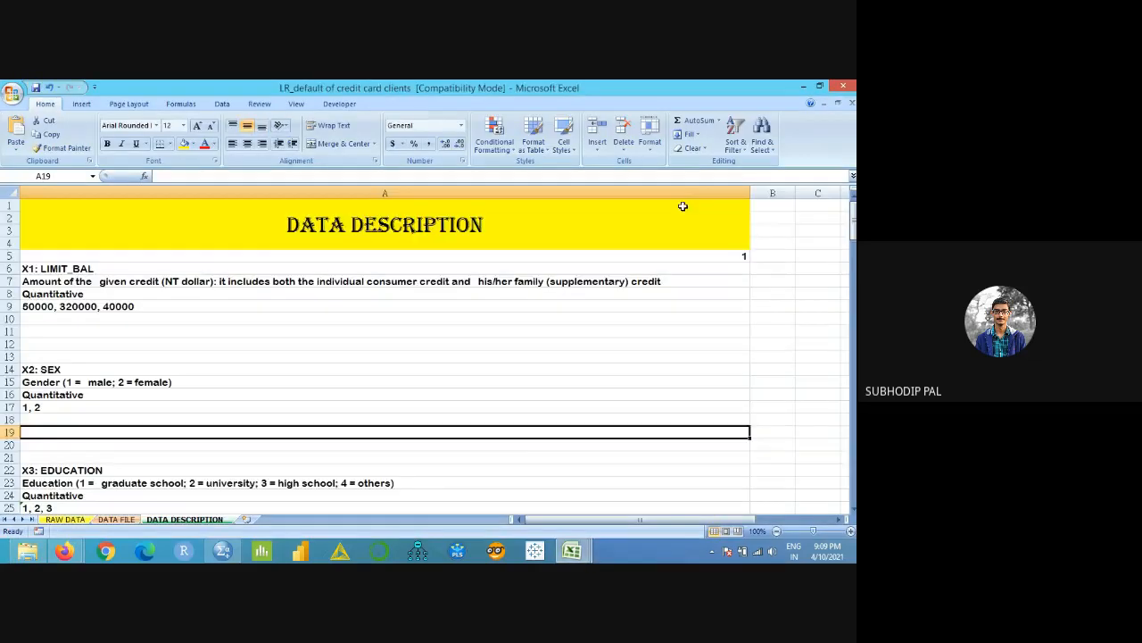
- Show the DATA FILE sheet and widen the "default payment next month" column so its full header fits
left_click(130, 520)
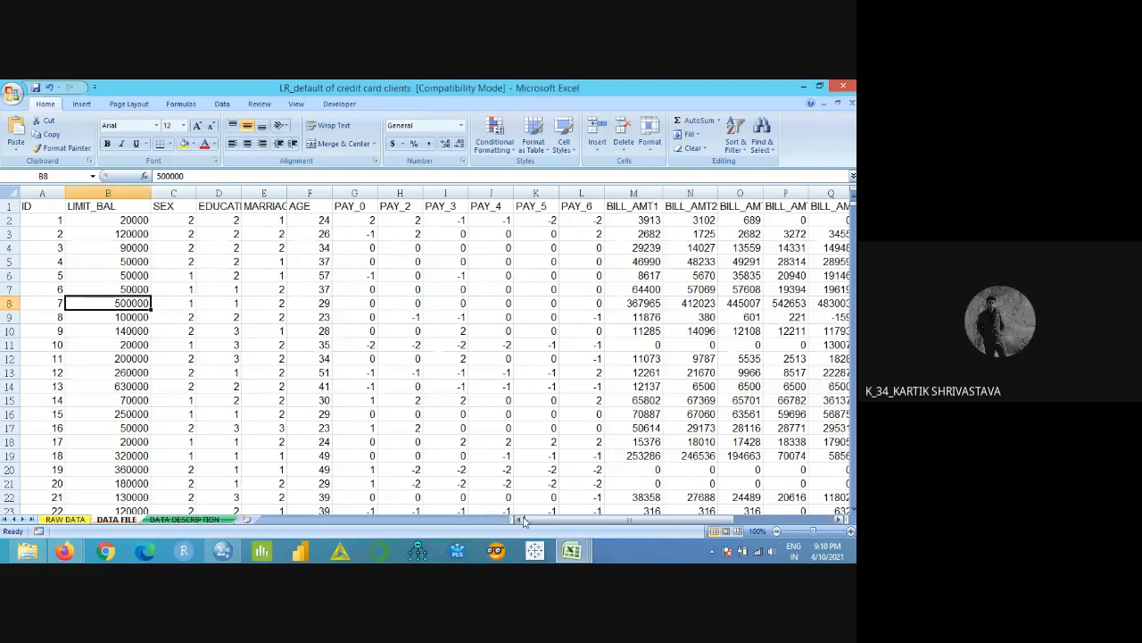
left_click_drag(524, 522, 571, 522)
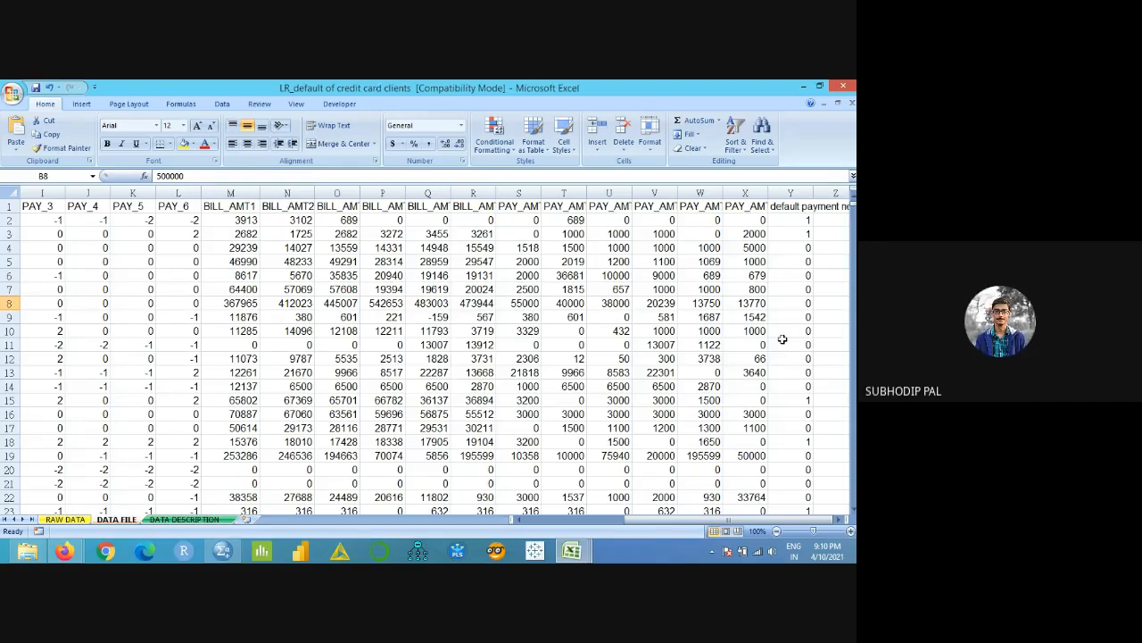
left_click(842, 521)
left_click(842, 521)
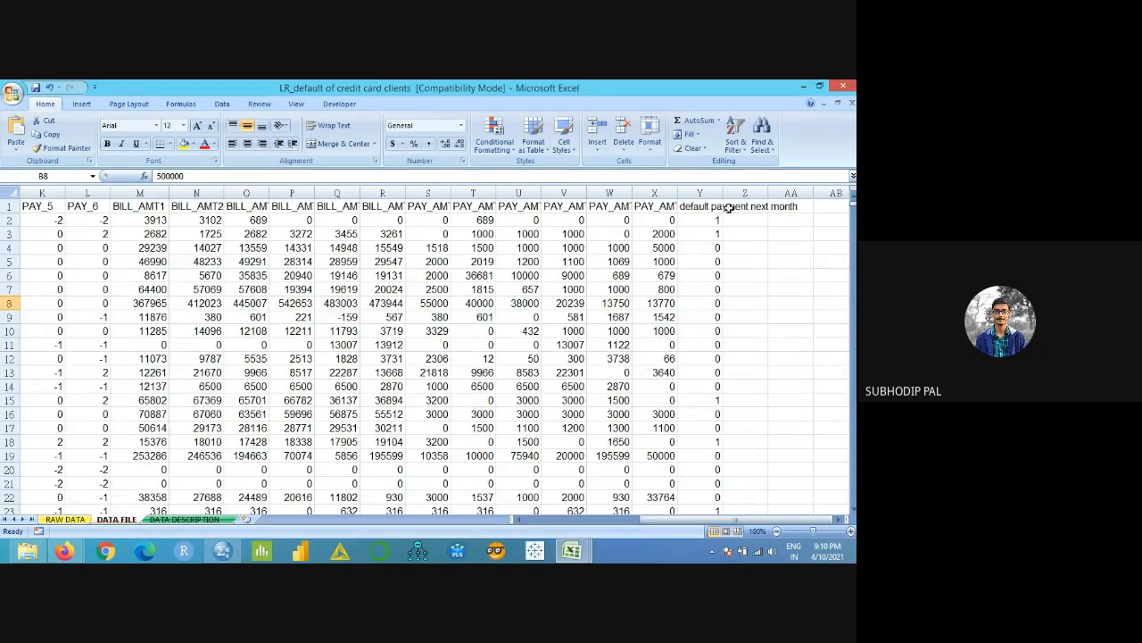
left_click_drag(723, 197, 796, 198)
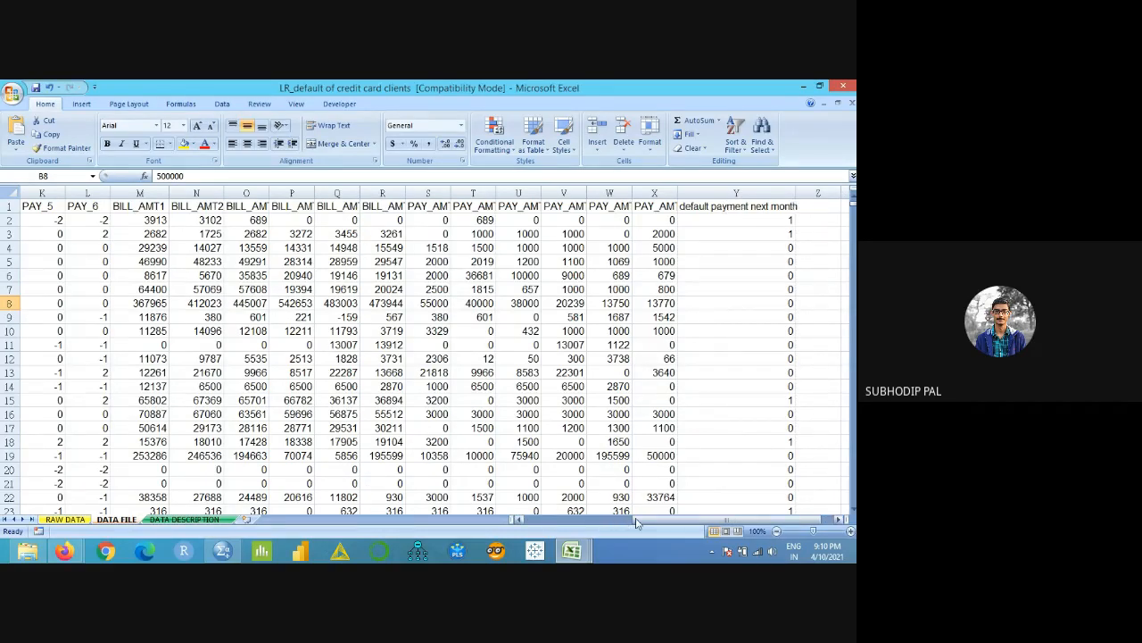
- Inspect the values under "default payment next month" and widen the PAY_AMT6 and BILL_AMT4 columns to show their full headers
mouse_move(636, 523)
left_mouse_down()
mouse_move(524, 524)
mouse_move(629, 525)
left_mouse_up()
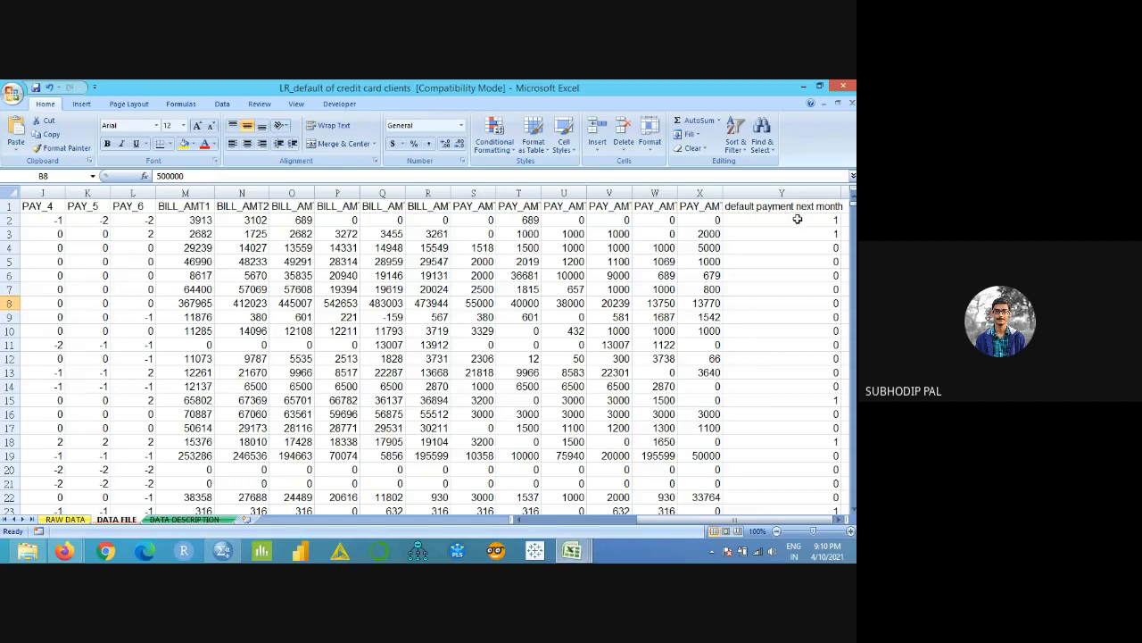
left_click_drag(797, 218, 804, 314)
left_click(804, 313)
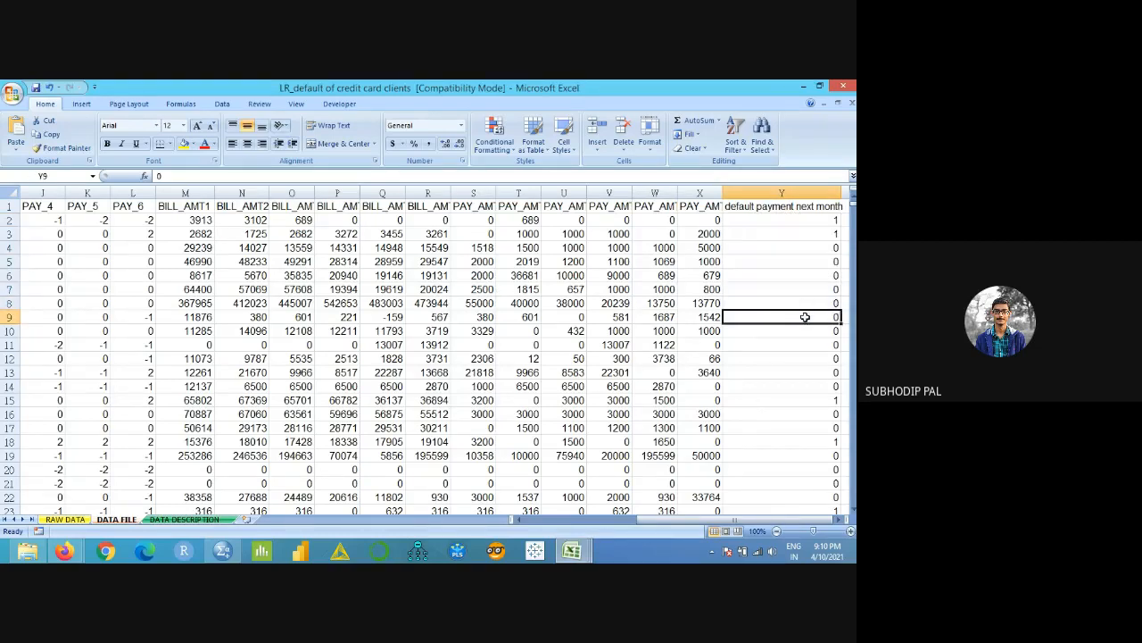
left_click_drag(779, 227, 801, 429)
left_click(779, 277)
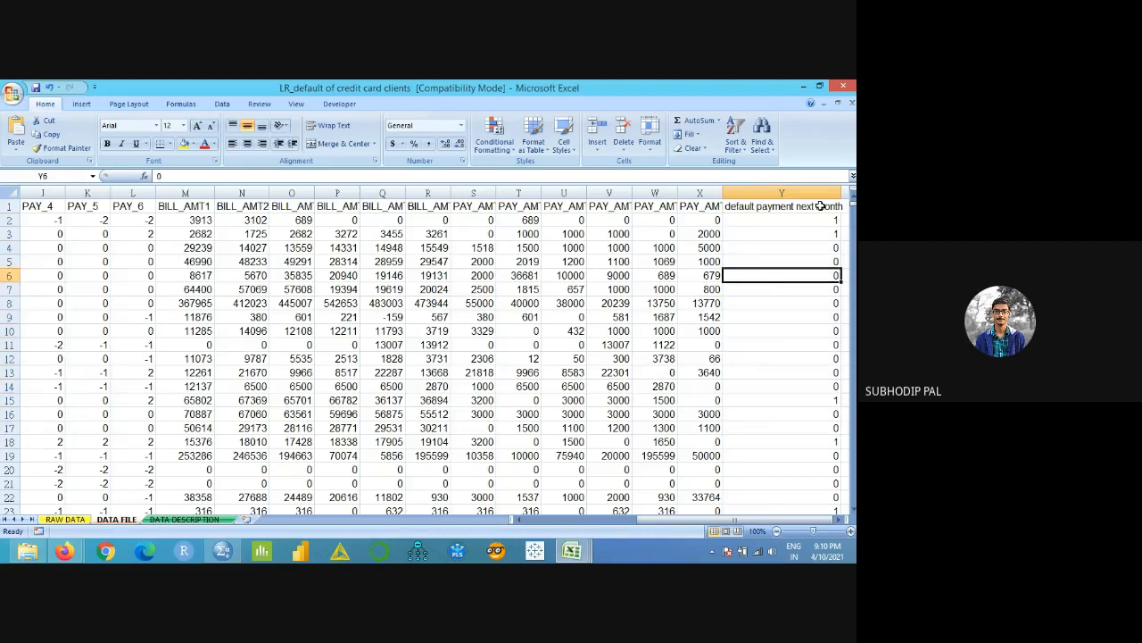
left_click_drag(722, 194, 754, 194)
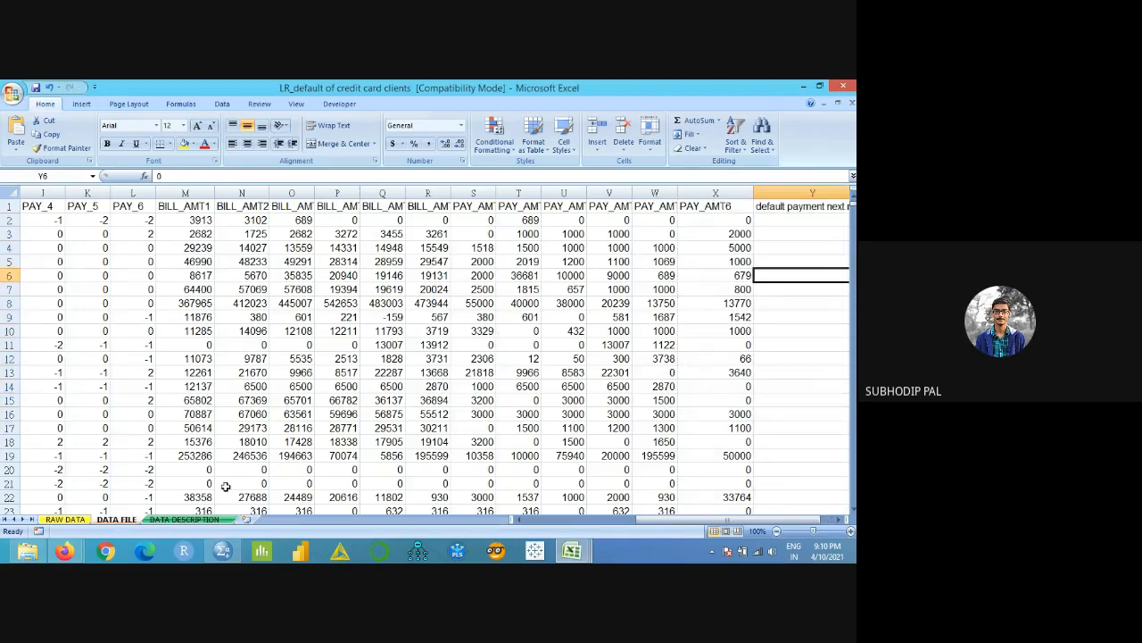
left_click_drag(360, 193, 387, 193)
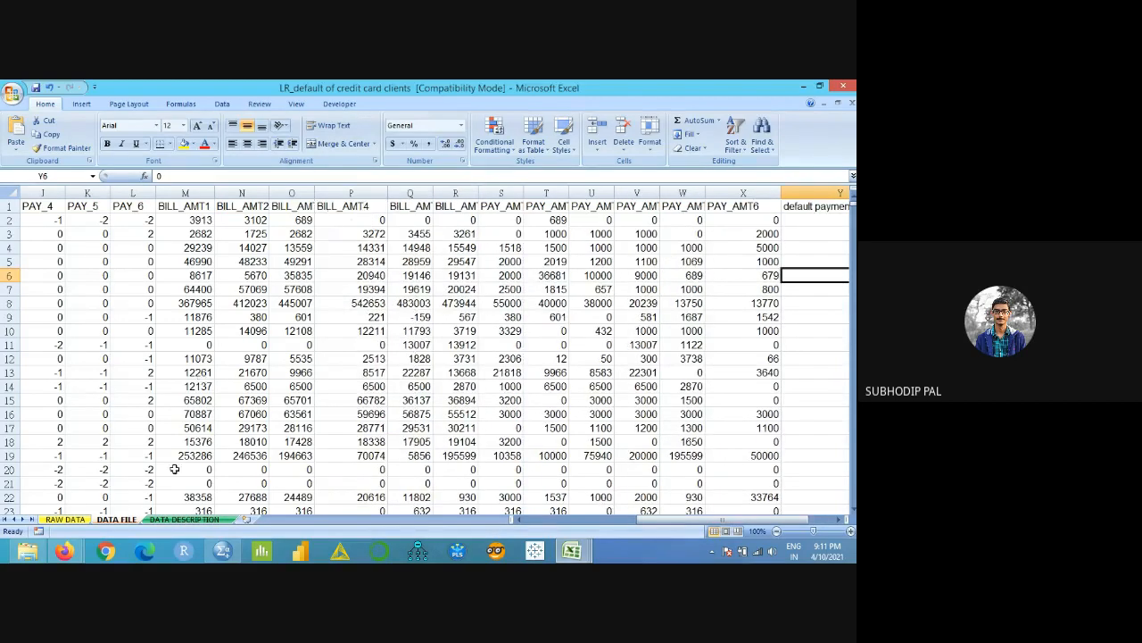
- Show the DATA DESCRIPTION sheet and read the descriptions of the PAY_0 and PAY_2 repayment status variables
left_click(184, 518)
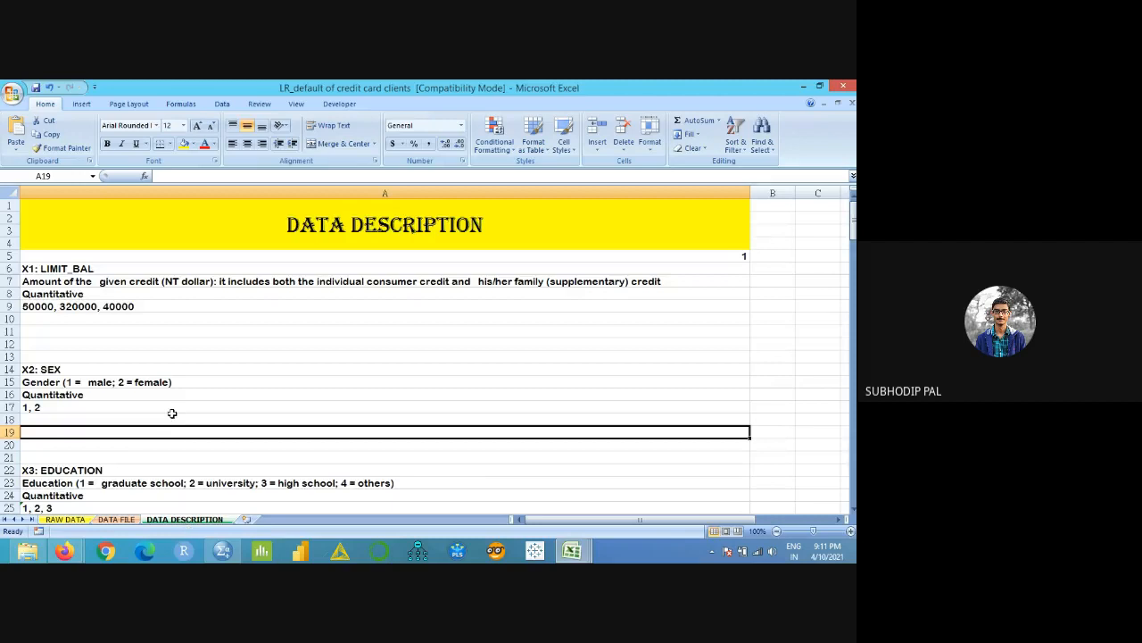
scroll(172, 415, "down", 12)
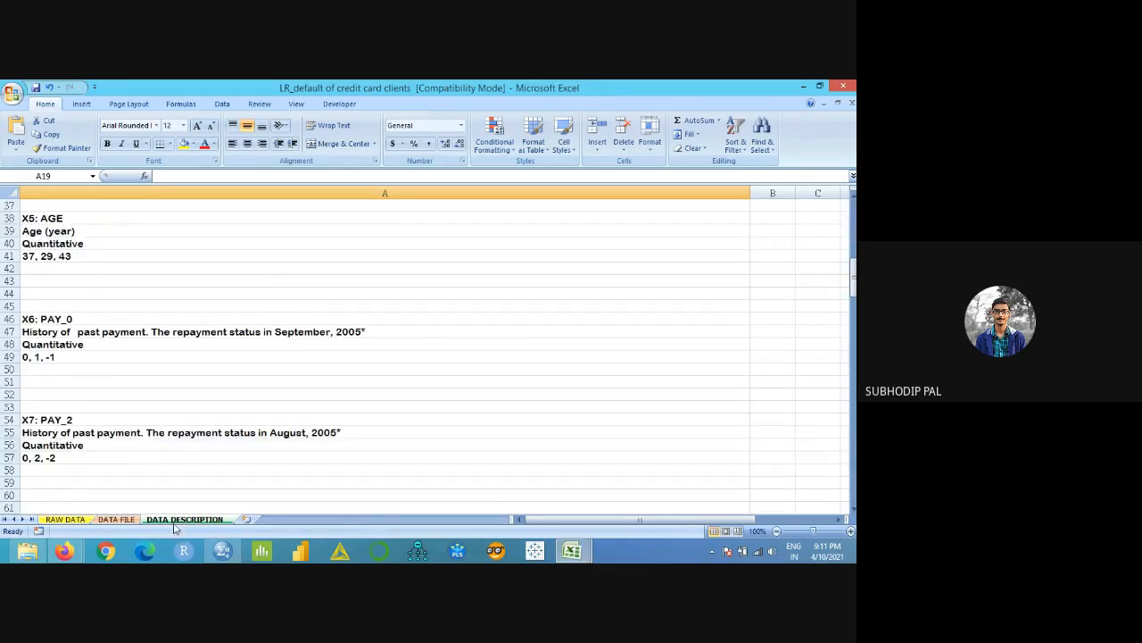
left_click(60, 424)
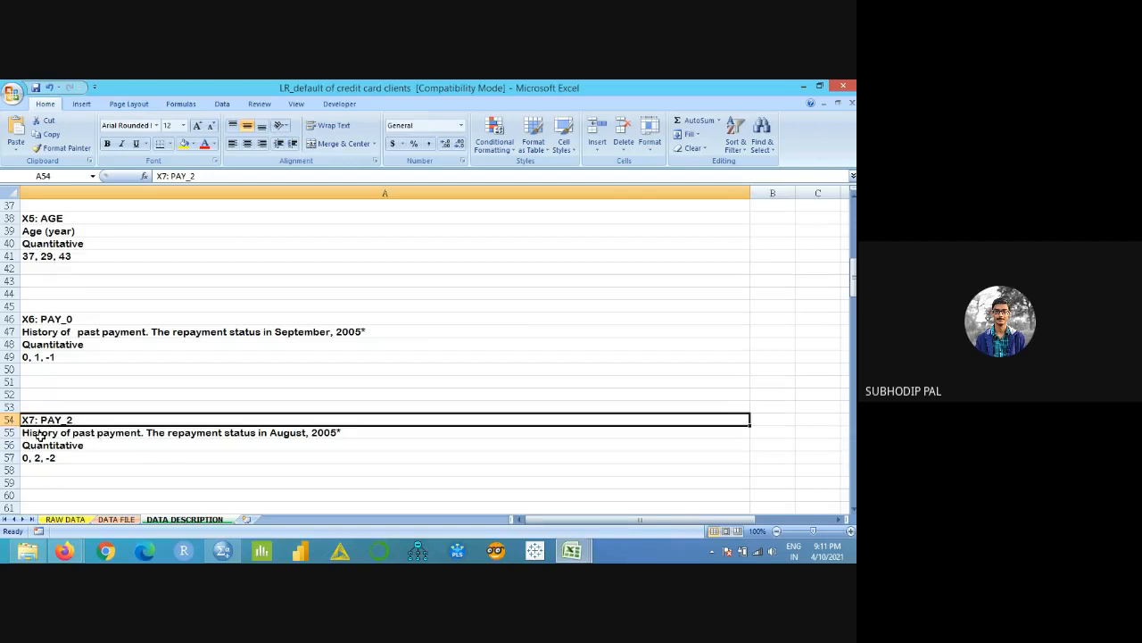
left_click(40, 435)
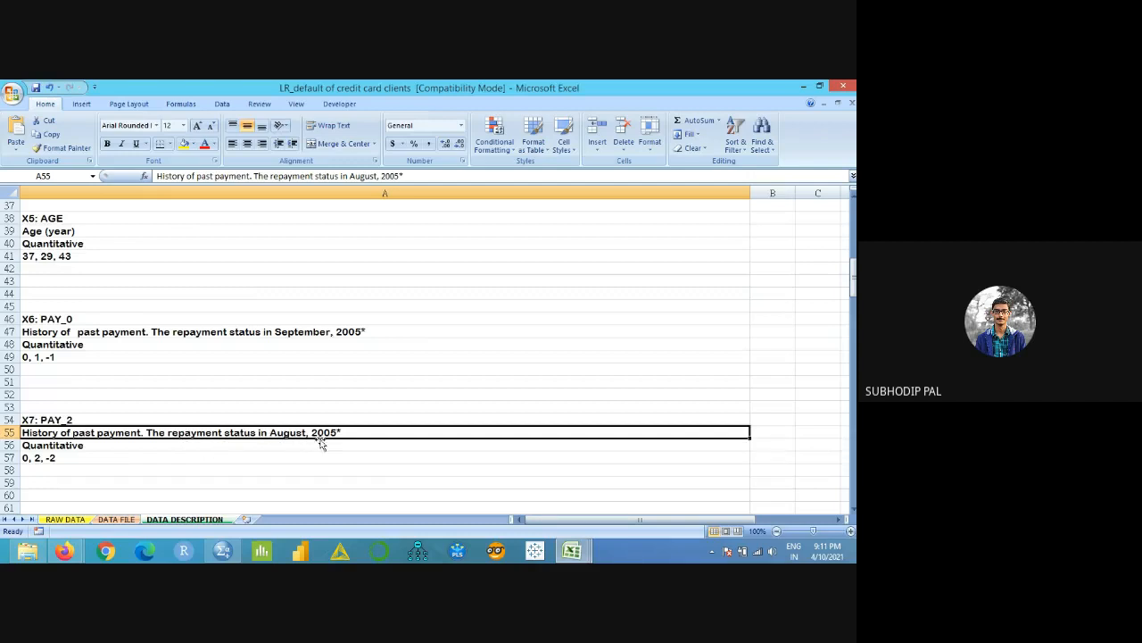
scroll(138, 389, "down", 1)
left_click(114, 296)
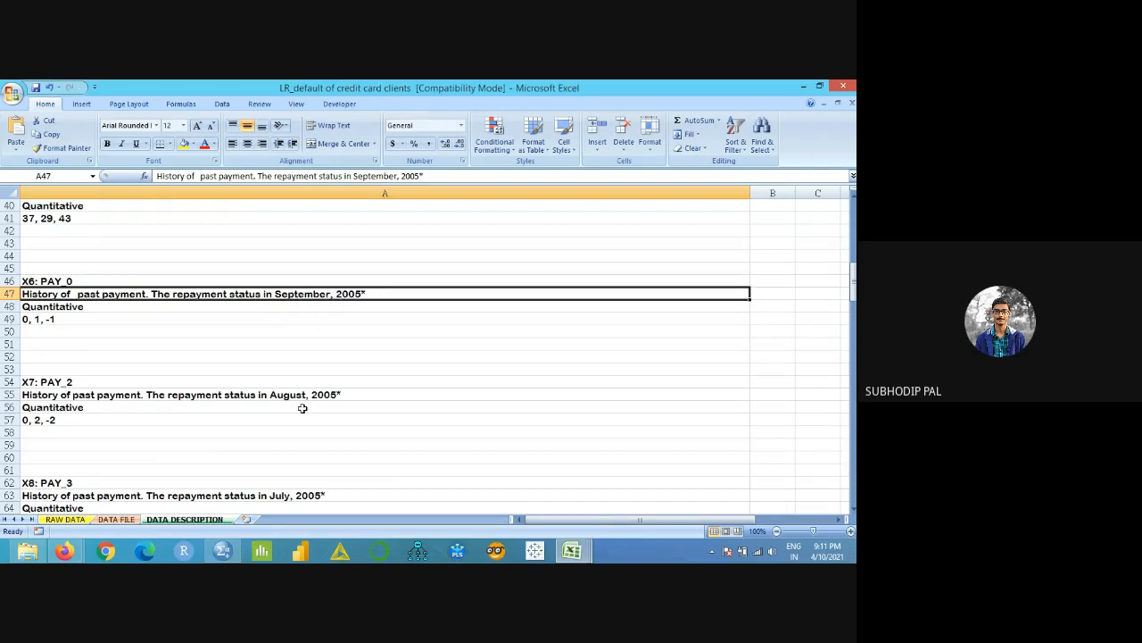
- Return to the DATA FILE sheet and examine the "default payment next month" values and the predictor values in row 3
left_click(91, 521)
left_click(176, 521)
left_click(117, 519)
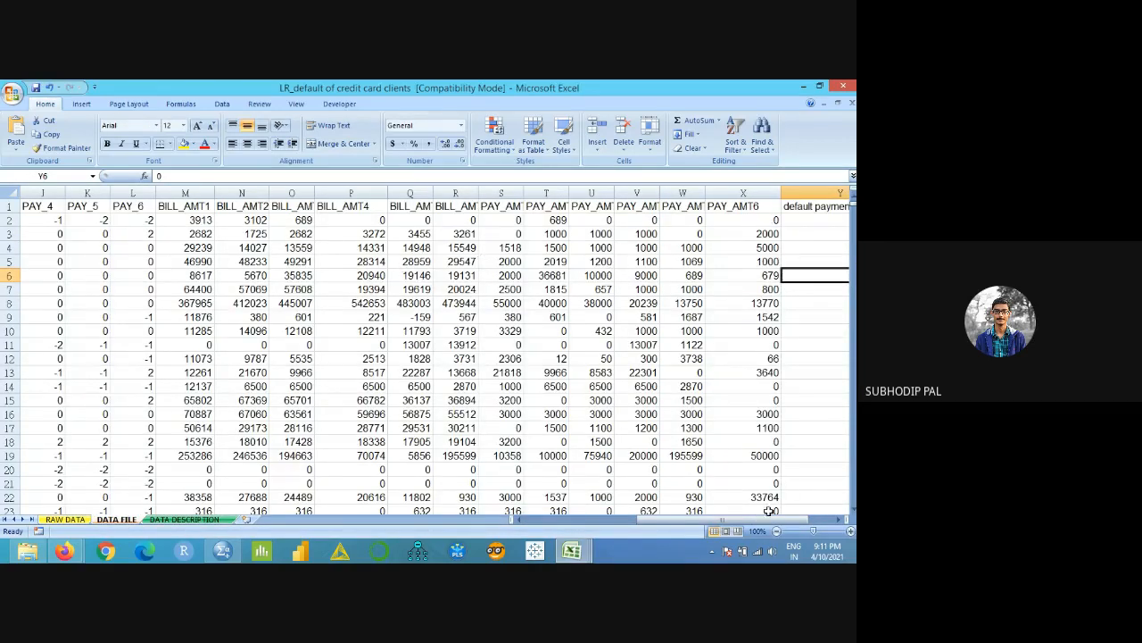
left_click_drag(771, 521, 776, 526)
left_click_drag(750, 234, 758, 372)
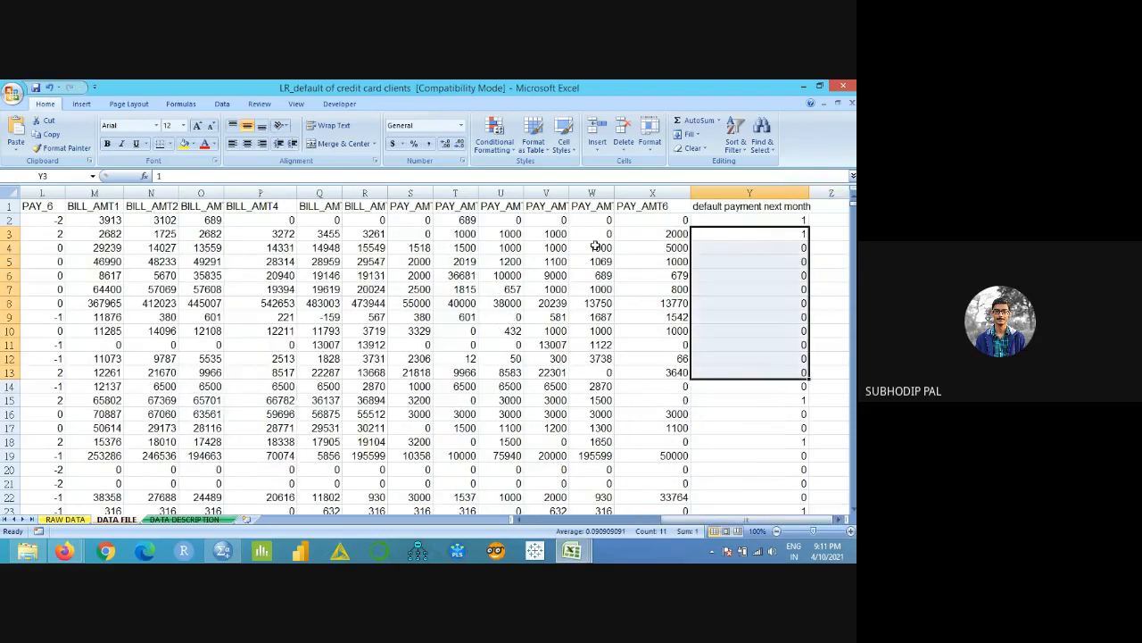
left_click_drag(670, 521, 610, 524)
left_click_drag(650, 232, 89, 234)
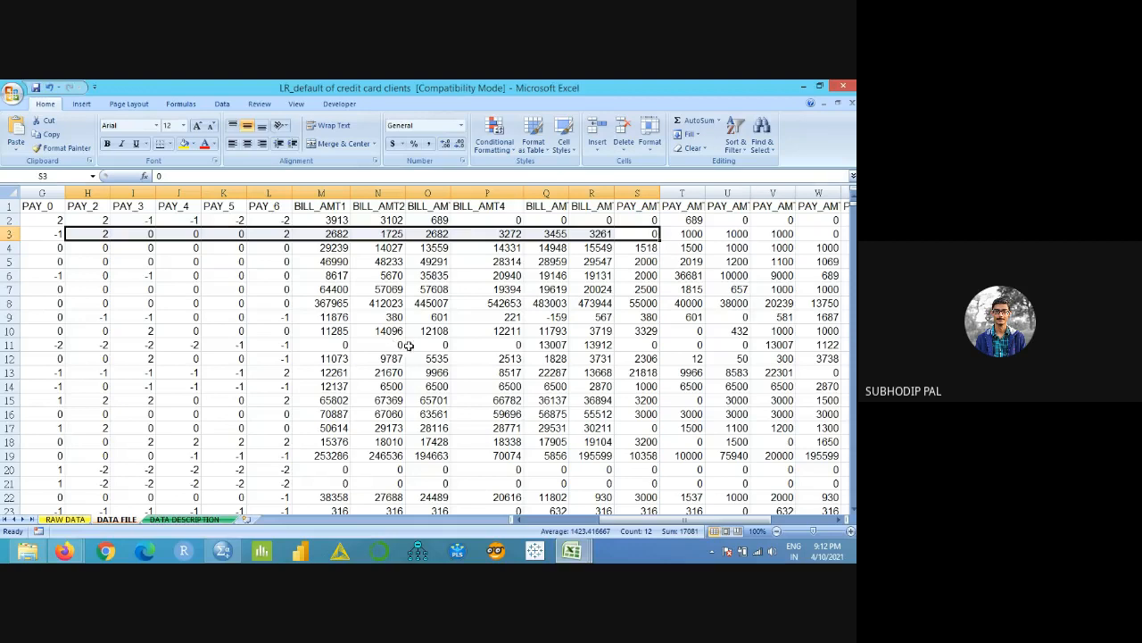
- Switch to SPSS and try to import the Excel file "LR_default of credit card clients.xls" from the Regression_data folder
left_click(224, 550)
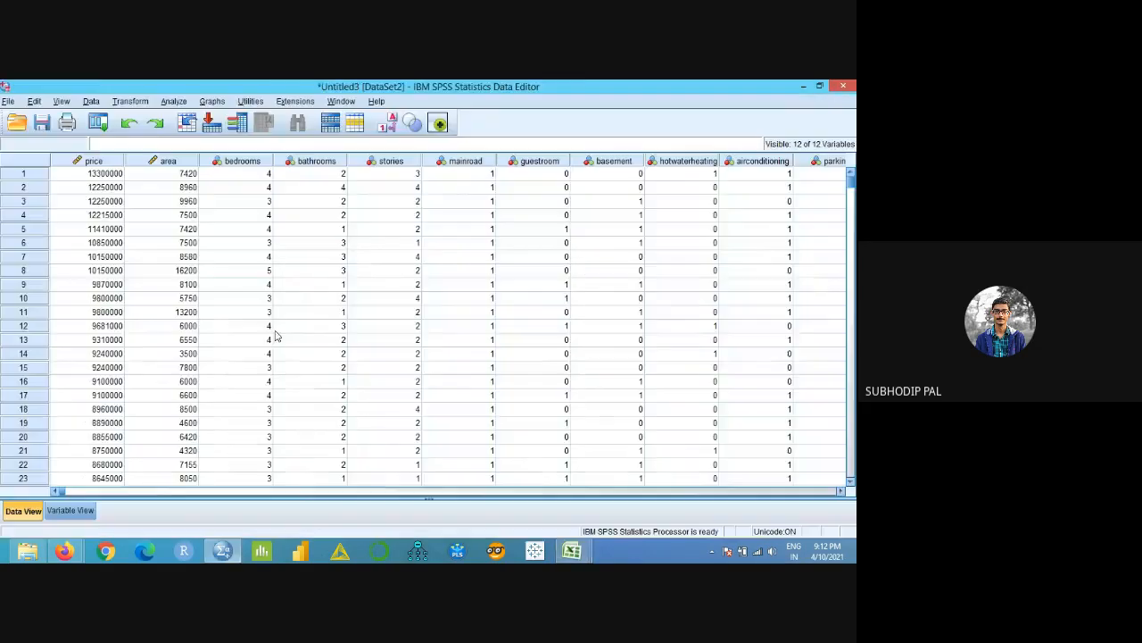
left_click(27, 551)
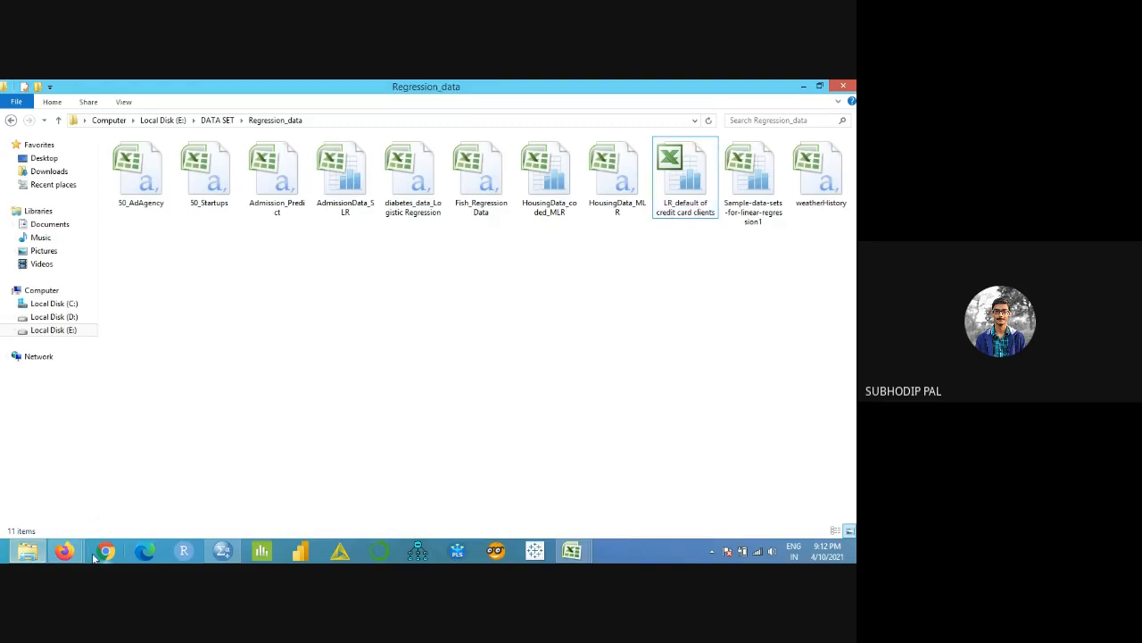
left_click(223, 550)
left_click(7, 100)
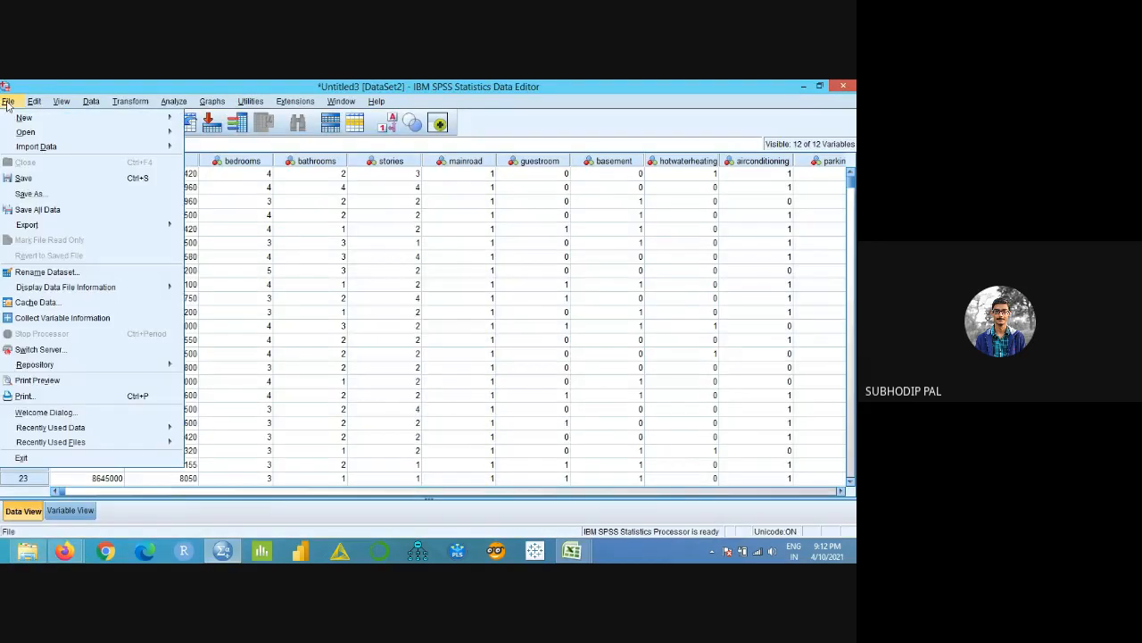
mouse_move(48, 146)
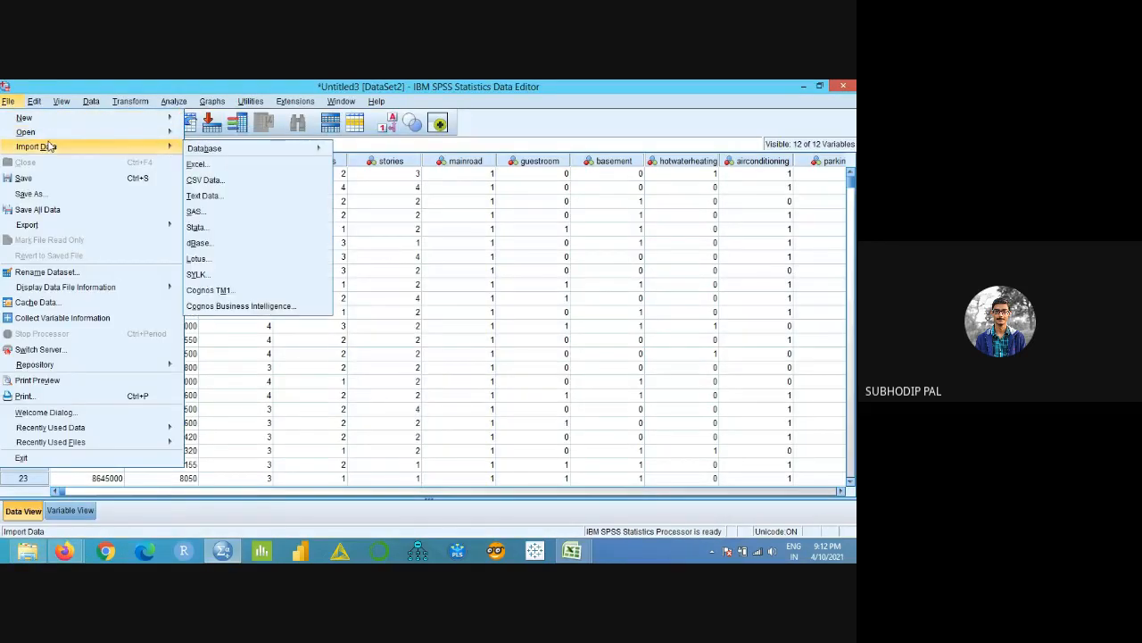
left_click(201, 164)
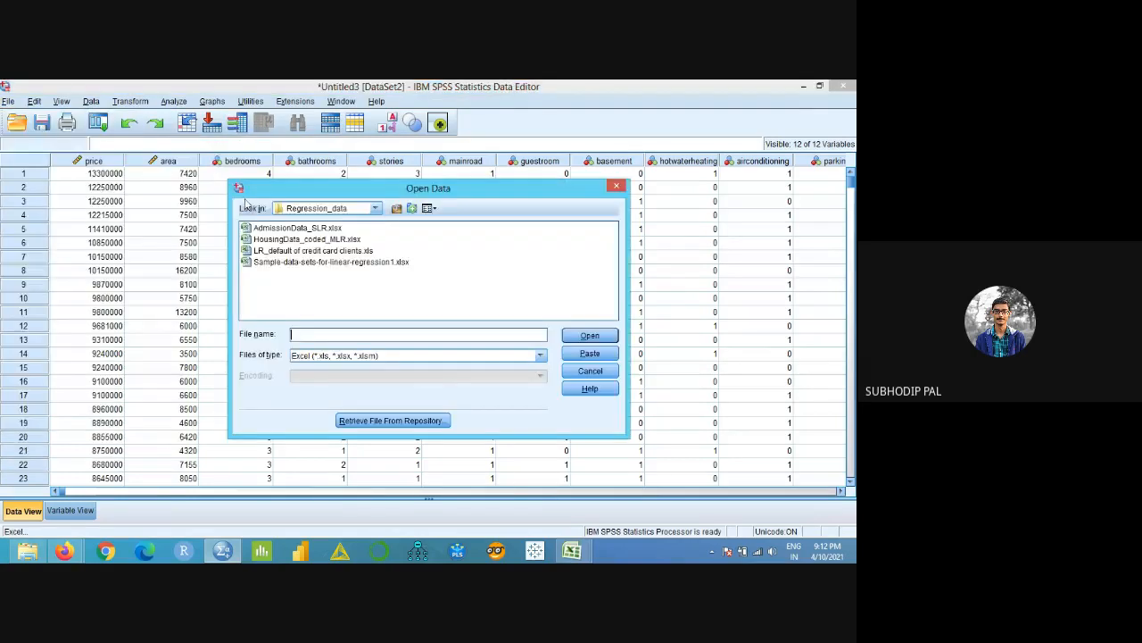
left_click(290, 251)
left_click(590, 336)
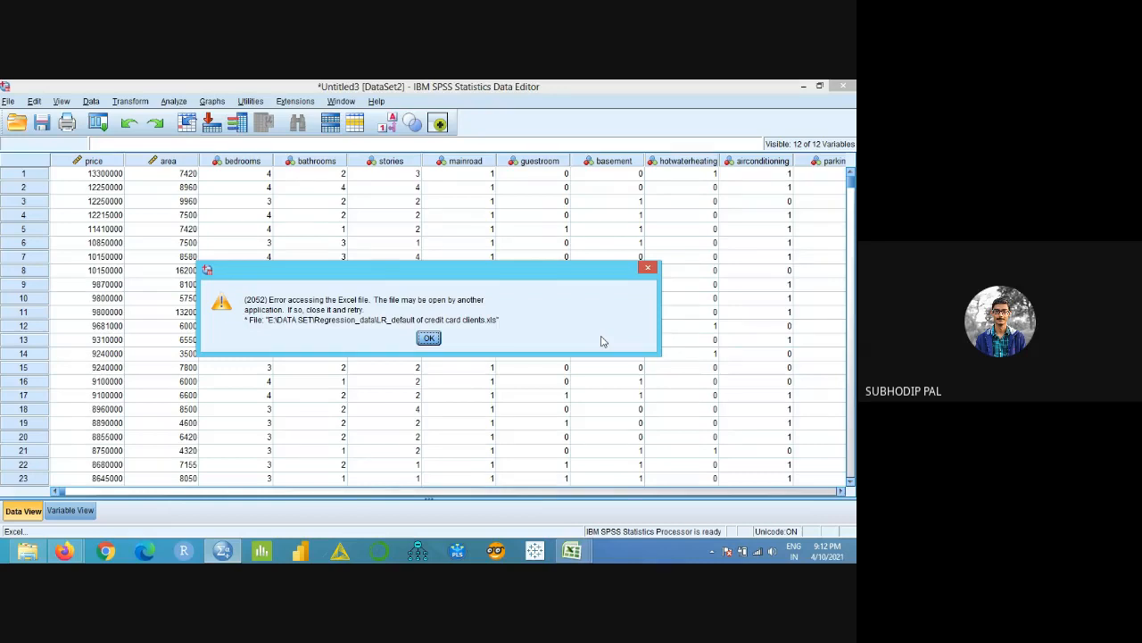
left_click(427, 340)
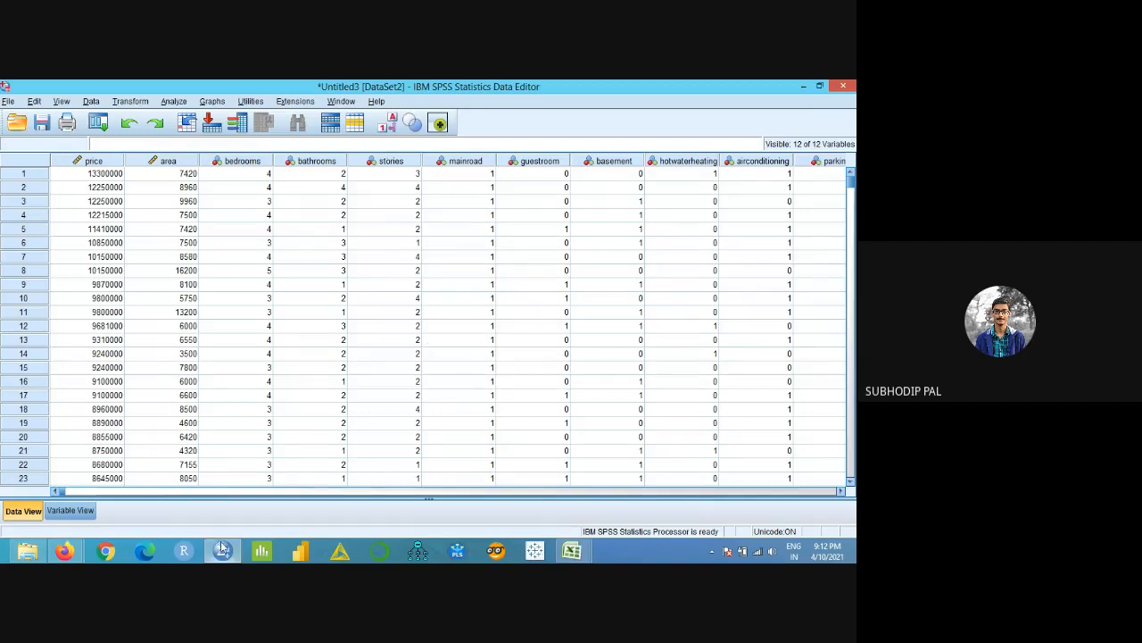
mouse_move(225, 546)
left_click(842, 86)
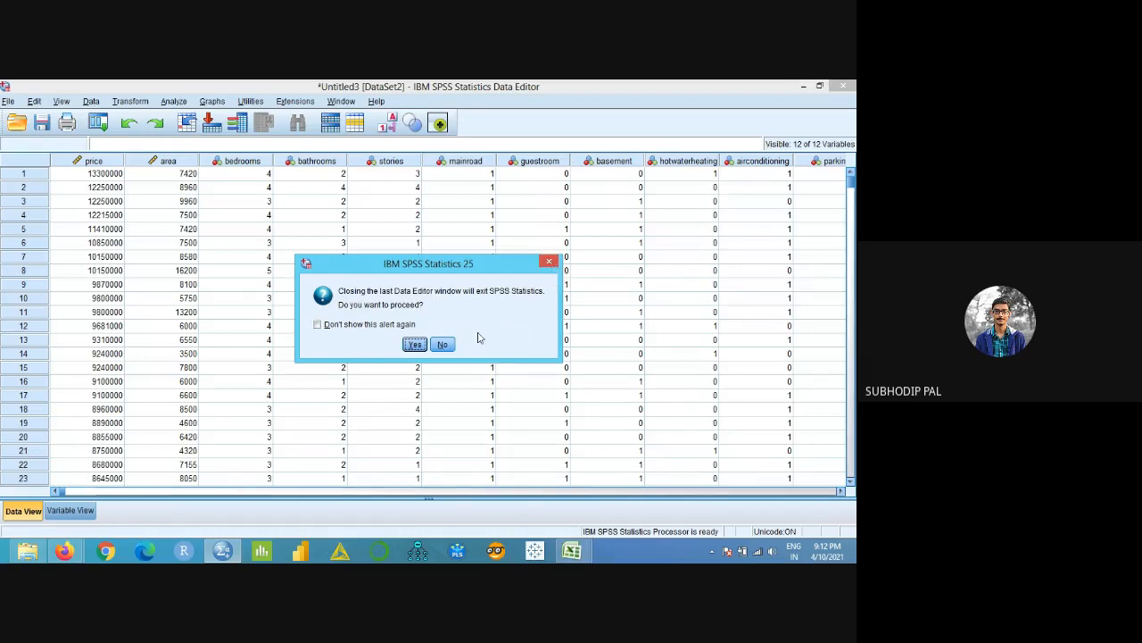
left_click(550, 262)
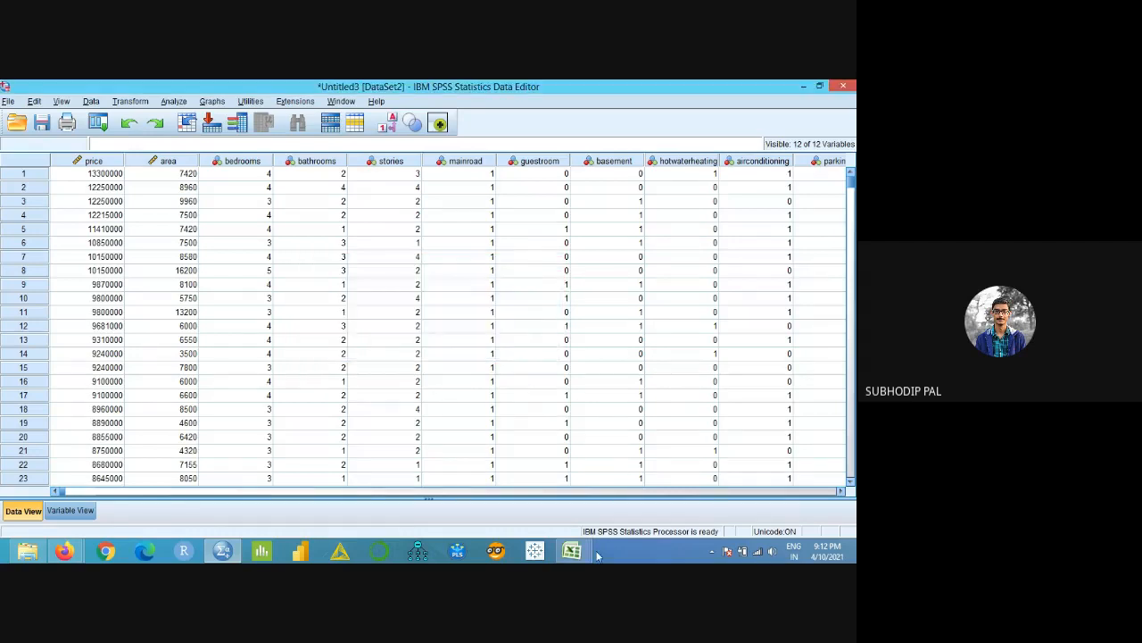
- Switch to Excel and close the workbook "LR_default of credit card clients" without saving the changes
mouse_move(571, 551)
left_click(681, 493)
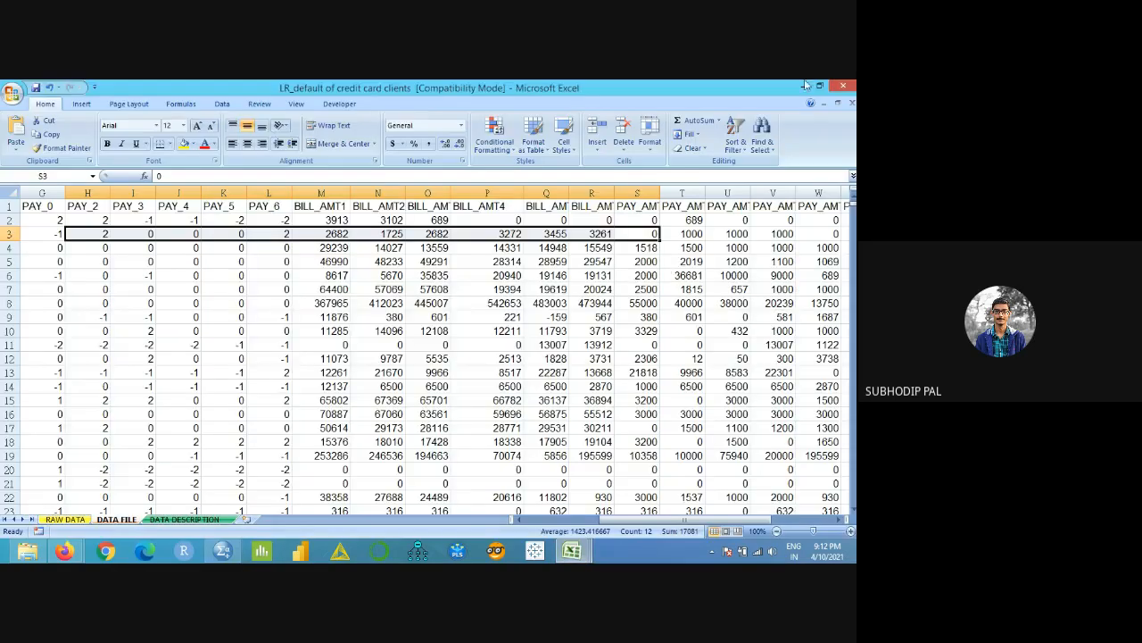
left_click(843, 87)
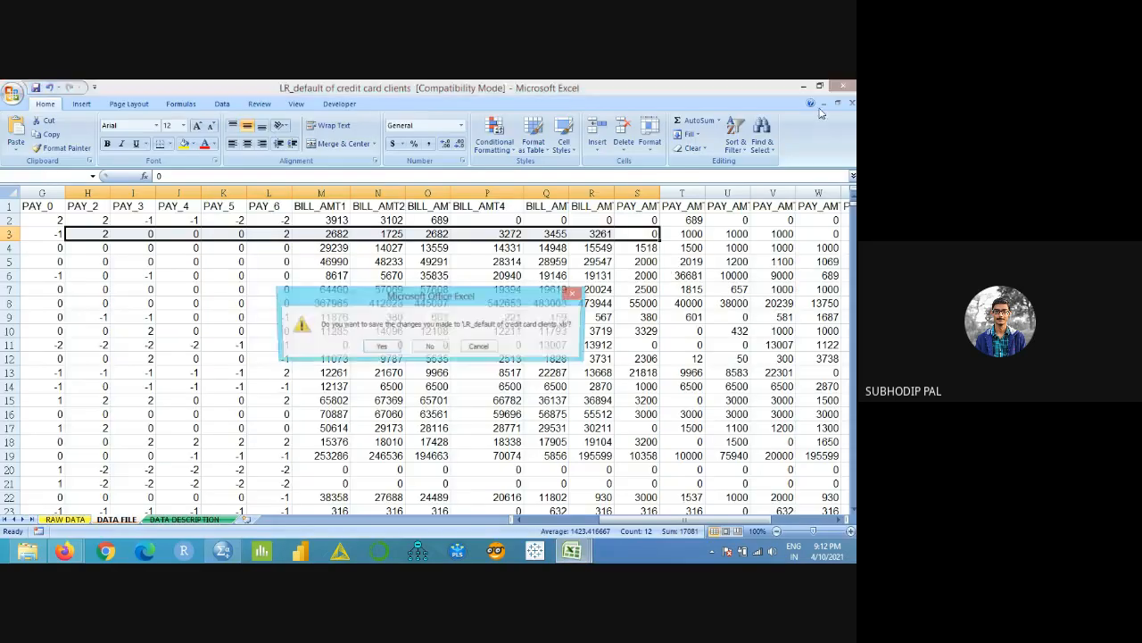
left_click(432, 347)
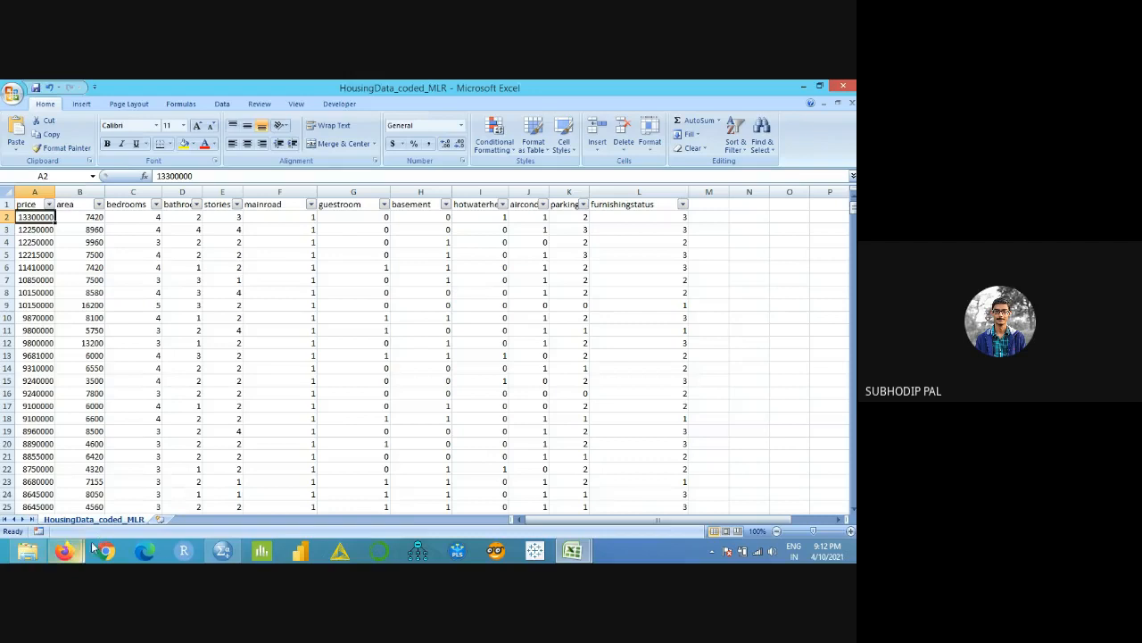
- Import the DATA FILE worksheet of "LR_default of credit card clients.xls" into SPSS, reading variable names from the first row
left_click(222, 551)
left_click(8, 101)
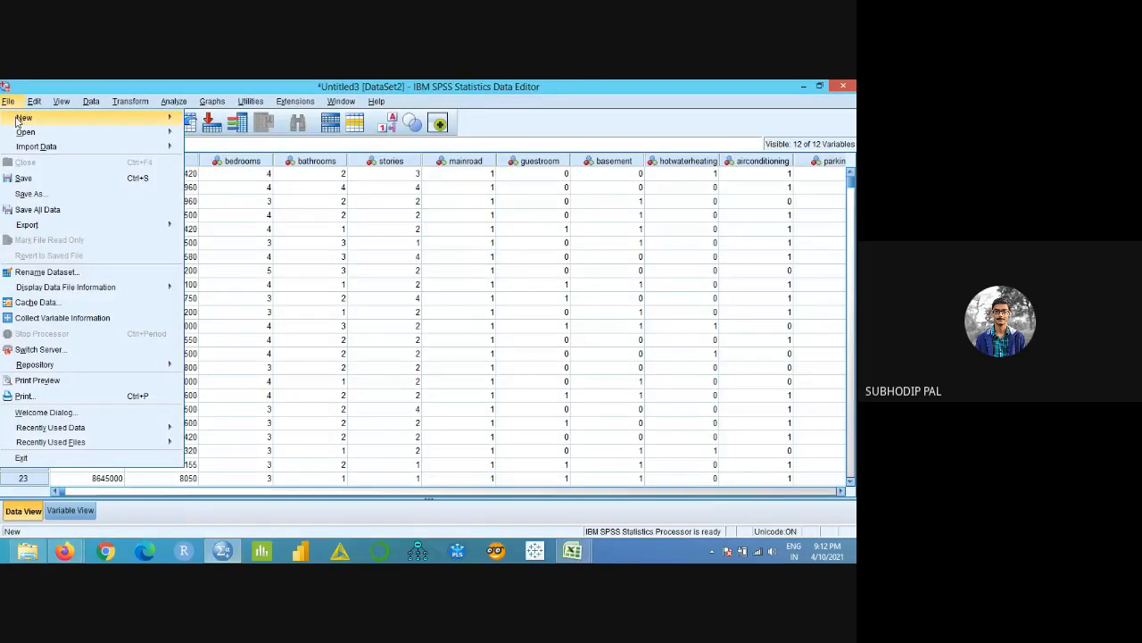
mouse_move(36, 146)
left_click(220, 164)
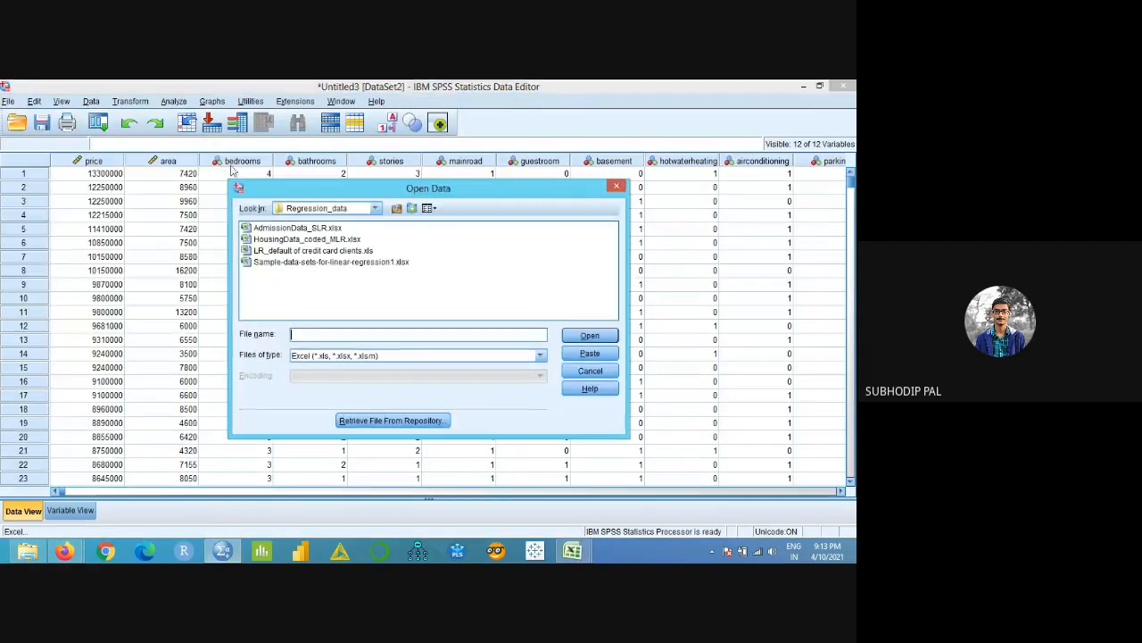
left_click(313, 249)
left_click(590, 337)
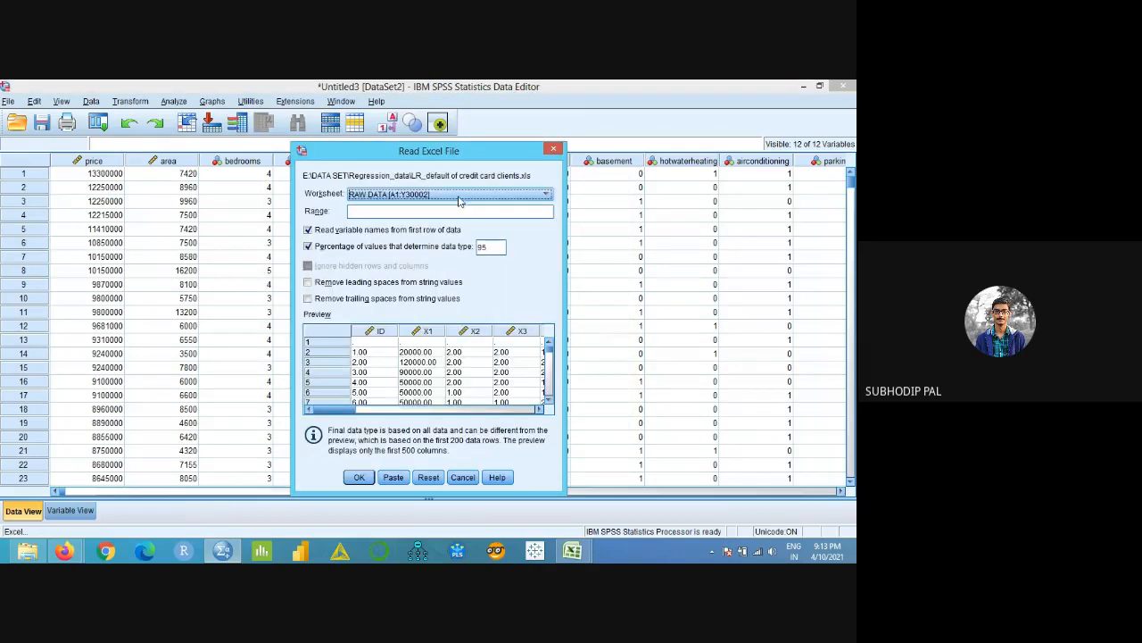
left_click(459, 196)
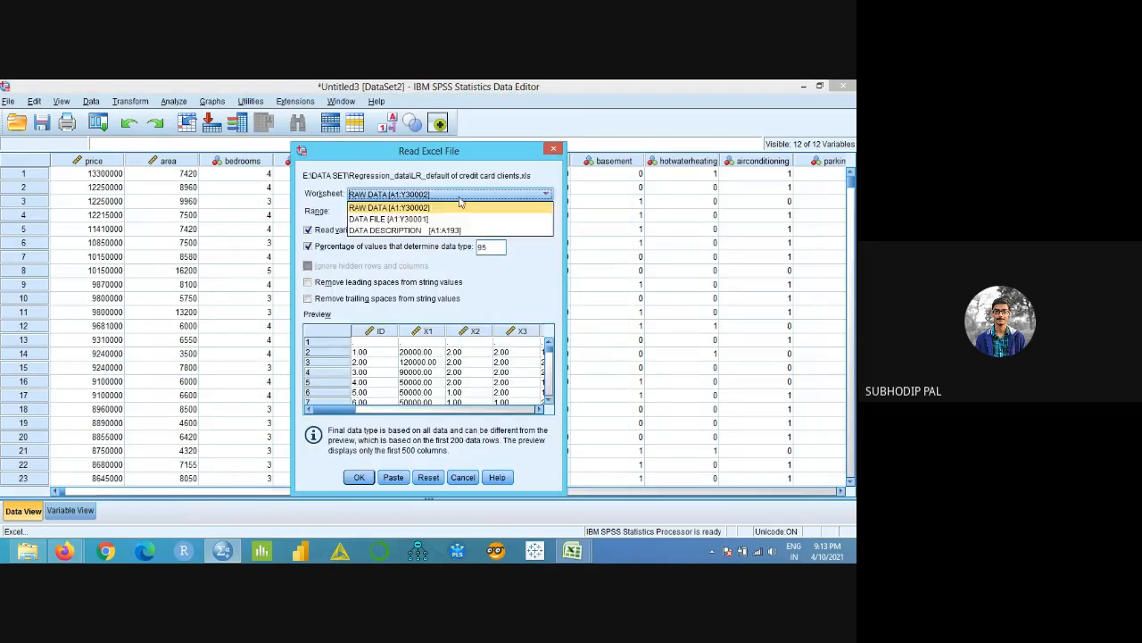
left_click(370, 220)
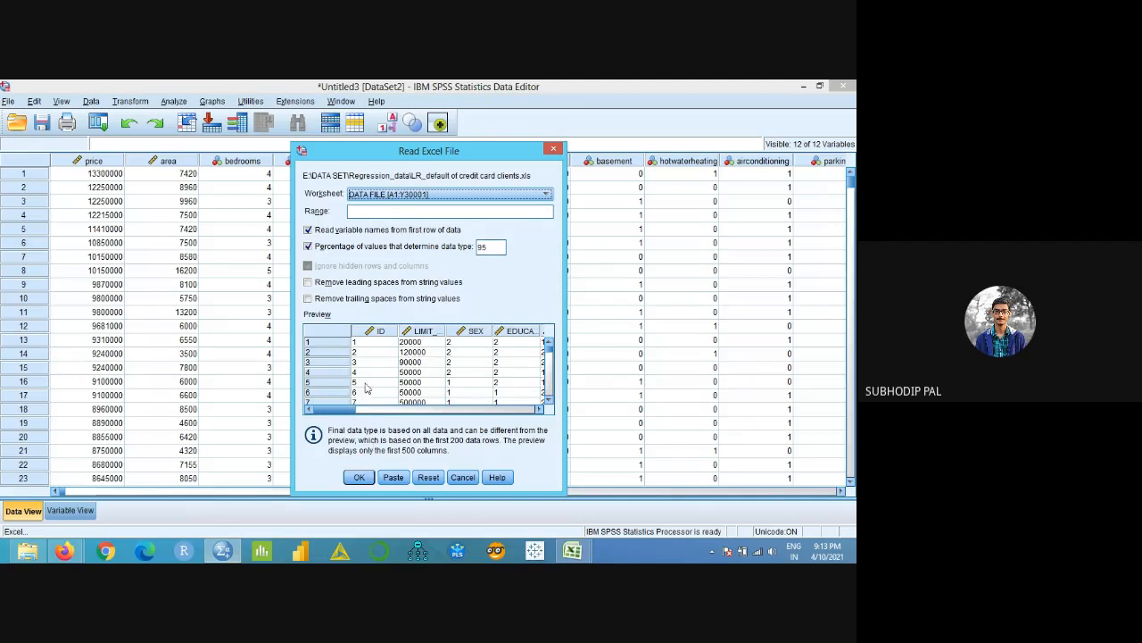
left_click(362, 478)
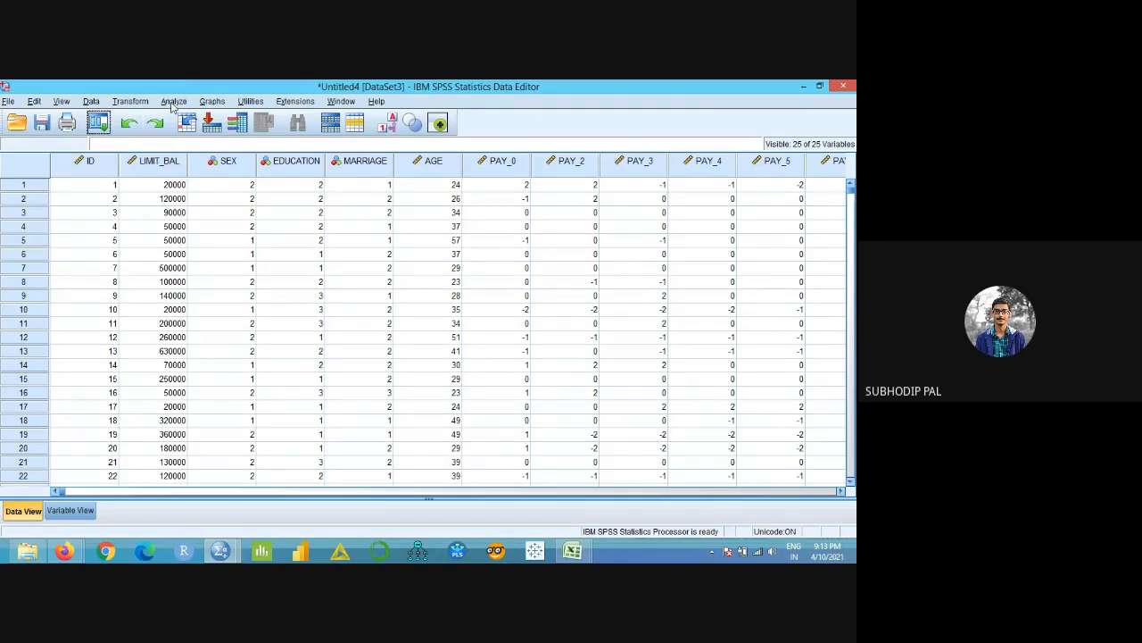
- Start a Binary Logistic regression and set "default payment next month" as the dependent variable
left_click(173, 101)
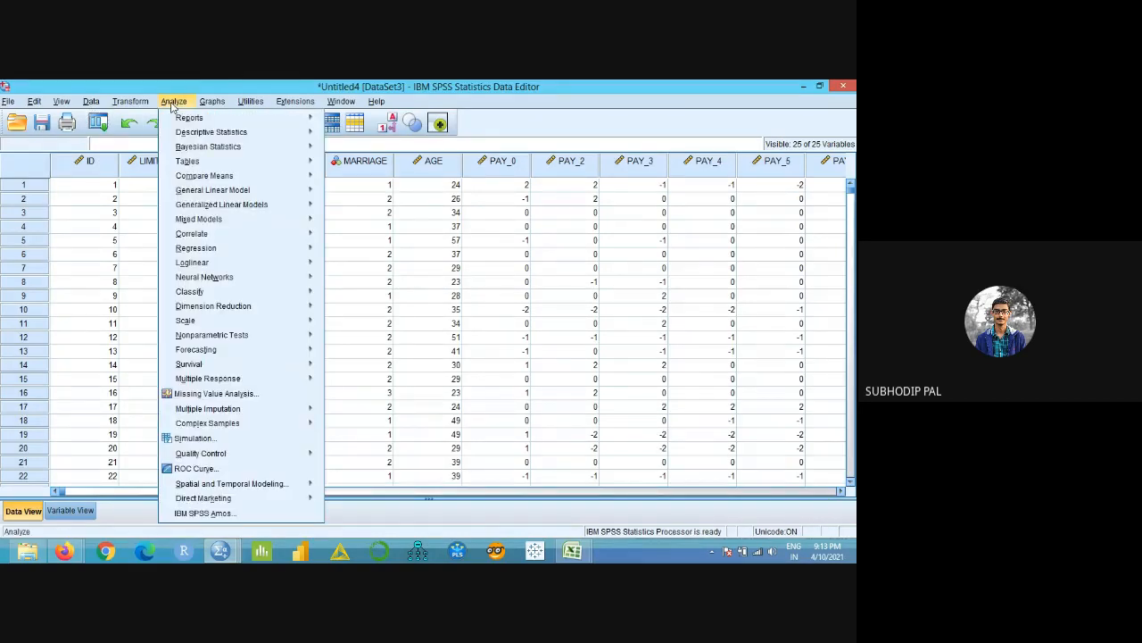
mouse_move(202, 292)
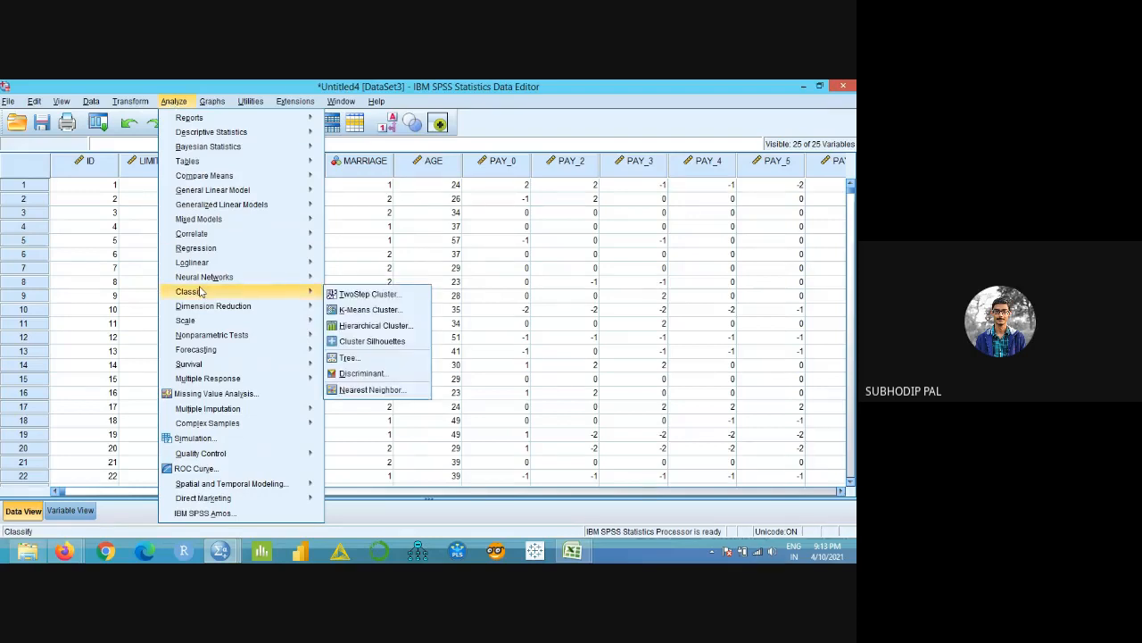
mouse_move(230, 249)
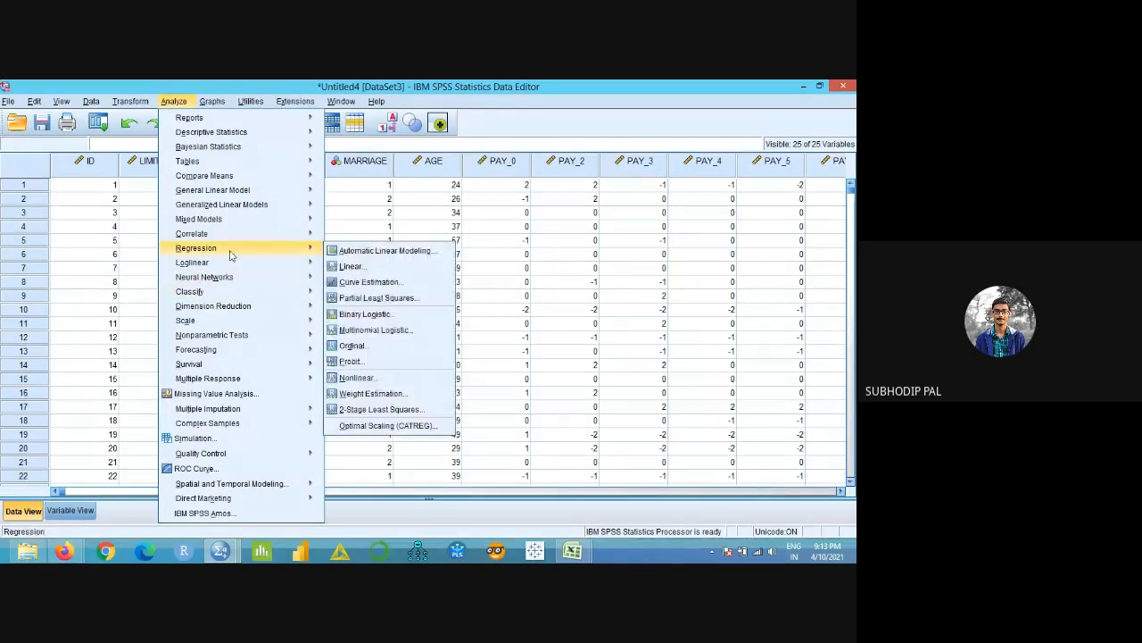
left_click(395, 319)
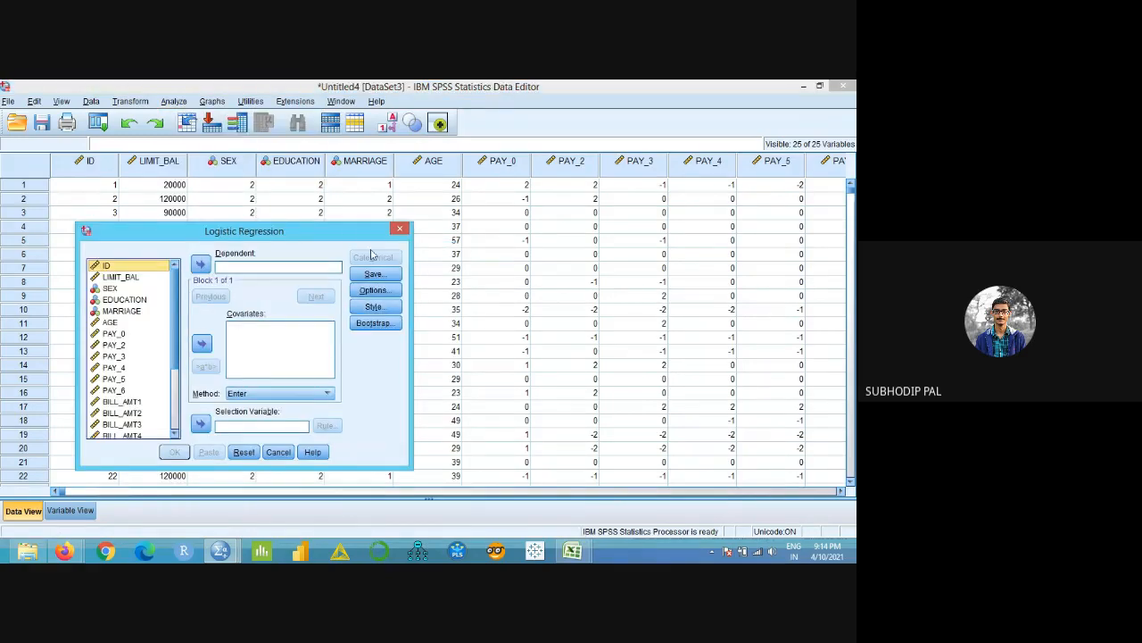
left_click_drag(344, 235, 536, 171)
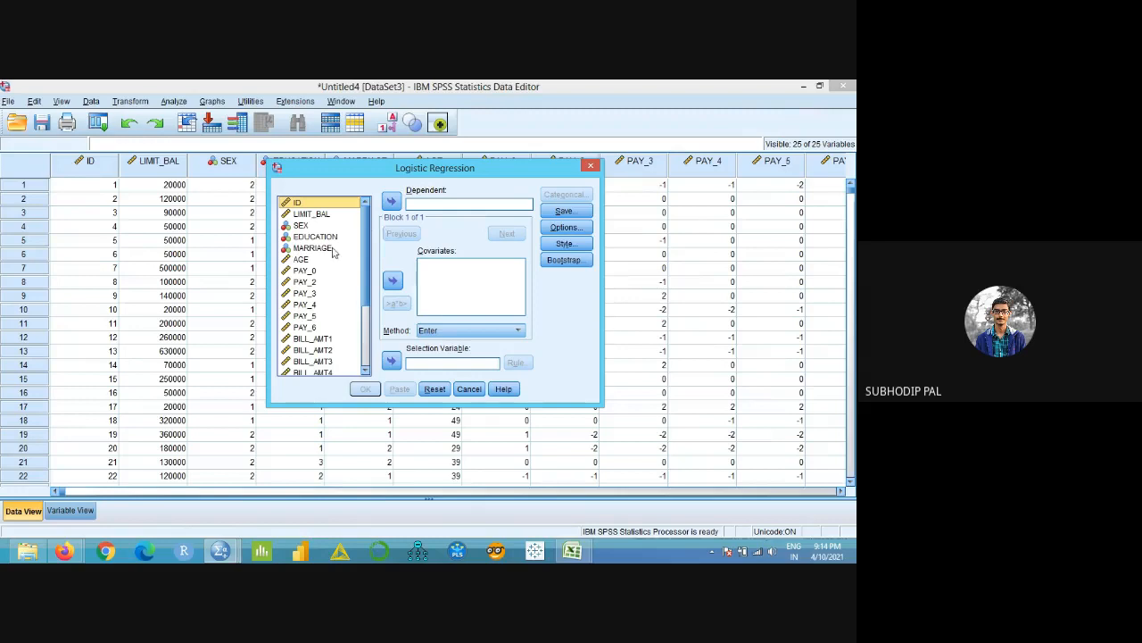
scroll(367, 284, "down", 3)
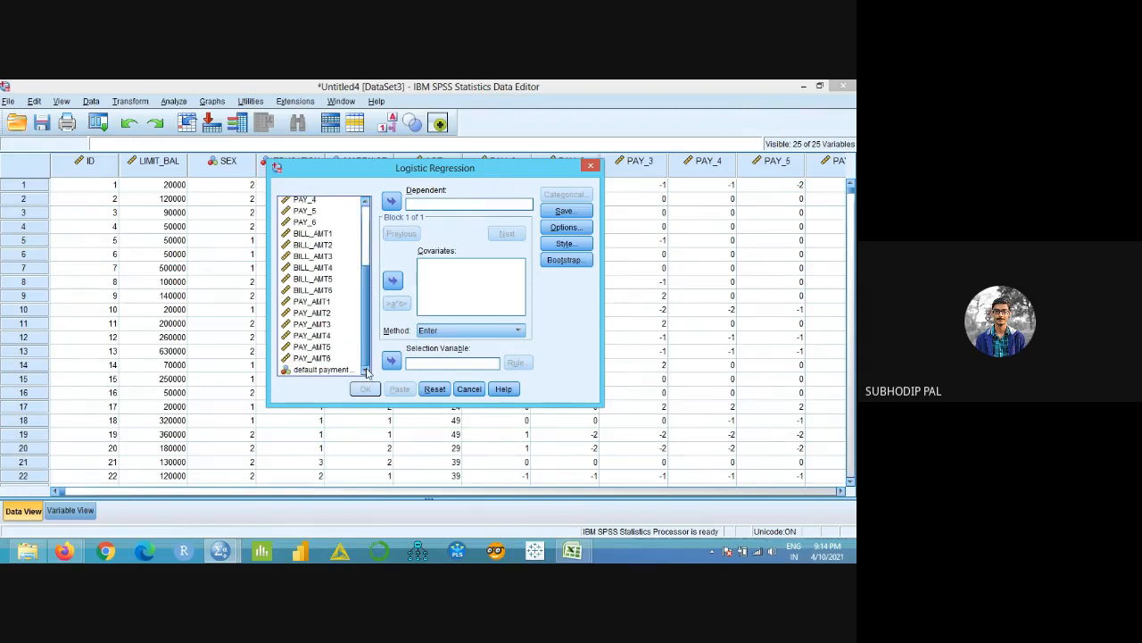
left_click(341, 371)
left_click(391, 204)
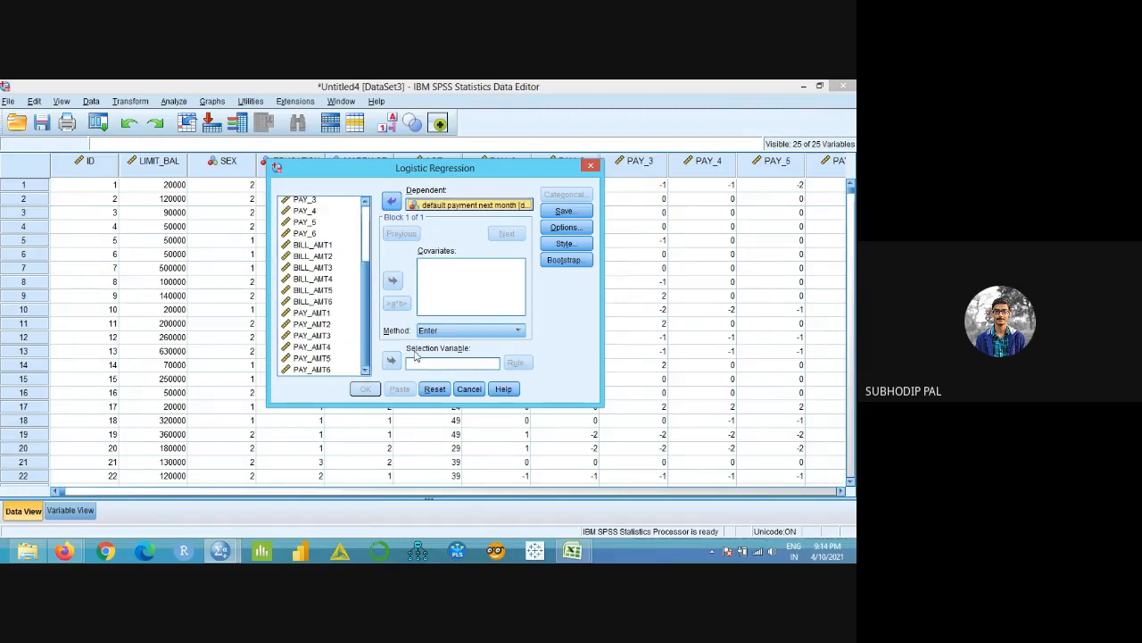
- Add BILL_AMT1, BILL_AMT2, PAY_AMT1 and PAY_AMT2 as covariates of the logistic regression
mouse_move(364, 305)
left_mouse_down()
mouse_move(364, 285)
mouse_move(362, 305)
left_mouse_up()
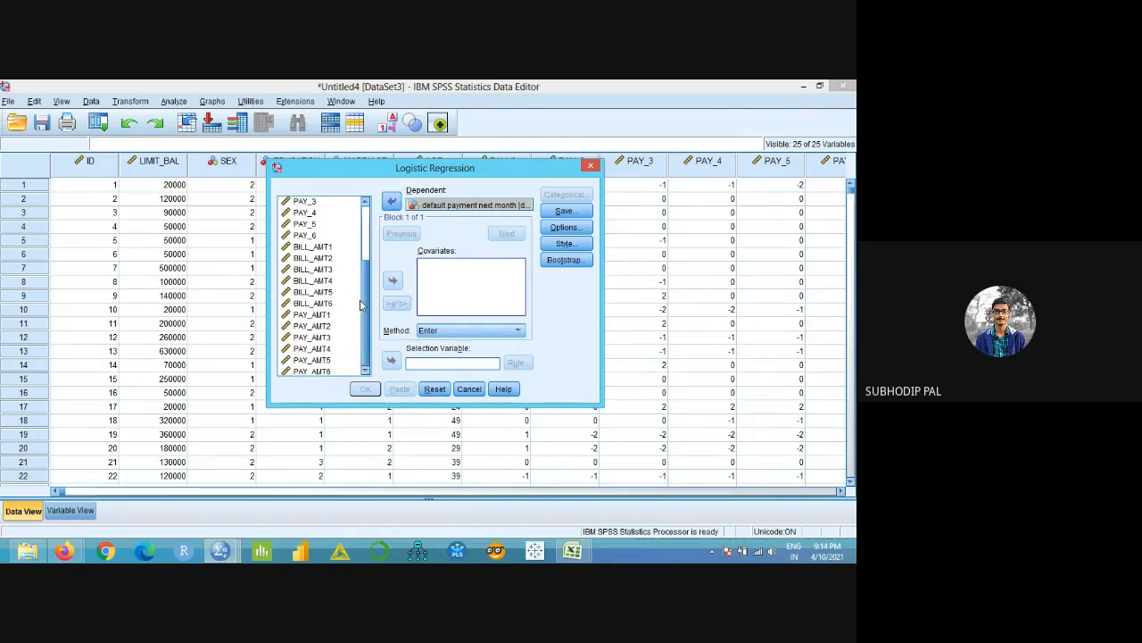
left_click(325, 249)
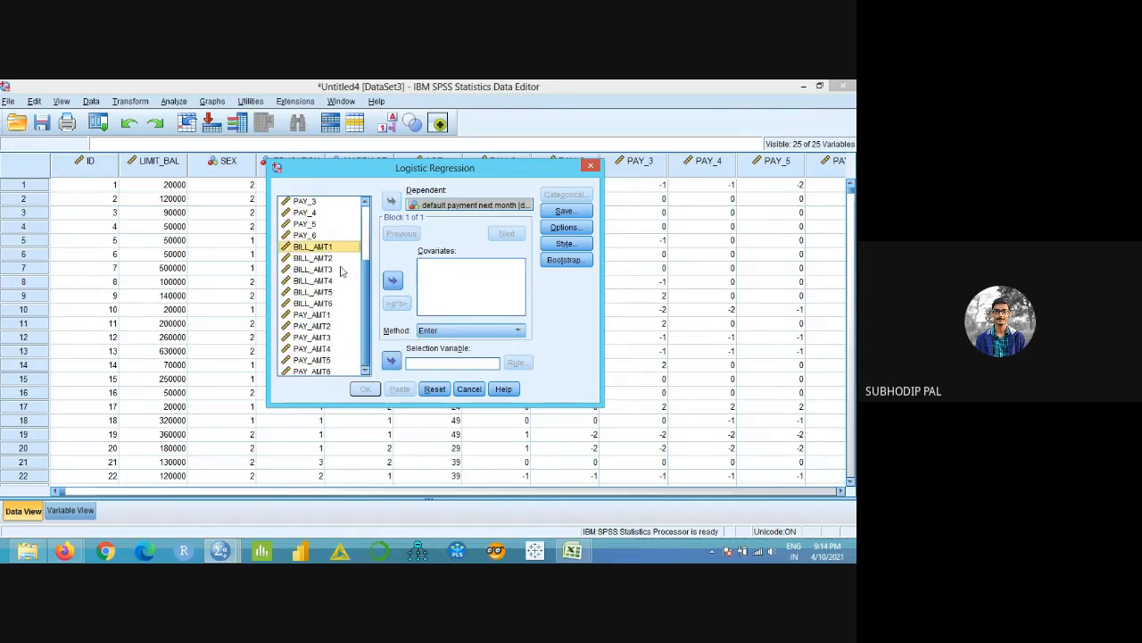
left_click(335, 258, "ctrl")
left_click(366, 330)
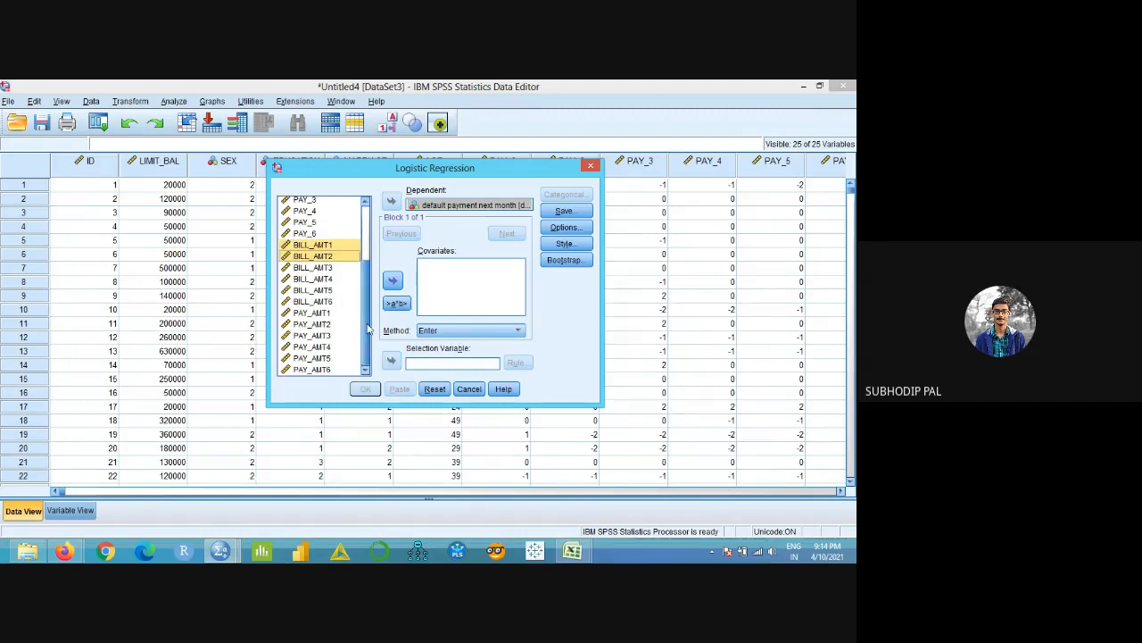
left_click(326, 315, "ctrl")
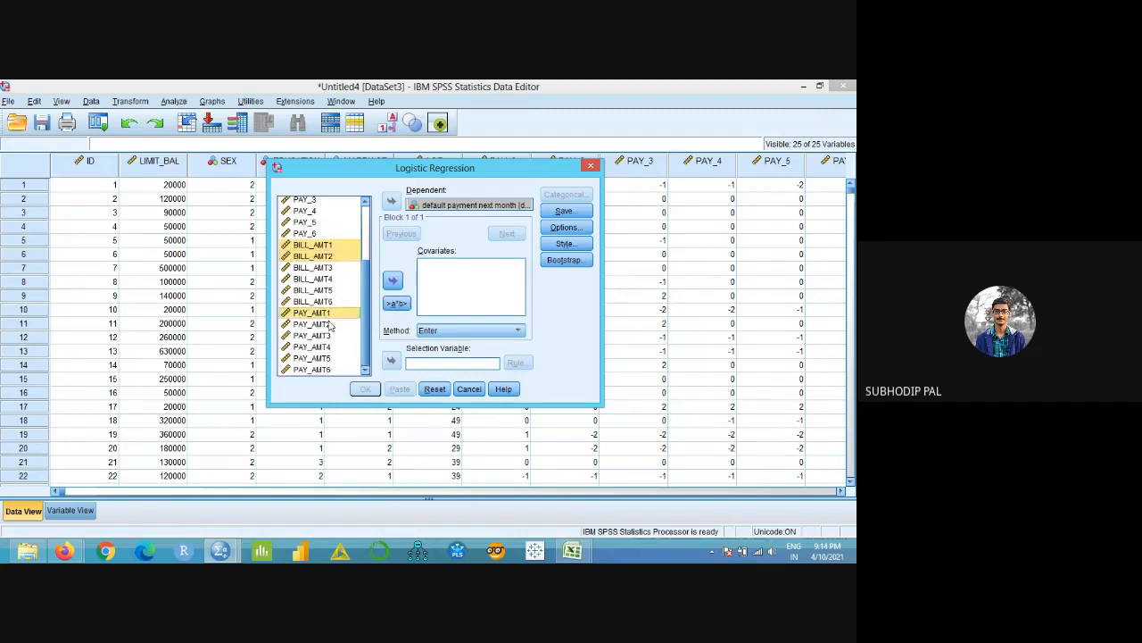
left_click(329, 324, "ctrl")
left_click(393, 281)
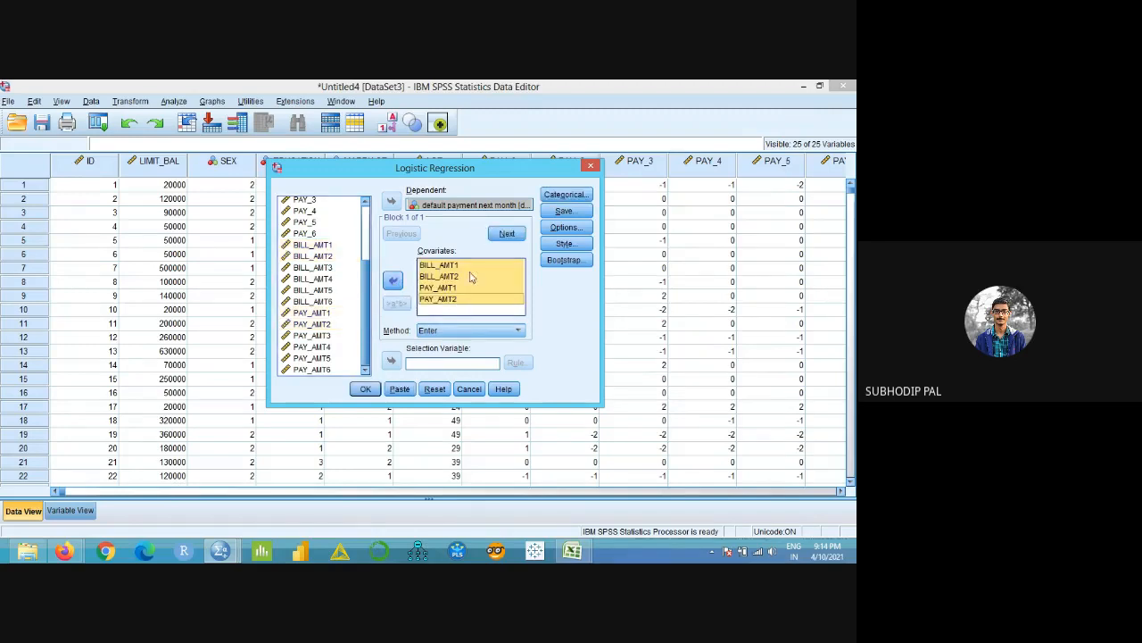
left_click(470, 313)
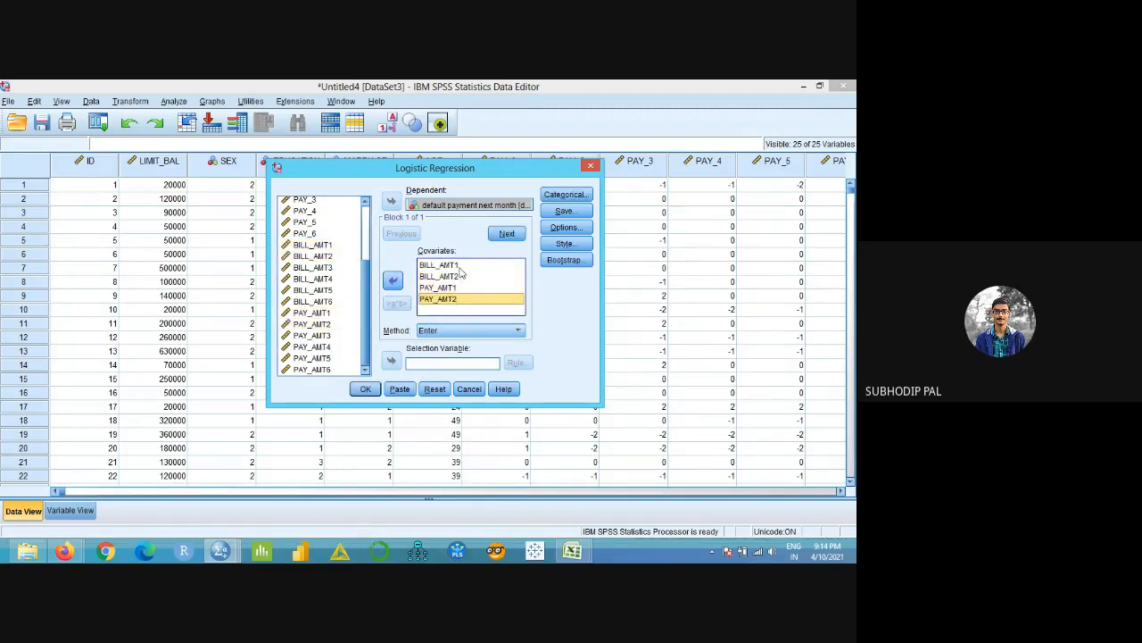
- Check the categorical covariates dialog without changes and add PAY_0 to the covariates
left_click(570, 196)
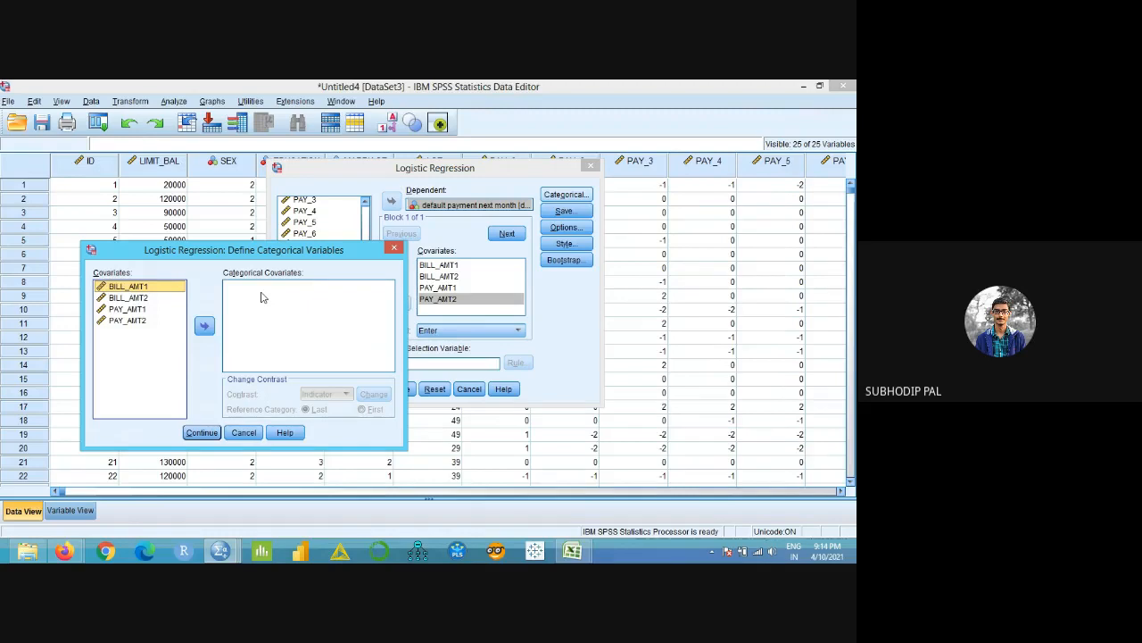
left_click(394, 248)
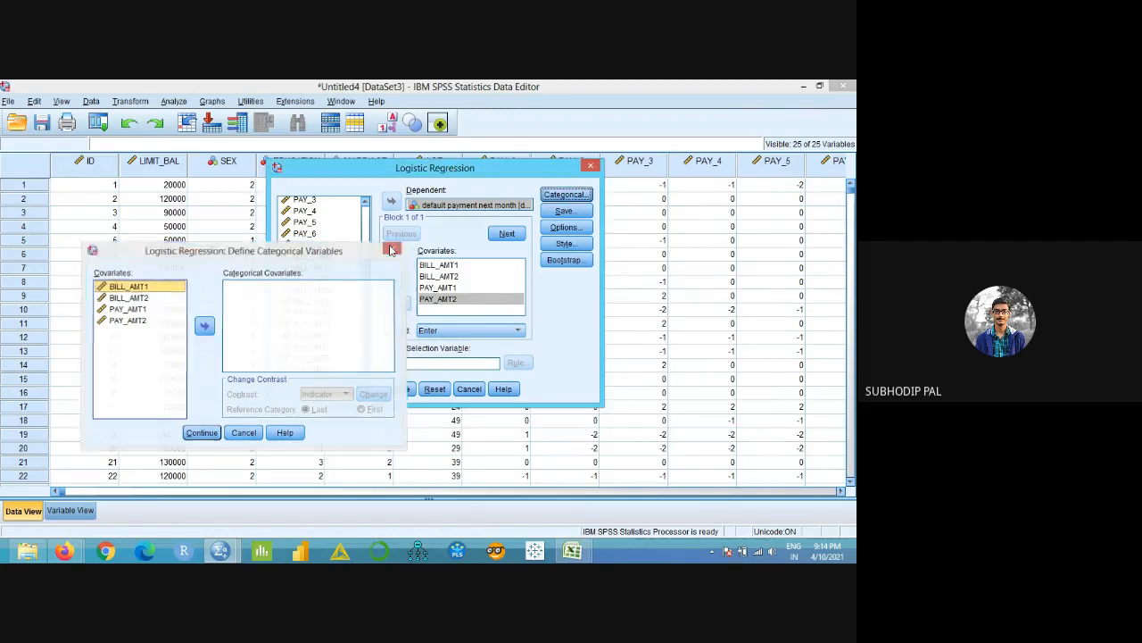
scroll(363, 277, "up", 3)
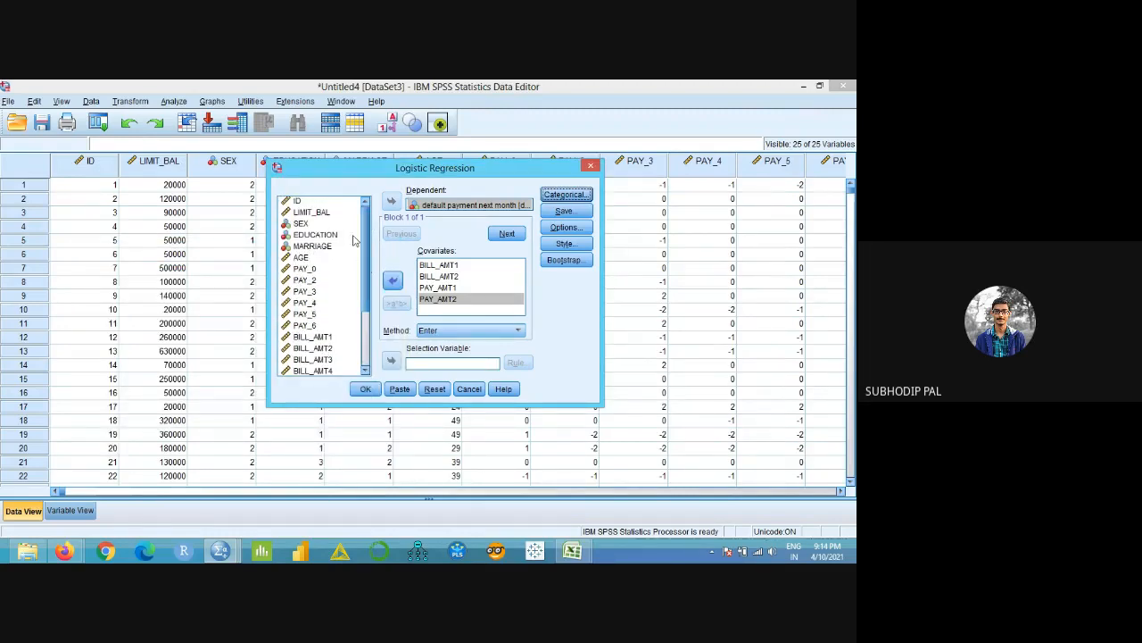
left_click(313, 268)
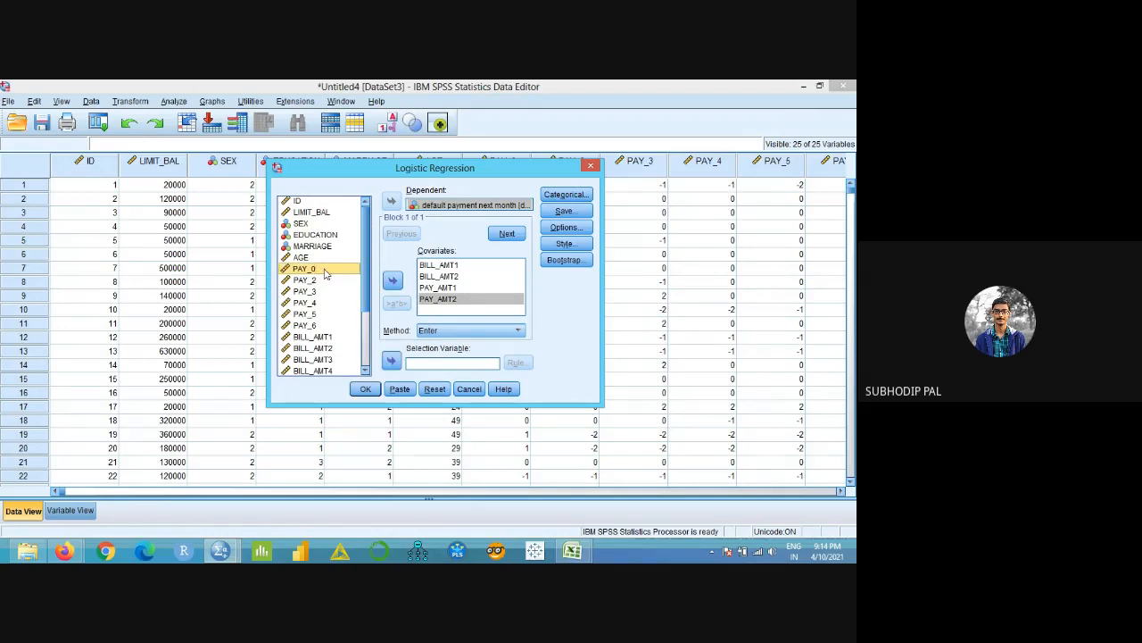
left_click_drag(310, 174, 141, 208)
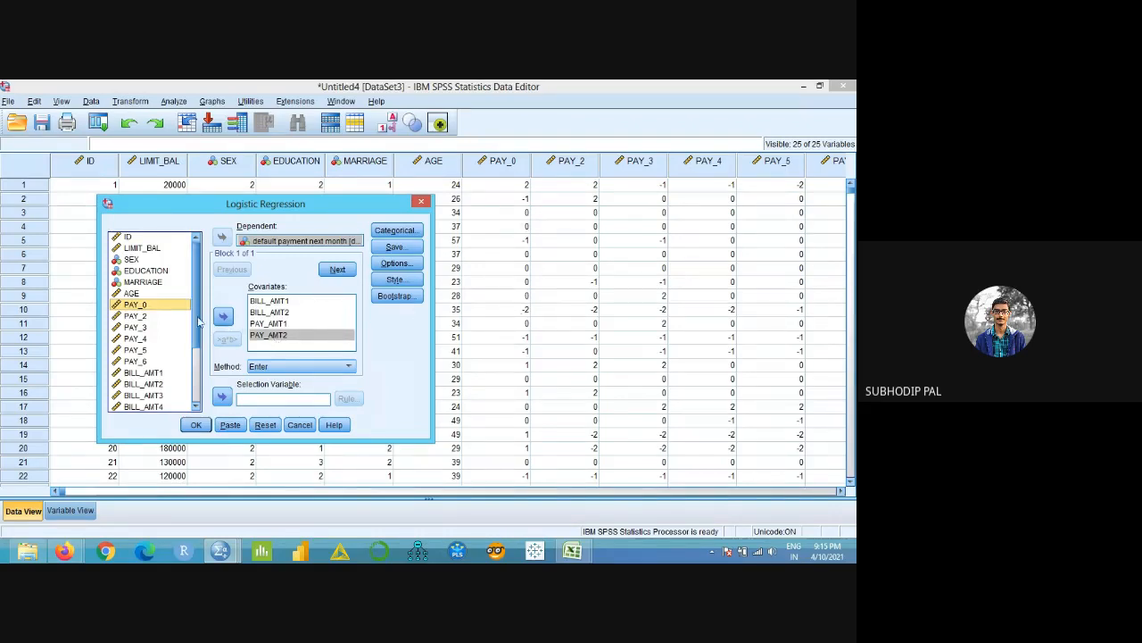
left_click(286, 323)
left_click(277, 313)
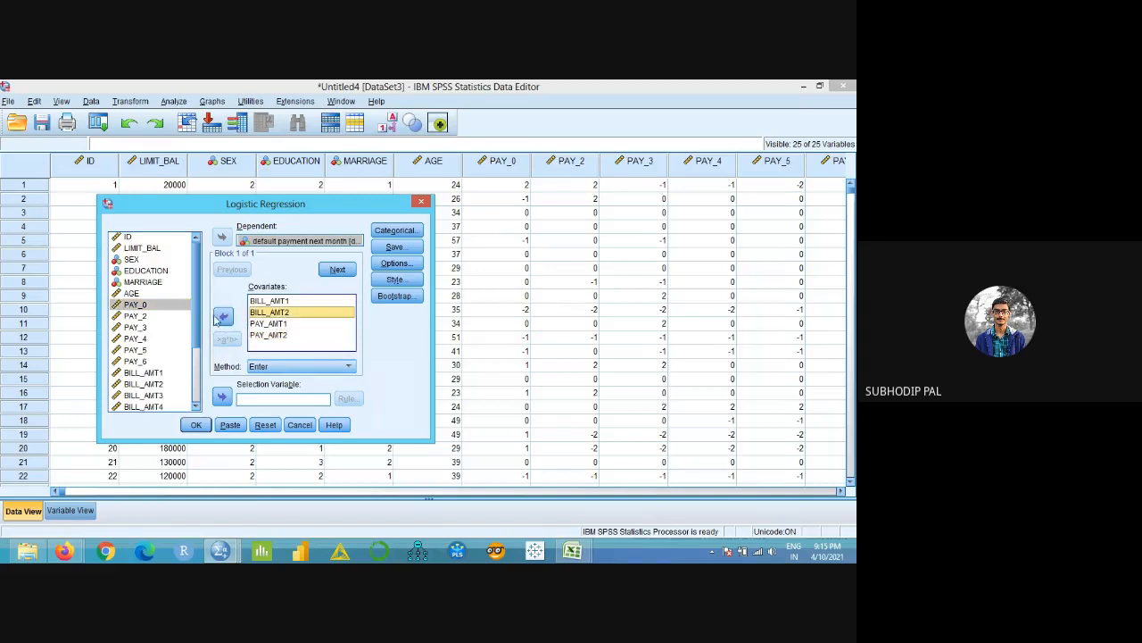
left_click(158, 308)
left_click(223, 316)
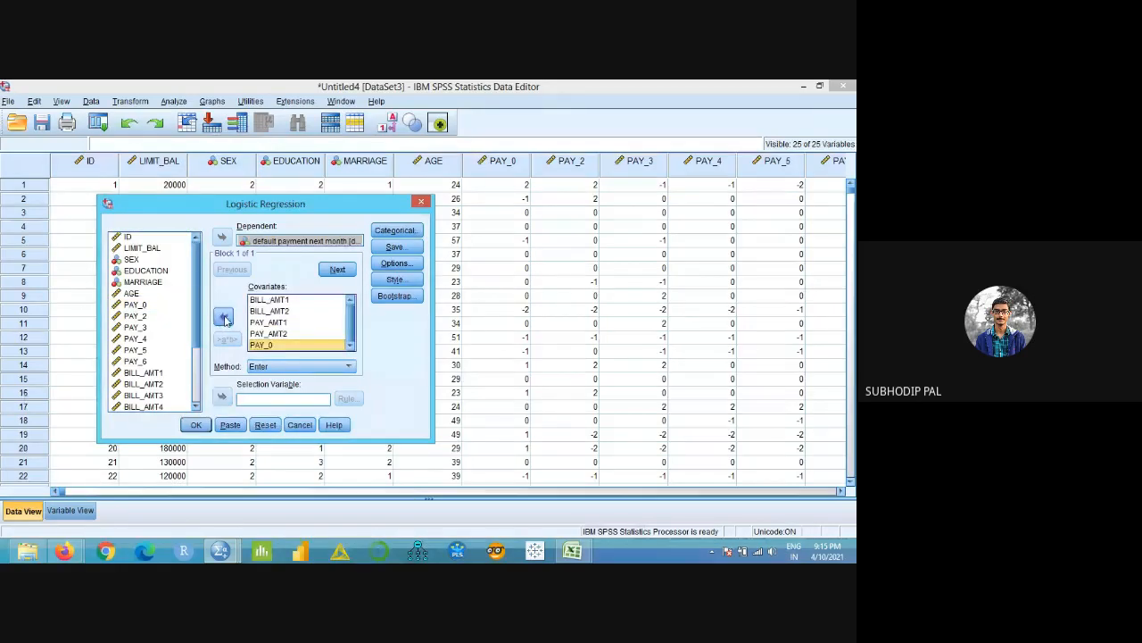
- Define PAY_0 as a categorical covariate with the Indicator contrast, selecting First as the reference category
left_click(395, 231)
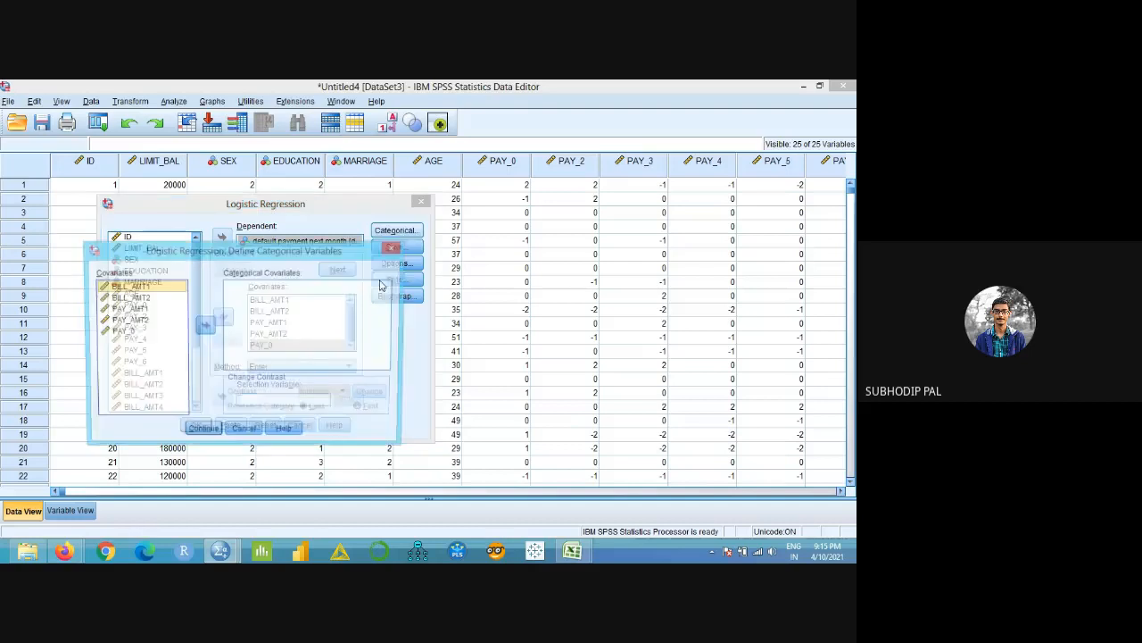
left_click(125, 331)
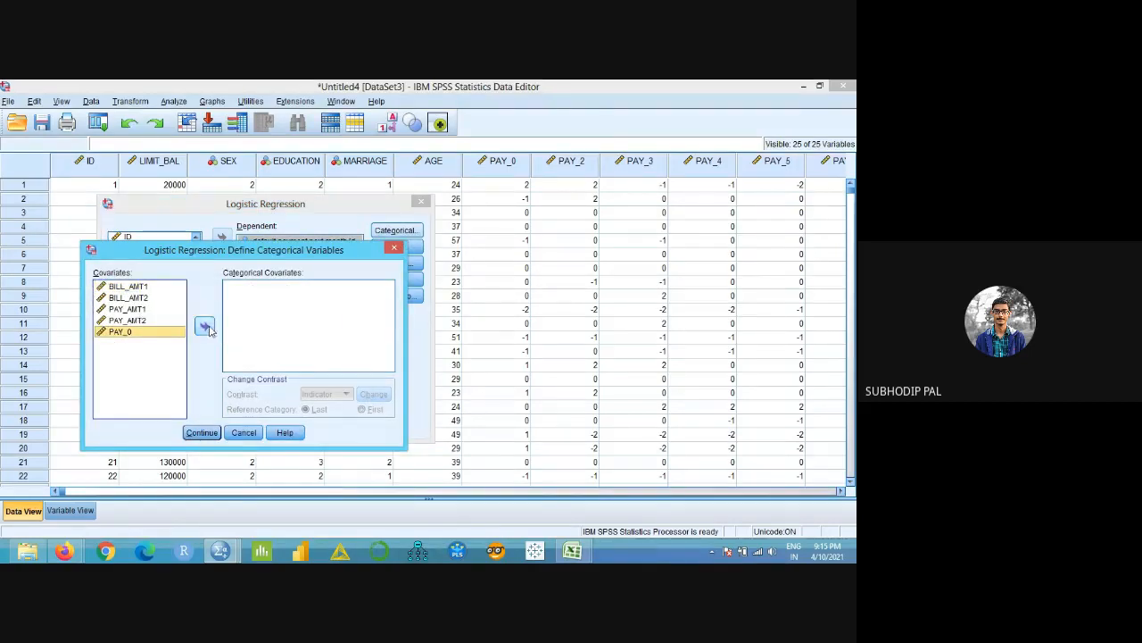
left_click(205, 326)
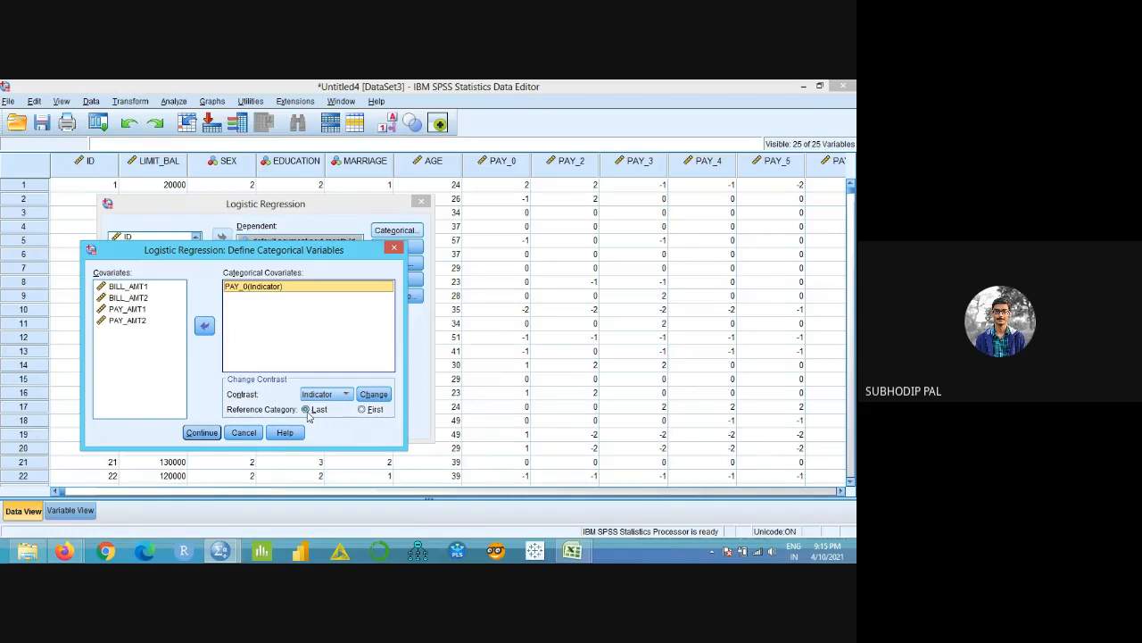
left_click(373, 413)
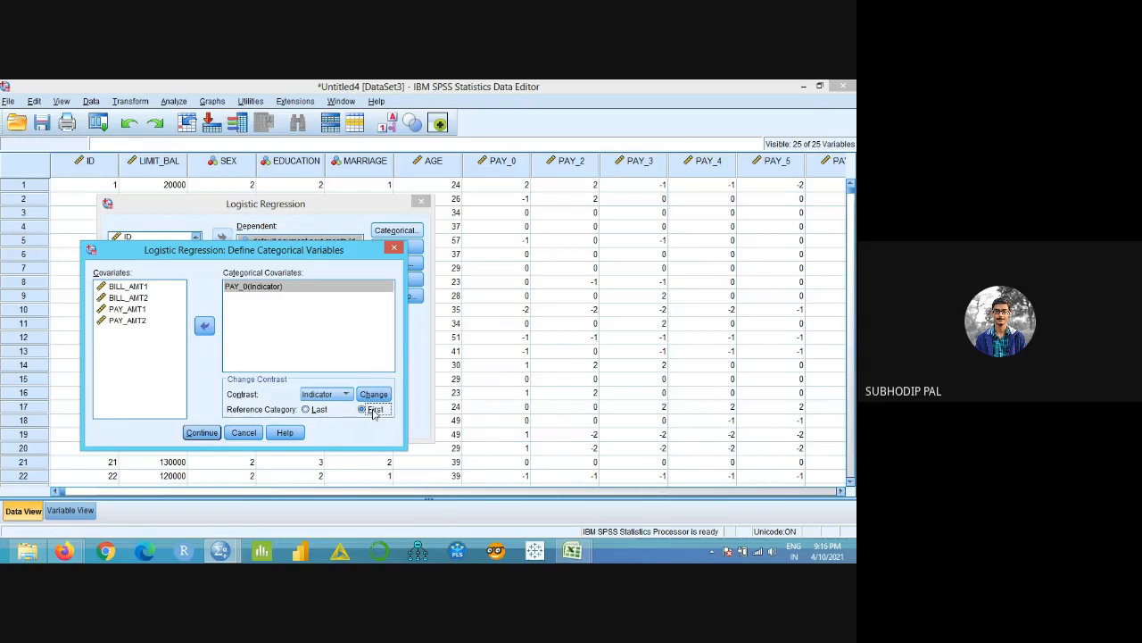
left_click(198, 433)
- Look over the Save settings without changes and enable the Hosmer-Lemeshow goodness-of-fit test in the regression options
left_click(395, 248)
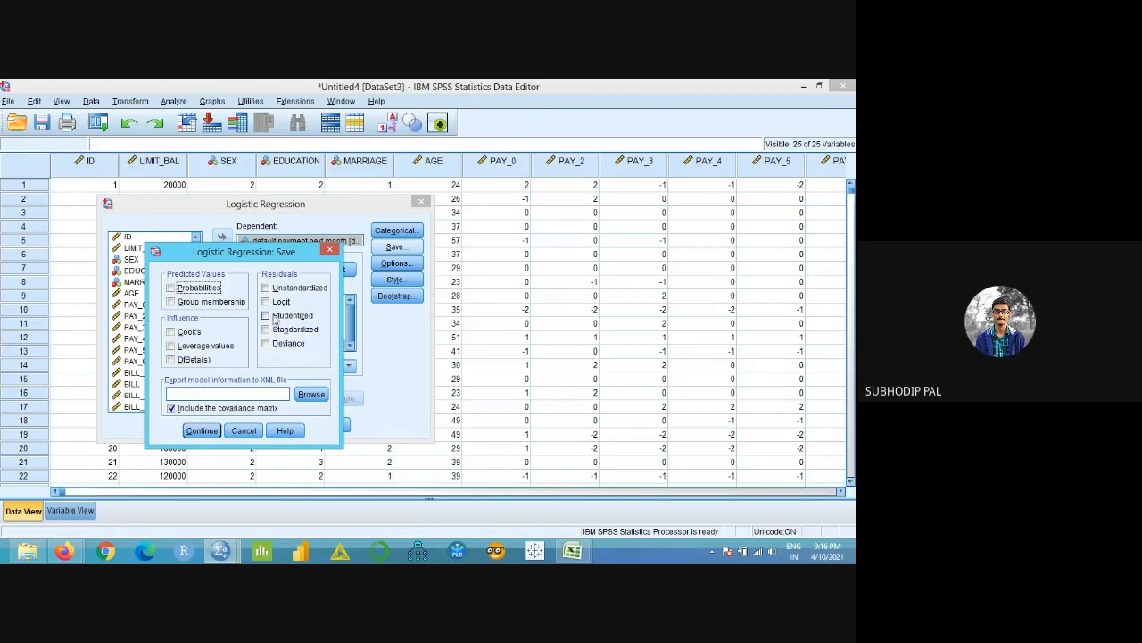
left_click(329, 250)
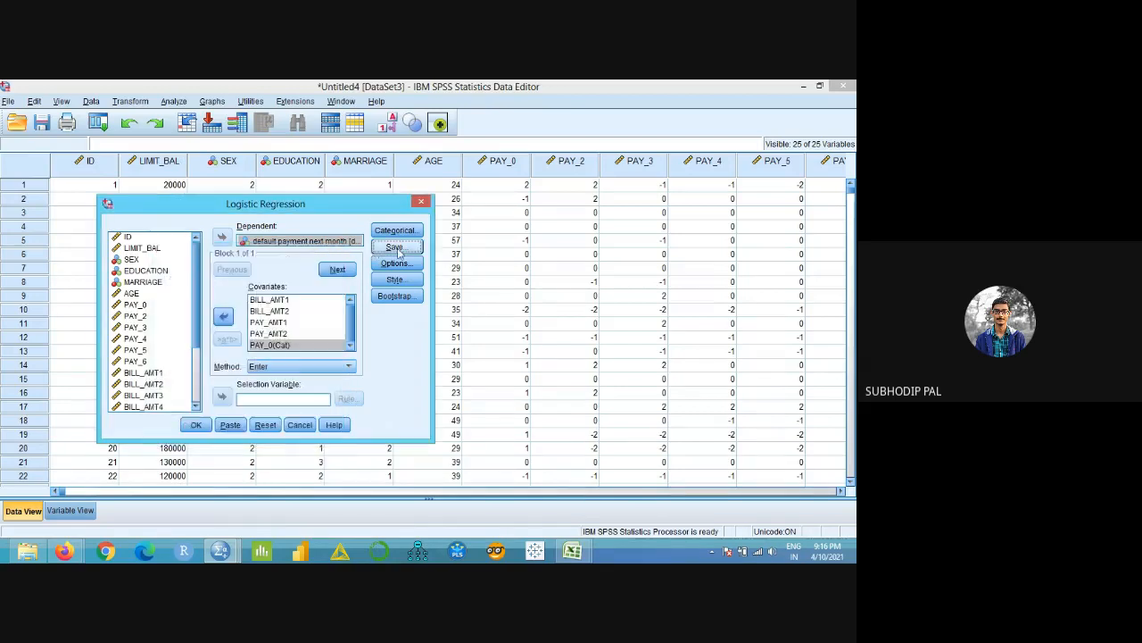
left_click(399, 264)
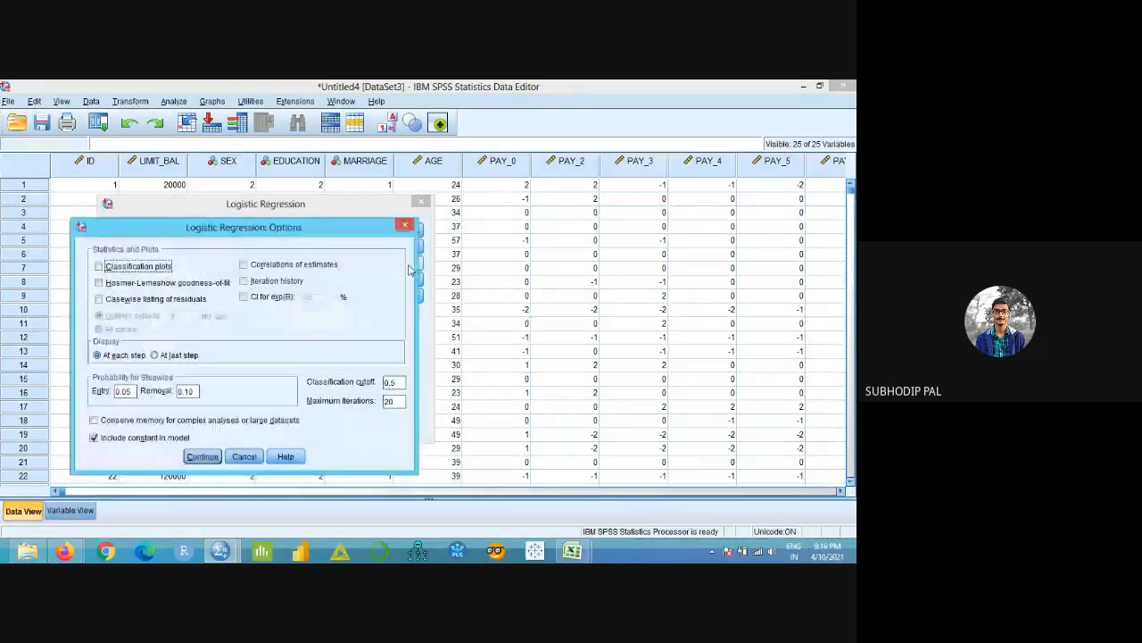
left_click(214, 283)
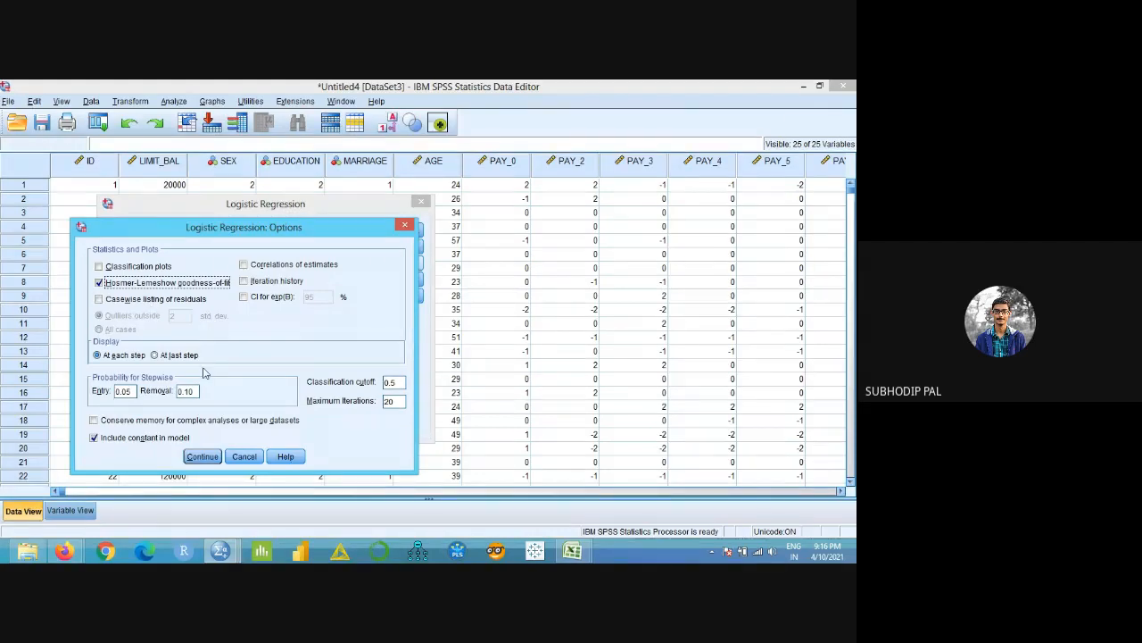
left_click(202, 457)
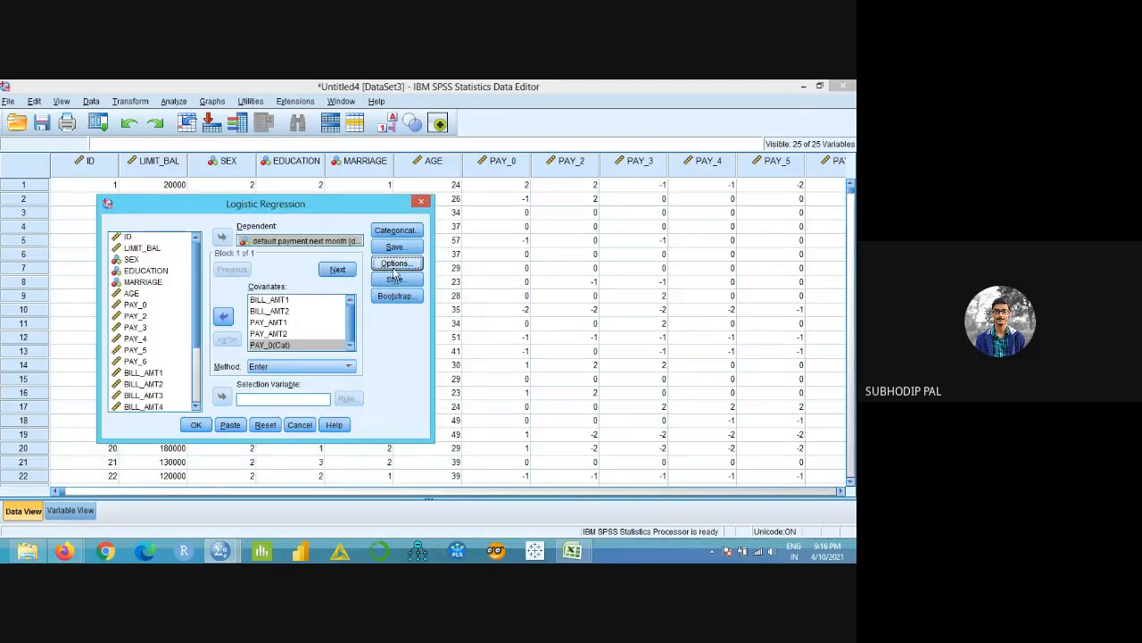
- Recheck the Options and Save settings without changing them and run the logistic regression
left_click(394, 267)
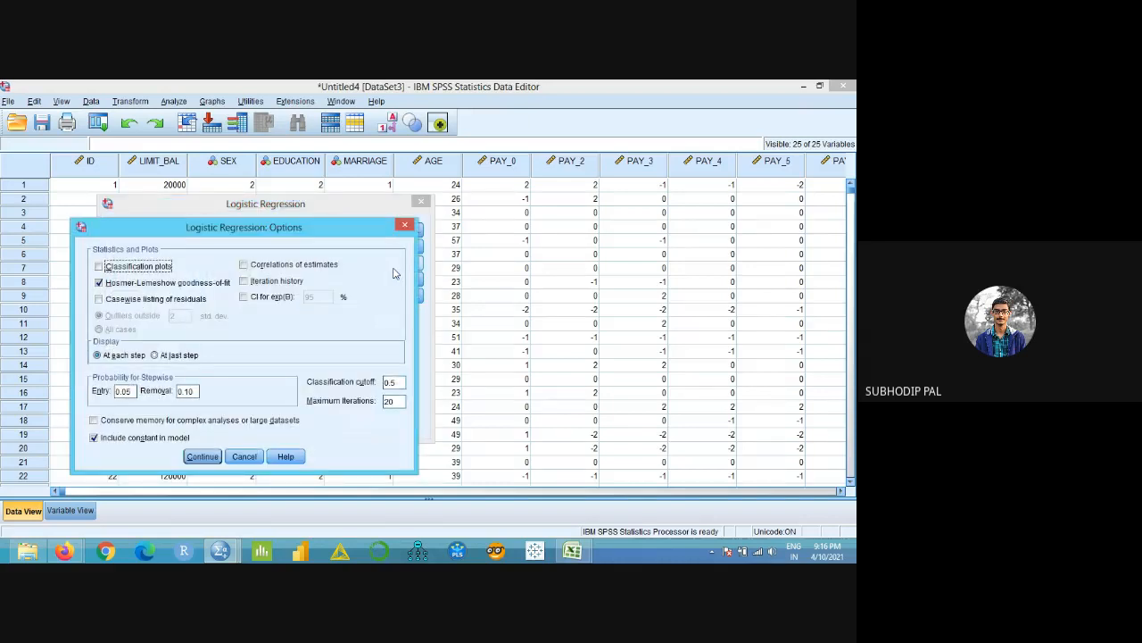
left_click(404, 224)
left_click(407, 247)
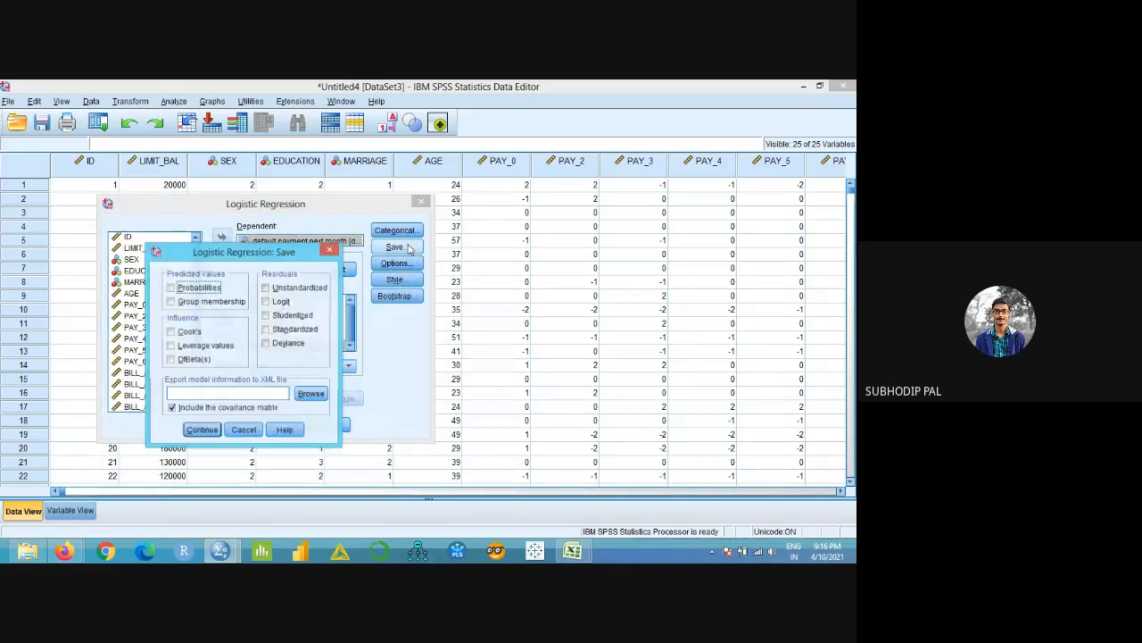
left_click(329, 250)
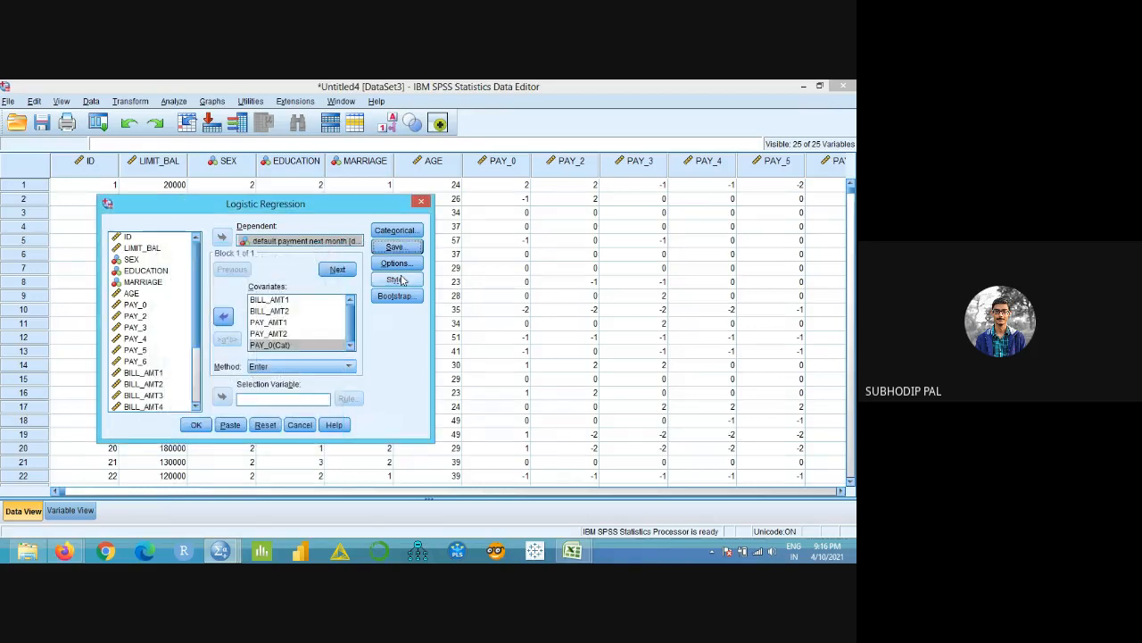
left_click(197, 425)
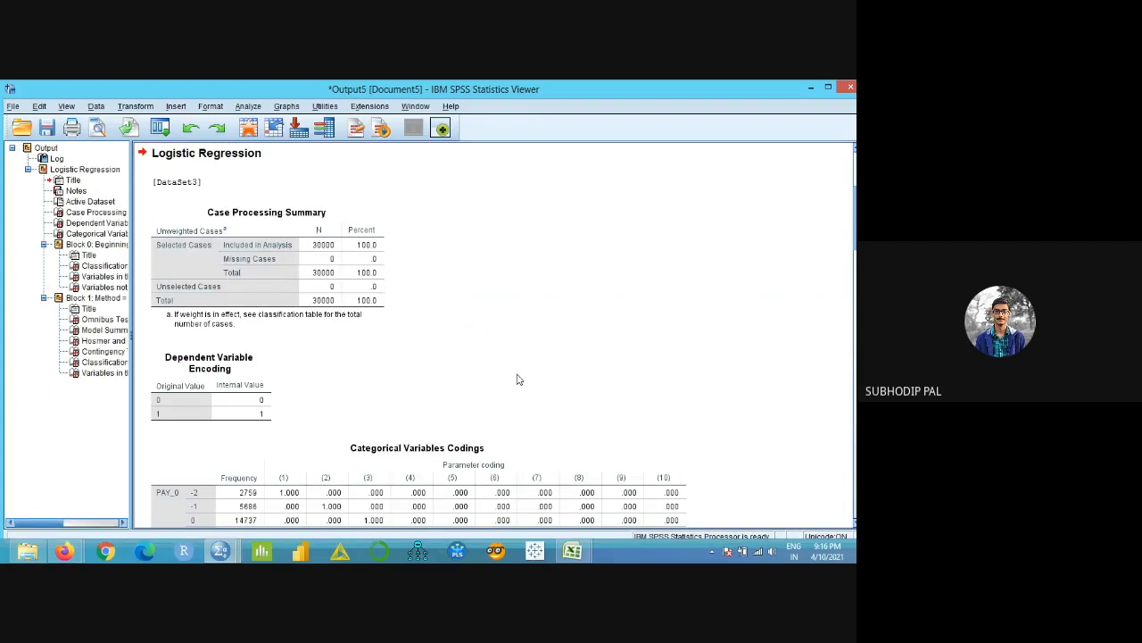
- Examine the Block 0 output: the Classification Table, Variables in the Equation and Variables not in the Equation
scroll(518, 379, "down", 10)
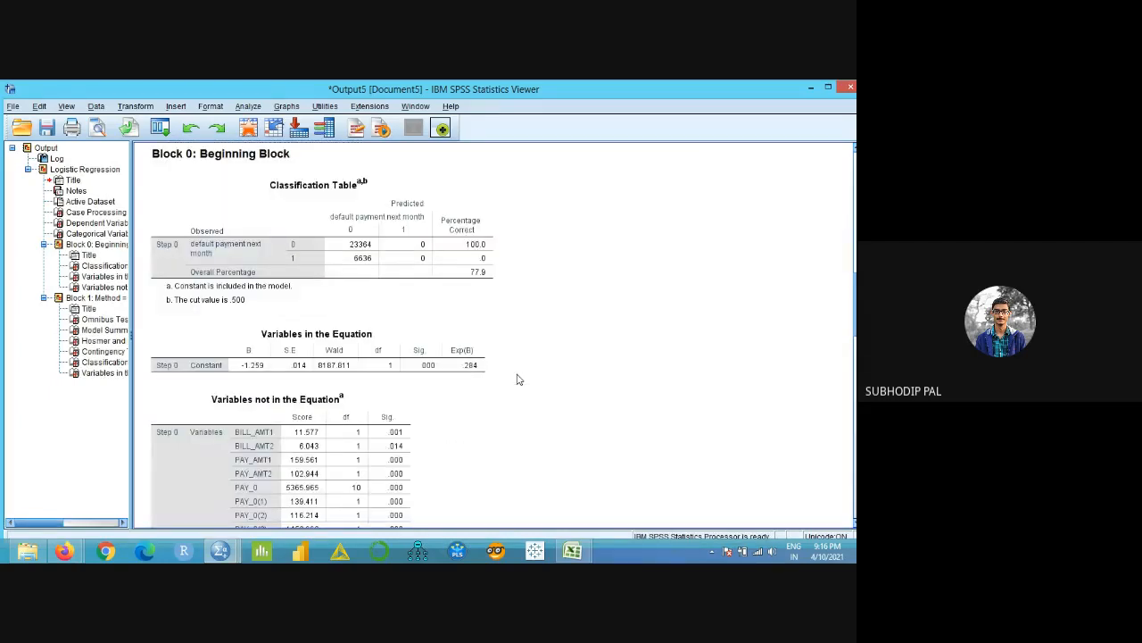
scroll(517, 378, "down", 3)
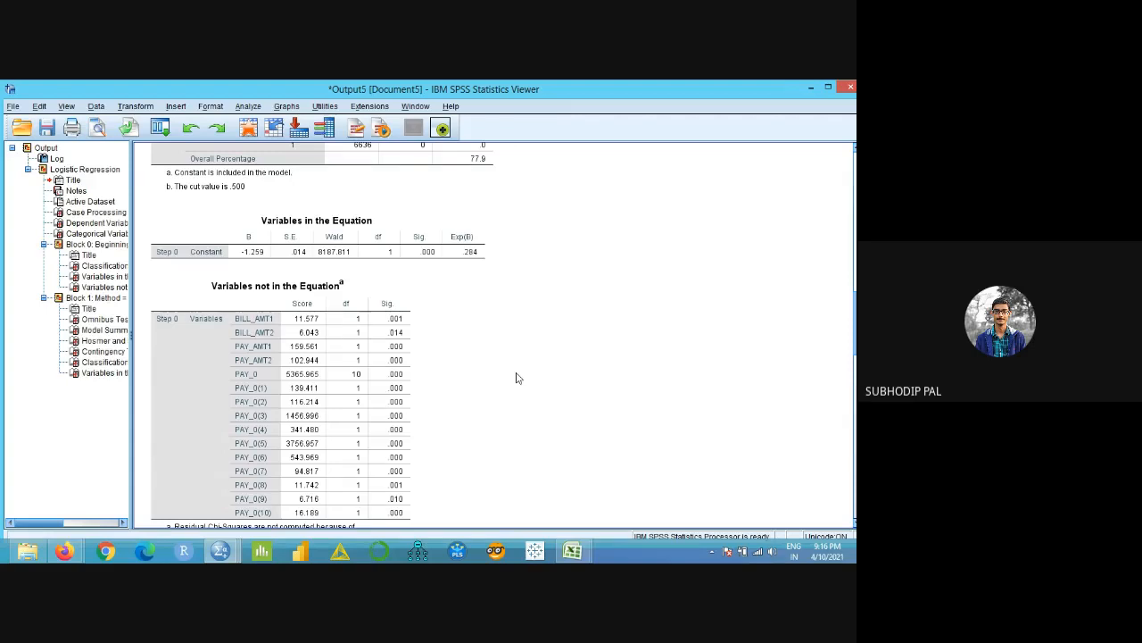
scroll(523, 378, "up", 2)
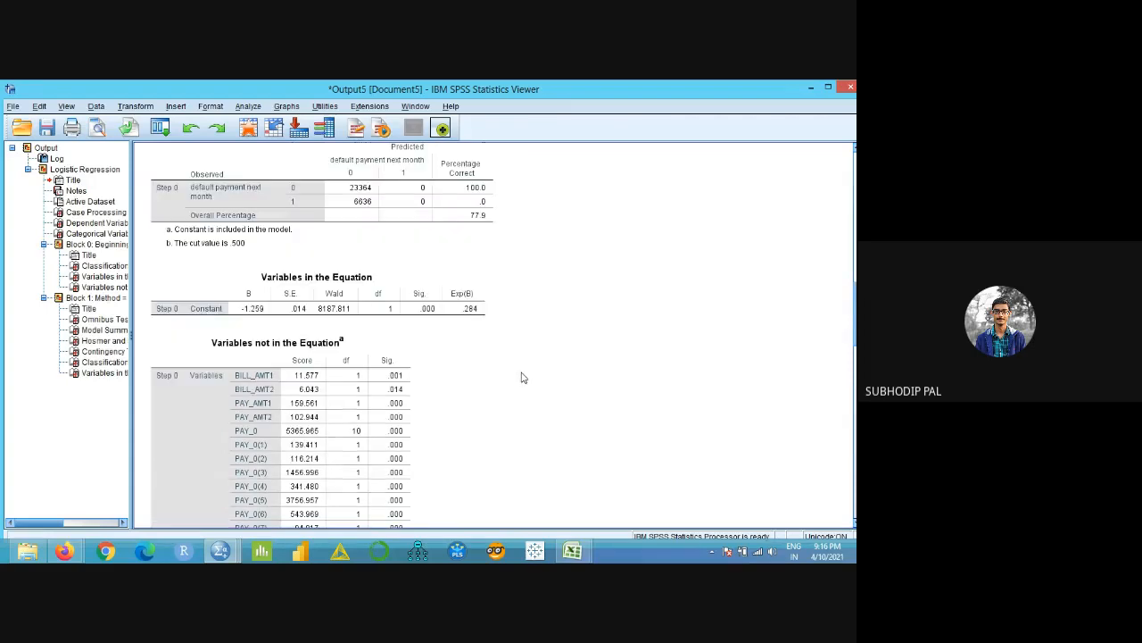
left_click(378, 340)
left_click(336, 307)
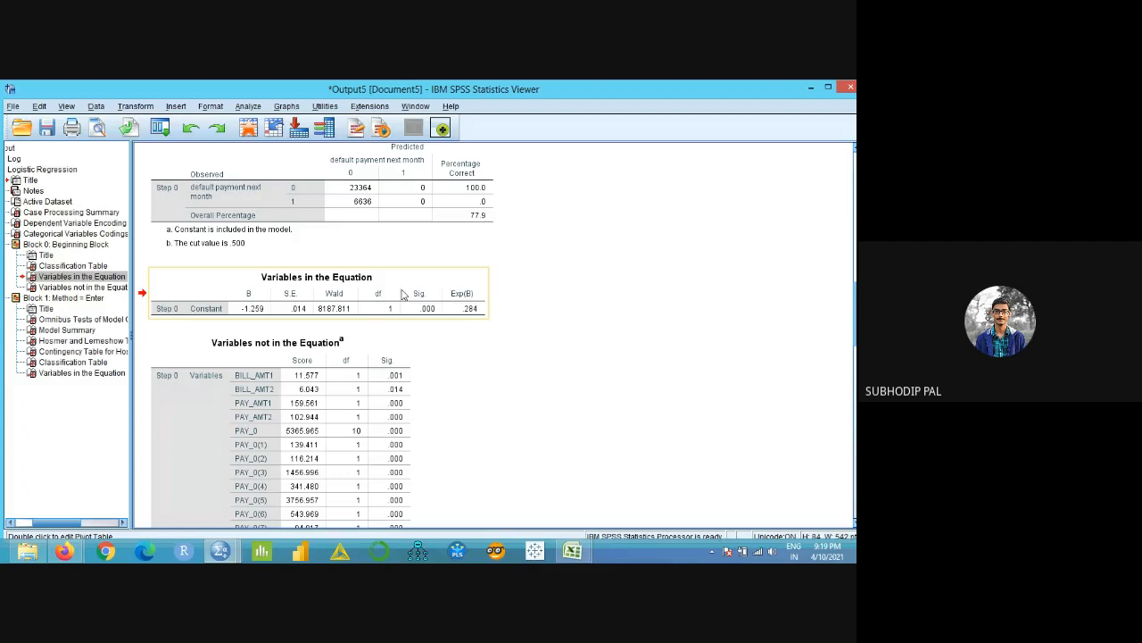
scroll(403, 296, "down", 3)
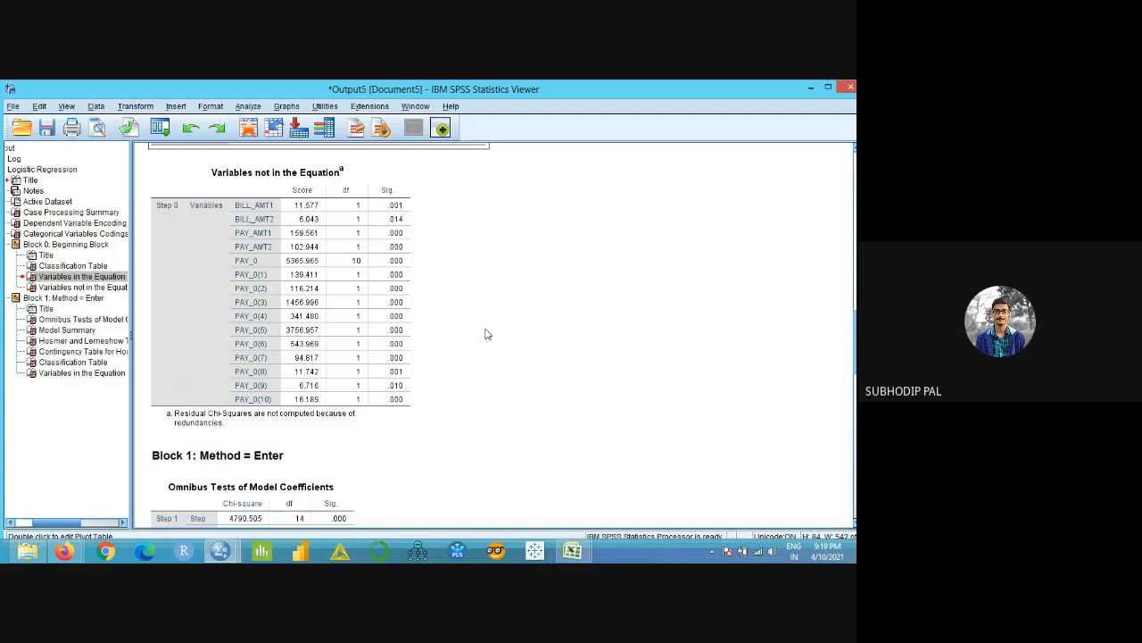
scroll(487, 334, "up", 5)
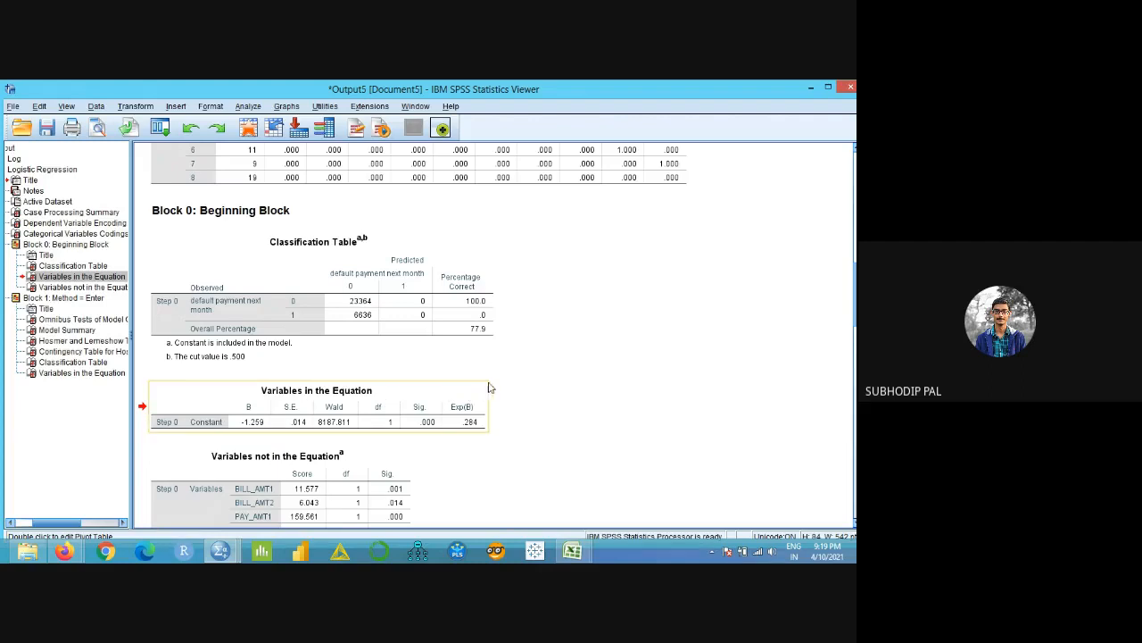
scroll(501, 403, "down", 3)
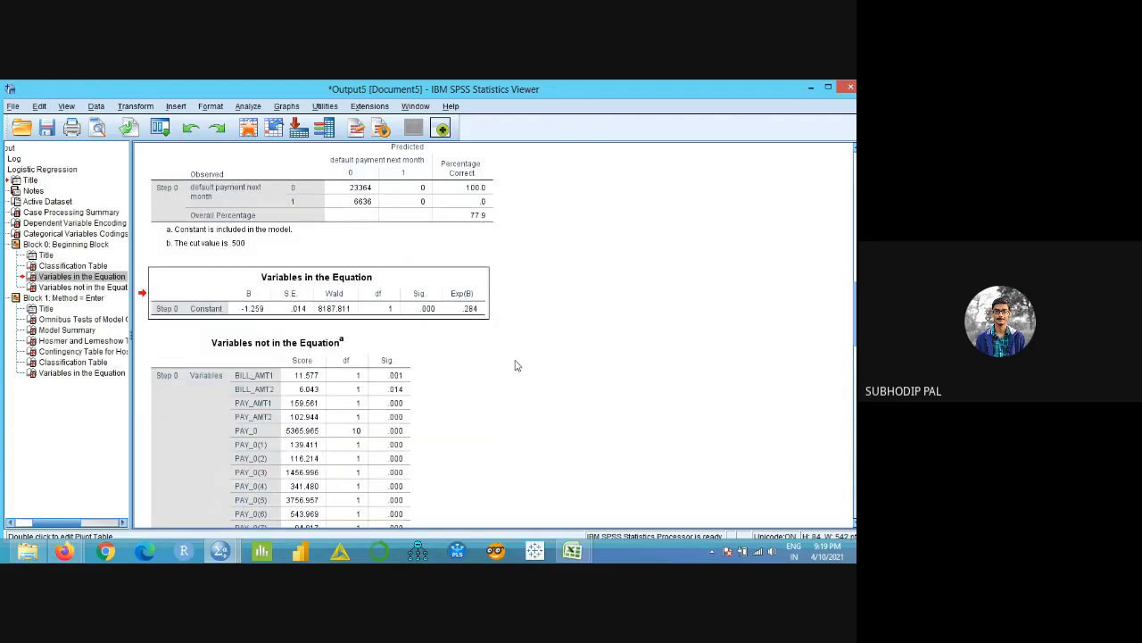
scroll(515, 365, "down", 3)
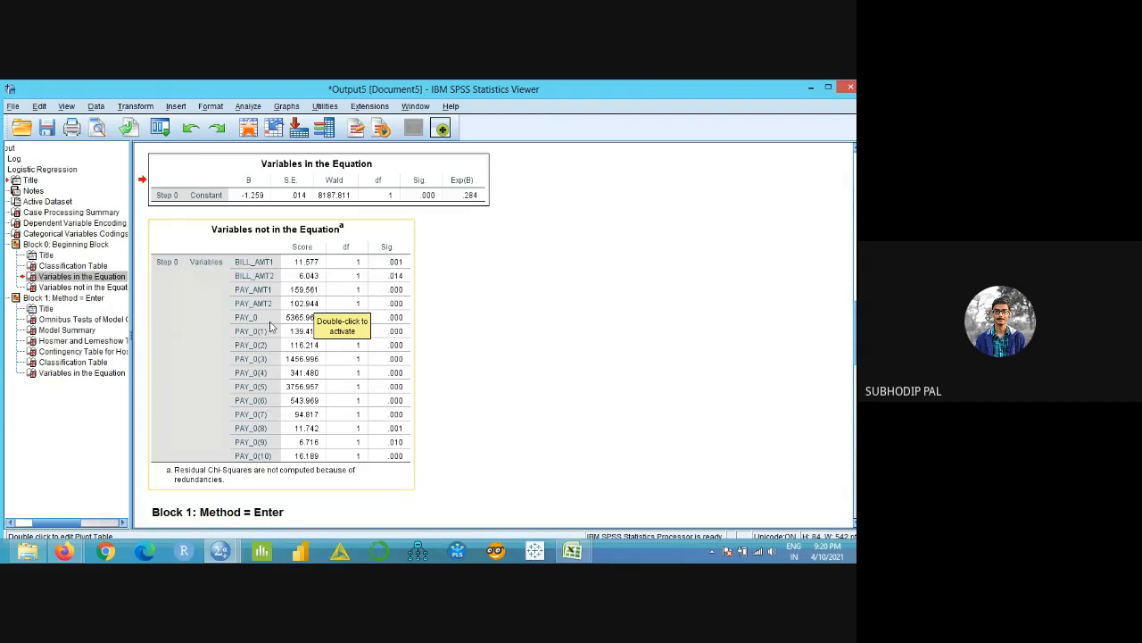
mouse_move(230, 554)
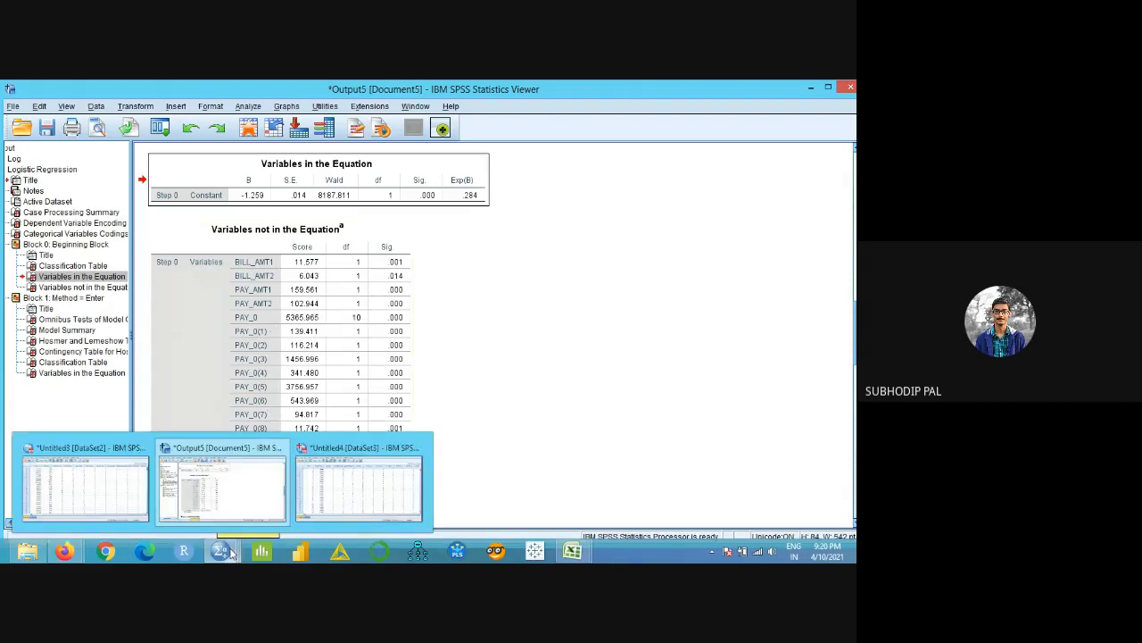
- Look through the PAY_0 values in the credit card clients dataset and return to the logistic regression output
left_click(346, 493)
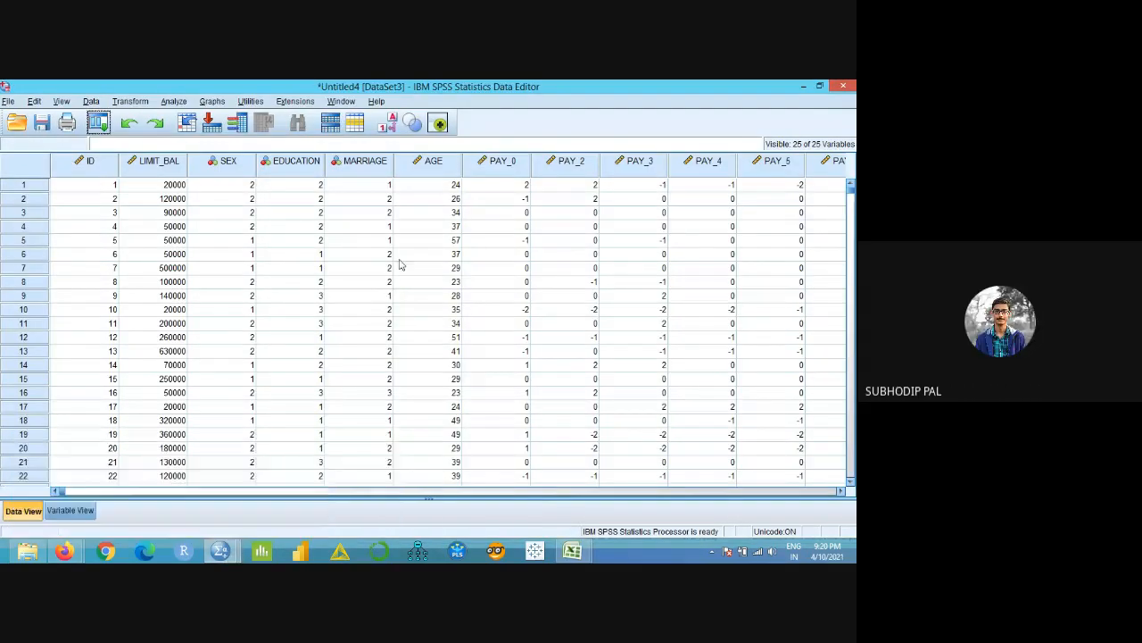
scroll(525, 312, "down", 20)
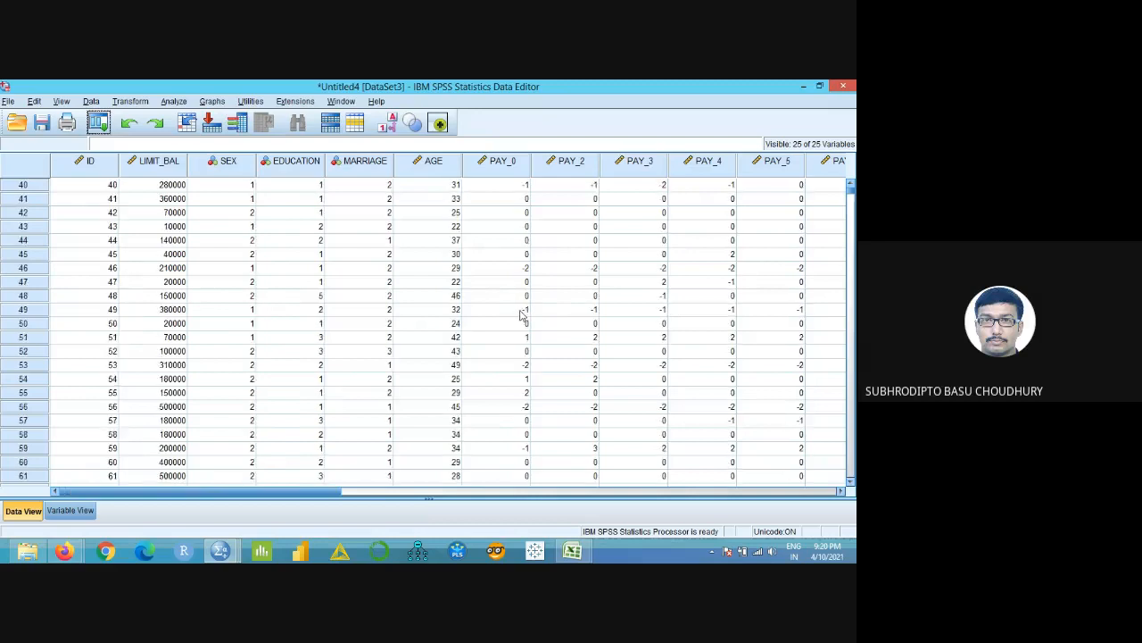
scroll(540, 323, "down", 20)
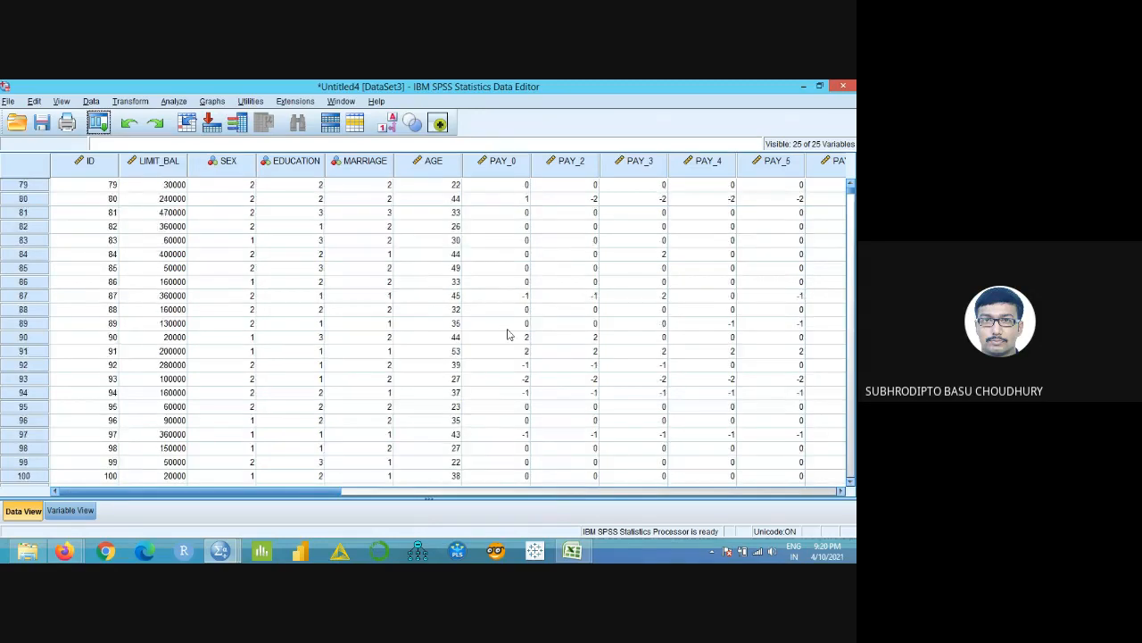
scroll(507, 334, "down", 13)
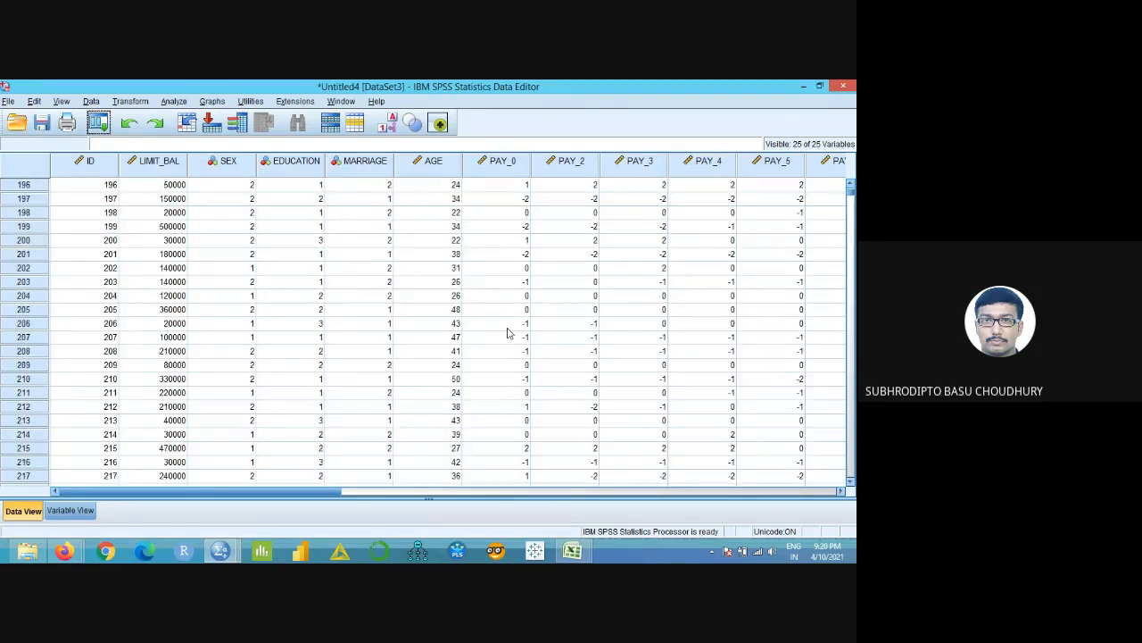
scroll(507, 334, "up", 20)
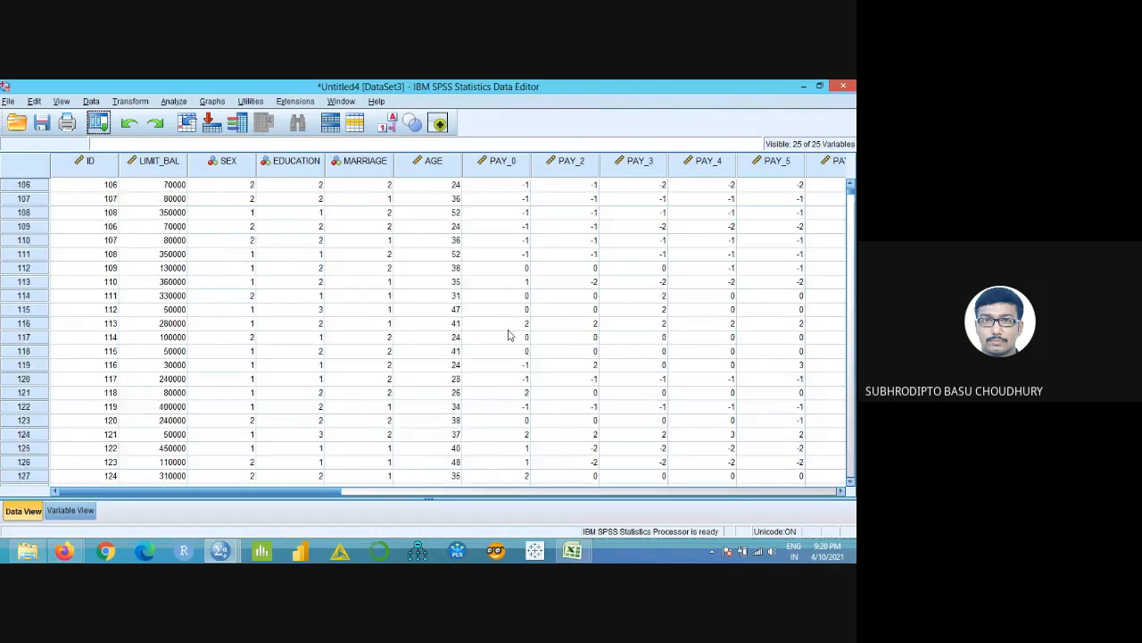
scroll(509, 335, "up", 12)
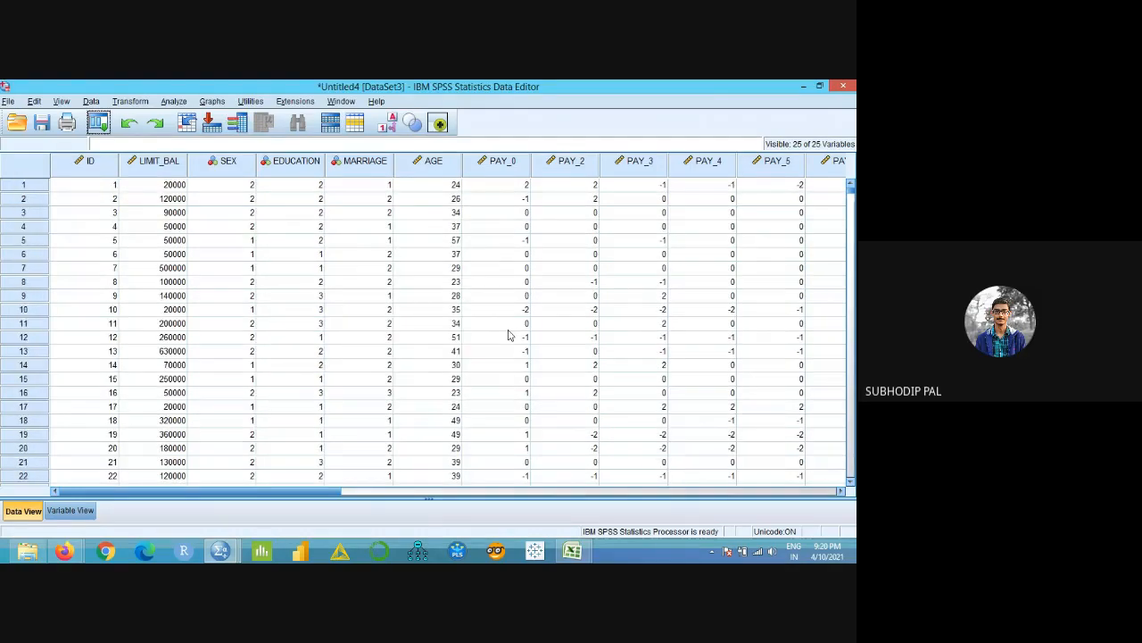
mouse_move(229, 549)
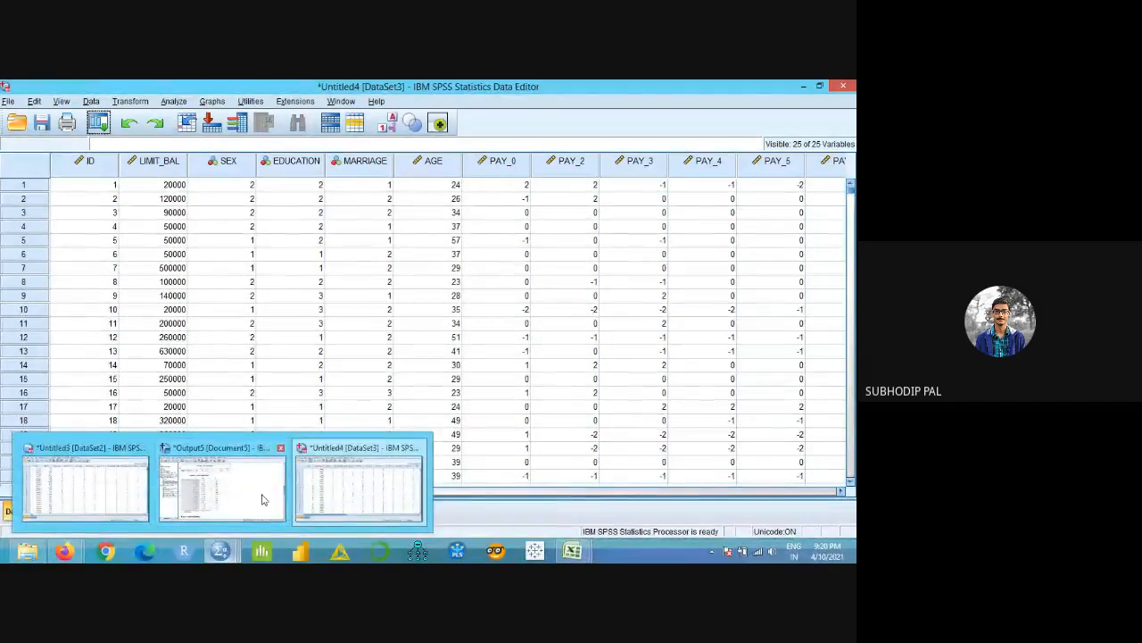
left_click(263, 497)
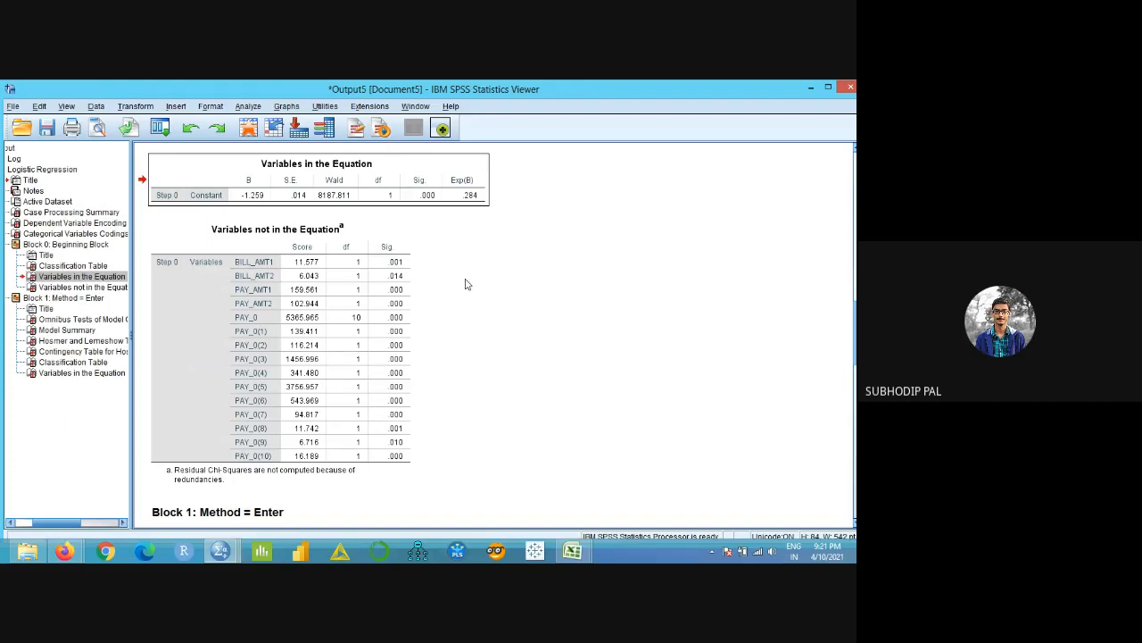
- Examine the Omnibus Tests of Model Coefficients table under Block 1, including its chi-square, df and significance columns
scroll(448, 295, "down", 1)
scroll(448, 295, "down", 2)
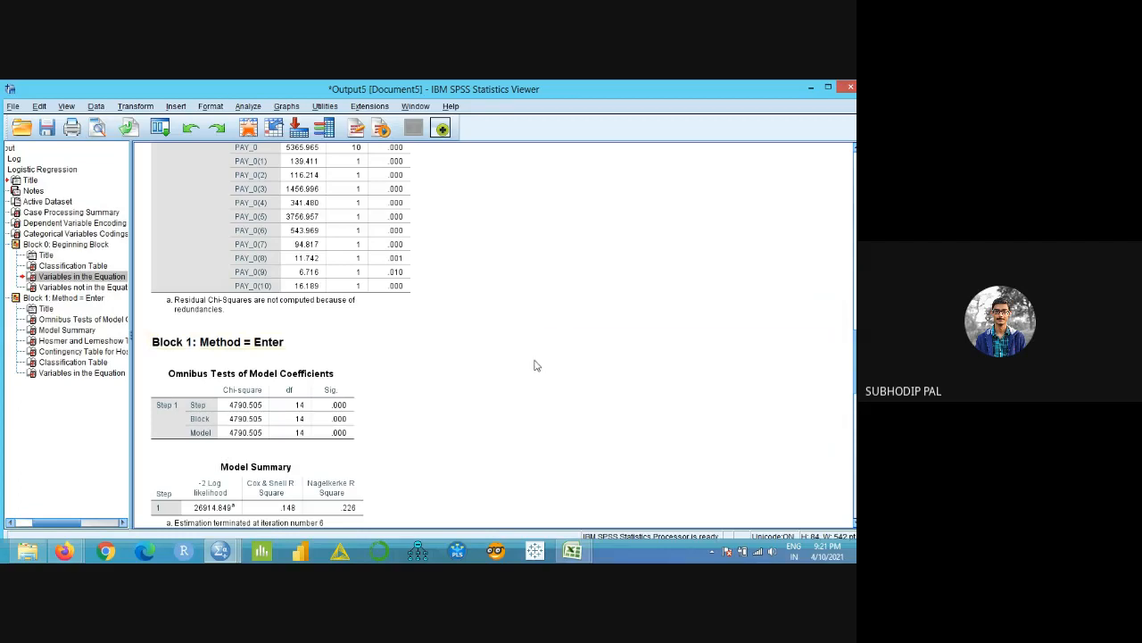
left_click(358, 404)
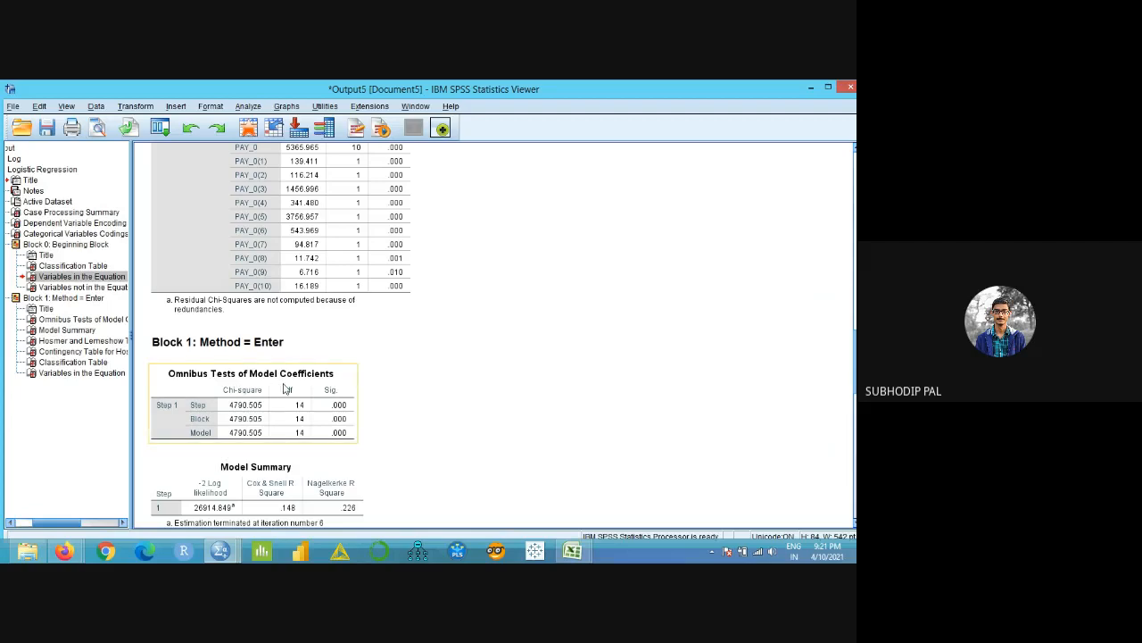
left_click(386, 372)
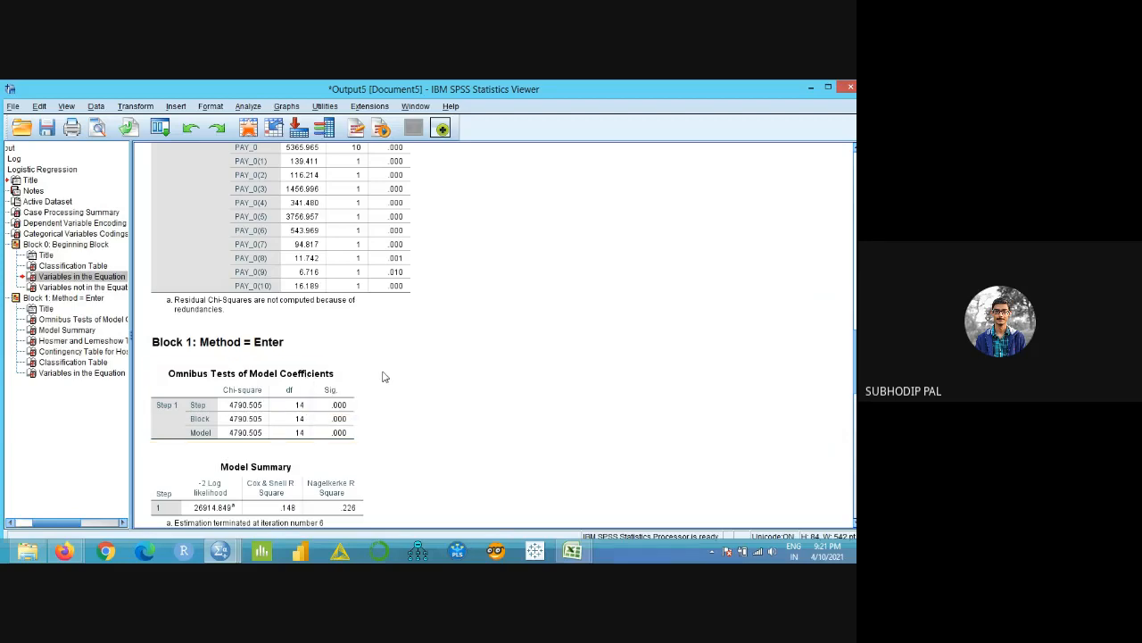
left_click(237, 399)
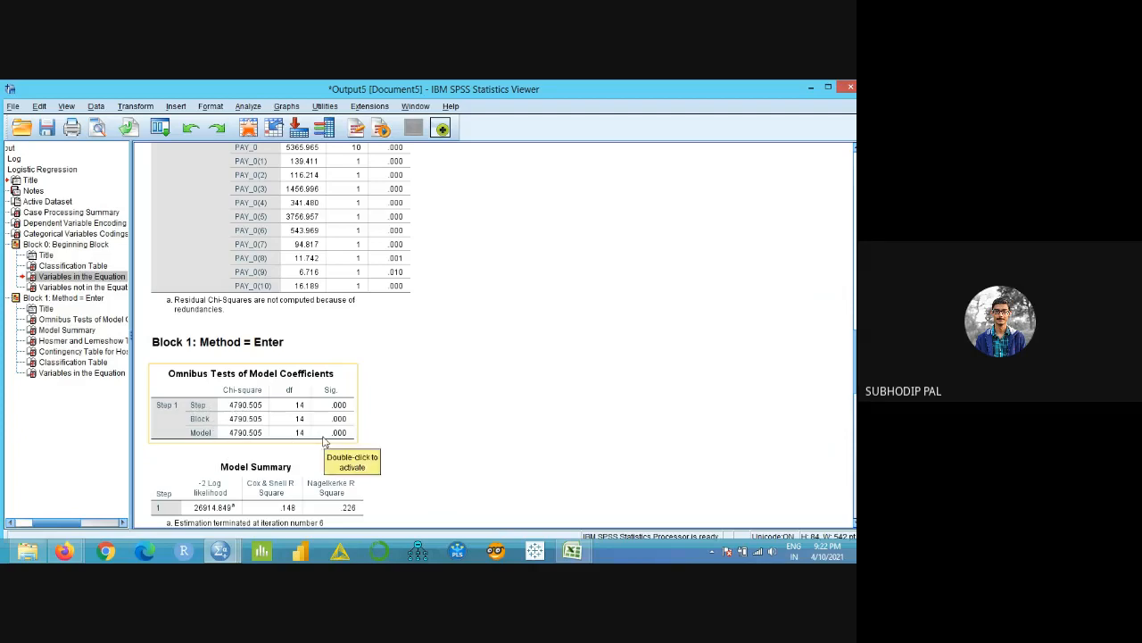
left_click(520, 393)
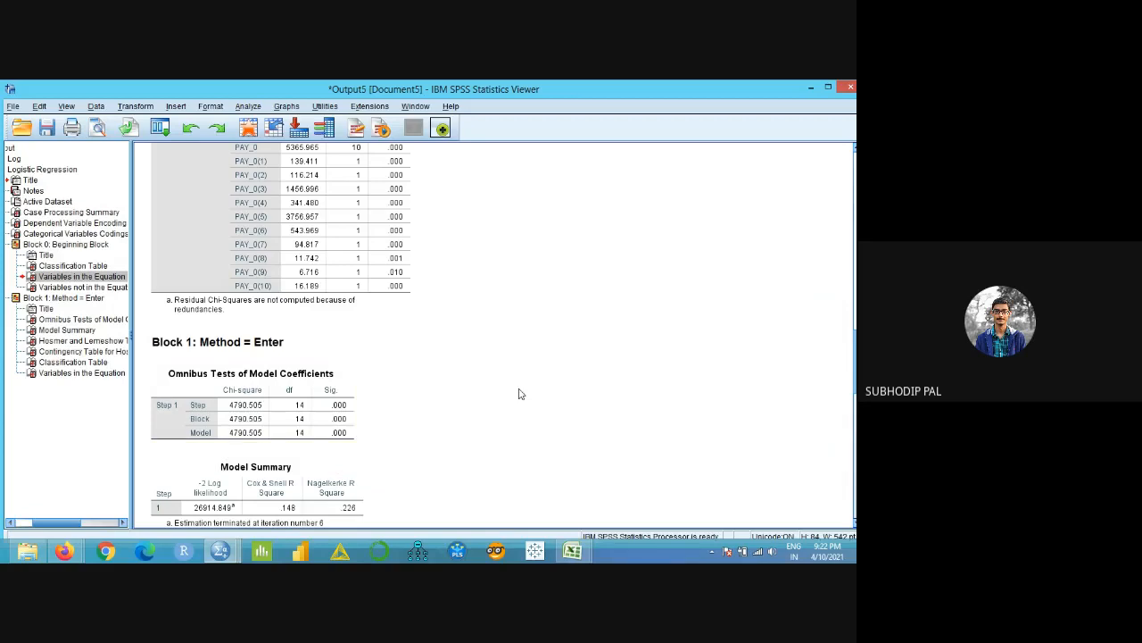
left_click(330, 416)
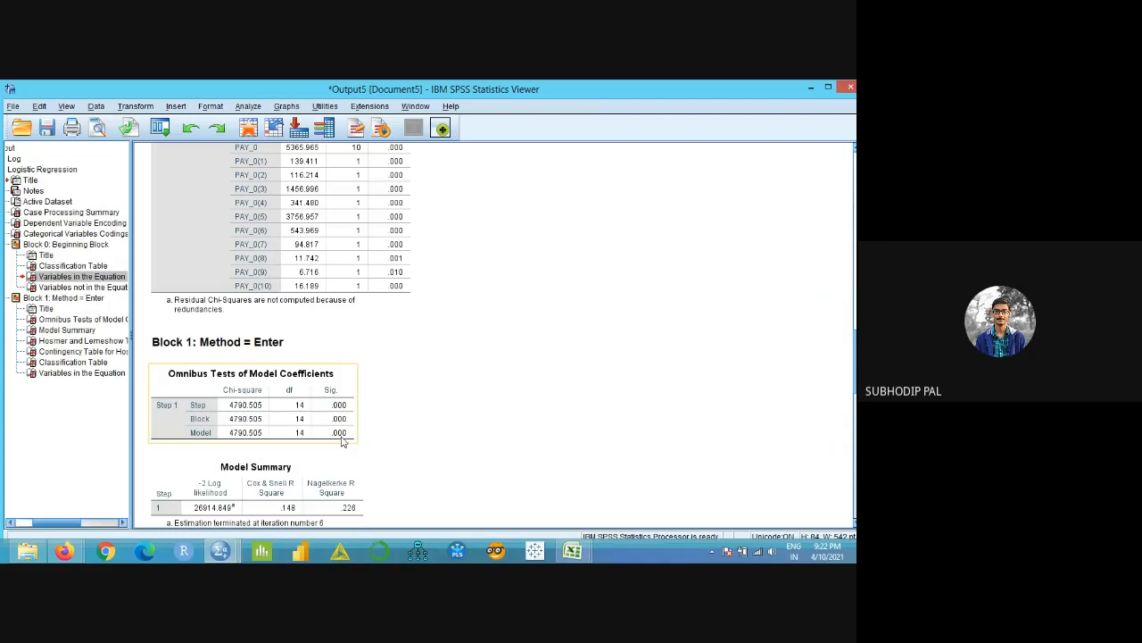
- Examine the Block 1 Model Summary's R Square measures and the Hosmer and Lemeshow Test table
scroll(342, 441, "down", 3)
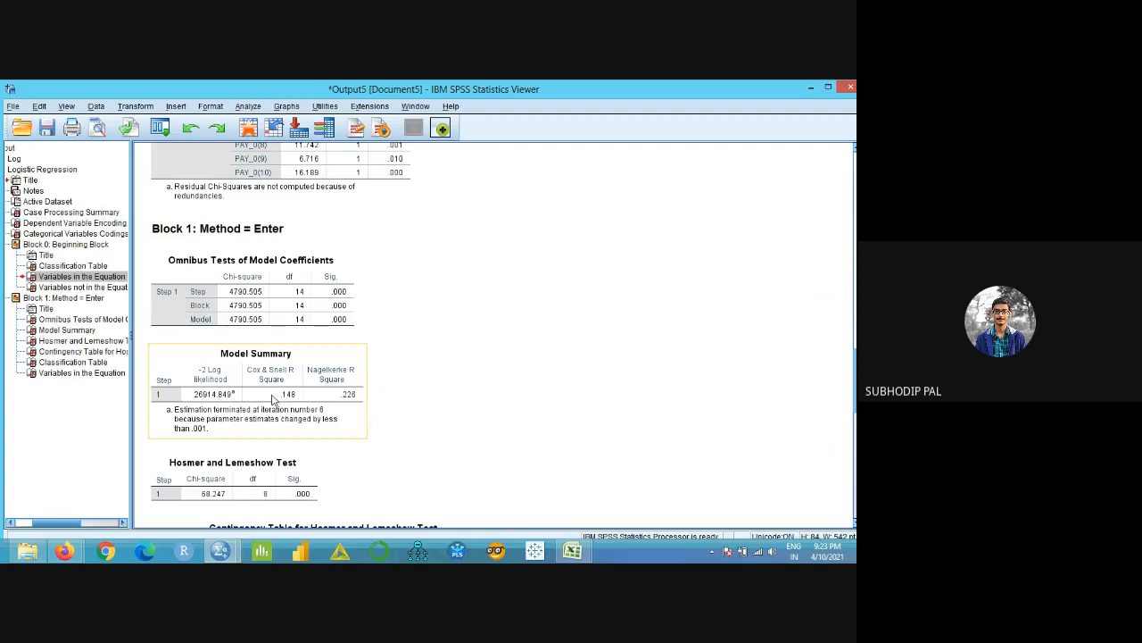
scroll(273, 393, "down", 3)
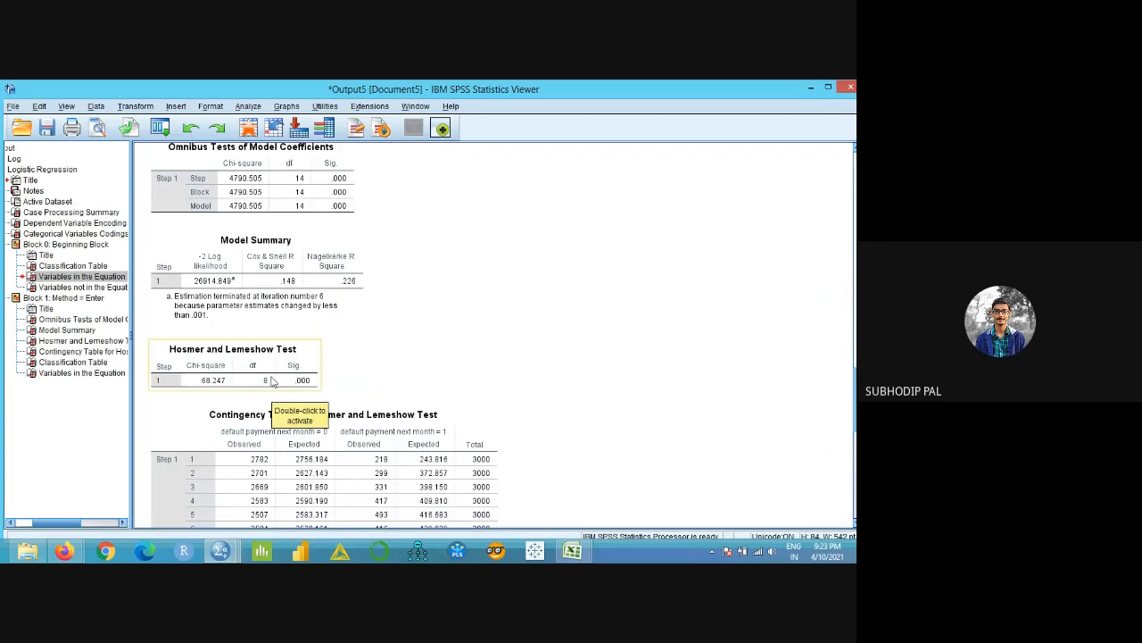
left_click(272, 382)
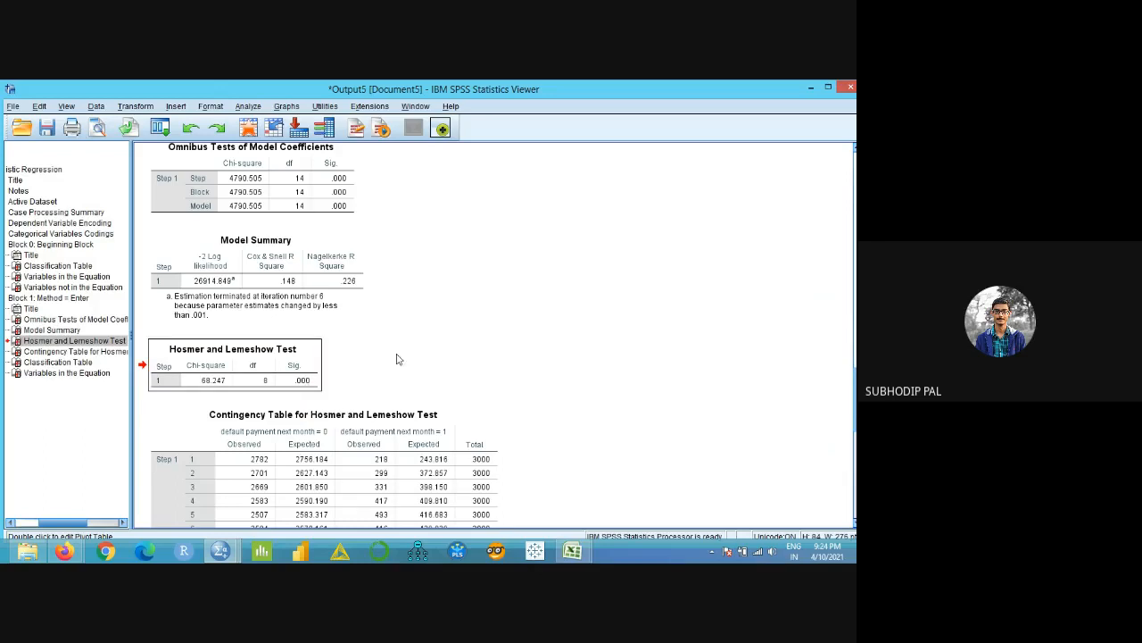
- Review the Block 1 contingency, classification and Variables in the Equation tables, then return to the command syntax at the start of the output
scroll(399, 359, "down", 6)
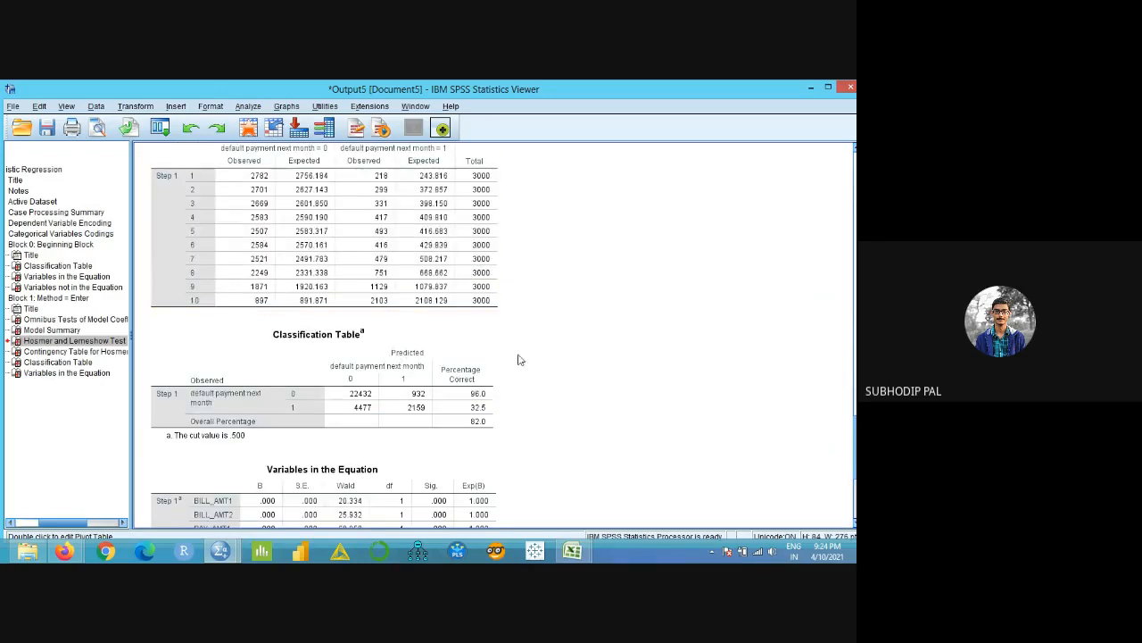
scroll(541, 357, "down", 3)
scroll(542, 358, "down", 3)
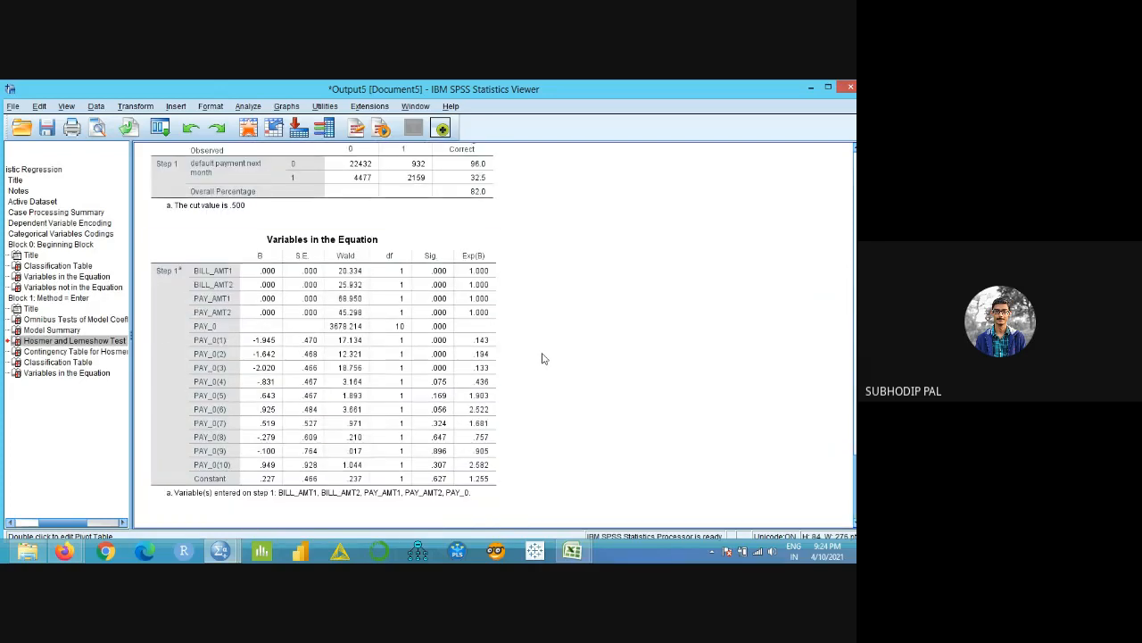
scroll(559, 357, "up", 10)
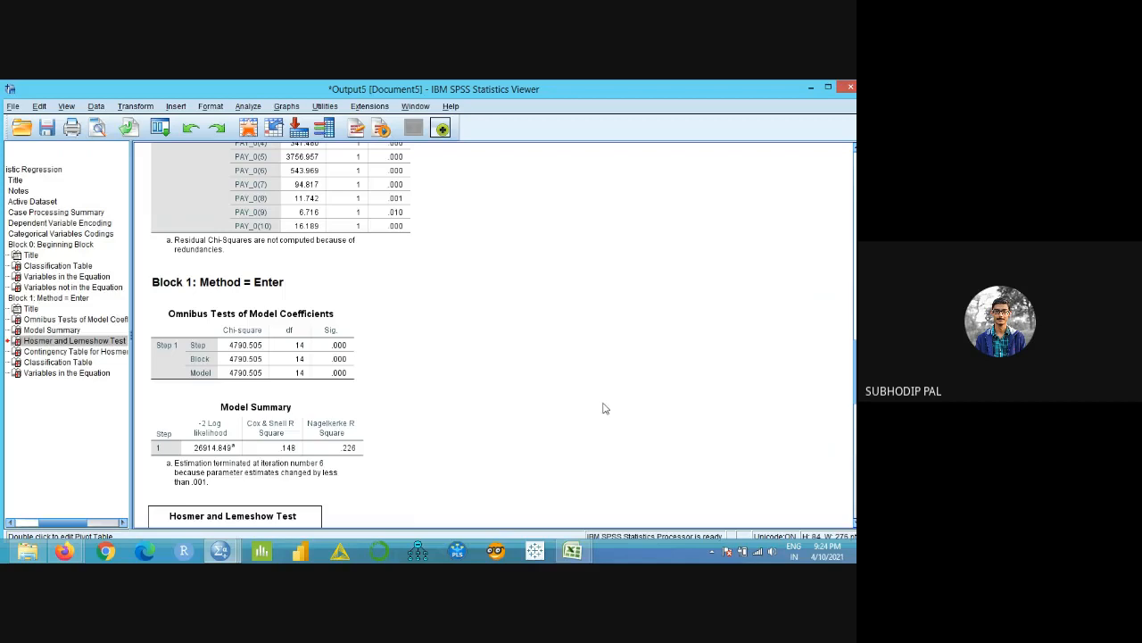
scroll(580, 407, "up", 15)
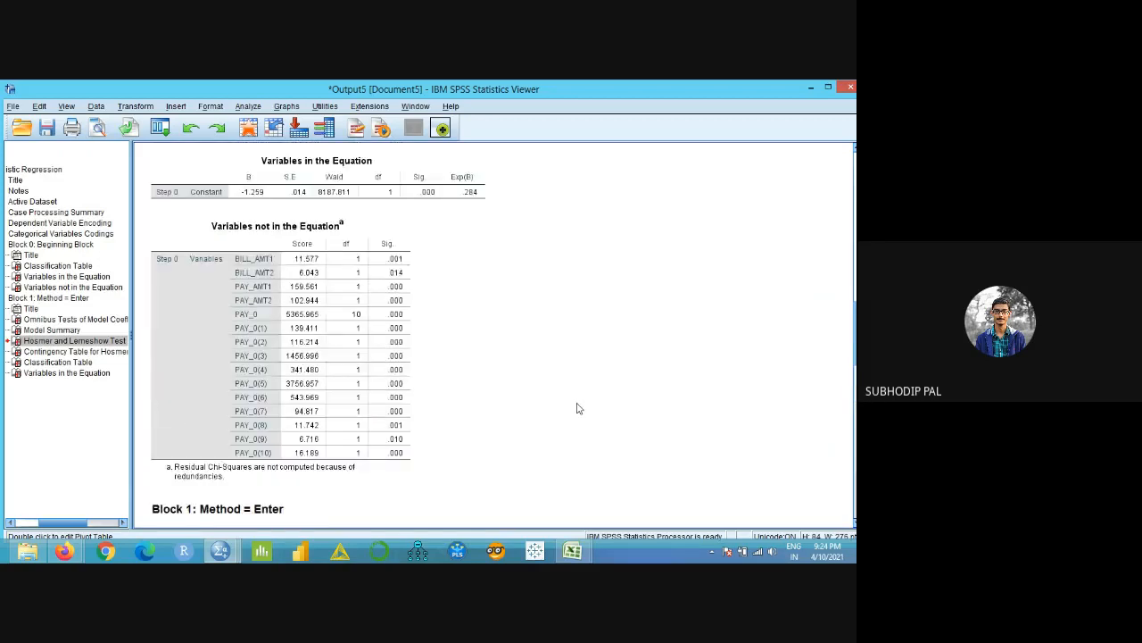
scroll(578, 408, "up", 10)
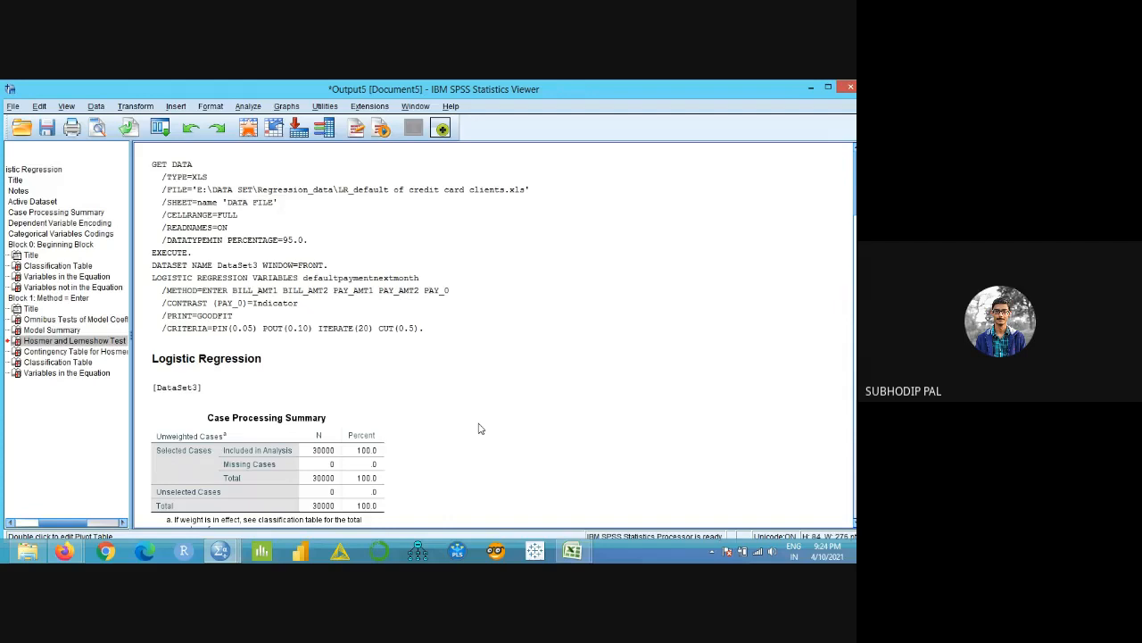
- Reopen the Binary Logistic regression setup and review its covariates and the categorical definition of PAY_0 without changing them
left_click(248, 106)
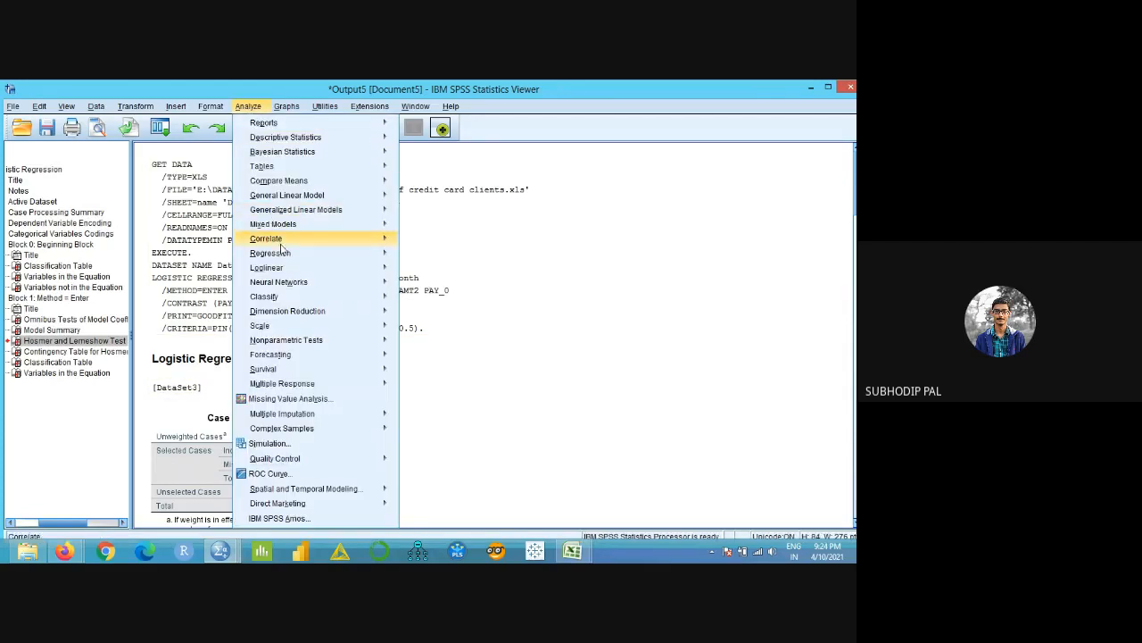
mouse_move(284, 254)
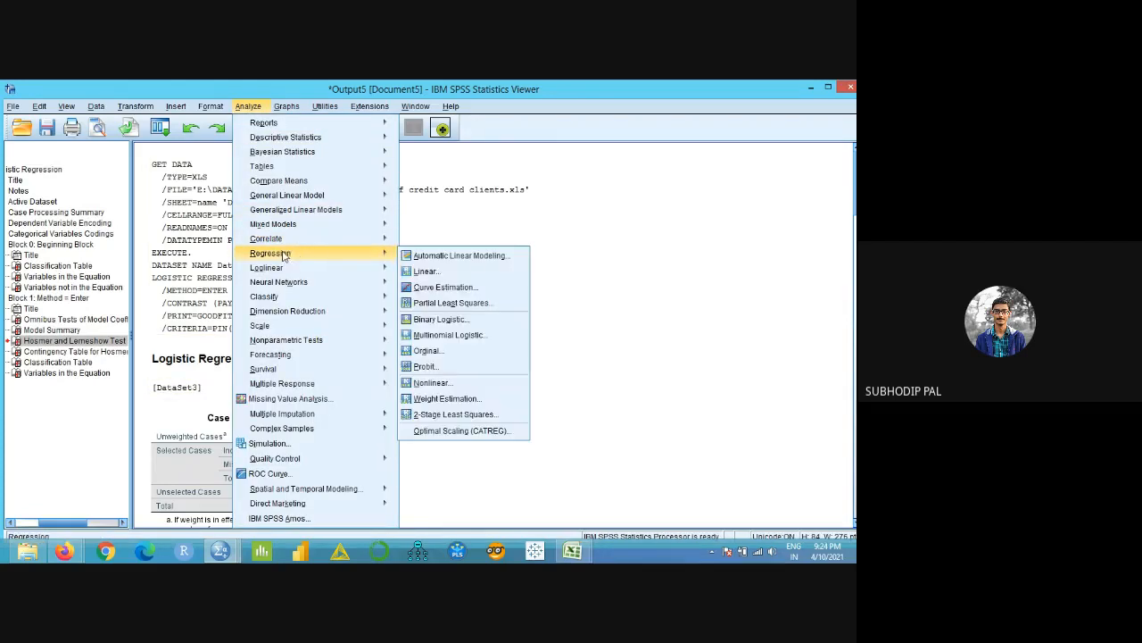
left_click(466, 322)
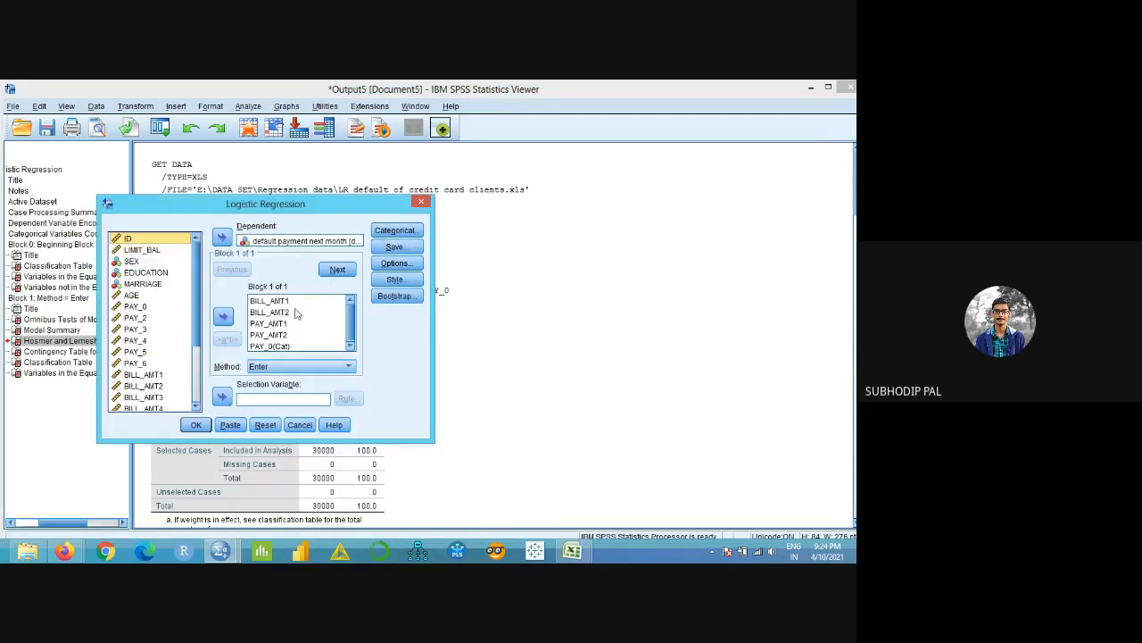
left_click_drag(349, 307, 350, 325)
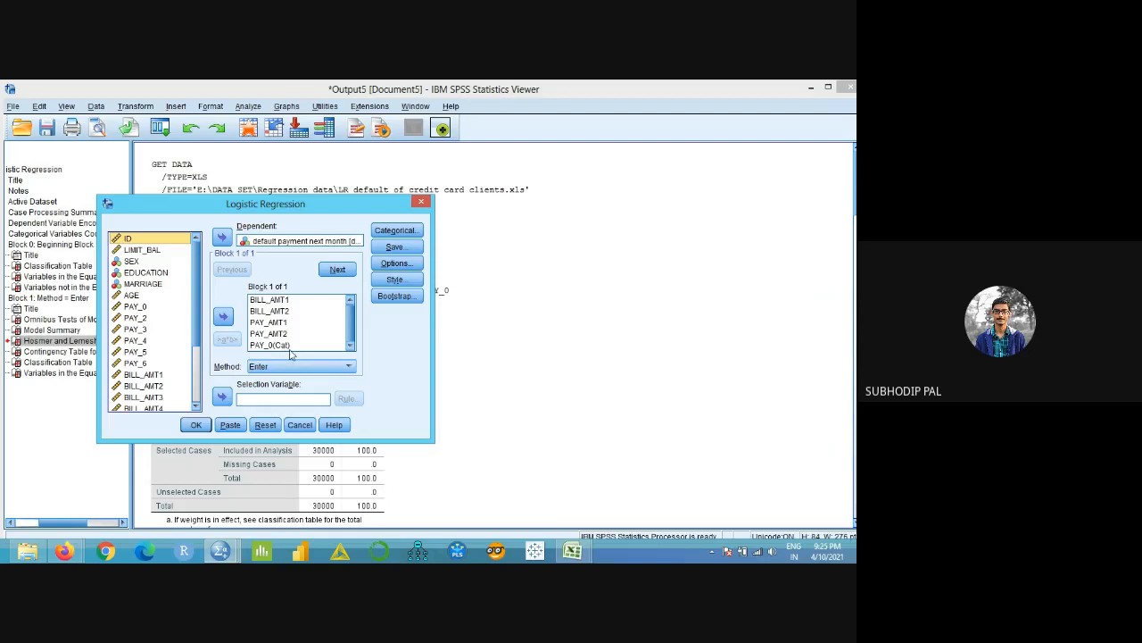
left_click(397, 230)
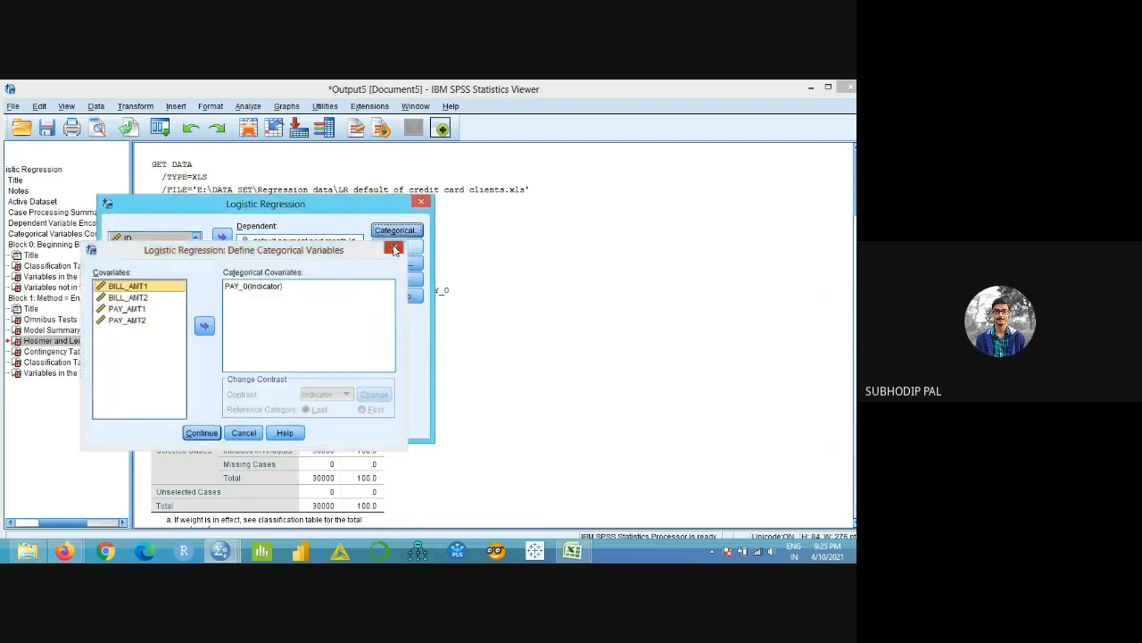
left_click(393, 247)
- Review the regression's Save and Options settings without changes and close the setup without running it
left_click(395, 246)
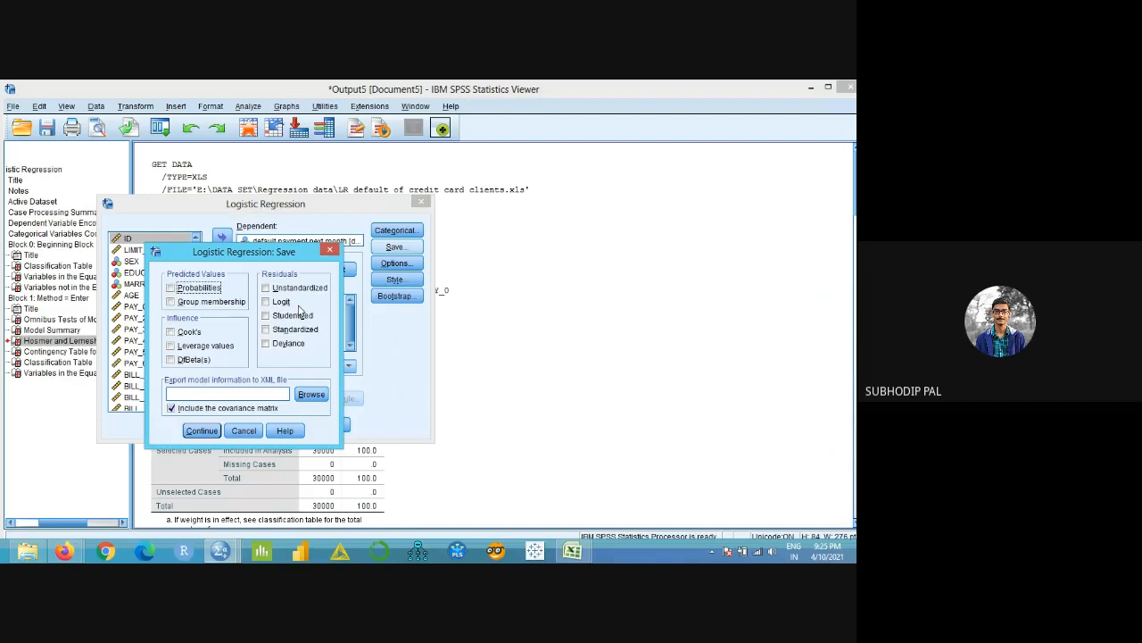
left_click(334, 254)
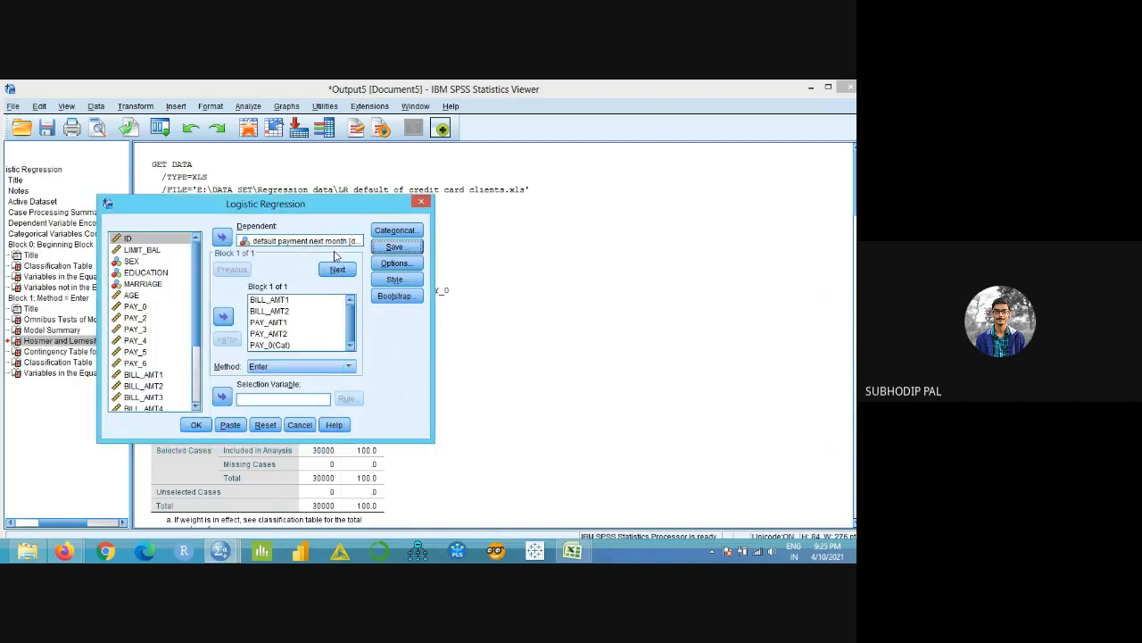
left_click(396, 262)
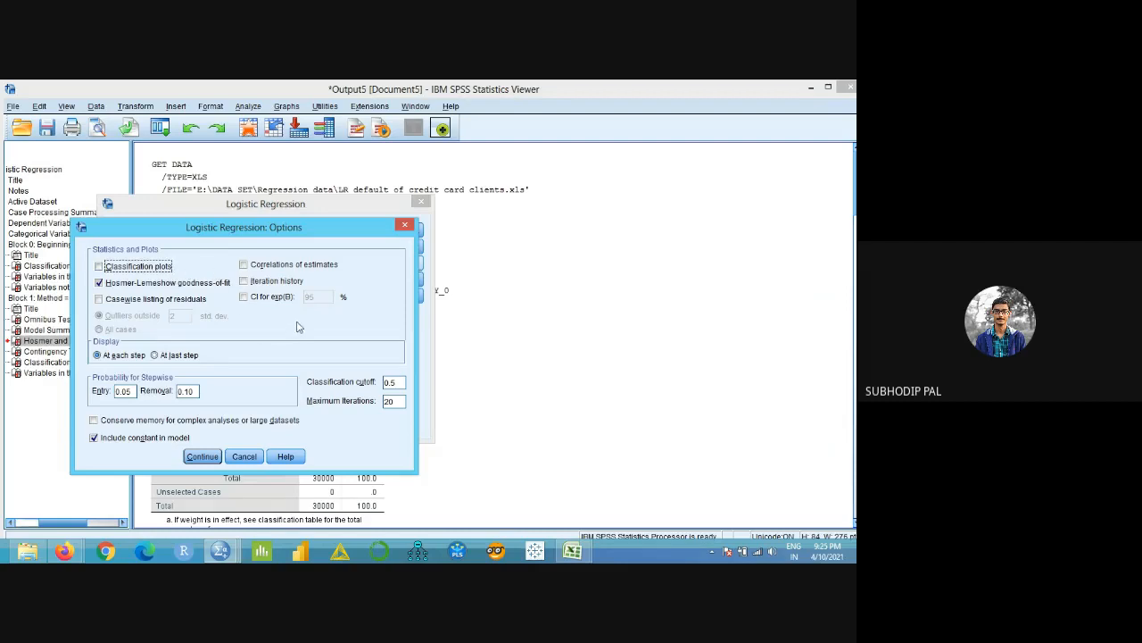
left_click(406, 228)
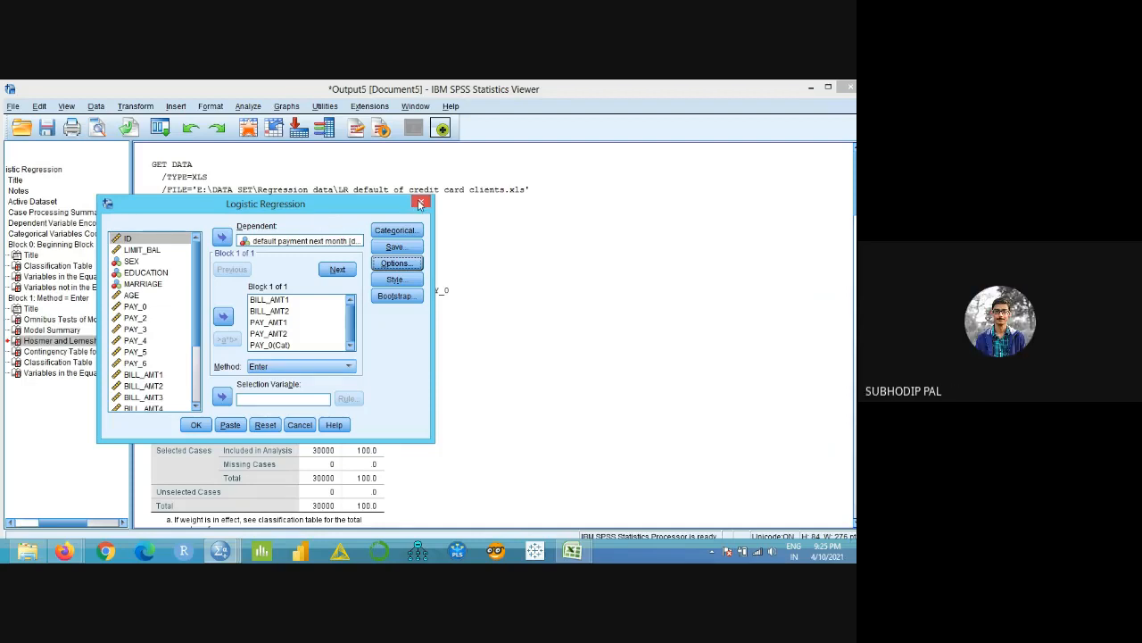
left_click(421, 204)
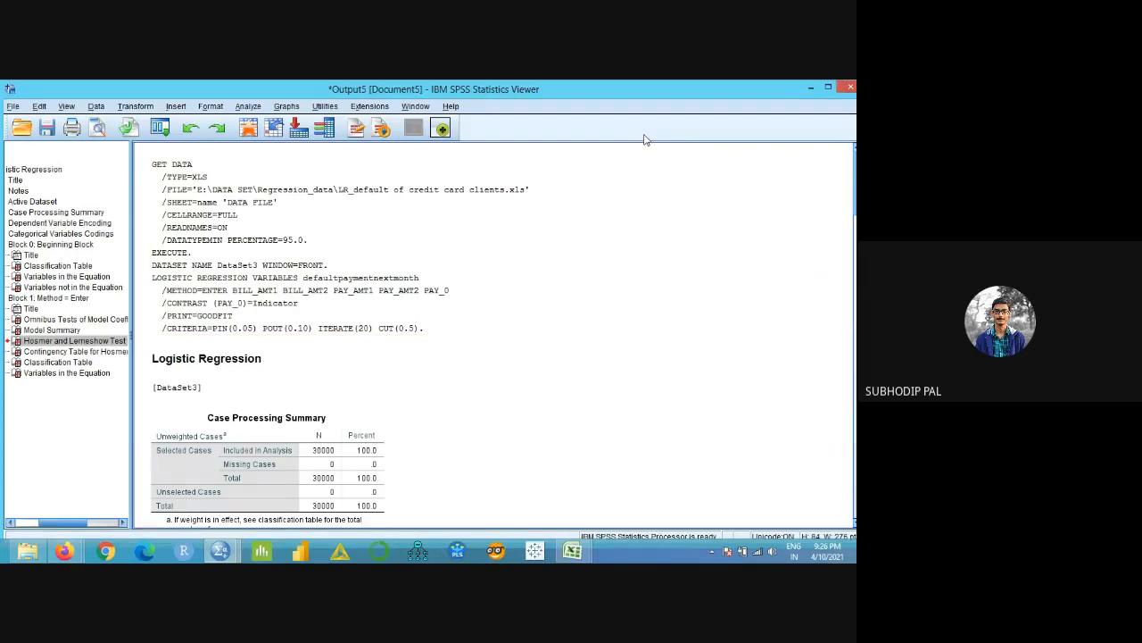
- Close the logistic regression output document and switch to File Explorer at the Regression_data folder
left_click(845, 88)
left_click(446, 336)
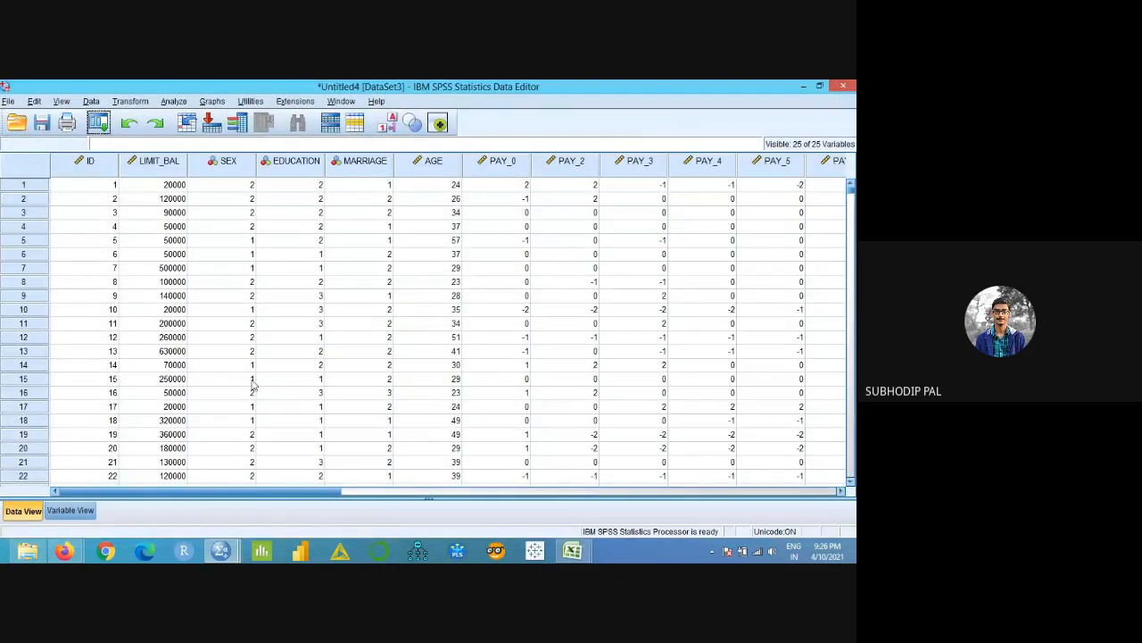
mouse_move(224, 548)
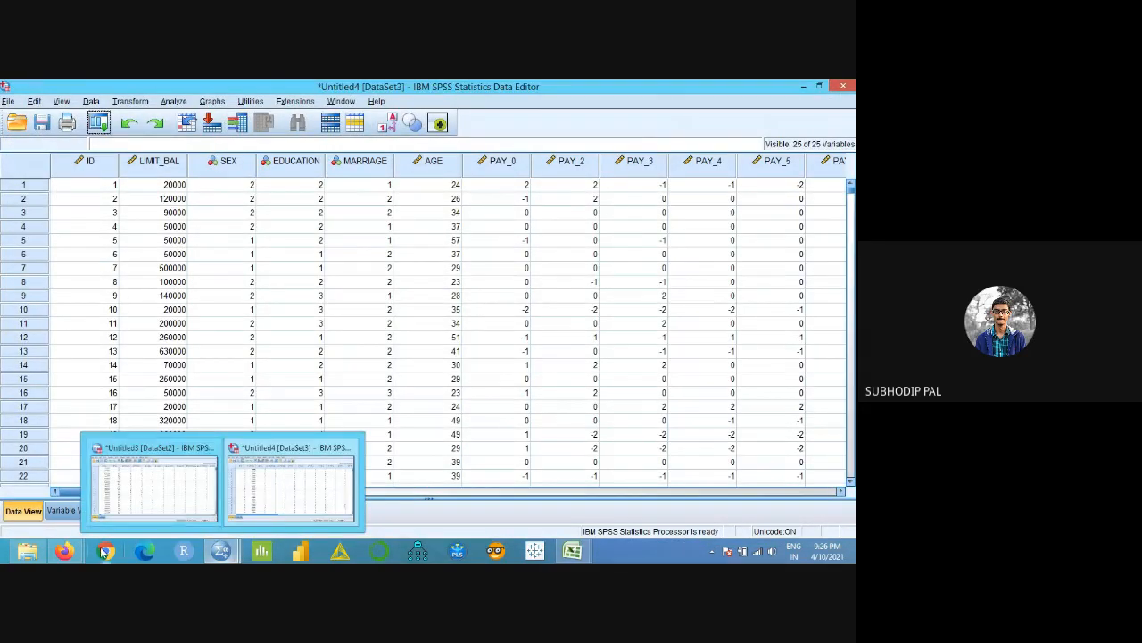
left_click(27, 550)
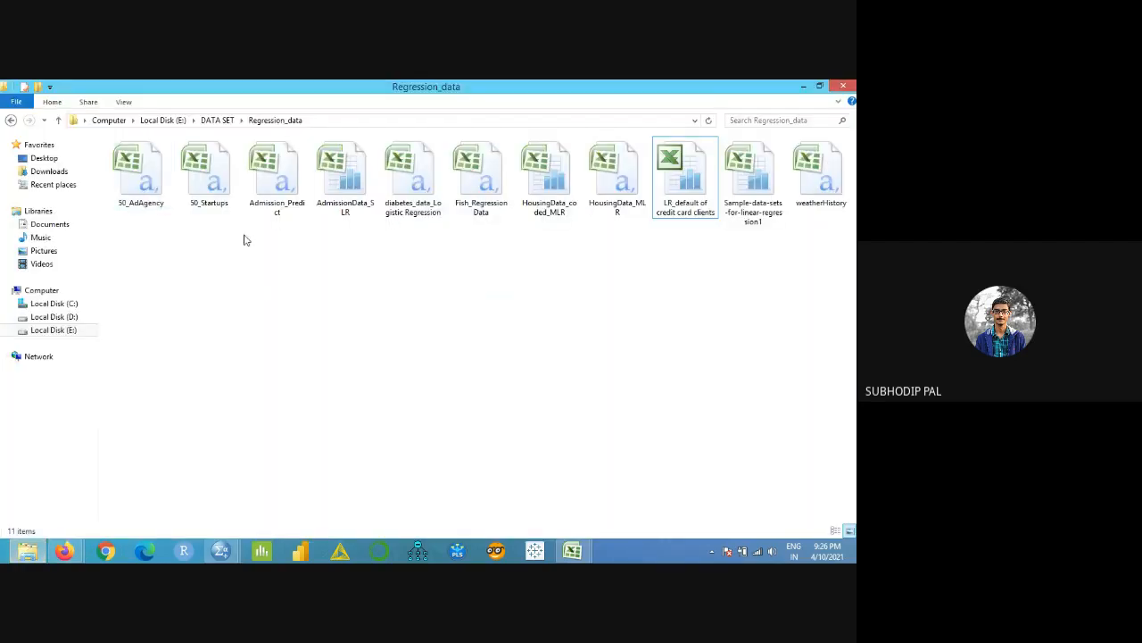
- Go back to the DATA SET folder and open the FIFA 2018 Statistics_Factor Analysis file in Excel
left_click(13, 122)
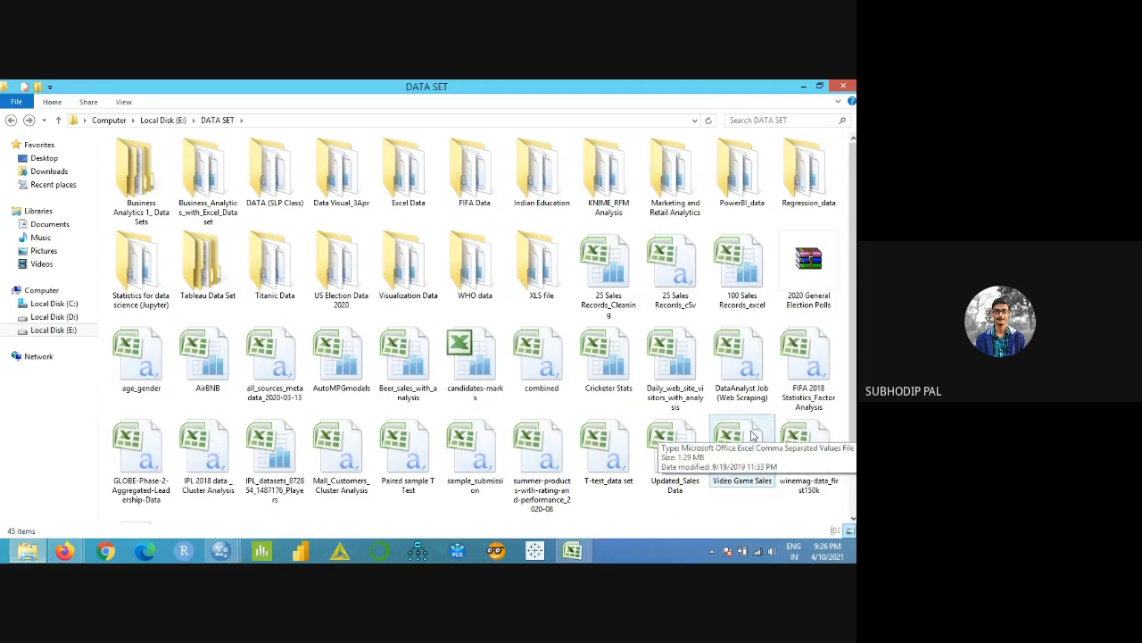
left_click(811, 382)
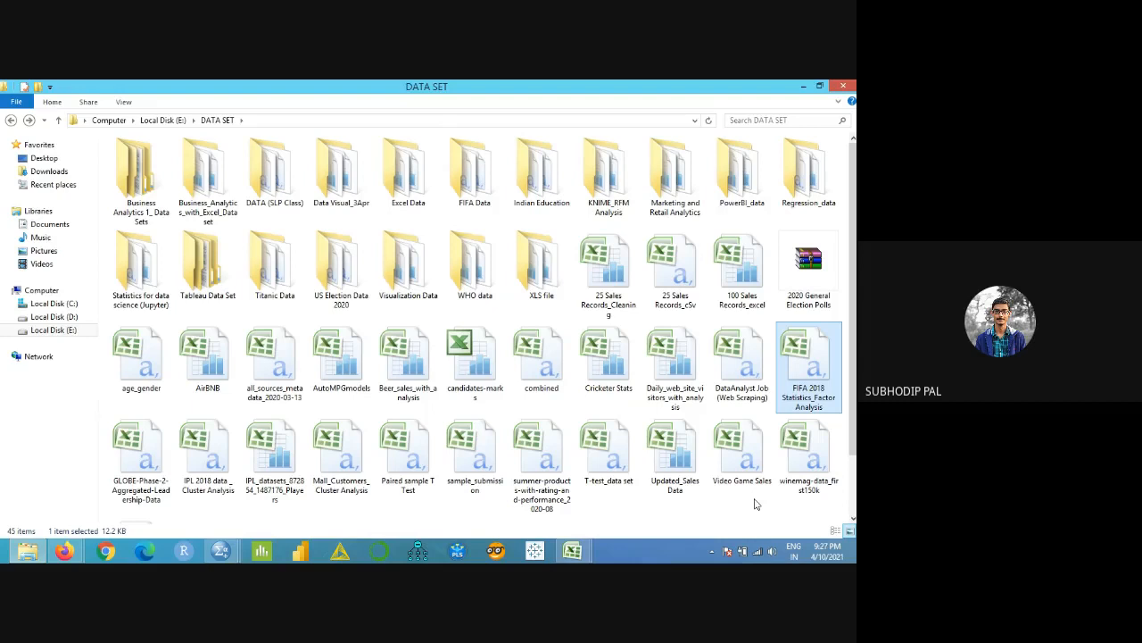
double_click(809, 371)
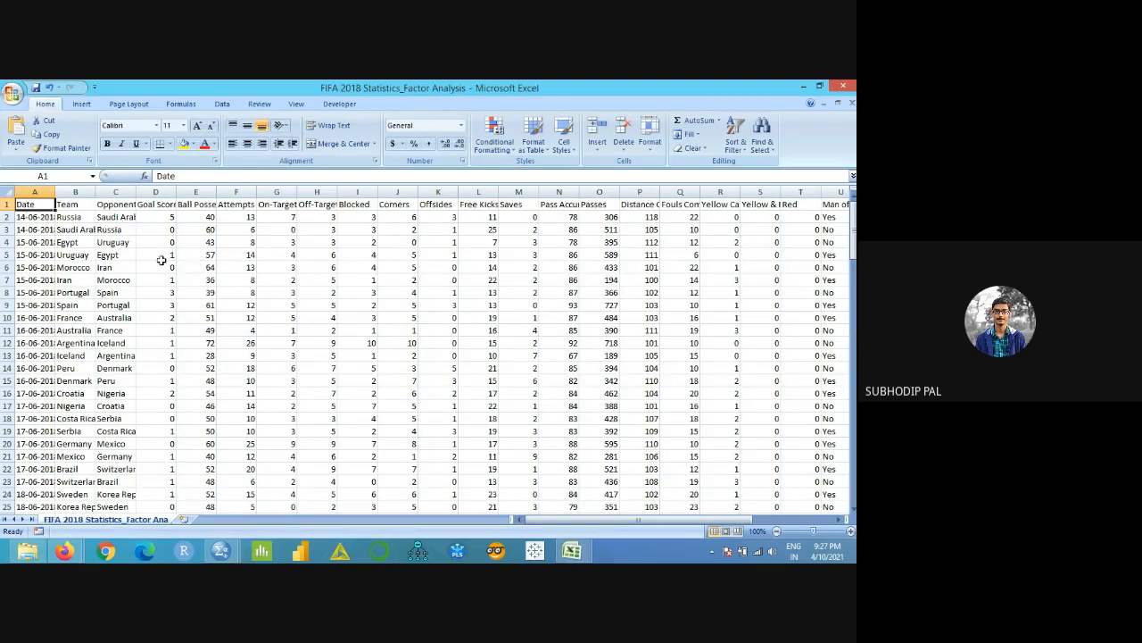
- Widen the Opponent, Goal Scored and Ball Possession % columns so their headers are readable
left_click_drag(176, 192, 144, 192)
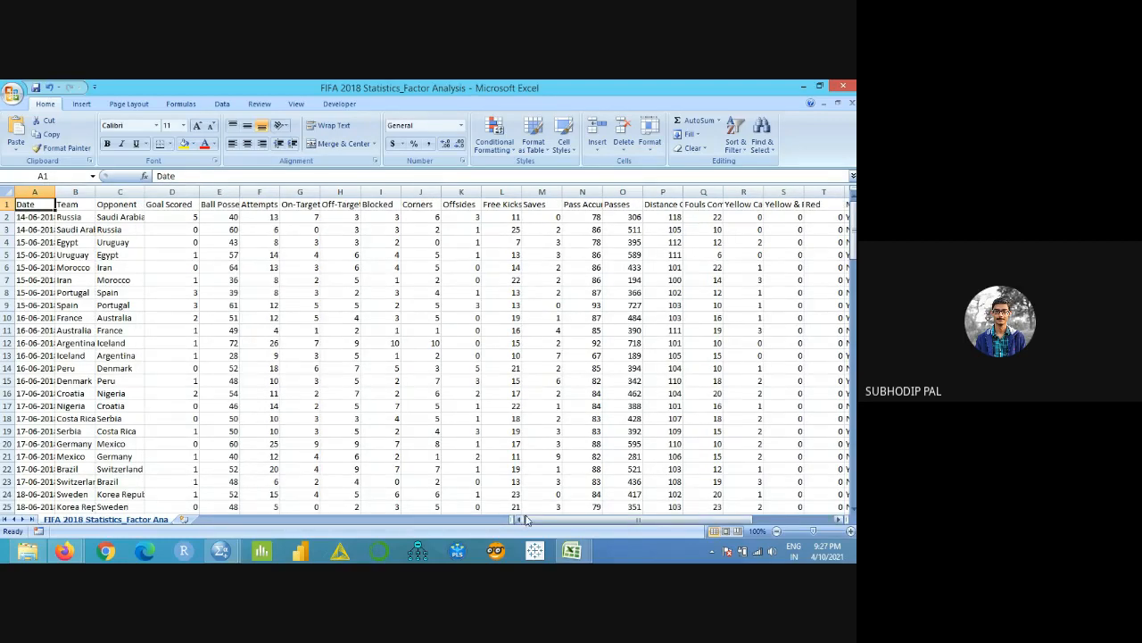
left_click_drag(524, 520, 622, 517)
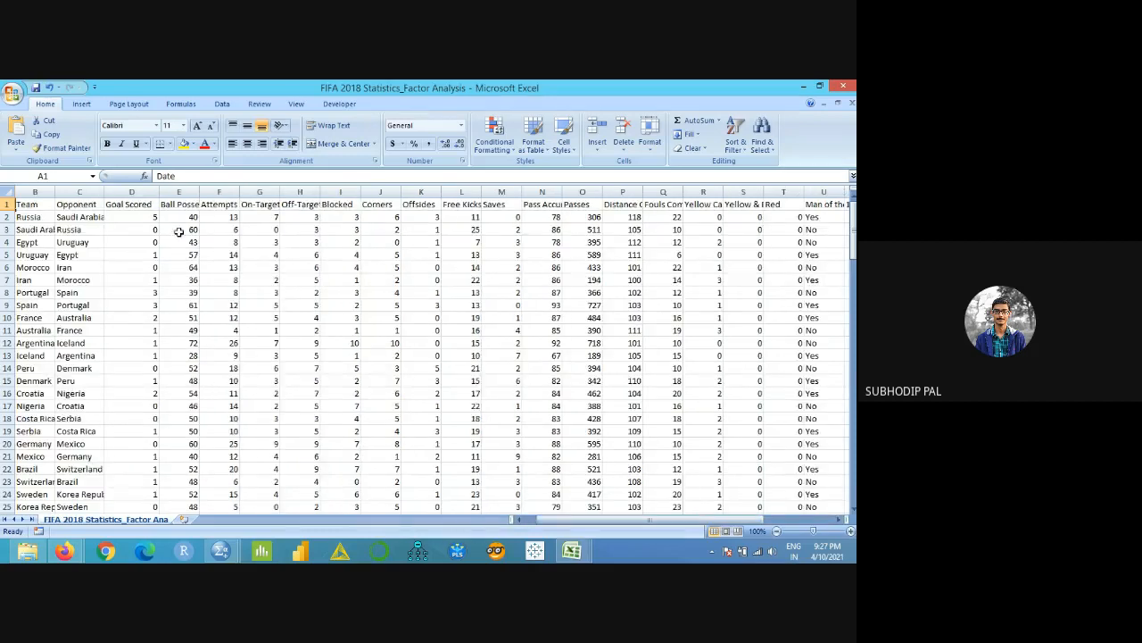
left_click(135, 216)
left_click(195, 220)
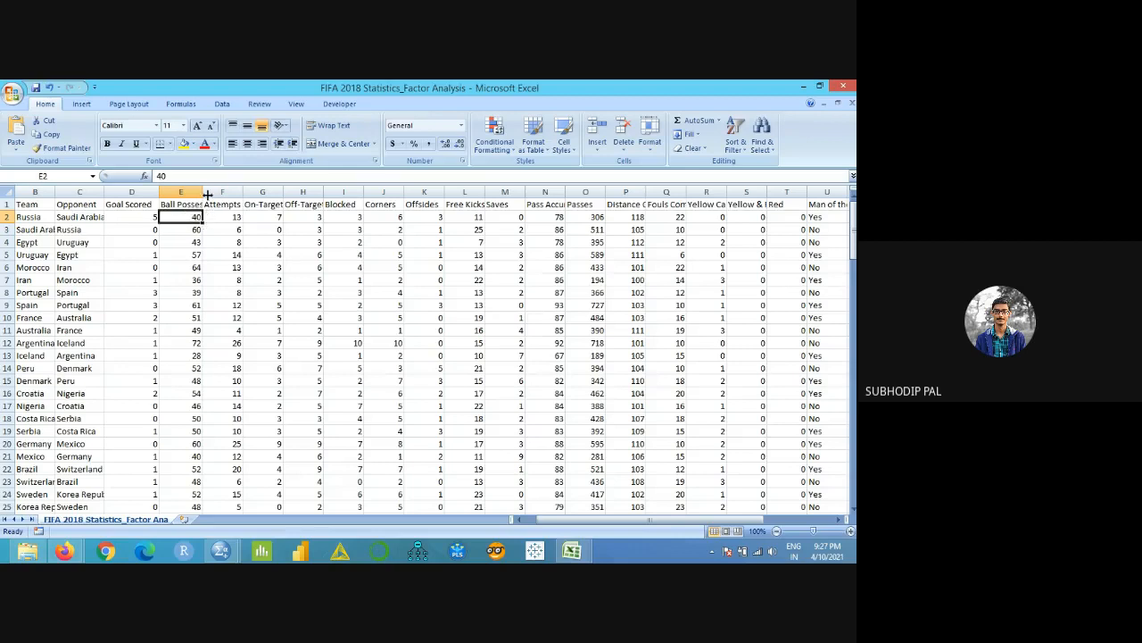
left_click_drag(200, 193, 225, 193)
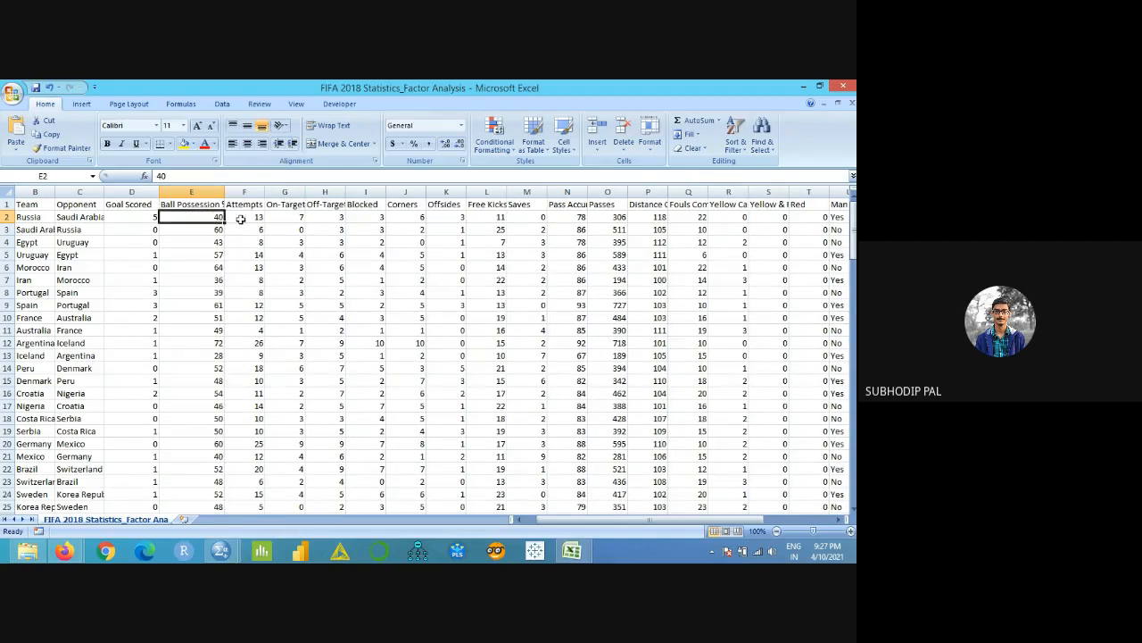
- Go through the match statistics variables from Attempts to Offsides in the first record and examine the remaining columns through Round
left_click(239, 218)
left_click(301, 219)
left_click(323, 219)
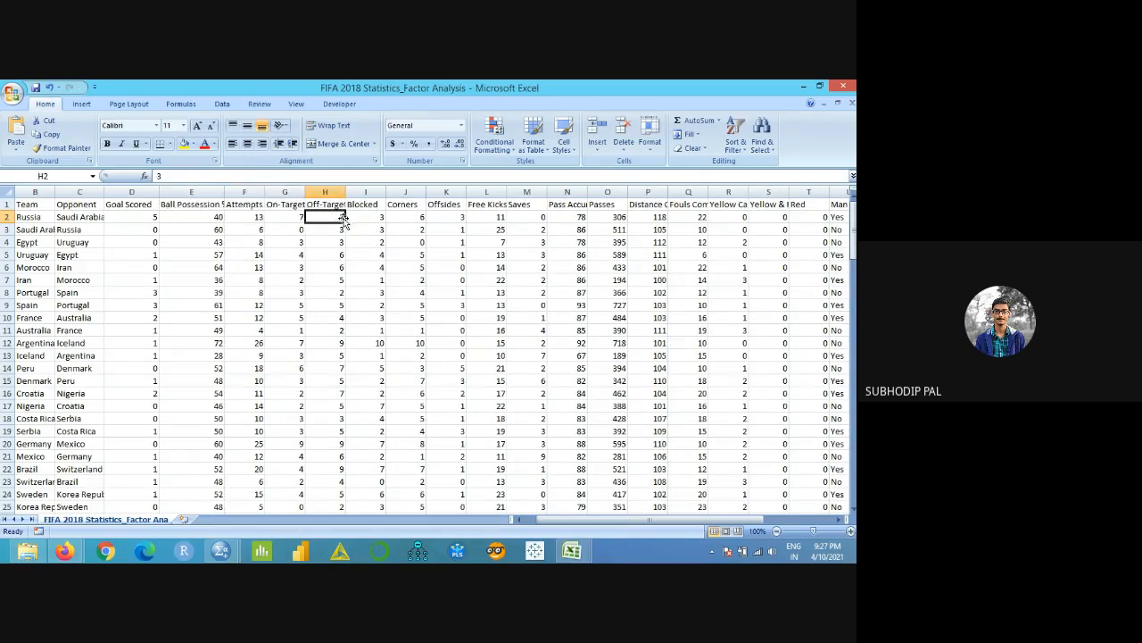
left_click(366, 217)
left_click(402, 219)
left_click(457, 220)
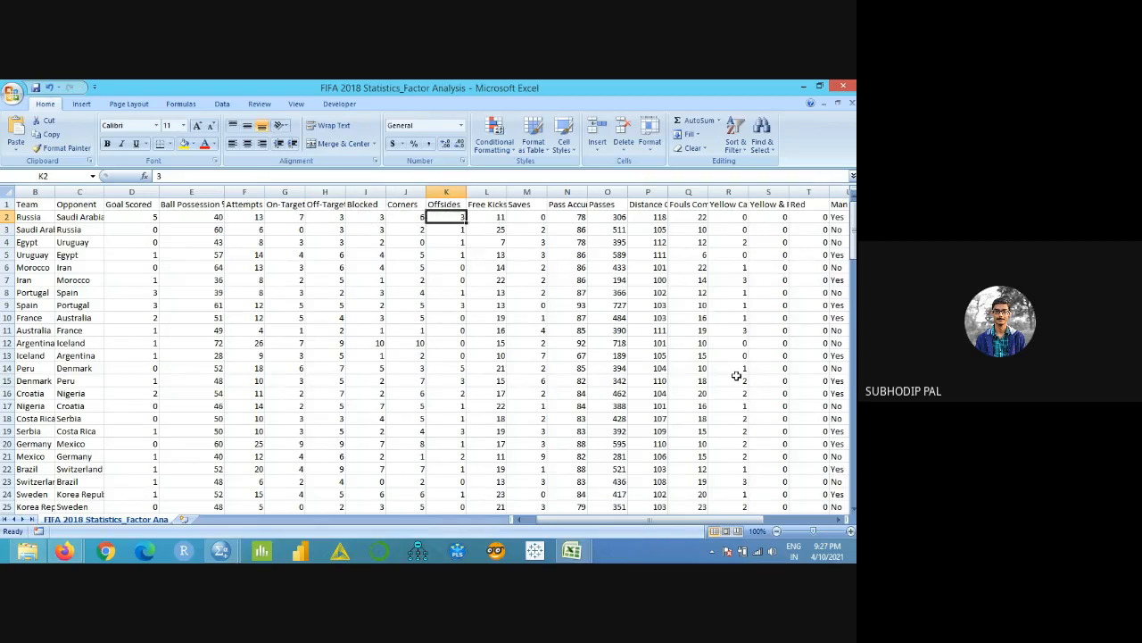
left_click_drag(689, 520, 713, 519)
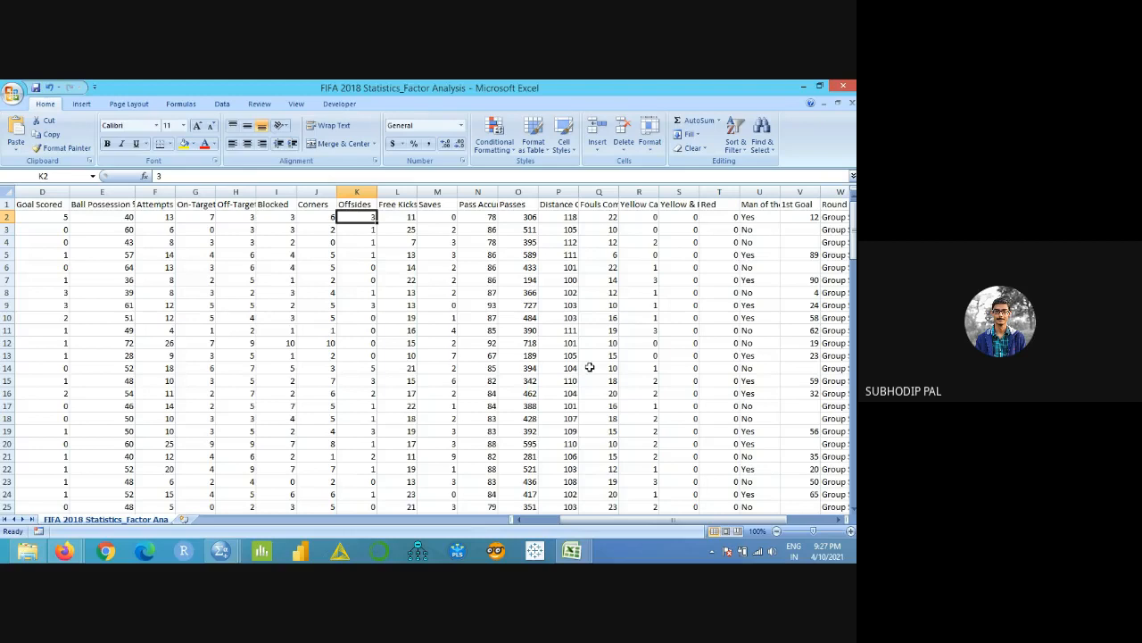
- Switch to the Untitled3 data editor in SPSS and start a CSV data import
left_click(223, 551)
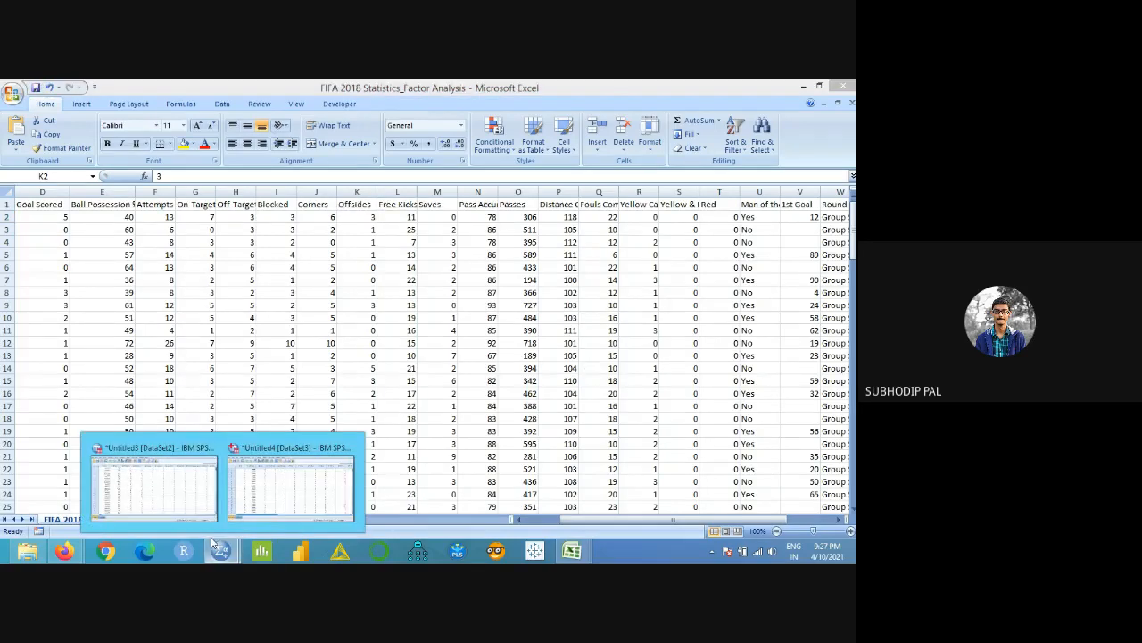
left_click(166, 501)
left_click(8, 101)
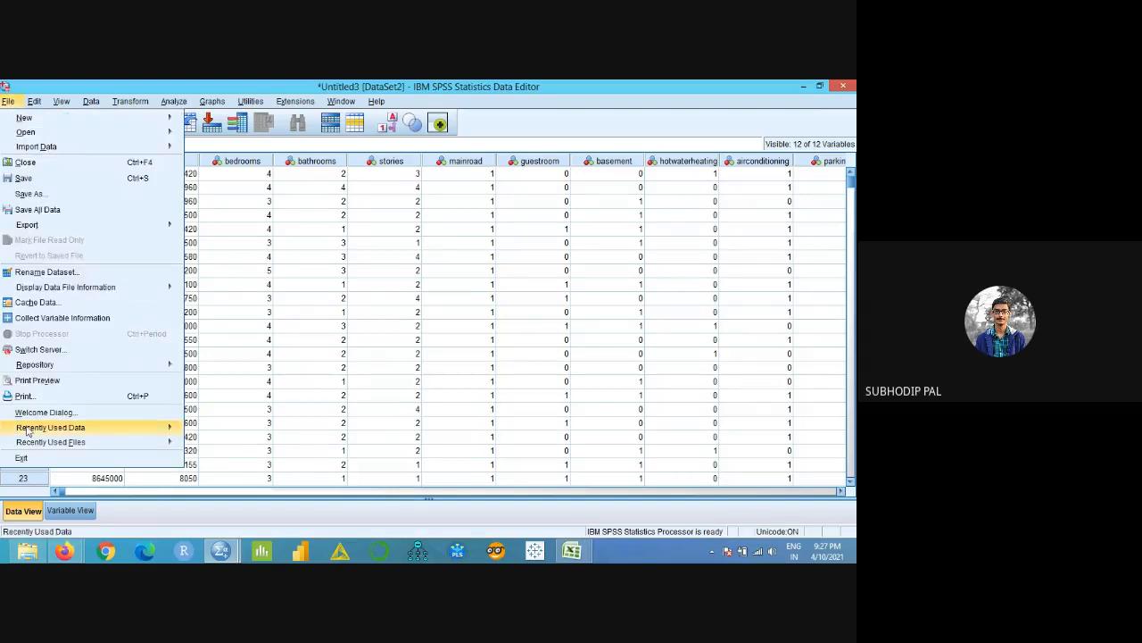
left_click(28, 551)
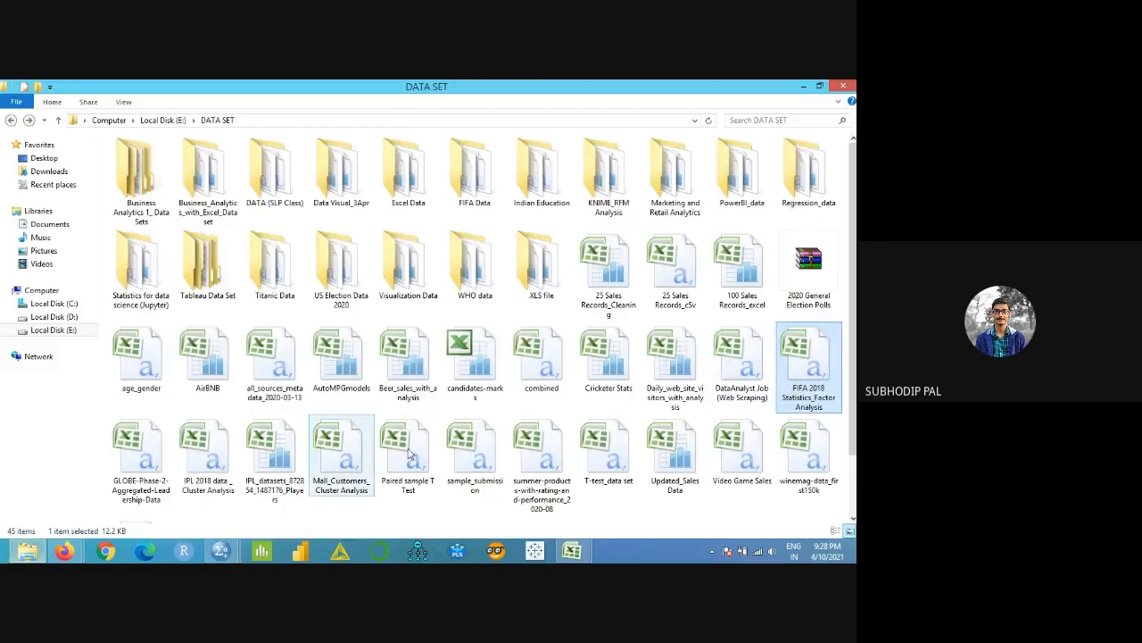
left_click(28, 551)
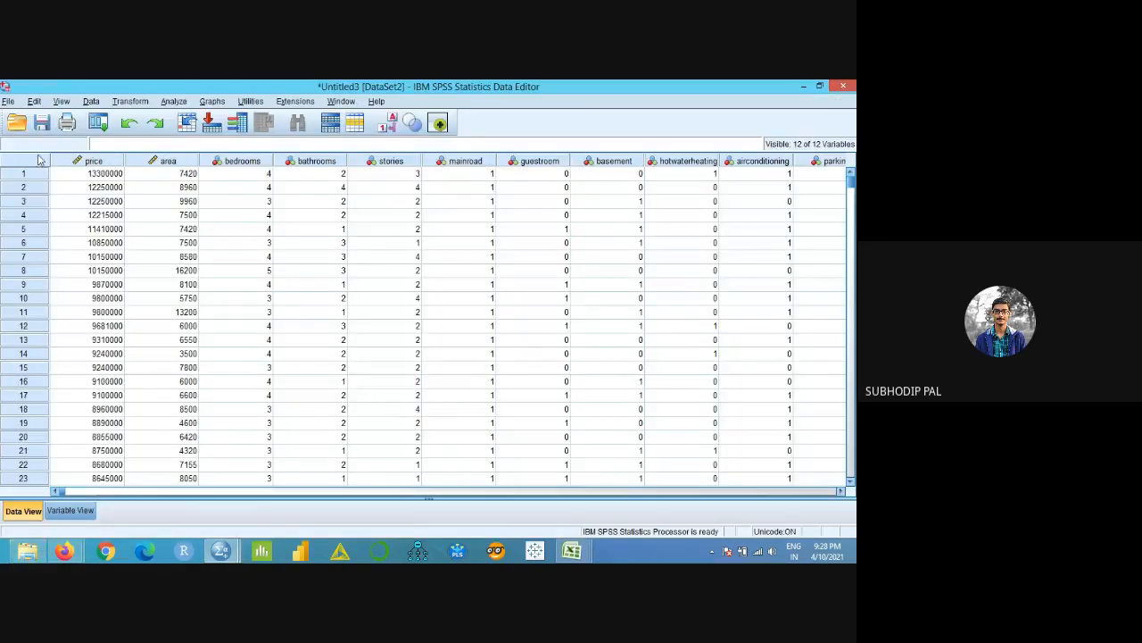
left_click(7, 102)
mouse_move(48, 152)
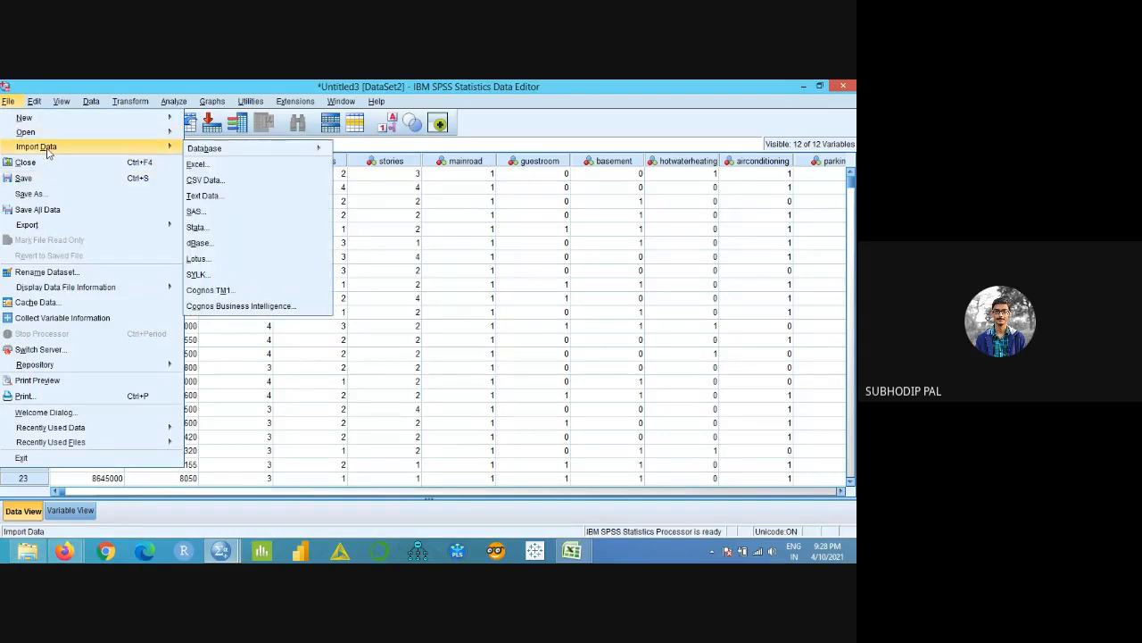
left_click(215, 183)
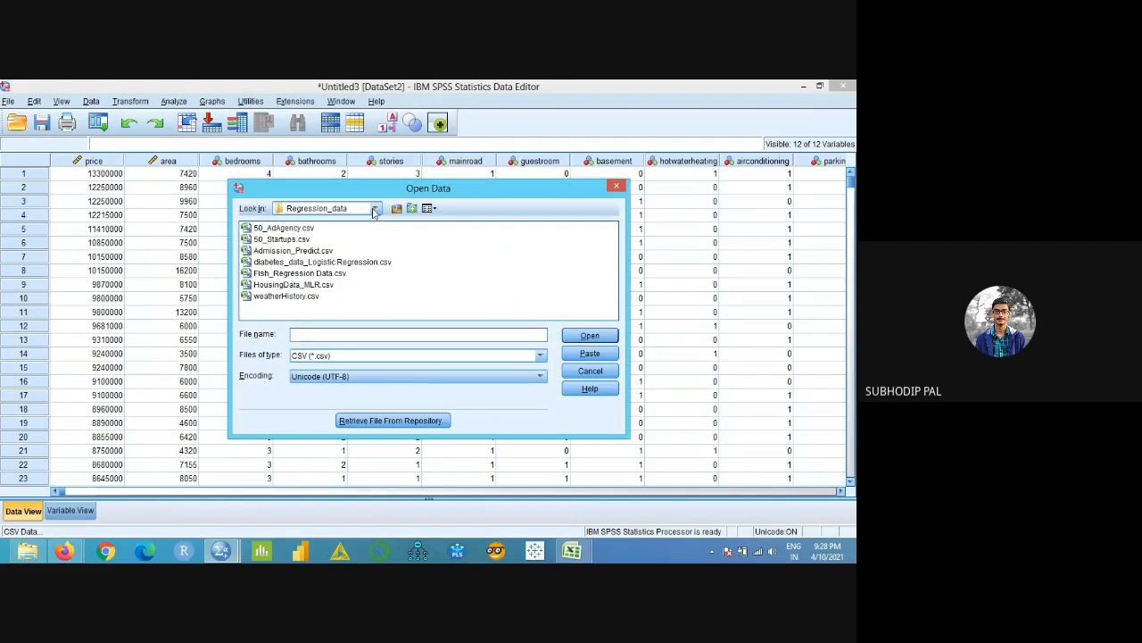
- Try to import FIFA 2018 Statistics_Factor Analysis.csv from the DATA SET folder, keeping the default comma-delimited reading settings
left_click(375, 209)
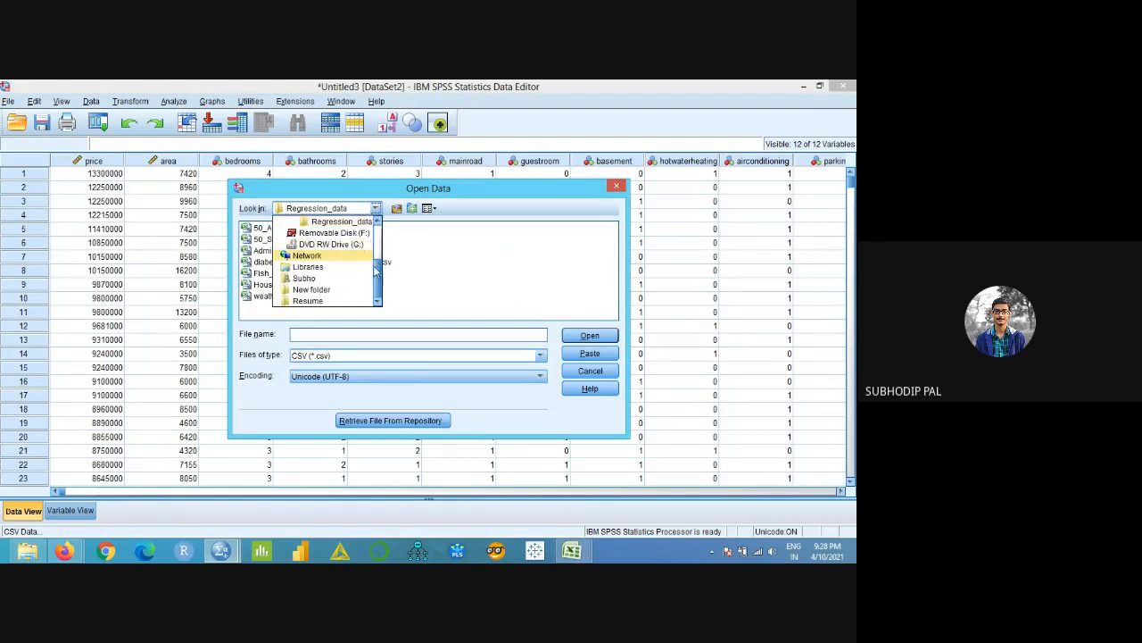
scroll(375, 270, "up", 2)
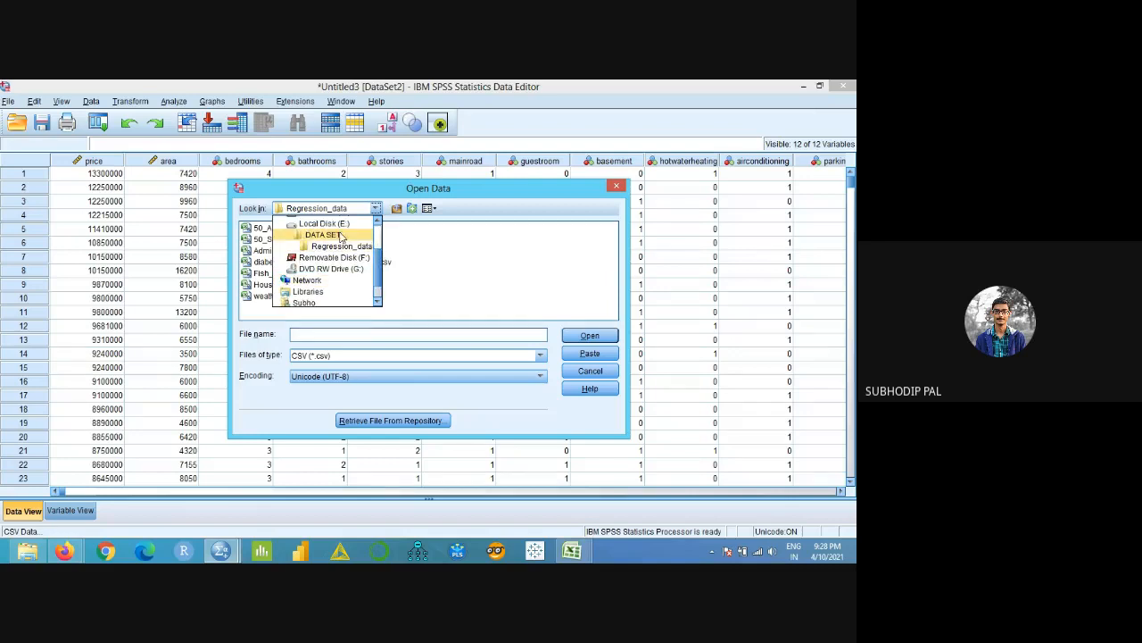
left_click(341, 236)
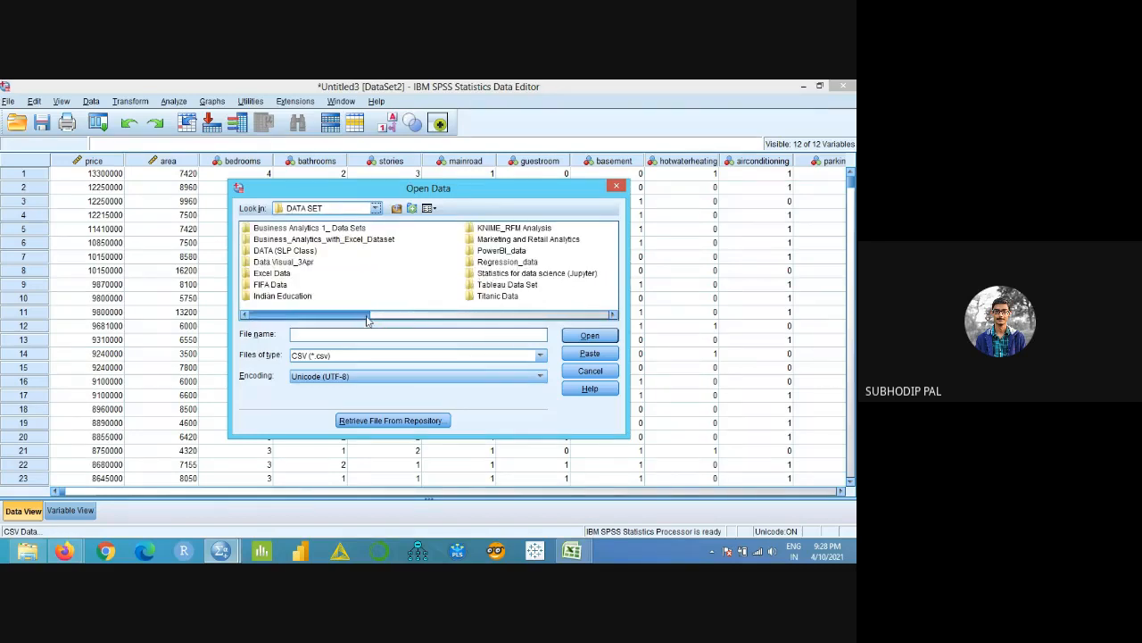
left_click_drag(366, 320, 572, 320)
left_click(421, 254)
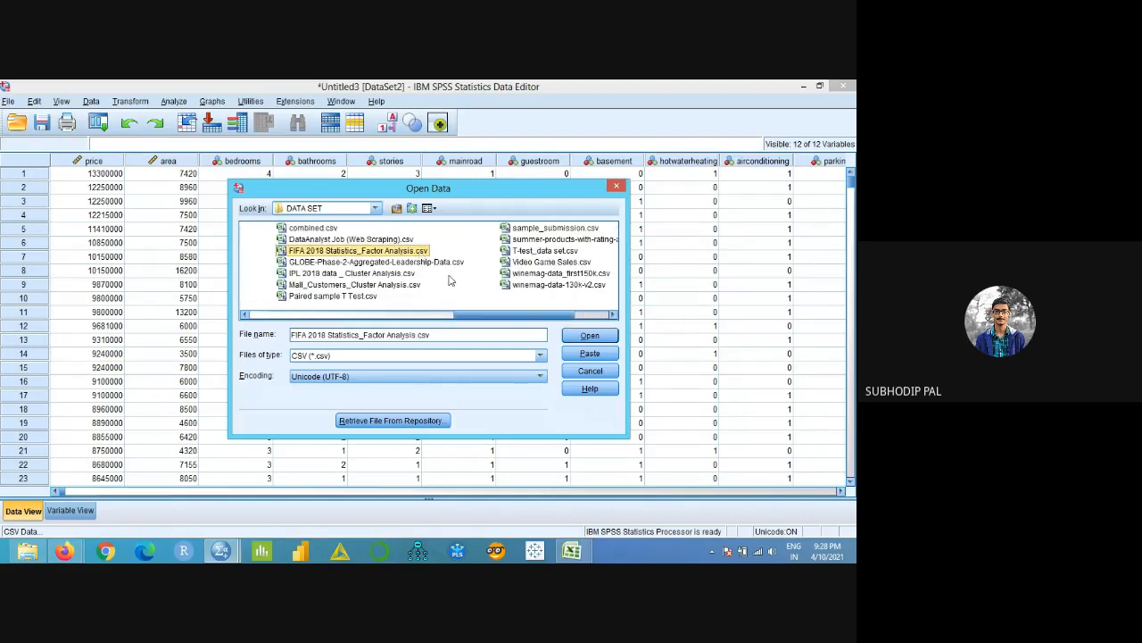
left_click(589, 336)
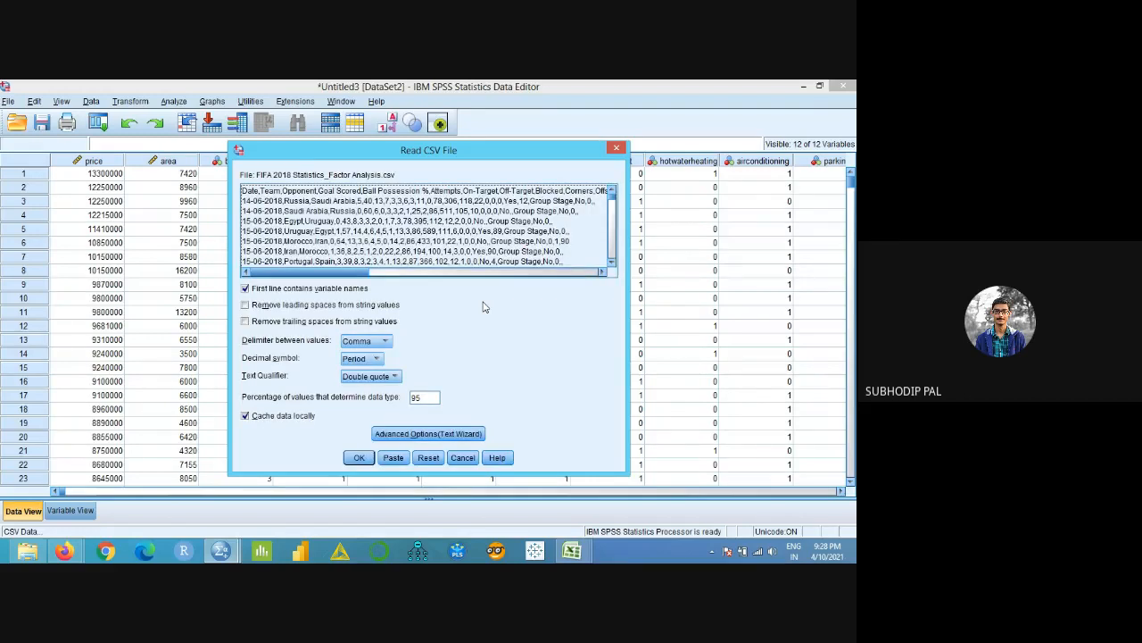
left_click(359, 457)
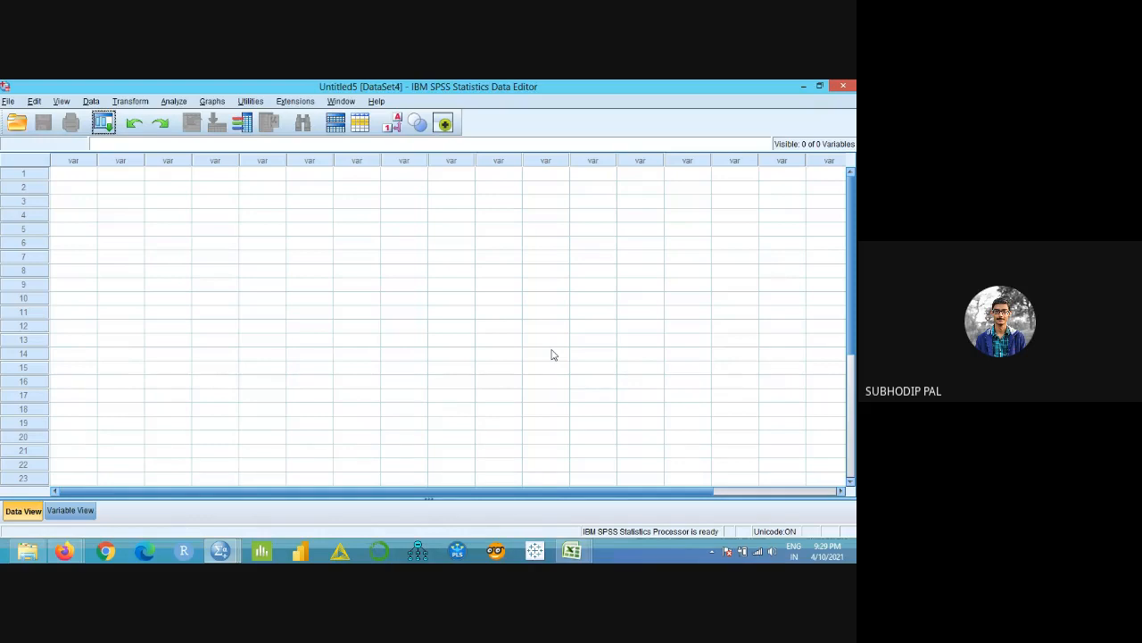
- Close the Untitled3 housing and Untitled4 credit card datasets without saving, and return to the empty Untitled5 data editor
left_click(222, 545)
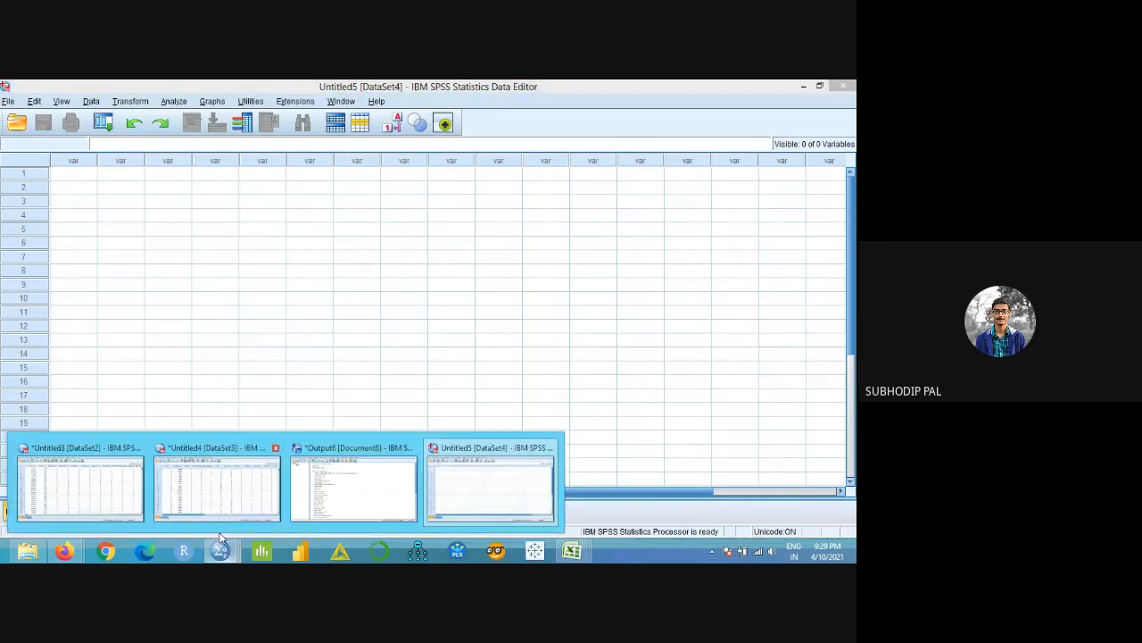
mouse_move(210, 502)
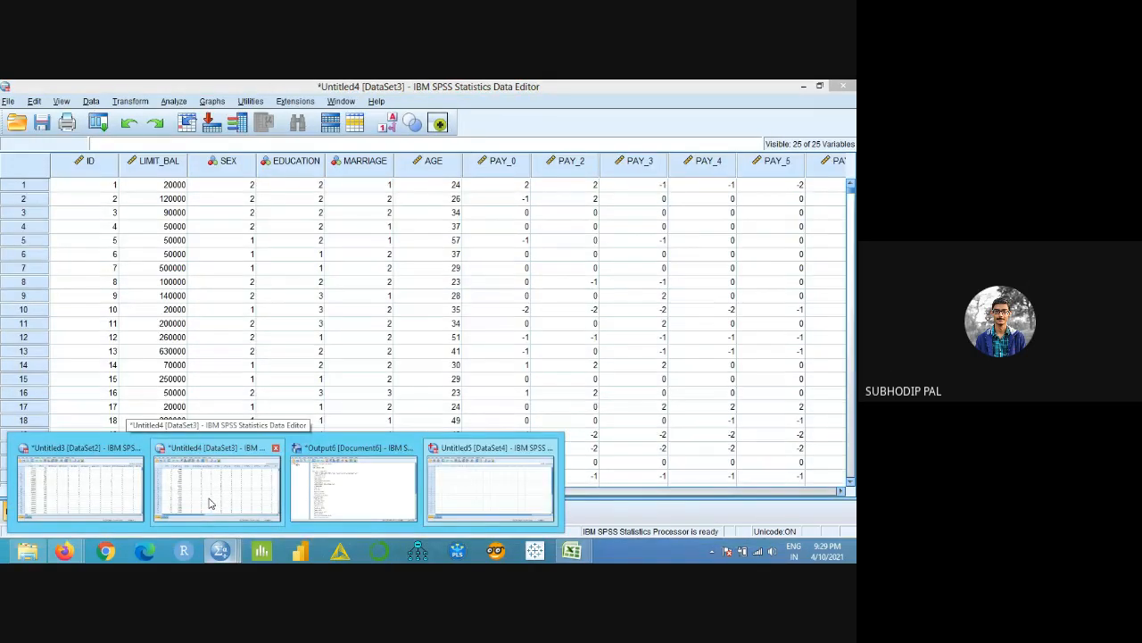
mouse_move(115, 502)
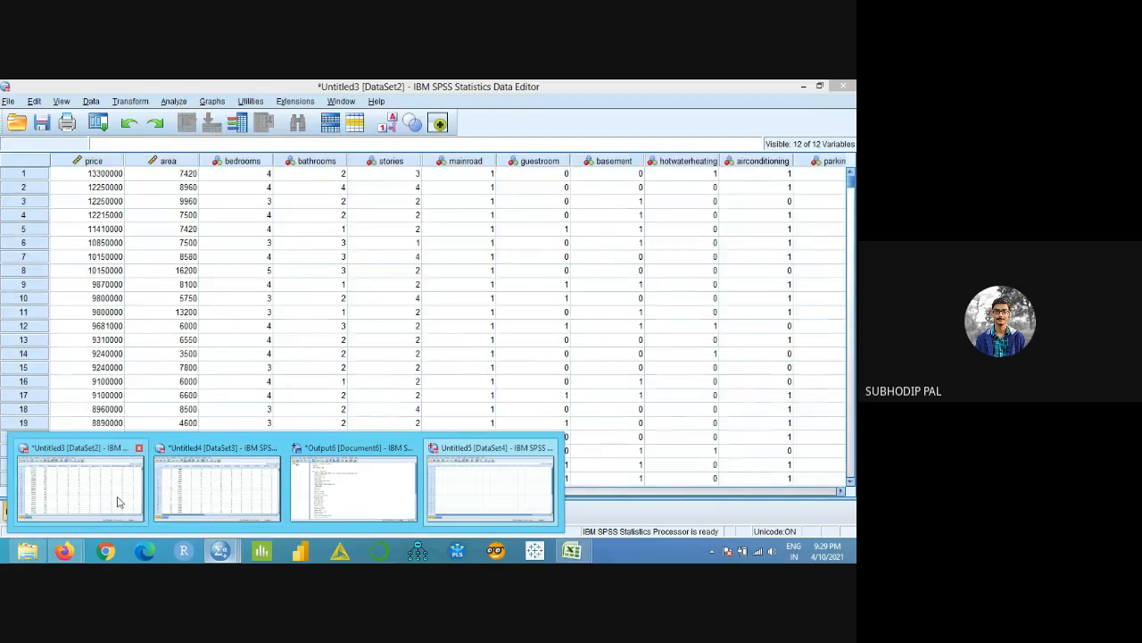
left_click(139, 449)
left_click(429, 340)
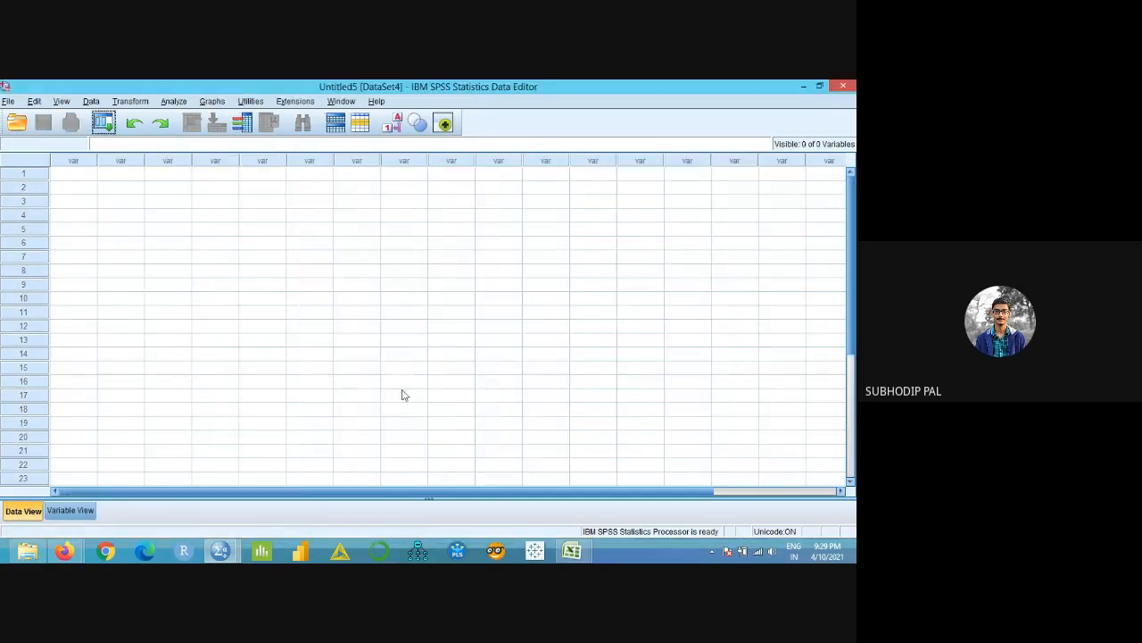
mouse_move(220, 550)
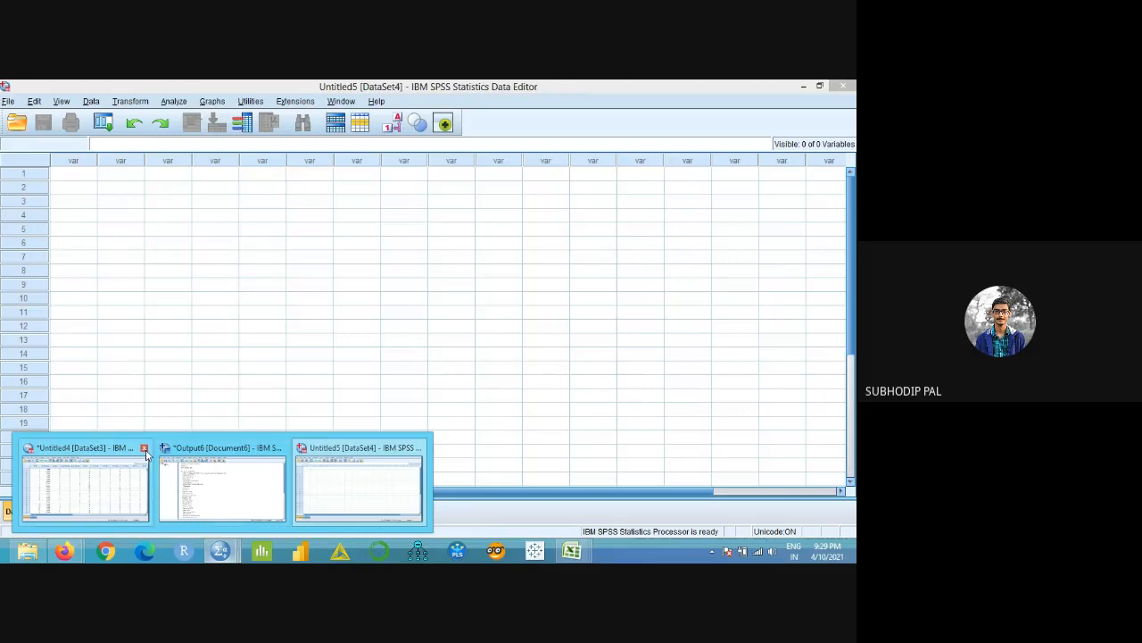
left_click(144, 449)
left_click(429, 345)
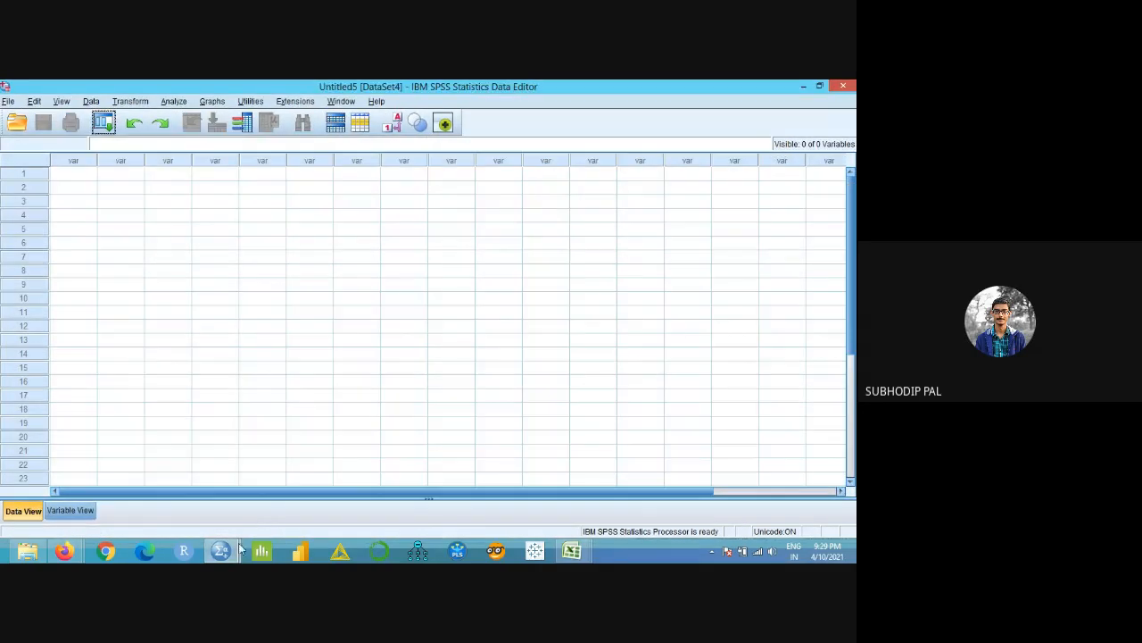
left_click(309, 341)
left_click(463, 300)
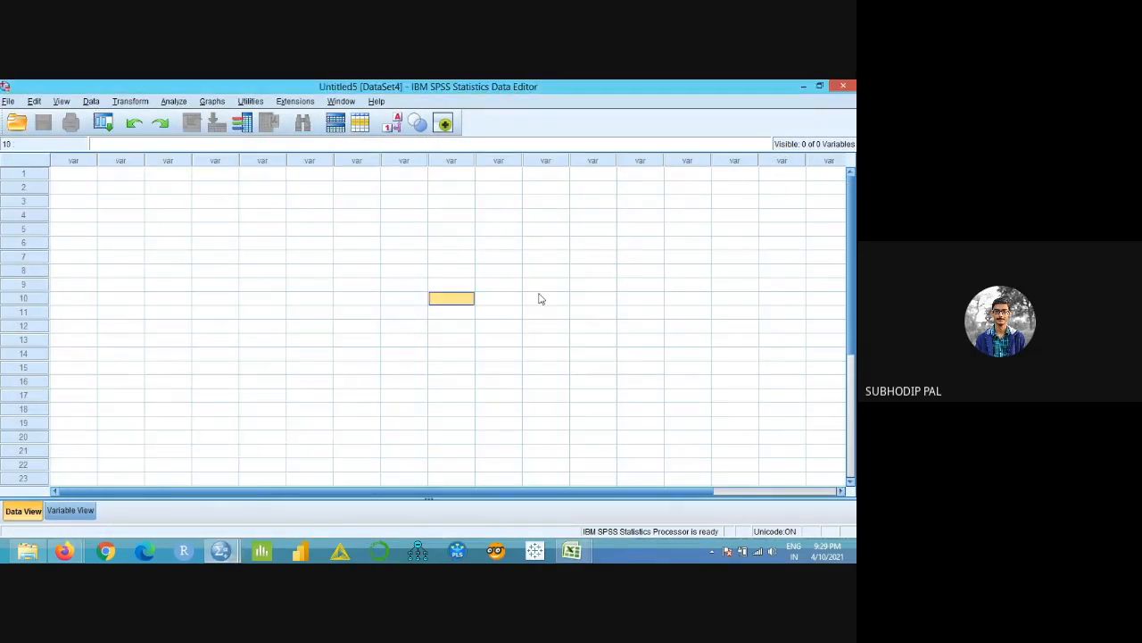
- Retry the CSV import of FIFA 2018 Statistics_Factor Analysis.csv from the Untitled5 data editor, accepting the default reading settings
left_click(7, 102)
mouse_move(33, 145)
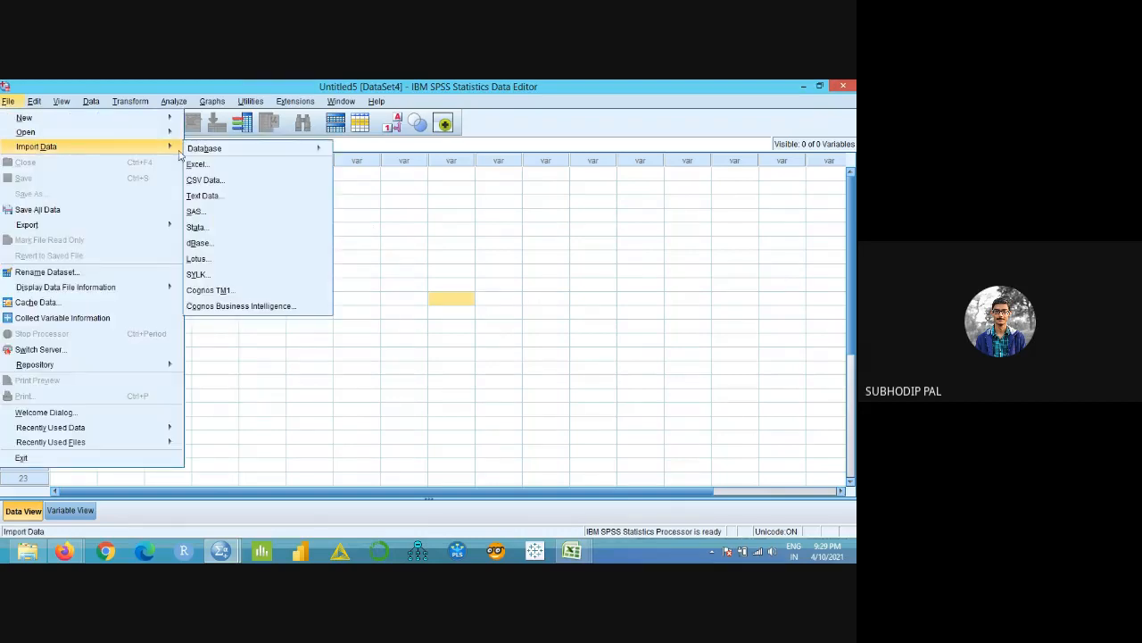
left_click(217, 178)
left_click_drag(394, 314, 573, 323)
left_click(355, 251)
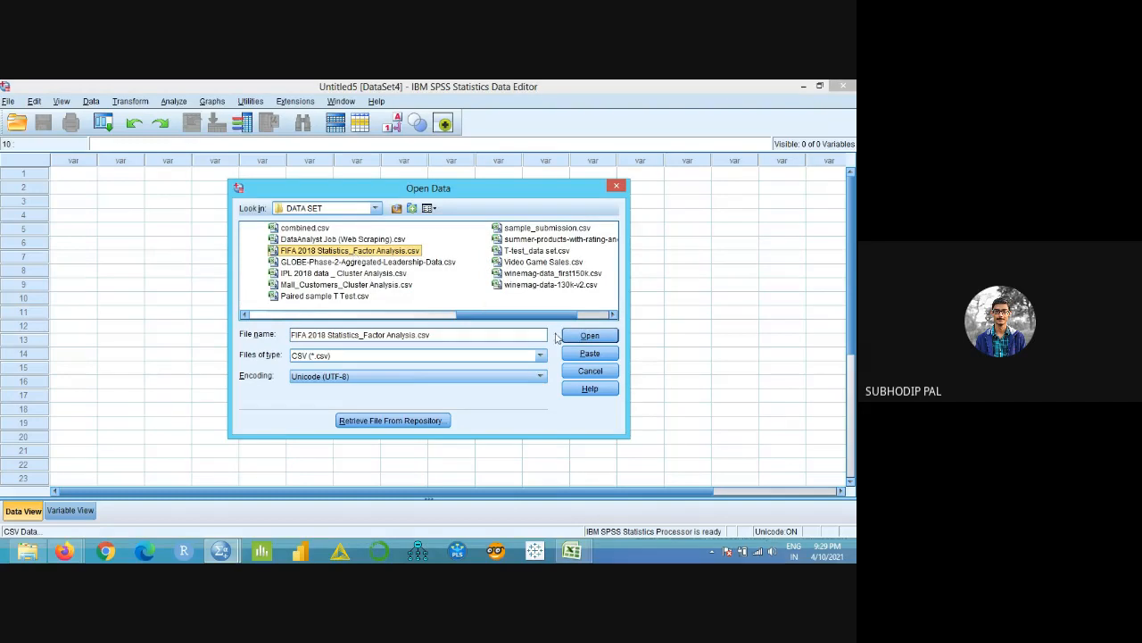
left_click(576, 338)
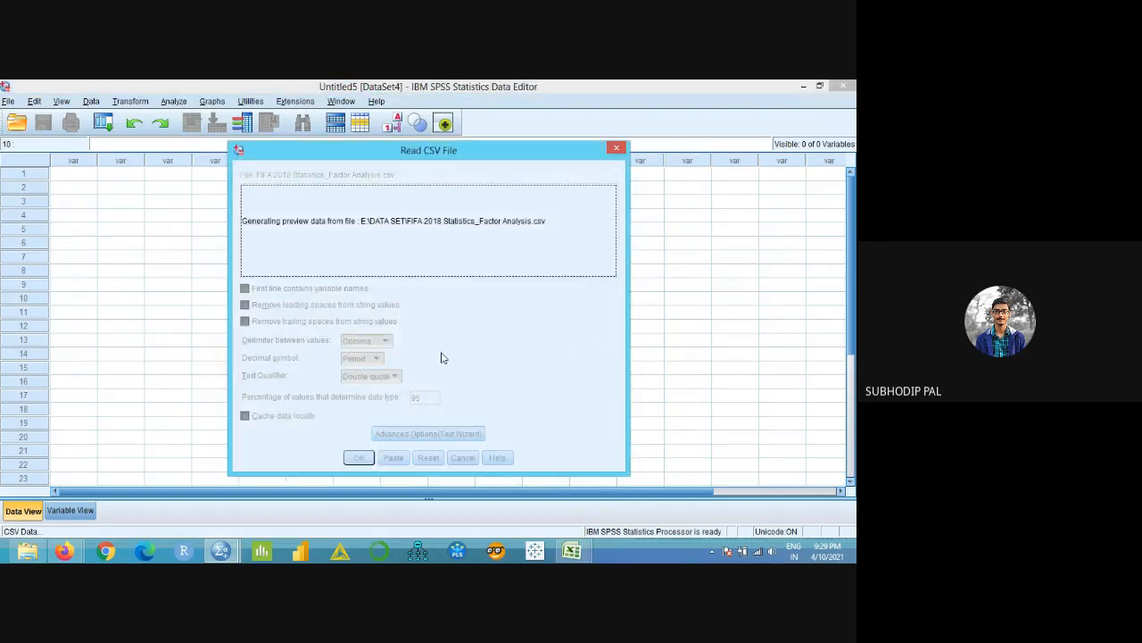
left_click(359, 457)
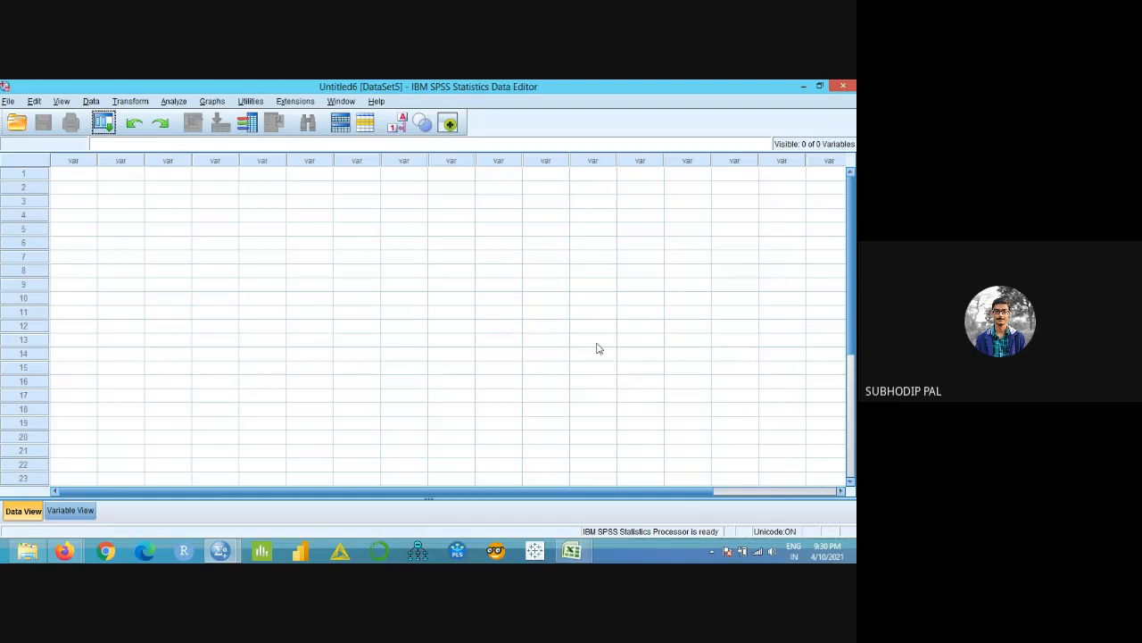
- Switch to the Google Meet session in Firefox and open its additional call options
mouse_move(64, 551)
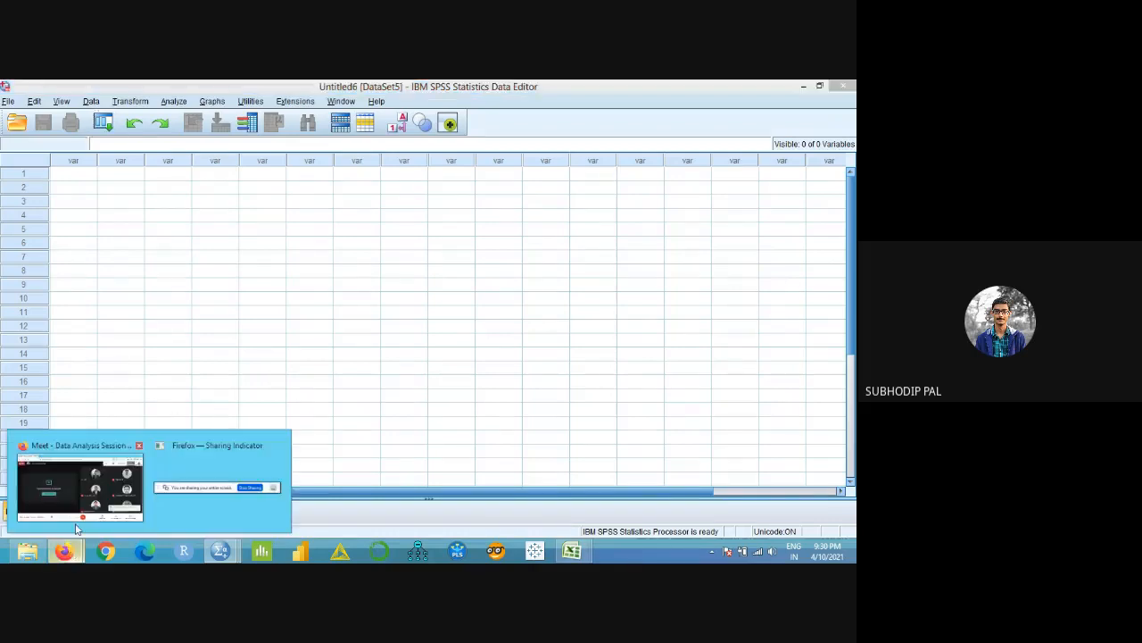
left_click(76, 482)
left_click(840, 509)
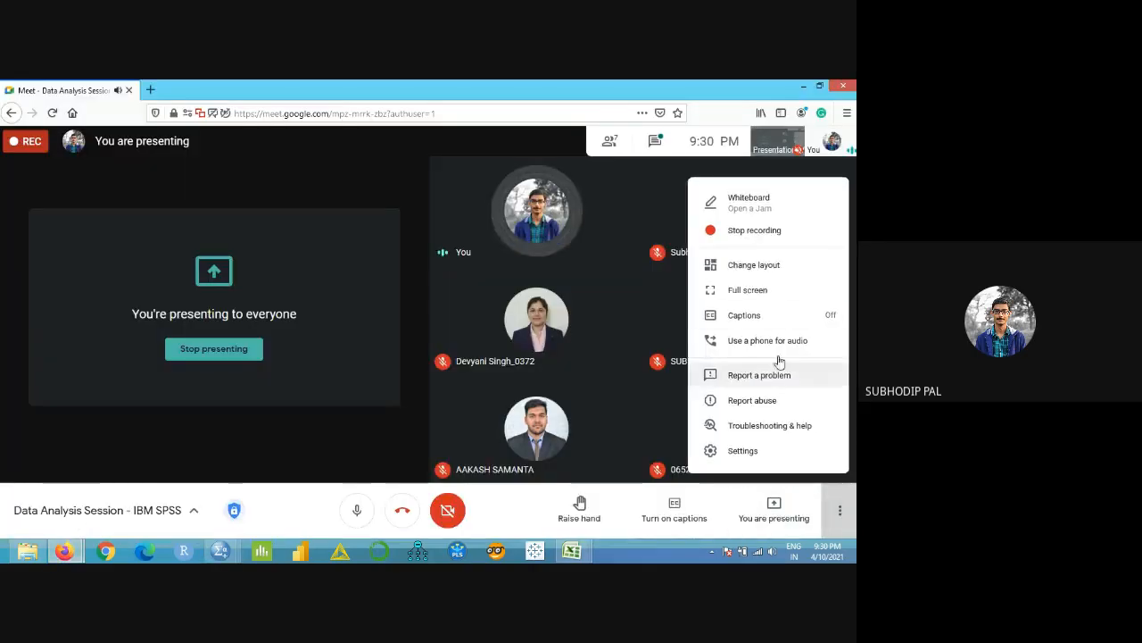